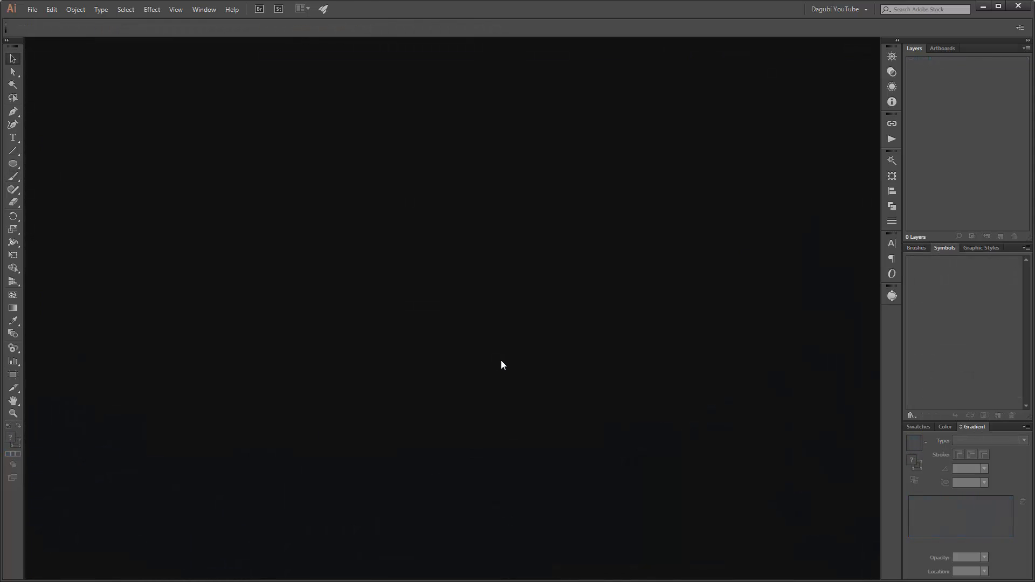
Create a new document from the Print profile in landscape orientation, 340 mm wide and 210 mm high, with RGB color mode
{"action": "left_click", "coordinate": [32, 9]}
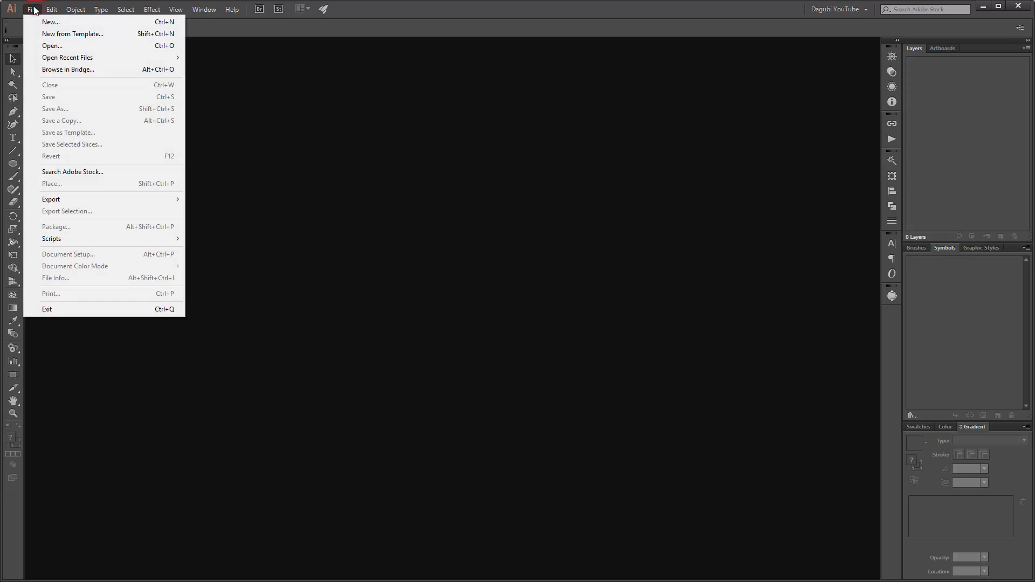
{"action": "left_click", "coordinate": [47, 21]}
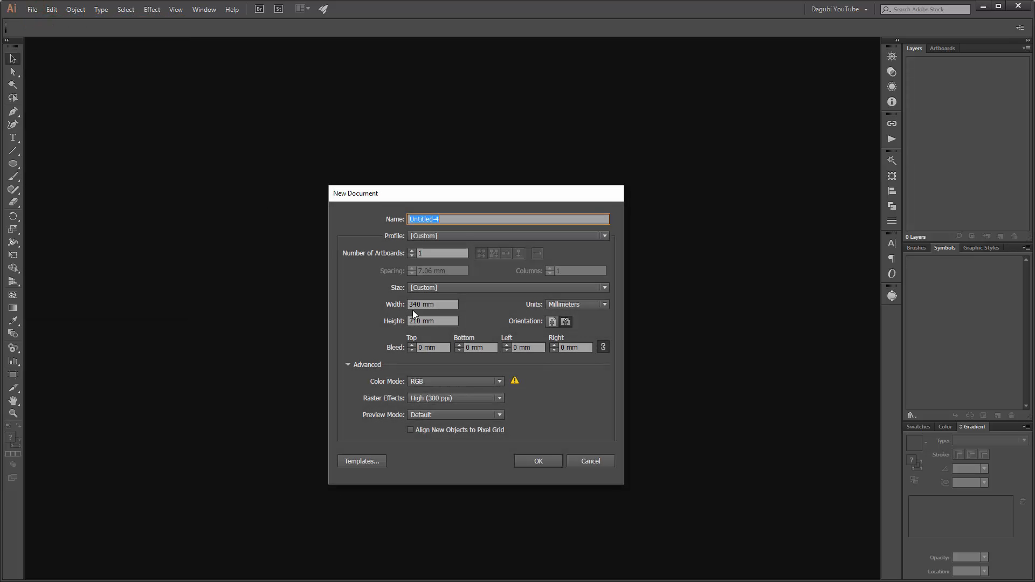
{"action": "left_click", "coordinate": [467, 235]}
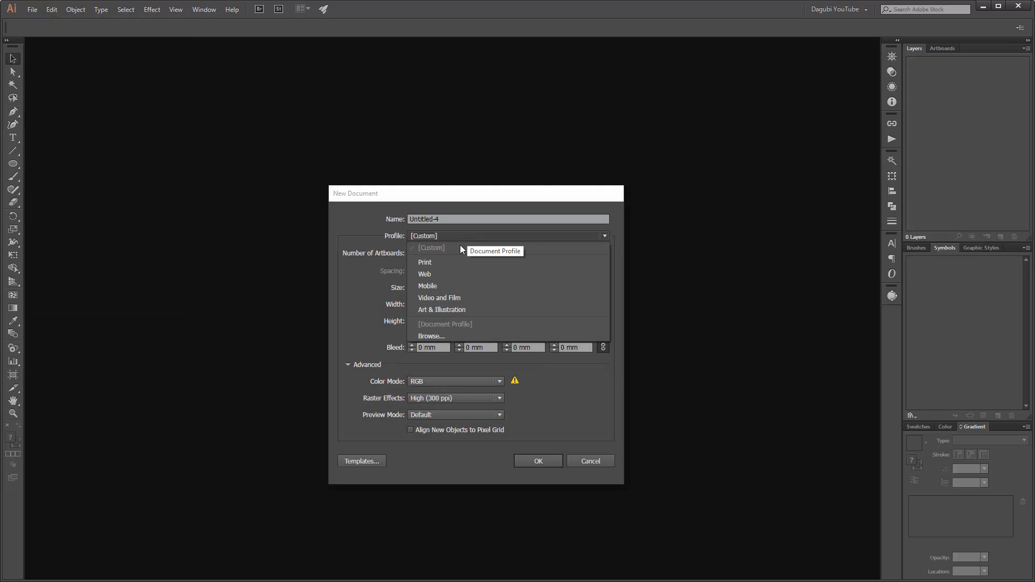
{"action": "left_click", "coordinate": [442, 264]}
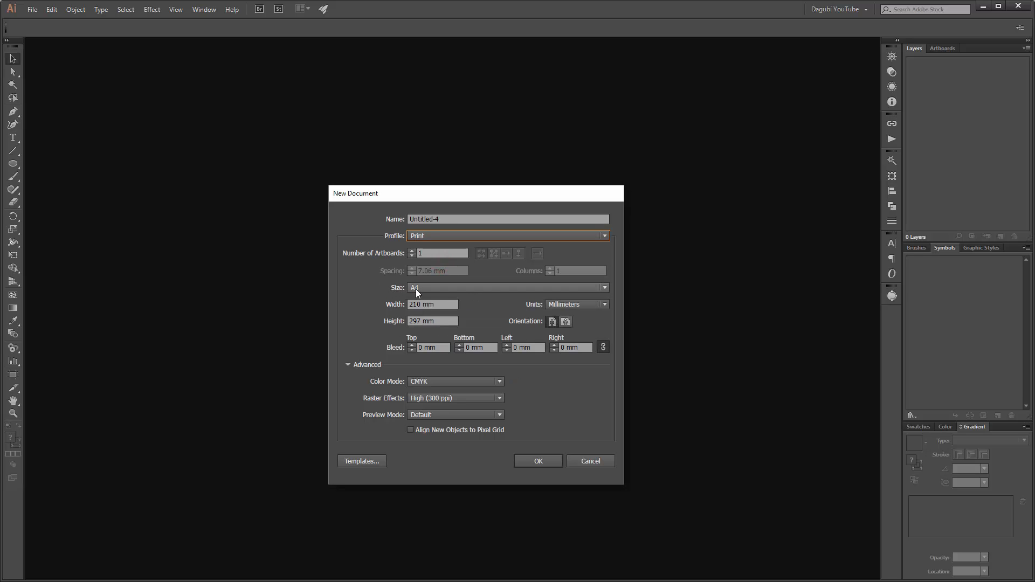
{"action": "left_click", "coordinate": [566, 323]}
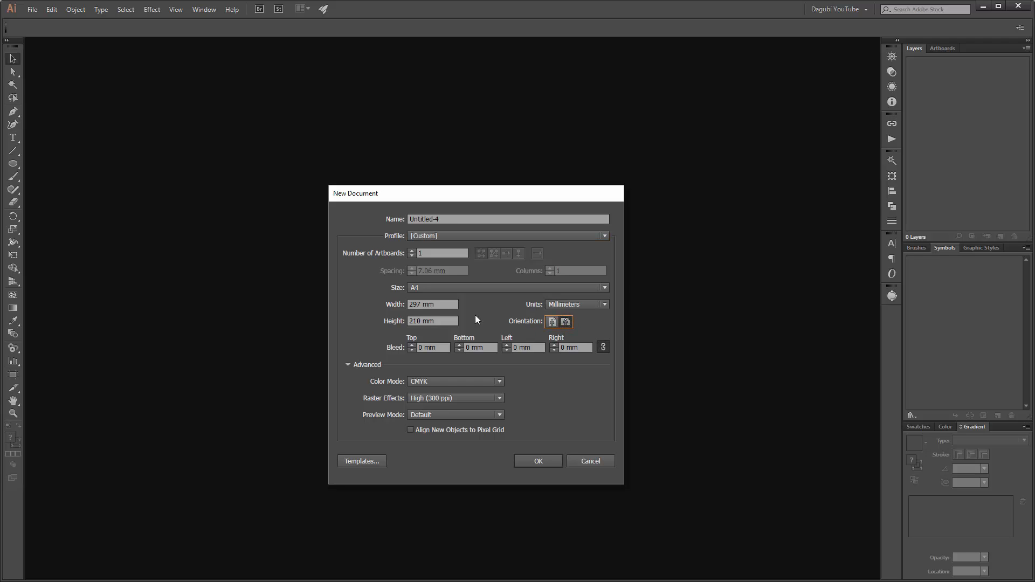
{"action": "double_click", "coordinate": [416, 305]}
{"action": "type", "text": "340"}
{"action": "left_click", "coordinate": [429, 381]}
{"action": "left_click", "coordinate": [434, 406]}
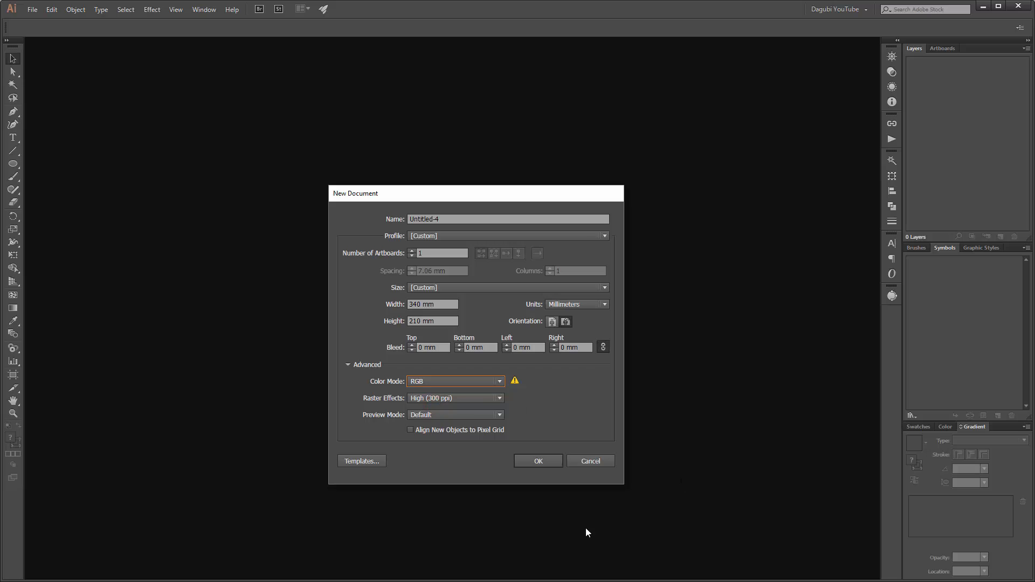
{"action": "left_click", "coordinate": [545, 462]}
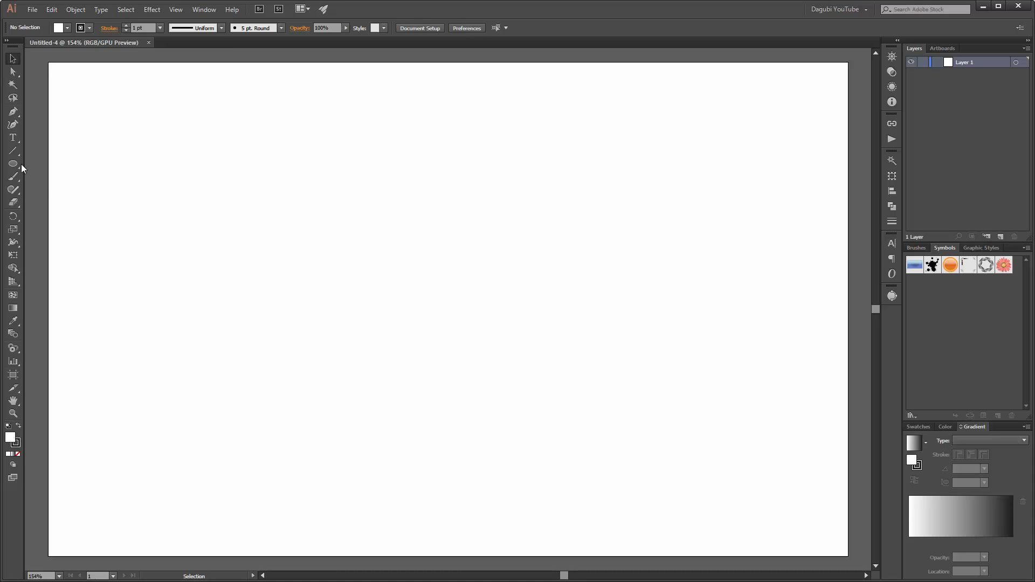
Toggle Smart Guides and draw a rectangle covering the whole artboard, about 340 by 210 mm
{"action": "left_click_drag", "start_coordinate": [13, 164], "coordinate": [48, 166]}
{"action": "left_click", "coordinate": [175, 10]}
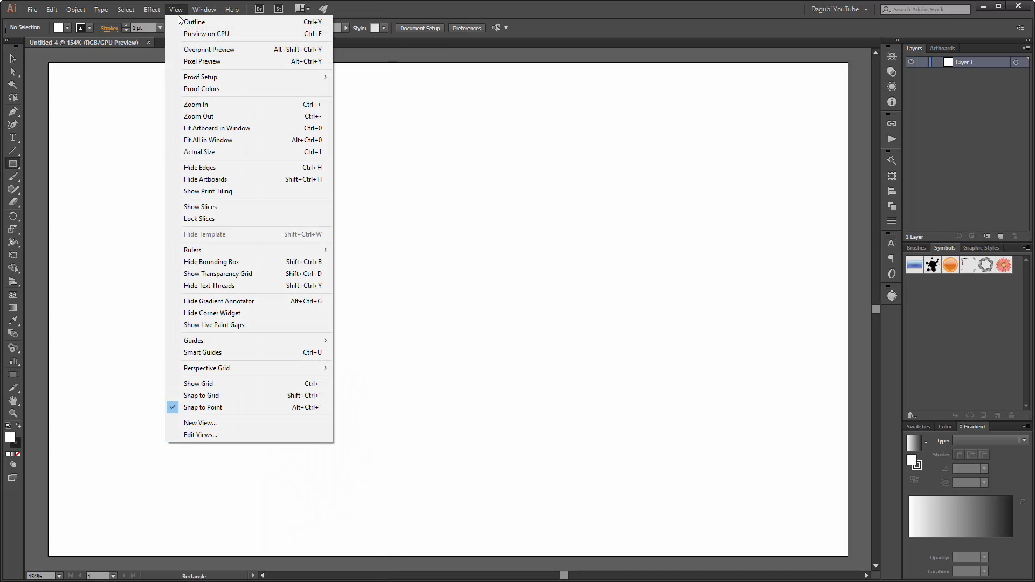
{"action": "left_click", "coordinate": [210, 352]}
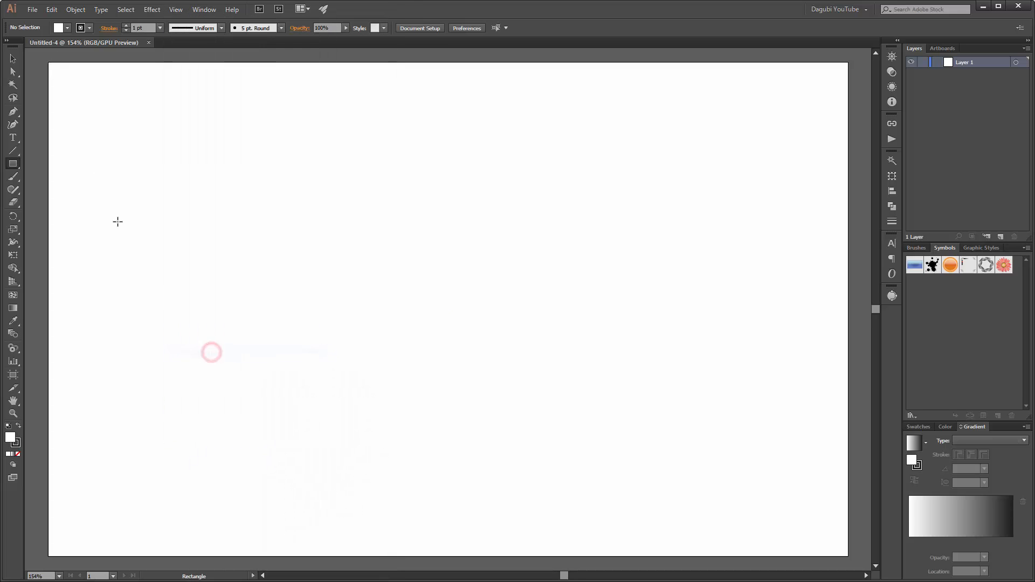
{"action": "left_click_drag", "start_coordinate": [48, 62], "coordinate": [849, 557]}
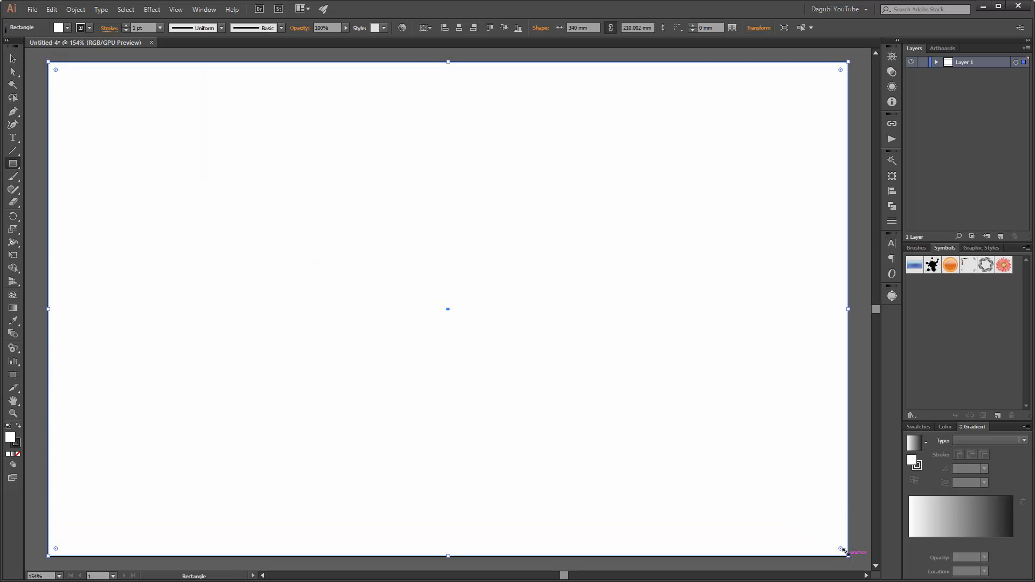
Remove the background rectangle's stroke and give it a blue fill, 0039B4
{"action": "left_click", "coordinate": [948, 427]}
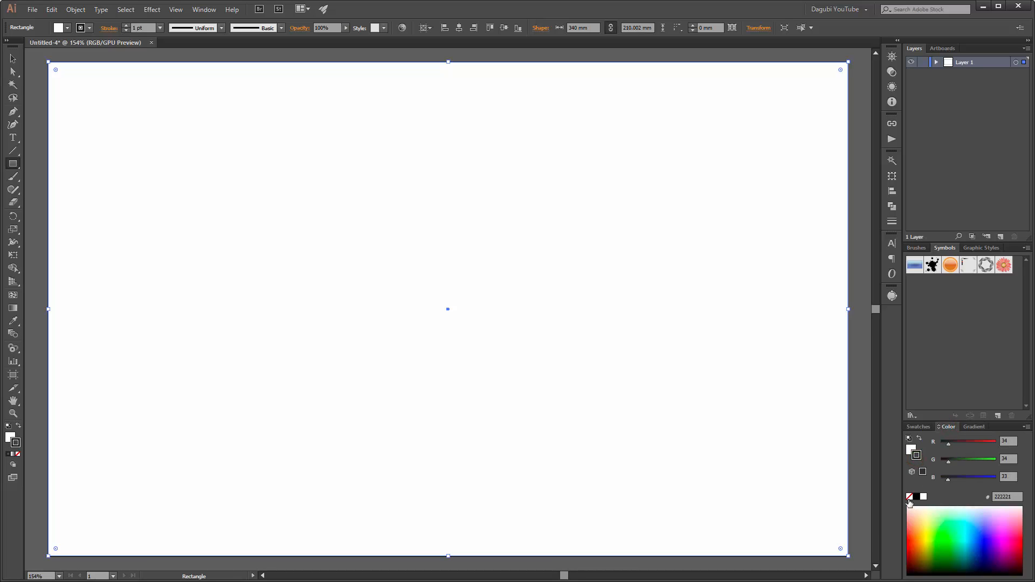
{"action": "left_click", "coordinate": [910, 497]}
{"action": "left_click", "coordinate": [910, 450]}
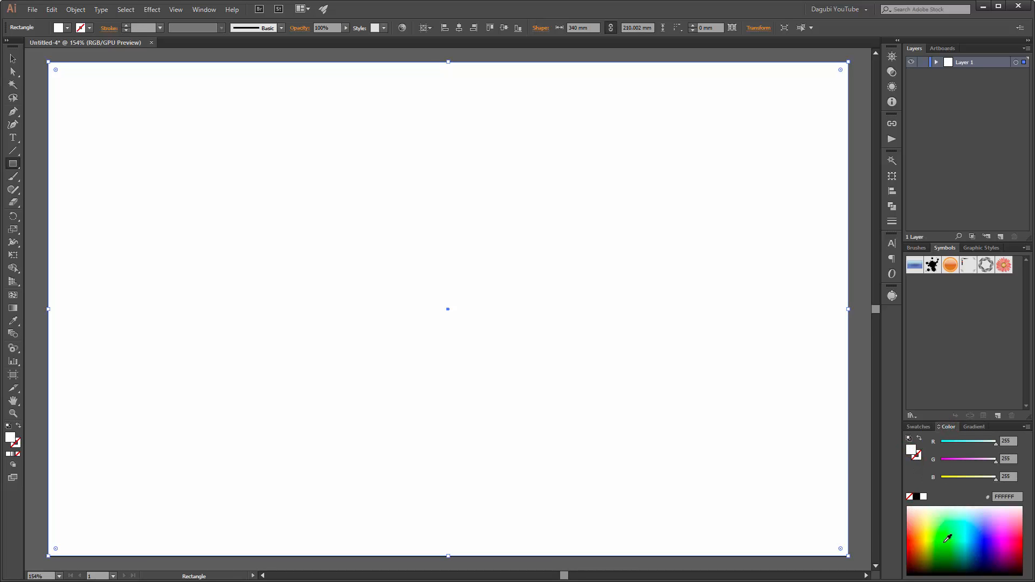
{"action": "left_click_drag", "start_coordinate": [983, 529], "coordinate": [982, 547]}
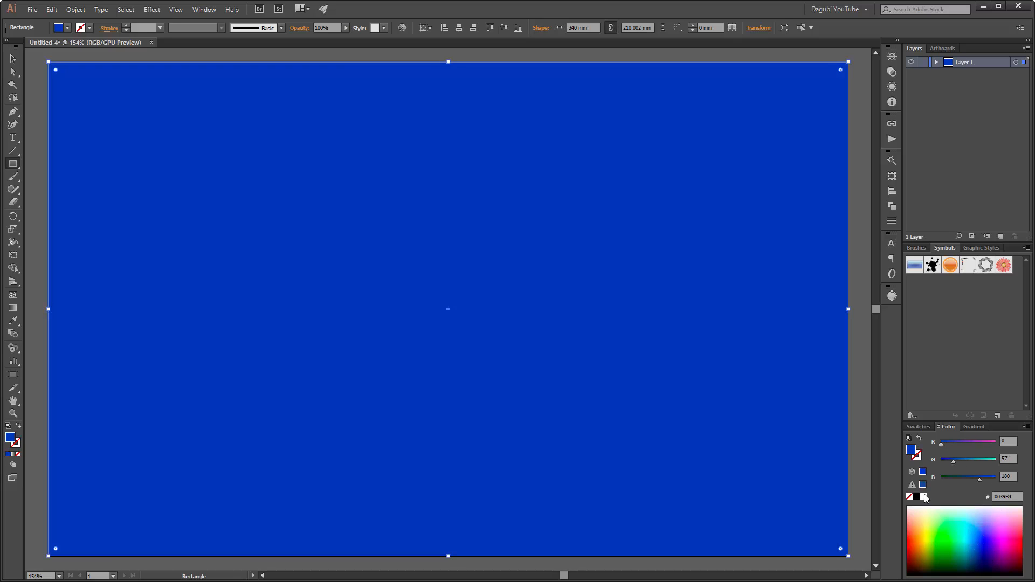
Change the background rectangle's fill to the dark blue 062F59 using the Color Picker
{"action": "left_click", "coordinate": [912, 449]}
{"action": "double_click", "coordinate": [915, 454]}
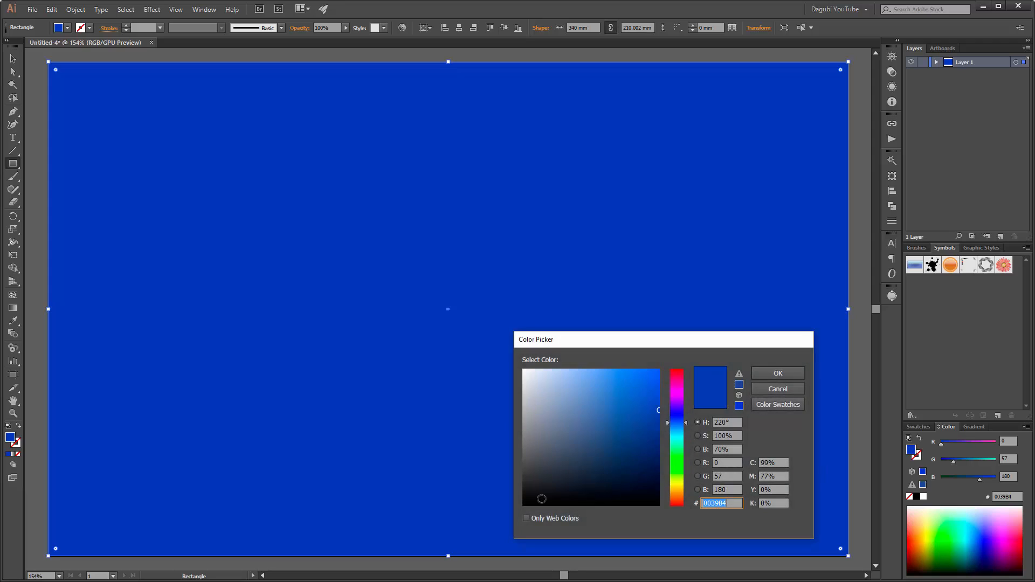
{"action": "left_click", "coordinate": [651, 450]}
{"action": "left_click", "coordinate": [678, 427]}
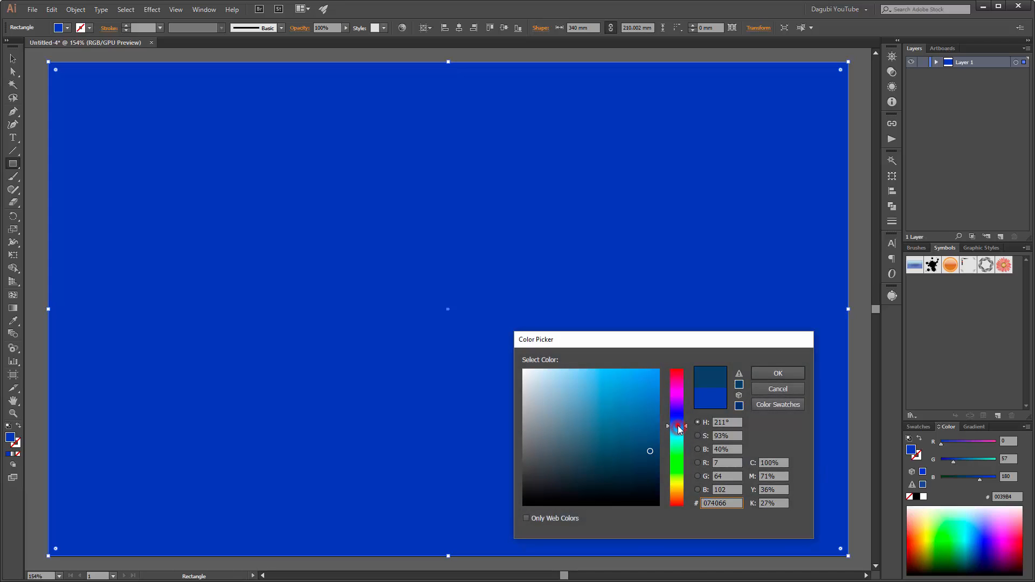
{"action": "left_click", "coordinate": [652, 458]}
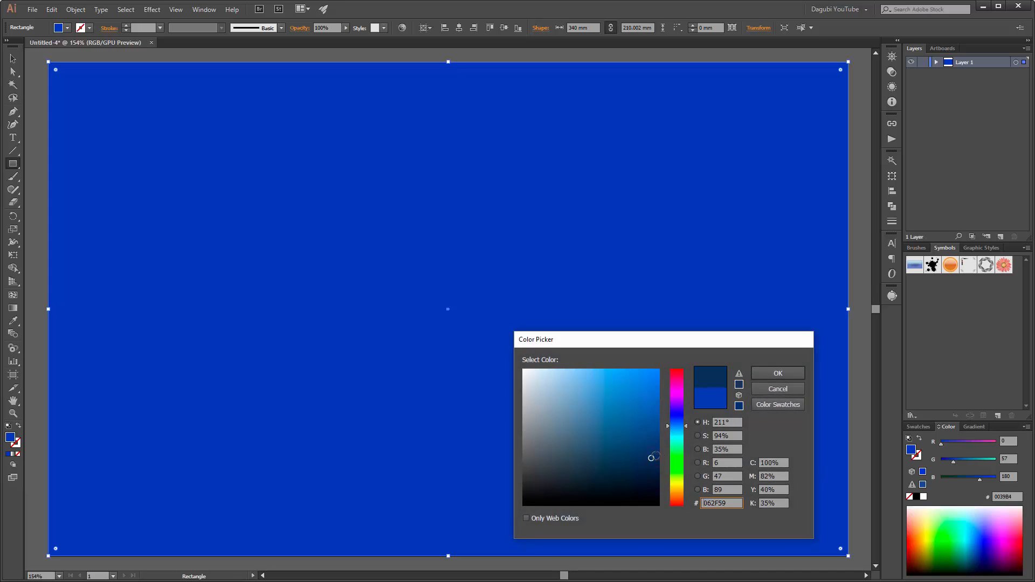
{"action": "left_click", "coordinate": [764, 377]}
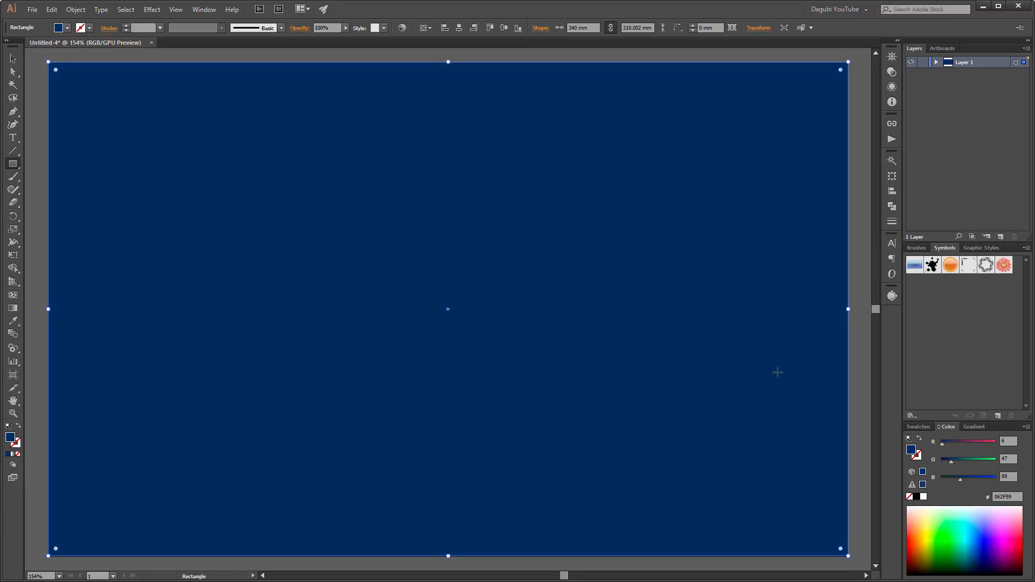
{"action": "left_click", "coordinate": [13, 59]}
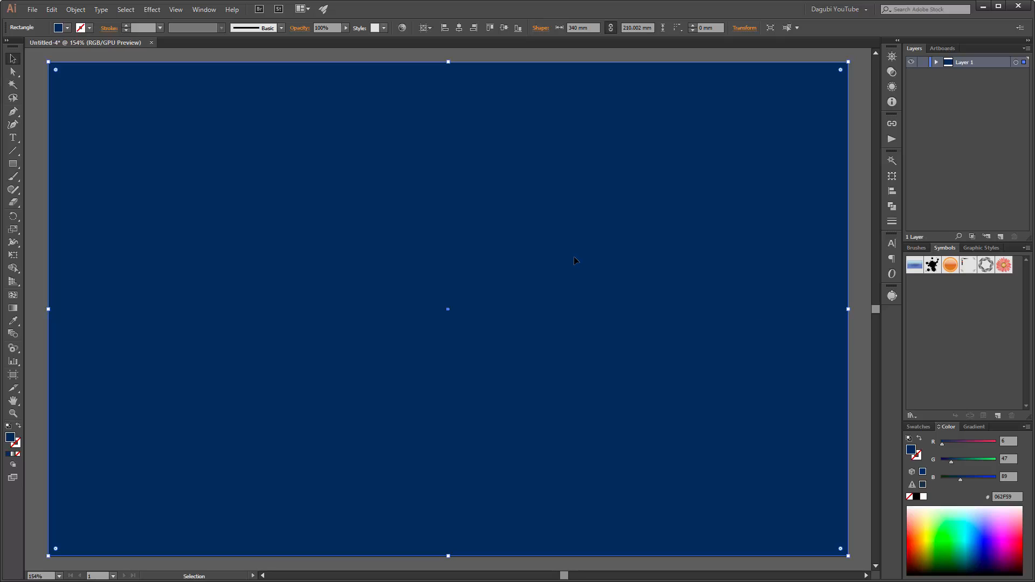
Create a three-sided polygon with a 17.6389 mm radius and enlarge it to about 106 by 92 mm
{"action": "left_click", "coordinate": [13, 164]}
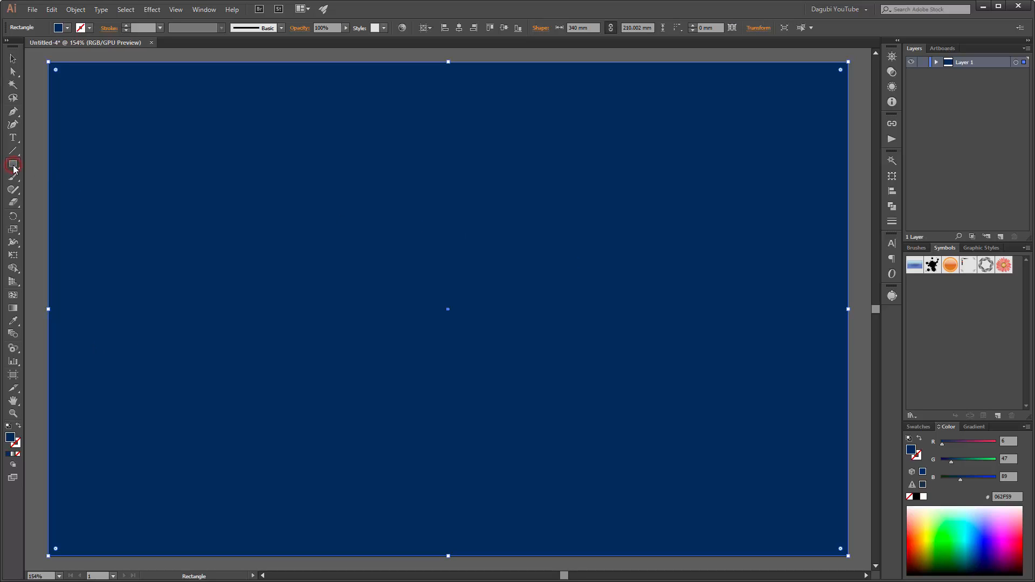
{"action": "left_click", "coordinate": [49, 204]}
{"action": "left_click", "coordinate": [491, 290]}
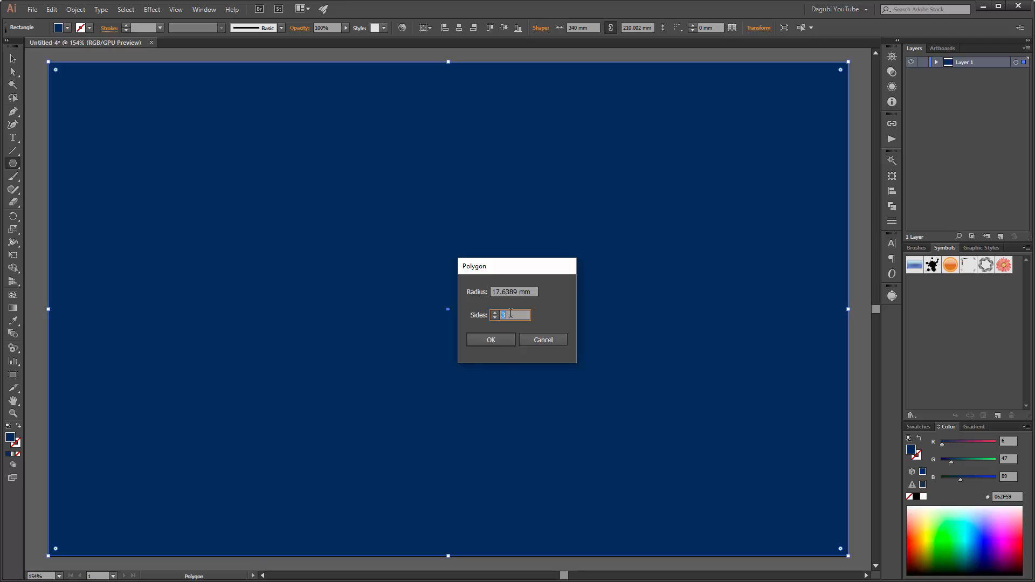
{"action": "left_click", "coordinate": [497, 341]}
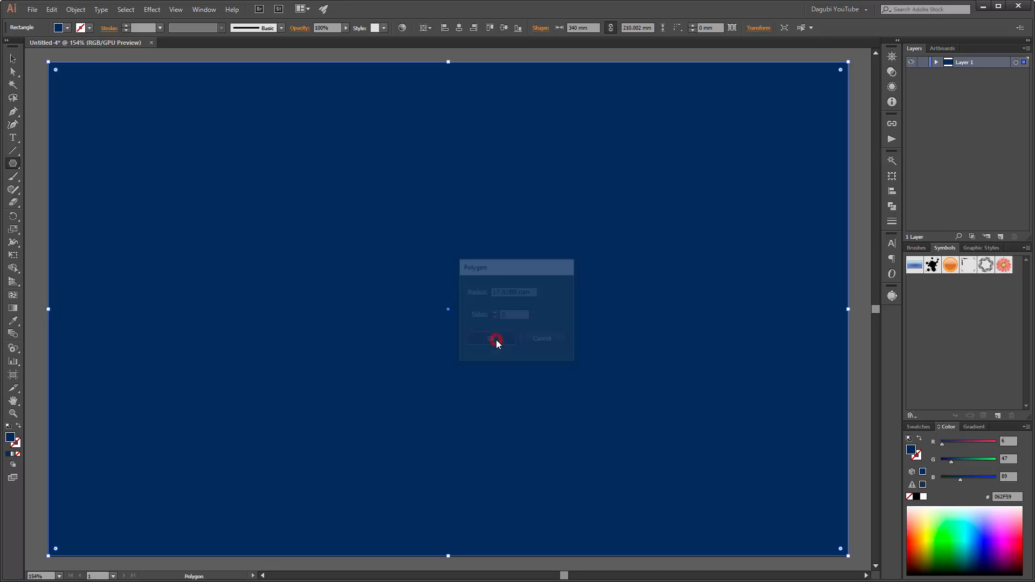
{"action": "left_click_drag", "start_coordinate": [528, 312], "coordinate": [705, 465]}
Move the triangle to the upper middle of the artboard and enlarge it to about 125 by 108 mm
{"action": "left_click", "coordinate": [13, 58]}
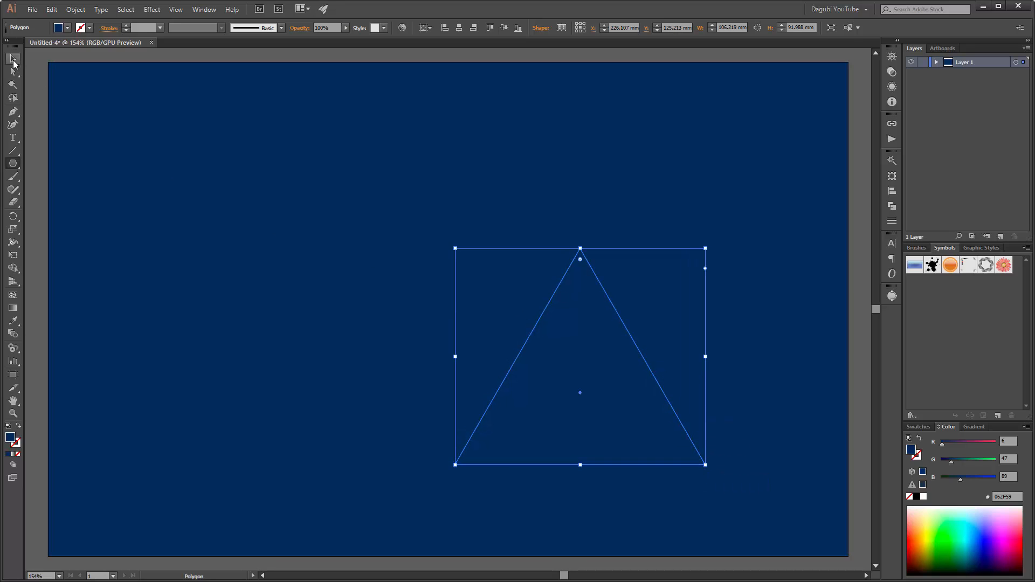
{"action": "left_click_drag", "start_coordinate": [607, 300], "coordinate": [468, 201]}
{"action": "left_click_drag", "start_coordinate": [564, 363], "coordinate": [610, 404]}
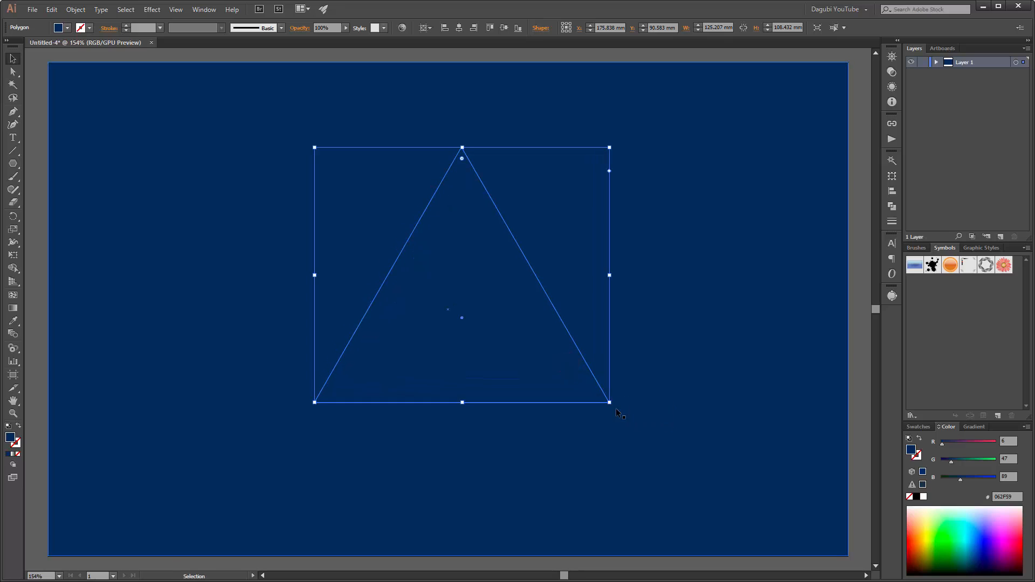
Remove the triangle's fill and give it a white 3 pt stroke
{"action": "left_click", "coordinate": [909, 496]}
{"action": "left_click", "coordinate": [917, 456]}
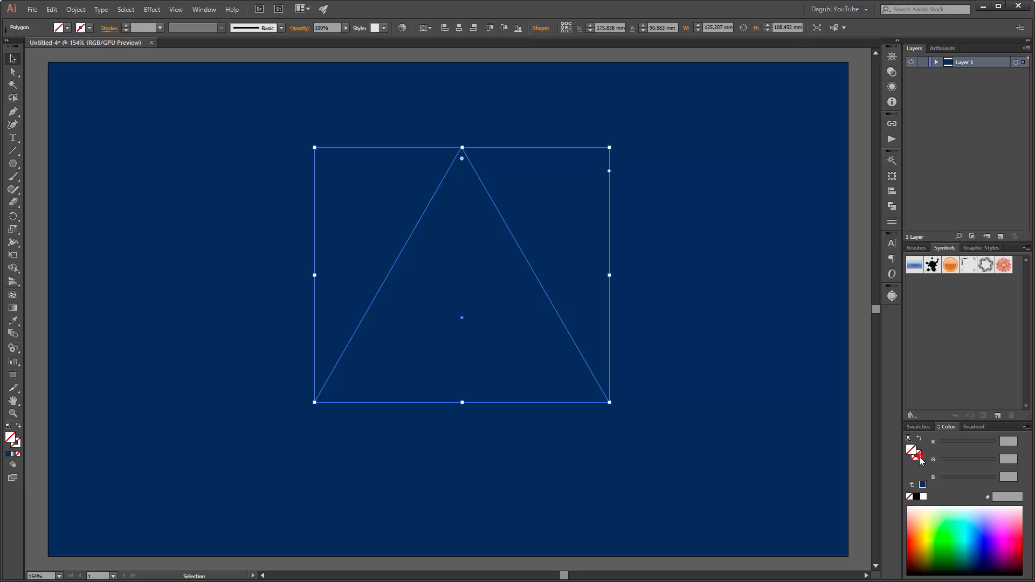
{"action": "left_click", "coordinate": [923, 497]}
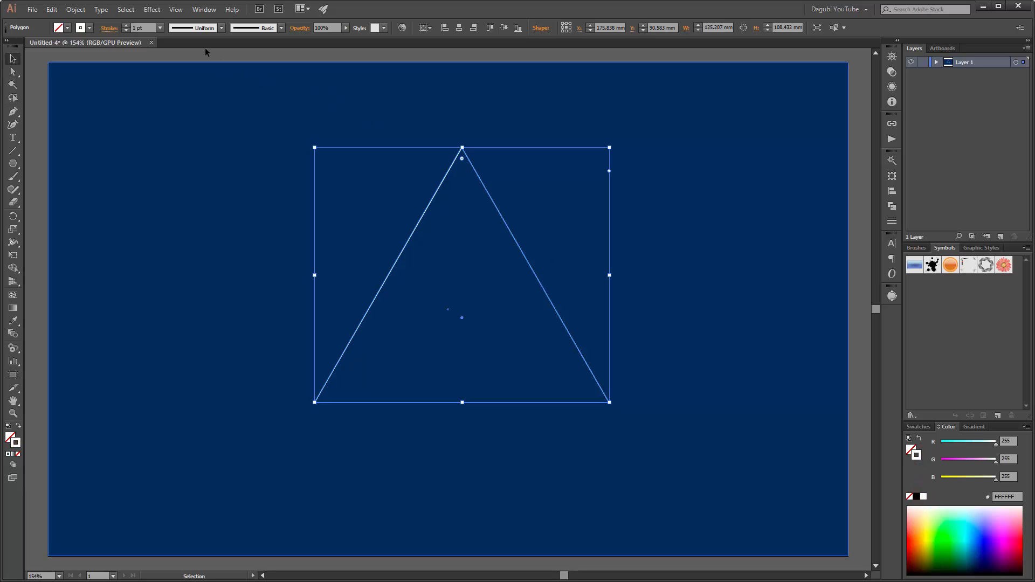
{"action": "left_click", "coordinate": [125, 25]}
{"action": "left_click", "coordinate": [126, 25]}
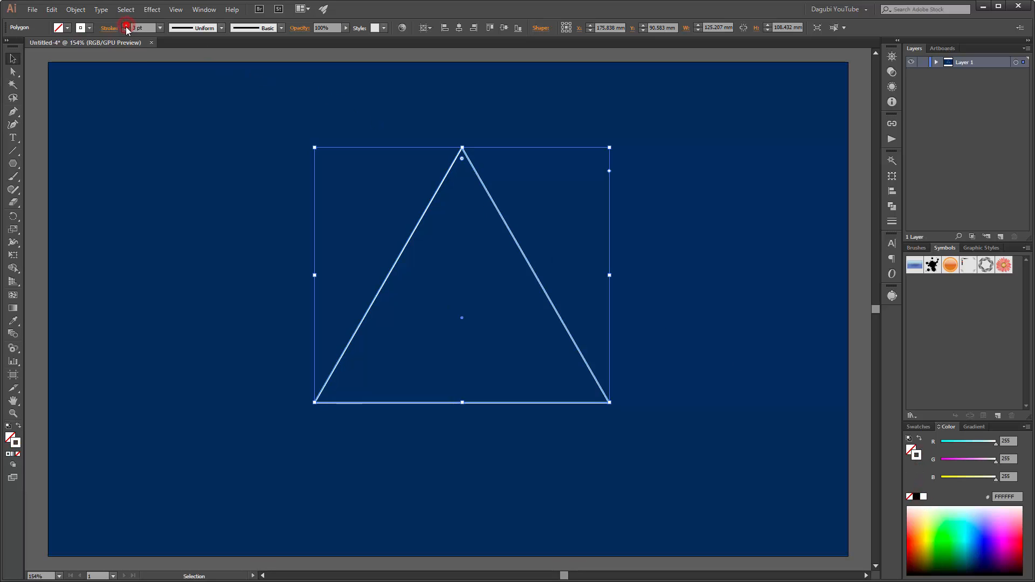
{"action": "left_click", "coordinate": [34, 118]}
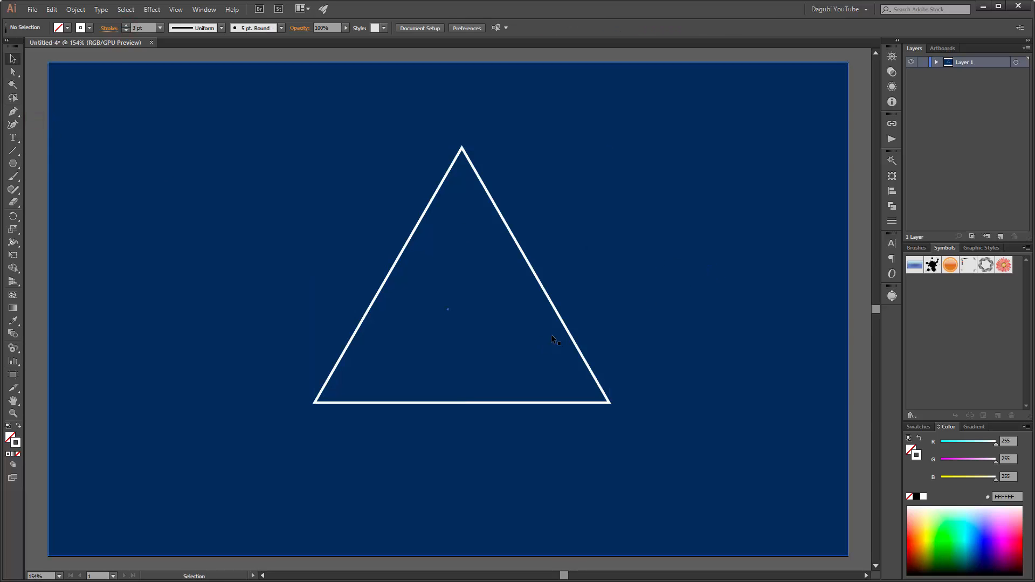
Narrow the triangle to about 108 mm wide with Free Transform and place it near the artboard's centre
{"action": "left_click", "coordinate": [566, 328]}
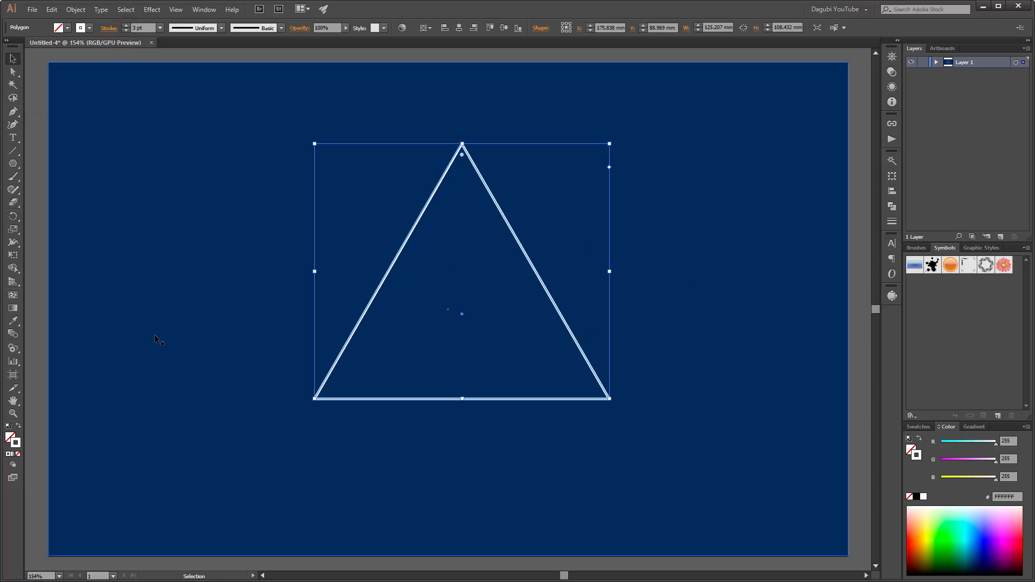
{"action": "left_click", "coordinate": [13, 254]}
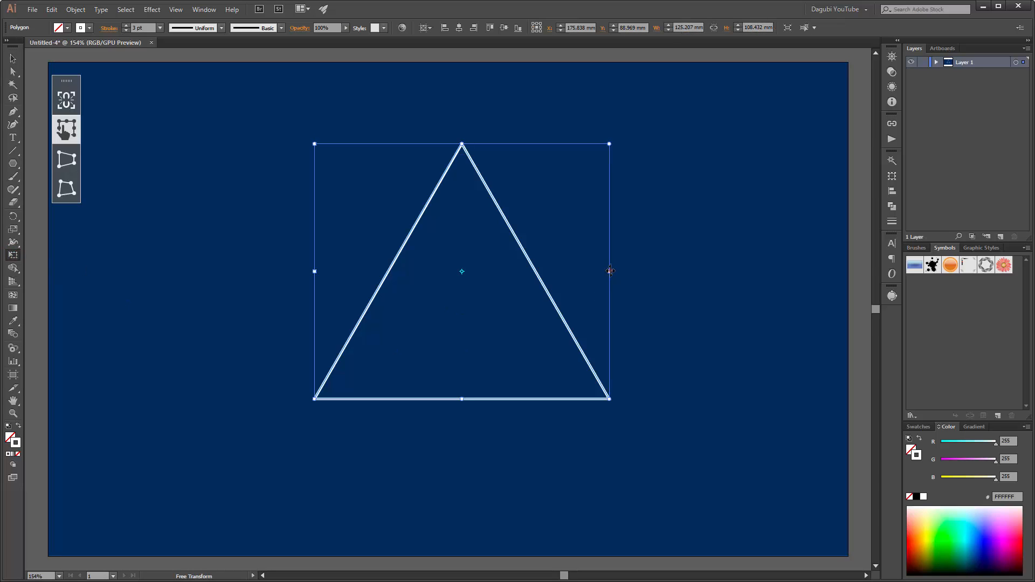
{"action": "left_click_drag", "start_coordinate": [610, 272], "coordinate": [568, 271]}
{"action": "mouse_move", "coordinate": [528, 320]}
{"action": "left_mouse_down"}
{"action": "mouse_move", "coordinate": [544, 320]}
{"action": "mouse_move", "coordinate": [540, 328]}
{"action": "left_mouse_up"}
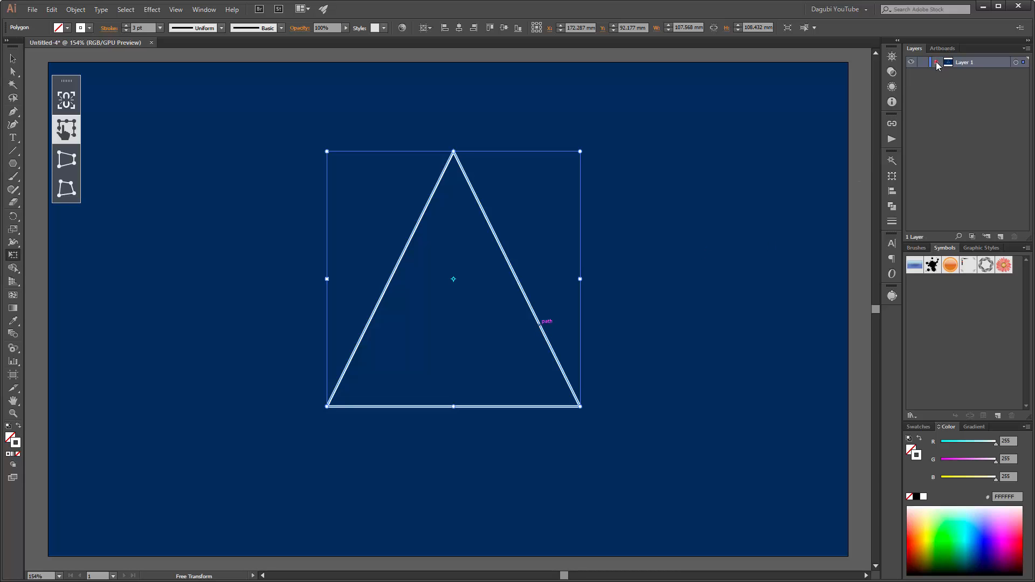
Expand Layer 1 and lock both the triangle and the background rectangle
{"action": "left_click", "coordinate": [937, 62]}
{"action": "left_click_drag", "start_coordinate": [923, 74], "coordinate": [923, 85]}
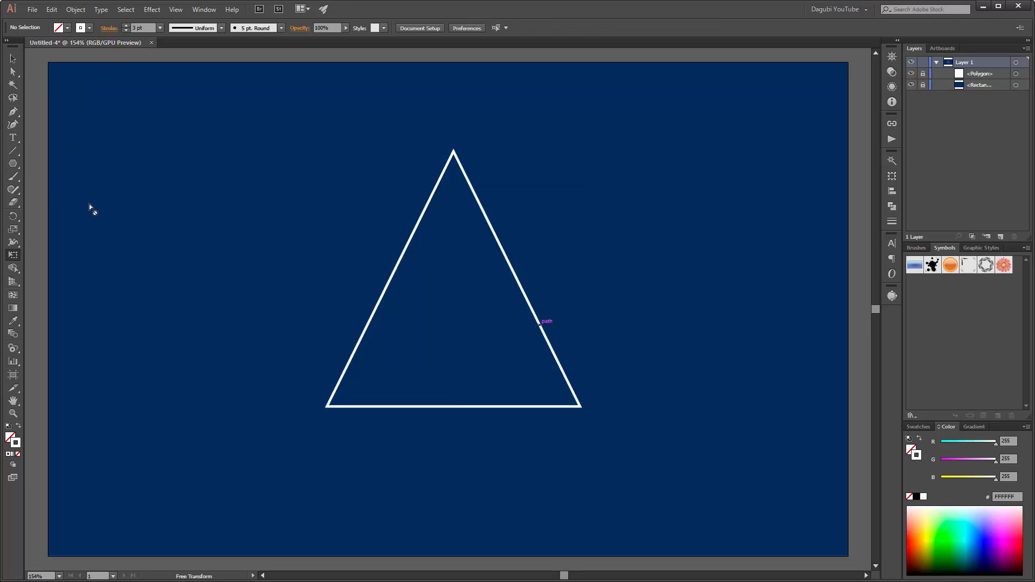
Draw a circle about 4.2 mm in diameter below the triangle's lower-left corner, with no stroke and a white fill
{"action": "left_click", "coordinate": [13, 163]}
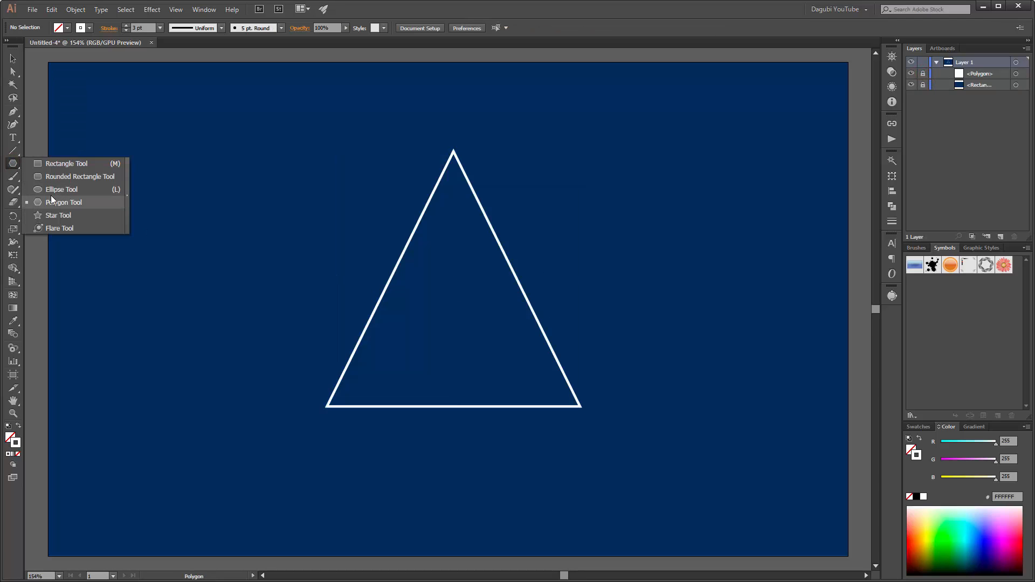
{"action": "left_click", "coordinate": [58, 190]}
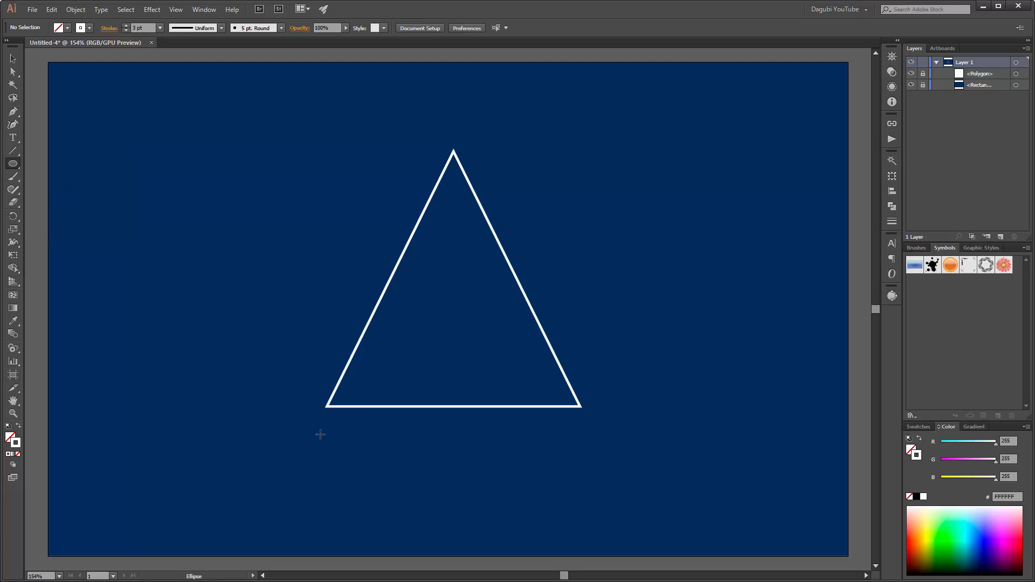
{"action": "left_click_drag", "start_coordinate": [319, 430], "coordinate": [327, 440]}
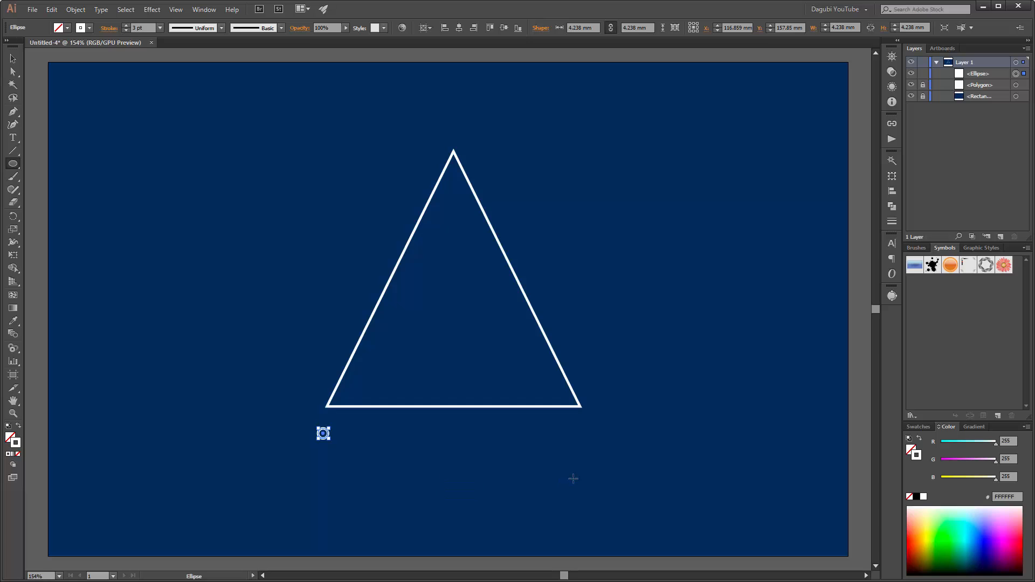
{"action": "left_click", "coordinate": [910, 497]}
{"action": "left_click", "coordinate": [925, 496]}
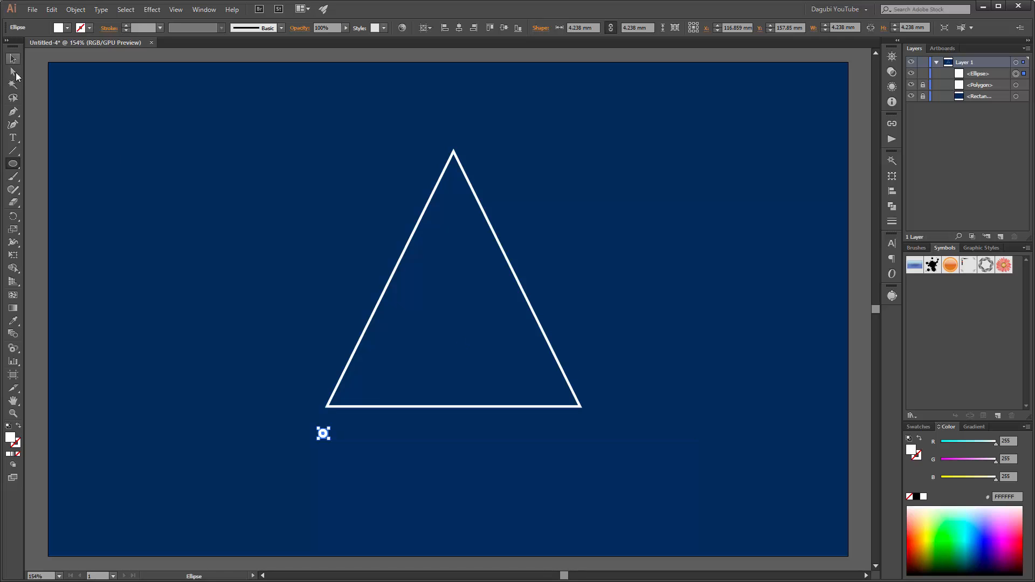
Duplicate the small circle about 111 mm to the right, below the triangle's lower-right corner, and blend the two circles
{"action": "left_click", "coordinate": [13, 254]}
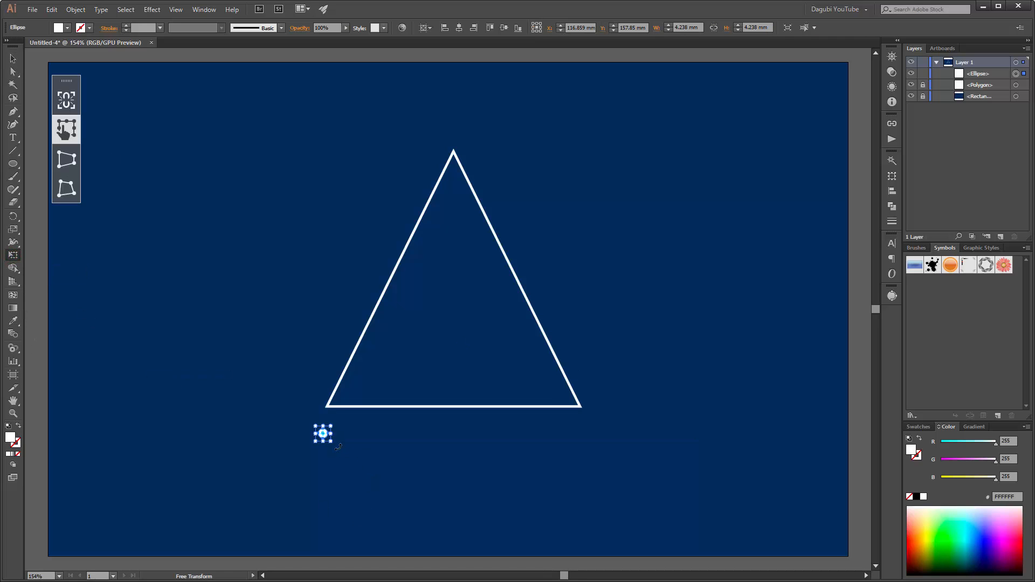
{"action": "key", "text": "ctrl"}
{"action": "left_click_drag", "start_coordinate": [327, 440], "coordinate": [587, 443]}
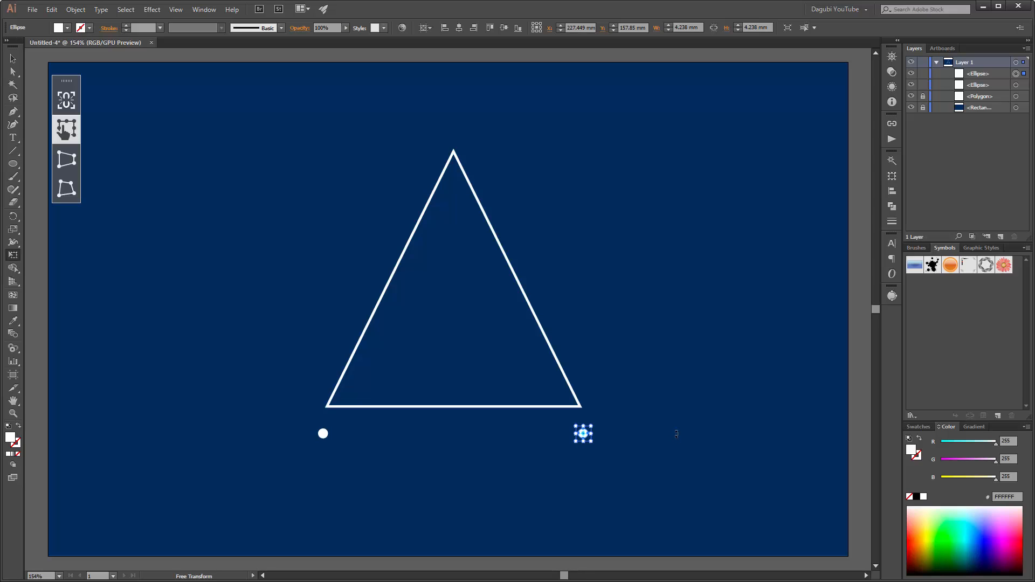
{"action": "left_click", "coordinate": [14, 334]}
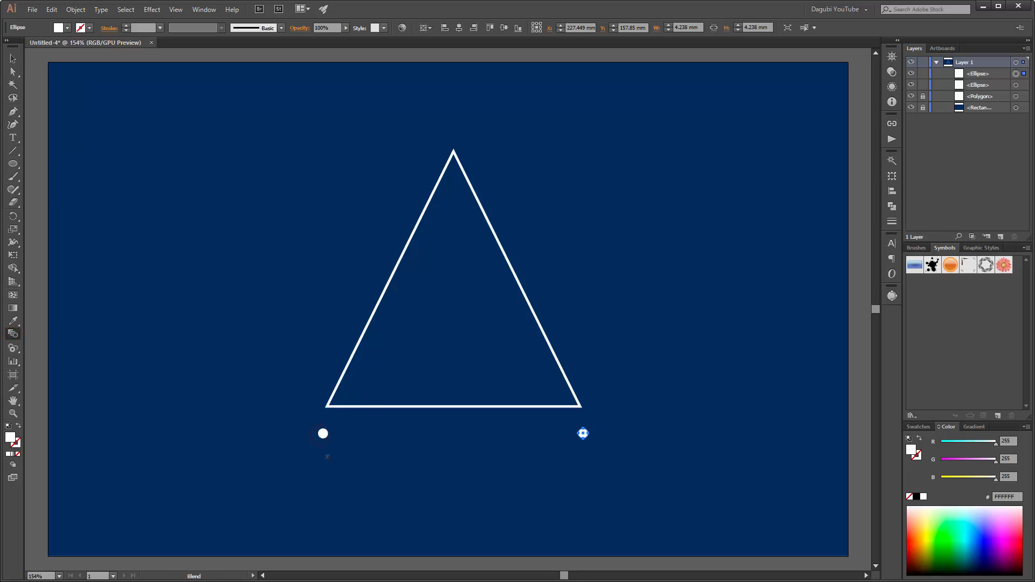
{"action": "left_click", "coordinate": [583, 435]}
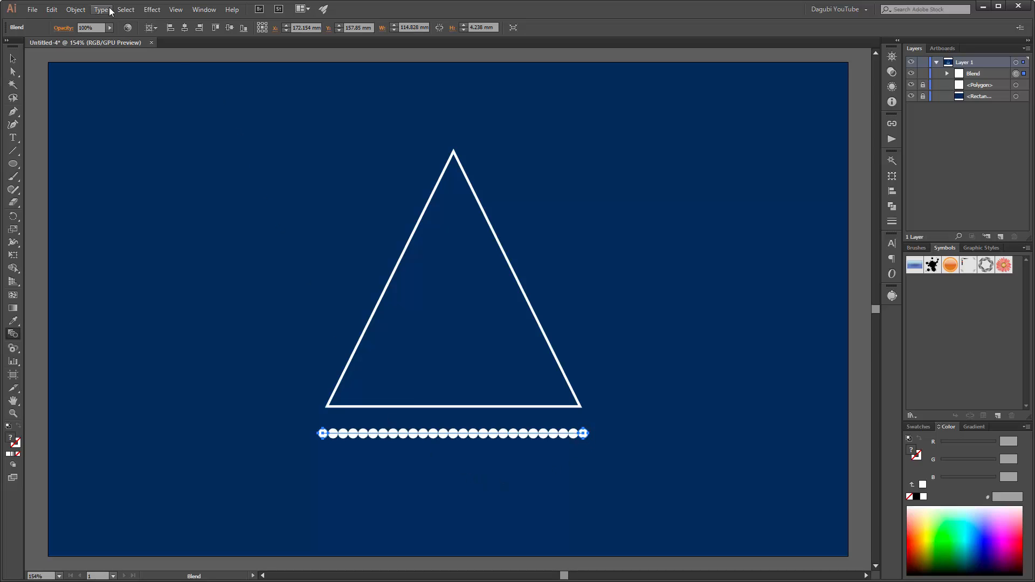
Set the circle blend's spacing to Specified Steps with 6 steps, using the preview
{"action": "left_click", "coordinate": [75, 11]}
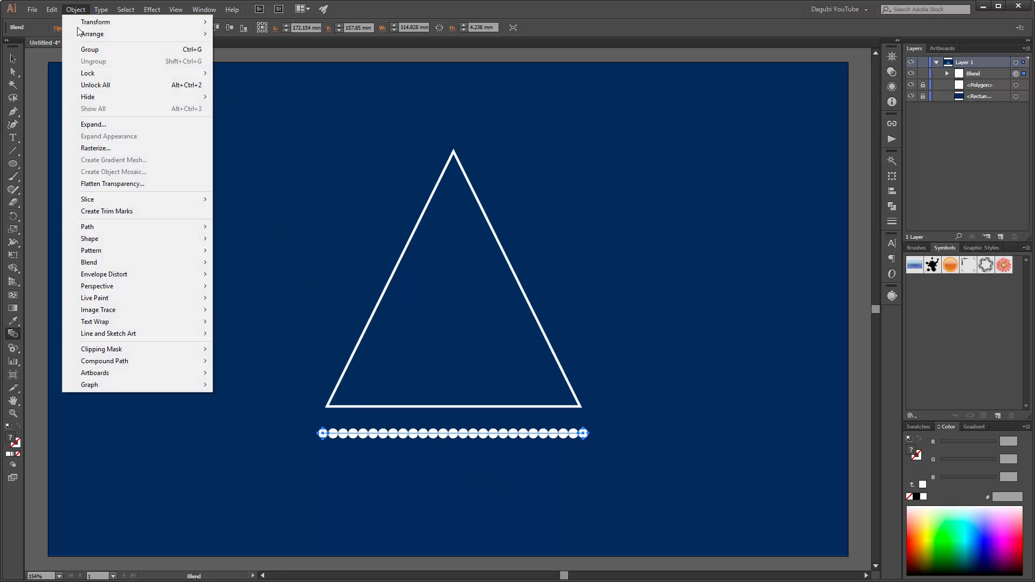
{"action": "mouse_move", "coordinate": [96, 266]}
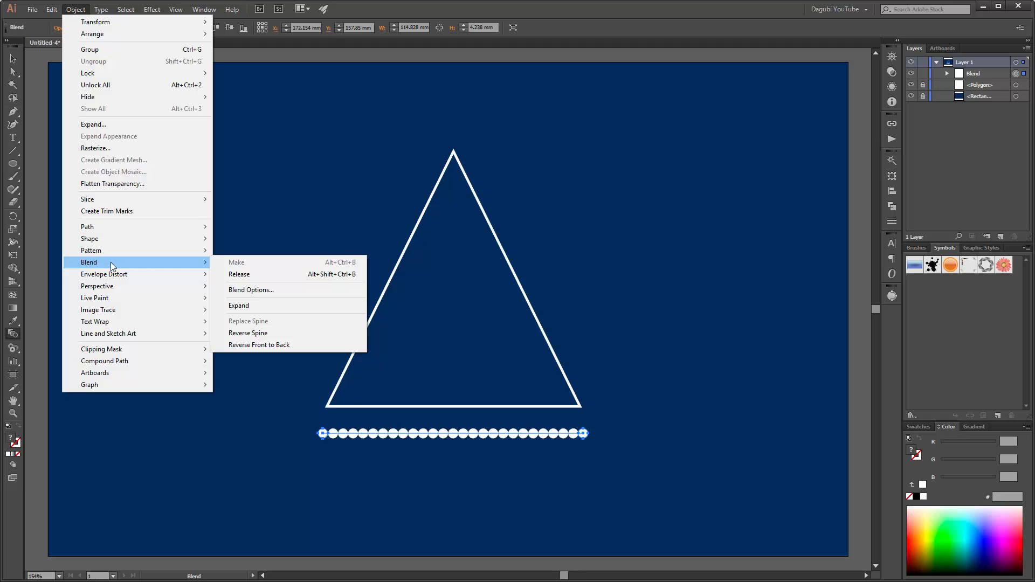
{"action": "left_click", "coordinate": [244, 292]}
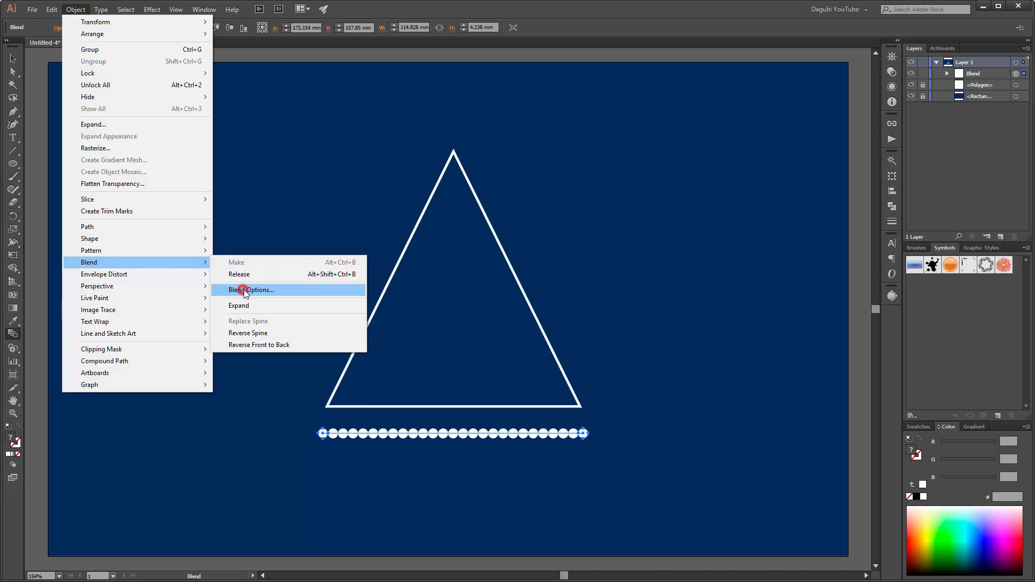
{"action": "left_click_drag", "start_coordinate": [610, 171], "coordinate": [646, 132]}
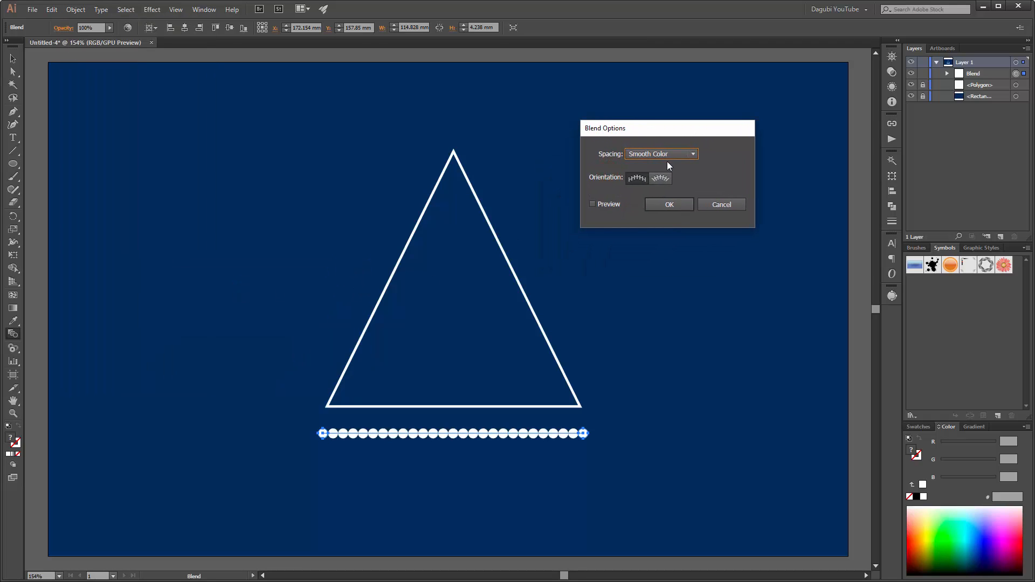
{"action": "left_click", "coordinate": [593, 204]}
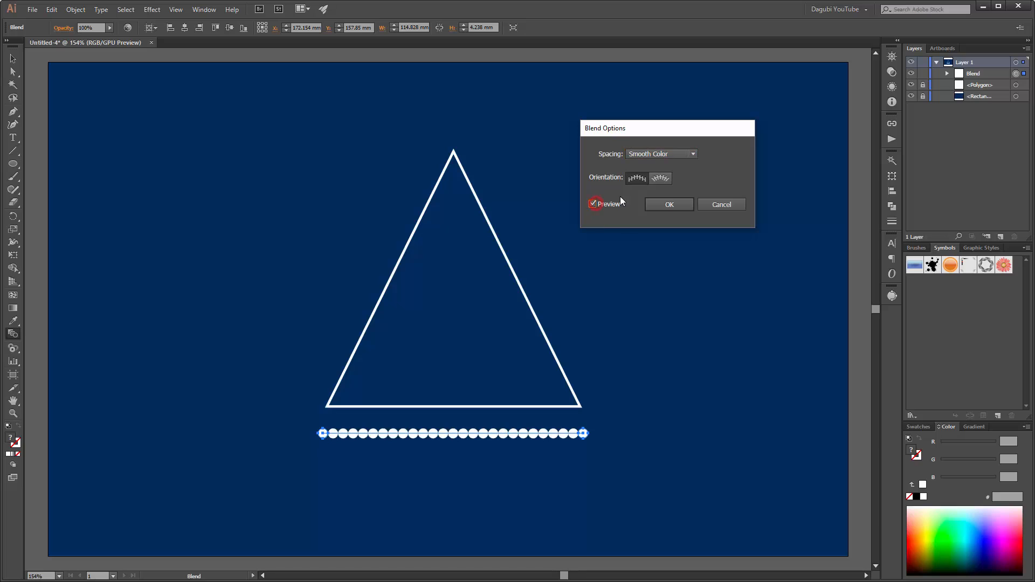
{"action": "left_click", "coordinate": [653, 154]}
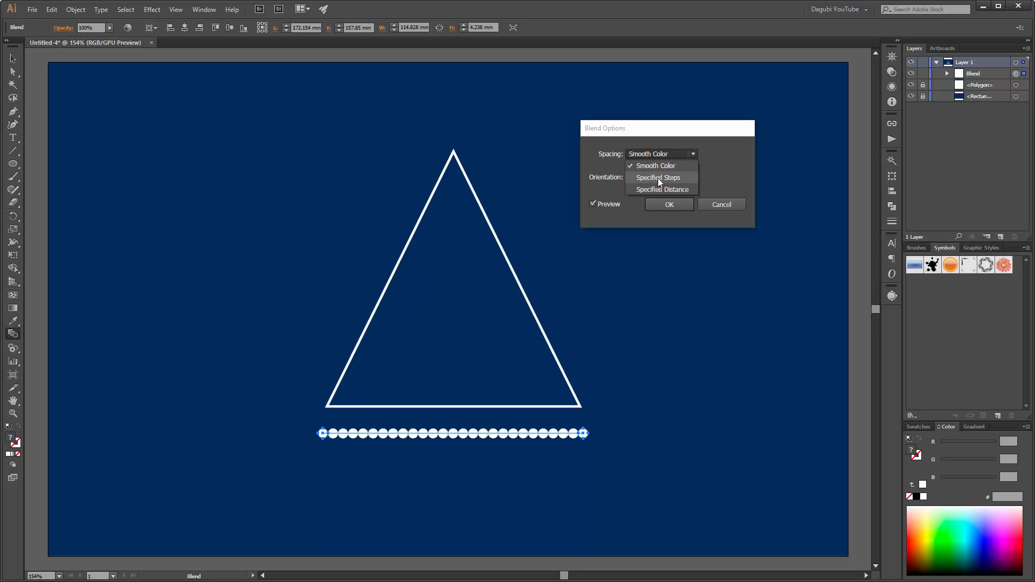
{"action": "left_click", "coordinate": [663, 178]}
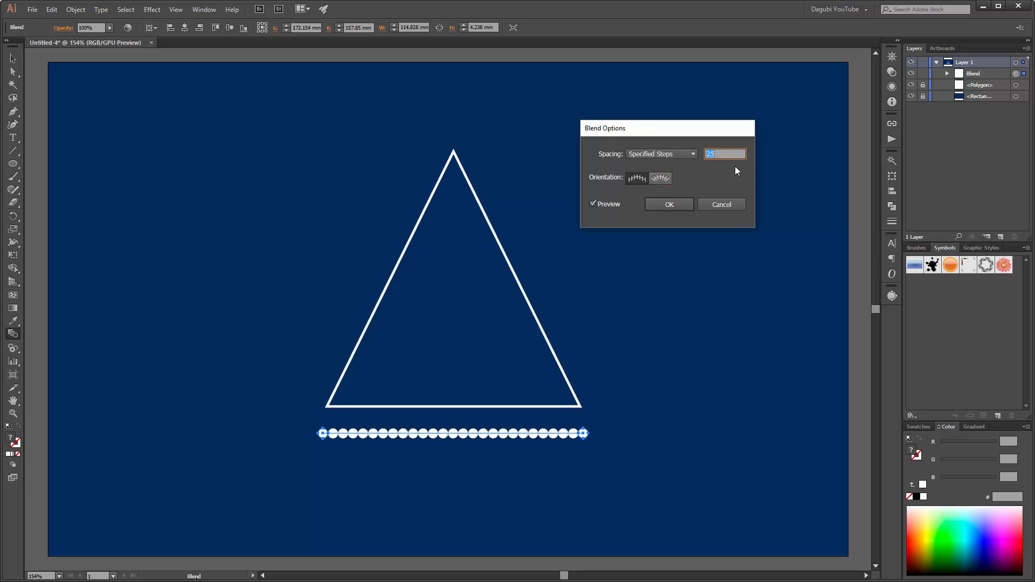
{"action": "type", "text": "6"}
{"action": "double_click", "coordinate": [611, 205]}
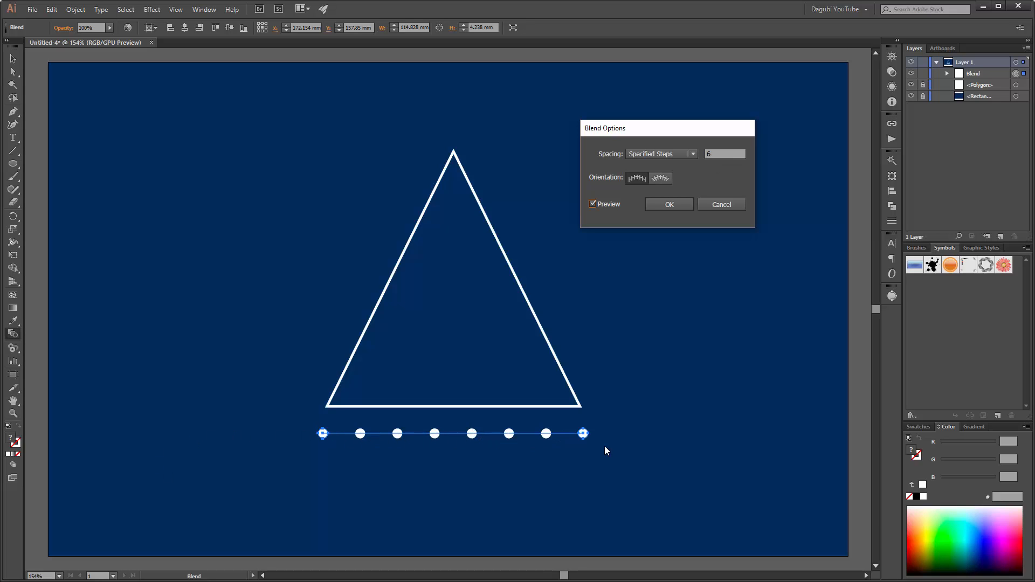
{"action": "left_click", "coordinate": [669, 204]}
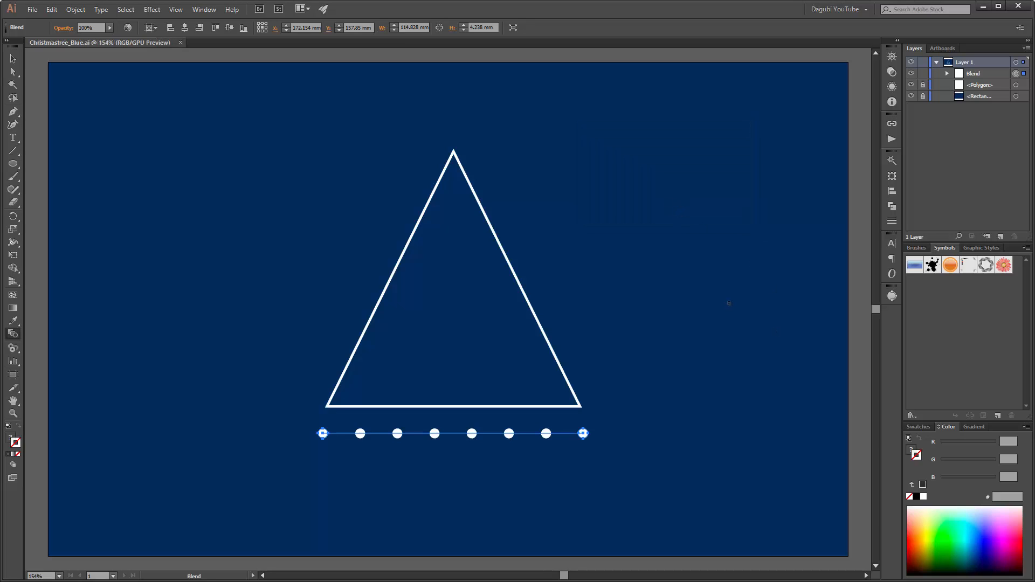
Reduce the blend's specified steps to 5, leaving five circles between the two end circles
{"action": "left_click", "coordinate": [75, 9]}
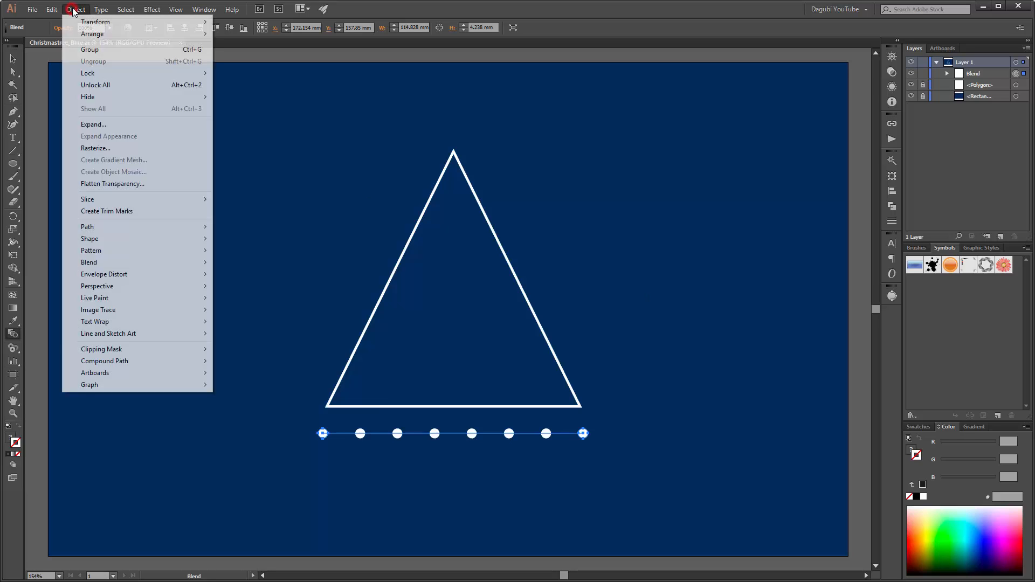
{"action": "mouse_move", "coordinate": [105, 264]}
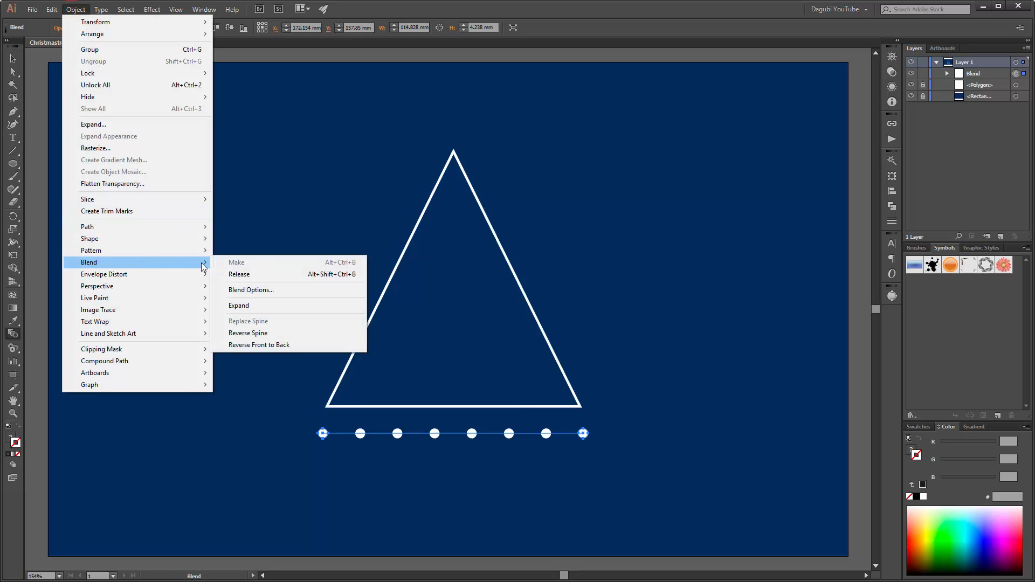
{"action": "left_click", "coordinate": [235, 290]}
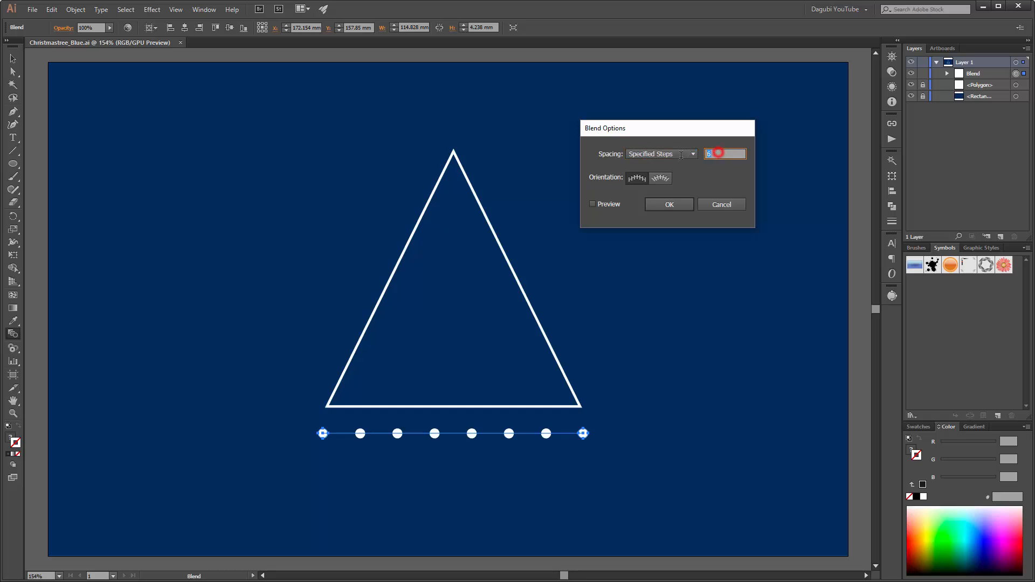
{"action": "left_click", "coordinate": [593, 204]}
{"action": "left_click", "coordinate": [669, 205]}
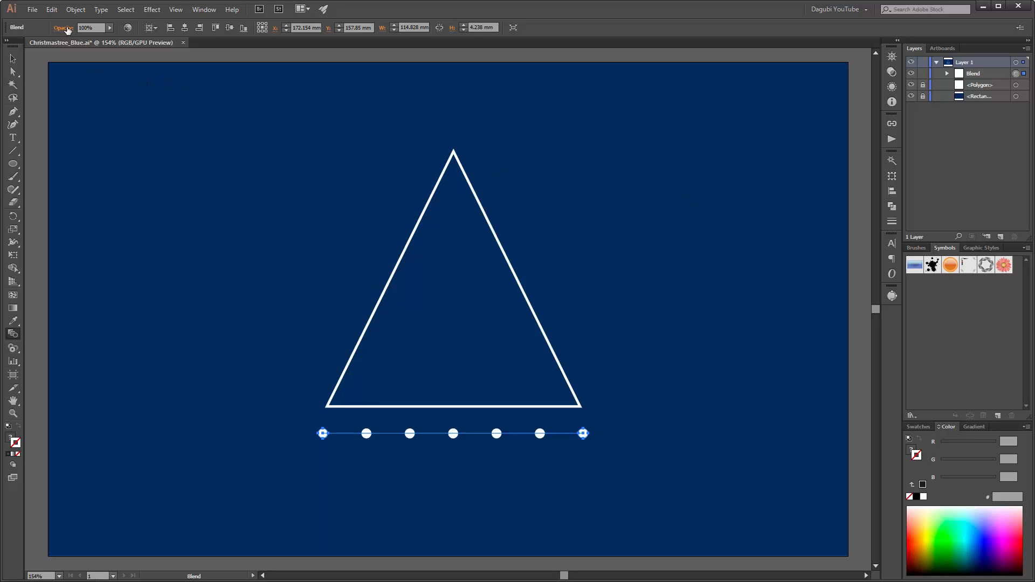
Expand the blend below the triangle into a group of separate circles
{"action": "left_click", "coordinate": [76, 9]}
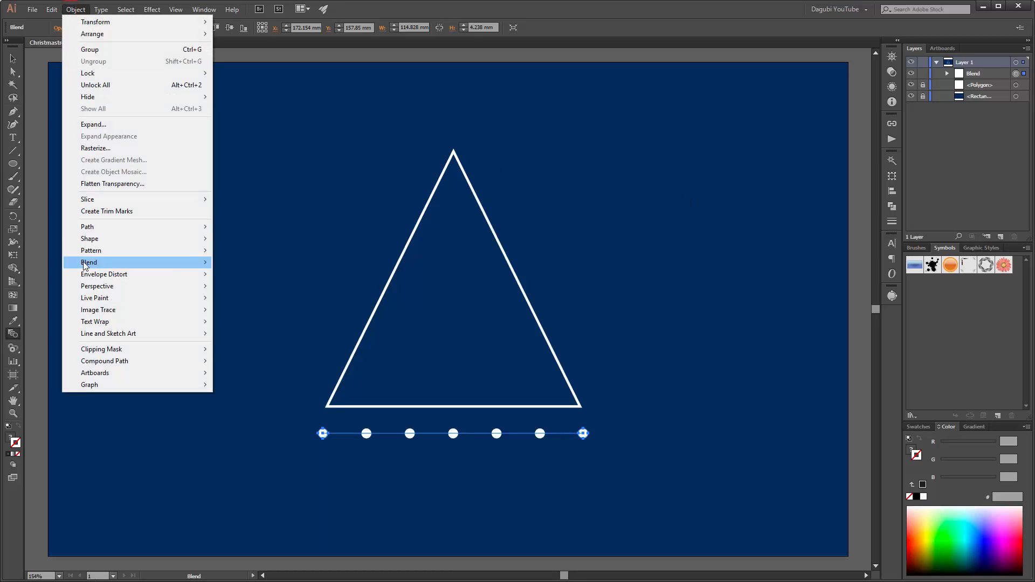
{"action": "mouse_move", "coordinate": [170, 264]}
{"action": "left_click", "coordinate": [238, 306]}
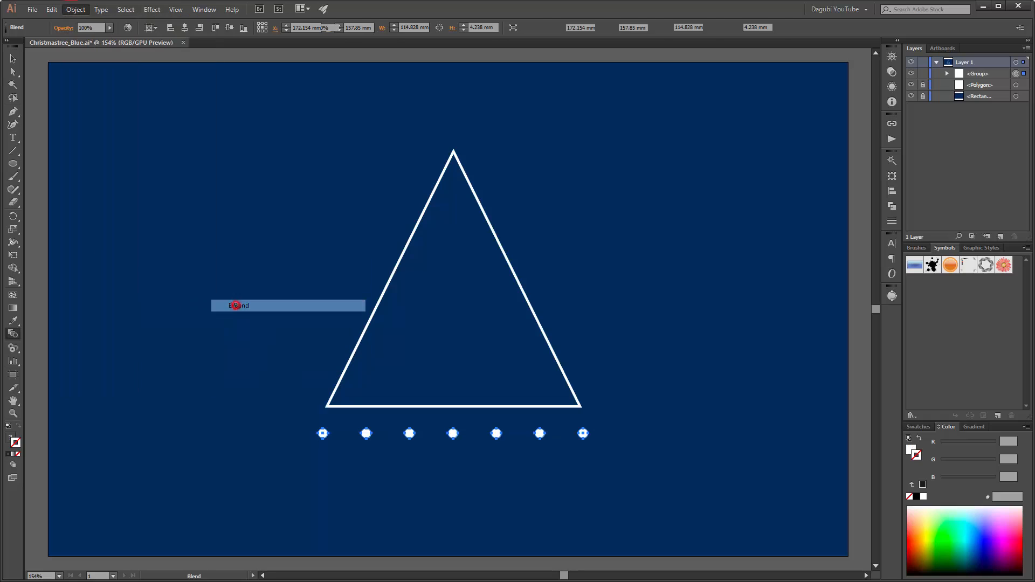
Apply a horizontal Arc warp with a -8% bend to the circle row and expand its appearance
{"action": "left_click", "coordinate": [152, 9]}
{"action": "mouse_move", "coordinate": [163, 154]}
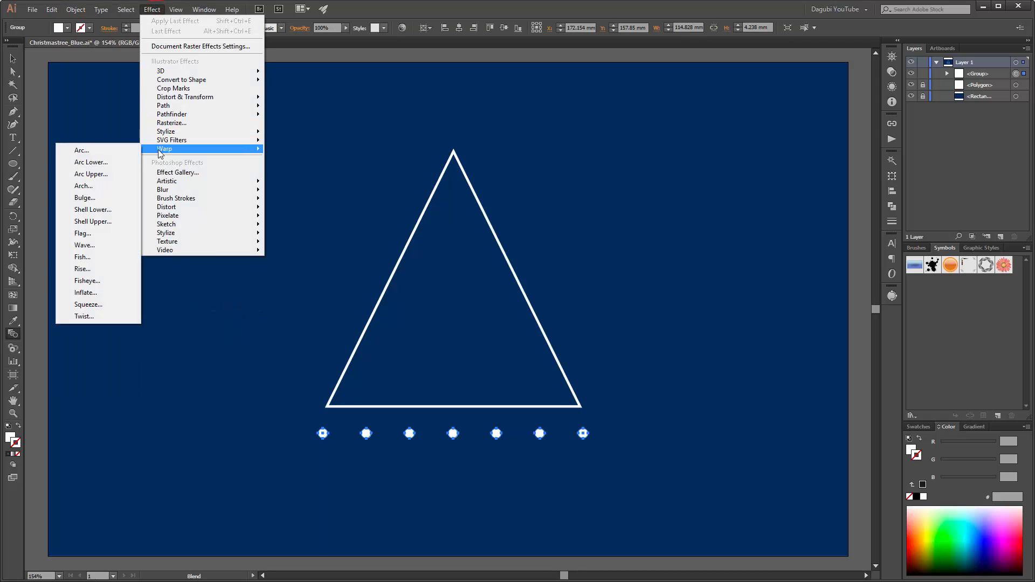
{"action": "left_click", "coordinate": [82, 149]}
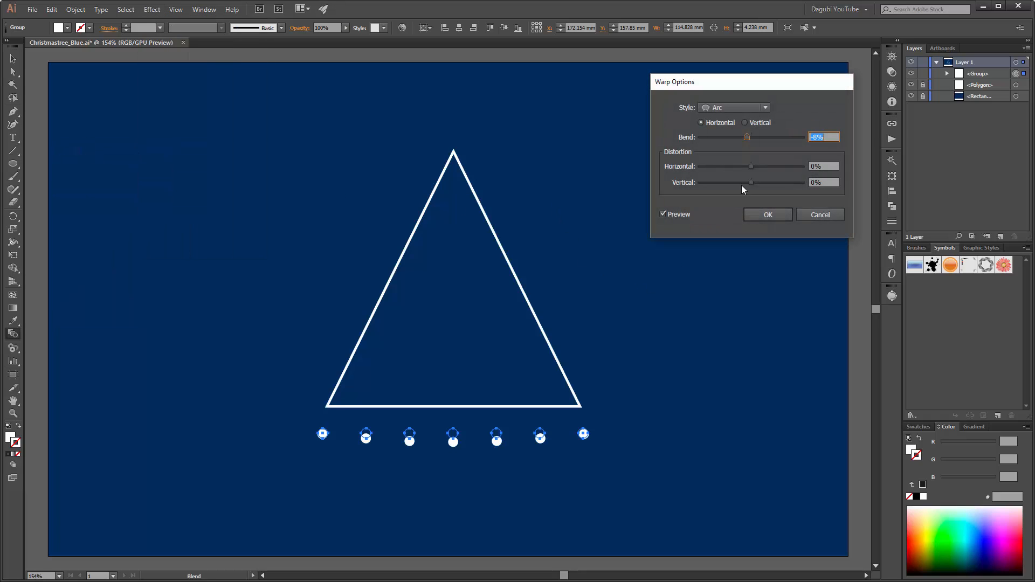
{"action": "mouse_move", "coordinate": [742, 141]}
{"action": "left_mouse_down"}
{"action": "mouse_move", "coordinate": [720, 137]}
{"action": "mouse_move", "coordinate": [749, 139]}
{"action": "left_mouse_up"}
{"action": "left_click", "coordinate": [748, 140]}
{"action": "left_click", "coordinate": [747, 138]}
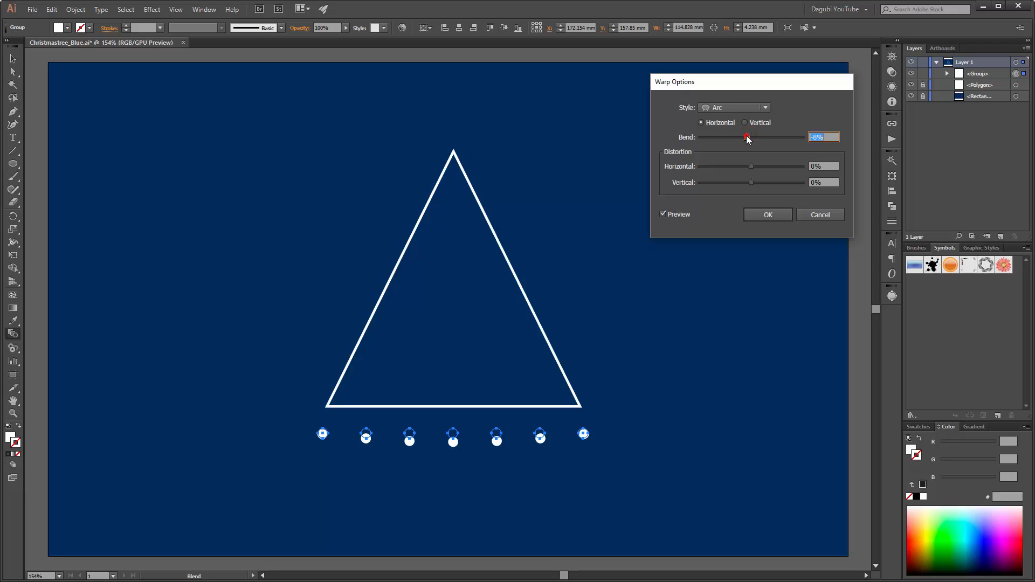
{"action": "left_click", "coordinate": [764, 213]}
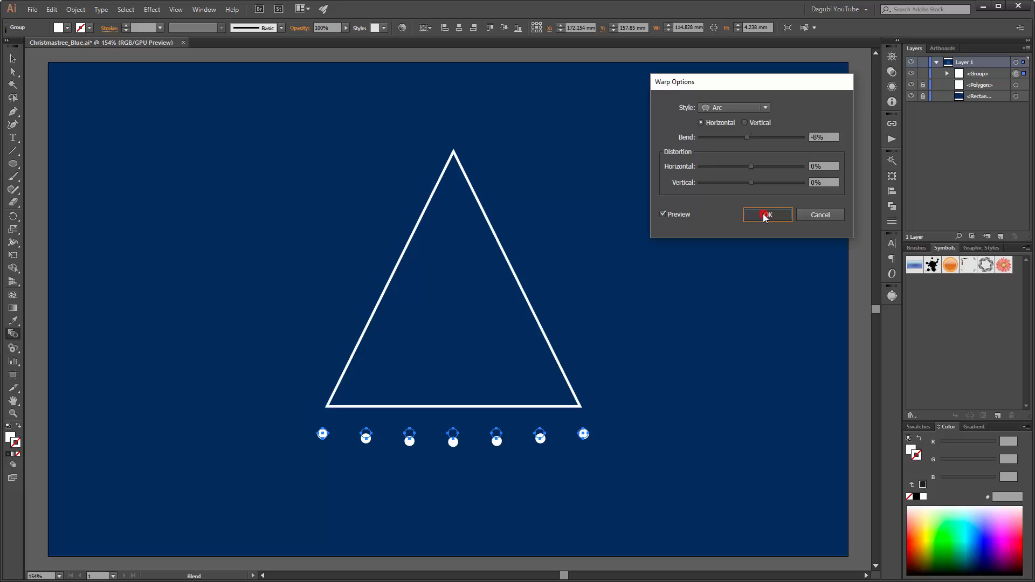
{"action": "left_click", "coordinate": [76, 10]}
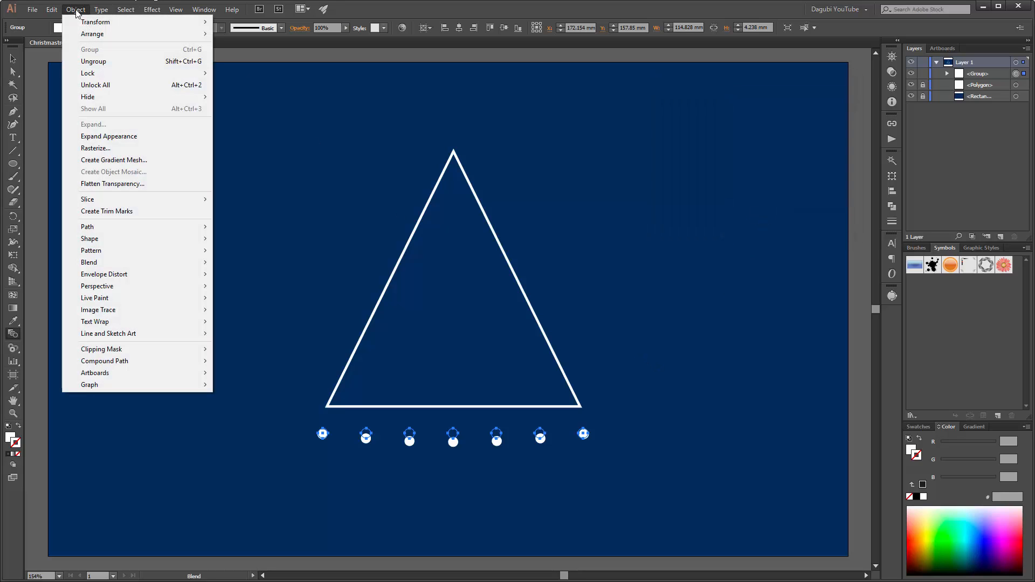
{"action": "left_click", "coordinate": [104, 139]}
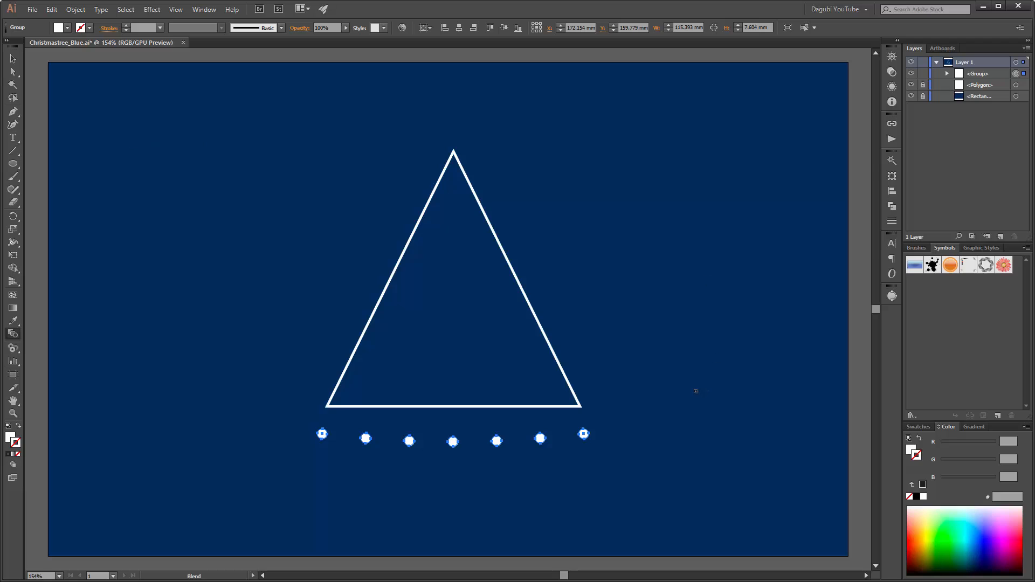
Rotate the curved circle row 90° counterclockwise with Free Transform and move it upright to the right of the triangle
{"action": "left_click", "coordinate": [16, 256]}
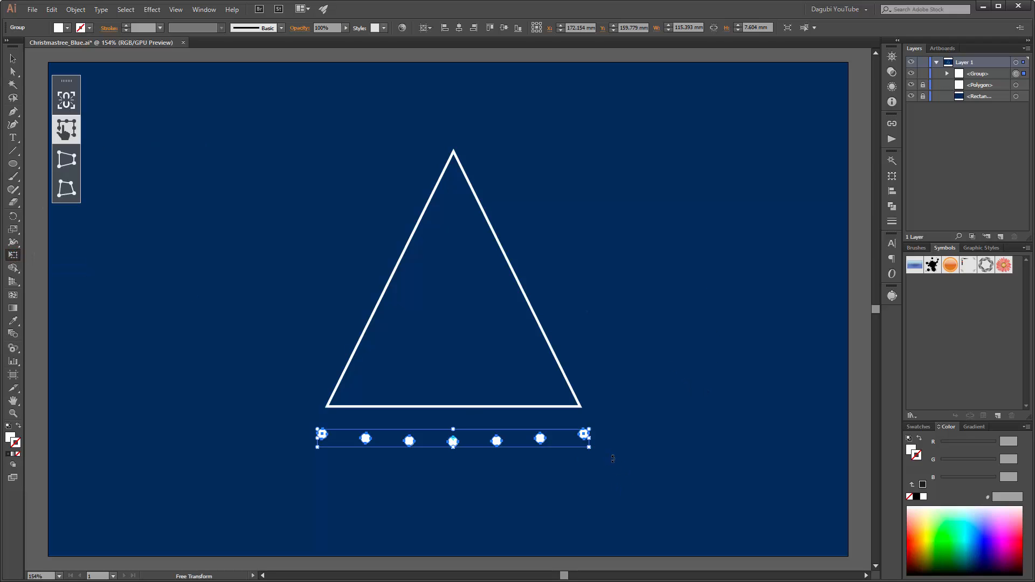
{"action": "left_click_drag", "start_coordinate": [615, 456], "coordinate": [508, 211]}
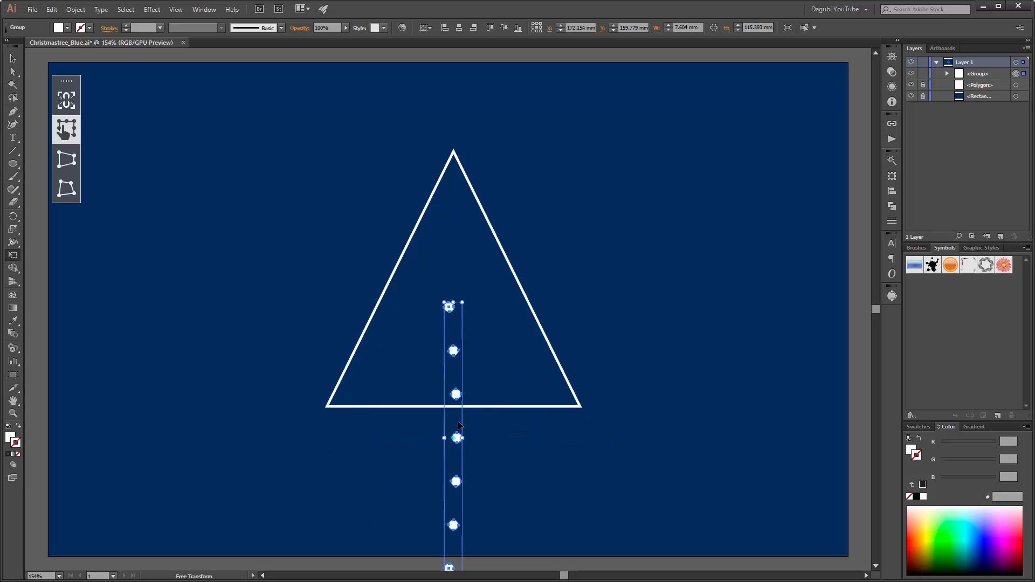
{"action": "left_click_drag", "start_coordinate": [458, 438], "coordinate": [625, 256]}
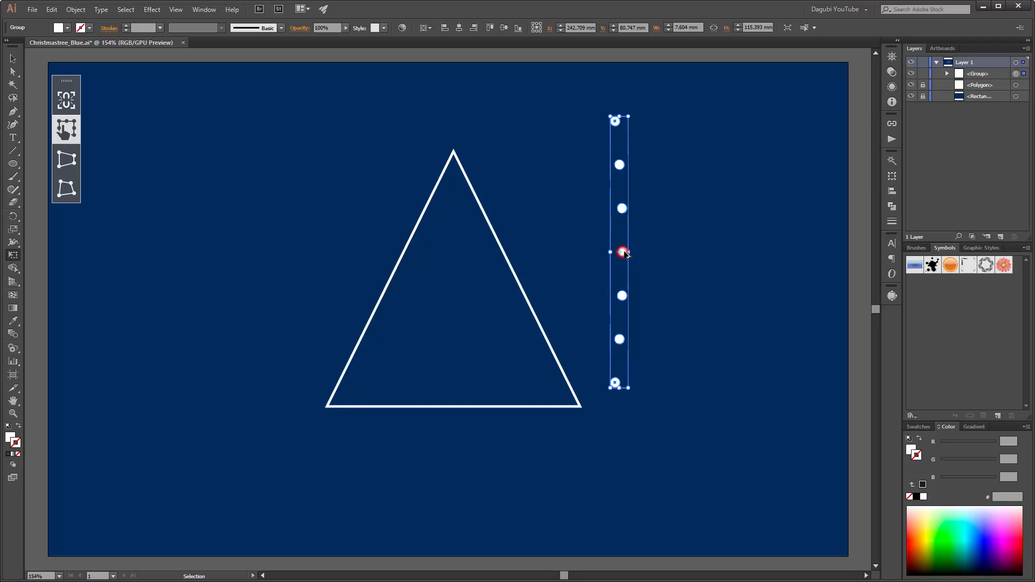
Duplicate the circle column about 25 mm to the right and flip the copy horizontally
{"action": "left_click_drag", "start_coordinate": [624, 255], "coordinate": [689, 245]}
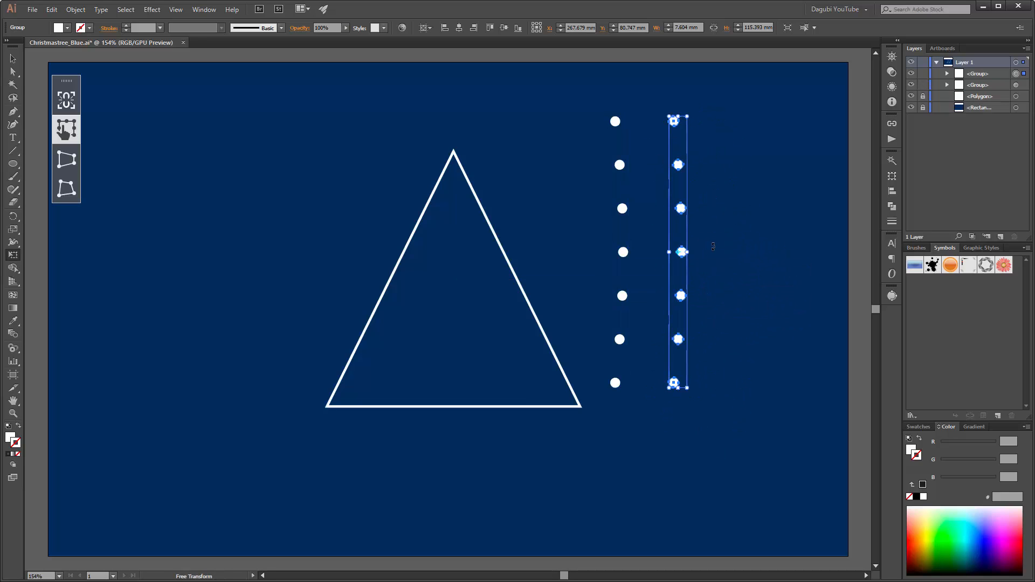
{"action": "left_click", "coordinate": [893, 177]}
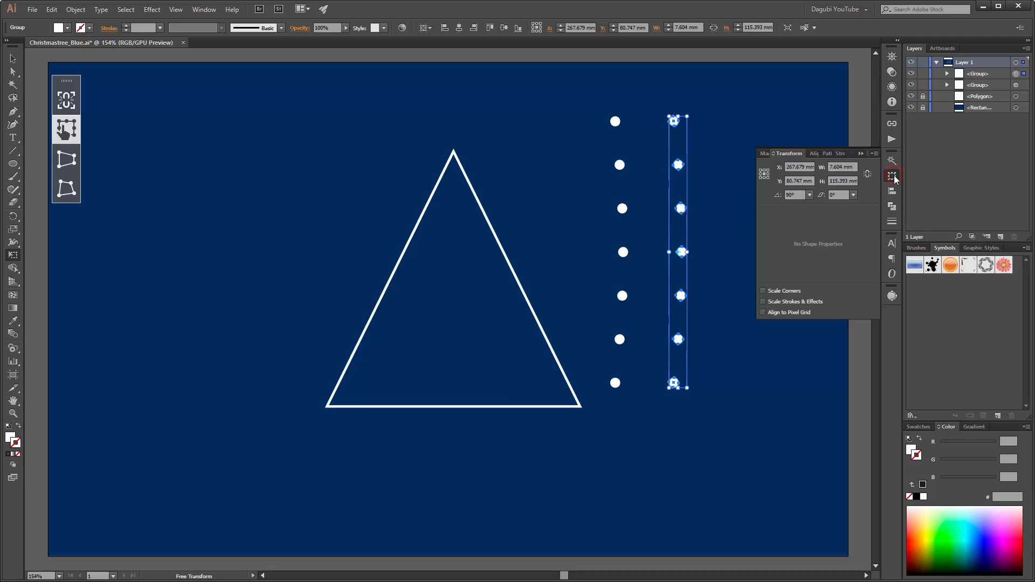
{"action": "left_click", "coordinate": [875, 154]}
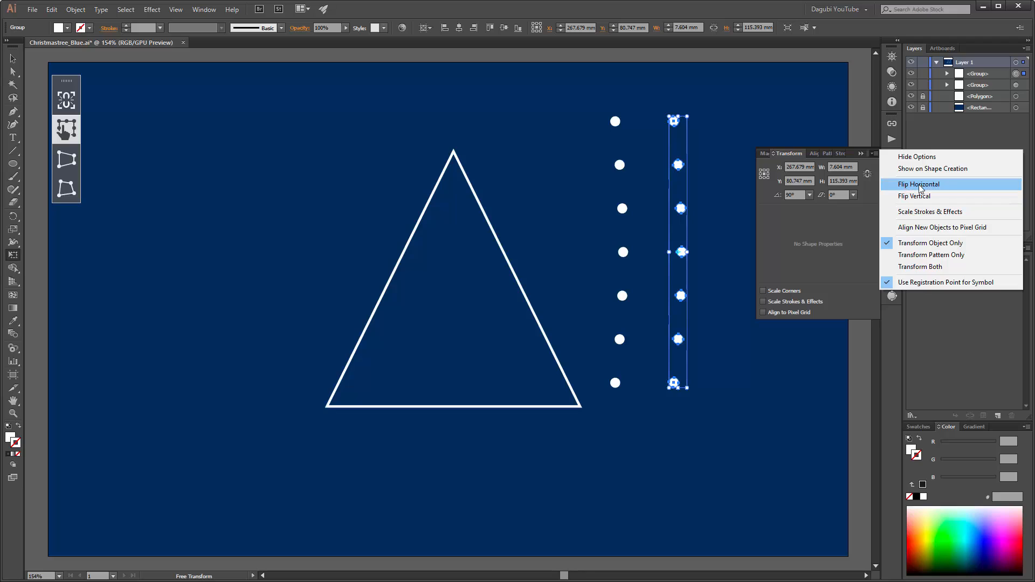
{"action": "left_click", "coordinate": [921, 184]}
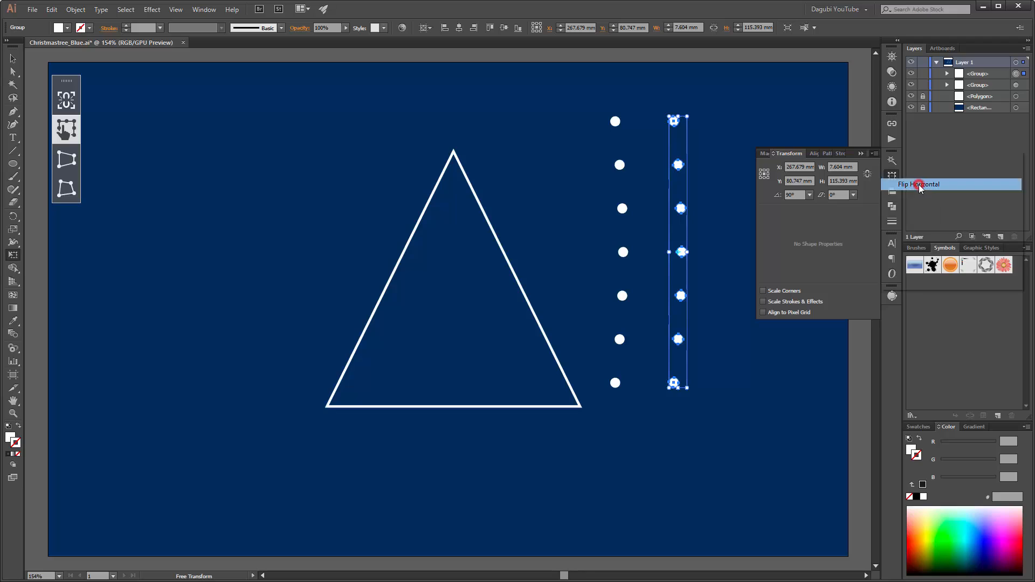
{"action": "left_click", "coordinate": [862, 153]}
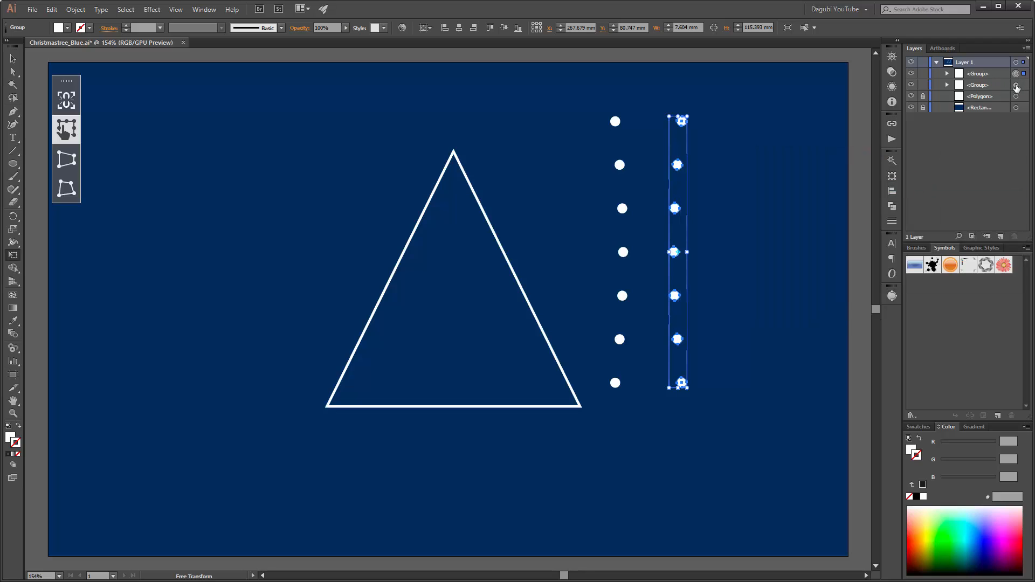
Select both circle columns and apply a Perspective Distort that widens their lower end to about 45 mm
{"action": "left_click", "coordinate": [1016, 86], "text": "shift"}
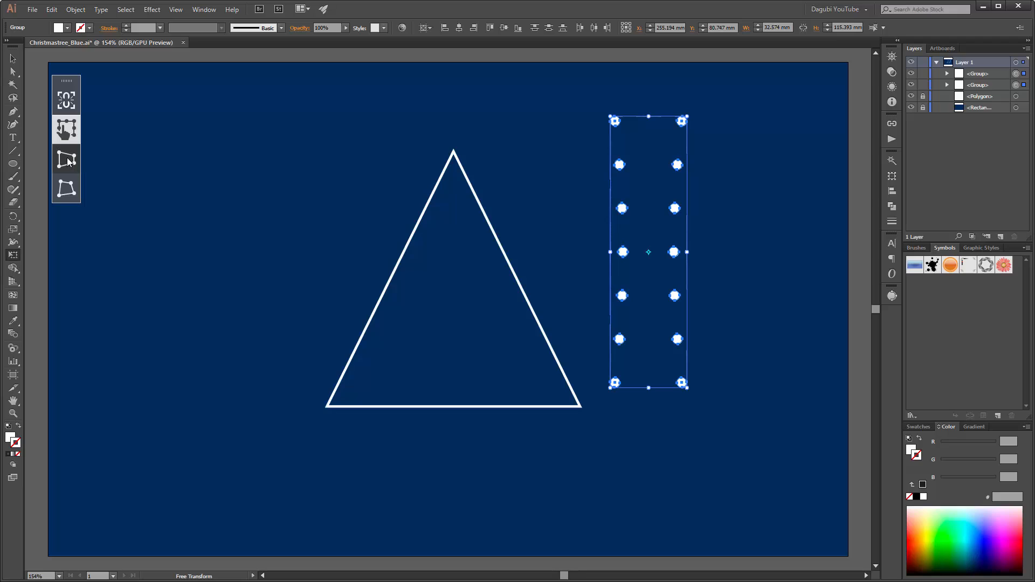
{"action": "left_click", "coordinate": [68, 159]}
{"action": "left_click_drag", "start_coordinate": [686, 387], "coordinate": [708, 398]}
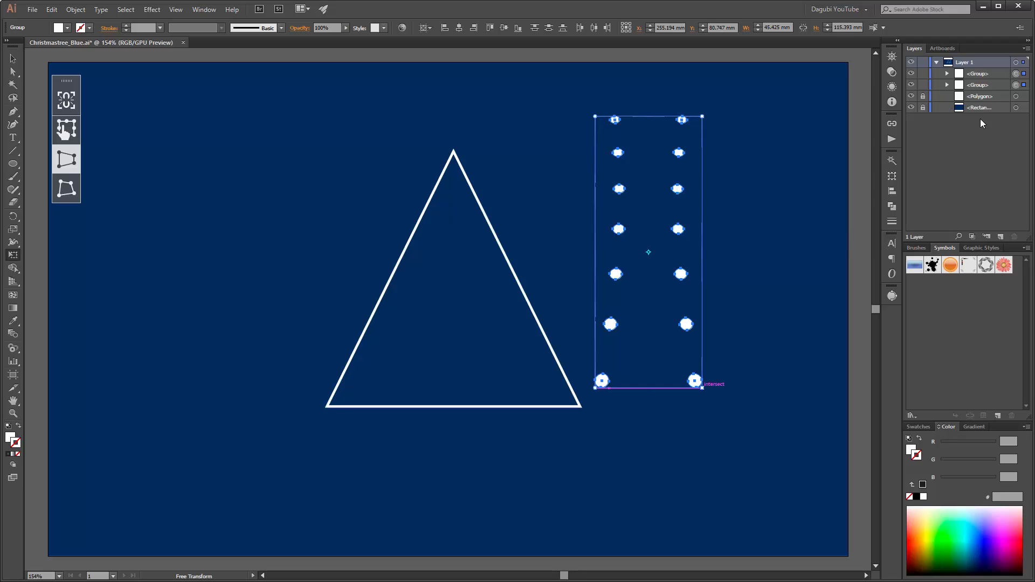
Select only the left circle column and move it over the triangle's left edge with its top circle near the apex height
{"action": "left_click", "coordinate": [980, 75]}
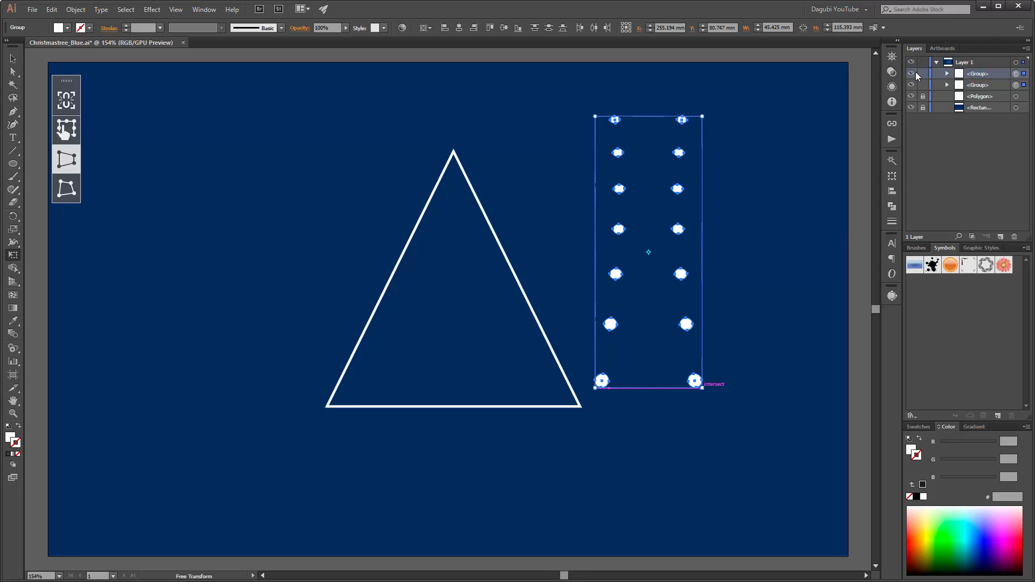
{"action": "left_click", "coordinate": [1017, 74]}
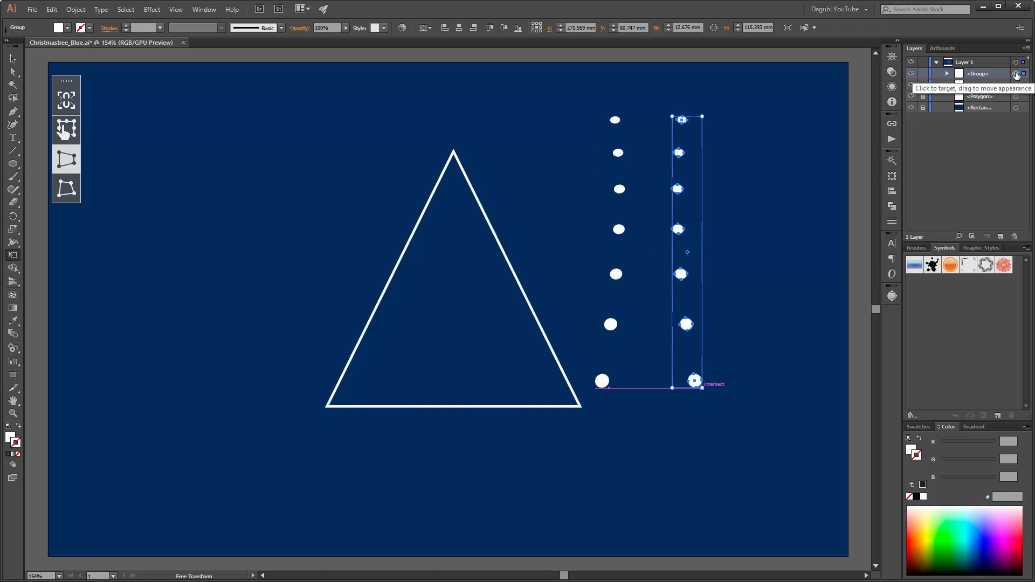
{"action": "left_click", "coordinate": [1016, 85]}
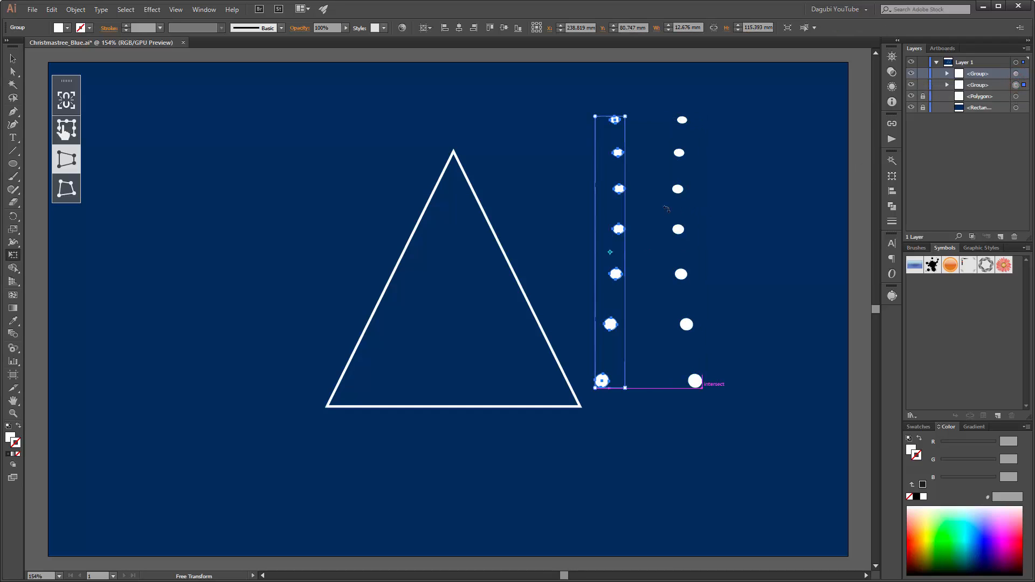
{"action": "left_click_drag", "start_coordinate": [619, 231], "coordinate": [405, 257]}
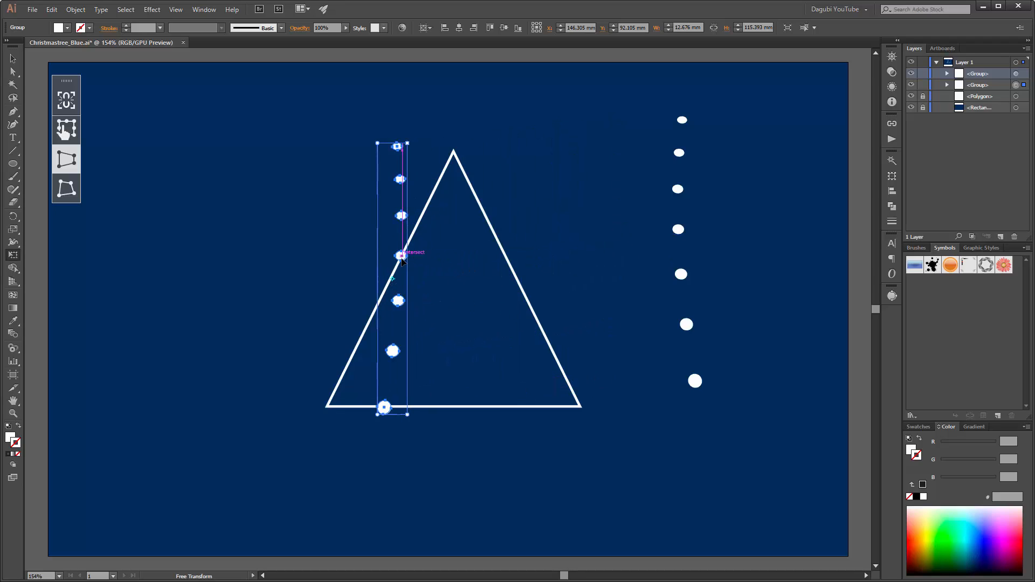
{"action": "left_click_drag", "start_coordinate": [401, 261], "coordinate": [422, 265]}
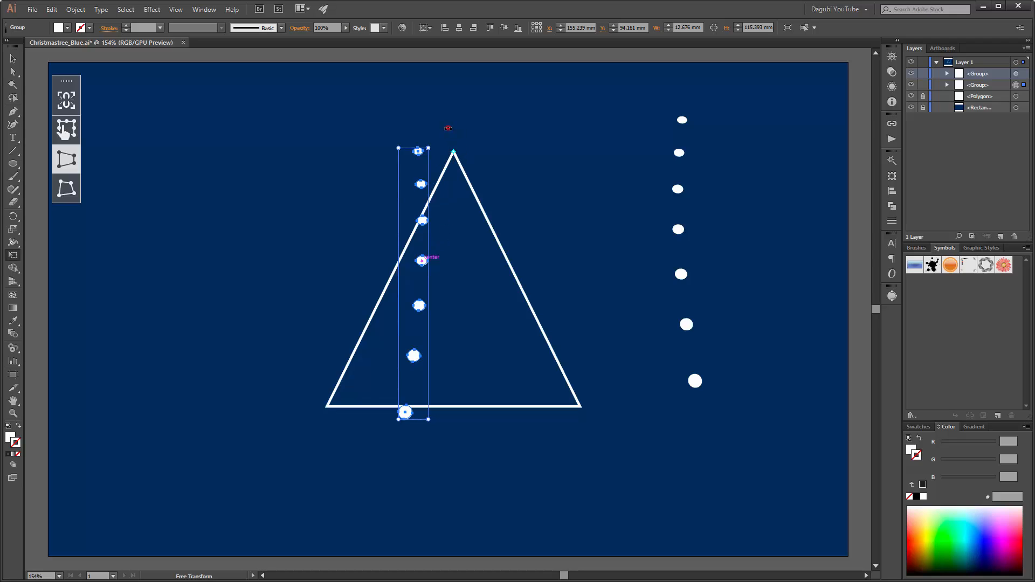
Tilt the circle column clockwise around the triangle's apex and position its top circle exactly on the apex
{"action": "left_click_drag", "start_coordinate": [448, 128], "coordinate": [463, 128]}
{"action": "left_click_drag", "start_coordinate": [409, 158], "coordinate": [438, 184]}
{"action": "scroll", "coordinate": [447, 137], "scroll_direction": "up", "scroll_amount": 6}
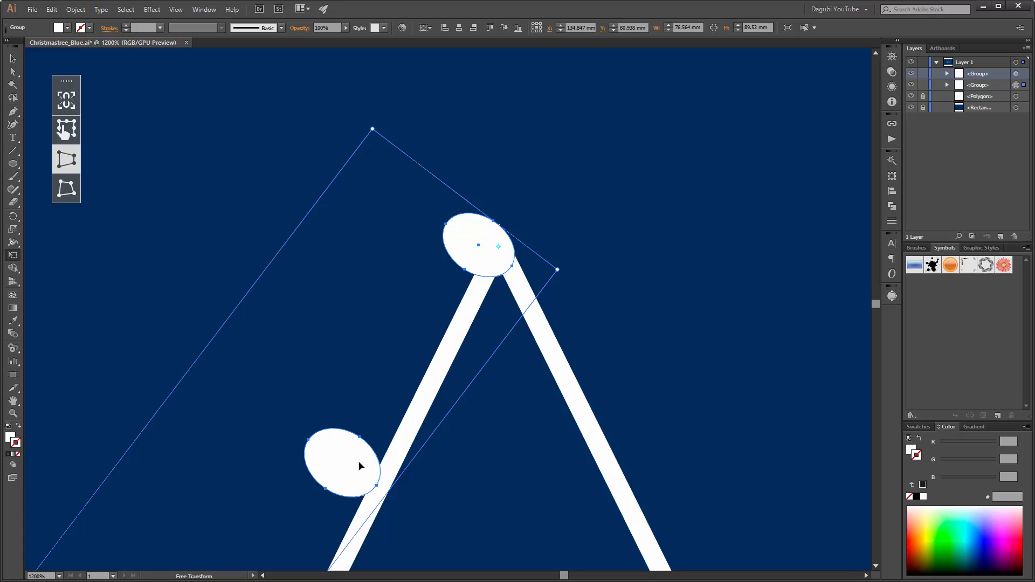
{"action": "left_click_drag", "start_coordinate": [359, 466], "coordinate": [378, 471]}
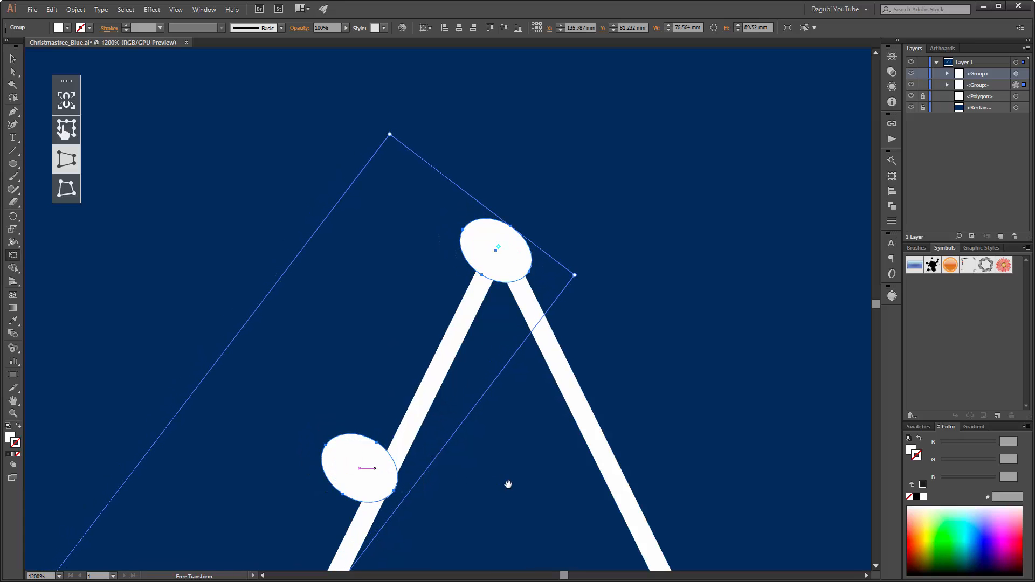
Rotate the column along the triangle's left edge and scale it to about 58 × 112 mm, reaching the lower-left corner
{"action": "scroll", "coordinate": [508, 484], "scroll_direction": "down", "scroll_amount": 4}
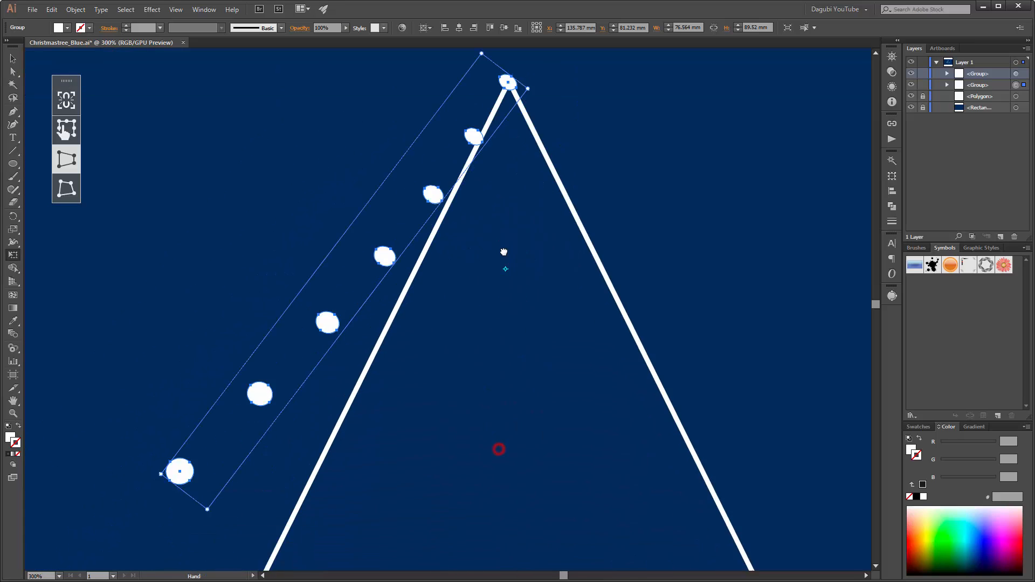
{"action": "scroll", "coordinate": [504, 252], "scroll_direction": "down", "scroll_amount": 1}
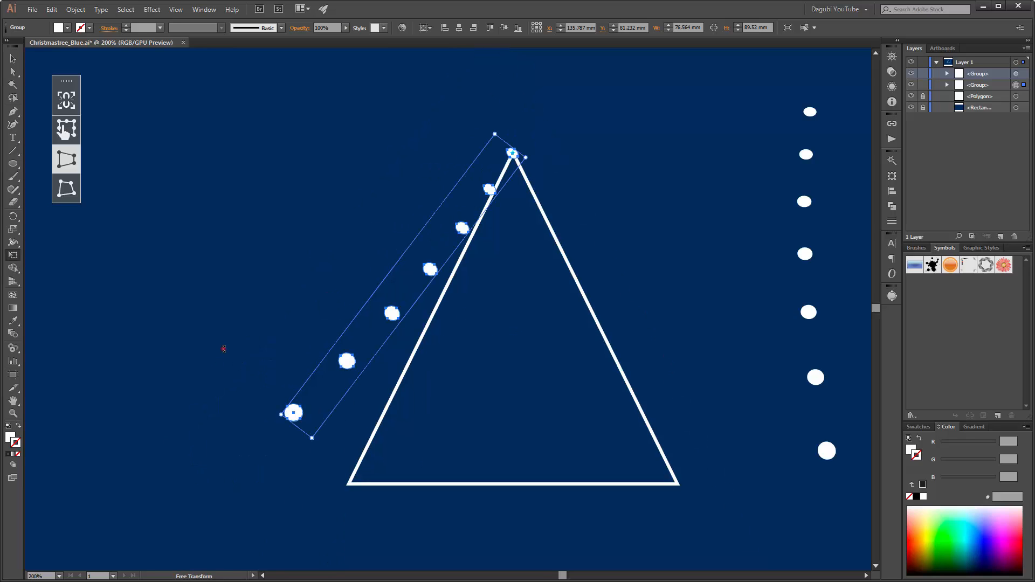
{"action": "left_click_drag", "start_coordinate": [224, 349], "coordinate": [251, 444]}
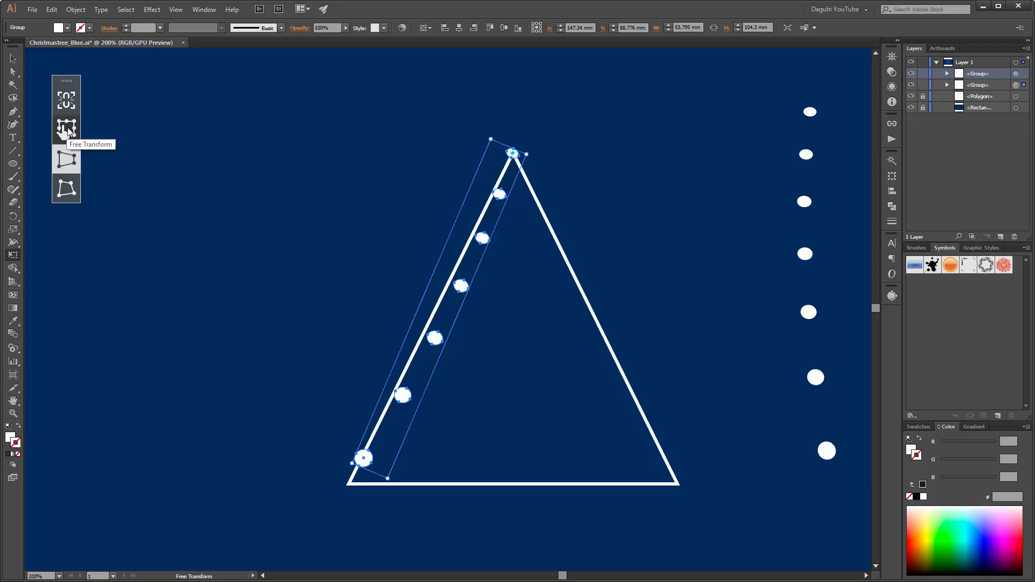
{"action": "left_click", "coordinate": [67, 131]}
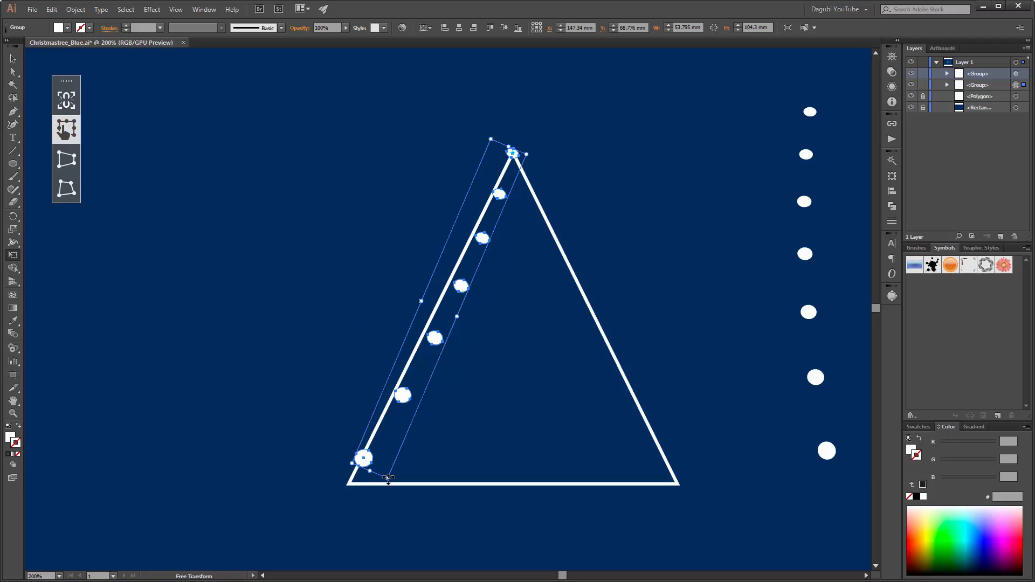
{"action": "left_click_drag", "start_coordinate": [388, 479], "coordinate": [380, 505]}
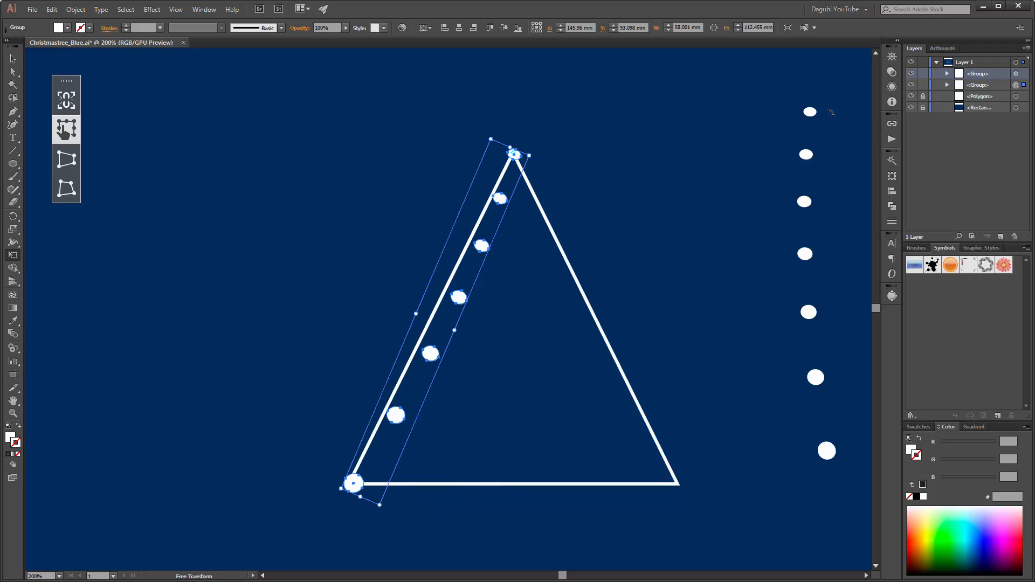
Select the other circle column and move it so its top circle sits on the triangle's apex
{"action": "left_click", "coordinate": [1016, 73]}
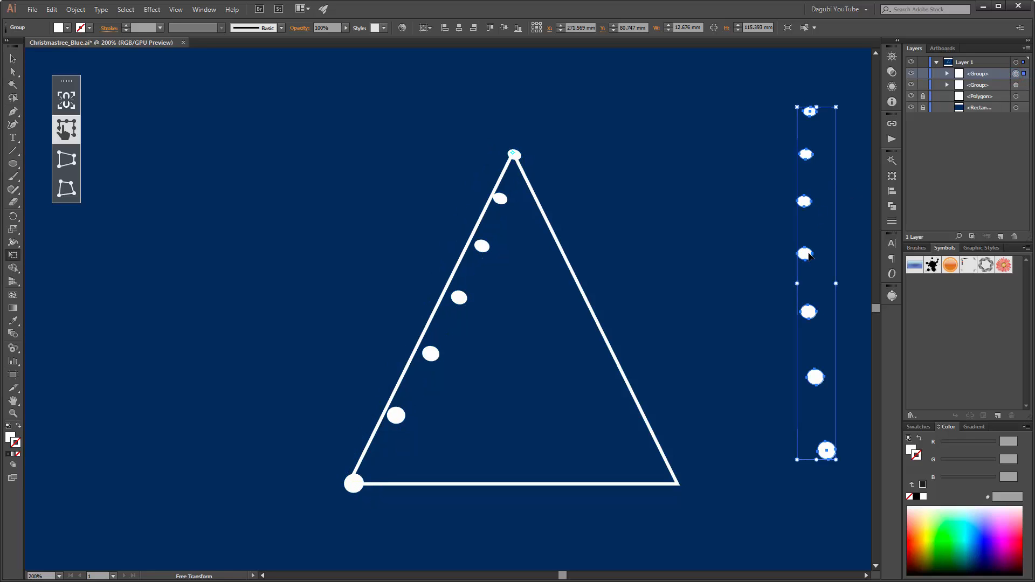
{"action": "left_click_drag", "start_coordinate": [808, 255], "coordinate": [568, 311]}
{"action": "scroll", "coordinate": [534, 142], "scroll_direction": "up", "scroll_amount": 3}
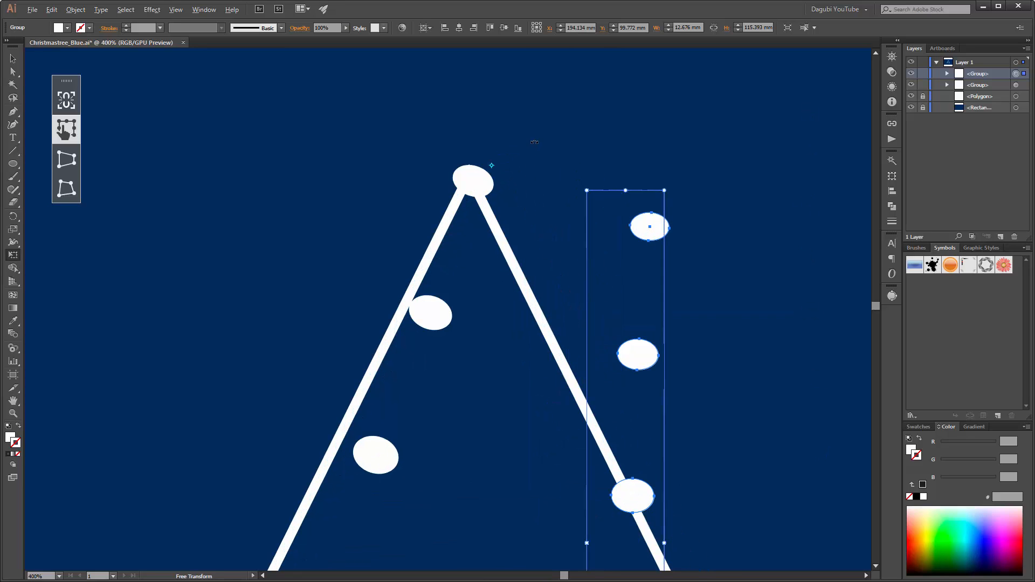
{"action": "left_click_drag", "start_coordinate": [656, 228], "coordinate": [482, 189]}
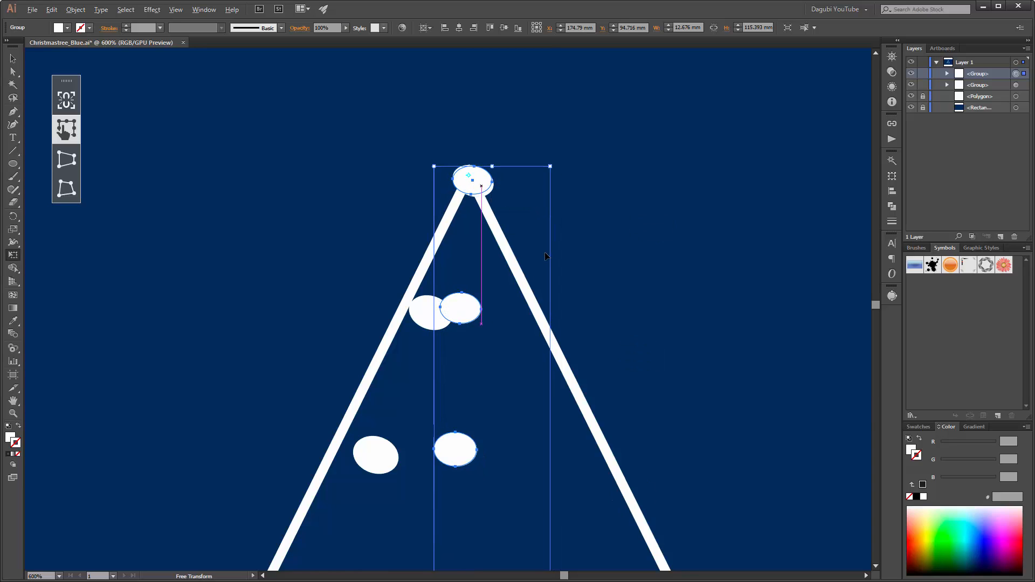
Rotate this column along the triangle's right edge and scale it to about 58 × 112 mm, reaching the lower-right corner
{"action": "scroll", "coordinate": [542, 251], "scroll_direction": "down", "scroll_amount": 2}
{"action": "left_click_drag", "start_coordinate": [718, 354], "coordinate": [627, 179]}
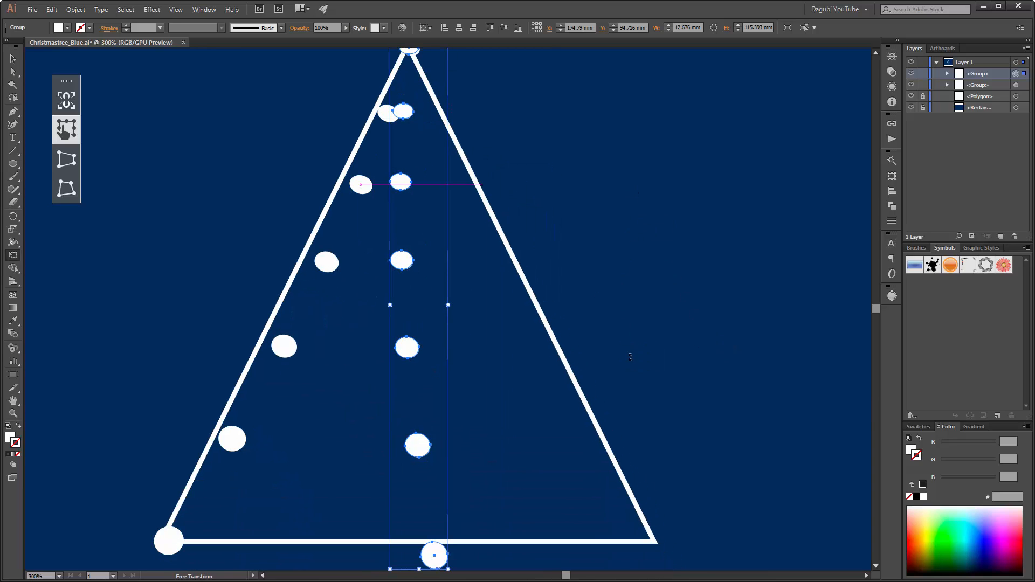
{"action": "left_click_drag", "start_coordinate": [670, 310], "coordinate": [670, 238]}
{"action": "scroll", "coordinate": [703, 263], "scroll_direction": "up", "scroll_amount": 2}
{"action": "scroll", "coordinate": [703, 264], "scroll_direction": "down", "scroll_amount": 1}
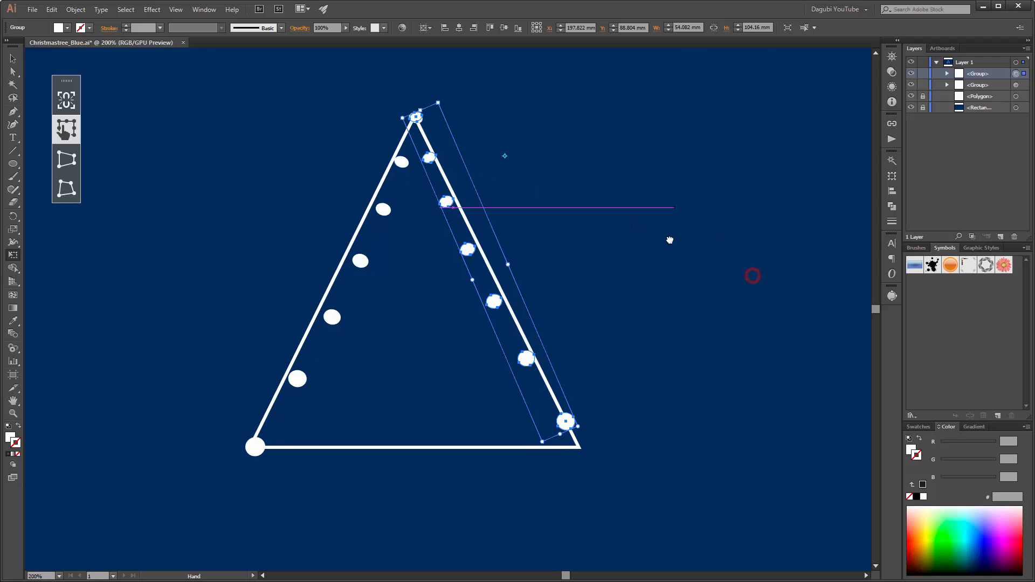
{"action": "left_click_drag", "start_coordinate": [580, 428], "coordinate": [595, 445]}
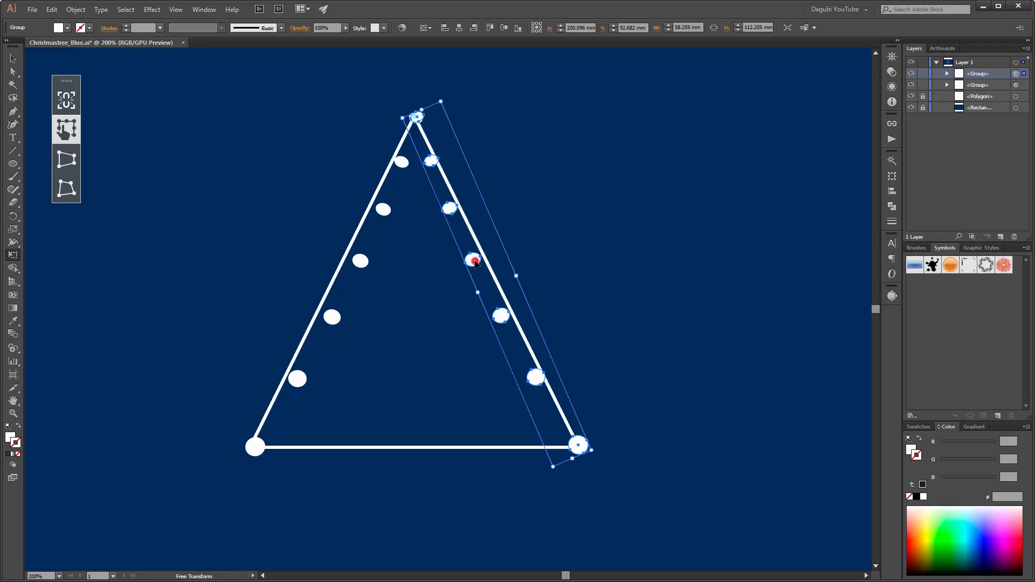
Shift the right circle column about 9 mm down and 4 mm right so its circles are staggered, deselect it and save the document
{"action": "left_click_drag", "start_coordinate": [475, 262], "coordinate": [486, 291]}
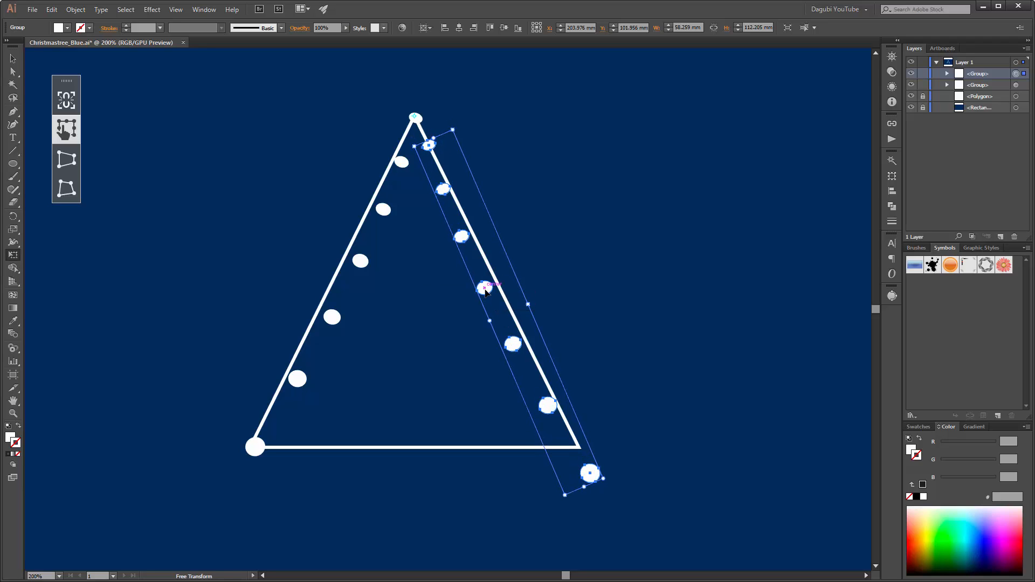
{"action": "left_click", "coordinate": [798, 228]}
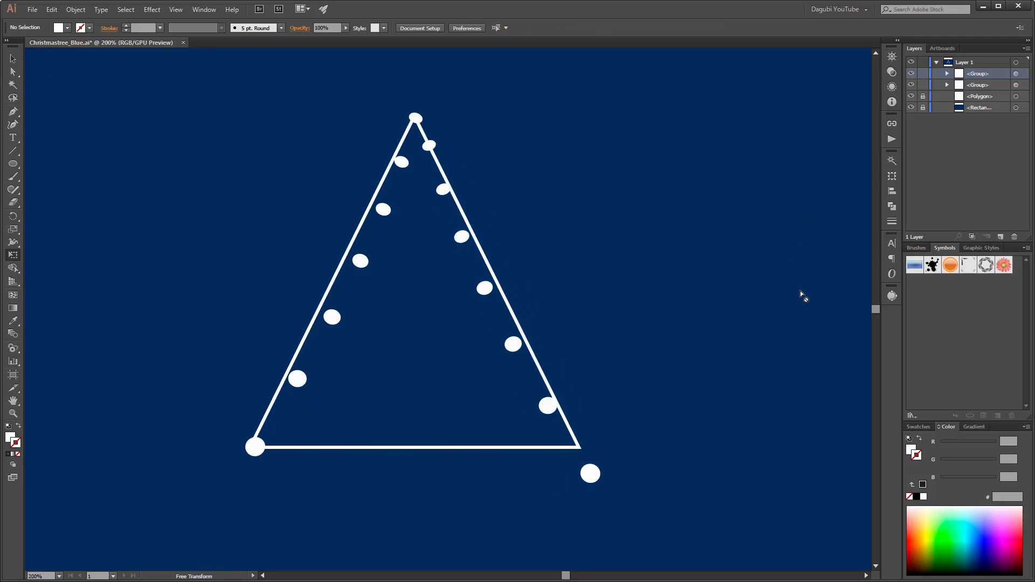
{"action": "key", "text": "ctrl+0"}
{"action": "key", "text": "ctrl+s"}
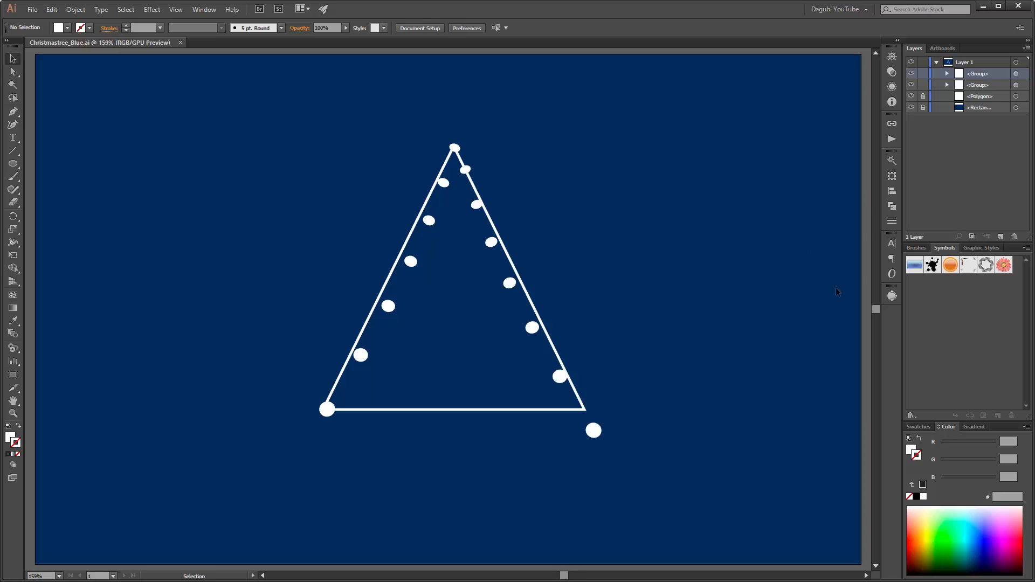
Lock both circle groups and set up the Pen tool with a white stroke and no fill
{"action": "left_click_drag", "start_coordinate": [923, 74], "coordinate": [923, 85]}
{"action": "left_click", "coordinate": [14, 111]}
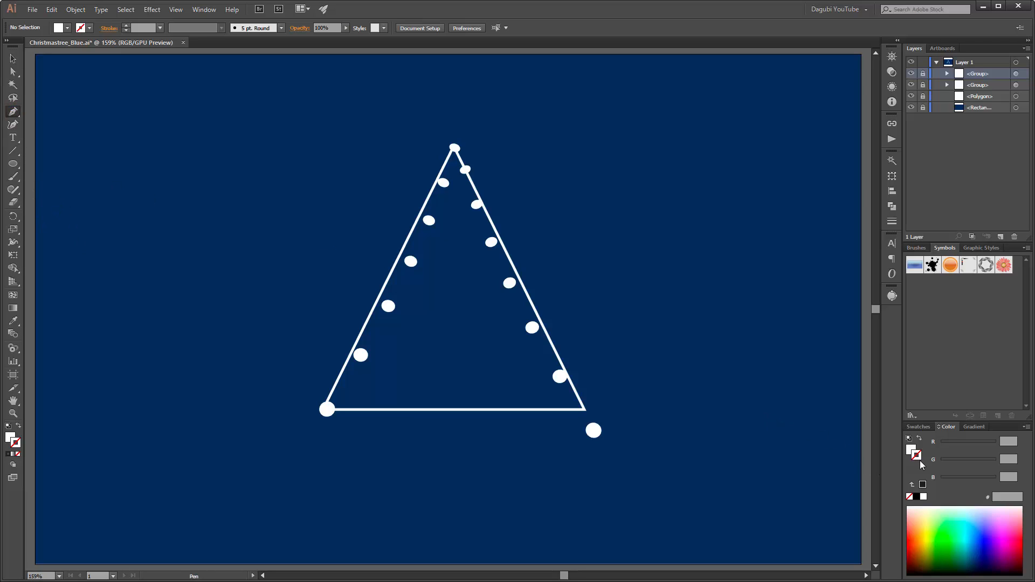
{"action": "left_click", "coordinate": [924, 496]}
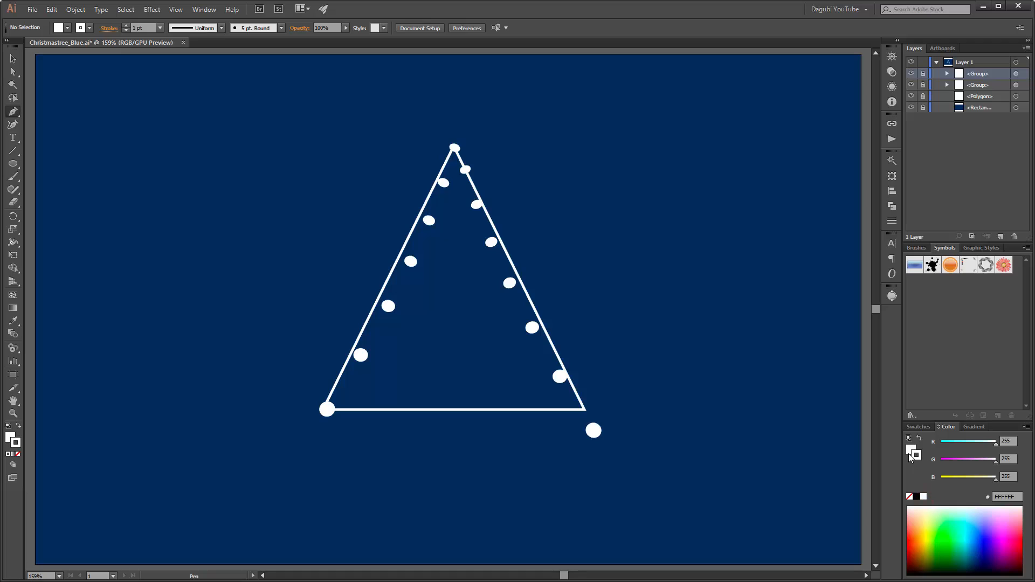
{"action": "left_click", "coordinate": [909, 497]}
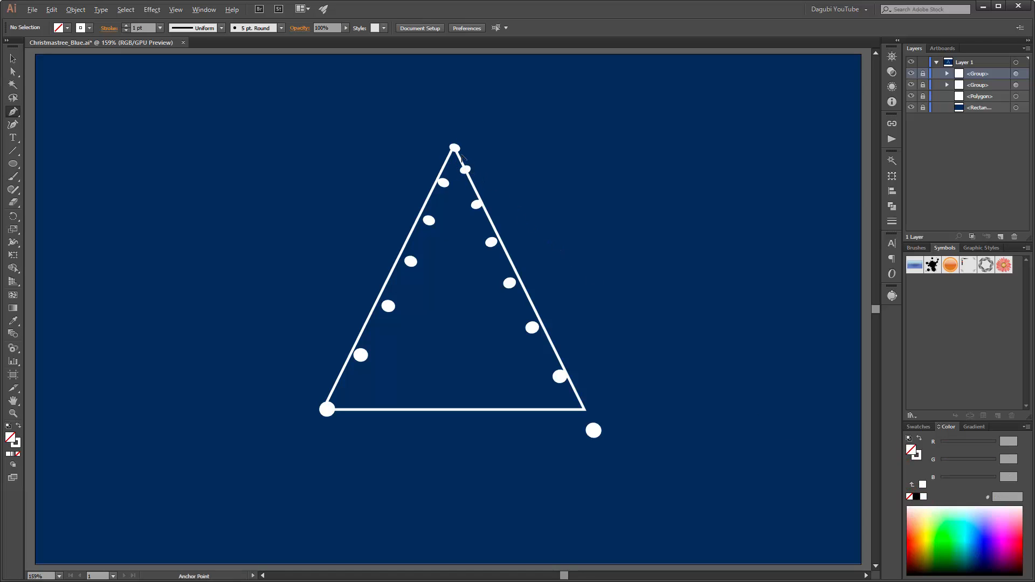
Draw a curved Pen path from the apex circle, winding alternately through the right and left circles to the fourth circle of the right column
{"action": "scroll", "coordinate": [462, 157], "scroll_direction": "up", "scroll_amount": 2}
{"action": "left_click_drag", "start_coordinate": [592, 181], "coordinate": [581, 147]}
{"action": "scroll", "coordinate": [620, 111], "scroll_direction": "down", "scroll_amount": 1}
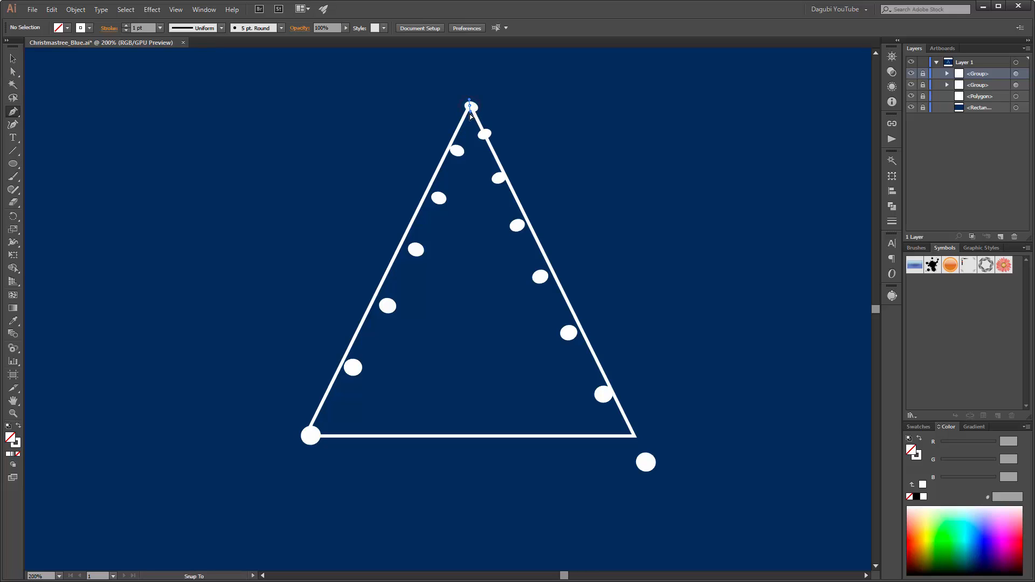
{"action": "left_click_drag", "start_coordinate": [470, 107], "coordinate": [470, 115]}
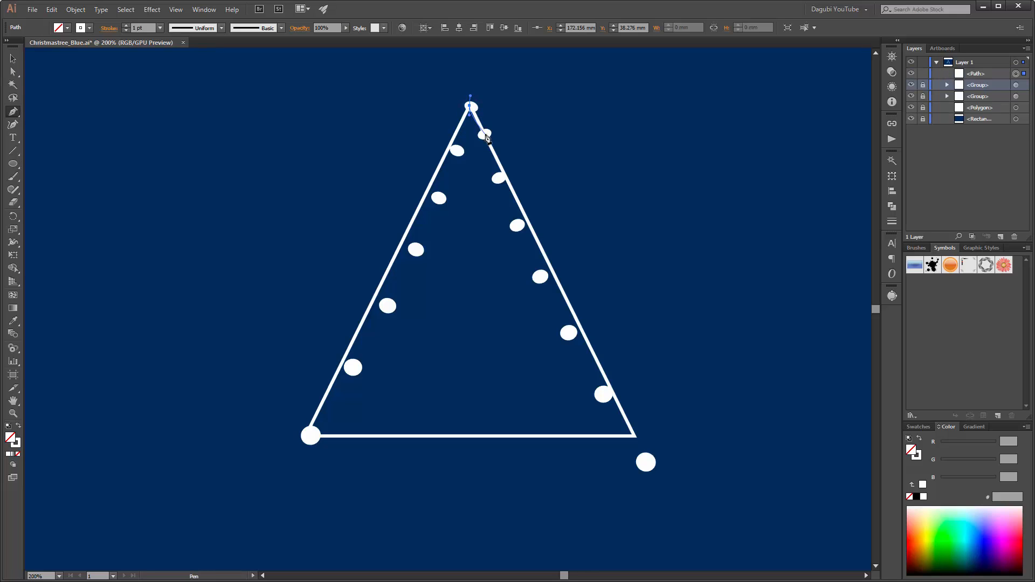
{"action": "left_click_drag", "start_coordinate": [484, 133], "coordinate": [499, 180]}
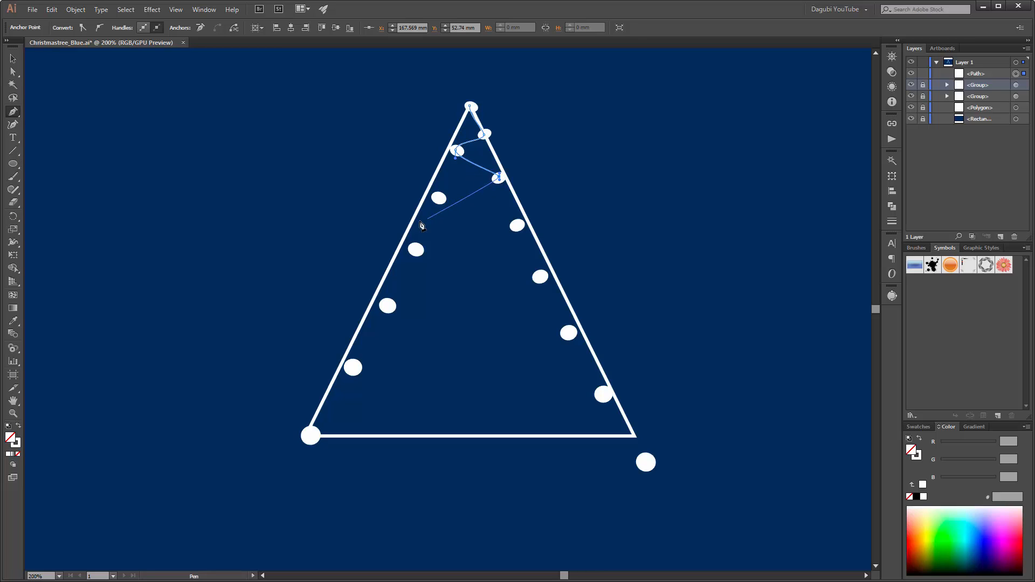
{"action": "left_click_drag", "start_coordinate": [438, 197], "coordinate": [436, 221]}
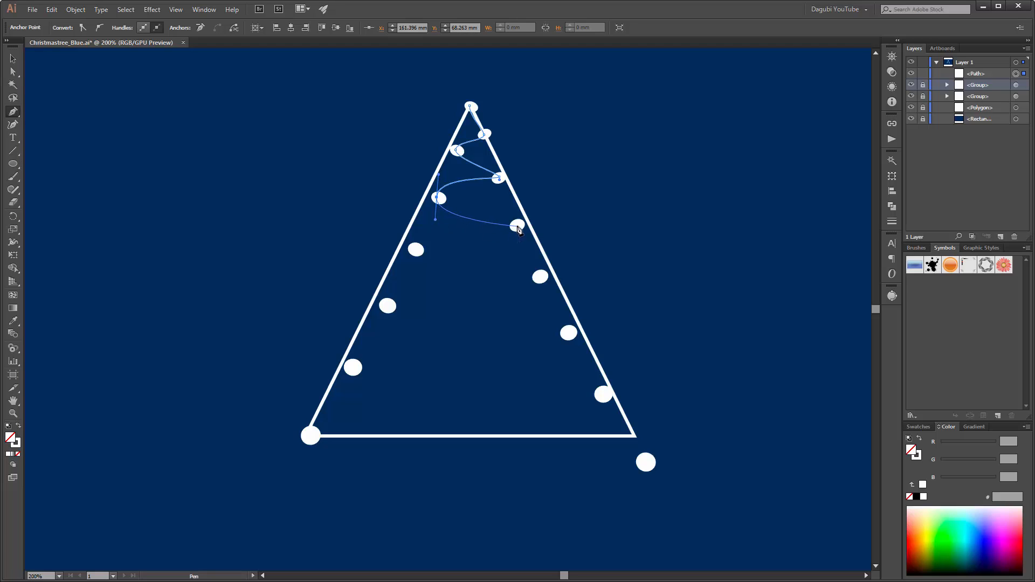
{"action": "left_click_drag", "start_coordinate": [517, 226], "coordinate": [518, 209]}
{"action": "left_click_drag", "start_coordinate": [414, 249], "coordinate": [412, 279]}
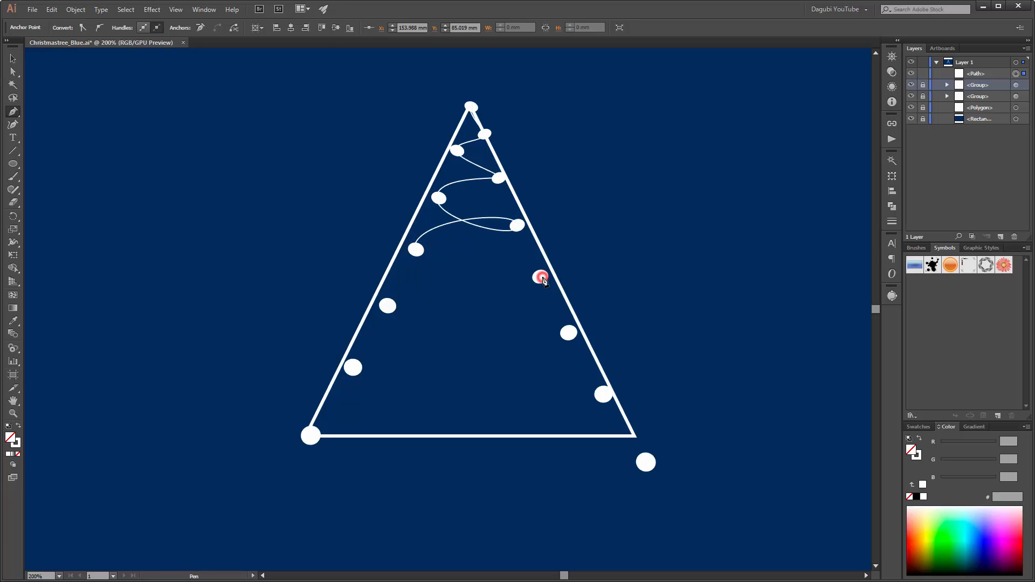
{"action": "left_click_drag", "start_coordinate": [542, 277], "coordinate": [544, 264]}
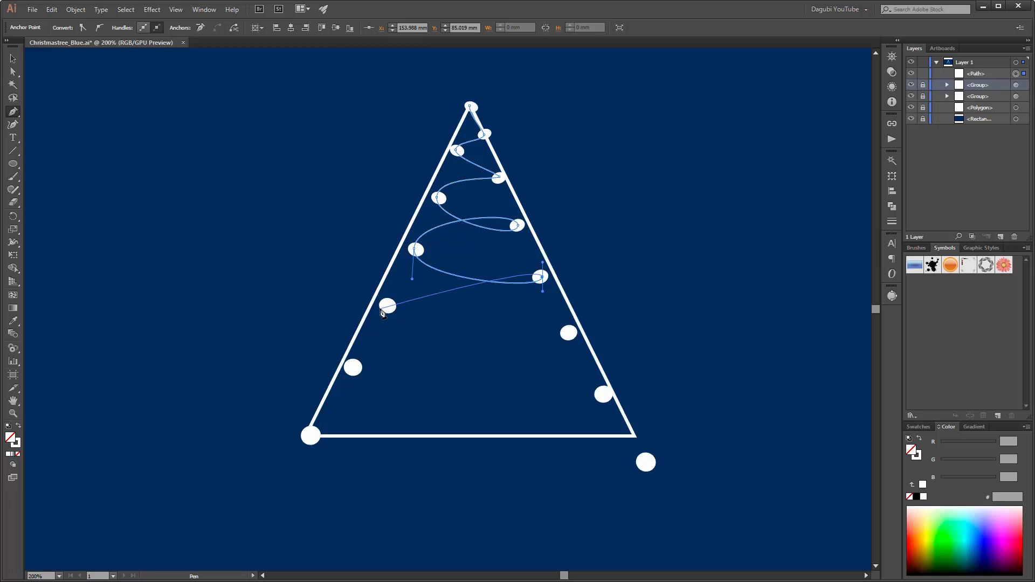
Continue the curved path alternately through the remaining left and right circles, ending at the circle on the triangle's lower-left corner
{"action": "left_click_drag", "start_coordinate": [387, 306], "coordinate": [386, 337]}
{"action": "left_click_drag", "start_coordinate": [570, 334], "coordinate": [570, 309]}
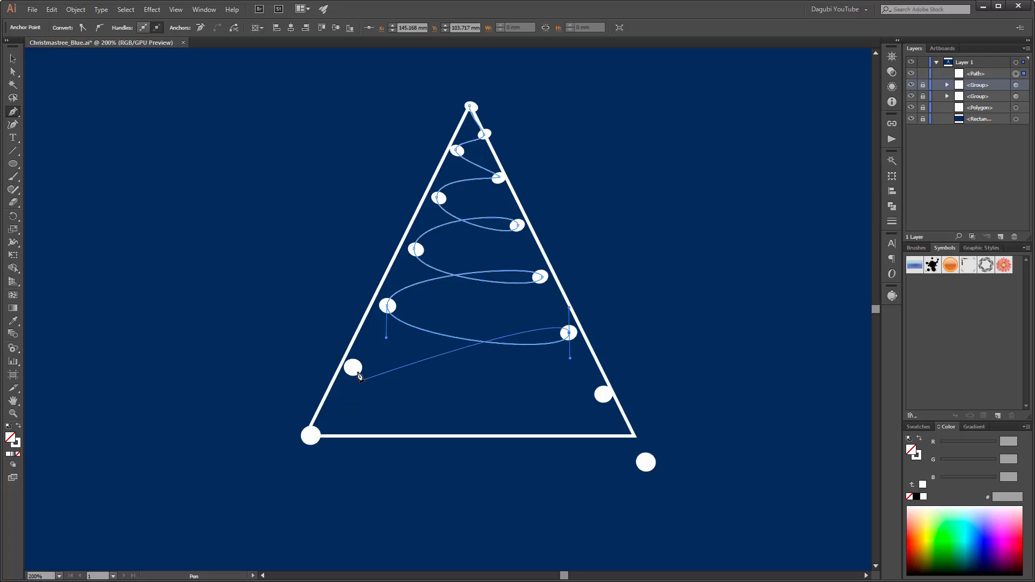
{"action": "left_click_drag", "start_coordinate": [353, 367], "coordinate": [350, 406]}
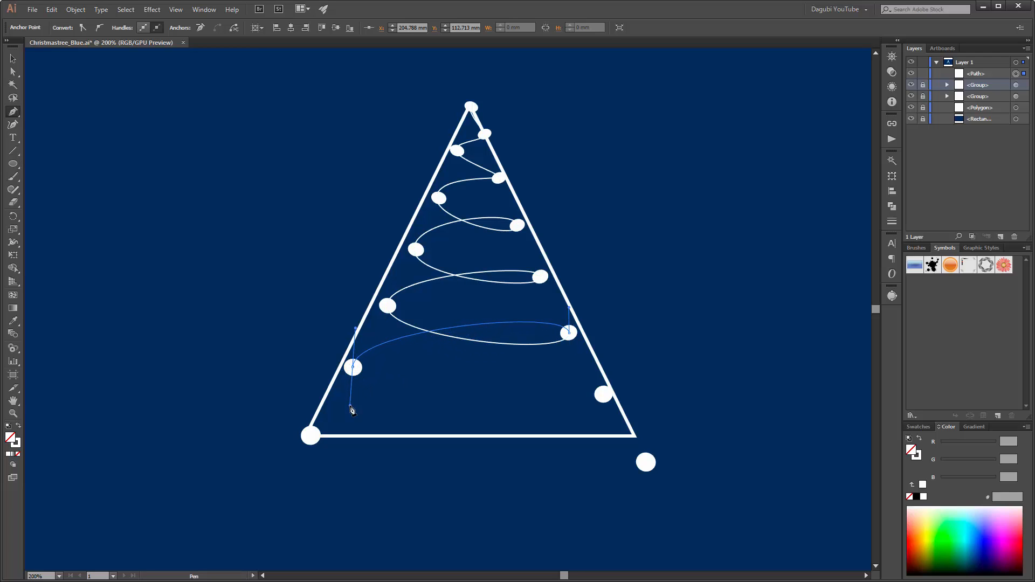
{"action": "left_click_drag", "start_coordinate": [605, 396], "coordinate": [603, 359]}
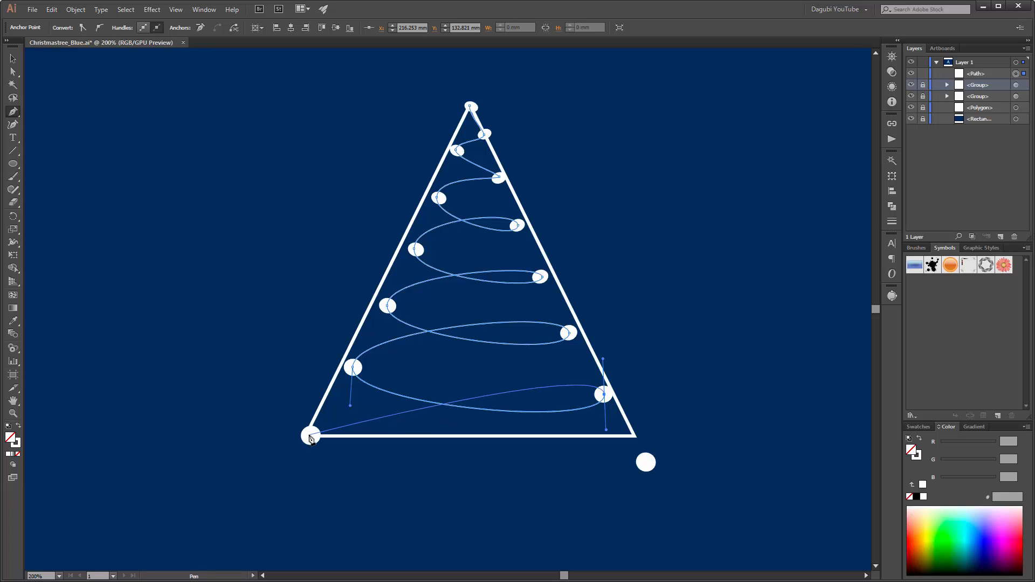
{"action": "left_click_drag", "start_coordinate": [308, 439], "coordinate": [305, 507]}
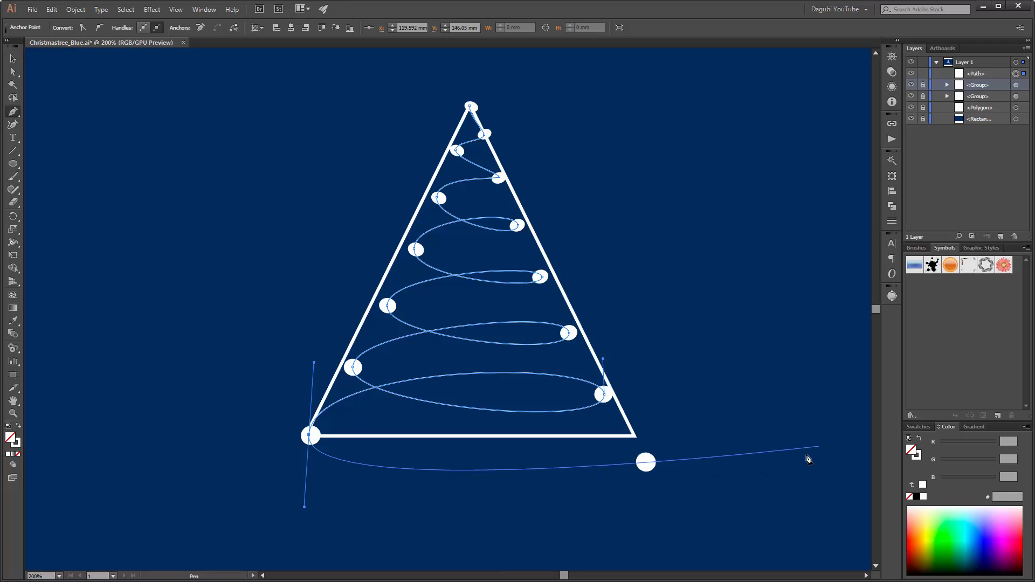
Extend the path into a long tail sweeping beneath the triangle and past its right corner, curl its end upward, and finish the path
{"action": "left_click_drag", "start_coordinate": [804, 455], "coordinate": [867, 422]}
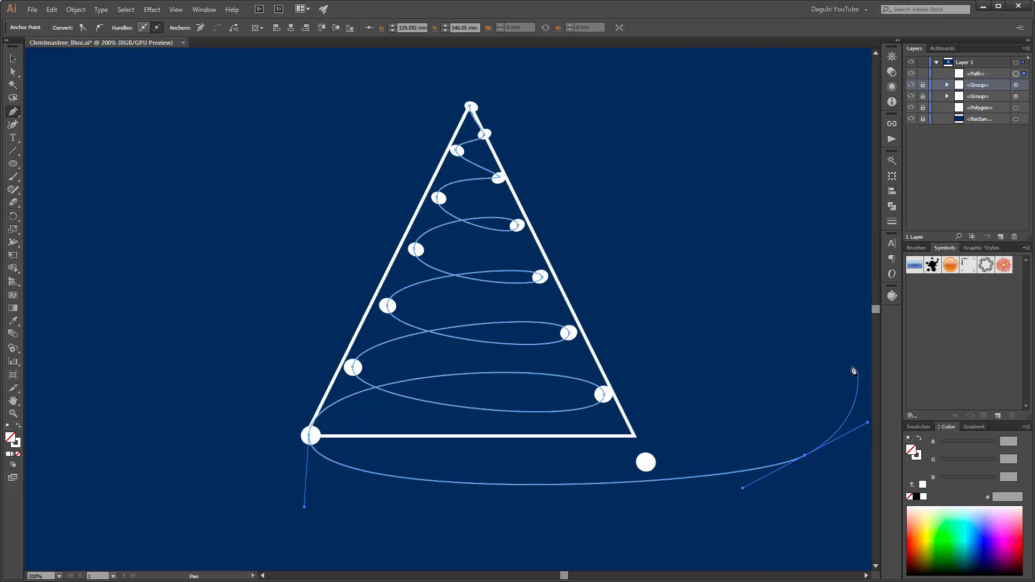
{"action": "left_click", "coordinate": [848, 371]}
{"action": "left_click_drag", "start_coordinate": [847, 370], "coordinate": [839, 366]}
{"action": "left_click", "coordinate": [810, 331], "text": "ctrl"}
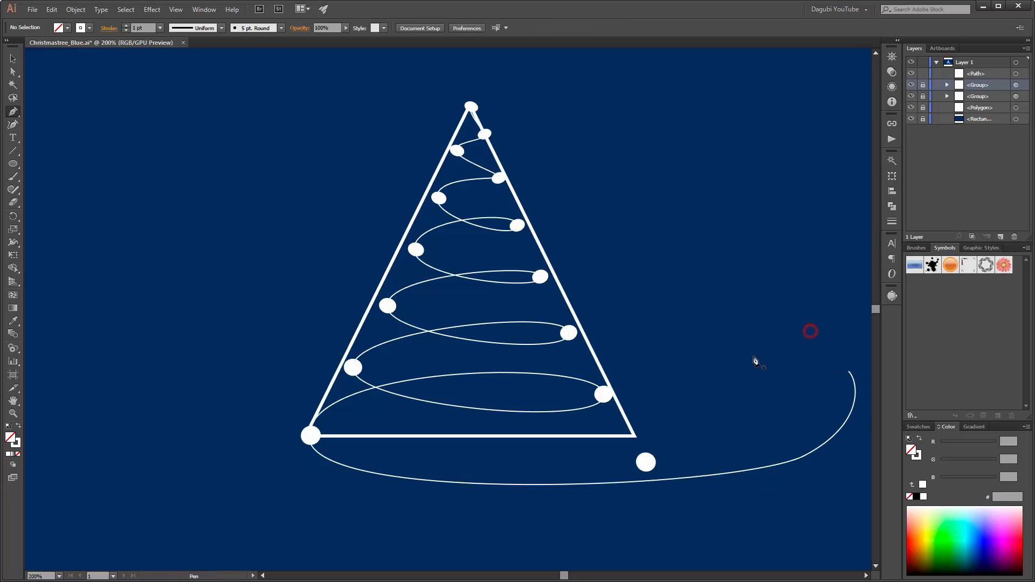
Hide the guide triangle and both circle groups so only the curved path remains on the blue background
{"action": "left_click_drag", "start_coordinate": [747, 326], "coordinate": [637, 328]}
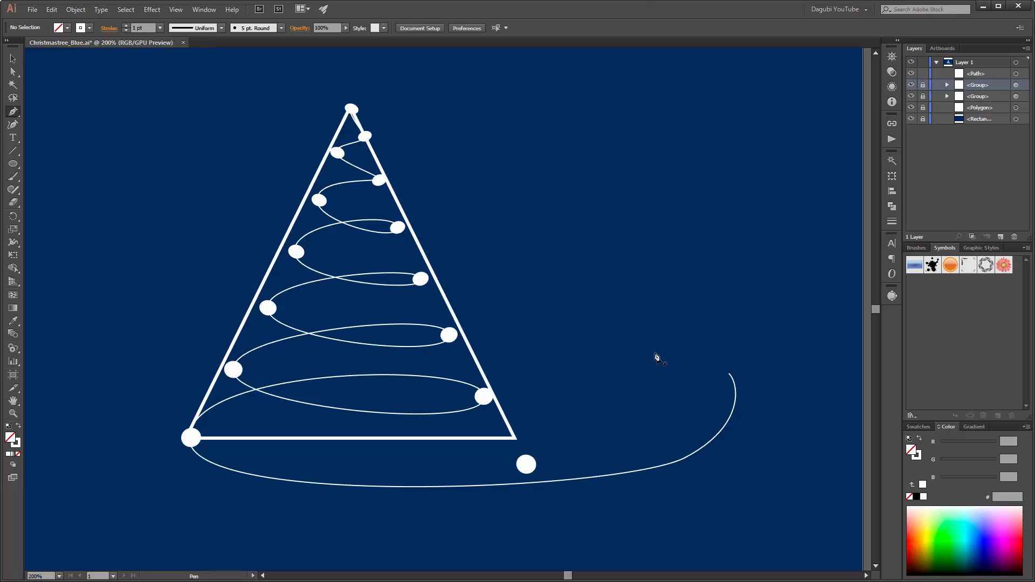
{"action": "left_click", "coordinate": [911, 108]}
{"action": "left_click", "coordinate": [911, 97]}
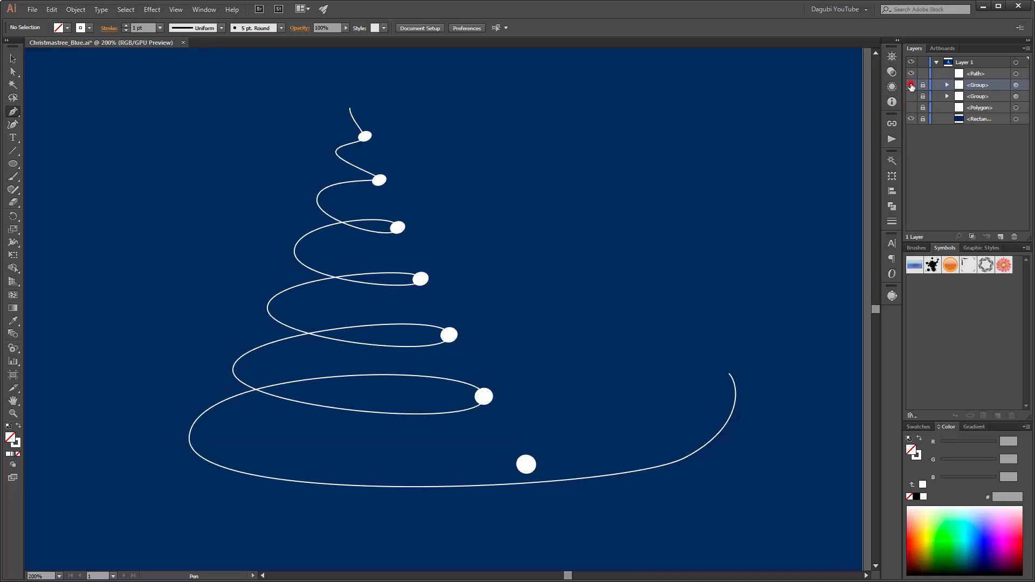
{"action": "left_click", "coordinate": [912, 85]}
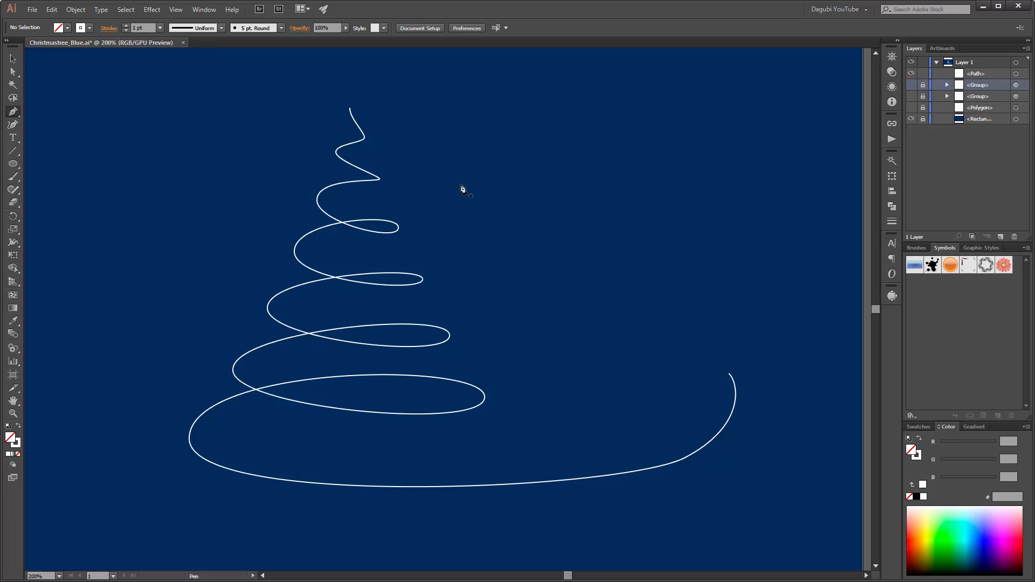
Select the path for direct editing and nudge the three anchor points just below the apex to even out the upper zigzag
{"action": "left_click", "coordinate": [12, 72]}
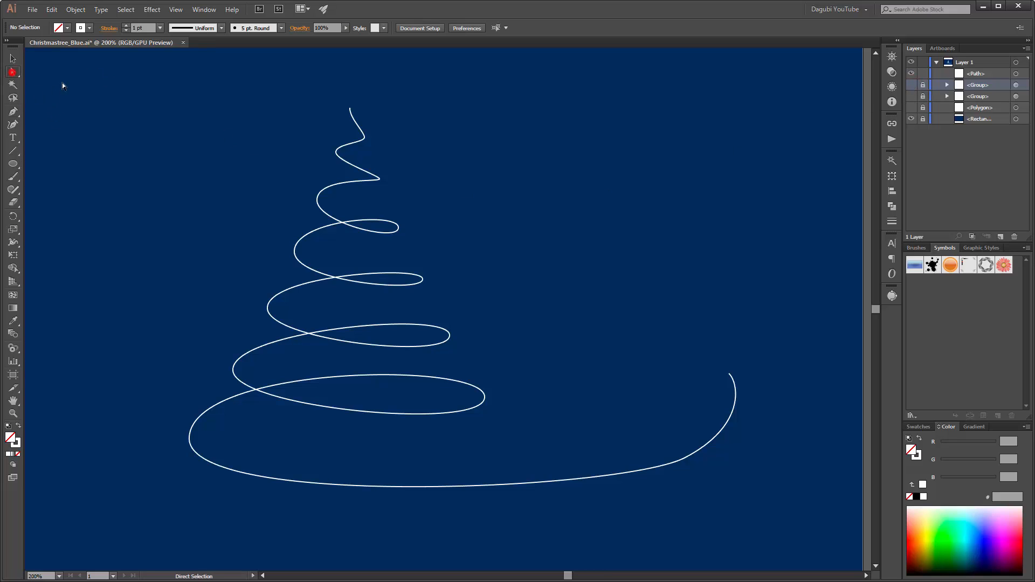
{"action": "left_click", "coordinate": [1016, 73]}
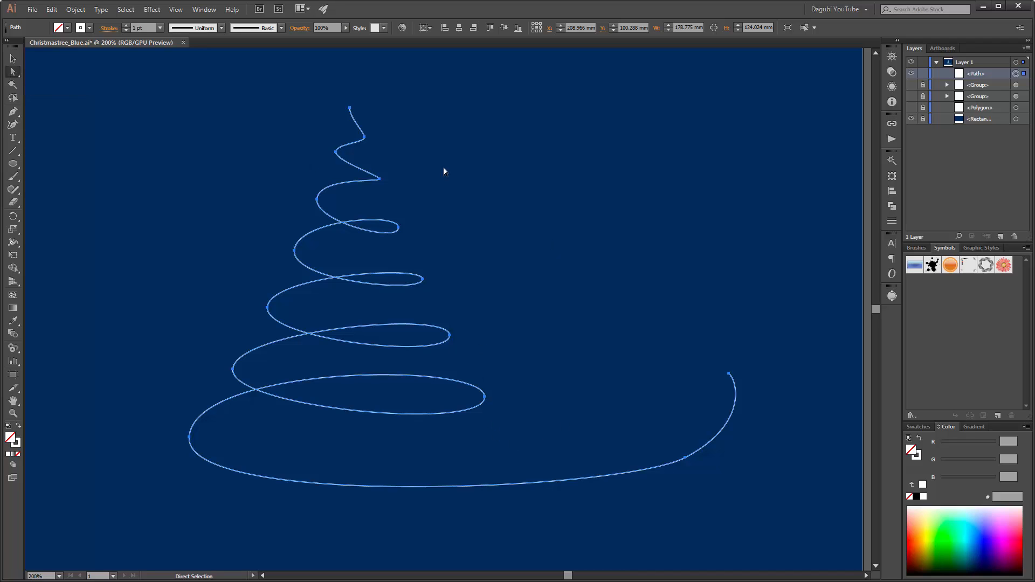
{"action": "left_click", "coordinate": [365, 138]}
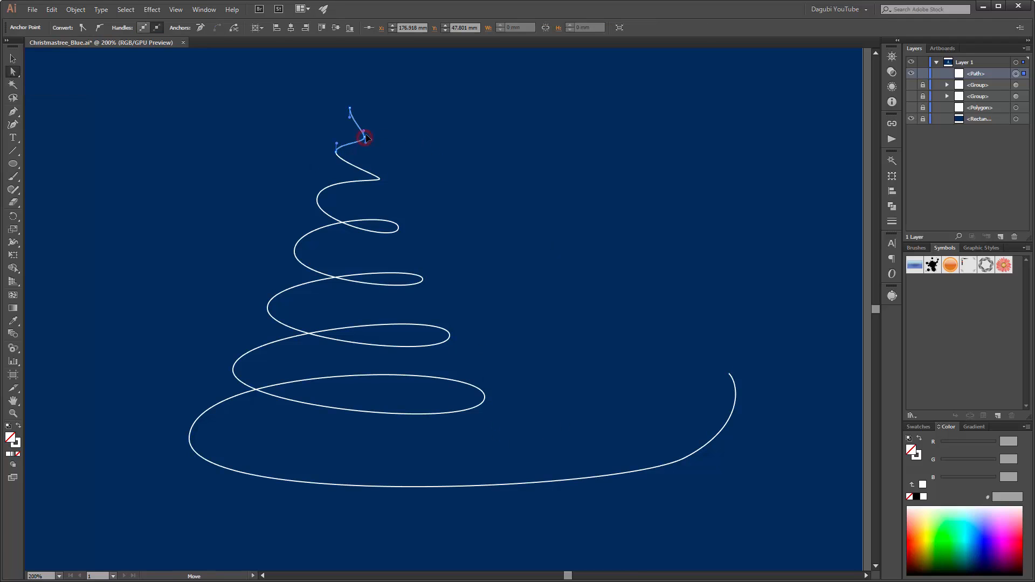
{"action": "left_click", "coordinate": [337, 154]}
{"action": "left_click", "coordinate": [380, 178]}
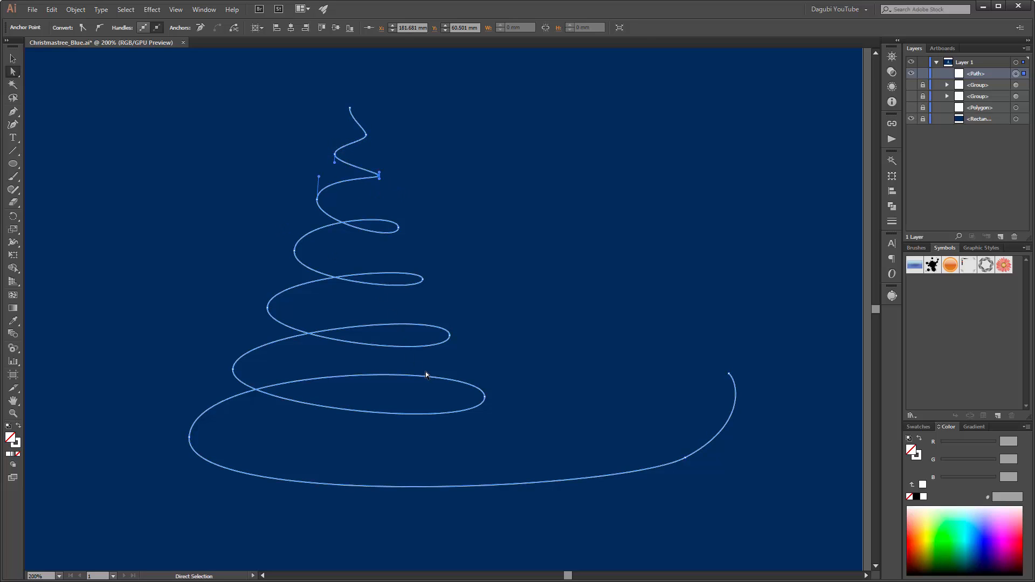
Reshape the tail by moving its lower anchor to about X 273 mm, Y 157 mm, shifting its end point outward, and adjusting the handles
{"action": "left_click", "coordinate": [686, 459]}
{"action": "left_click_drag", "start_coordinate": [686, 458], "coordinate": [665, 457]}
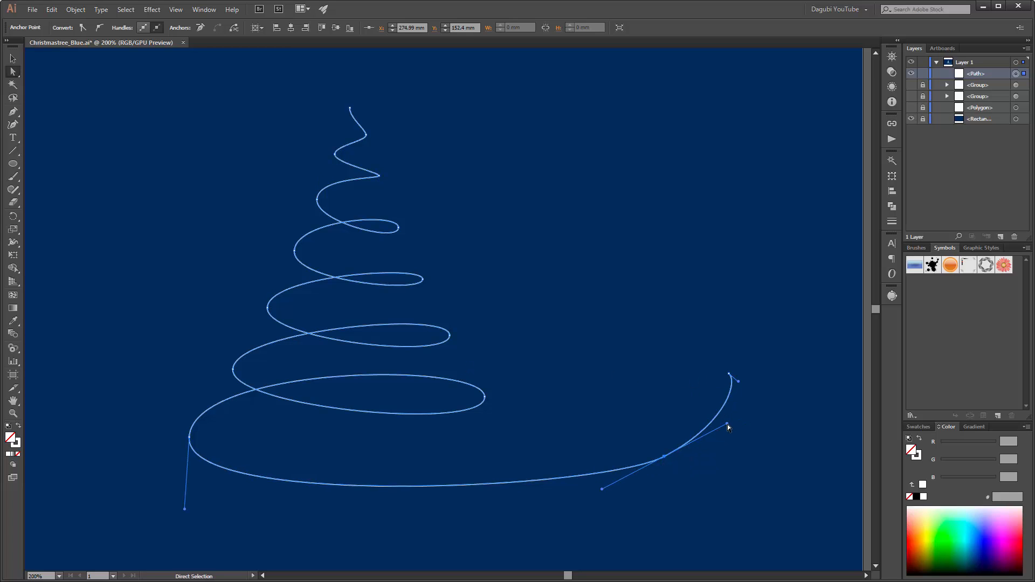
{"action": "left_click_drag", "start_coordinate": [727, 424], "coordinate": [747, 434]}
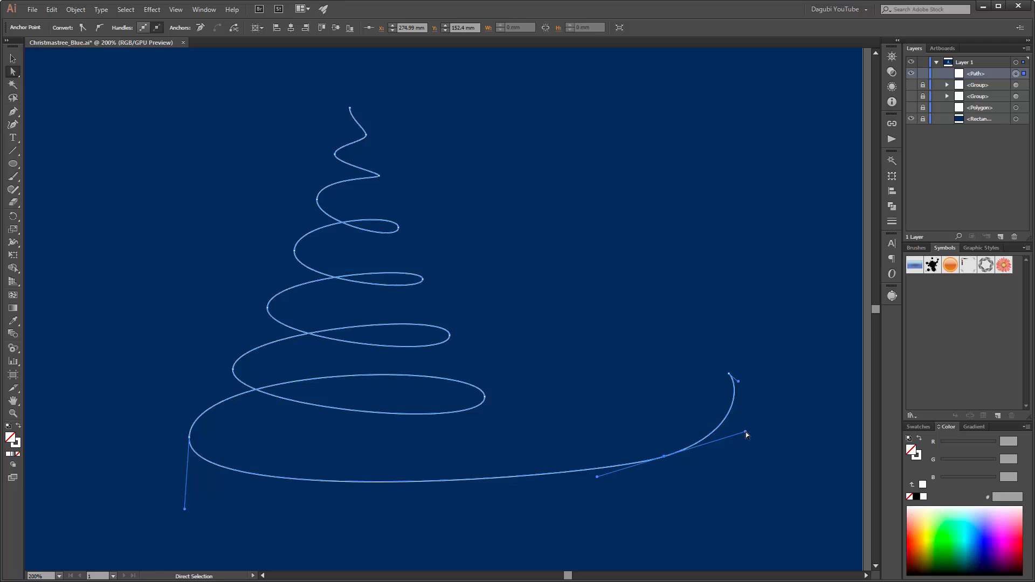
{"action": "left_click_drag", "start_coordinate": [665, 456], "coordinate": [658, 471]}
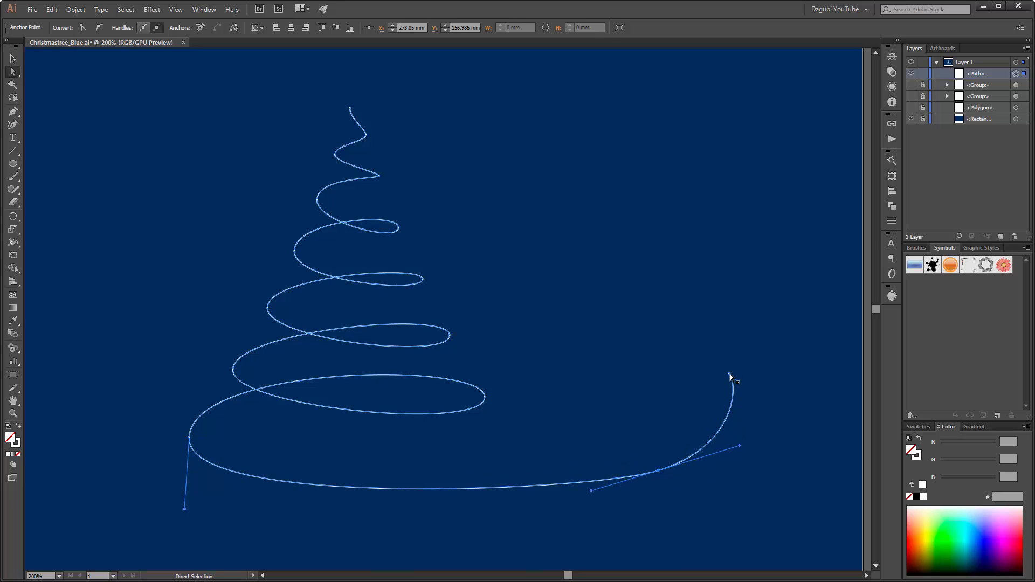
{"action": "left_click_drag", "start_coordinate": [730, 374], "coordinate": [763, 398]}
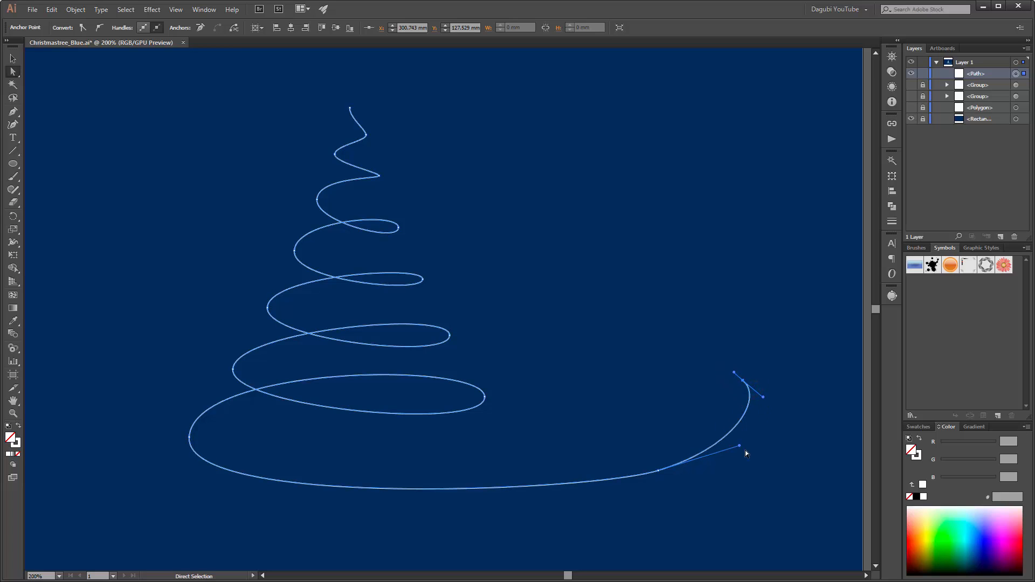
{"action": "left_click", "coordinate": [659, 470]}
{"action": "left_click_drag", "start_coordinate": [591, 491], "coordinate": [520, 497]}
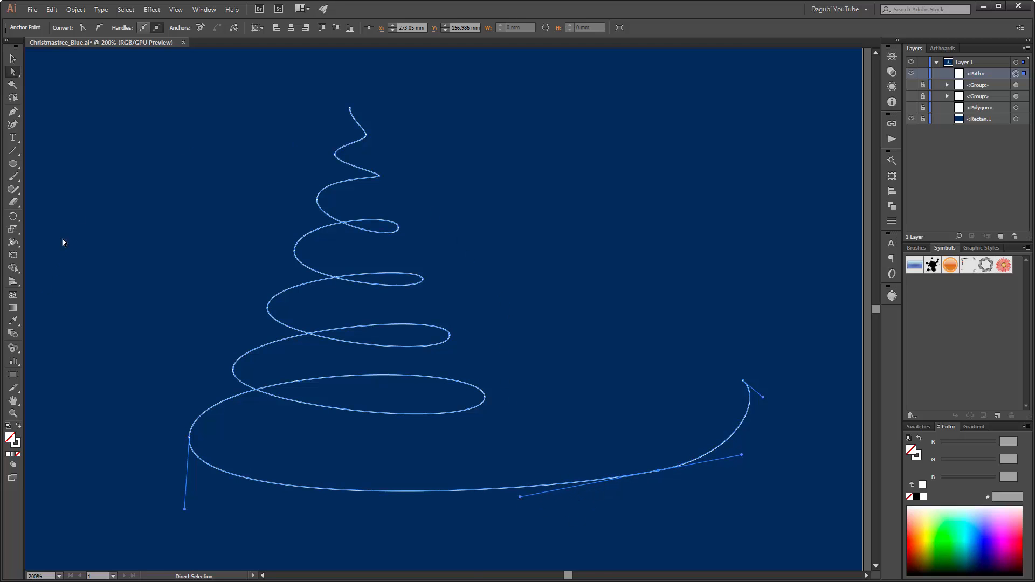
Use the Scale tool to lengthen the curve handles of the third right anchor below the apex and the left anchor just above it
{"action": "left_click", "coordinate": [13, 230]}
{"action": "key", "text": "ctrl"}
{"action": "left_click", "coordinate": [423, 279], "text": "ctrl"}
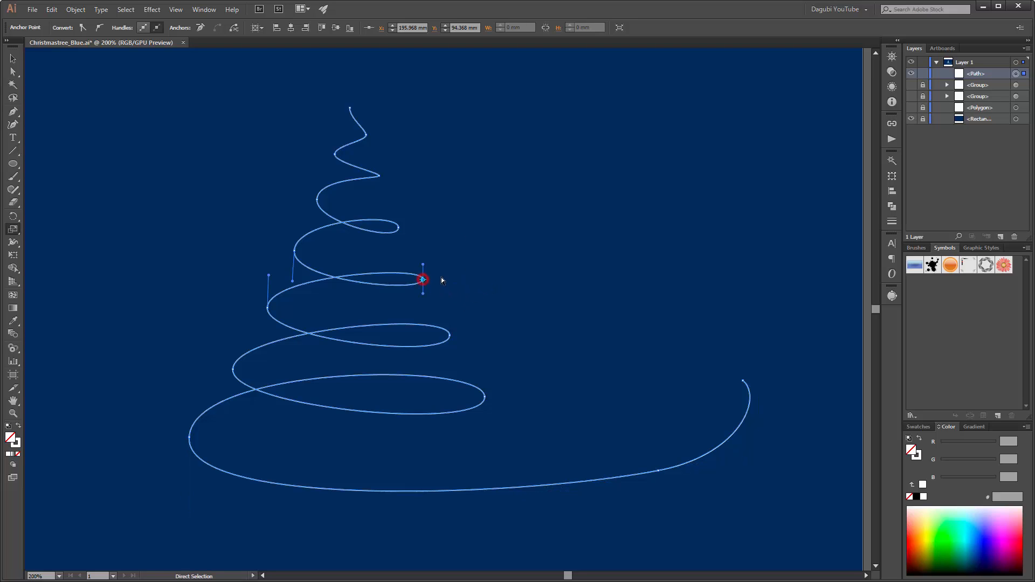
{"action": "mouse_move", "coordinate": [424, 265]}
{"action": "left_mouse_down"}
{"action": "mouse_move", "coordinate": [425, 243]}
{"action": "mouse_move", "coordinate": [422, 260]}
{"action": "left_mouse_up"}
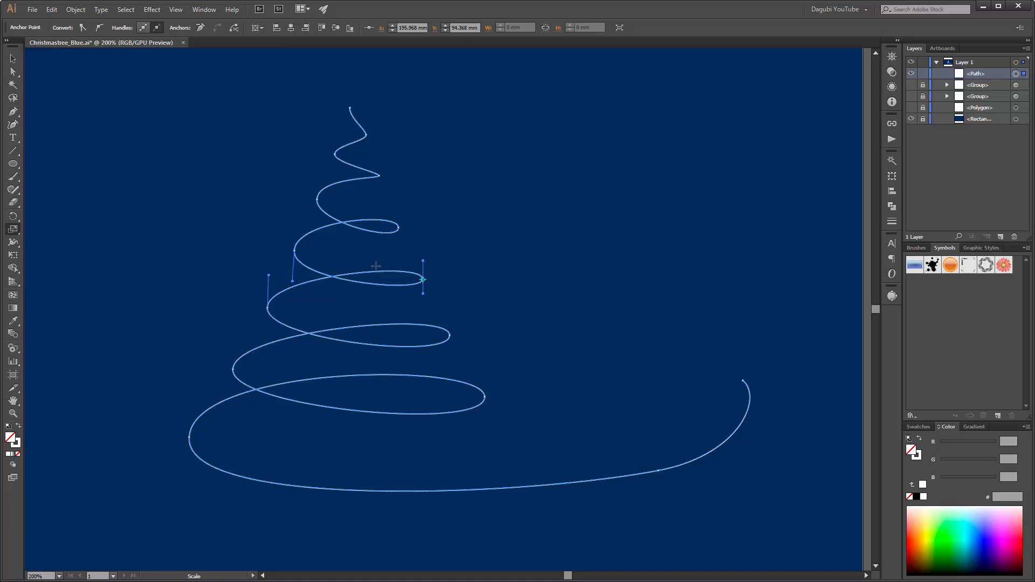
{"action": "left_click", "coordinate": [294, 251]}
{"action": "key", "text": "s"}
{"action": "mouse_move", "coordinate": [297, 219]}
{"action": "left_mouse_down"}
{"action": "mouse_move", "coordinate": [289, 215]}
{"action": "mouse_move", "coordinate": [296, 230]}
{"action": "mouse_move", "coordinate": [293, 216]}
{"action": "left_mouse_up"}
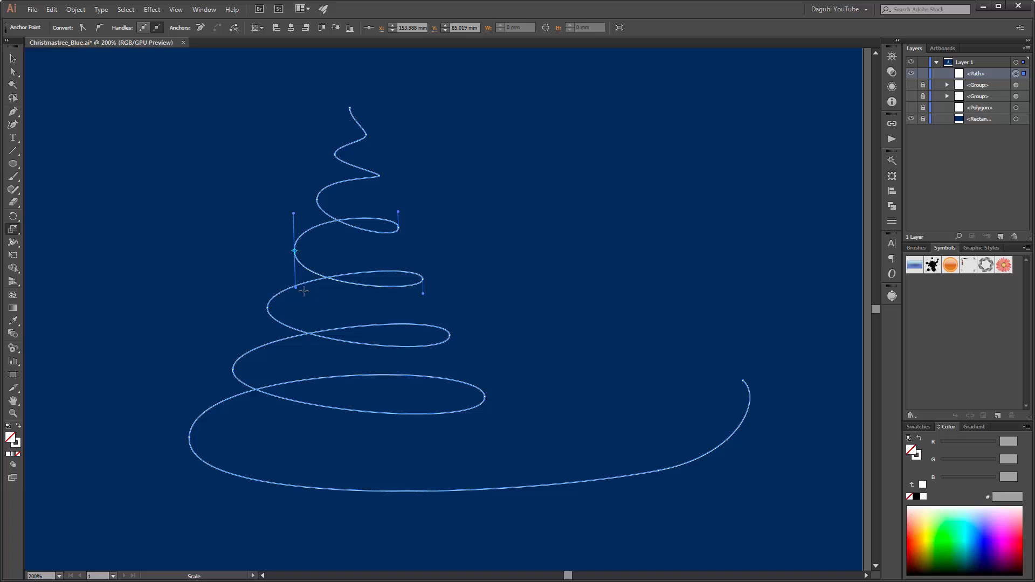
Lengthen the handles of the next two left anchors and balance those of the right anchor between them to widen the lower loops
{"action": "left_click", "coordinate": [268, 308]}
{"action": "left_click_drag", "start_coordinate": [268, 275], "coordinate": [268, 270]}
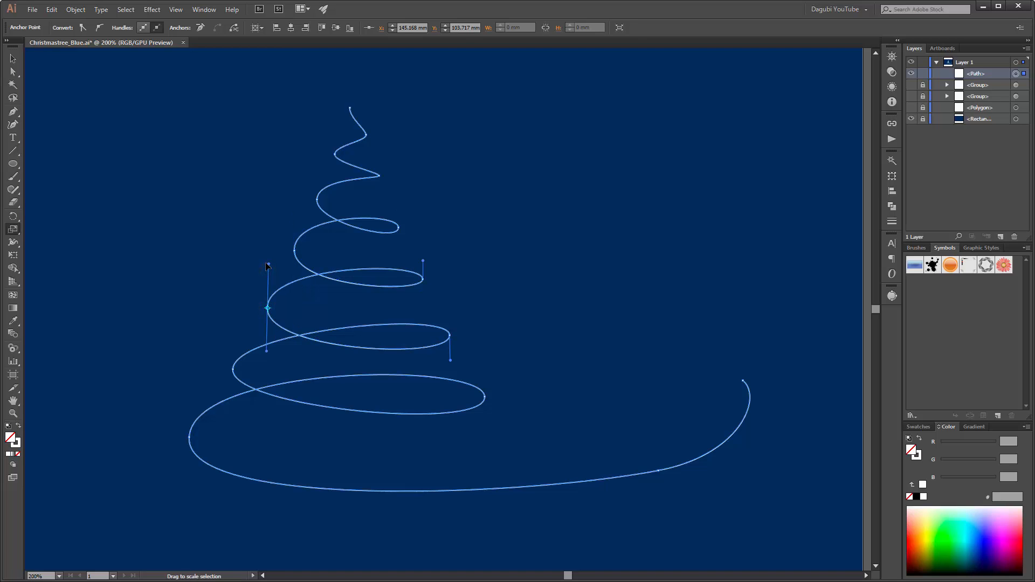
{"action": "left_click", "coordinate": [237, 369]}
{"action": "left_click_drag", "start_coordinate": [236, 331], "coordinate": [232, 310]}
{"action": "left_click", "coordinate": [449, 336]}
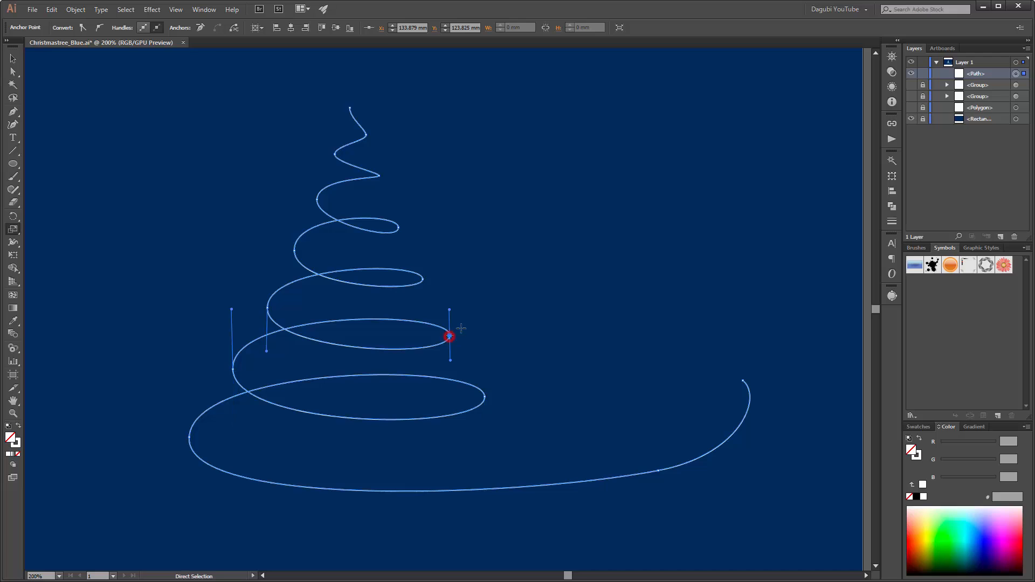
{"action": "left_click_drag", "start_coordinate": [449, 311], "coordinate": [448, 312]}
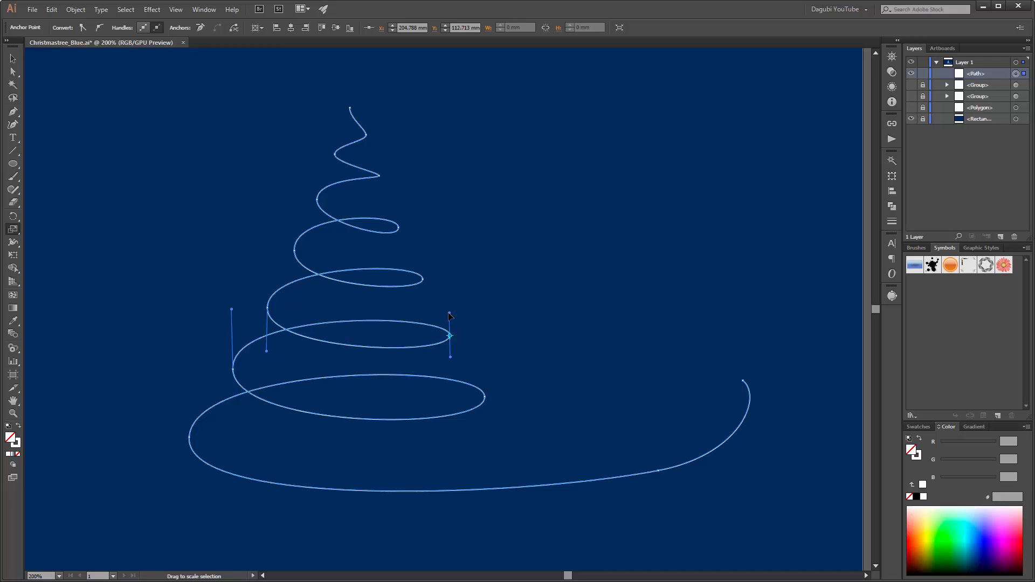
Round the lowest loop by adjusting its left anchor's handles, and lower the tail anchor to about X 274 mm, Y 160 mm
{"action": "left_click", "coordinate": [189, 438]}
{"action": "left_click_drag", "start_coordinate": [195, 364], "coordinate": [183, 359]}
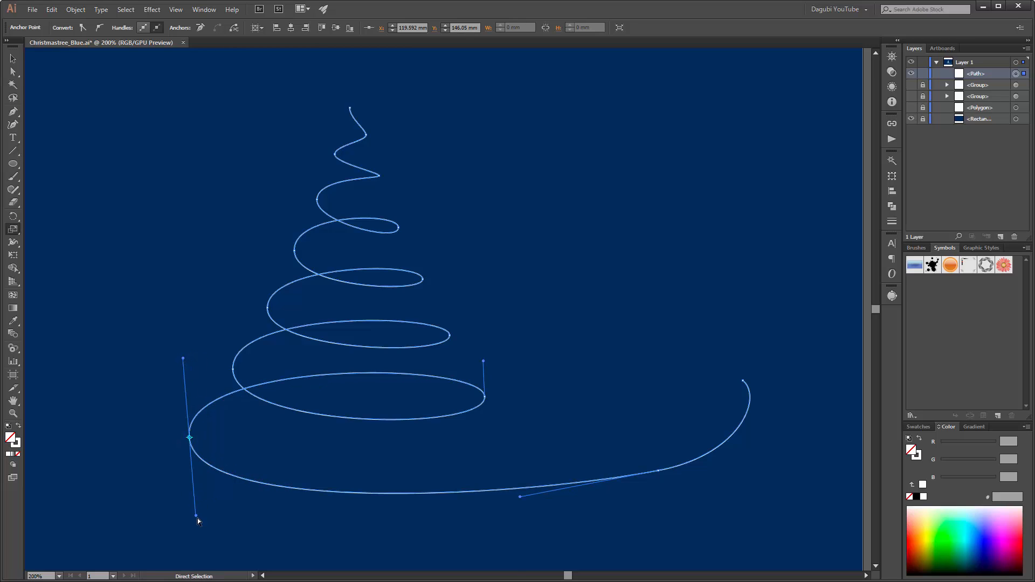
{"action": "mouse_move", "coordinate": [196, 517]}
{"action": "left_mouse_down"}
{"action": "mouse_move", "coordinate": [196, 538]}
{"action": "mouse_move", "coordinate": [193, 527]}
{"action": "left_mouse_up"}
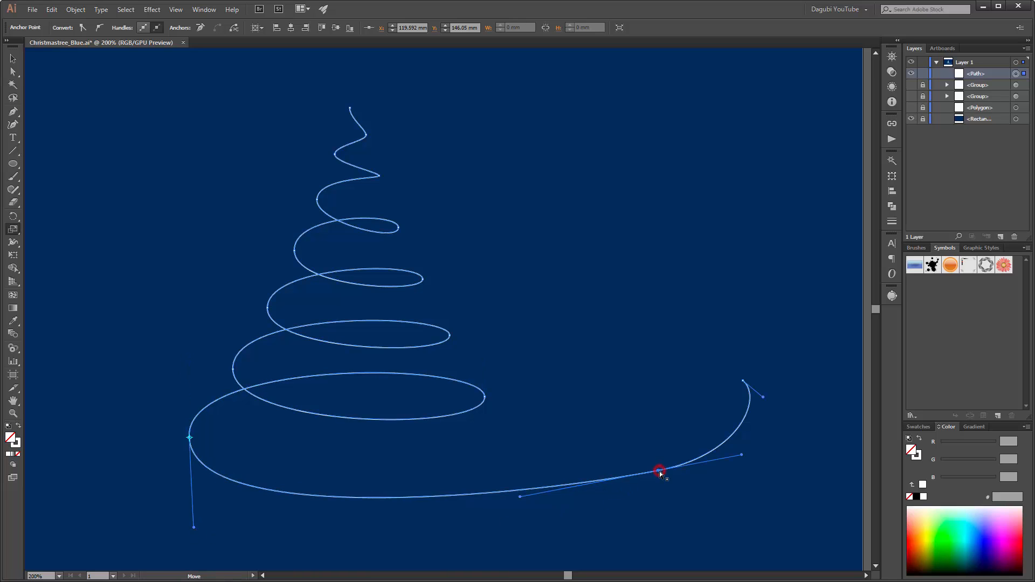
{"action": "left_click_drag", "start_coordinate": [659, 471], "coordinate": [665, 483]}
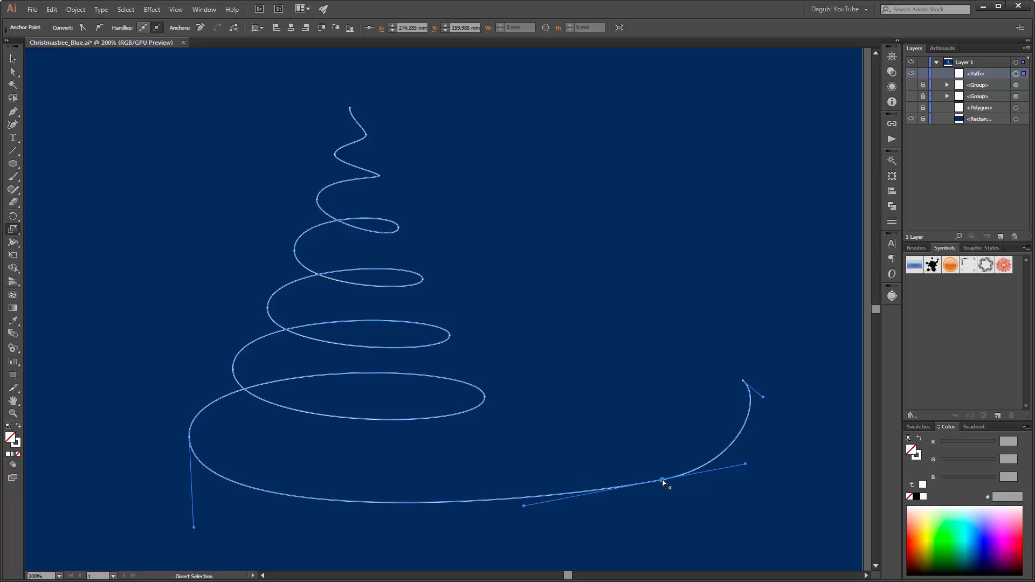
Fit the artboard in view and move the whole path left, centring it at about X 183 mm, Y 106 mm
{"action": "key", "text": "ctrl+0"}
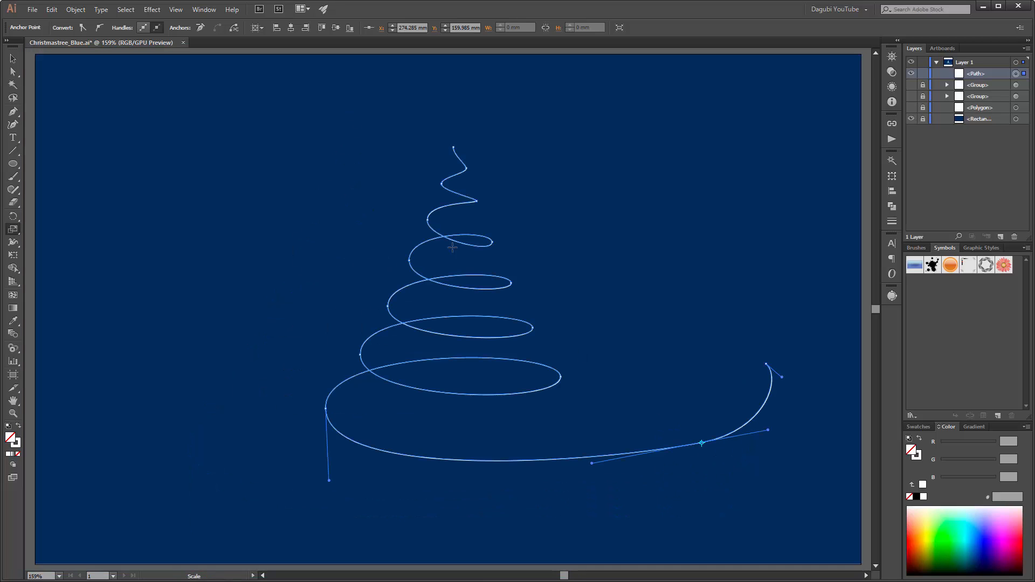
{"action": "left_click", "coordinate": [13, 58]}
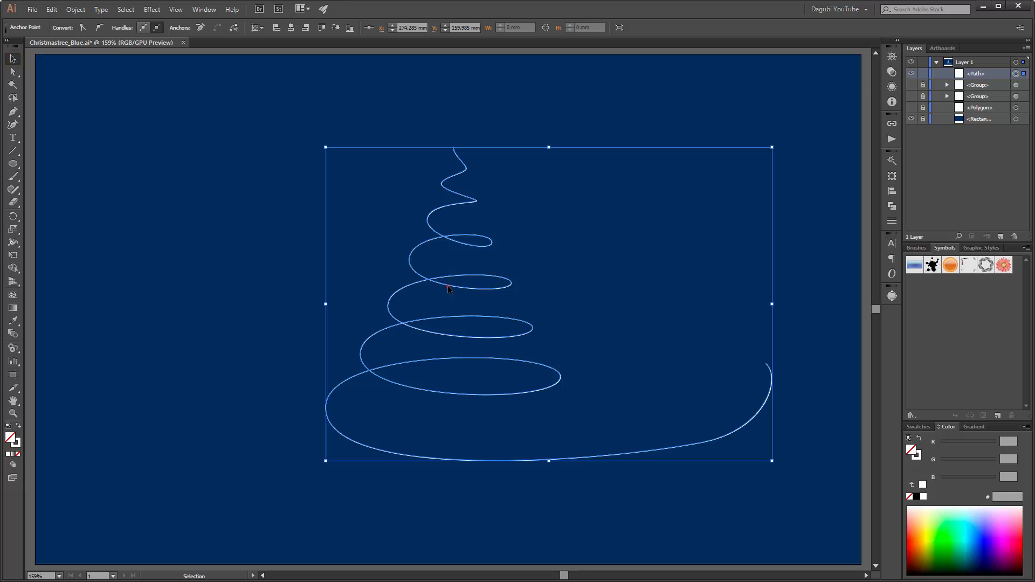
{"action": "left_click_drag", "start_coordinate": [448, 289], "coordinate": [384, 296]}
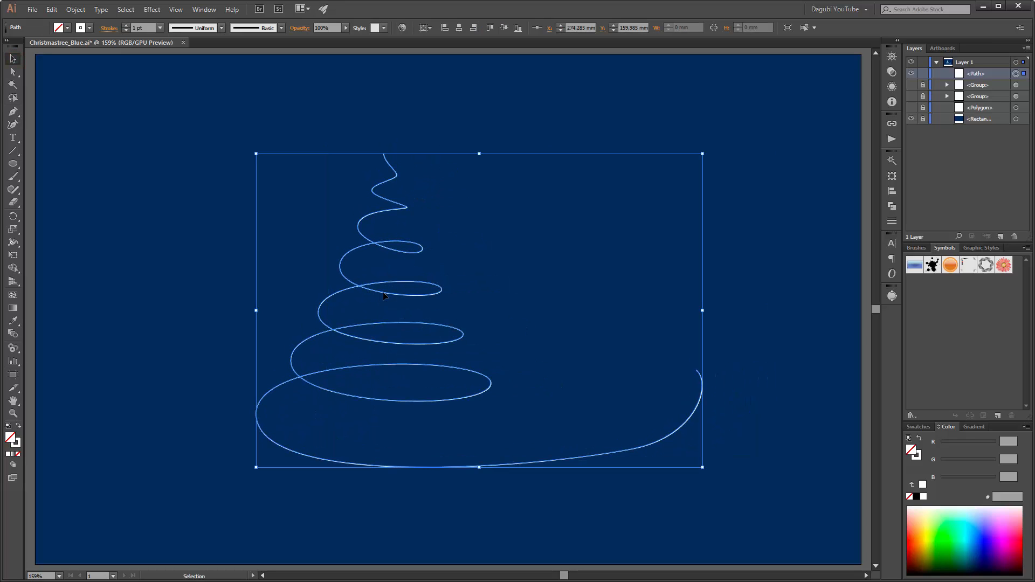
Set the path's stroke weight to 7 pt and apply the lens-shaped variable width profile that tapers at both ends
{"action": "key", "text": "F5"}
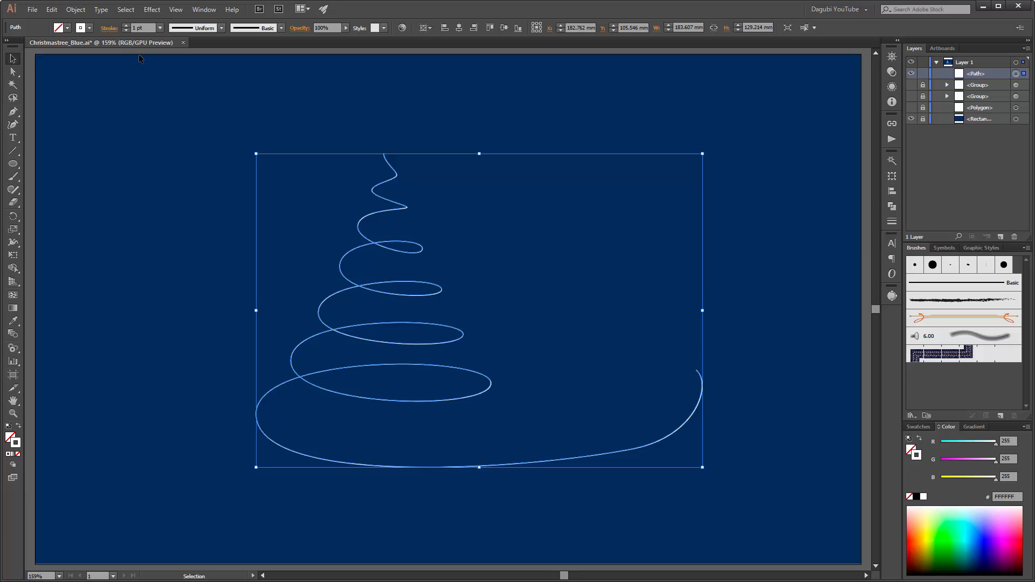
{"action": "left_click", "coordinate": [127, 26]}
{"action": "left_click", "coordinate": [126, 26]}
{"action": "left_click", "coordinate": [127, 26]}
{"action": "left_click", "coordinate": [127, 26]}
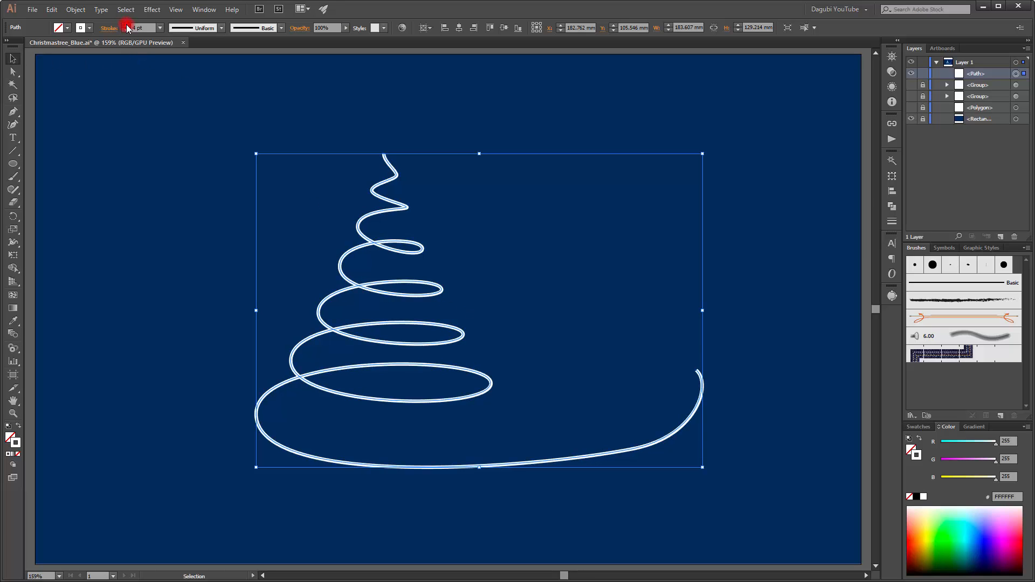
{"action": "left_click", "coordinate": [127, 26]}
{"action": "left_click", "coordinate": [126, 26]}
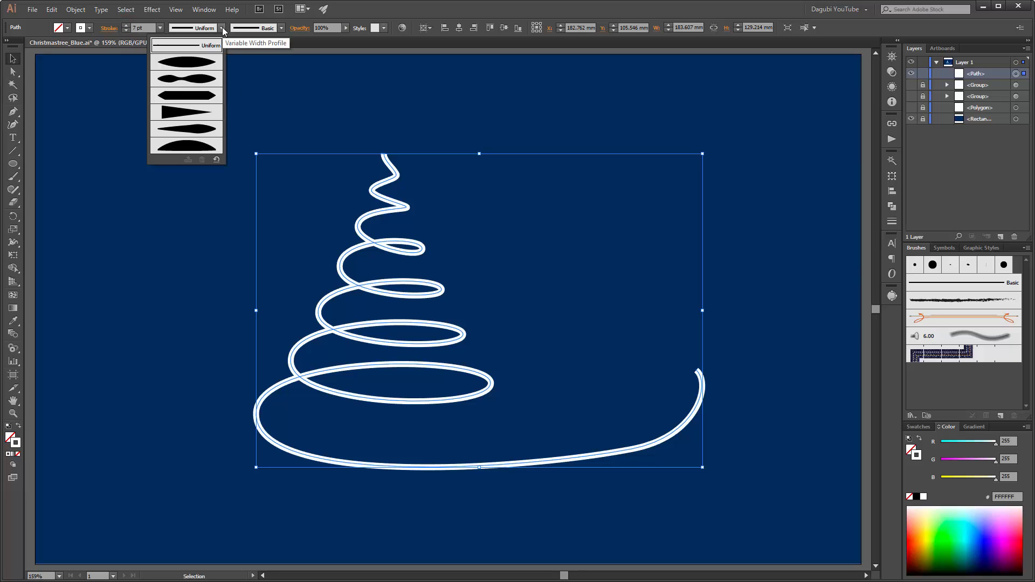
{"action": "left_click", "coordinate": [191, 64]}
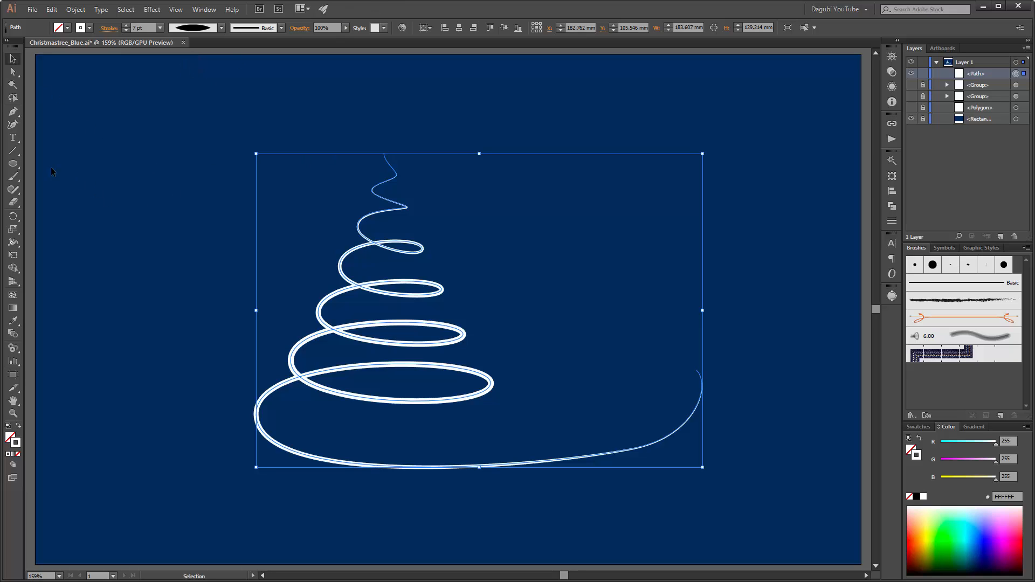
Draw an ellipse about 16.9 × 5.8 mm beside the tree's upper part and give it a white fill with no stroke
{"action": "left_click", "coordinate": [13, 164]}
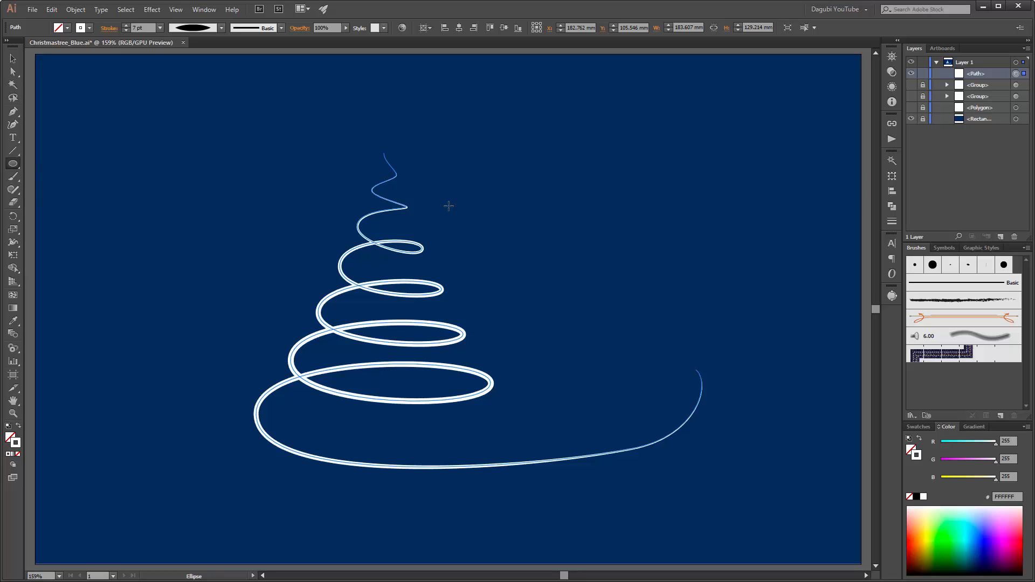
{"action": "left_click_drag", "start_coordinate": [447, 206], "coordinate": [489, 220]}
{"action": "scroll", "coordinate": [474, 215], "scroll_direction": "up", "scroll_amount": 1}
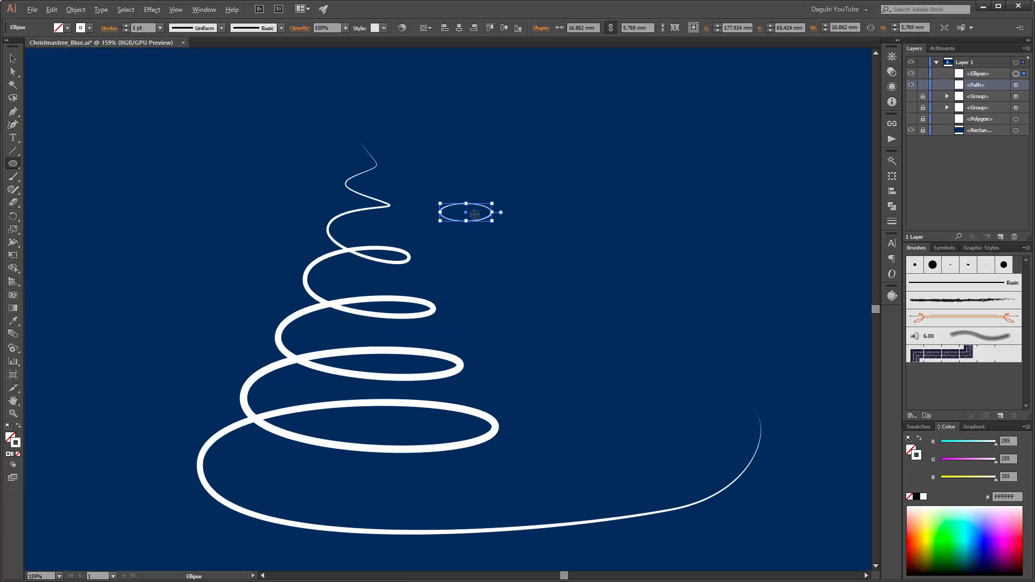
{"action": "scroll", "coordinate": [475, 215], "scroll_direction": "up", "scroll_amount": 5}
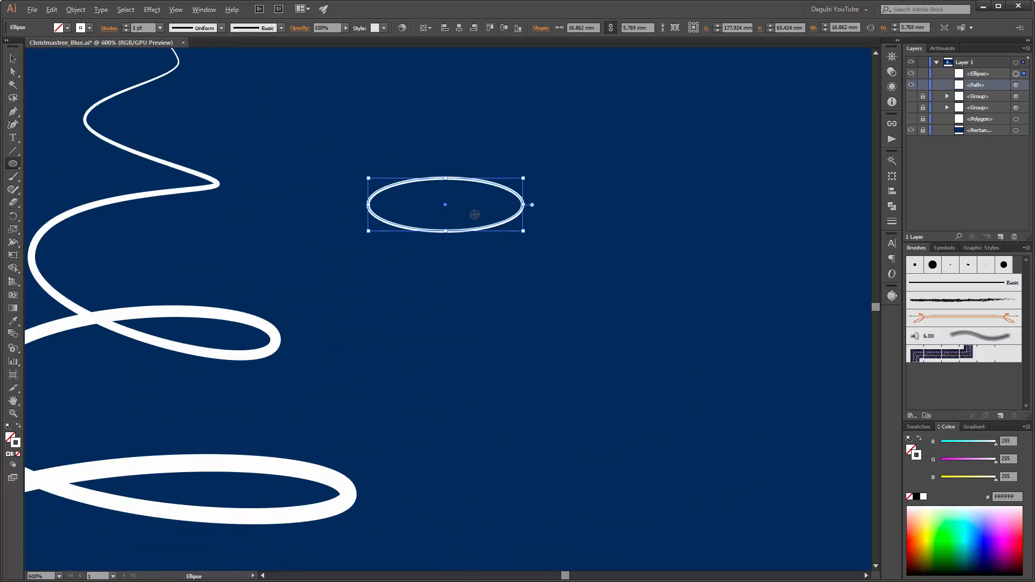
{"action": "left_click", "coordinate": [909, 497]}
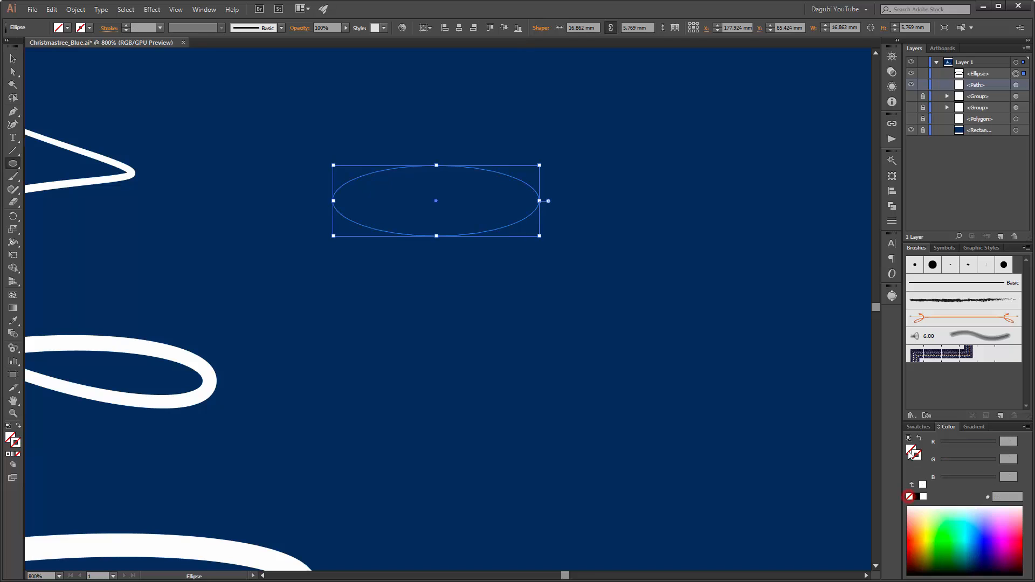
{"action": "left_click", "coordinate": [924, 498]}
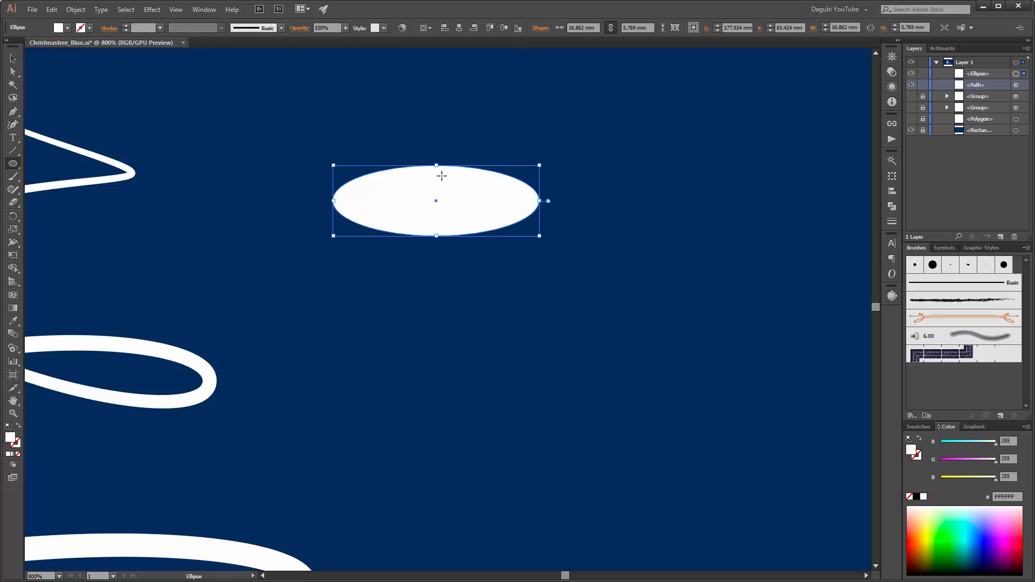
Flatten the ellipse to about 2 mm high, scaling its upper and lower anchors toward each other, and move it to about X 179 mm, Y 74 mm
{"action": "left_click_drag", "start_coordinate": [438, 166], "coordinate": [437, 200]}
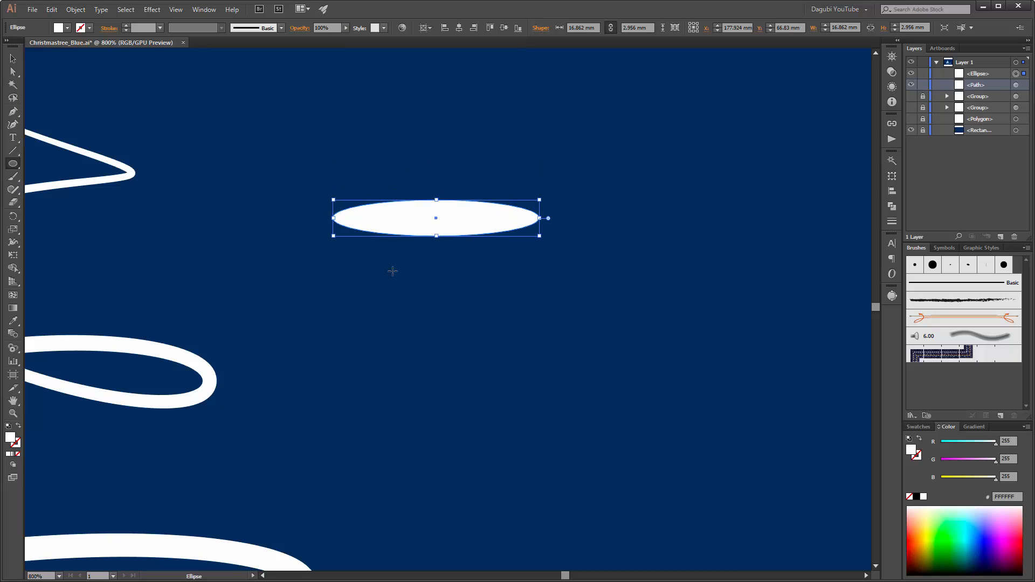
{"action": "left_click", "coordinate": [13, 71]}
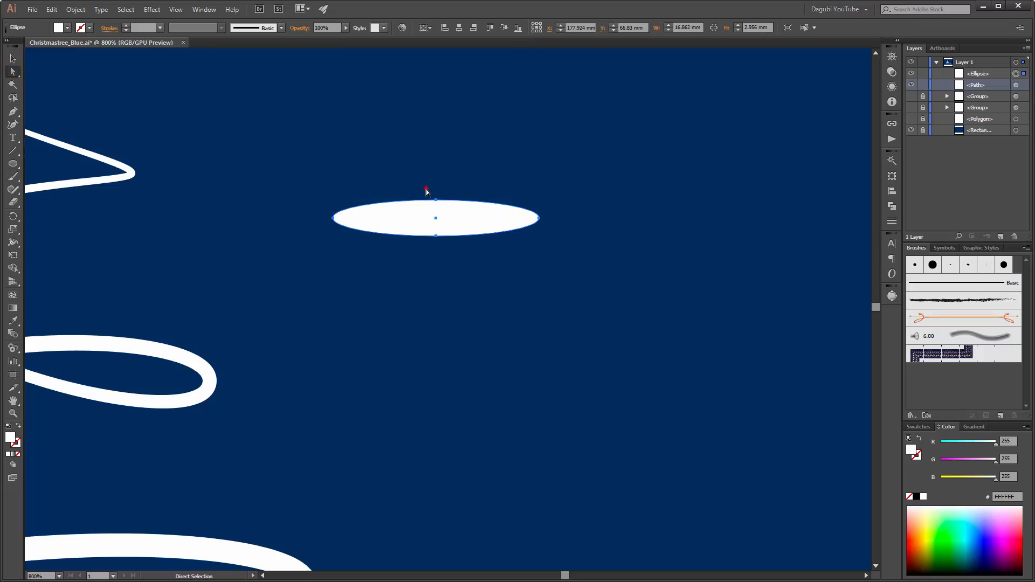
{"action": "left_click_drag", "start_coordinate": [439, 263], "coordinate": [438, 265]}
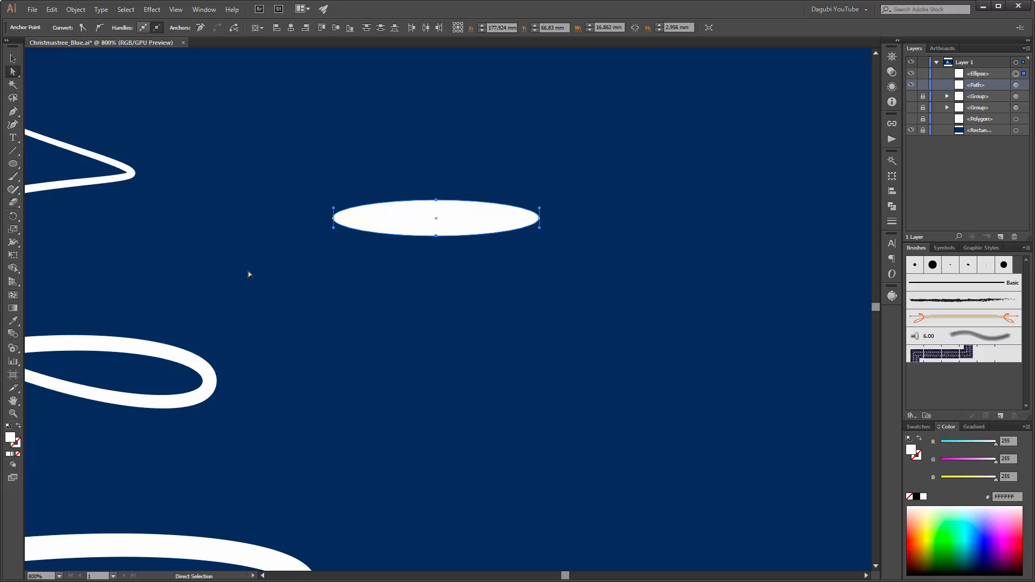
{"action": "left_click", "coordinate": [14, 232]}
{"action": "left_click_drag", "start_coordinate": [437, 199], "coordinate": [550, 207]}
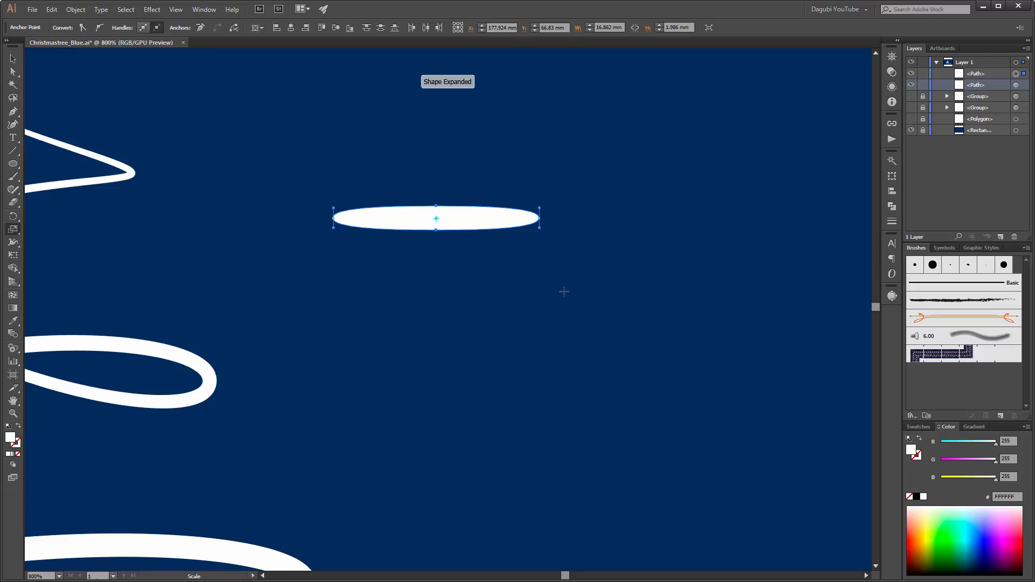
{"action": "left_click", "coordinate": [12, 58]}
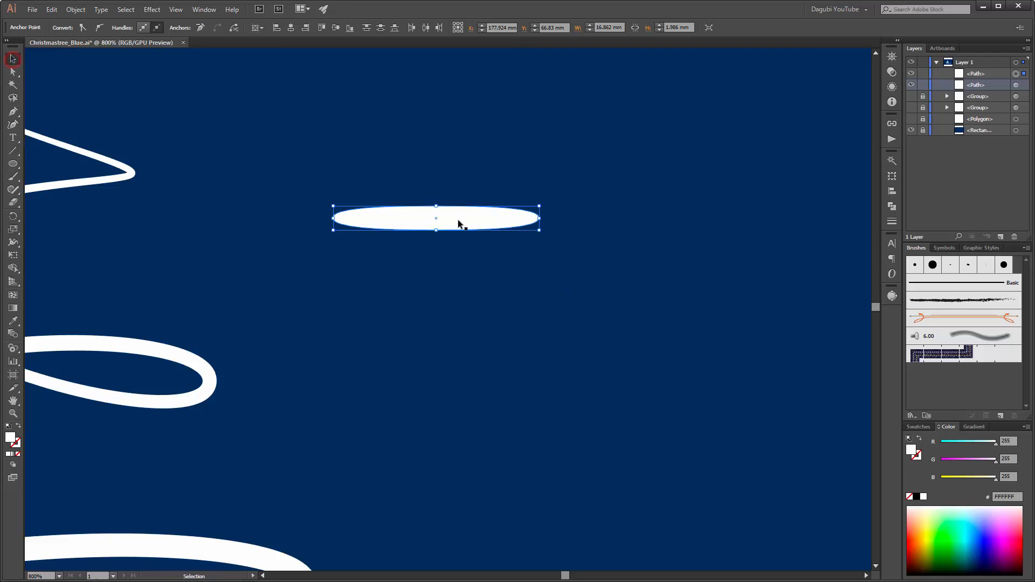
{"action": "left_click_drag", "start_coordinate": [458, 219], "coordinate": [528, 321]}
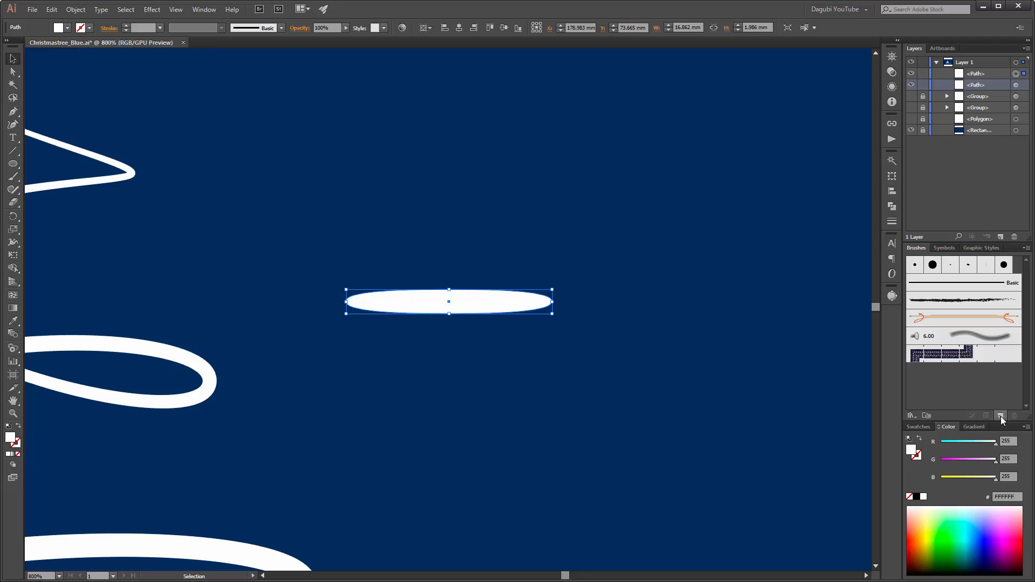
Create a new art brush from the flattened ellipse, stretched to fit the stroke length, with its colorization method changed from None
{"action": "left_click", "coordinate": [1028, 250]}
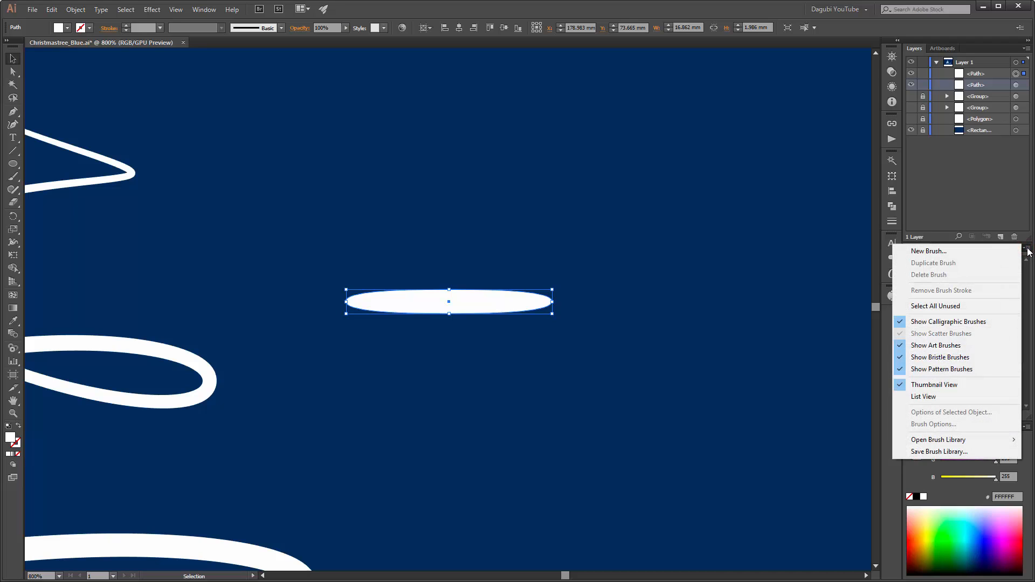
{"action": "left_click", "coordinate": [931, 254]}
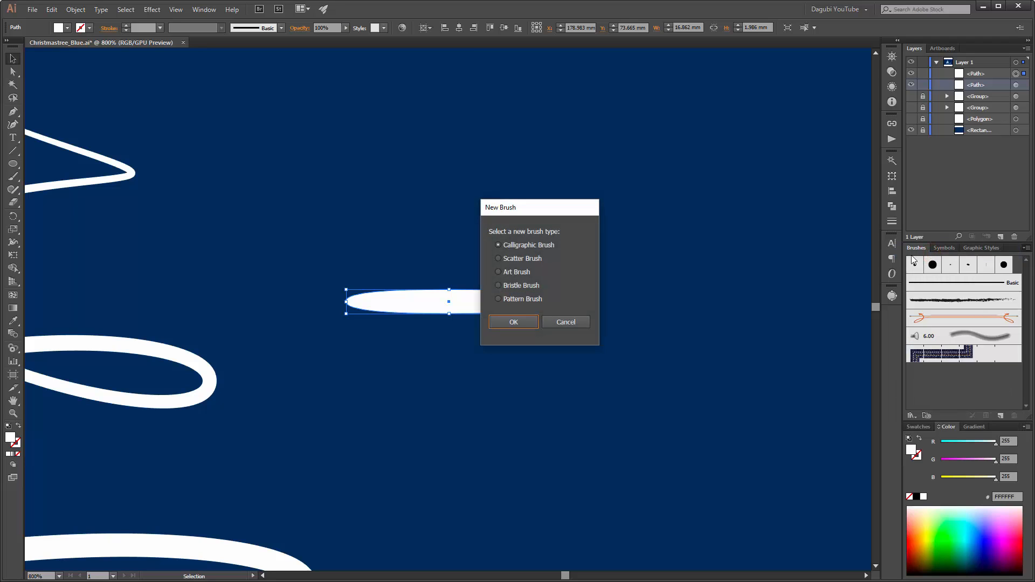
{"action": "left_click_drag", "start_coordinate": [546, 212], "coordinate": [668, 191]}
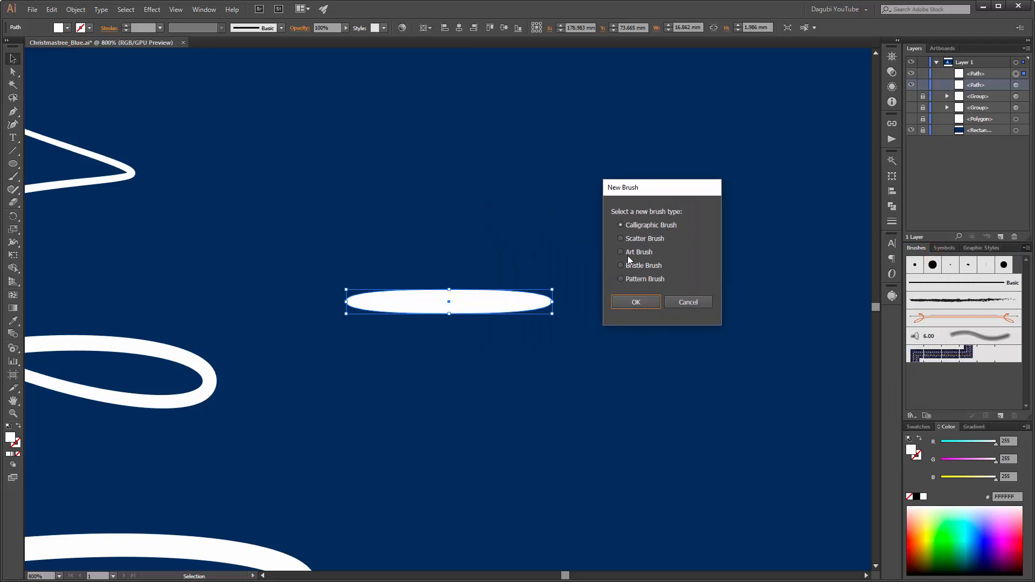
{"action": "left_click", "coordinate": [631, 253]}
{"action": "left_click", "coordinate": [633, 301]}
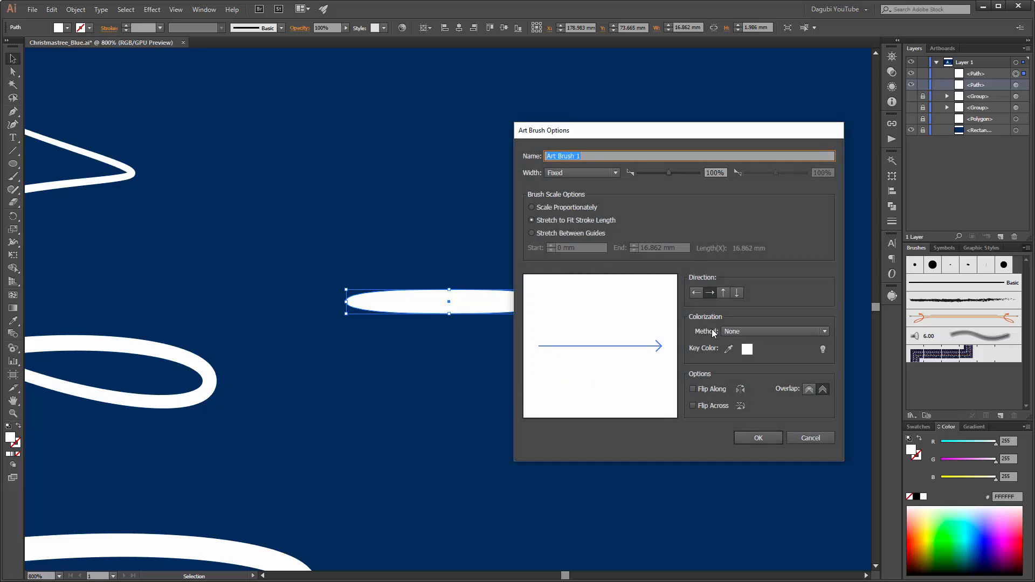
{"action": "left_click", "coordinate": [745, 332]}
{"action": "left_click", "coordinate": [753, 353]}
{"action": "left_click", "coordinate": [758, 438]}
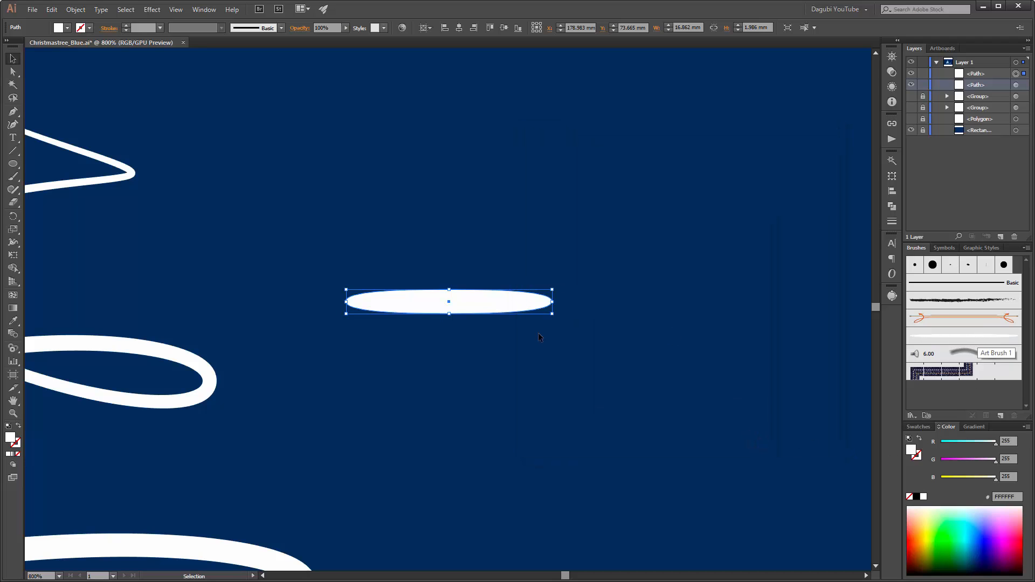
Delete the flattened ellipse from the artboard
{"action": "mouse_move", "coordinate": [427, 299]}
{"action": "left_mouse_down"}
{"action": "mouse_move", "coordinate": [463, 302]}
{"action": "mouse_move", "coordinate": [452, 234]}
{"action": "left_mouse_up"}
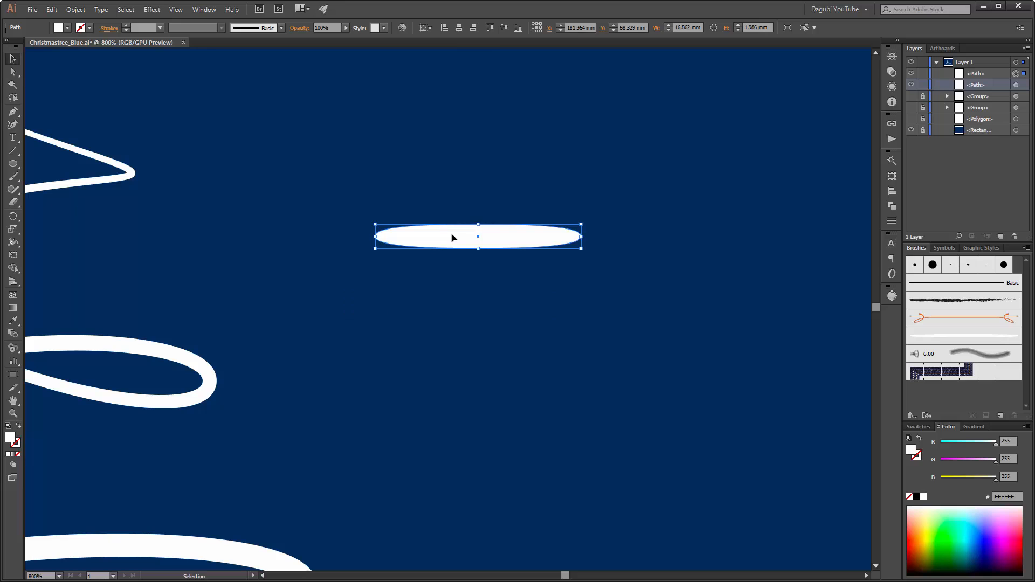
{"action": "key", "text": "Delete"}
{"action": "left_click_drag", "start_coordinate": [346, 261], "coordinate": [502, 257]}
Reset the tree path's variable width profile to Uniform and apply the new white art brush to it
{"action": "scroll", "coordinate": [668, 282], "scroll_direction": "down", "scroll_amount": 4}
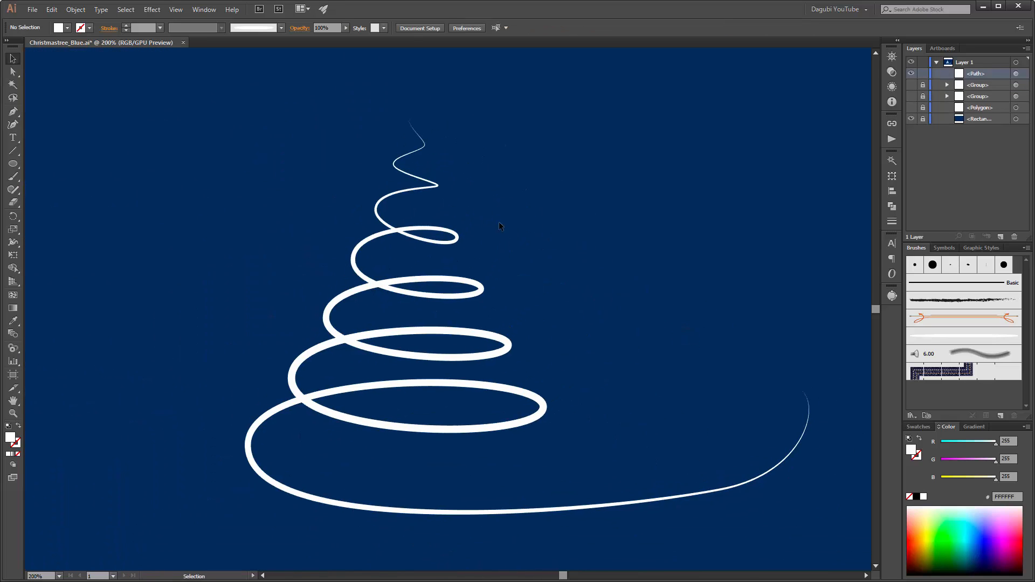
{"action": "left_click", "coordinate": [412, 294]}
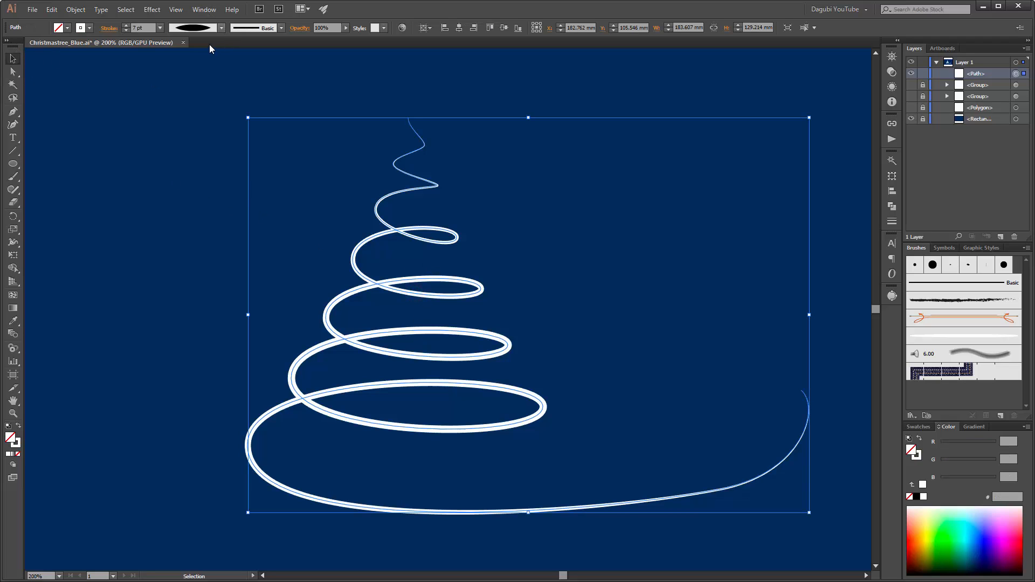
{"action": "left_click", "coordinate": [221, 28]}
{"action": "left_click", "coordinate": [193, 40]}
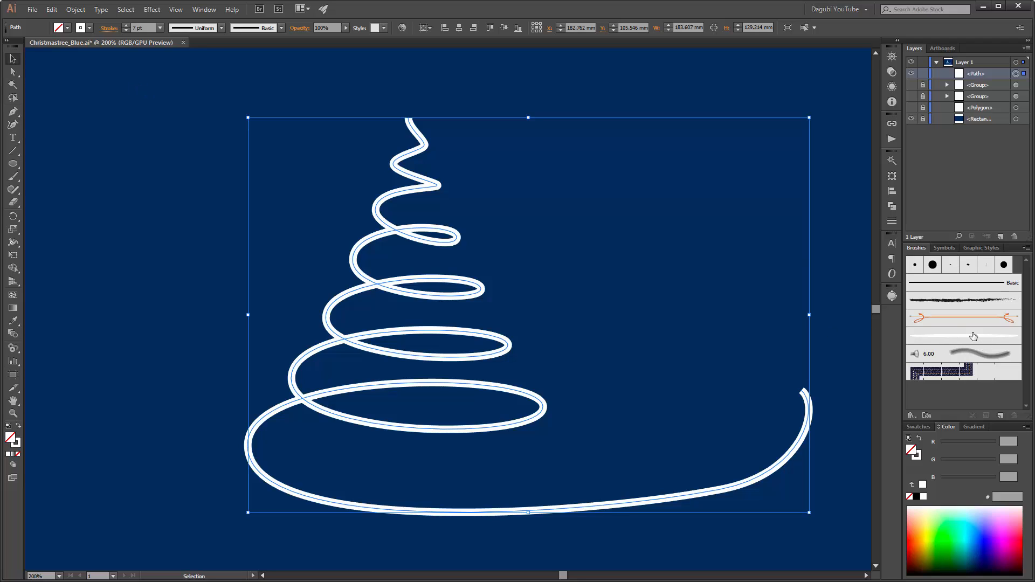
{"action": "left_click", "coordinate": [973, 335]}
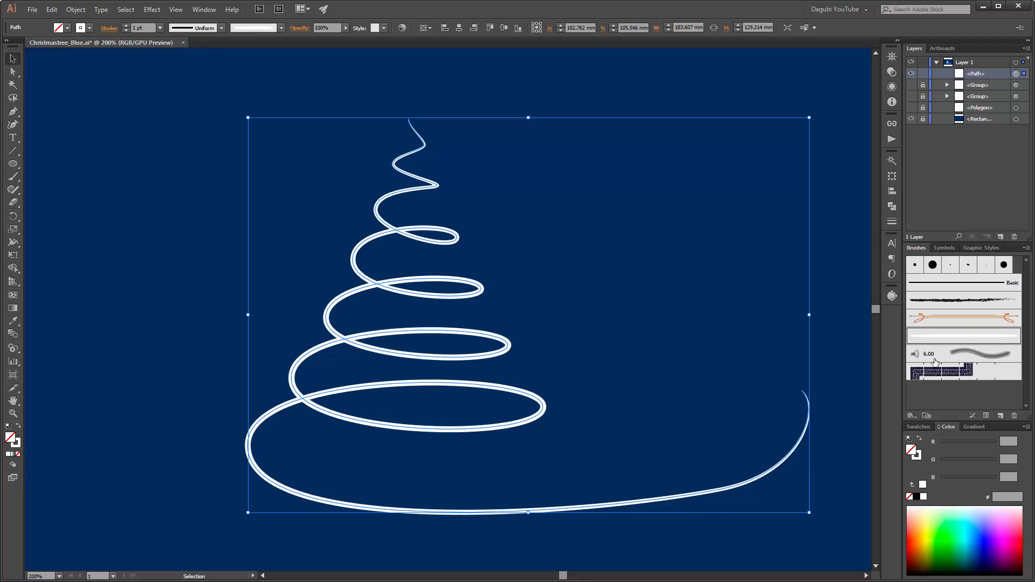
Try different stroke weights on the brushed tree path and return it to 1 pt
{"action": "left_click", "coordinate": [125, 27]}
{"action": "left_click", "coordinate": [125, 26]}
{"action": "left_click", "coordinate": [126, 31]}
{"action": "left_click", "coordinate": [126, 30]}
{"action": "left_click", "coordinate": [126, 30]}
{"action": "left_click", "coordinate": [127, 26]}
Shift the tail's middle anchor left to about X 220 mm, Y 162 mm, and reshape the tail with this anchor's and the end anchor's handles
{"action": "key", "text": "ctrl+0"}
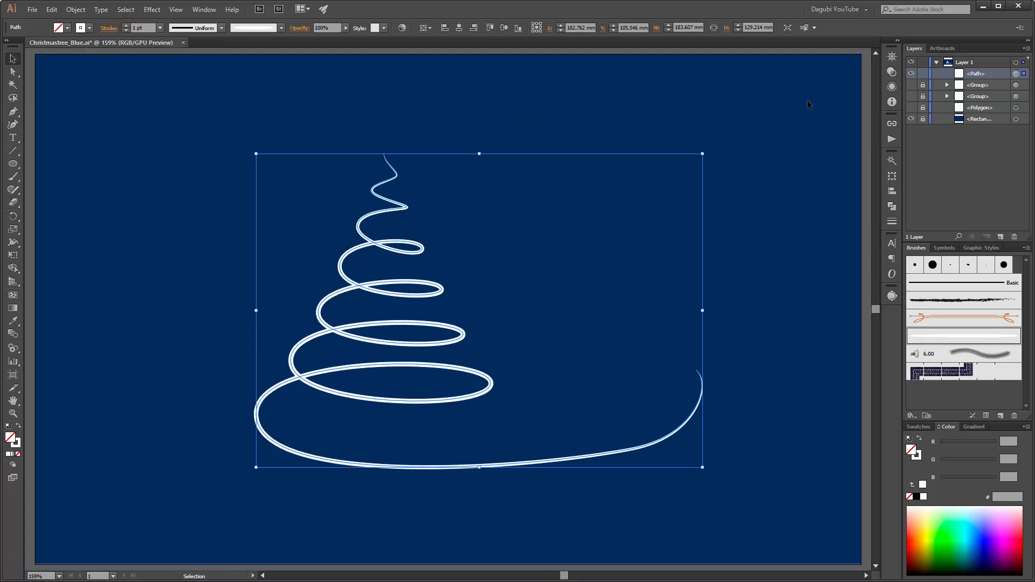
{"action": "left_click", "coordinate": [13, 72]}
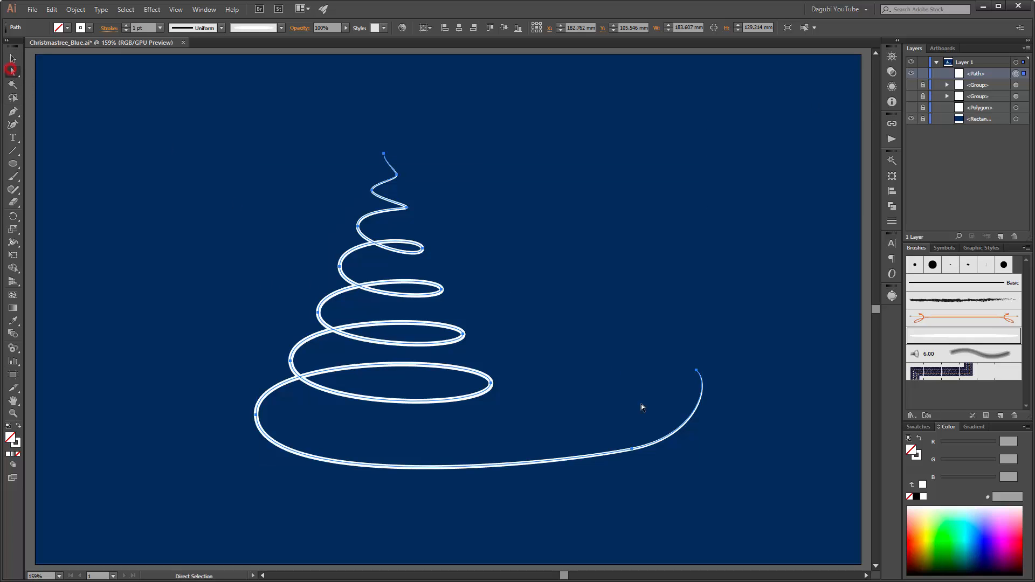
{"action": "left_click_drag", "start_coordinate": [632, 452], "coordinate": [570, 449]}
{"action": "left_click", "coordinate": [628, 445]}
{"action": "left_click_drag", "start_coordinate": [636, 437], "coordinate": [673, 435]}
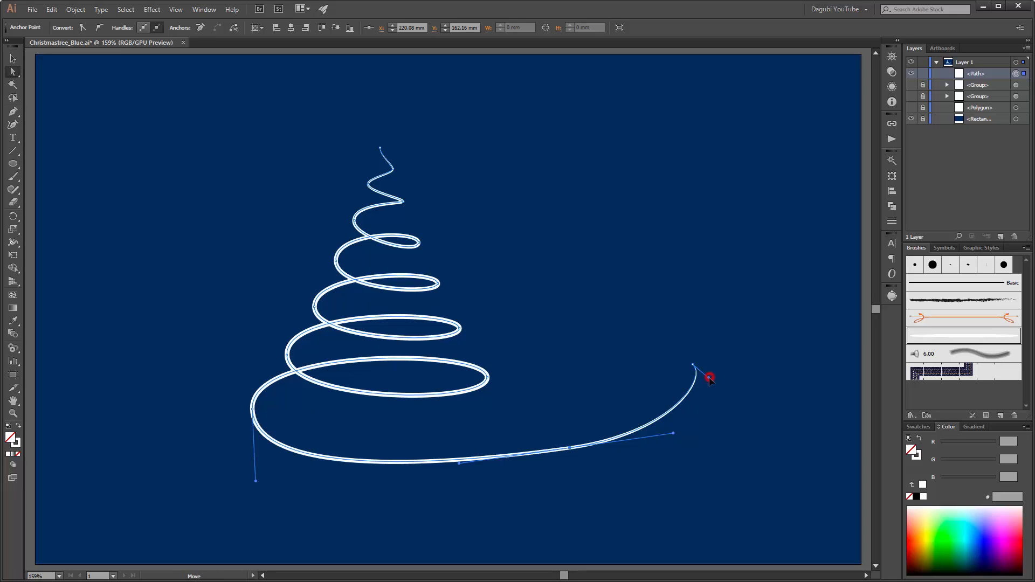
{"action": "left_click_drag", "start_coordinate": [710, 379], "coordinate": [715, 393]}
Lower the tail's middle anchor to about X 219 mm, Y 164 mm, and lengthen its handle toward the tail end
{"action": "left_click", "coordinate": [570, 449]}
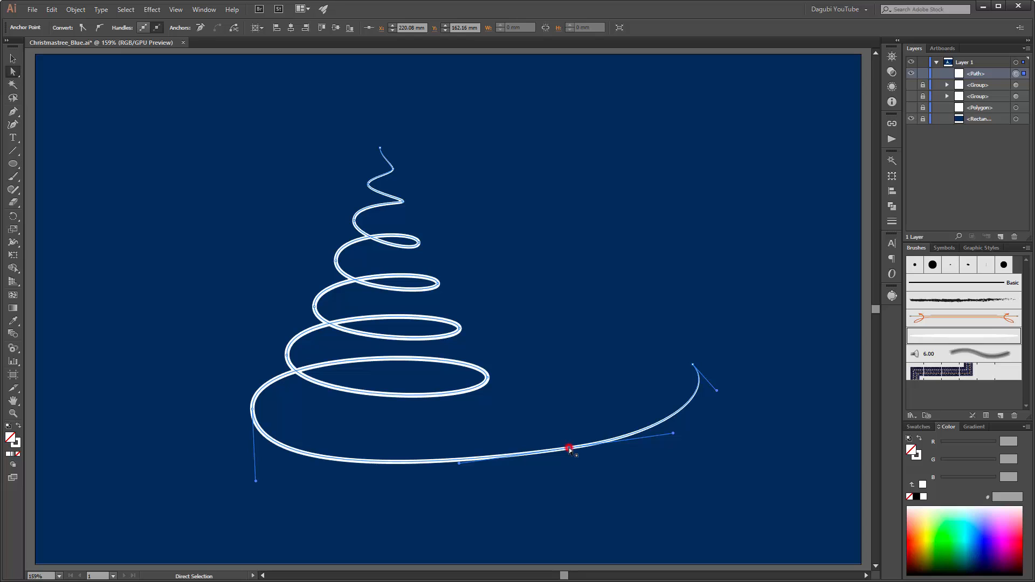
{"action": "left_click_drag", "start_coordinate": [570, 449], "coordinate": [567, 455]}
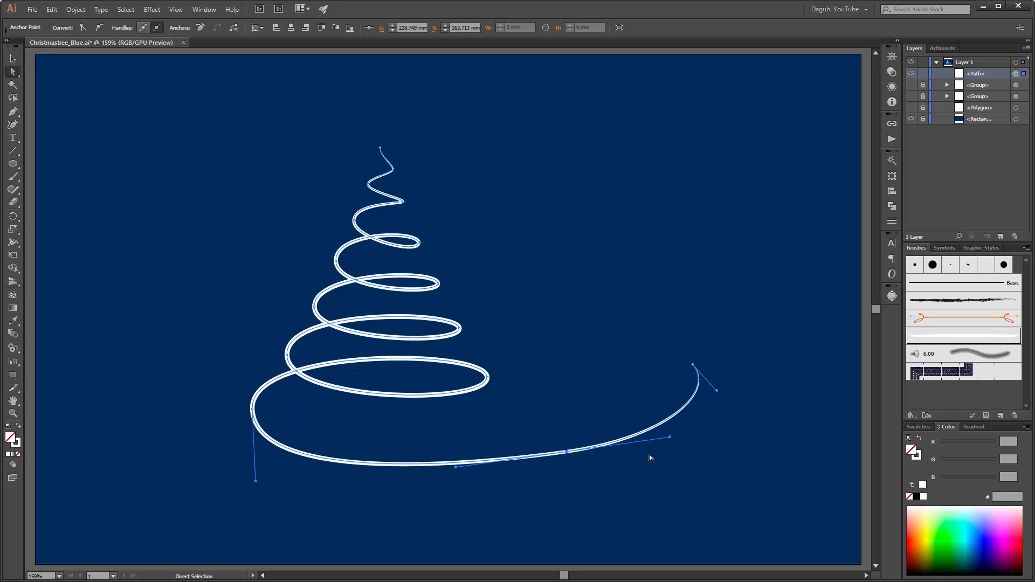
{"action": "left_click_drag", "start_coordinate": [670, 437], "coordinate": [690, 437]}
{"action": "left_click", "coordinate": [682, 496]}
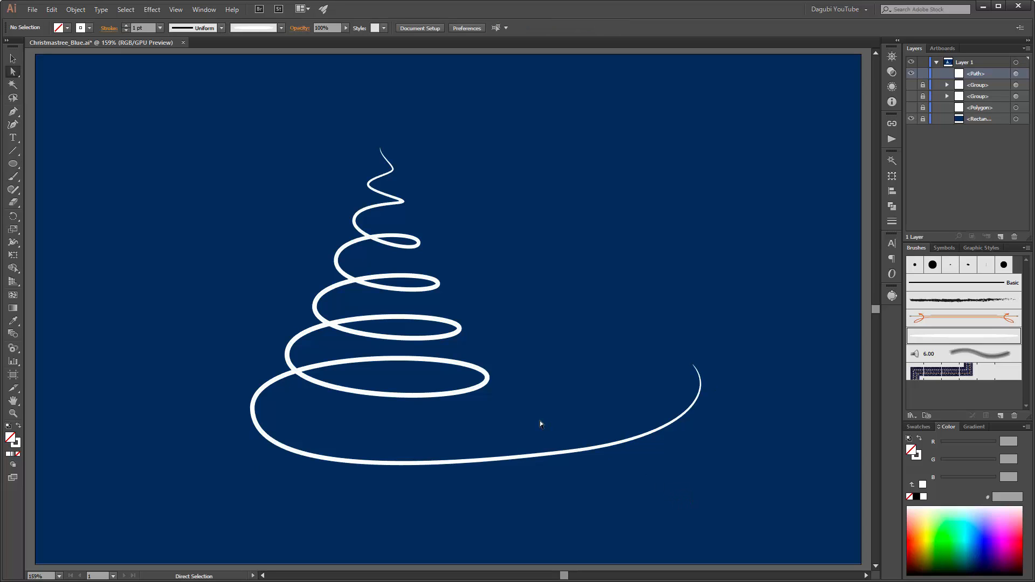
Move the lowest loop's left anchor to about X 91 mm, Y 149 mm, and shorten its lower handle
{"action": "left_click", "coordinate": [258, 410]}
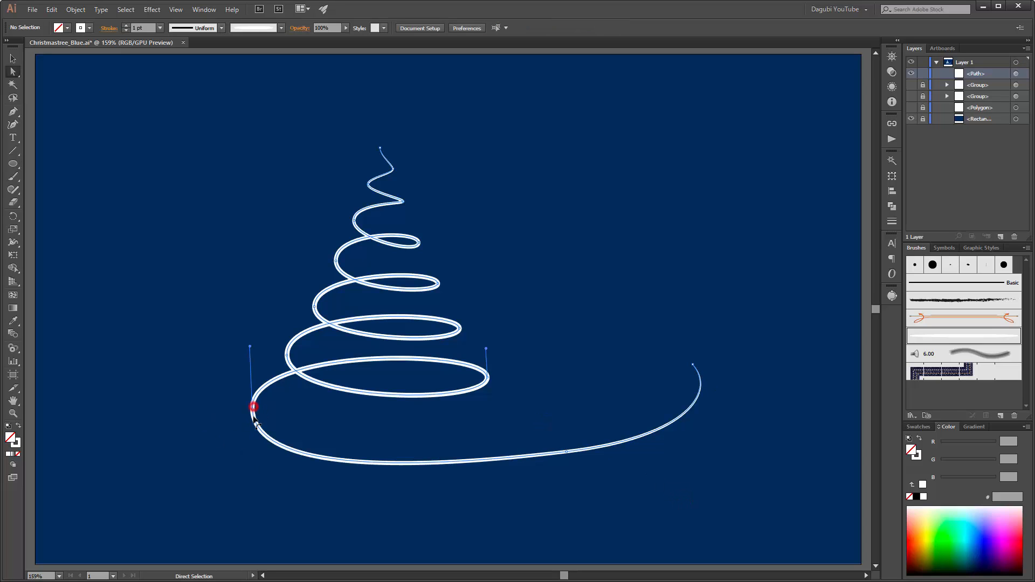
{"action": "left_click_drag", "start_coordinate": [258, 410], "coordinate": [257, 409]}
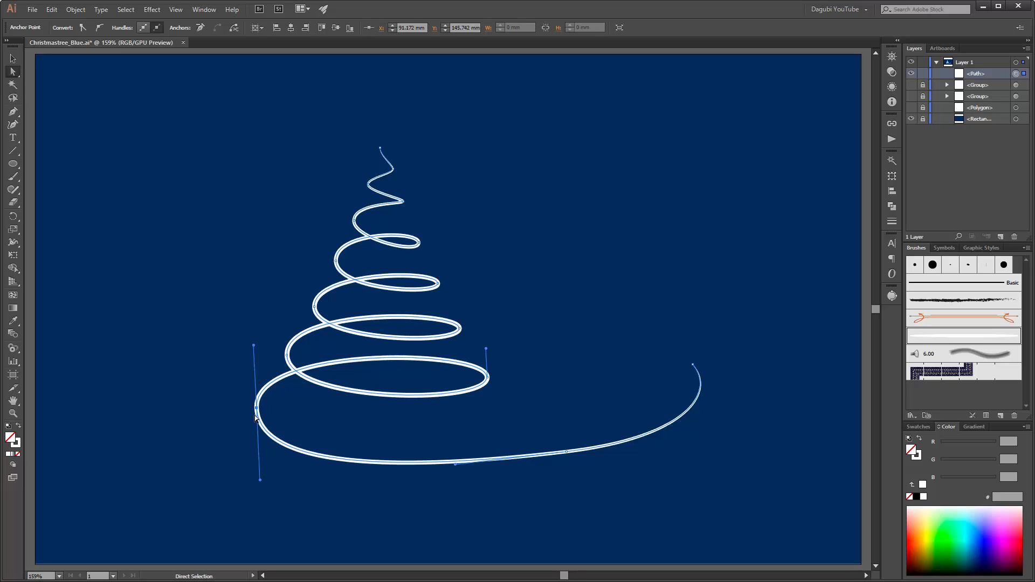
{"action": "left_click_drag", "start_coordinate": [258, 410], "coordinate": [258, 419]}
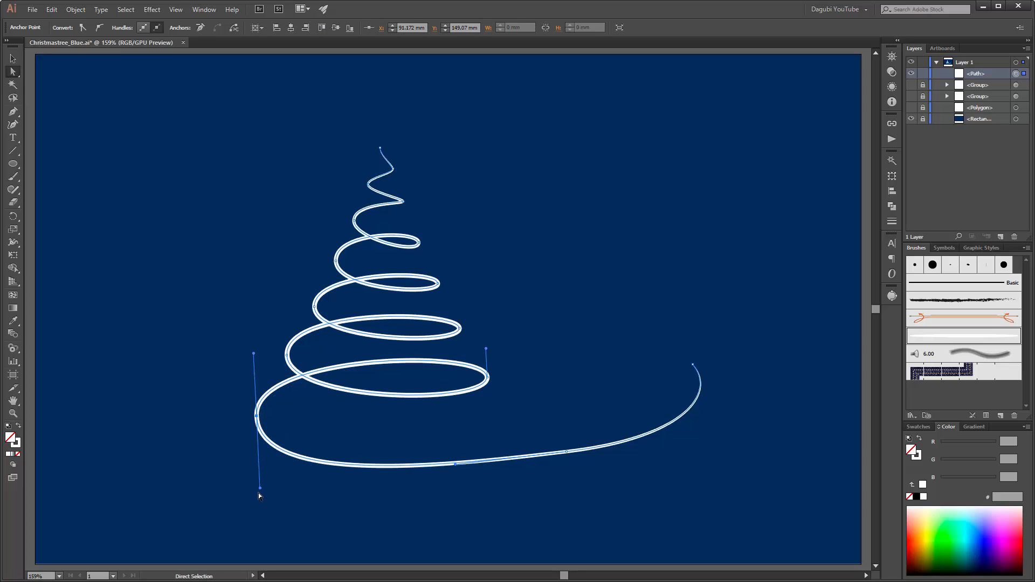
{"action": "left_click_drag", "start_coordinate": [261, 491], "coordinate": [261, 481]}
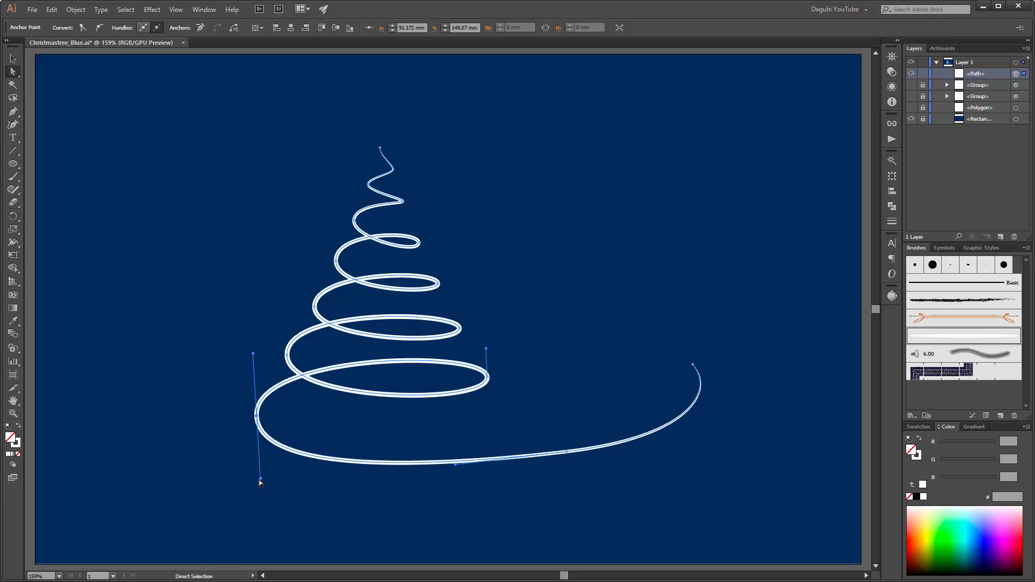
Duplicate the tree path within Layer 1
{"action": "left_click", "coordinate": [911, 73]}
{"action": "left_click", "coordinate": [911, 73]}
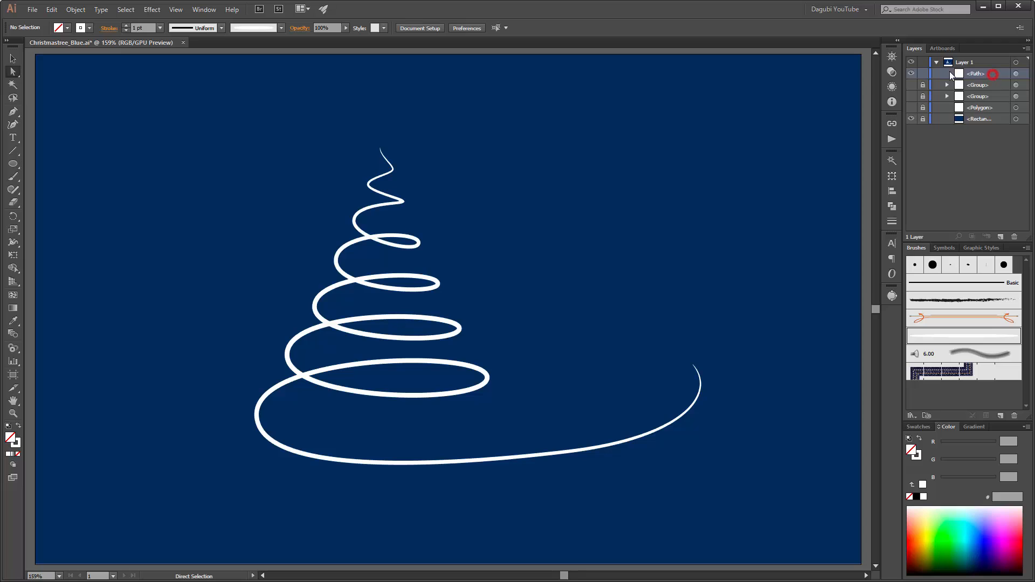
{"action": "left_click_drag", "start_coordinate": [989, 73], "coordinate": [1001, 237]}
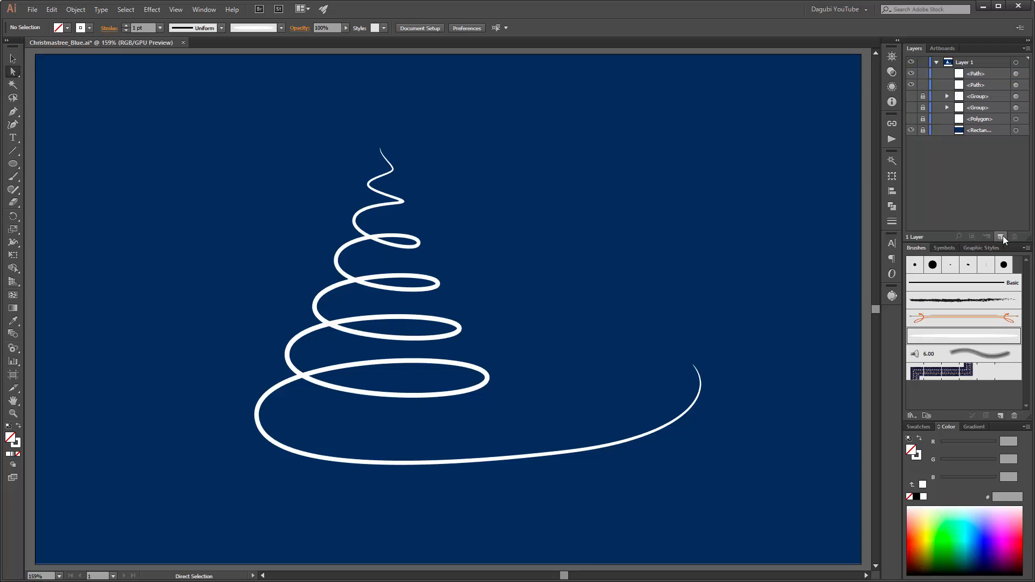
Select the upper copy of the tree path and nudge it down and slightly right to about X 183.2 mm, Y 105.5 mm
{"action": "left_click", "coordinate": [1016, 75]}
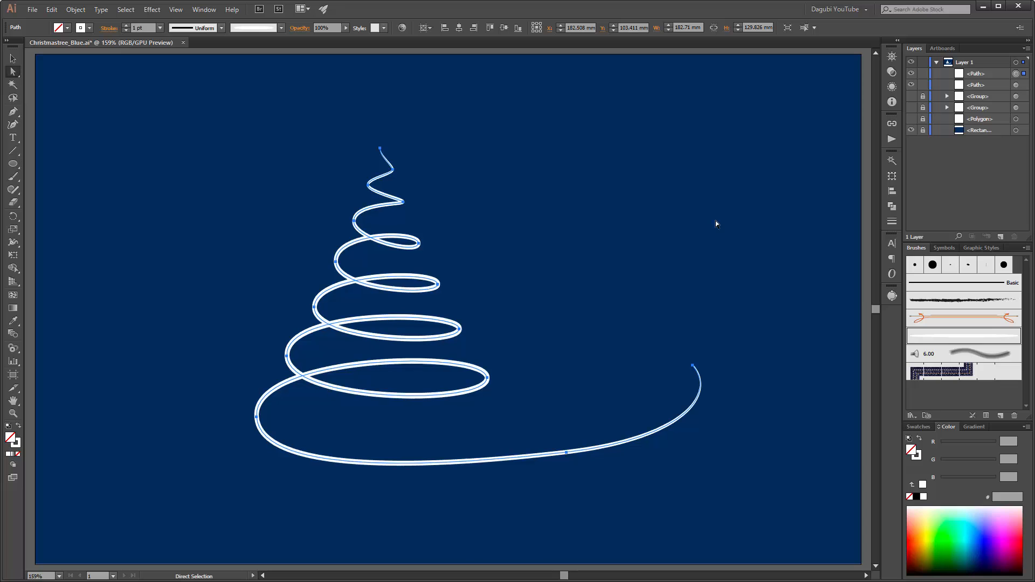
{"action": "key", "text": "Down"}
{"action": "key", "text": "Down"}
{"action": "key", "text": "Down"}
{"action": "key", "text": "Down"}
{"action": "key", "text": "Down"}
{"action": "key", "text": "Down"}
{"action": "key", "text": "Right"}
{"action": "key", "text": "Right"}
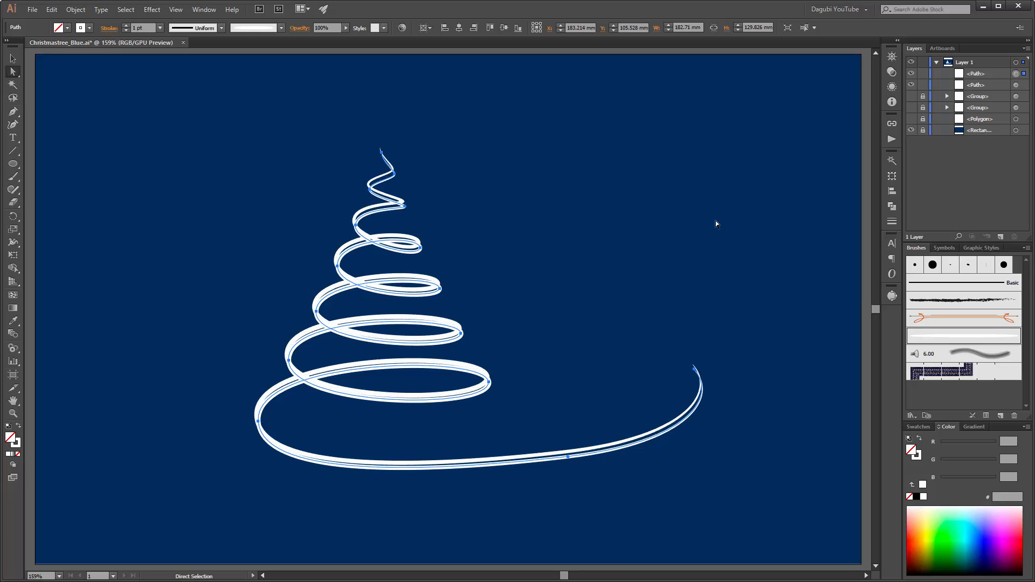
Set the upper tree path copy's stroke weight to 0.25 pt
{"action": "left_click", "coordinate": [126, 30]}
{"action": "left_click", "coordinate": [126, 30]}
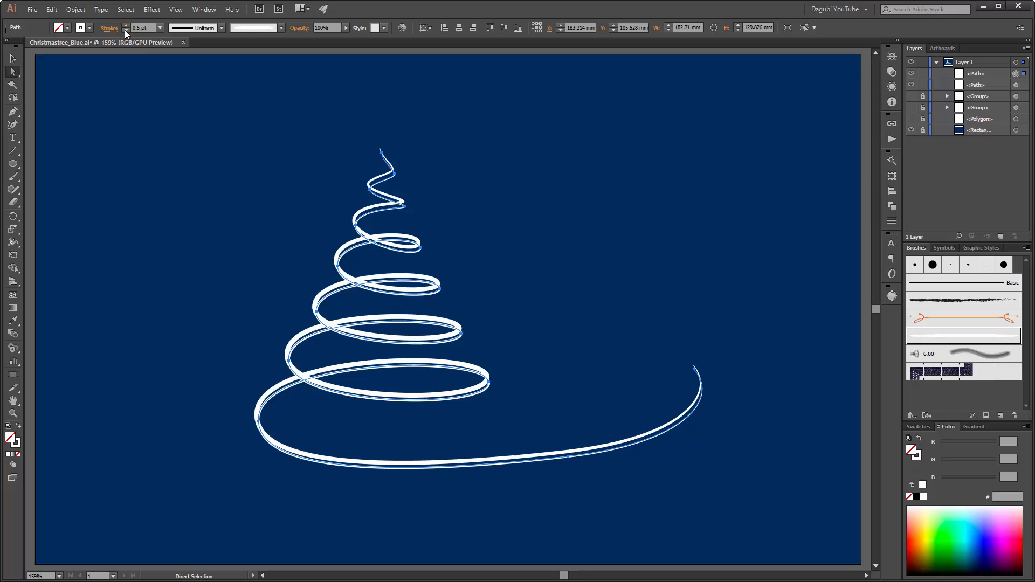
{"action": "key", "text": "ctrl+h"}
{"action": "key", "text": "ctrl+h"}
{"action": "left_click", "coordinate": [125, 31]}
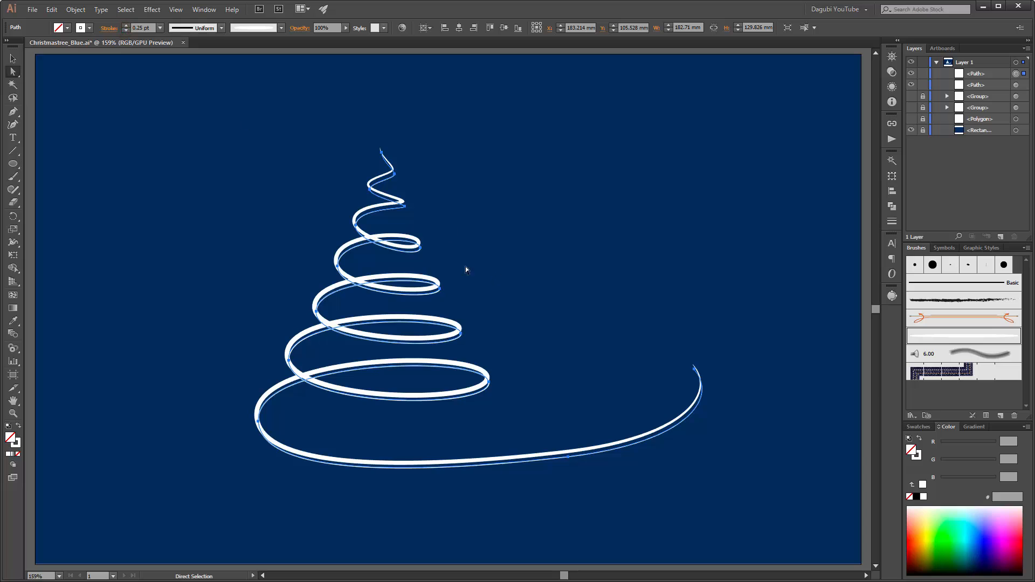
Reposition four upper turn anchors of the thin copy, placing the first near X 148.2, Y 48.3 mm and the last near X 159.3, Y 79.1 mm
{"action": "scroll", "coordinate": [380, 218], "scroll_direction": "up", "scroll_amount": 1}
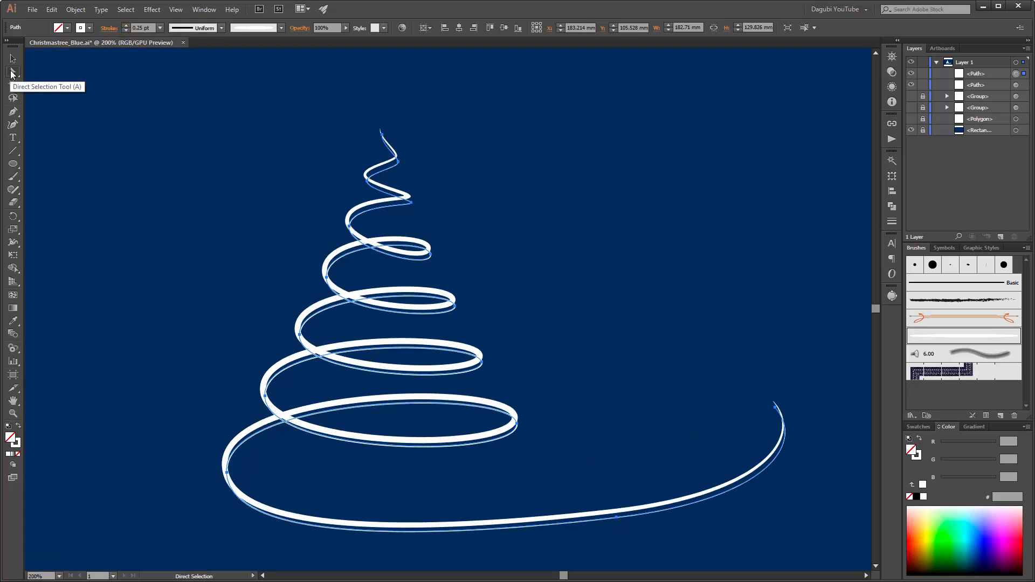
{"action": "scroll", "coordinate": [401, 179], "scroll_direction": "up", "scroll_amount": 2}
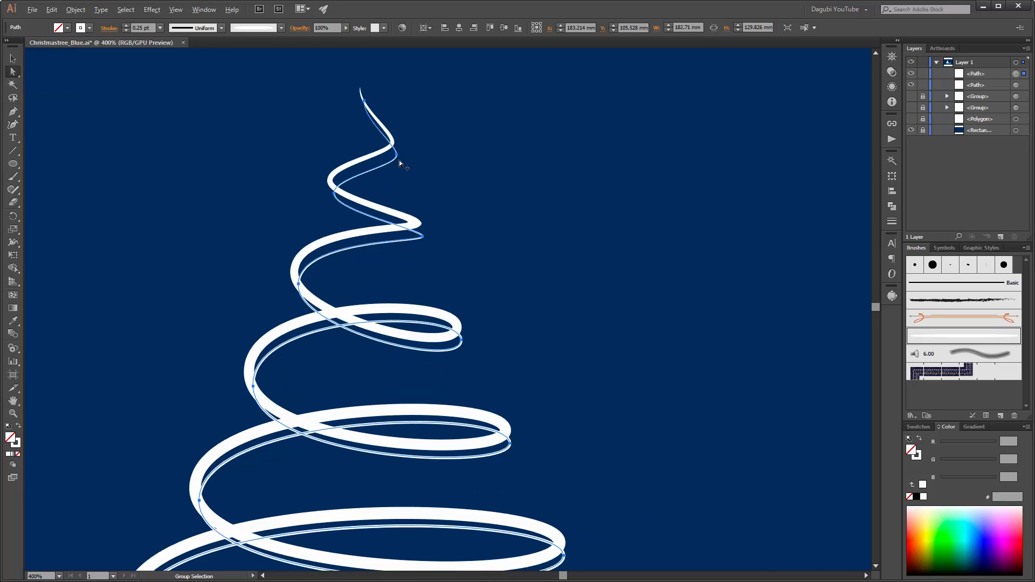
{"action": "left_click", "coordinate": [398, 155]}
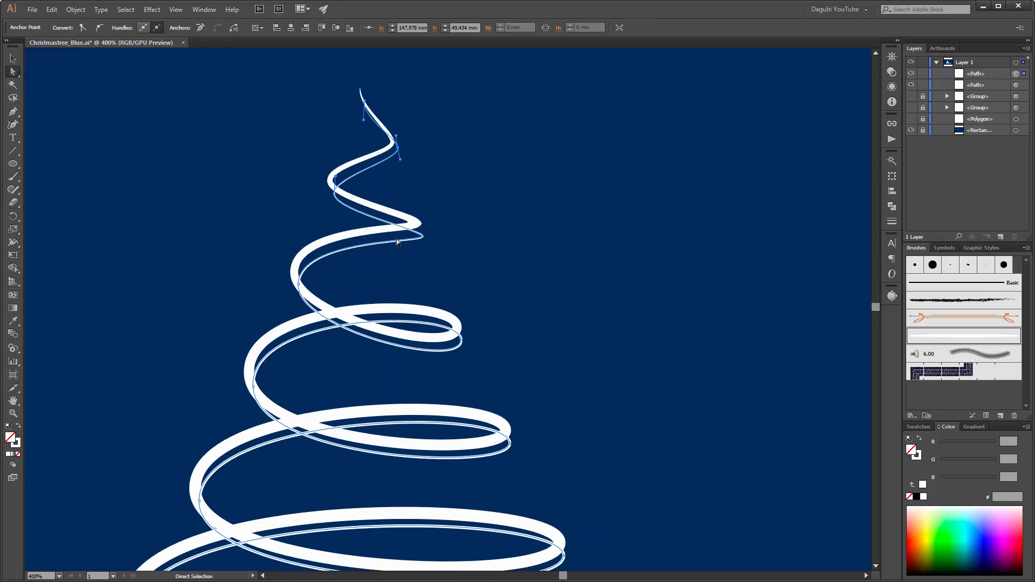
{"action": "left_click", "coordinate": [334, 195]}
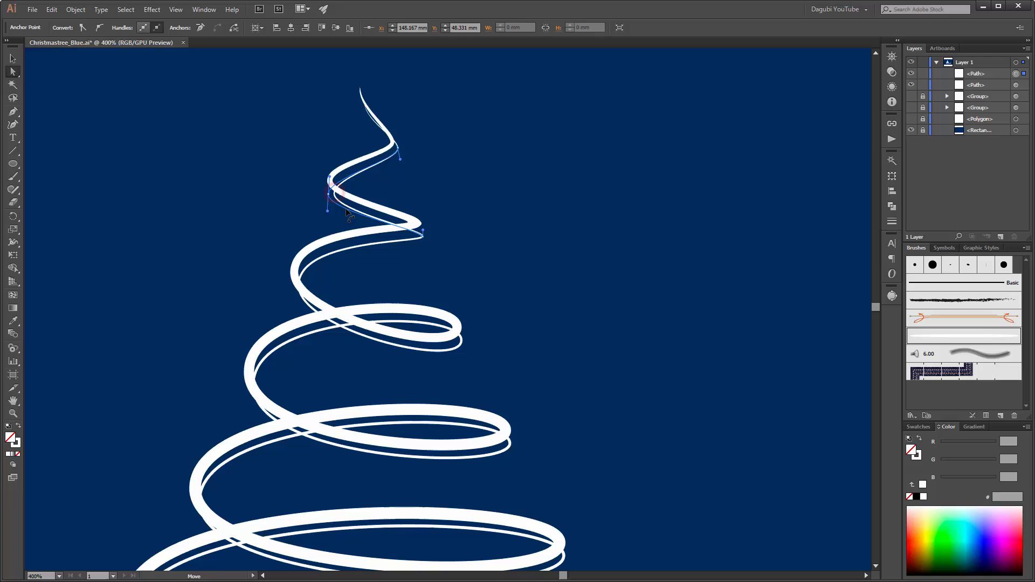
{"action": "left_click", "coordinate": [421, 235]}
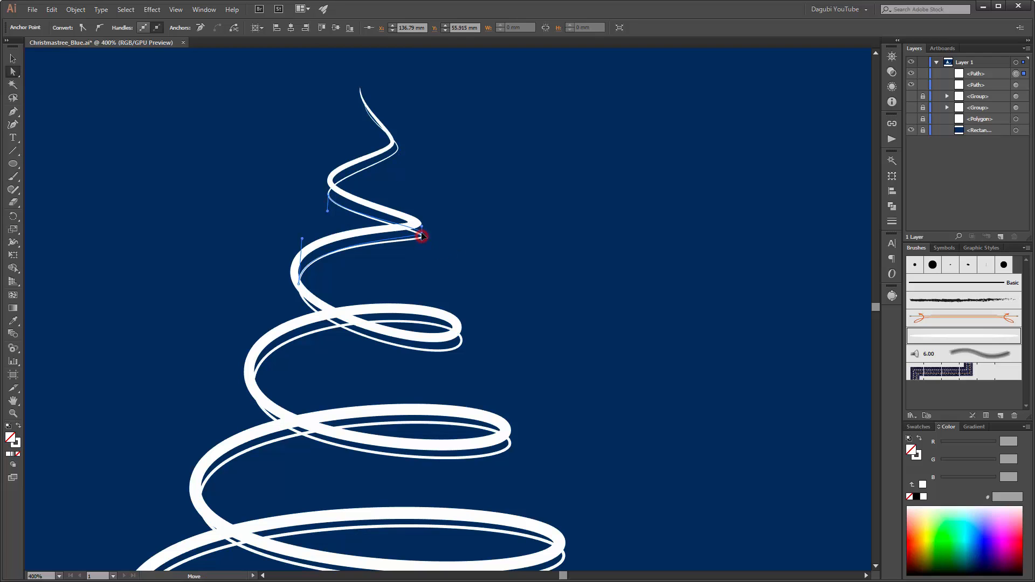
{"action": "left_click", "coordinate": [461, 341]}
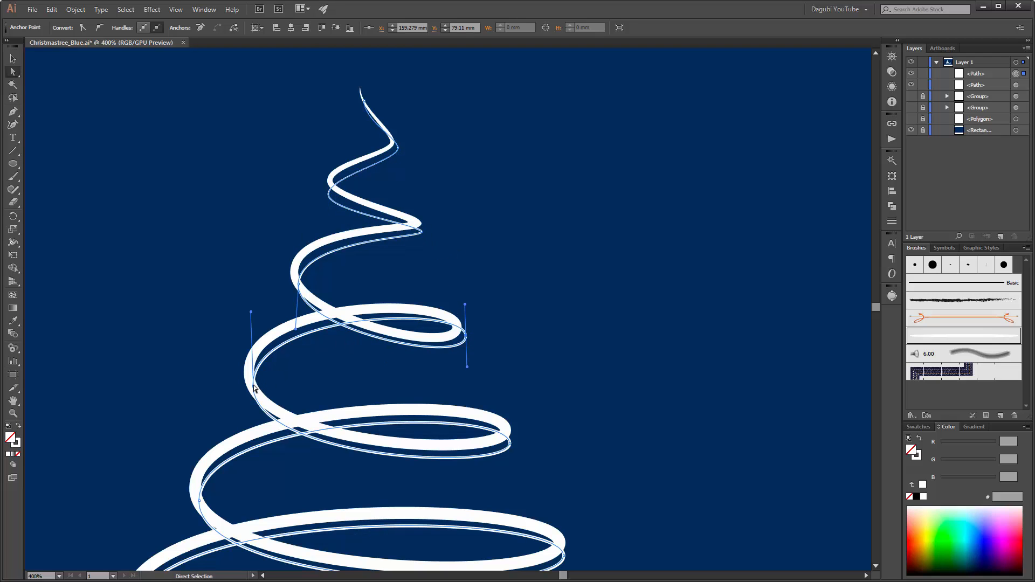
Widen the thin copy's middle loops, placing successive anchors near X 122.1, Y 87.8; X 168, Y 96; and X 112.9, Y 104.6 mm with a shorter lower handle
{"action": "left_click_drag", "start_coordinate": [253, 387], "coordinate": [239, 387]}
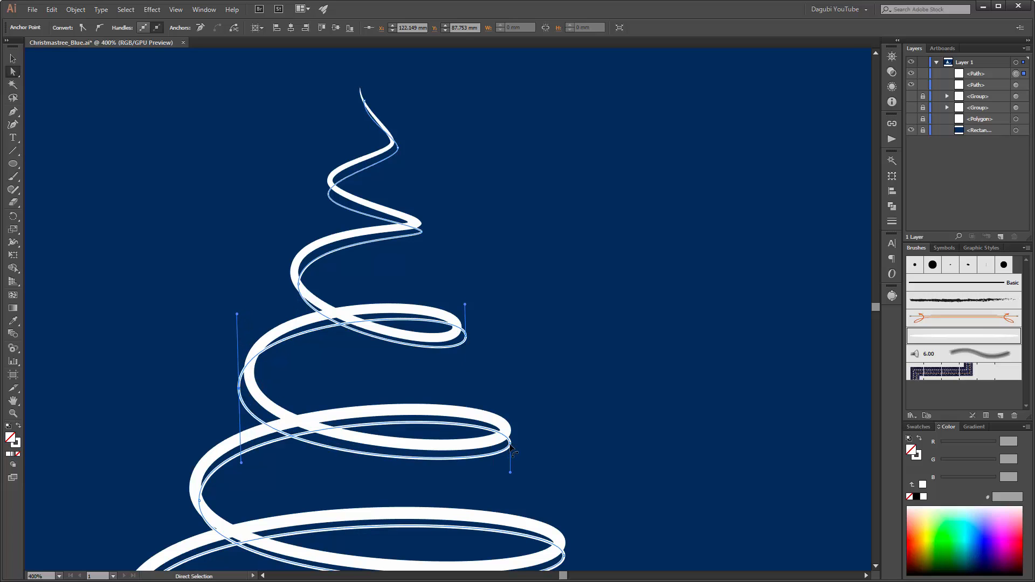
{"action": "left_click_drag", "start_coordinate": [510, 444], "coordinate": [507, 472]}
{"action": "left_click_drag", "start_coordinate": [430, 467], "coordinate": [466, 287]}
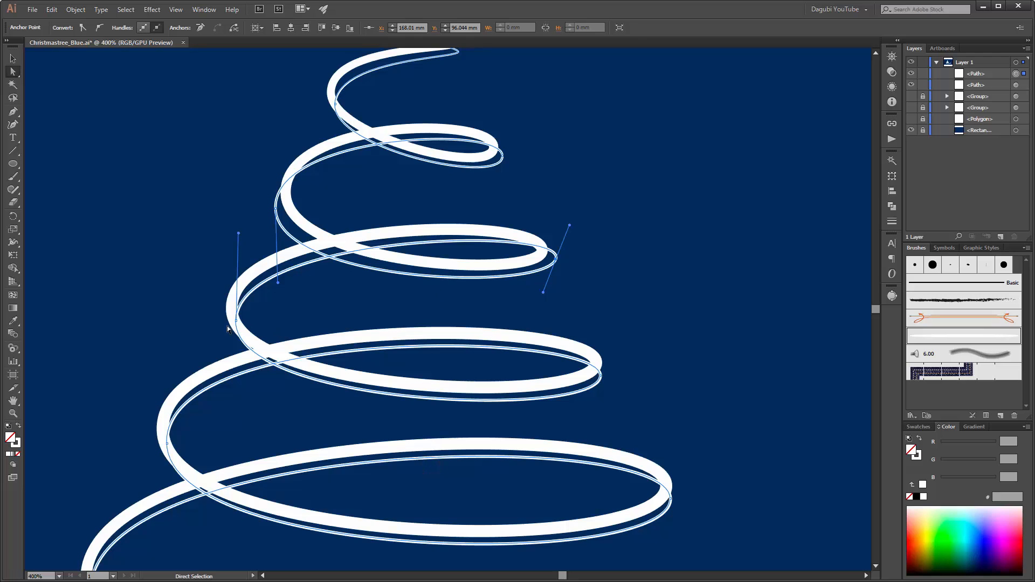
{"action": "left_click_drag", "start_coordinate": [236, 320], "coordinate": [218, 312]}
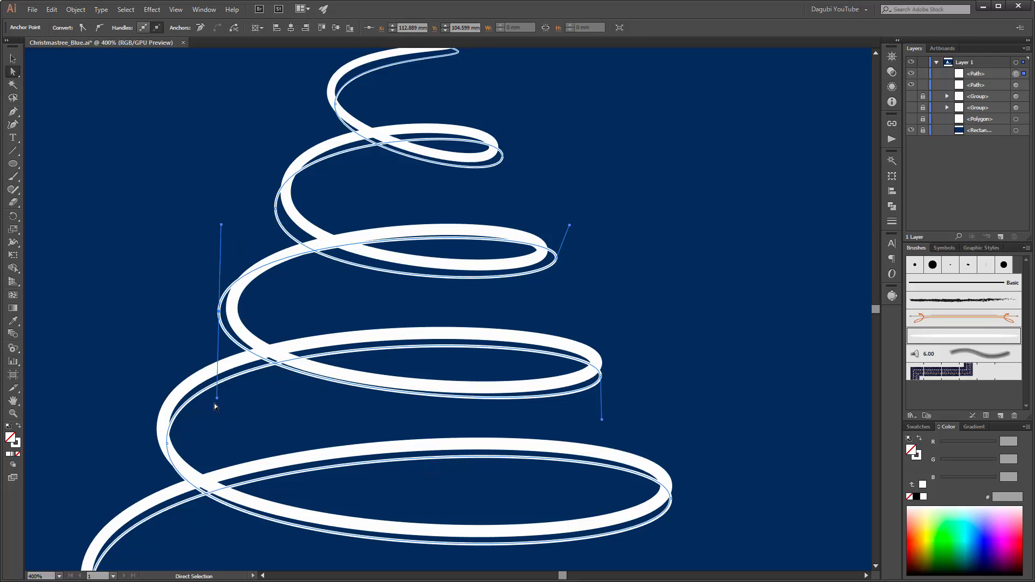
{"action": "left_click_drag", "start_coordinate": [217, 398], "coordinate": [221, 388]}
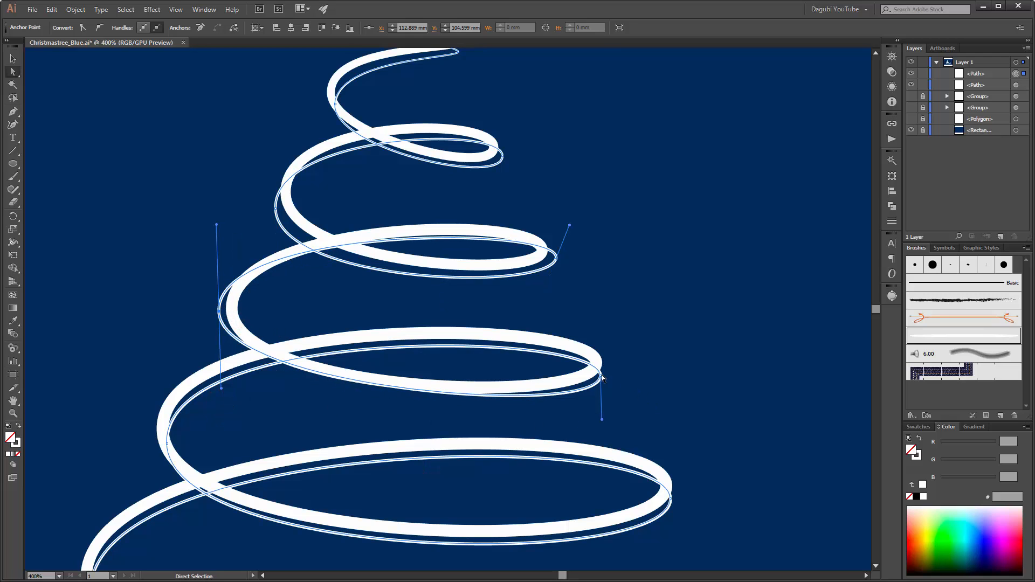
Move the right anchors of the thin copy's two lowest closed loops to about X 177.6, Y 113.3 mm and X 189, Y 134.9 mm
{"action": "left_click_drag", "start_coordinate": [602, 377], "coordinate": [616, 366]}
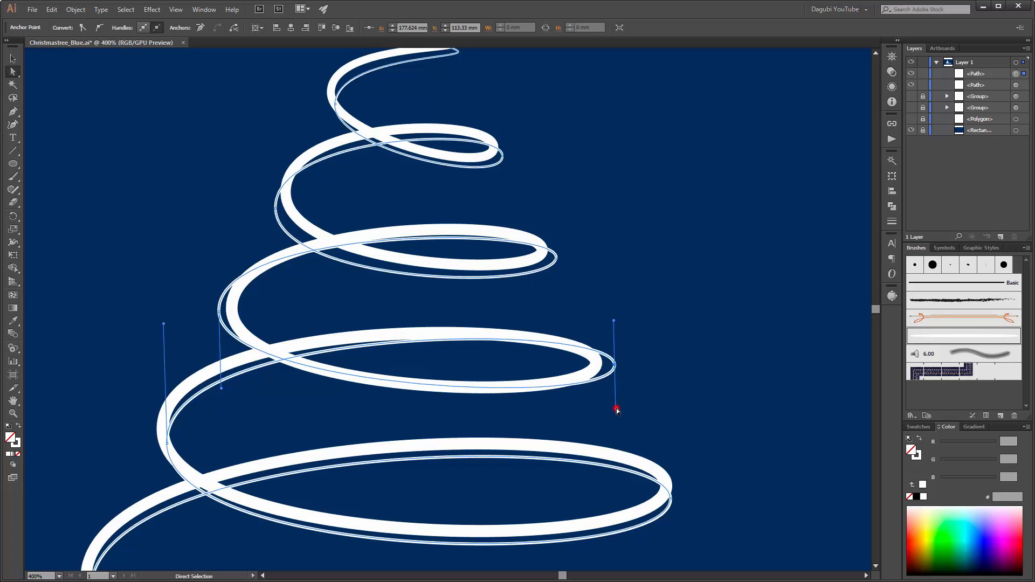
{"action": "left_click_drag", "start_coordinate": [617, 408], "coordinate": [615, 421]}
{"action": "scroll", "coordinate": [550, 432], "scroll_direction": "down", "scroll_amount": 3}
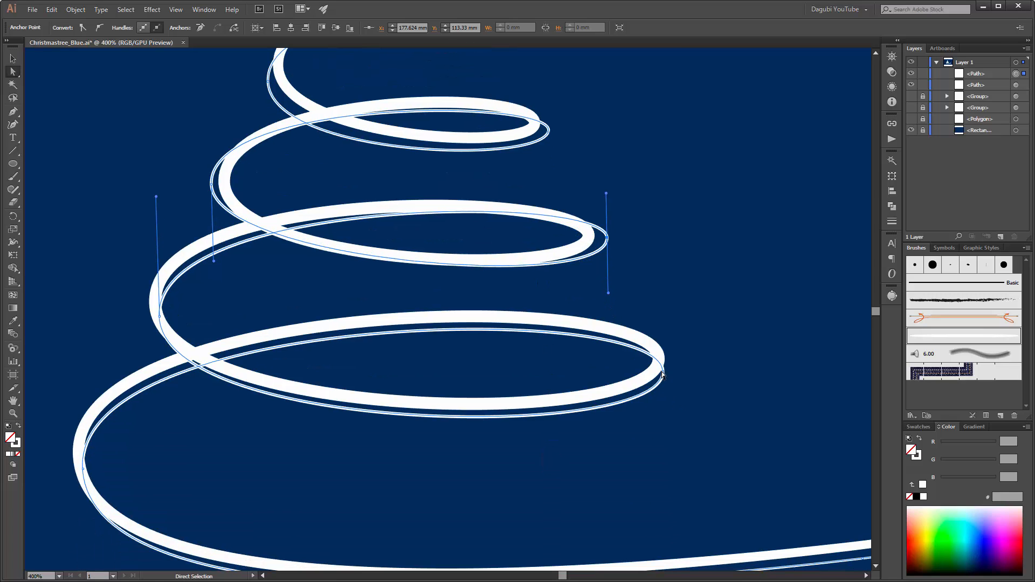
{"action": "left_click_drag", "start_coordinate": [663, 373], "coordinate": [676, 370]}
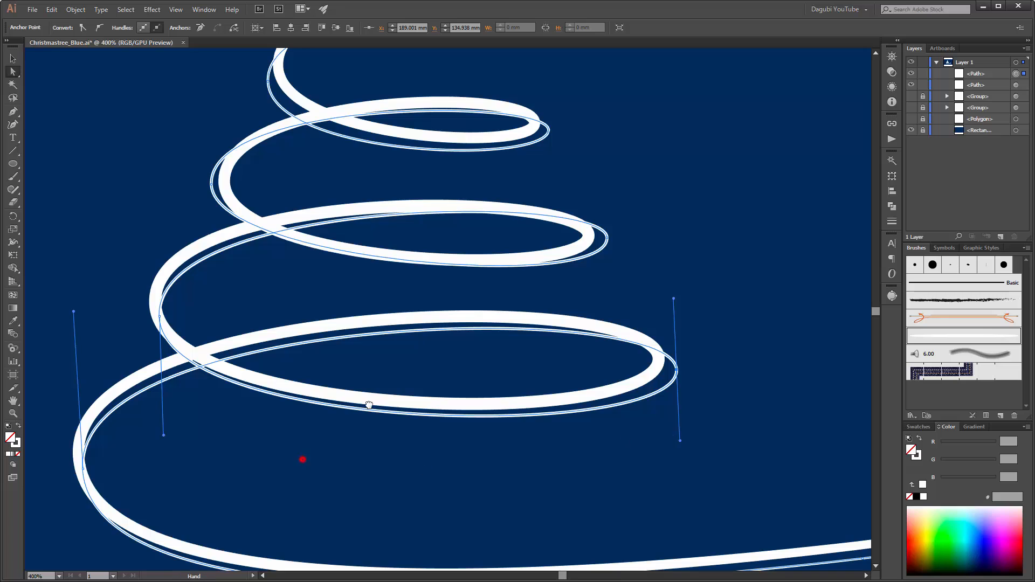
Move the thin copy's lowest left anchor outward past the thick stroke and angle its lower handle inward
{"action": "left_click_drag", "start_coordinate": [369, 405], "coordinate": [490, 316]}
{"action": "left_click_drag", "start_coordinate": [205, 381], "coordinate": [187, 384]}
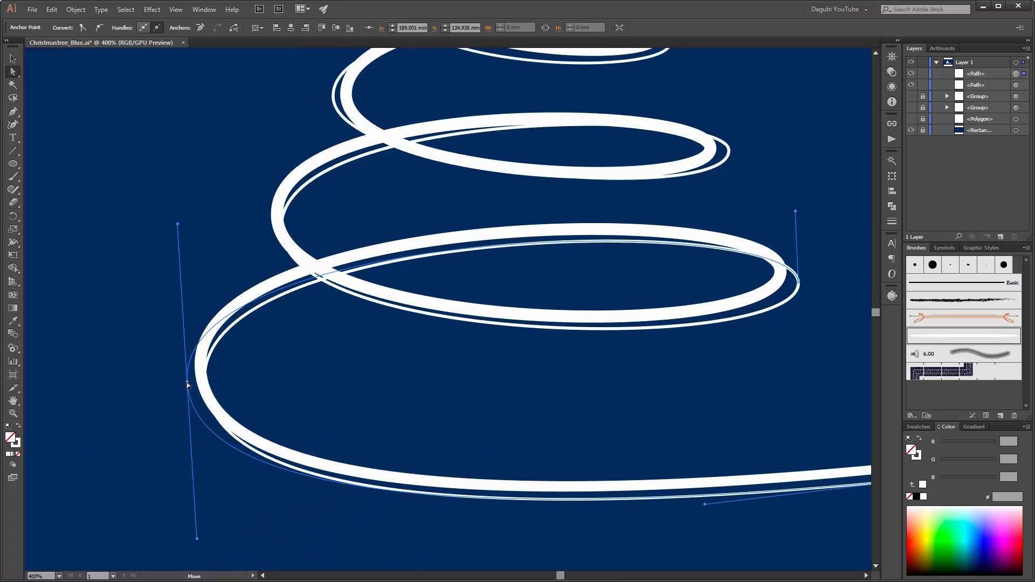
{"action": "left_click_drag", "start_coordinate": [198, 539], "coordinate": [225, 531]}
Move the thin copy's tail end anchor to about X 263.4 mm, Y 122.3 mm and angle its handle down and outward
{"action": "left_click_drag", "start_coordinate": [633, 471], "coordinate": [257, 349]}
{"action": "left_click_drag", "start_coordinate": [736, 220], "coordinate": [332, 338]}
{"action": "left_click_drag", "start_coordinate": [517, 254], "coordinate": [601, 321]}
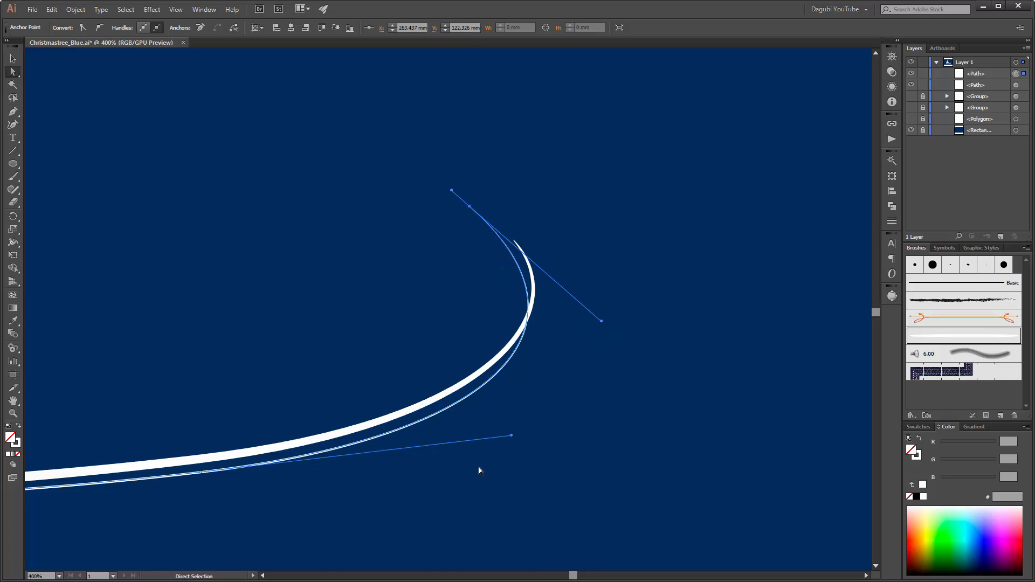
Compare the whole tree with and without the original thick path by toggling that path's visibility
{"action": "left_click_drag", "start_coordinate": [248, 351], "coordinate": [462, 323]}
{"action": "scroll", "coordinate": [462, 323], "scroll_direction": "down", "scroll_amount": 3}
{"action": "left_click_drag", "start_coordinate": [395, 185], "coordinate": [456, 326]}
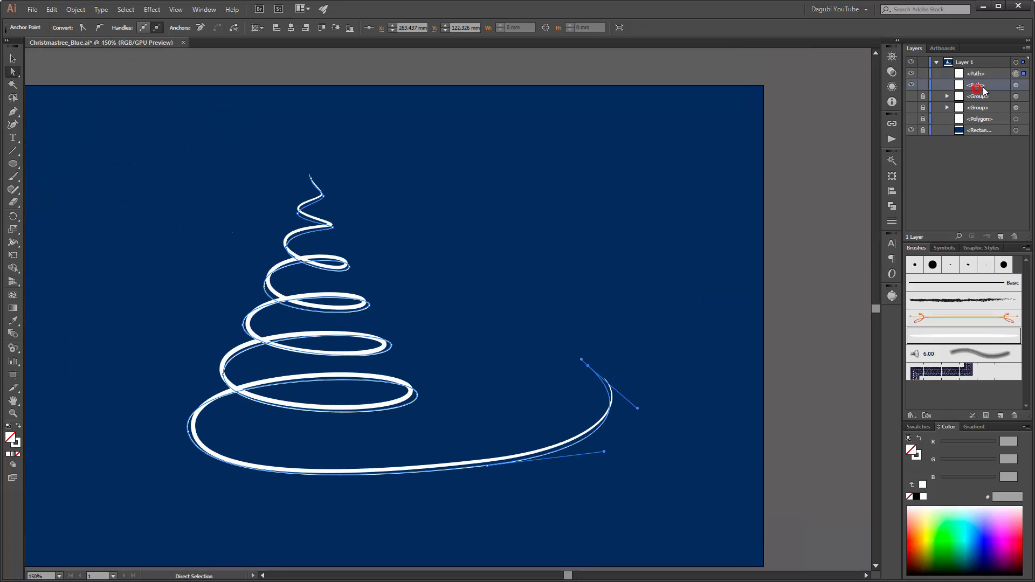
{"action": "left_click", "coordinate": [912, 85]}
{"action": "left_click", "coordinate": [912, 85]}
{"action": "left_click", "coordinate": [912, 85]}
{"action": "left_click", "coordinate": [911, 85]}
Duplicate the original thick path and lock the thin copy and the lowest path, leaving the middle path unlocked
{"action": "left_click_drag", "start_coordinate": [1004, 87], "coordinate": [1001, 236]}
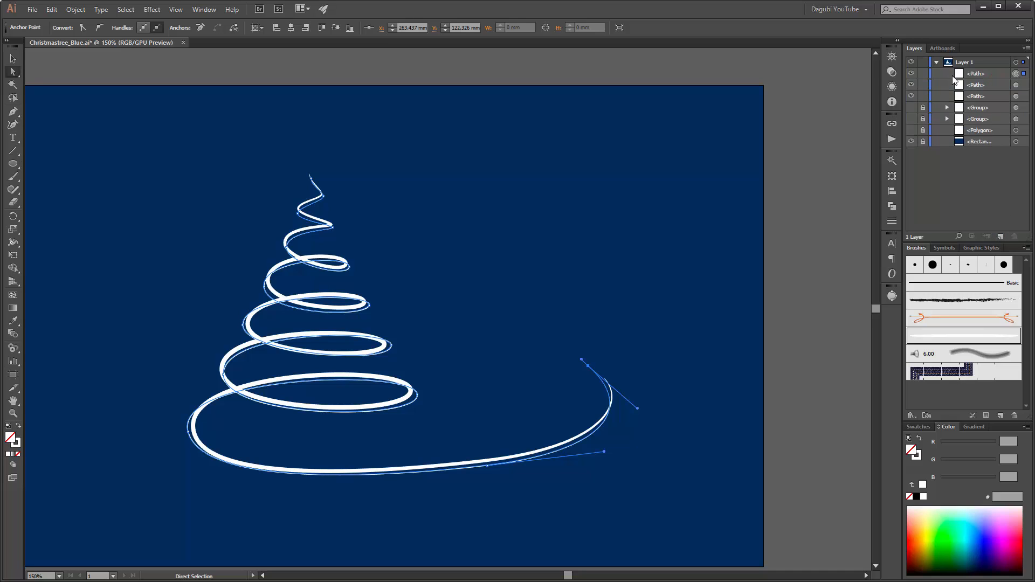
{"action": "left_click", "coordinate": [923, 74]}
{"action": "left_click", "coordinate": [922, 96]}
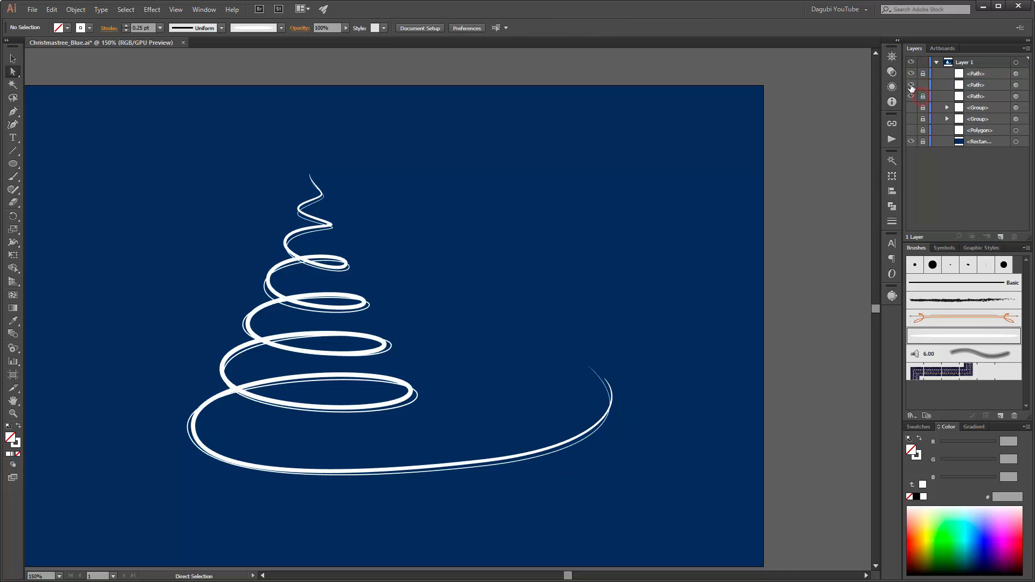
Nudge the unlocked middle path down and left to about X 181.1 mm, Y 105.5 mm, and set its stroke weight to 0.5 pt
{"action": "left_click", "coordinate": [997, 86]}
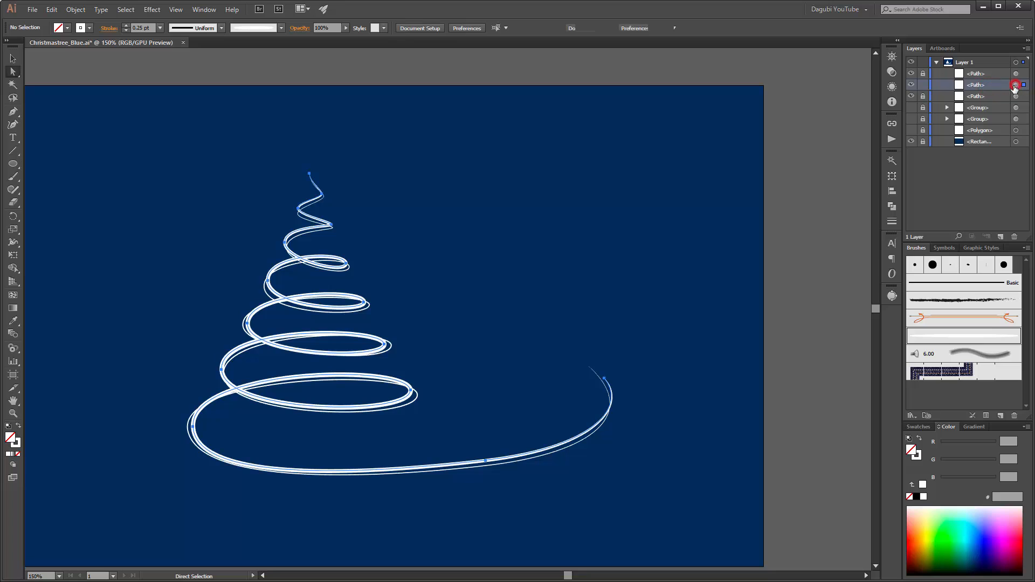
{"action": "key", "text": "Down"}
{"action": "key", "text": "Down"}
{"action": "key", "text": "Down"}
{"action": "key", "text": "Down"}
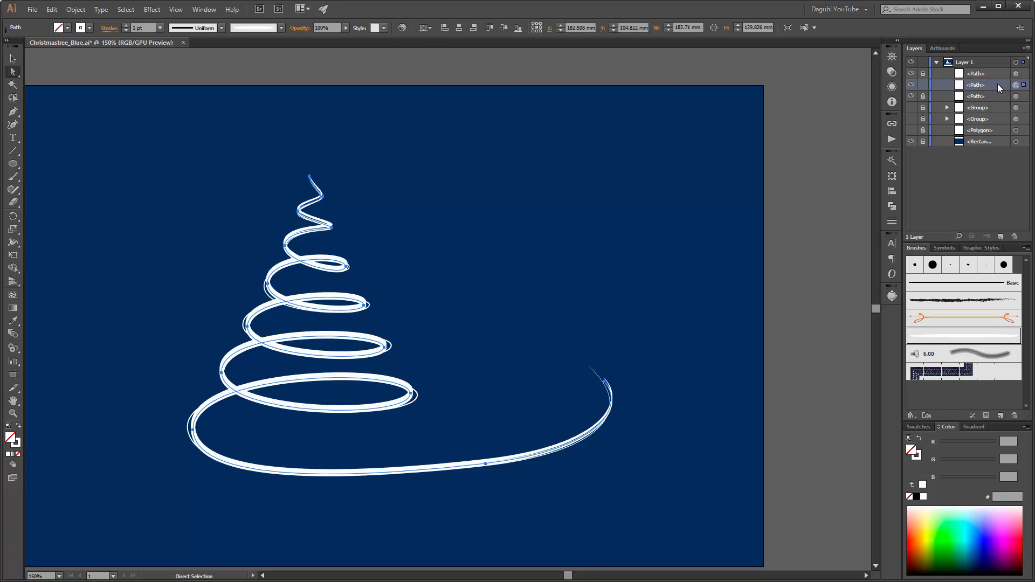
{"action": "key", "text": "Left"}
{"action": "key", "text": "Down"}
{"action": "key", "text": "Down"}
{"action": "key", "text": "Left"}
{"action": "key", "text": "Left"}
{"action": "key", "text": "Left"}
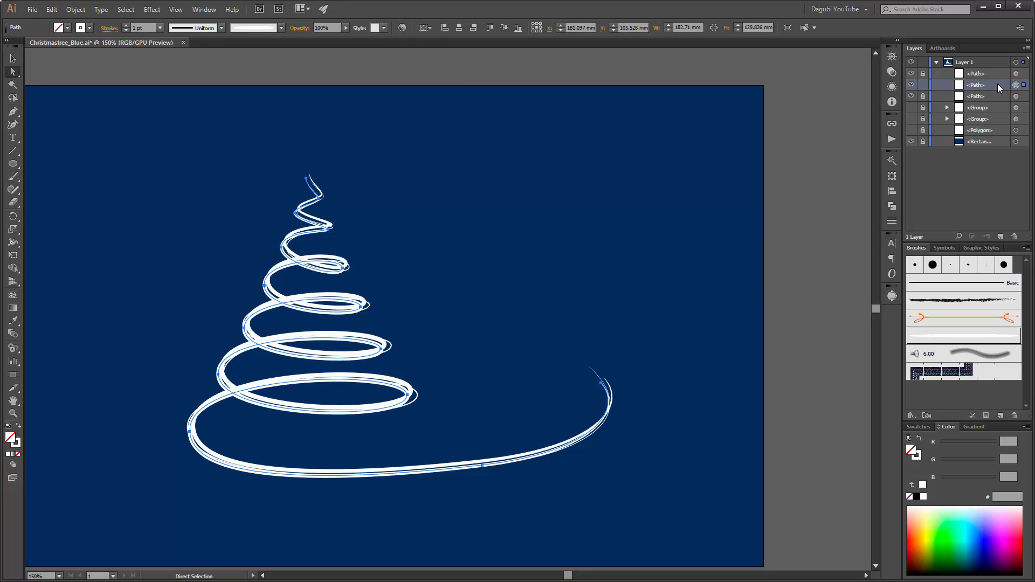
{"action": "left_click", "coordinate": [125, 30]}
{"action": "left_click", "coordinate": [125, 30]}
Reposition the 0.5 pt path's tip and first two turns near X 140.6, Y 40.6; X 149, Y 47.4; and X 135.8, Y 53.8 mm, tilting the last handle
{"action": "scroll", "coordinate": [312, 241], "scroll_direction": "up", "scroll_amount": 5}
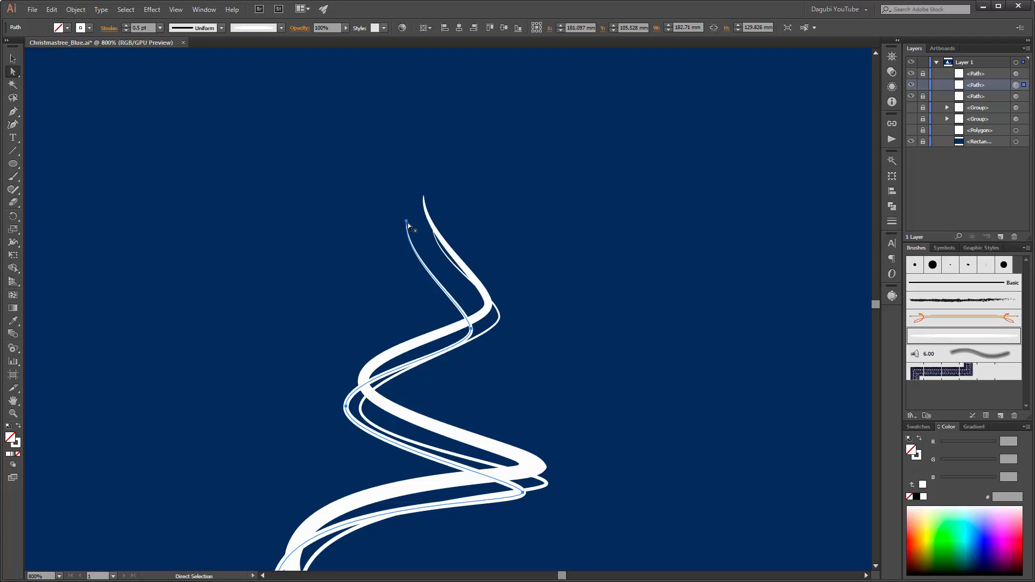
{"action": "left_click_drag", "start_coordinate": [406, 222], "coordinate": [425, 212]}
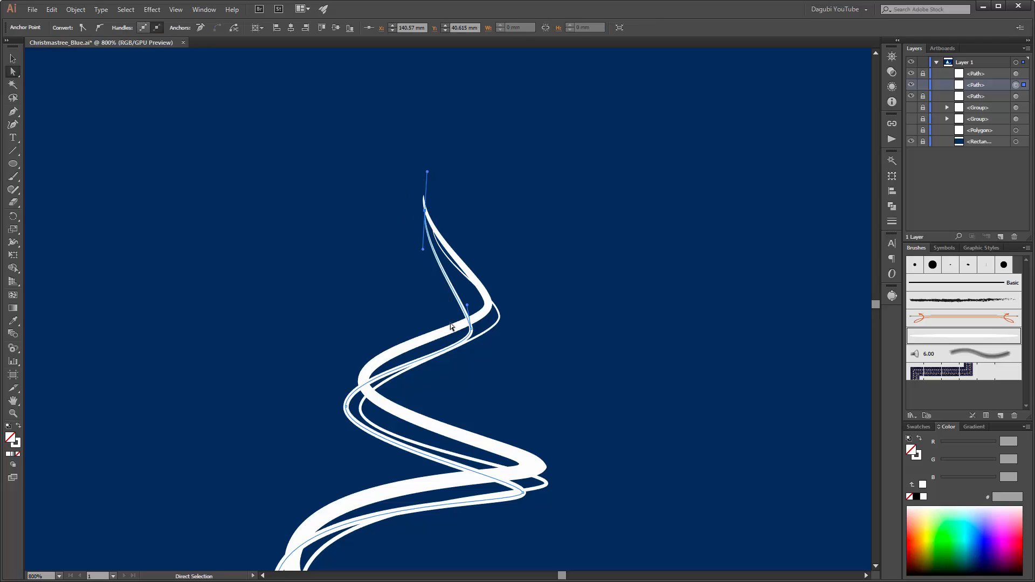
{"action": "left_click", "coordinate": [471, 328]}
{"action": "mouse_move", "coordinate": [472, 330]}
{"action": "left_mouse_down"}
{"action": "mouse_move", "coordinate": [488, 331]}
{"action": "mouse_move", "coordinate": [510, 305]}
{"action": "left_mouse_up"}
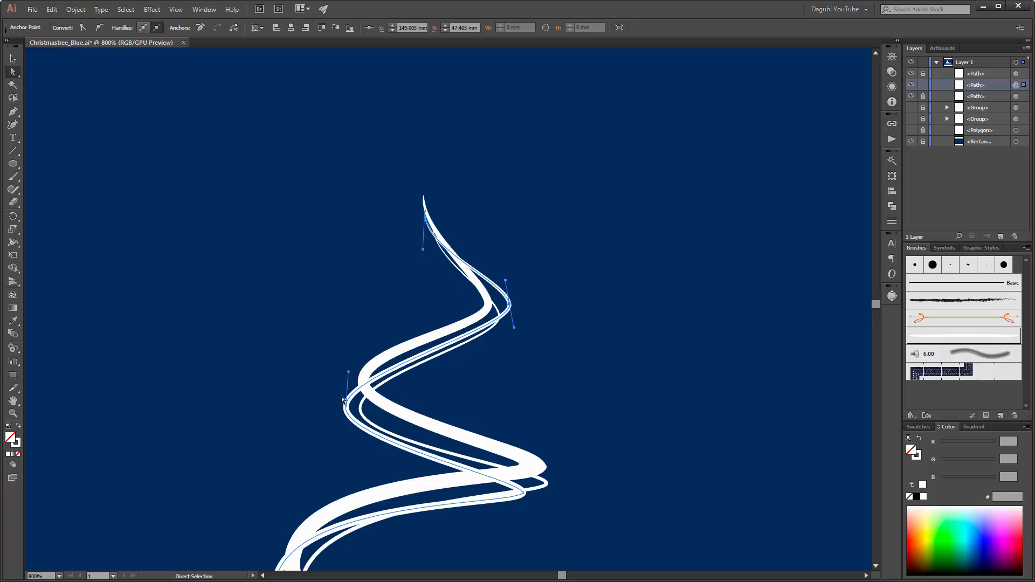
{"action": "mouse_move", "coordinate": [346, 408]}
{"action": "left_mouse_down"}
{"action": "mouse_move", "coordinate": [343, 343]}
{"action": "mouse_move", "coordinate": [374, 359]}
{"action": "left_mouse_up"}
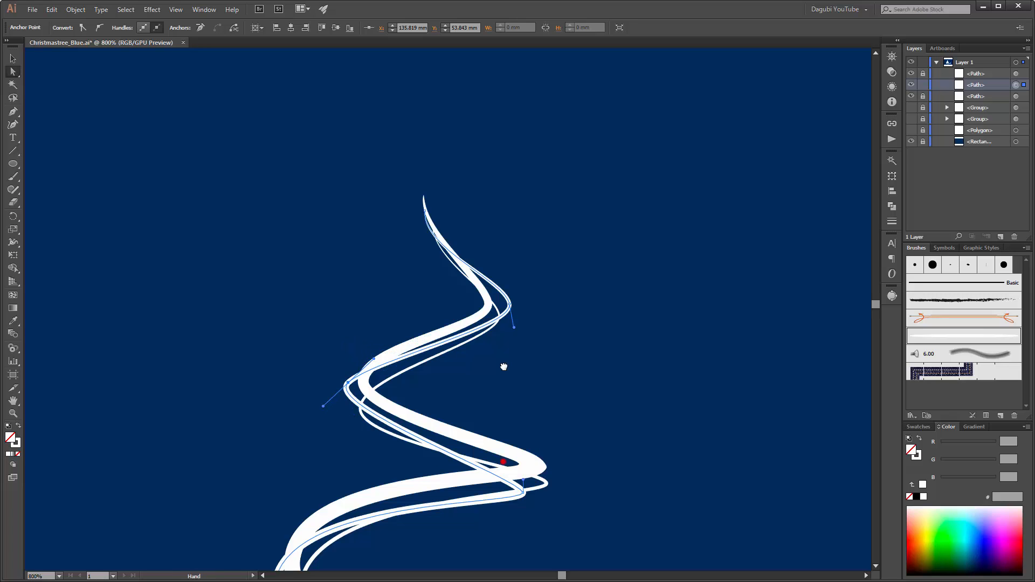
Move the 0.5 pt path's second right turn to about X 153, Y 61.3 mm and the following left anchor to X 128.9, Y 69.1 mm
{"action": "scroll", "coordinate": [504, 365], "scroll_direction": "down", "scroll_amount": 5}
{"action": "mouse_move", "coordinate": [517, 261]}
{"action": "left_mouse_down"}
{"action": "mouse_move", "coordinate": [550, 251]}
{"action": "mouse_move", "coordinate": [556, 295]}
{"action": "left_mouse_up"}
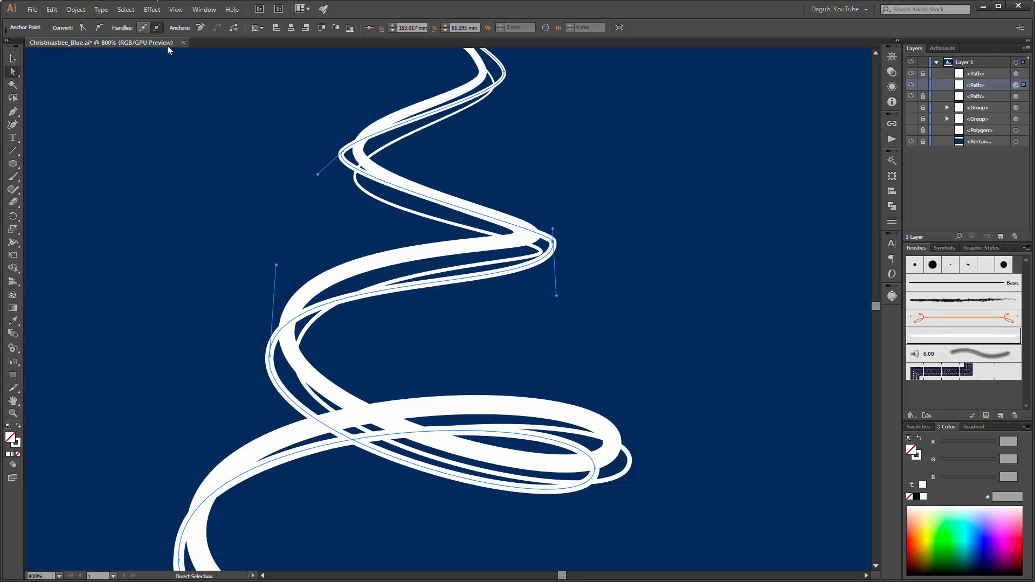
{"action": "left_click_drag", "start_coordinate": [432, 361], "coordinate": [477, 244]}
{"action": "left_click", "coordinate": [315, 239]}
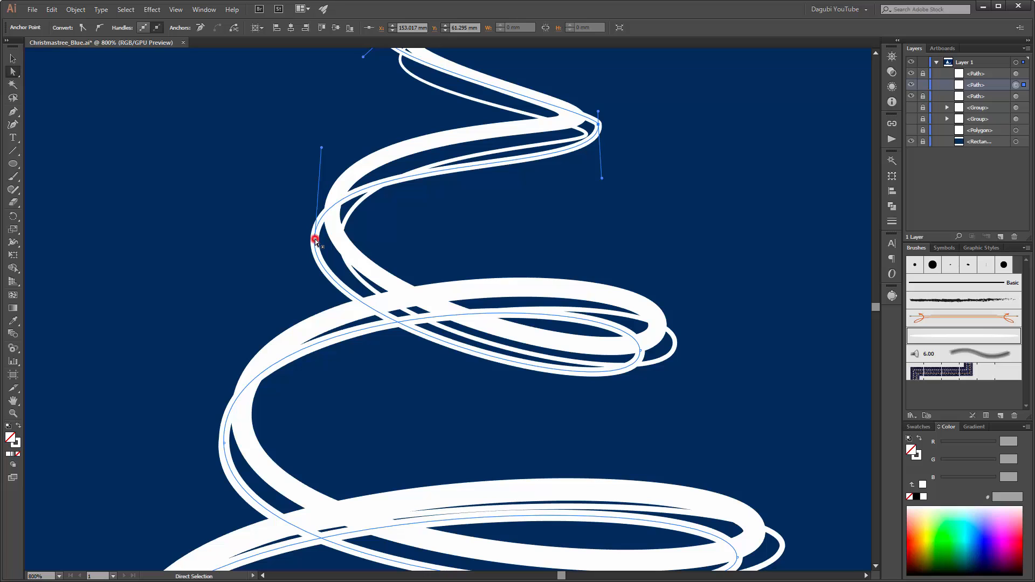
{"action": "left_click_drag", "start_coordinate": [314, 239], "coordinate": [304, 220]}
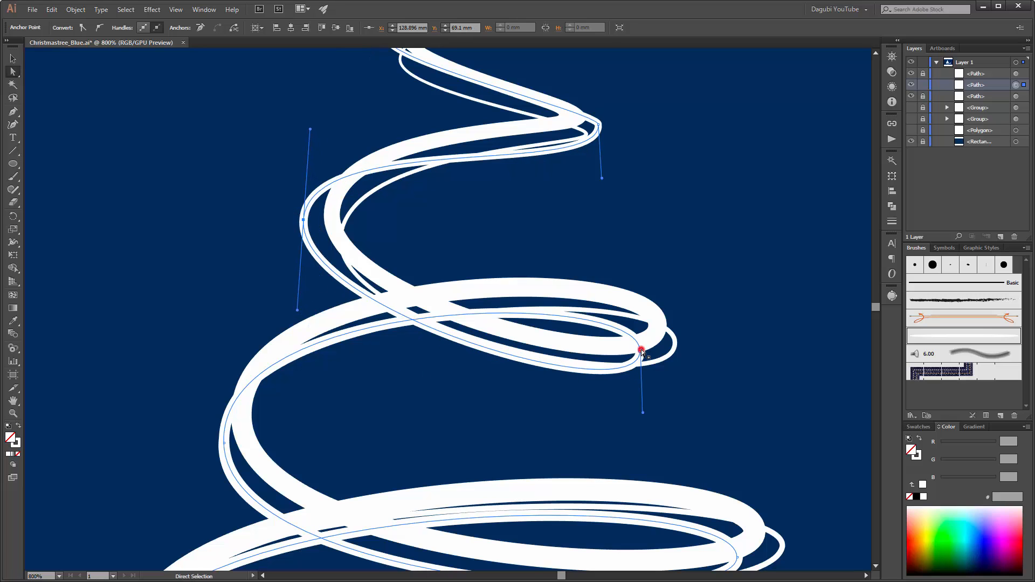
Extend the 0.5 pt path's top loop right to about X 161, Y 79.2 mm with a longer lower handle, and the next loop to X 167.3, Y 98.3 mm
{"action": "left_click_drag", "start_coordinate": [642, 351], "coordinate": [697, 343]}
{"action": "left_click_drag", "start_coordinate": [700, 406], "coordinate": [701, 435]}
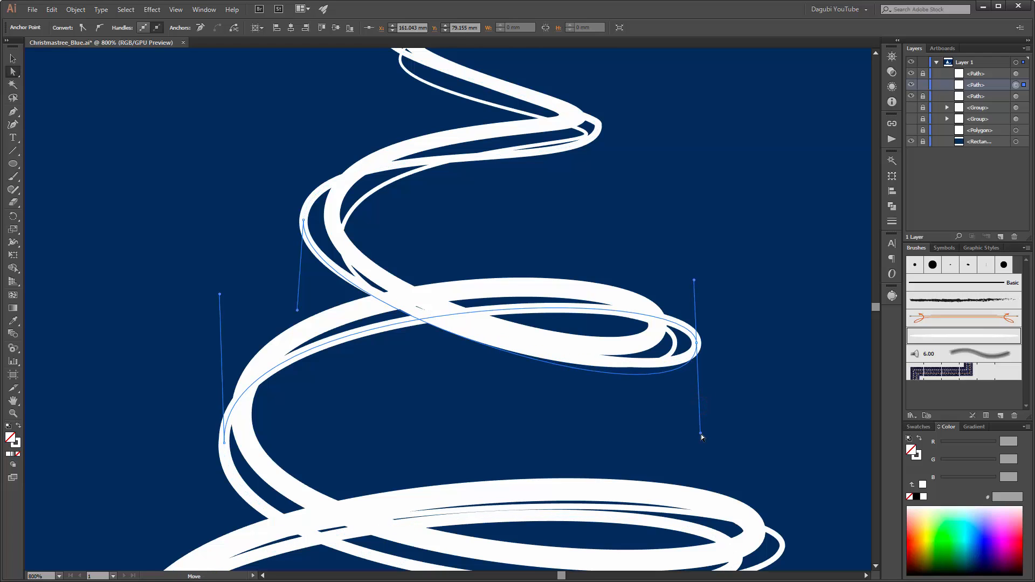
{"action": "left_click_drag", "start_coordinate": [593, 423], "coordinate": [501, 237]}
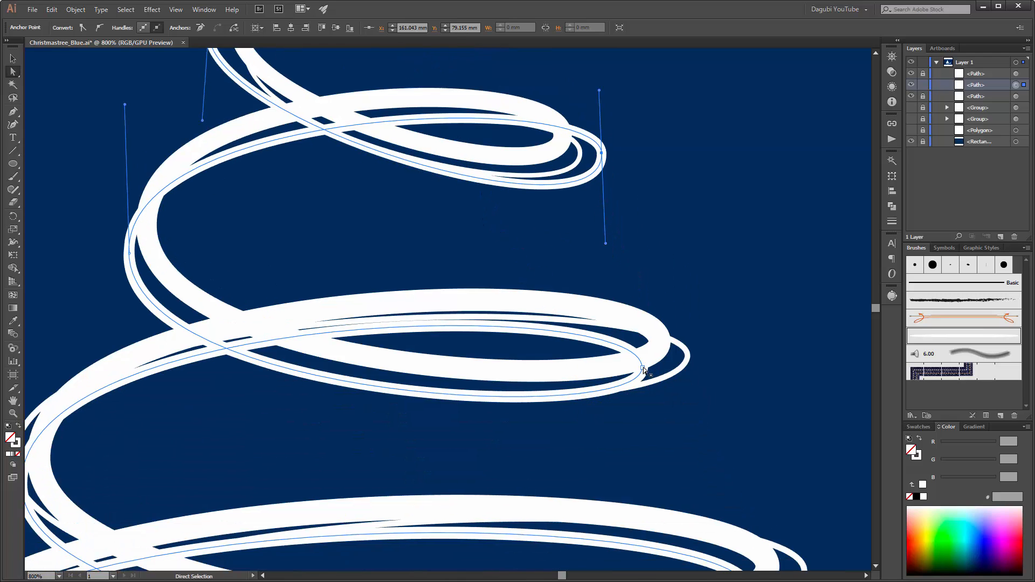
{"action": "left_click_drag", "start_coordinate": [643, 367], "coordinate": [674, 385]}
{"action": "left_click_drag", "start_coordinate": [678, 388], "coordinate": [678, 388]}
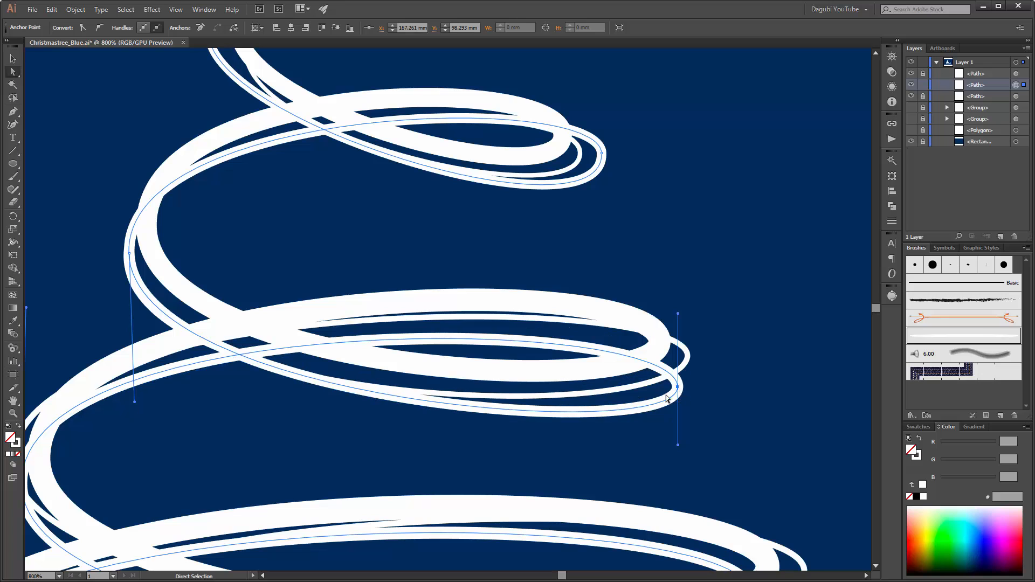
Move the second loop's left anchor to about X 121.2, Y 85.4 mm and its right anchor to X 168, Y 98.2 mm, shortening the right anchor's lower handle
{"action": "left_click_drag", "start_coordinate": [425, 308], "coordinate": [578, 251]}
{"action": "left_click_drag", "start_coordinate": [285, 201], "coordinate": [271, 280]}
{"action": "left_click_drag", "start_coordinate": [655, 263], "coordinate": [366, 197]}
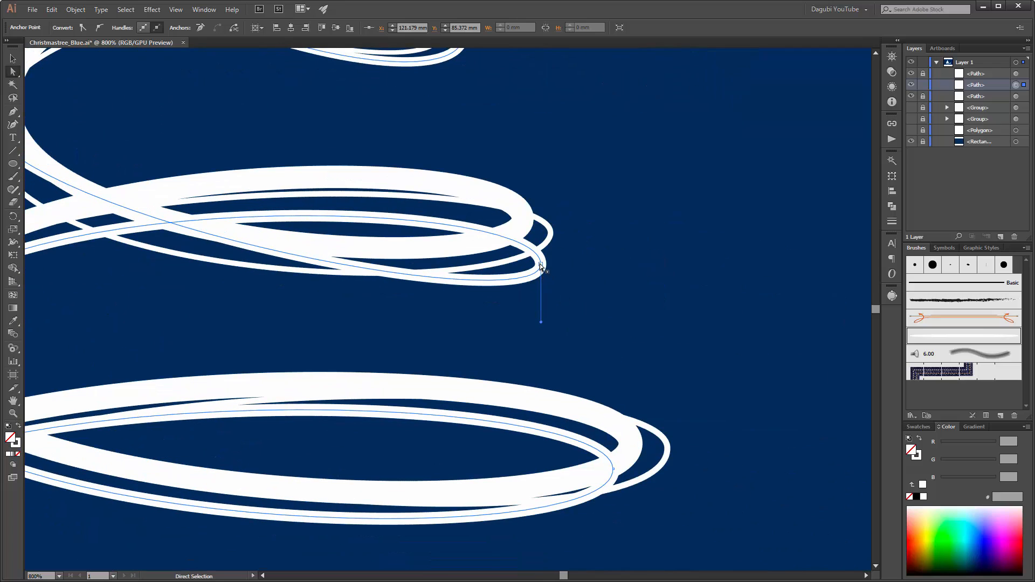
{"action": "left_click_drag", "start_coordinate": [541, 265], "coordinate": [550, 264]}
{"action": "left_click_drag", "start_coordinate": [550, 322], "coordinate": [551, 316]}
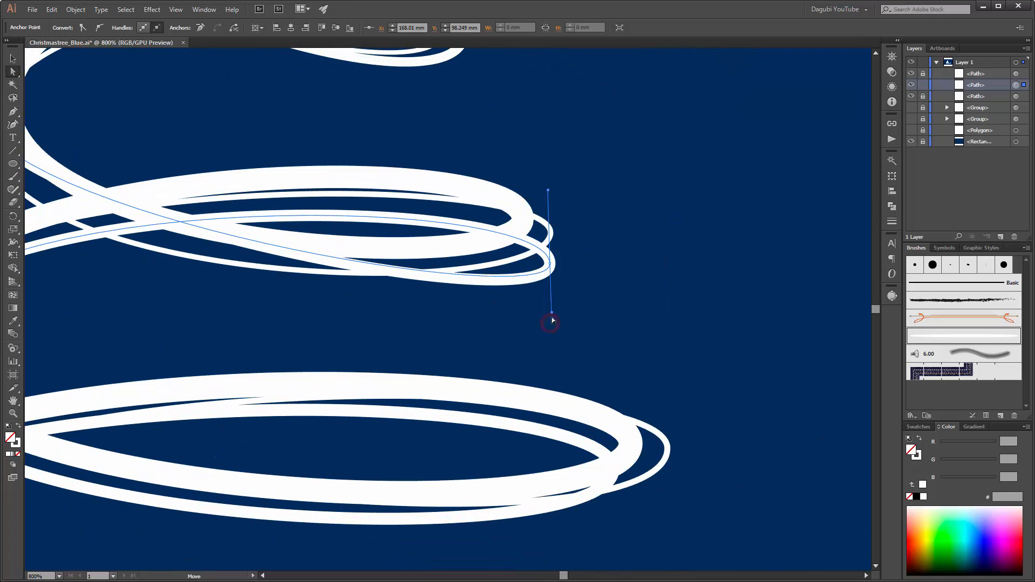
Move the 0.5 pt path's third-loop left anchor to about X 112, Y 105.2 mm and shorten both of its handles
{"action": "left_click_drag", "start_coordinate": [462, 388], "coordinate": [654, 337]}
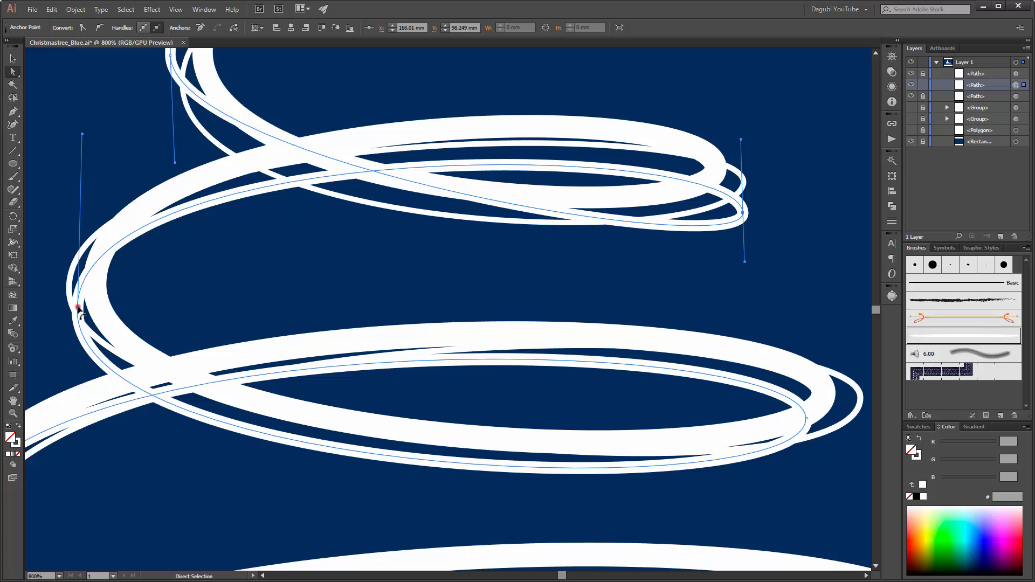
{"action": "left_click_drag", "start_coordinate": [78, 311], "coordinate": [58, 299]}
{"action": "key", "text": "ctrl+z"}
{"action": "left_click", "coordinate": [78, 309]}
{"action": "left_click_drag", "start_coordinate": [64, 125], "coordinate": [51, 179]}
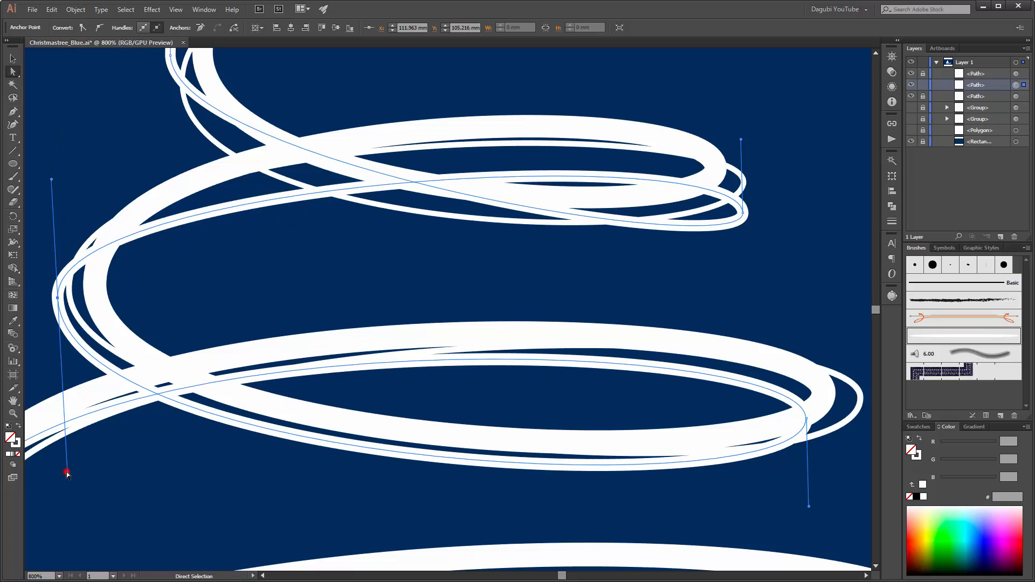
{"action": "left_click_drag", "start_coordinate": [67, 472], "coordinate": [67, 452]}
Move the third loop's right anchor to about X 176.4, Y 114.3 mm and adjust the fourth loop's left and right anchors outward
{"action": "left_click_drag", "start_coordinate": [453, 420], "coordinate": [309, 274]}
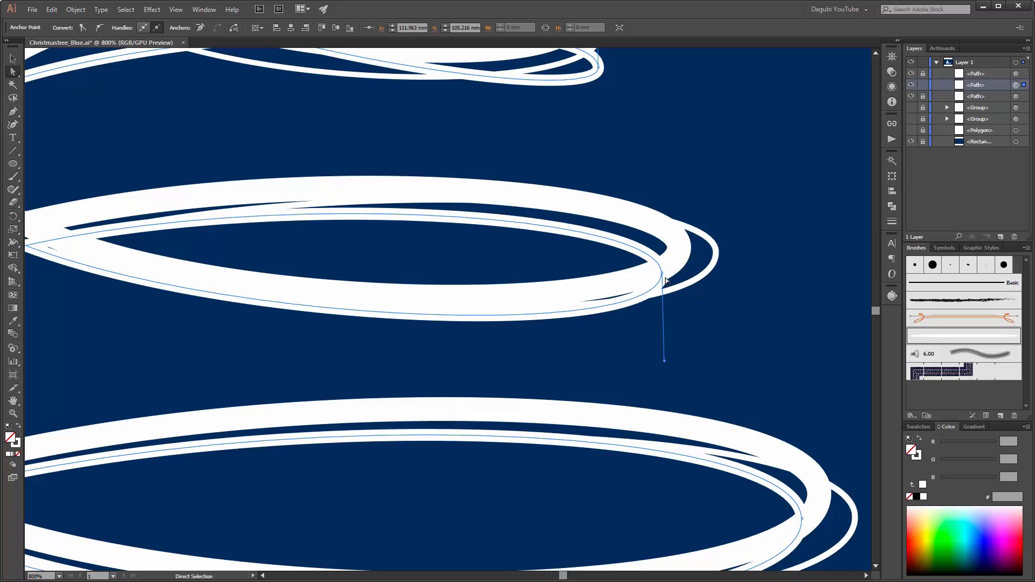
{"action": "left_click_drag", "start_coordinate": [663, 276], "coordinate": [702, 266]}
{"action": "left_click_drag", "start_coordinate": [246, 397], "coordinate": [506, 306]}
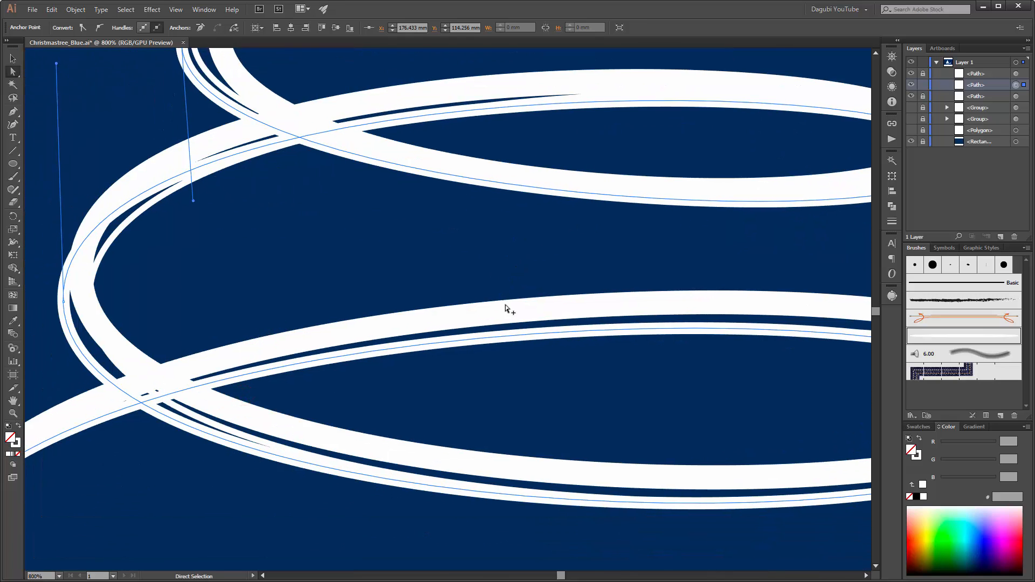
{"action": "scroll", "coordinate": [506, 317], "scroll_direction": "down", "scroll_amount": 2}
{"action": "left_click_drag", "start_coordinate": [284, 308], "coordinate": [279, 312]}
{"action": "left_click_drag", "start_coordinate": [284, 431], "coordinate": [283, 412]}
{"action": "left_click_drag", "start_coordinate": [788, 363], "coordinate": [823, 376]}
Reshape the 0.5 pt path's base, placing its leftmost anchor near X 87.8, Y 152.6 mm and the bottom curve's anchor near X 217.5, Y 168.4 mm
{"action": "left_click_drag", "start_coordinate": [423, 365], "coordinate": [319, 204]}
{"action": "left_click_drag", "start_coordinate": [106, 299], "coordinate": [101, 438]}
{"action": "key", "text": "space"}
{"action": "left_click_drag", "start_coordinate": [544, 296], "coordinate": [329, 287]}
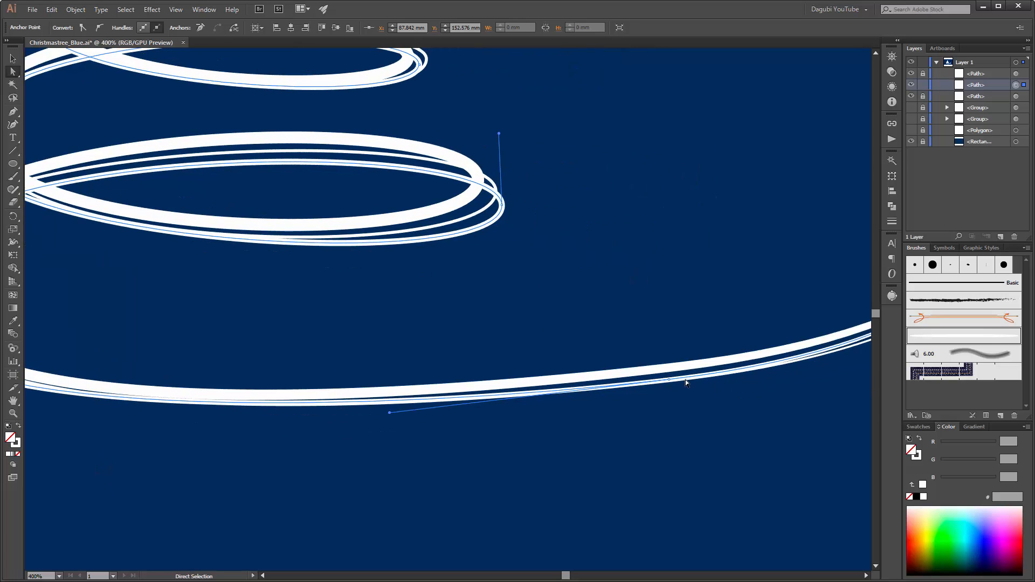
{"action": "left_click_drag", "start_coordinate": [670, 379], "coordinate": [669, 394]}
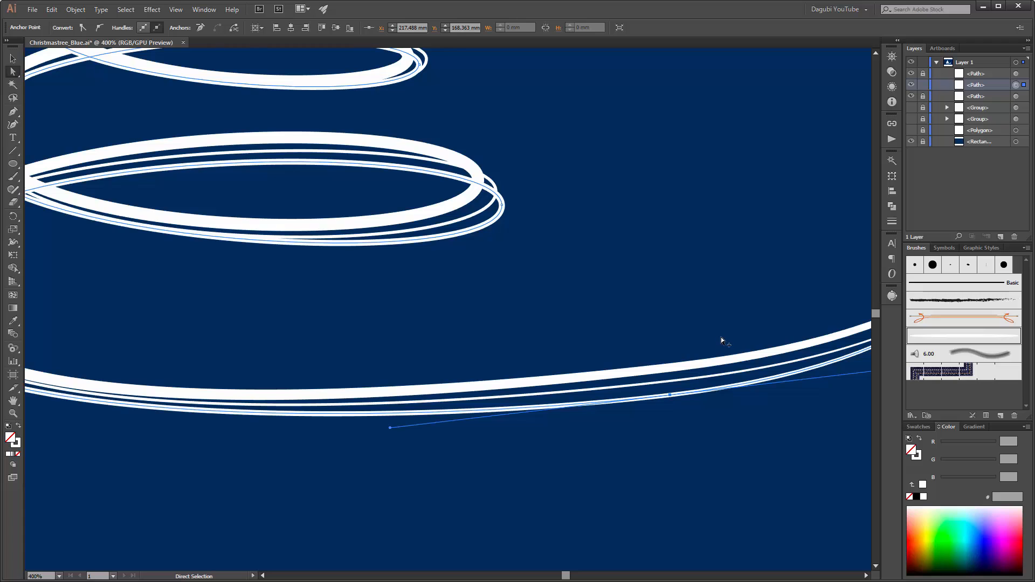
Move the 0.5 pt path's tail end to about X 274.8, Y 129.1 mm and deselect the path
{"action": "scroll", "coordinate": [720, 337], "scroll_direction": "down", "scroll_amount": 1}
{"action": "scroll", "coordinate": [732, 332], "scroll_direction": "down", "scroll_amount": 1}
{"action": "key", "text": "space"}
{"action": "left_click_drag", "start_coordinate": [742, 250], "coordinate": [548, 357]}
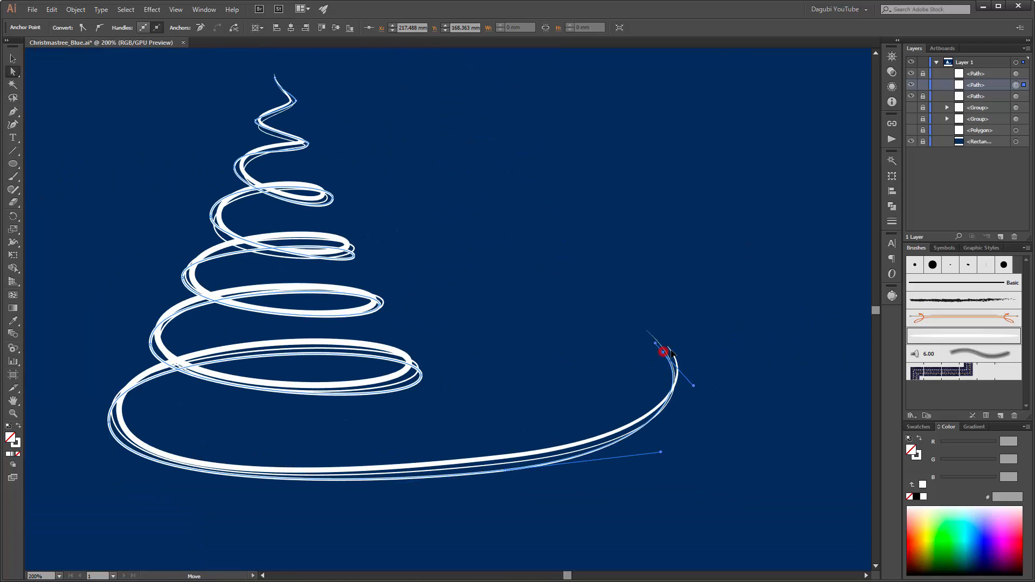
{"action": "left_click_drag", "start_coordinate": [663, 352], "coordinate": [680, 351]}
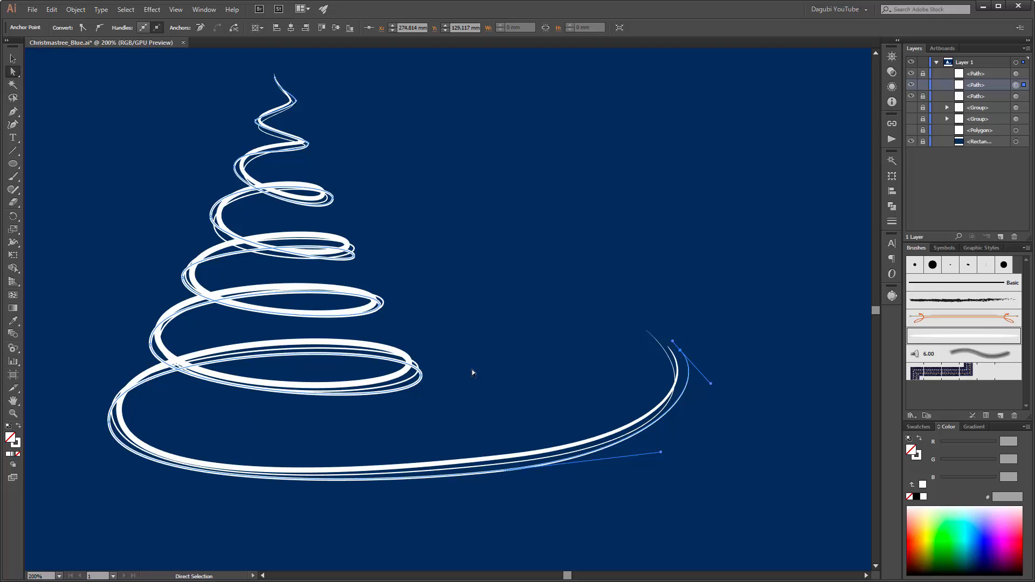
{"action": "left_click", "coordinate": [13, 58]}
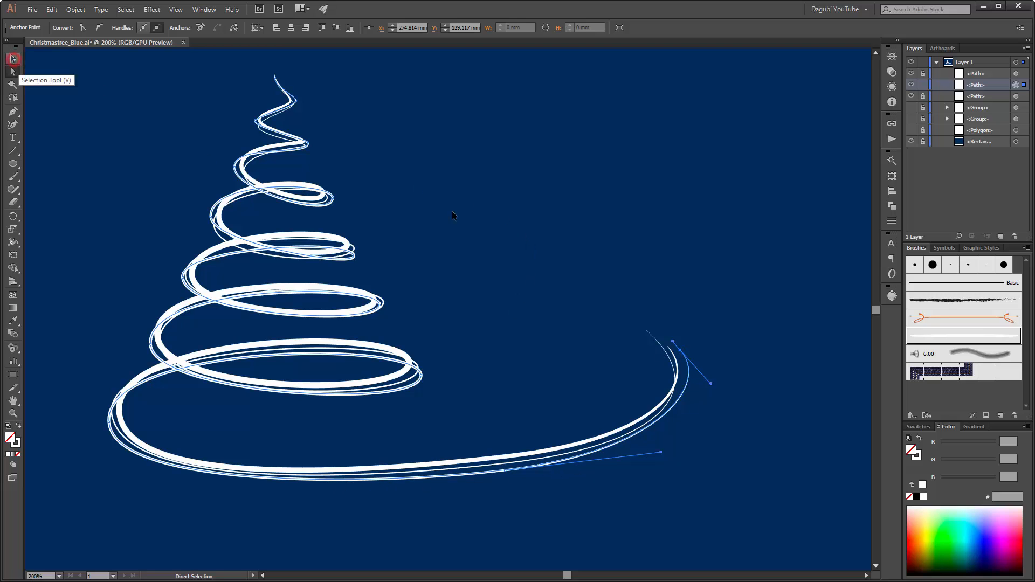
{"action": "left_click", "coordinate": [488, 202]}
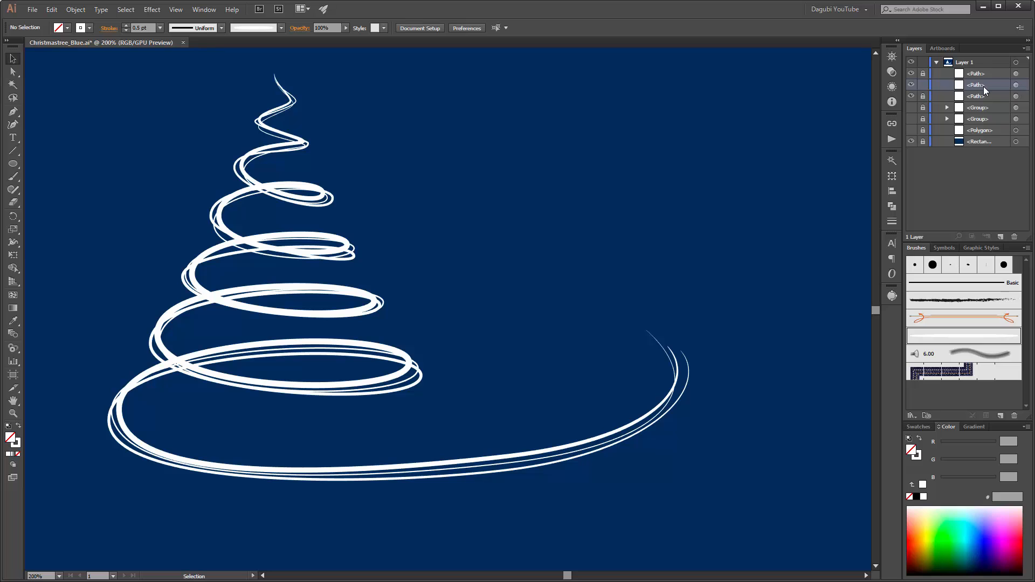
Unlock the topmost path, nudge the second path down to about Y 106.3 mm and set its stroke weight to 0.25 pt
{"action": "left_click", "coordinate": [924, 74]}
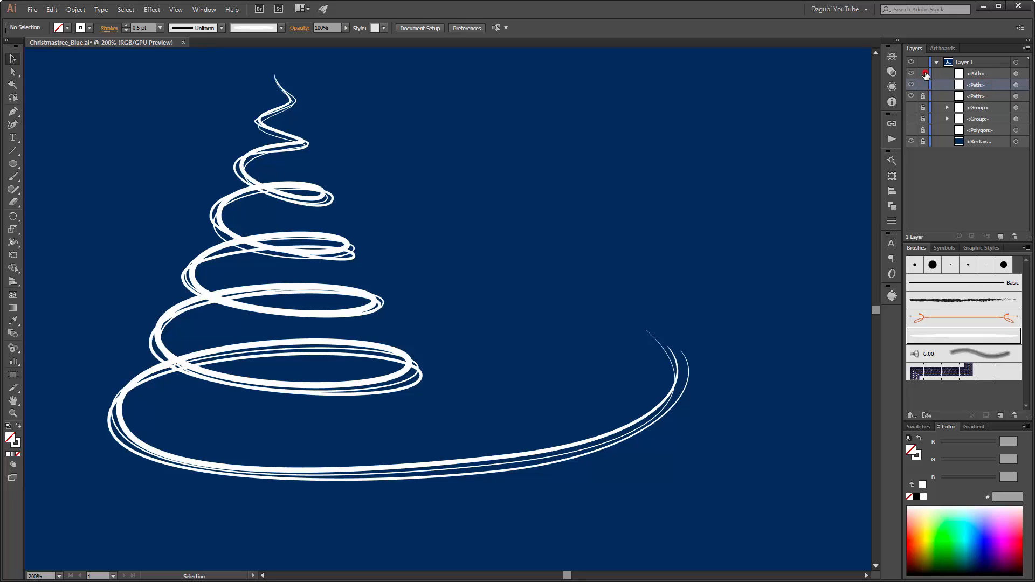
{"action": "left_click", "coordinate": [1017, 85]}
{"action": "key", "text": "Down"}
{"action": "key", "text": "Down"}
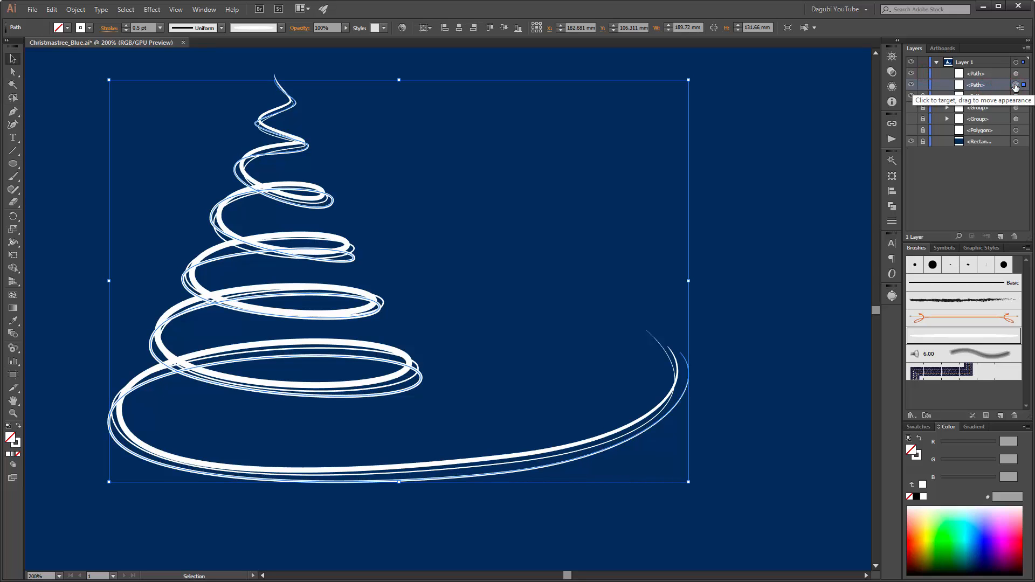
{"action": "left_click", "coordinate": [125, 30]}
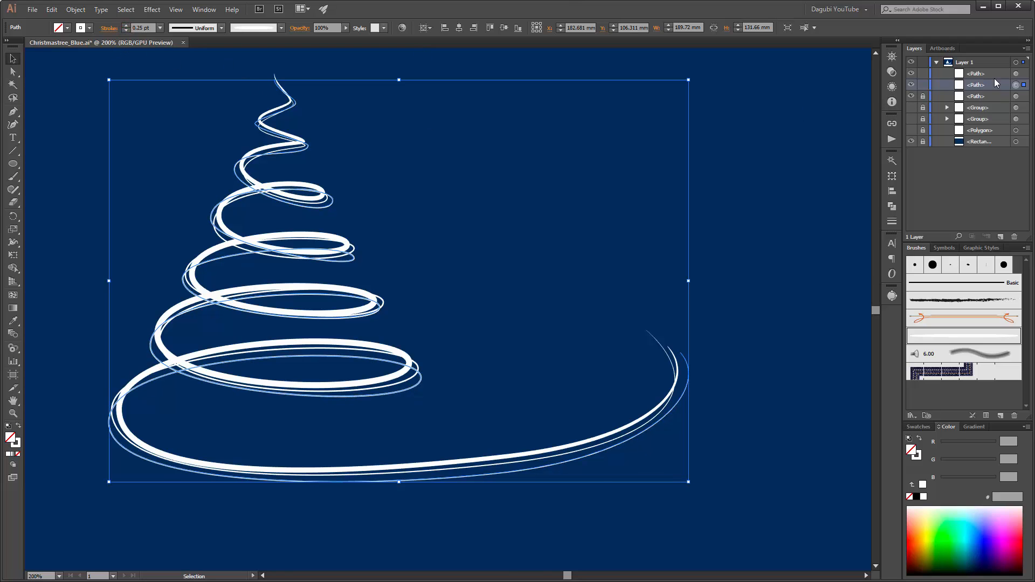
Nudge the topmost thin path down and right to about X 181.9, Y 106.3 mm
{"action": "left_click", "coordinate": [1017, 74]}
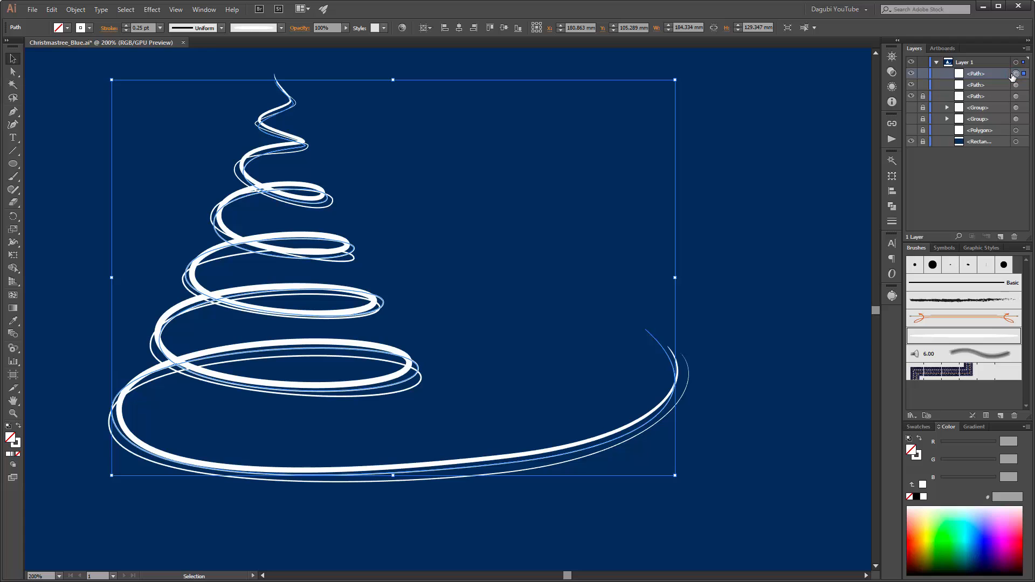
{"action": "key", "text": "Down"}
{"action": "key", "text": "Down"}
{"action": "key", "text": "Down"}
{"action": "key", "text": "Right"}
{"action": "key", "text": "Right"}
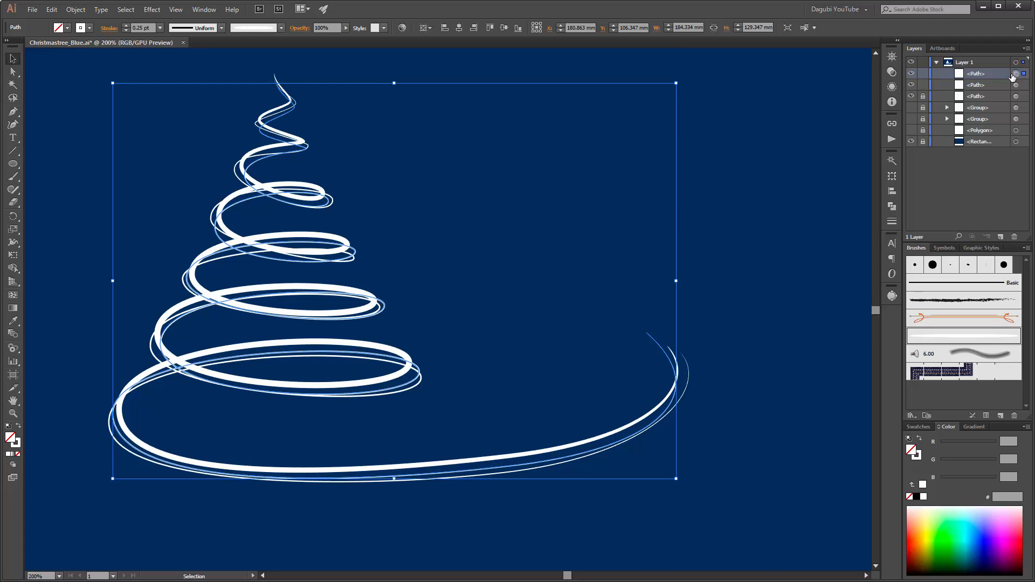
{"action": "key", "text": "Right"}
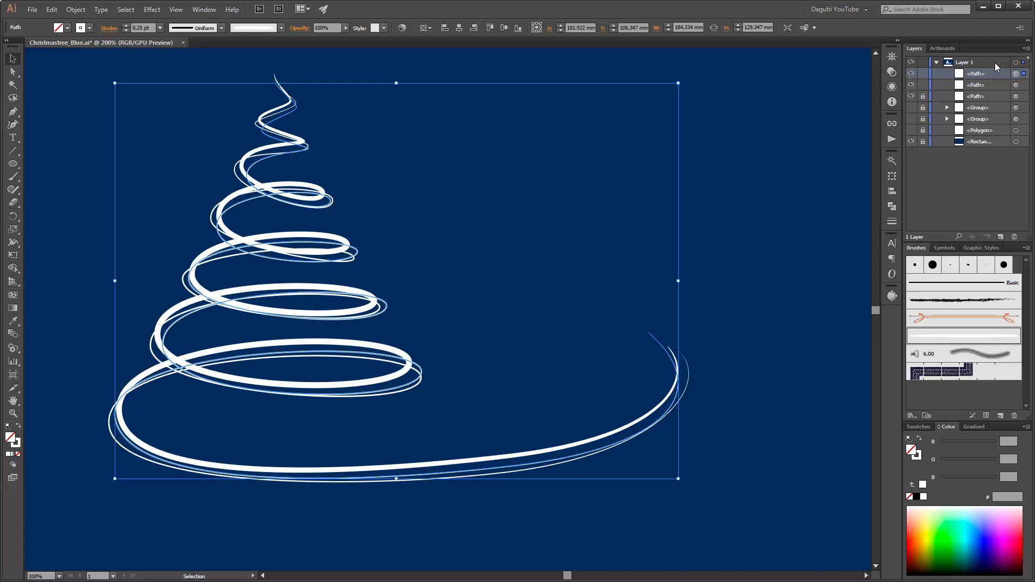
Nudge the second thin path left to about X 181.6 mm and deselect it
{"action": "left_click", "coordinate": [1016, 85]}
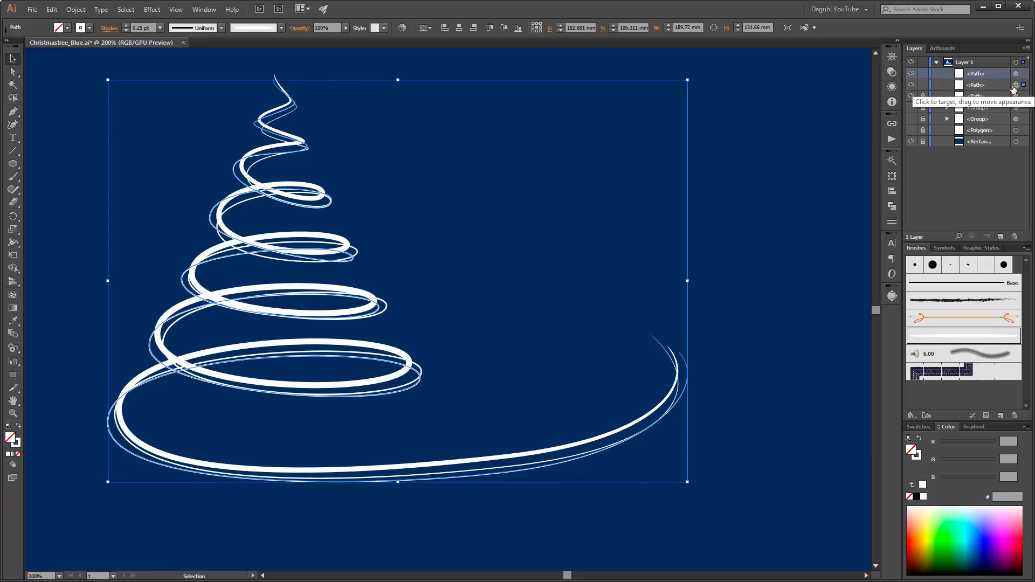
{"action": "key", "text": "Left"}
{"action": "key", "text": "Left"}
{"action": "key", "text": "Left"}
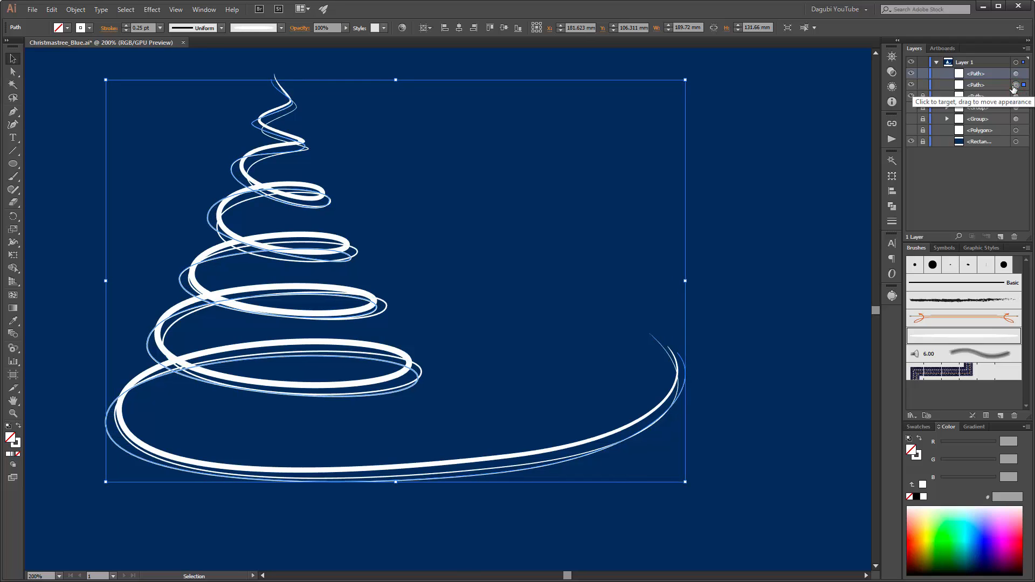
{"action": "left_click", "coordinate": [771, 200]}
Move the upper tips of both thin paths close below the thick path's tip at the tree's peak
{"action": "left_click_drag", "start_coordinate": [579, 253], "coordinate": [634, 277]}
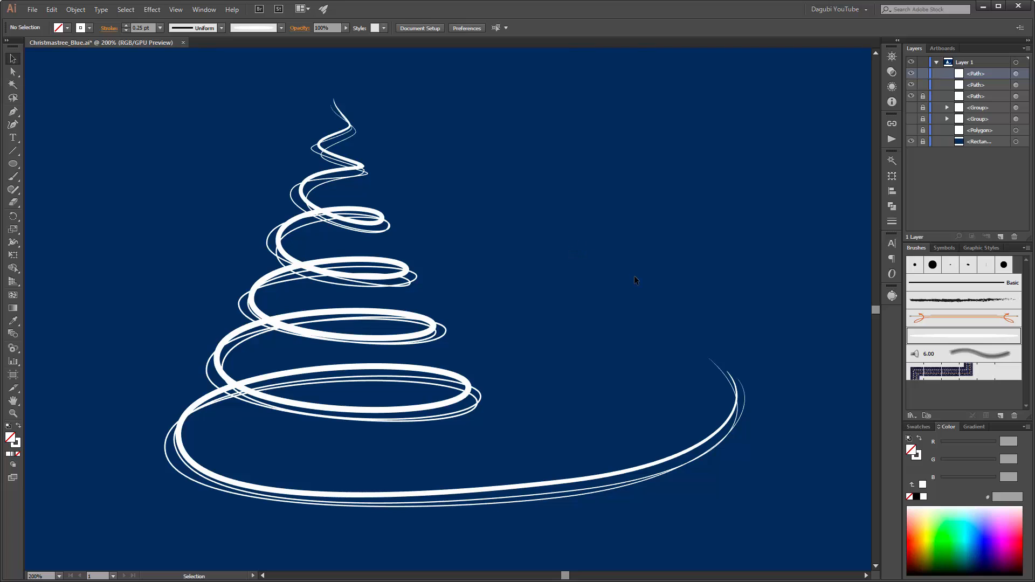
{"action": "scroll", "coordinate": [634, 275], "scroll_direction": "down", "scroll_amount": 1}
{"action": "scroll", "coordinate": [638, 273], "scroll_direction": "up", "scroll_amount": 2}
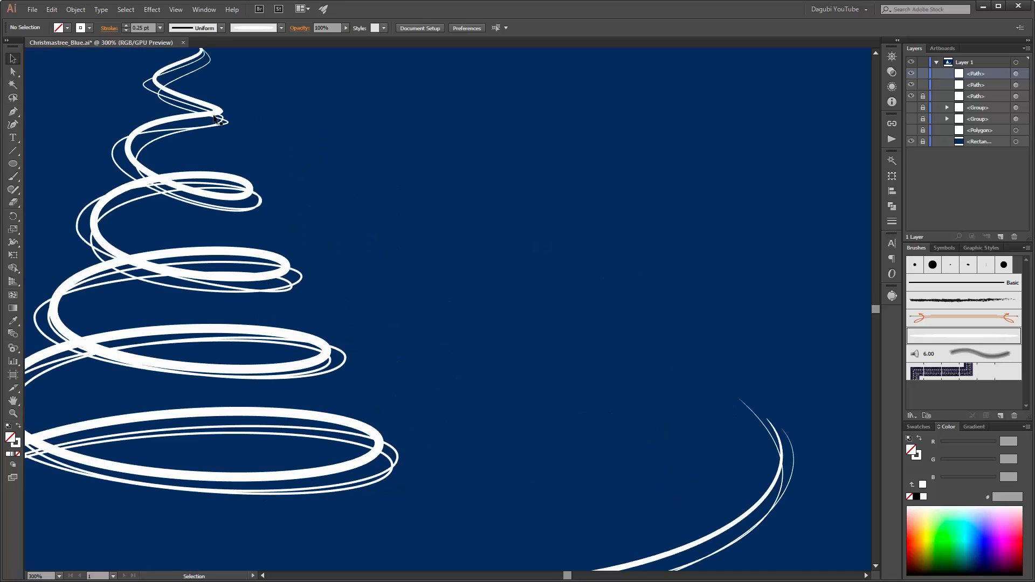
{"action": "left_click_drag", "start_coordinate": [212, 115], "coordinate": [454, 359]}
{"action": "scroll", "coordinate": [416, 266], "scroll_direction": "up", "scroll_amount": 1}
{"action": "scroll", "coordinate": [415, 266], "scroll_direction": "up", "scroll_amount": 2}
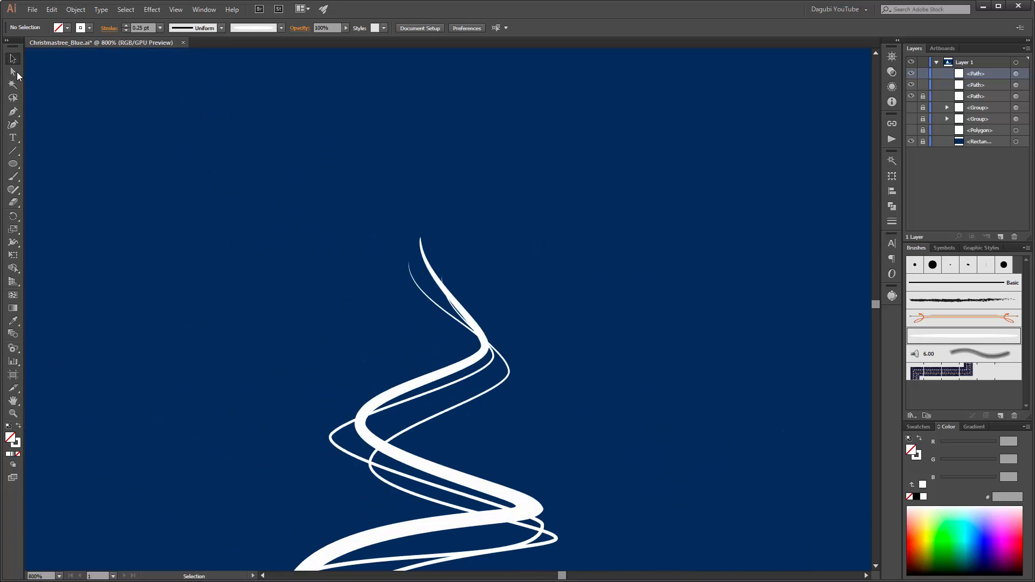
{"action": "left_click", "coordinate": [14, 72]}
{"action": "left_click", "coordinate": [409, 261]}
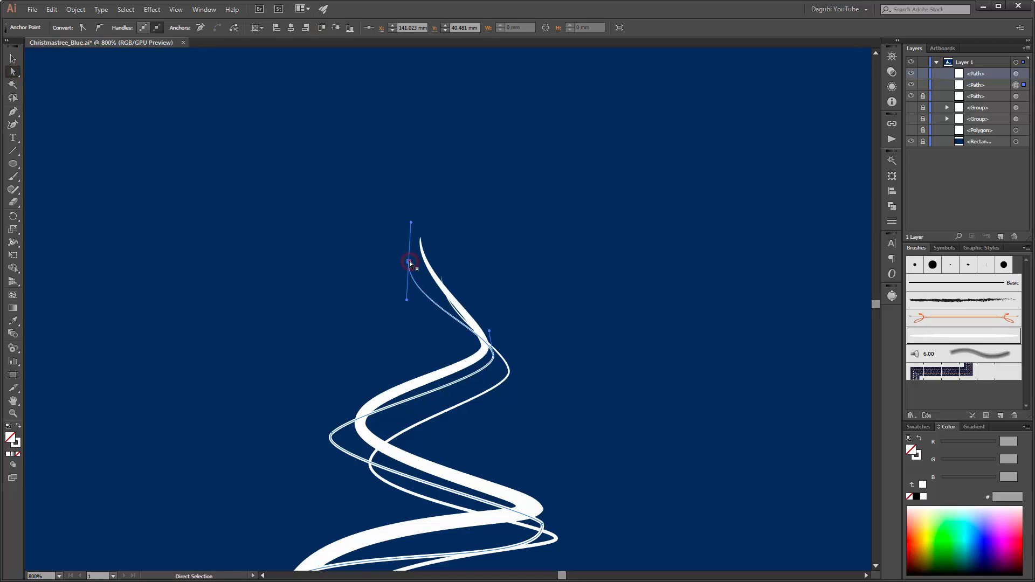
{"action": "left_click_drag", "start_coordinate": [410, 261], "coordinate": [423, 288]}
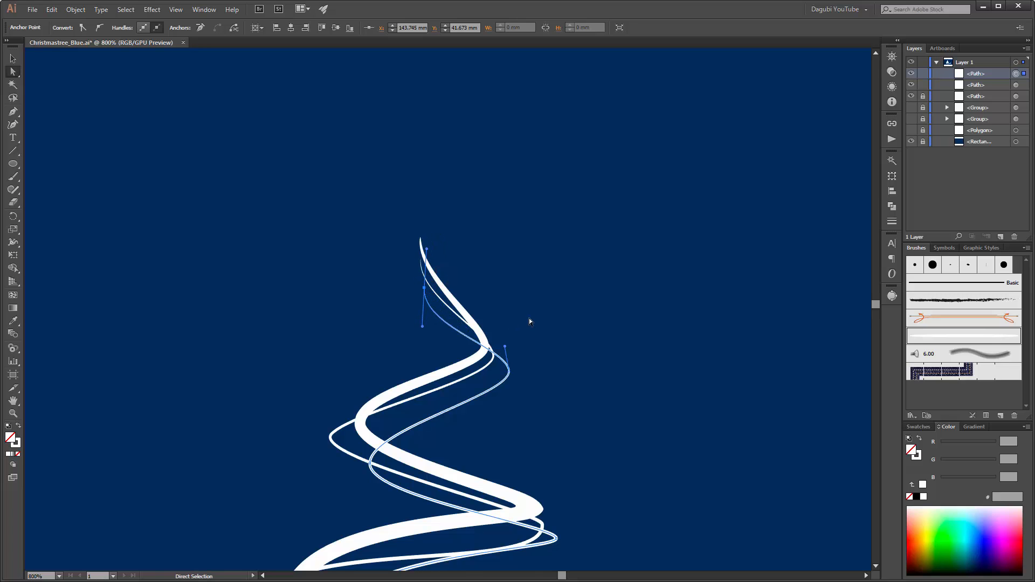
{"action": "left_click", "coordinate": [562, 305]}
Review the whole tree on the artboard and save the document
{"action": "scroll", "coordinate": [572, 308], "scroll_direction": "down", "scroll_amount": 1}
{"action": "scroll", "coordinate": [583, 319], "scroll_direction": "down", "scroll_amount": 4}
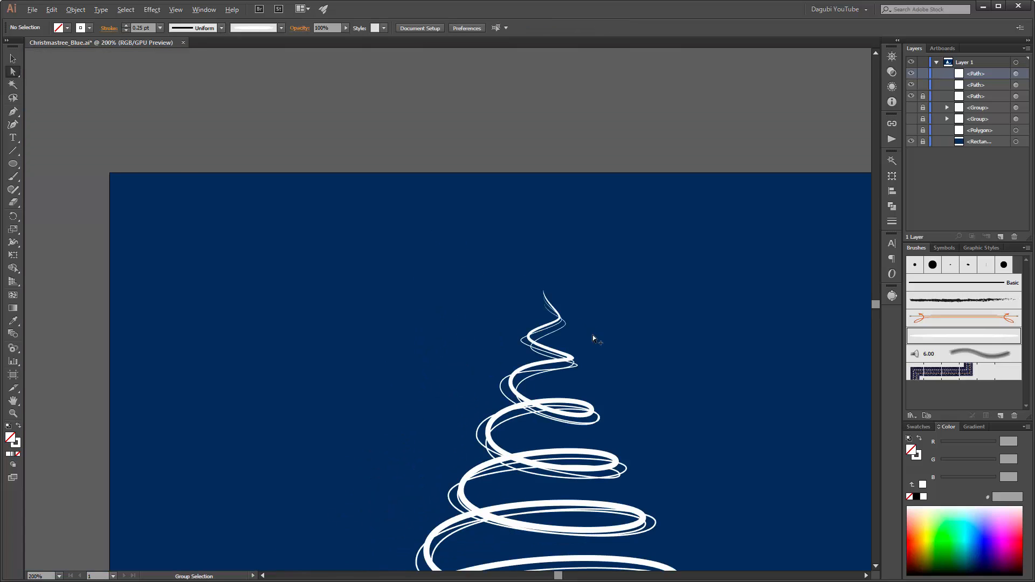
{"action": "scroll", "coordinate": [594, 335], "scroll_direction": "down", "scroll_amount": 3}
{"action": "left_click_drag", "start_coordinate": [640, 398], "coordinate": [445, 317]}
{"action": "scroll", "coordinate": [415, 291], "scroll_direction": "up", "scroll_amount": 2}
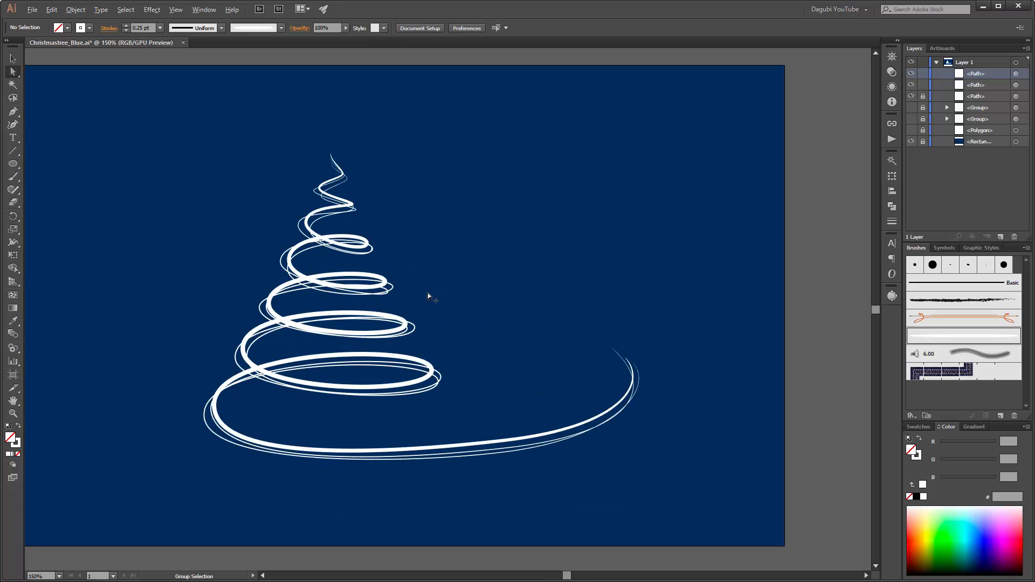
{"action": "scroll", "coordinate": [517, 245], "scroll_direction": "up", "scroll_amount": 1}
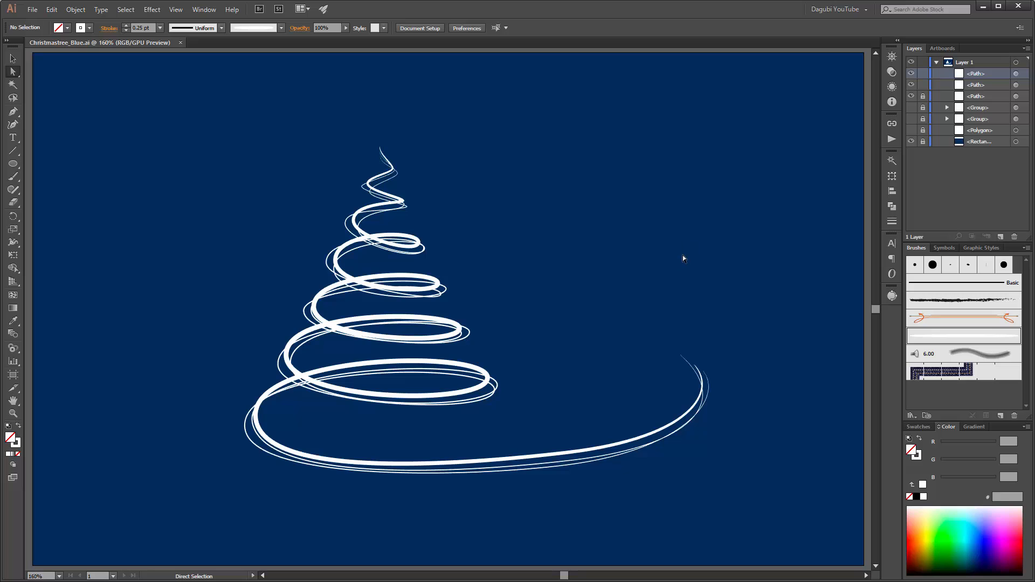
Draw a circle about 10.4 mm in diameter with the Ellipse tool on the empty background right of the tree's upper part
{"action": "left_click", "coordinate": [16, 165]}
{"action": "left_click", "coordinate": [48, 189]}
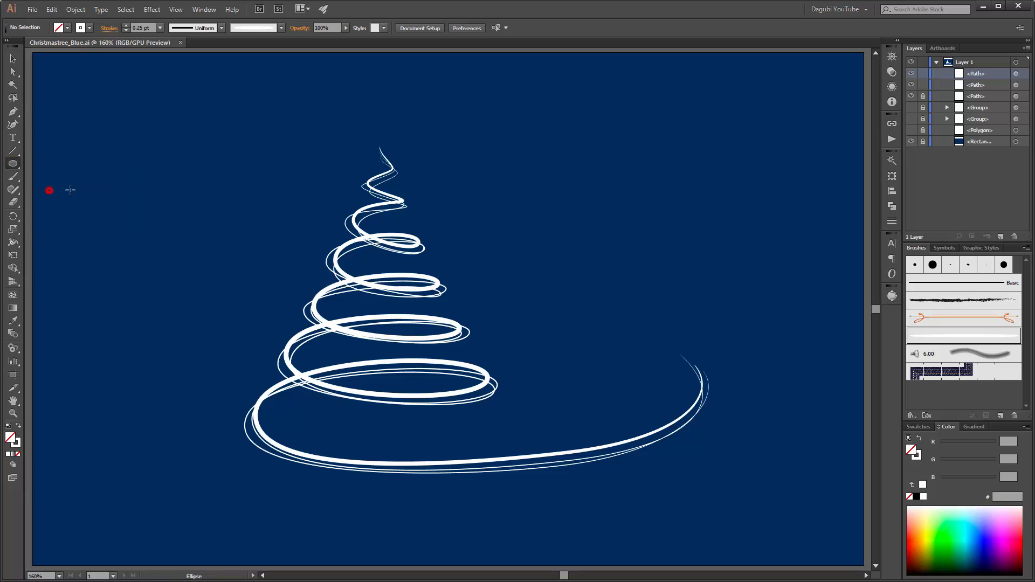
{"action": "left_click_drag", "start_coordinate": [535, 194], "coordinate": [578, 223]}
Give the circle a black fill with no stroke and shrink it from its centre to about 8.6 mm in diameter
{"action": "left_click", "coordinate": [919, 458]}
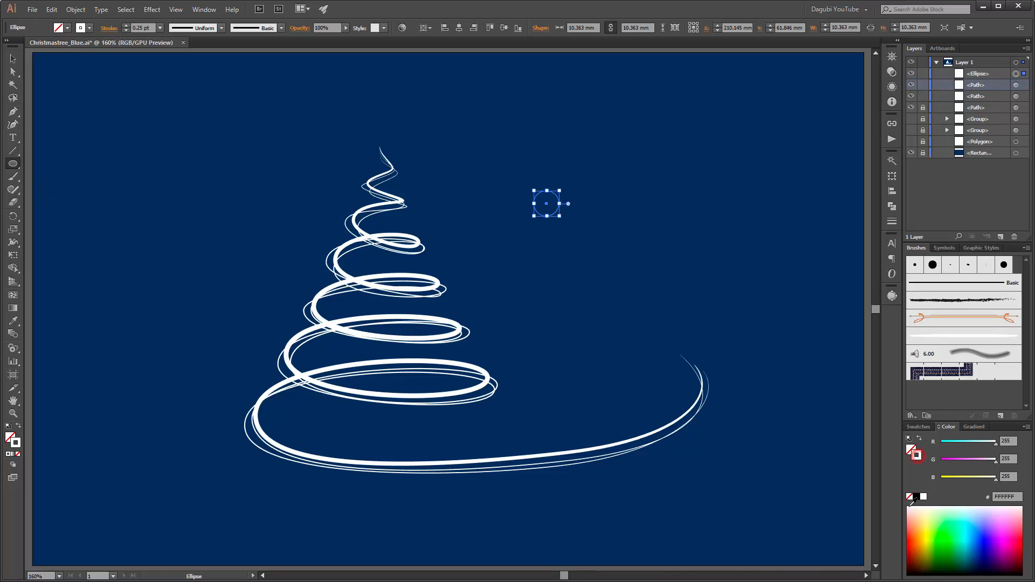
{"action": "left_click", "coordinate": [909, 497]}
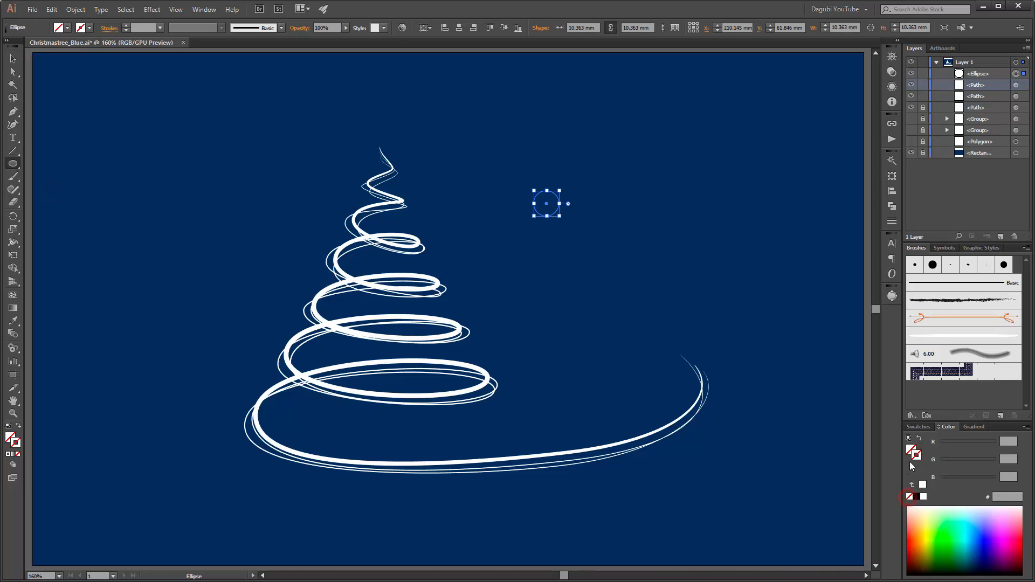
{"action": "left_click", "coordinate": [916, 497]}
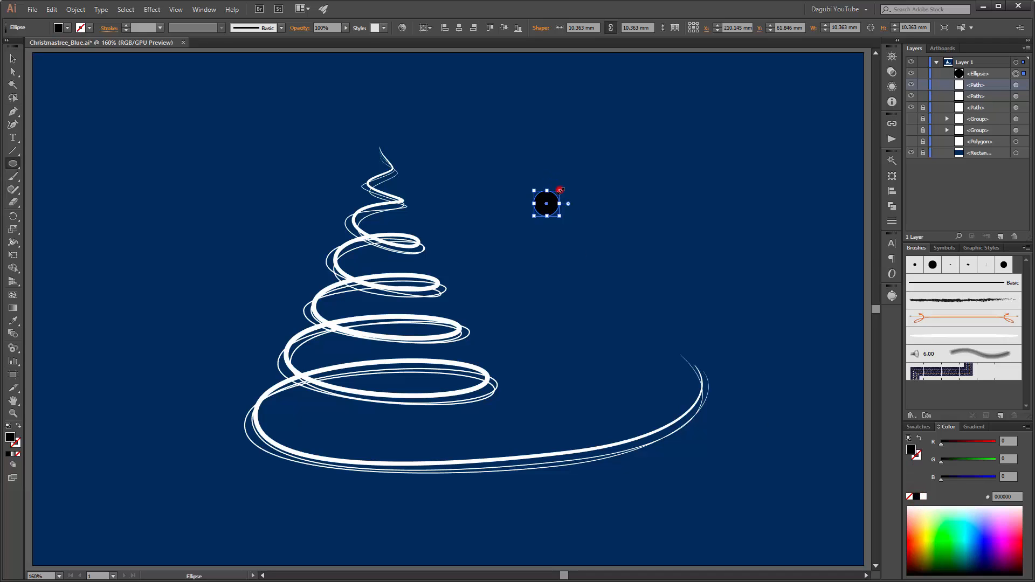
{"action": "left_click_drag", "start_coordinate": [561, 190], "coordinate": [557, 192]}
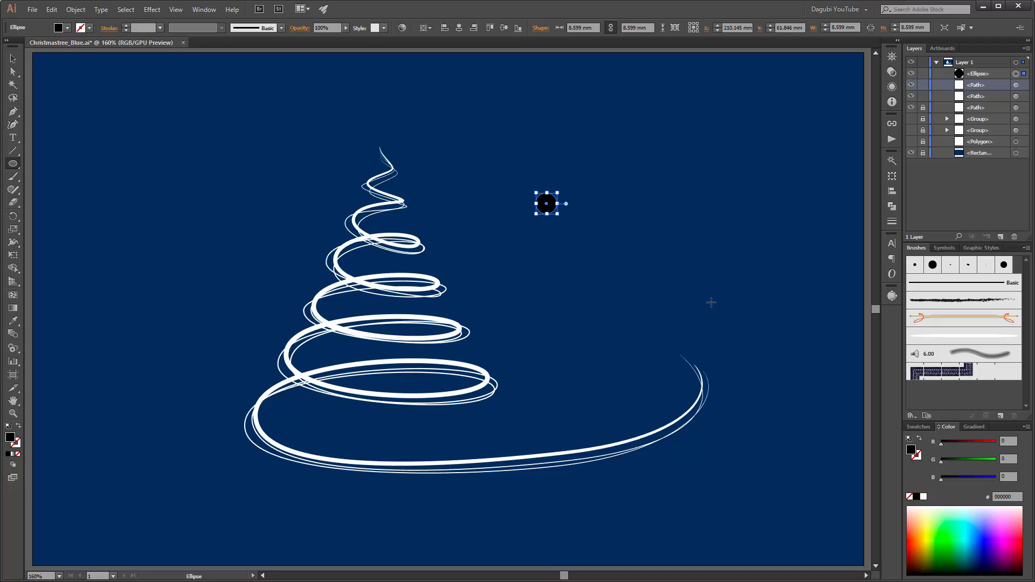
Create a scatter brush from the black circle with Random size, spacing and scatter, and the Tints colorization method
{"action": "left_click", "coordinate": [1001, 416]}
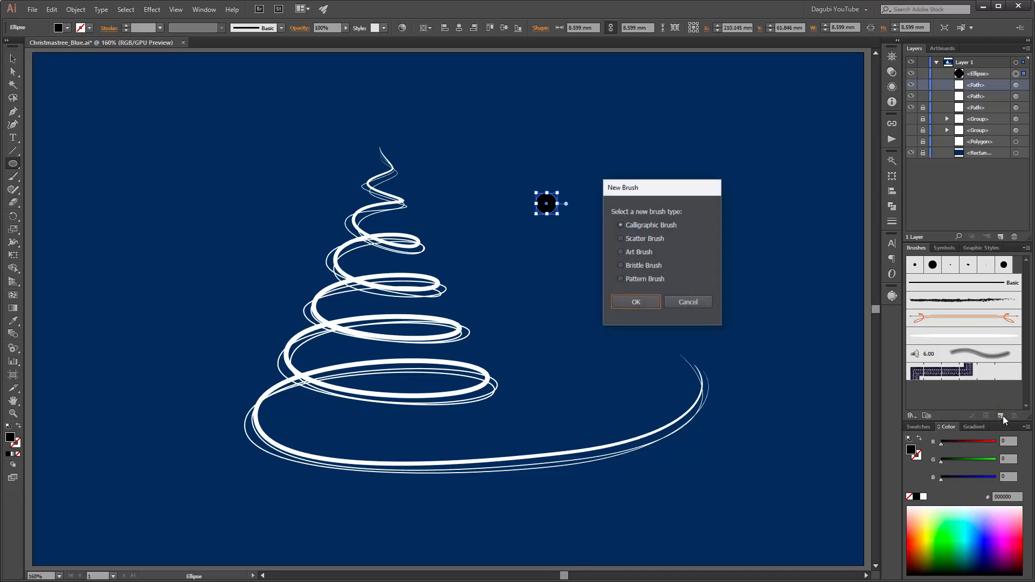
{"action": "left_click", "coordinate": [640, 241]}
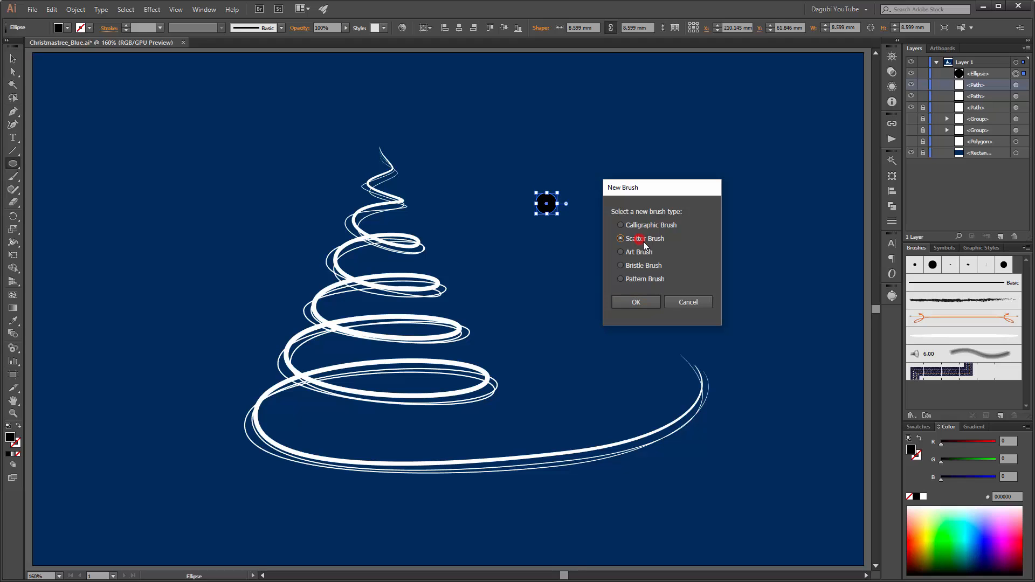
{"action": "left_click", "coordinate": [643, 301]}
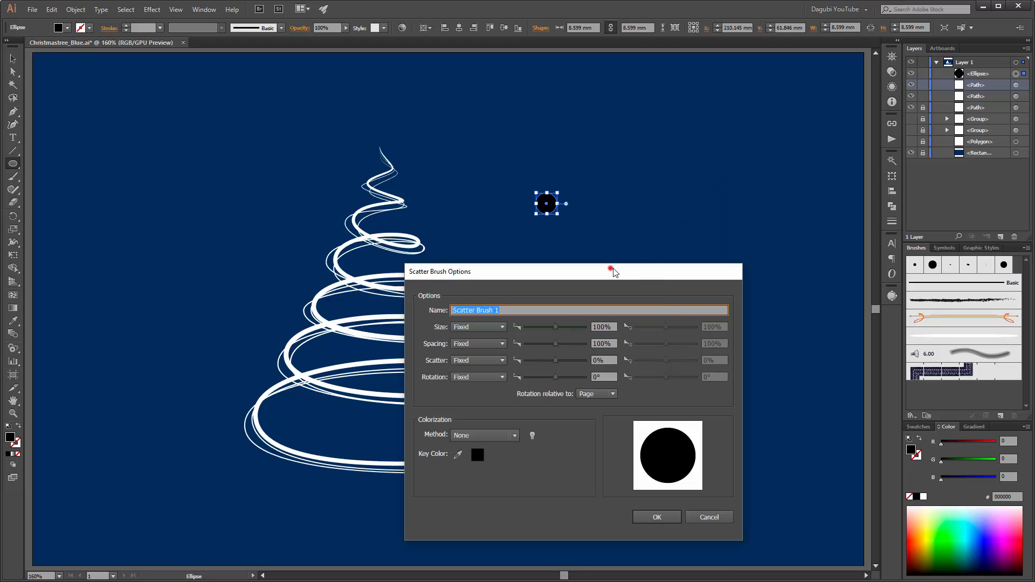
{"action": "left_click", "coordinate": [509, 312]}
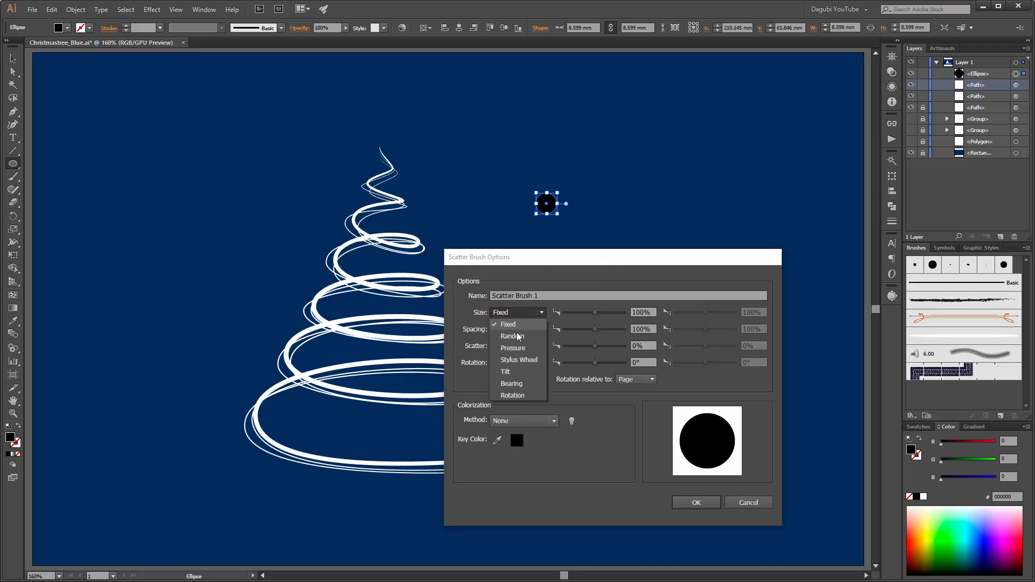
{"action": "left_click", "coordinate": [518, 337]}
{"action": "left_click", "coordinate": [514, 330]}
{"action": "left_click", "coordinate": [516, 341]}
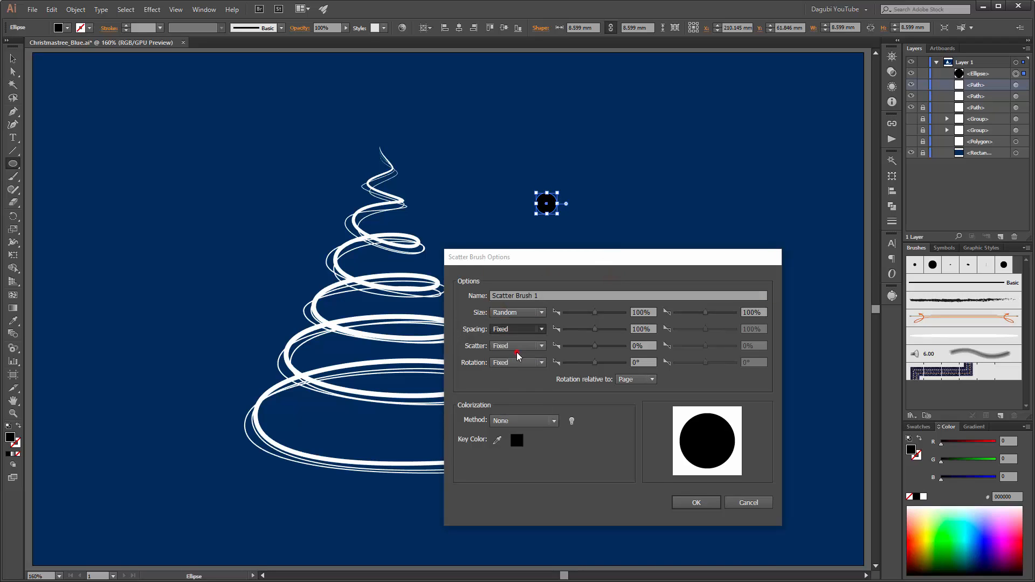
{"action": "left_click", "coordinate": [515, 346]}
{"action": "left_click", "coordinate": [513, 371]}
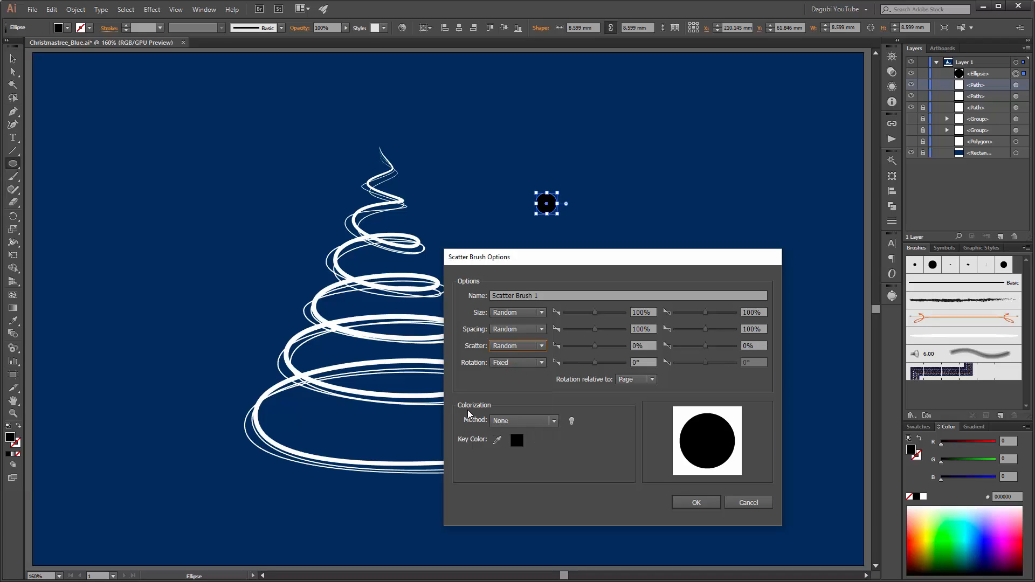
{"action": "left_click", "coordinate": [521, 421]}
{"action": "left_click", "coordinate": [520, 445]}
{"action": "left_click", "coordinate": [696, 503]}
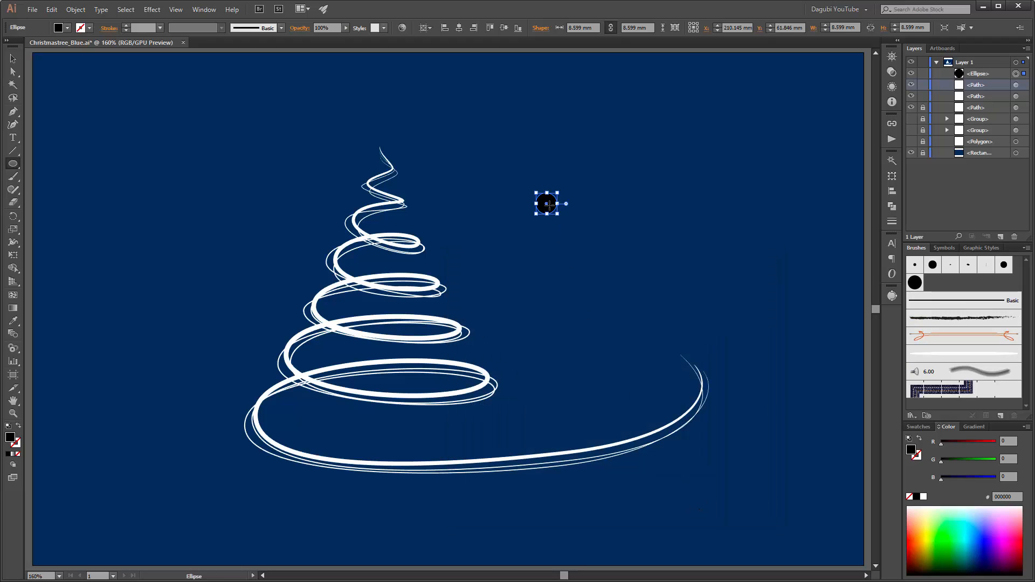
Delete the black circle and paint a long wavy test stroke with the scatter brush on the background right of the tree's upper part
{"action": "left_click_drag", "start_coordinate": [550, 204], "coordinate": [555, 226]}
{"action": "key", "text": "Delete"}
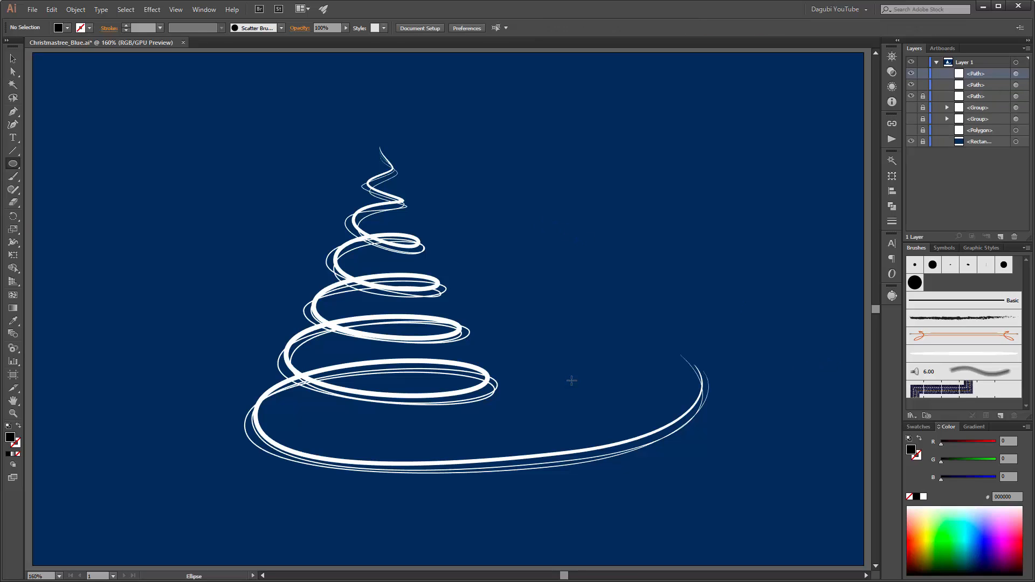
{"action": "left_click", "coordinate": [14, 179]}
{"action": "left_click_drag", "start_coordinate": [469, 170], "coordinate": [607, 205]}
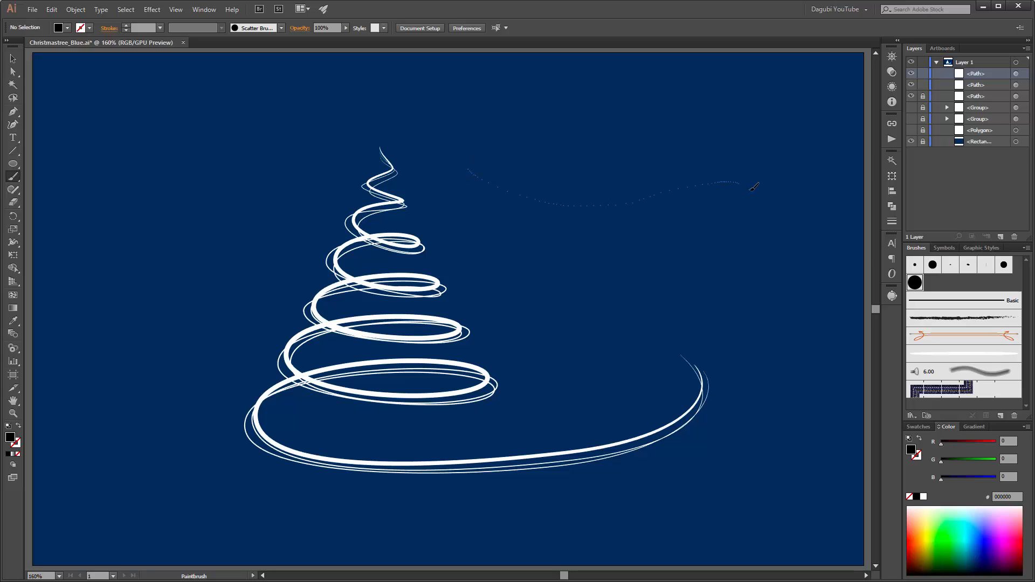
{"action": "left_click_drag", "start_coordinate": [752, 189], "coordinate": [752, 189]}
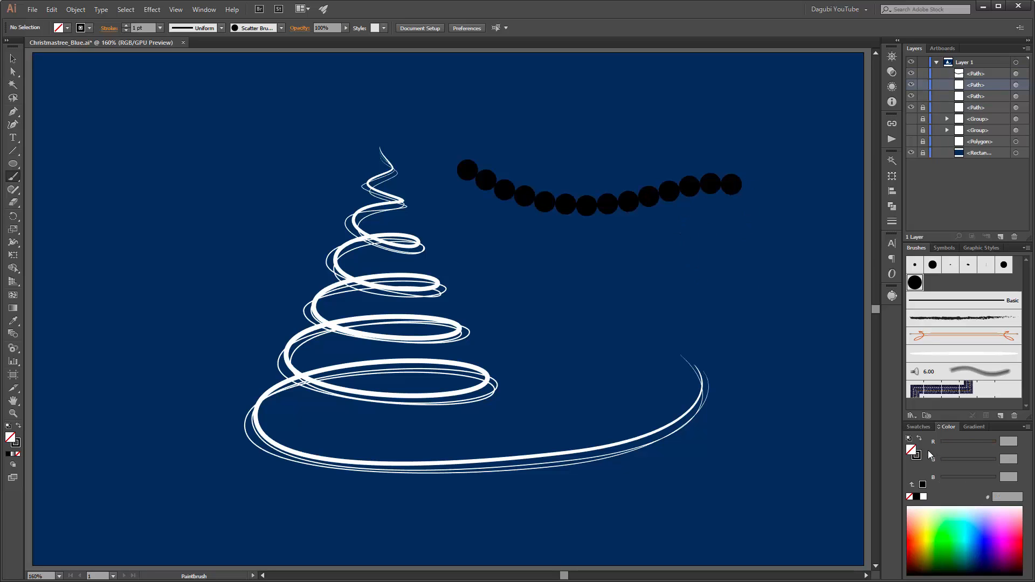
Select the painted test stroke and set its stroke colour to white
{"action": "left_click", "coordinate": [665, 196], "text": "ctrl"}
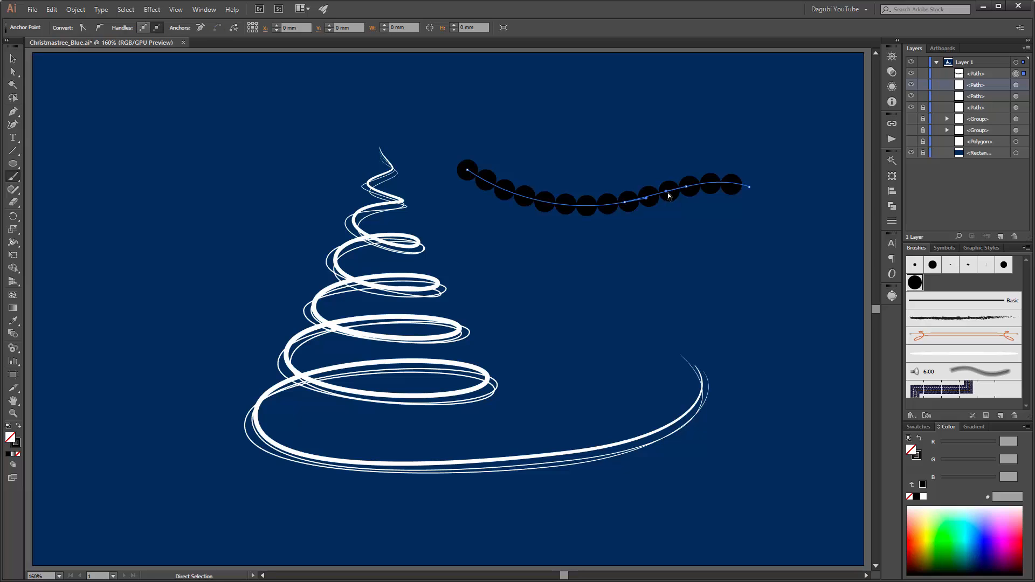
{"action": "left_click", "coordinate": [919, 456]}
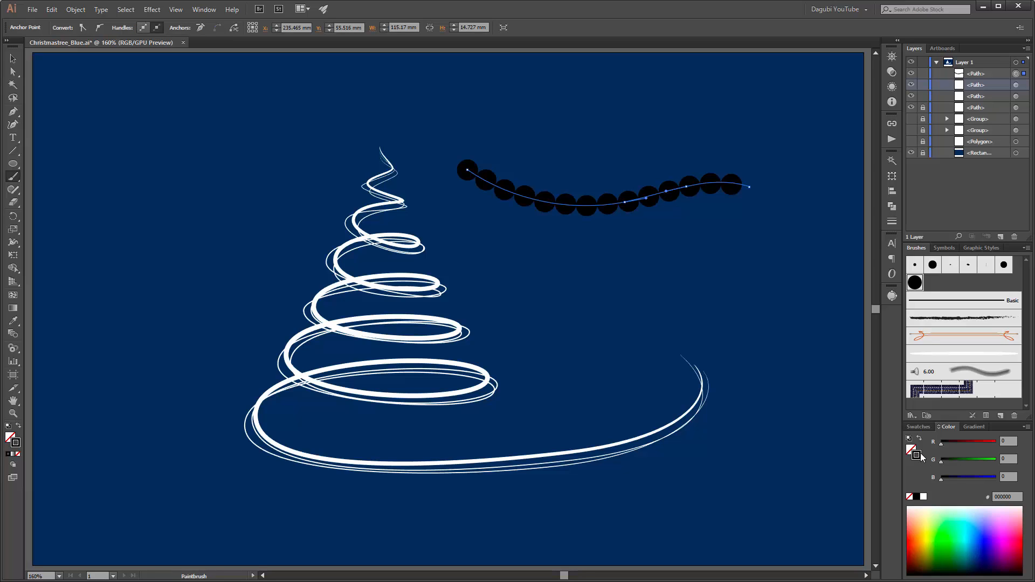
{"action": "left_click", "coordinate": [925, 498]}
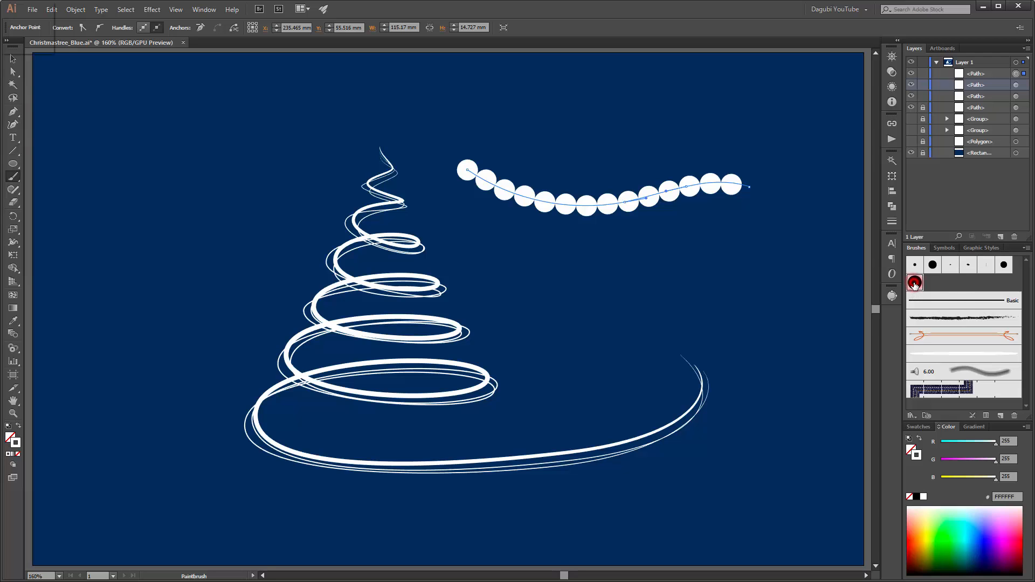
In the scatter brush's options, set the random size range to 20–100% and the random spacing range to 83–100%
{"action": "double_click", "coordinate": [916, 283]}
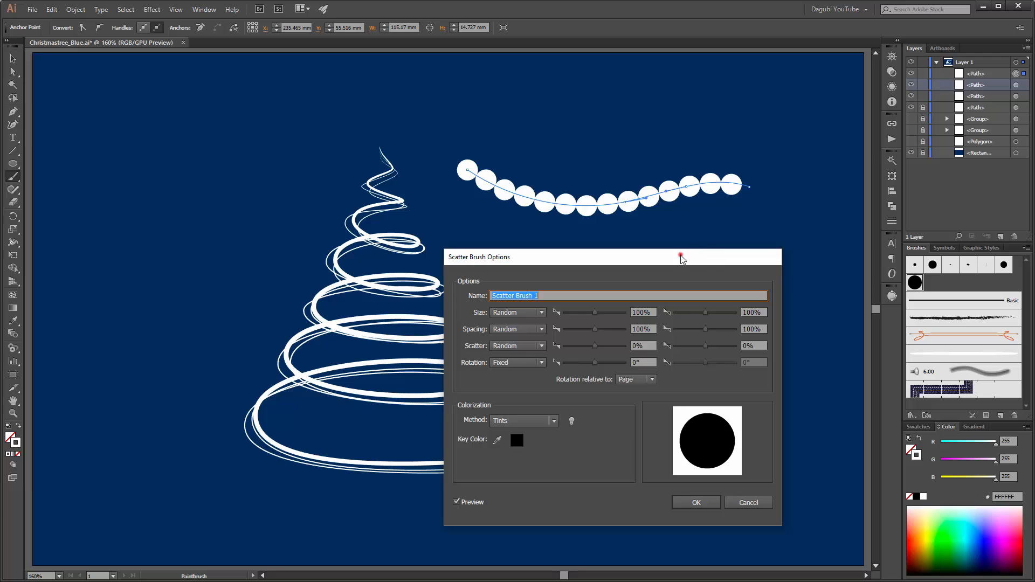
{"action": "mouse_move", "coordinate": [680, 256]}
{"action": "left_mouse_down"}
{"action": "mouse_move", "coordinate": [714, 317]}
{"action": "mouse_move", "coordinate": [739, 274]}
{"action": "left_mouse_up"}
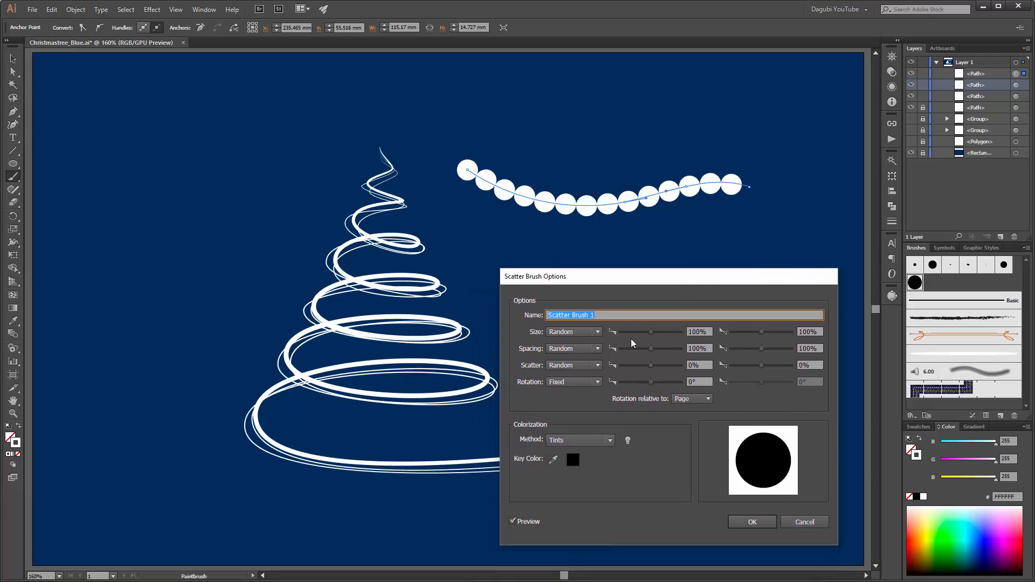
{"action": "mouse_move", "coordinate": [651, 332]}
{"action": "left_mouse_down"}
{"action": "mouse_move", "coordinate": [628, 336]}
{"action": "mouse_move", "coordinate": [647, 351]}
{"action": "left_mouse_up"}
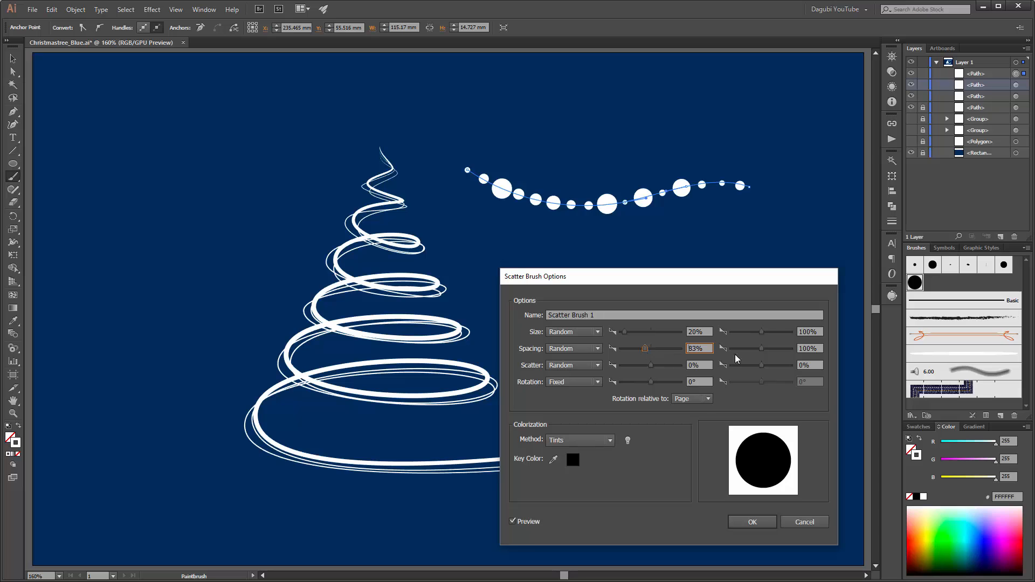
{"action": "left_click_drag", "start_coordinate": [762, 351], "coordinate": [763, 353]}
Set the brush's random scatter range to -93% to 92% and apply the changes to the existing strokes
{"action": "left_click_drag", "start_coordinate": [652, 369], "coordinate": [647, 367]}
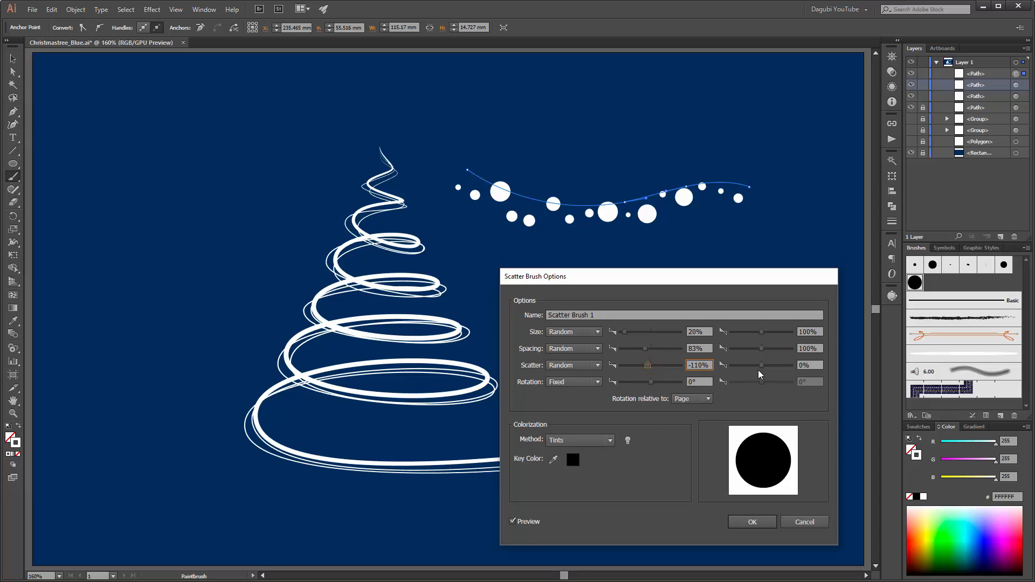
{"action": "left_click_drag", "start_coordinate": [761, 365], "coordinate": [765, 365]}
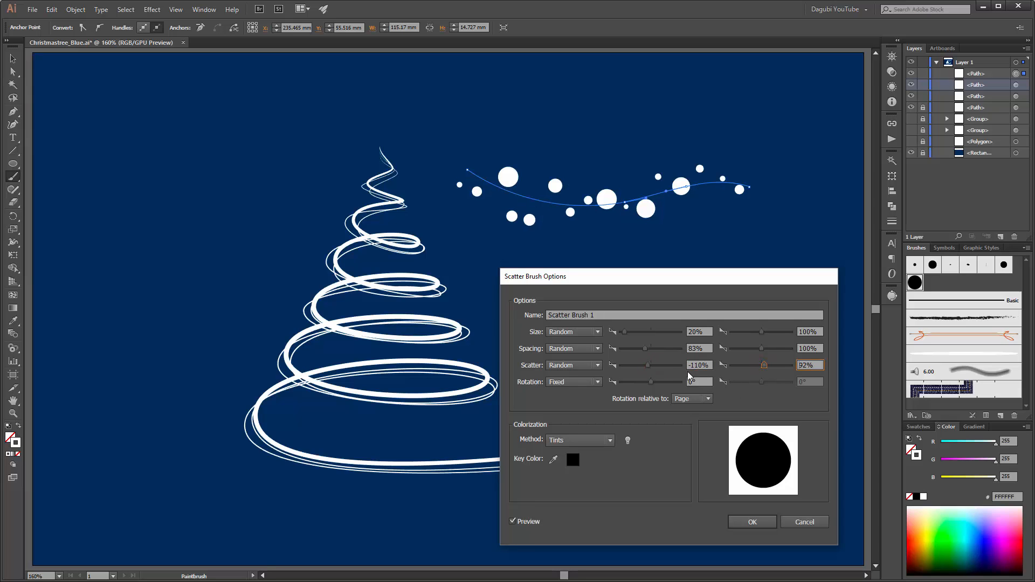
{"action": "left_click_drag", "start_coordinate": [651, 367], "coordinate": [651, 367]}
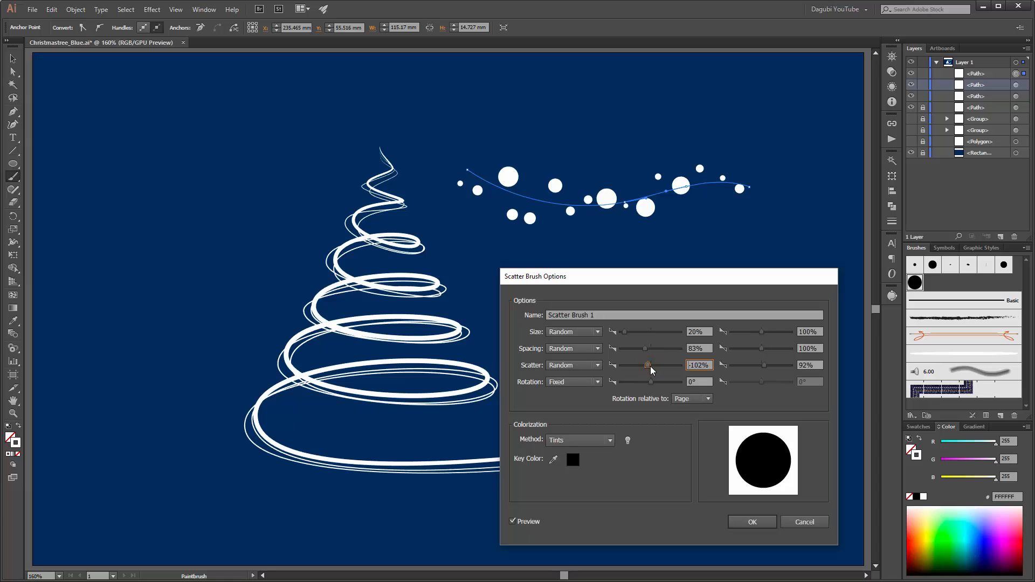
{"action": "left_click_drag", "start_coordinate": [652, 369], "coordinate": [652, 369]}
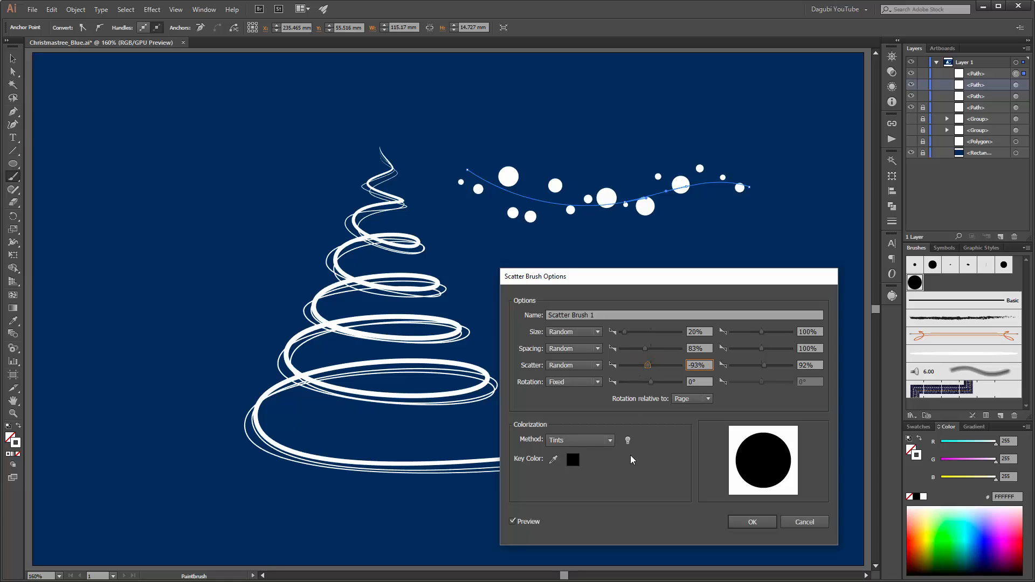
{"action": "left_click_drag", "start_coordinate": [668, 279], "coordinate": [543, 256]}
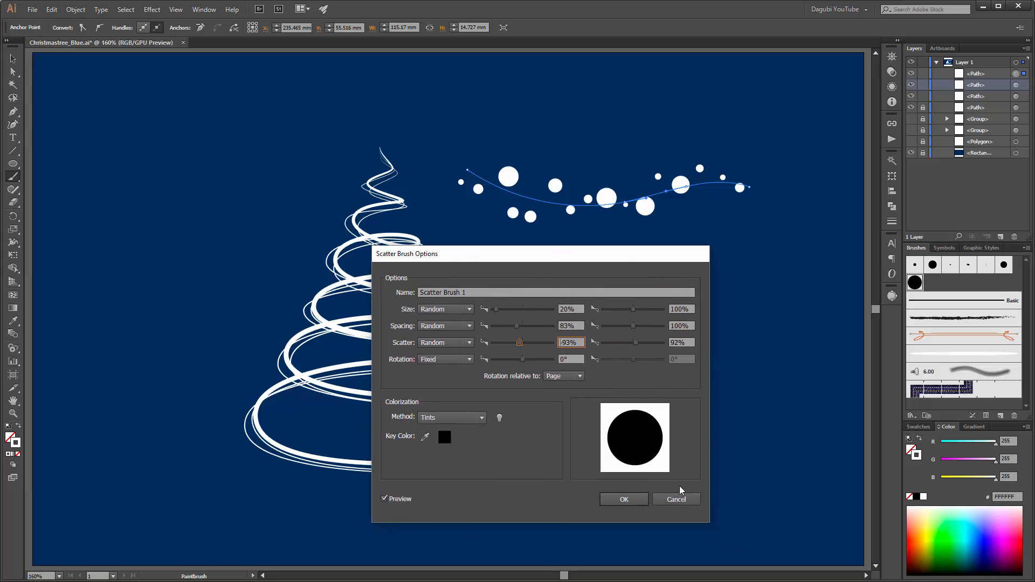
{"action": "left_click", "coordinate": [634, 498]}
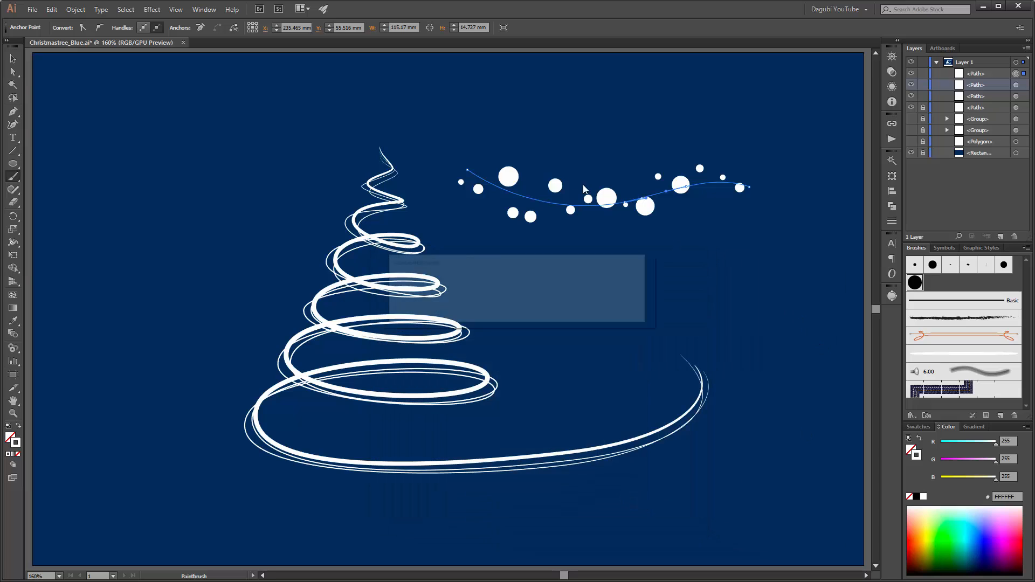
{"action": "left_click", "coordinate": [504, 311]}
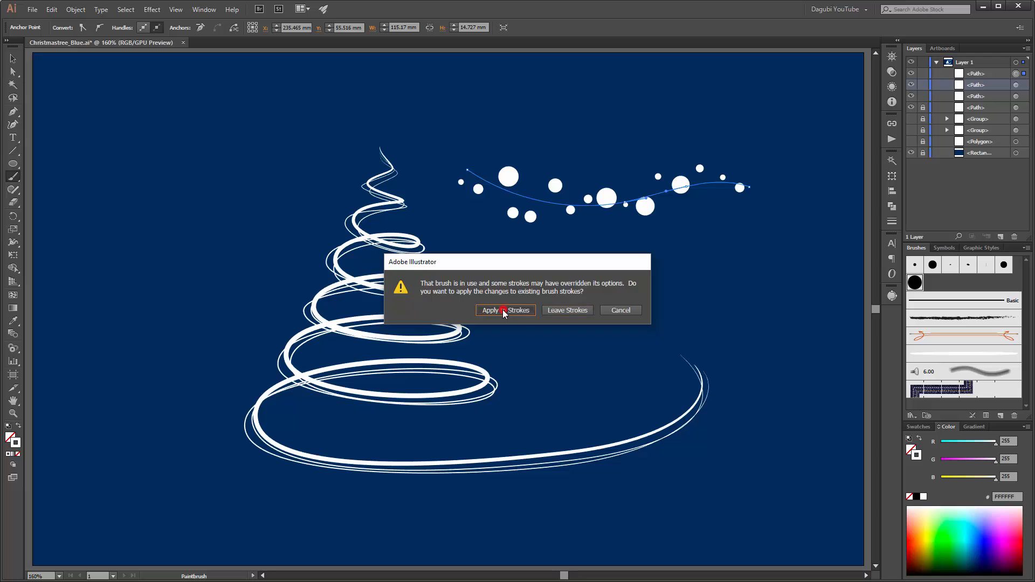
Move the test stroke up toward the artboard's upper right corner, then hide it and both thin tree paths
{"action": "mouse_move", "coordinate": [644, 206]}
{"action": "left_mouse_down"}
{"action": "mouse_move", "coordinate": [747, 125]}
{"action": "mouse_move", "coordinate": [725, 125]}
{"action": "left_mouse_up"}
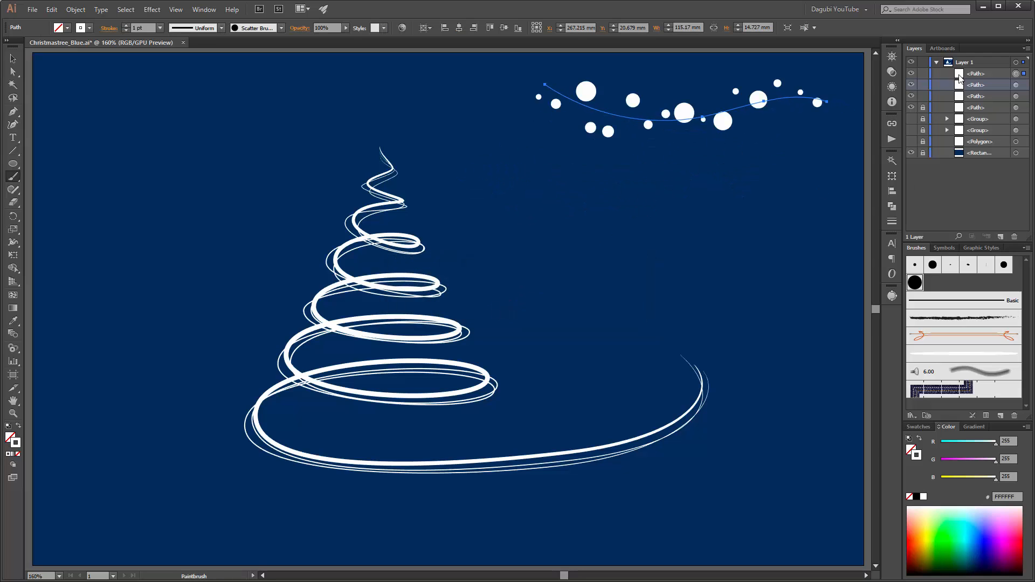
{"action": "left_click_drag", "start_coordinate": [911, 75], "coordinate": [911, 100]}
{"action": "left_click", "coordinate": [912, 96]}
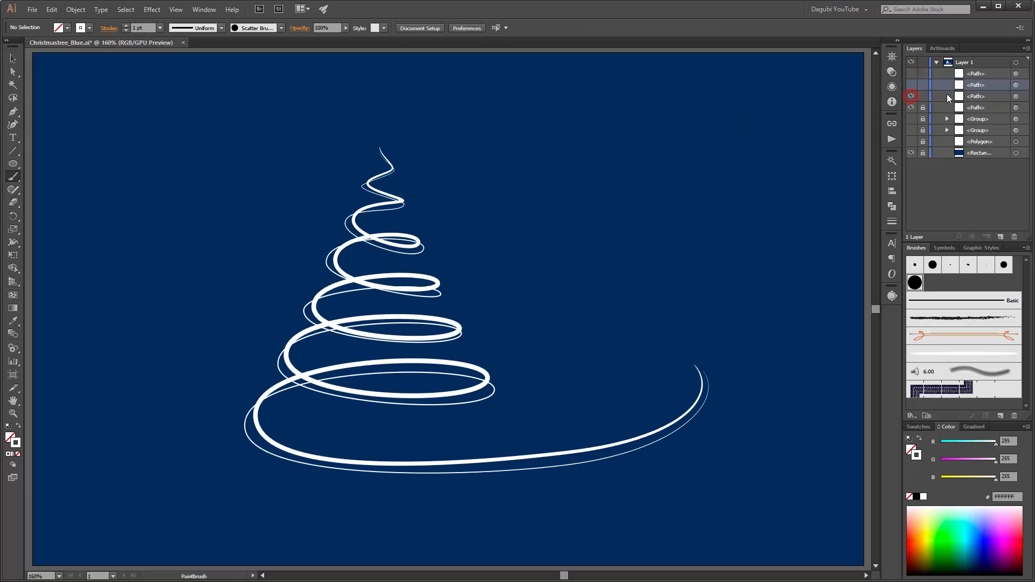
{"action": "left_click", "coordinate": [985, 96]}
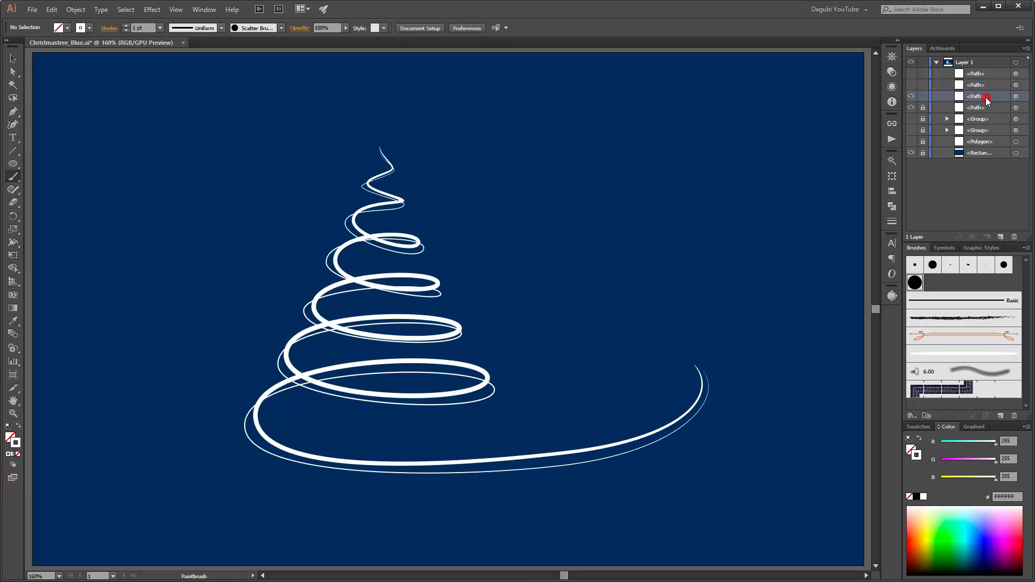
{"action": "left_click", "coordinate": [912, 96]}
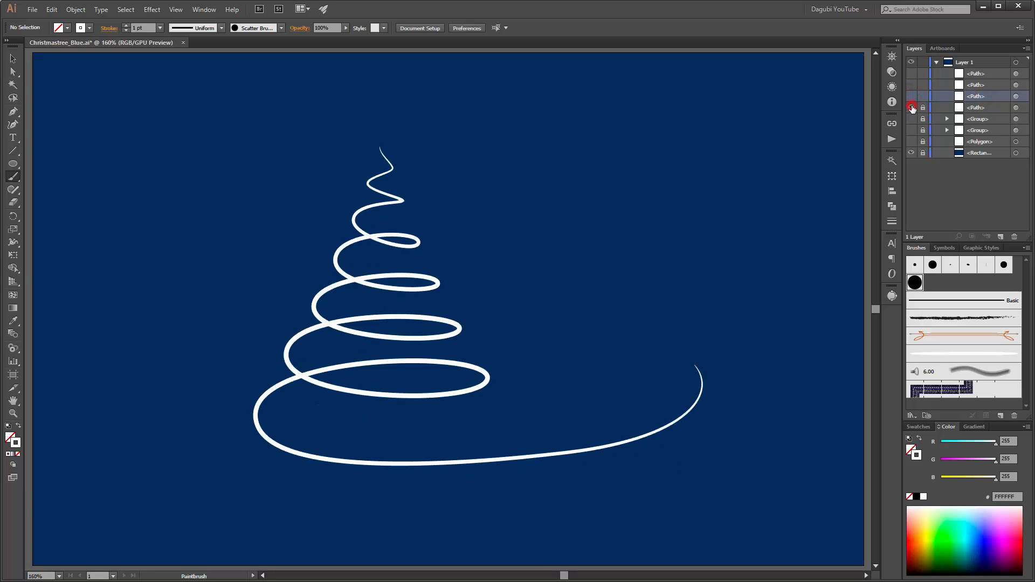
Unlock the thick tree path and reduce its stroke weight to 0.75 pt
{"action": "left_click", "coordinate": [923, 107]}
{"action": "left_click", "coordinate": [989, 108]}
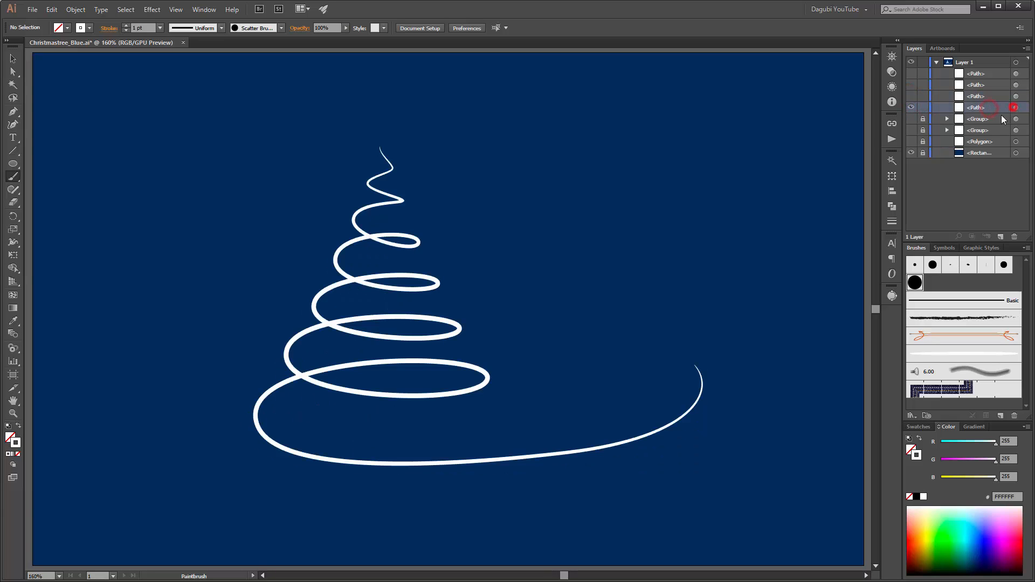
{"action": "left_click", "coordinate": [1016, 107]}
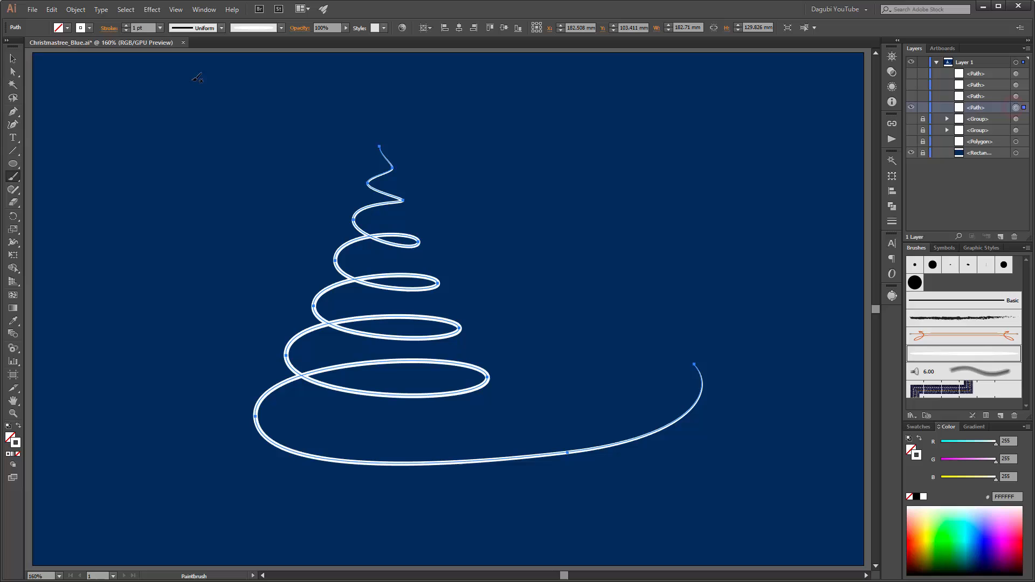
{"action": "left_click", "coordinate": [125, 30]}
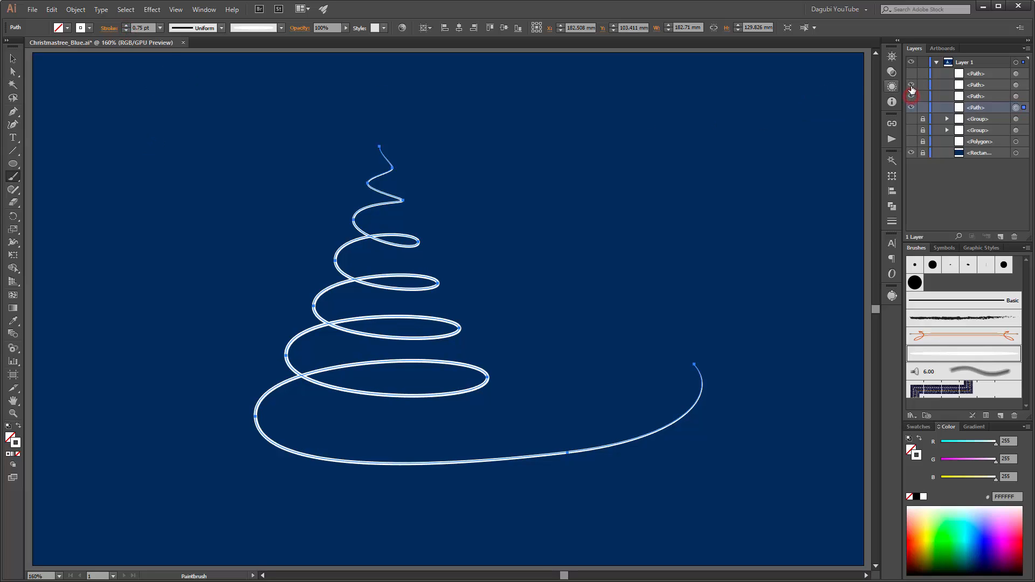
Show both thin tree paths again, leaving the scatter-brush test stroke hidden
{"action": "left_click_drag", "start_coordinate": [912, 97], "coordinate": [911, 74]}
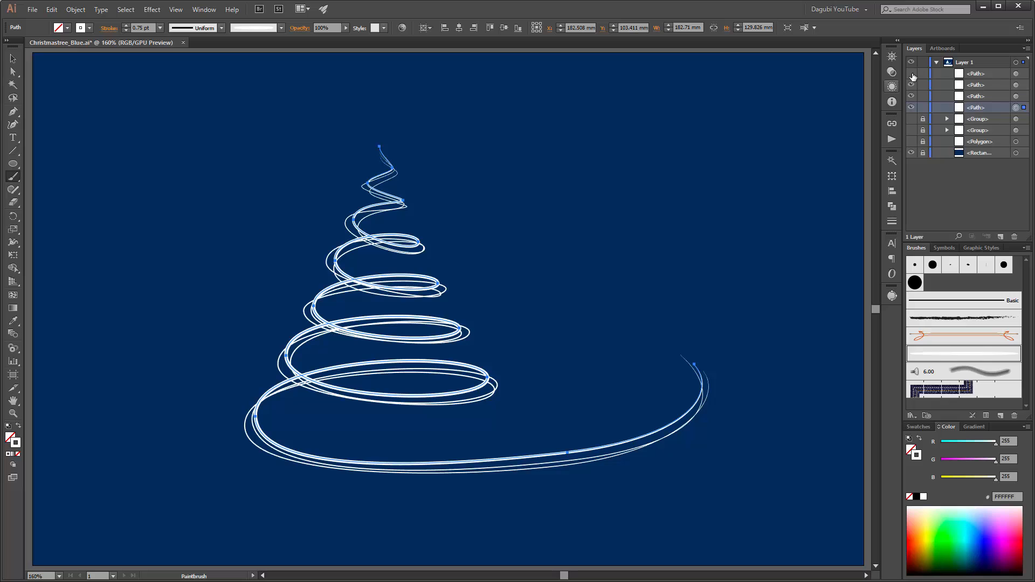
{"action": "left_click", "coordinate": [912, 74]}
{"action": "left_click", "coordinate": [911, 74]}
Duplicate the thick tree path in place and apply the new scatter brush to the copy
{"action": "left_click_drag", "start_coordinate": [995, 107], "coordinate": [1002, 236]}
{"action": "left_click", "coordinate": [911, 108]}
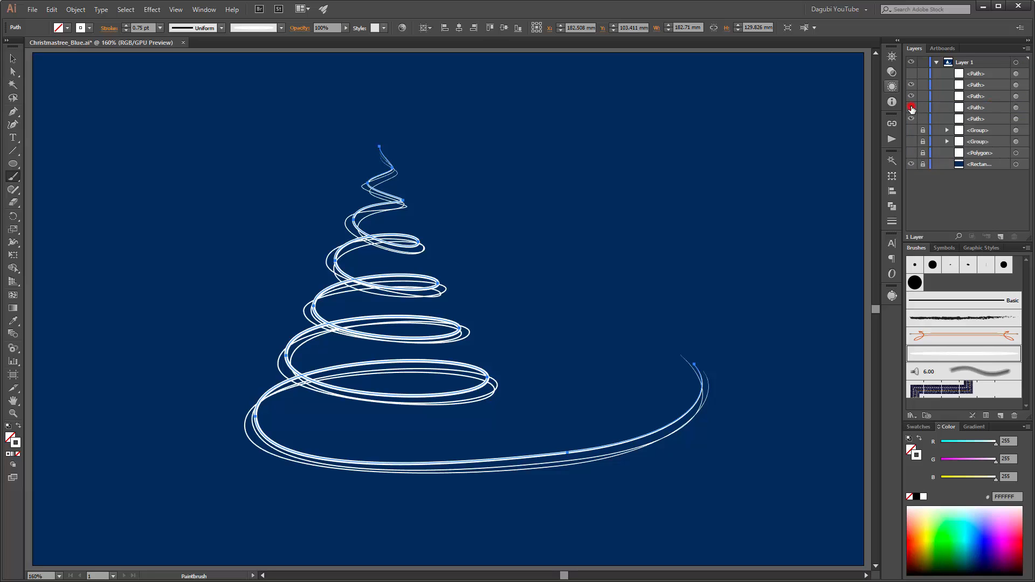
{"action": "left_click", "coordinate": [1016, 108]}
{"action": "left_click", "coordinate": [914, 283]}
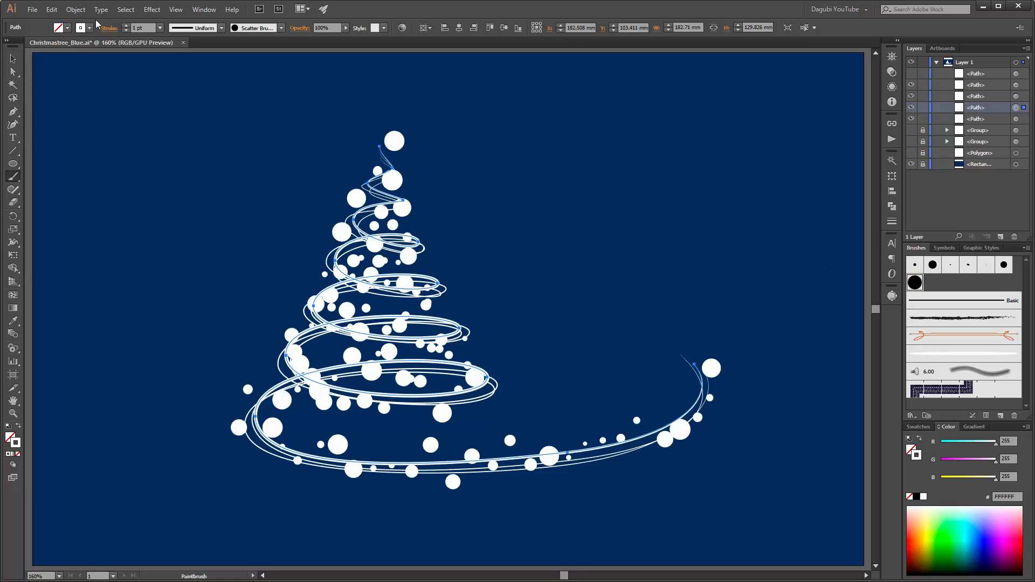
Reduce the stroke weight of the scatter-brushed tree path to 0.25 pt
{"action": "left_click", "coordinate": [126, 31]}
{"action": "left_click", "coordinate": [126, 30]}
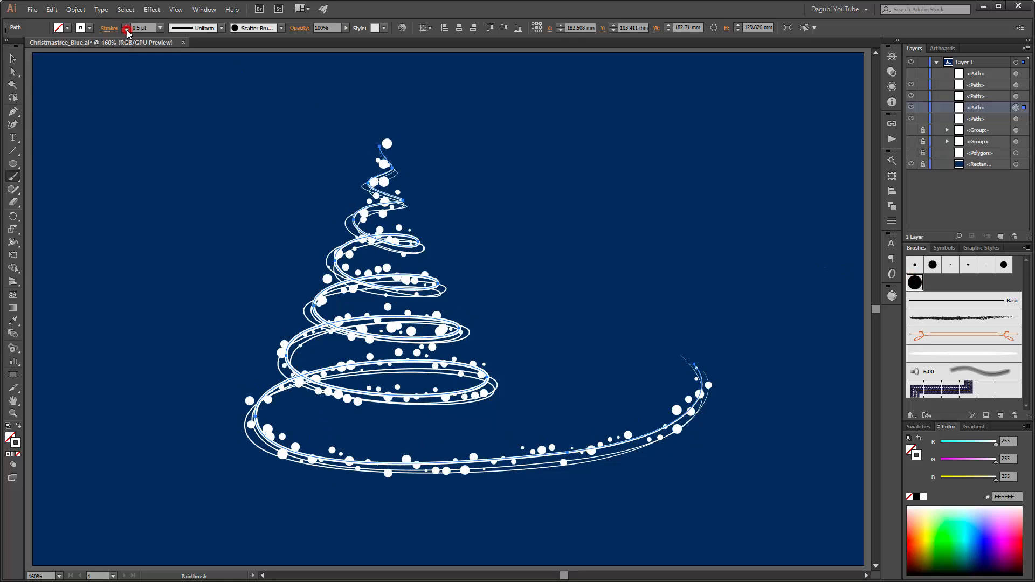
{"action": "left_click", "coordinate": [126, 31]}
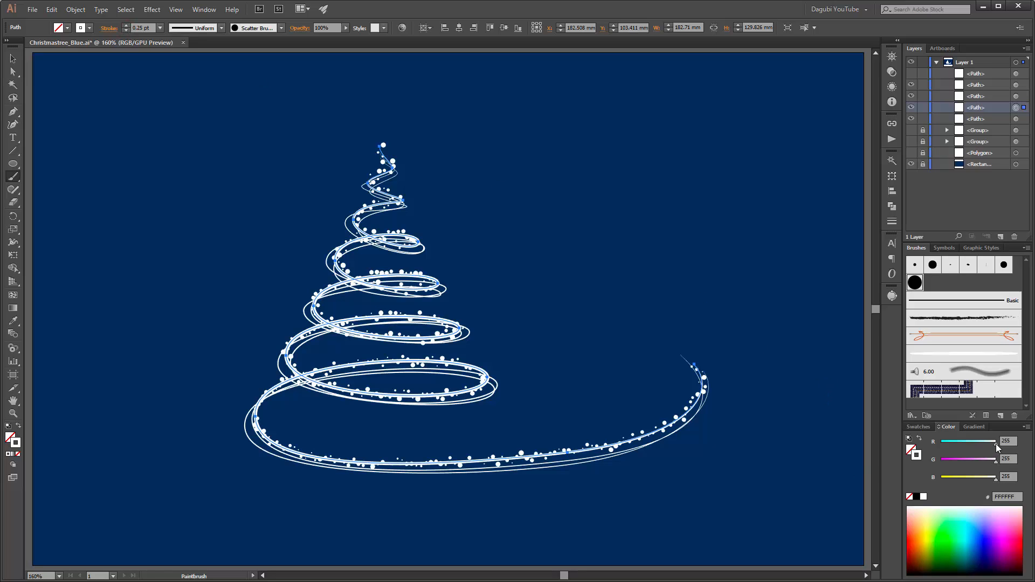
Tint the scatter-brushed tree path pale cyan (C3FFFF) and lower its opacity to 17%
{"action": "mouse_move", "coordinate": [997, 447]}
{"action": "left_mouse_down"}
{"action": "mouse_move", "coordinate": [966, 447]}
{"action": "mouse_move", "coordinate": [985, 446]}
{"action": "left_mouse_up"}
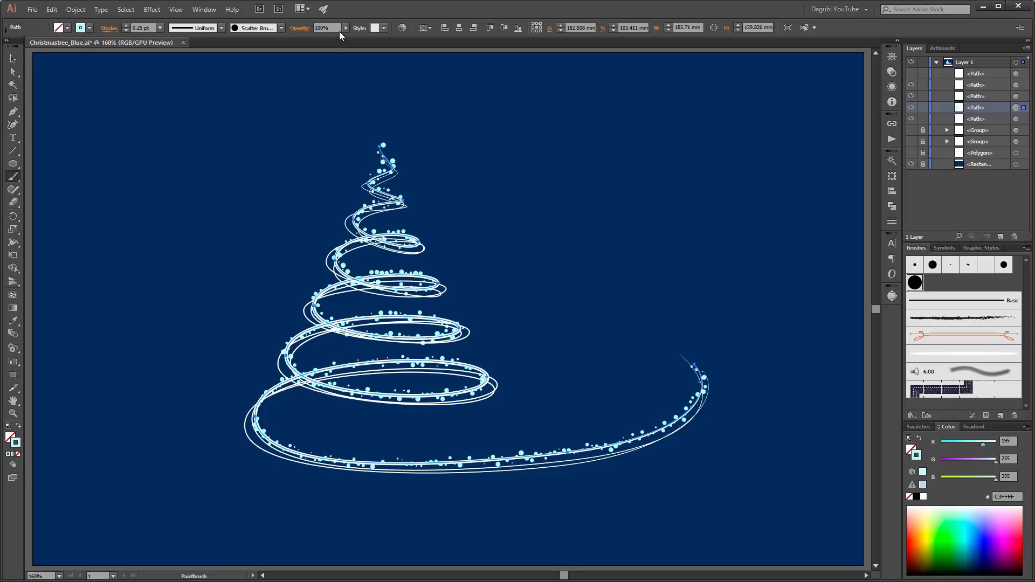
{"action": "left_click_drag", "start_coordinate": [346, 38], "coordinate": [306, 37]}
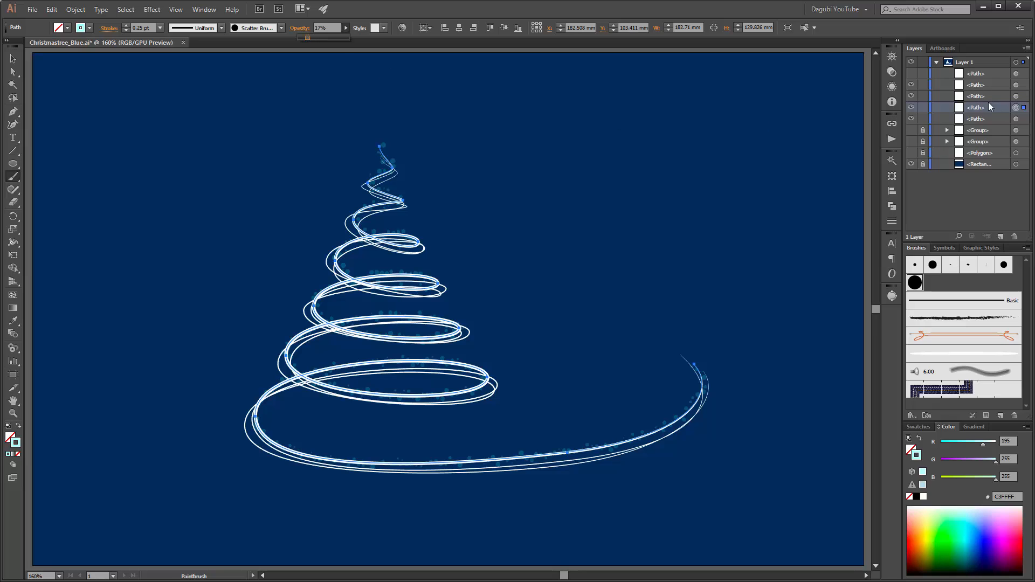
Duplicate the scatter-brushed path in place, giving the upper copy a white stroke (FFFFFF) at 0.3 pt
{"action": "left_click_drag", "start_coordinate": [996, 108], "coordinate": [1001, 236]}
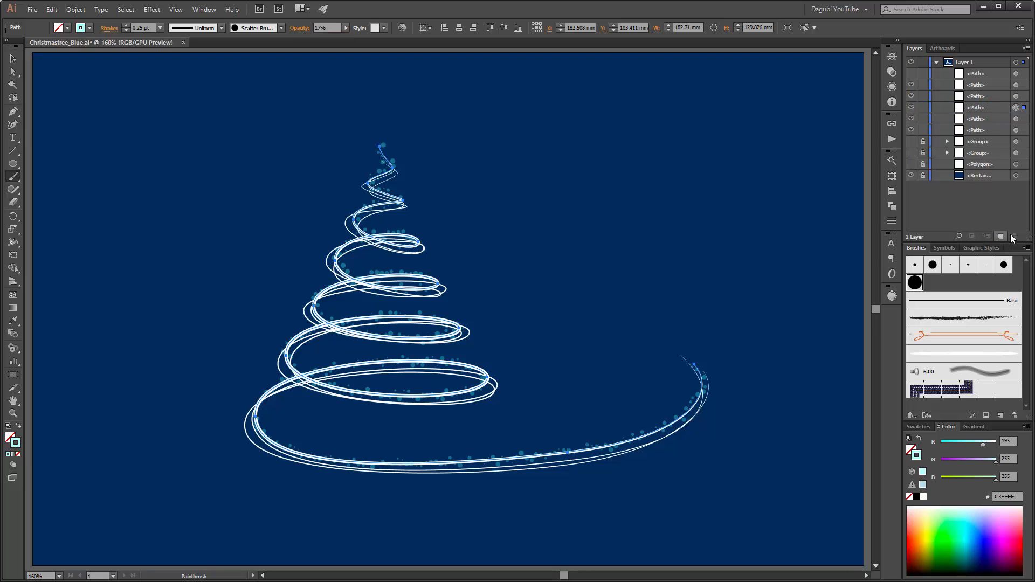
{"action": "left_click", "coordinate": [1016, 108]}
{"action": "left_click_drag", "start_coordinate": [985, 445], "coordinate": [1031, 444]}
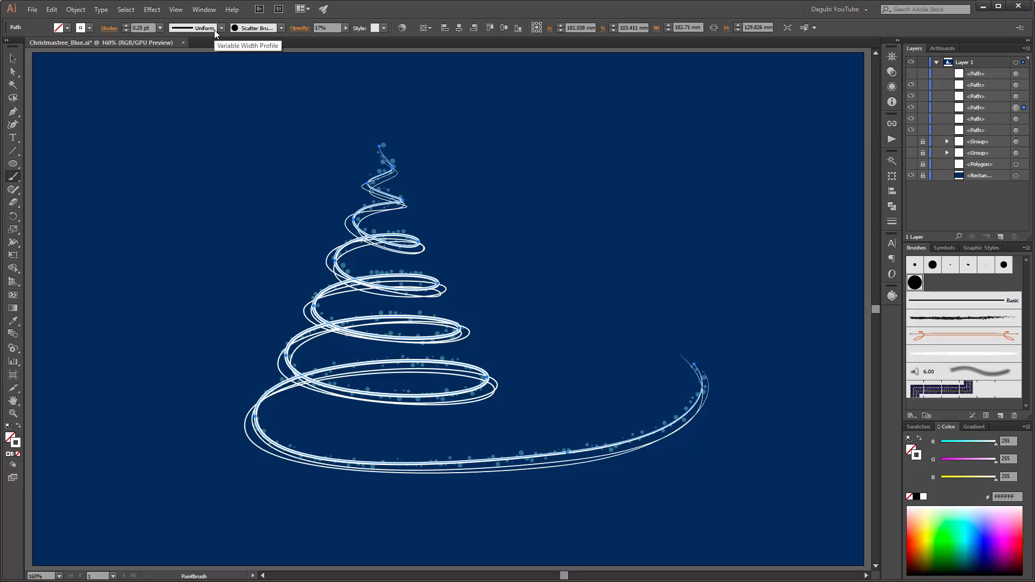
{"action": "double_click", "coordinate": [140, 28]}
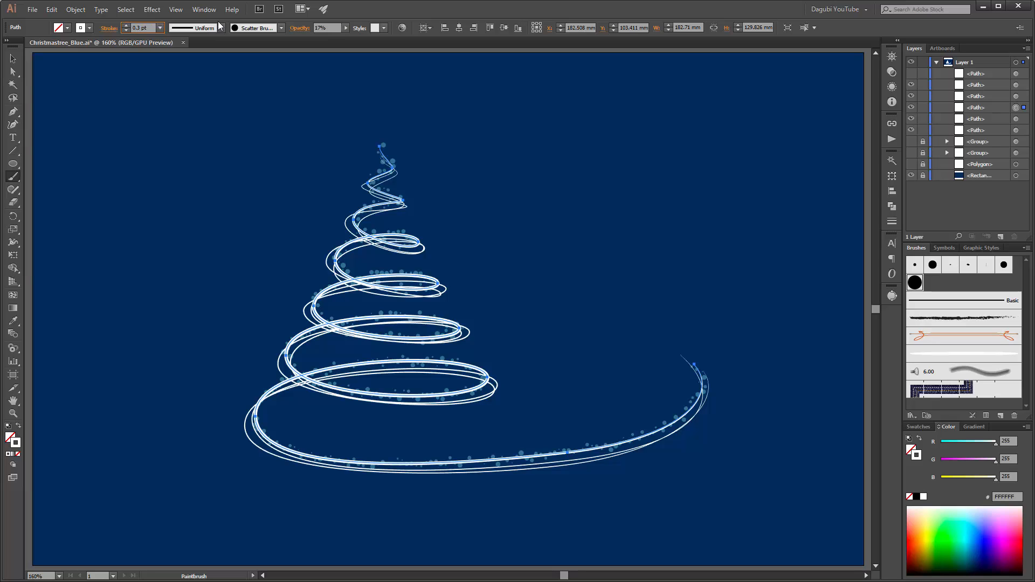
{"action": "key", "text": "Return"}
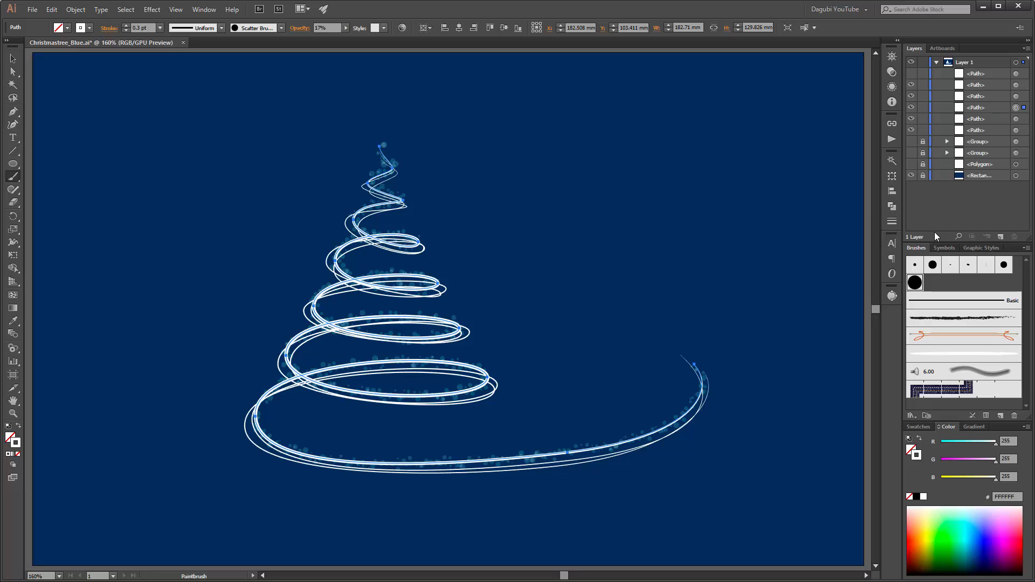
Duplicate the white scatter-brushed path in place and raise the upper copy's opacity to 67%
{"action": "left_click", "coordinate": [985, 107]}
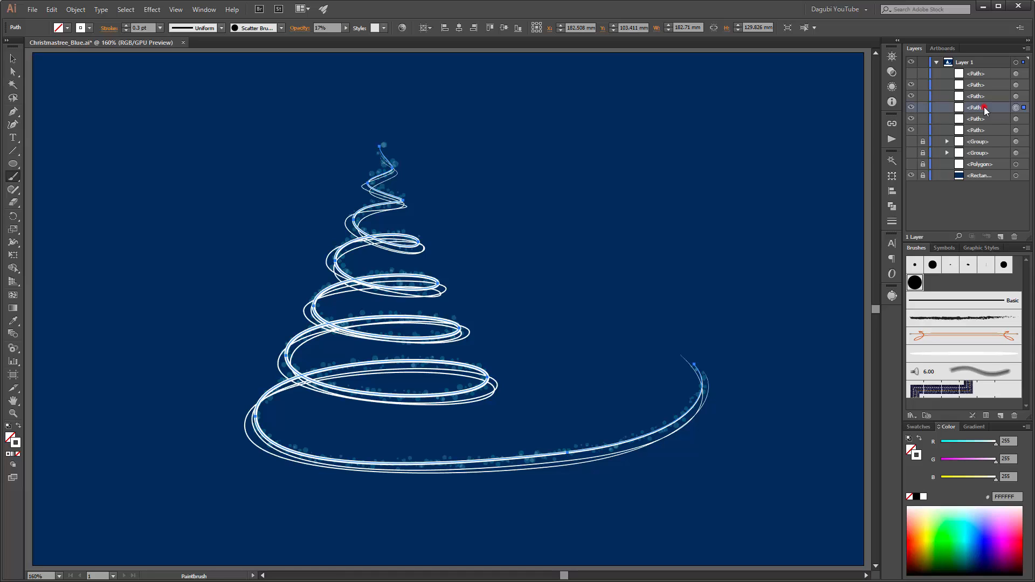
{"action": "left_click_drag", "start_coordinate": [990, 107], "coordinate": [1001, 236]}
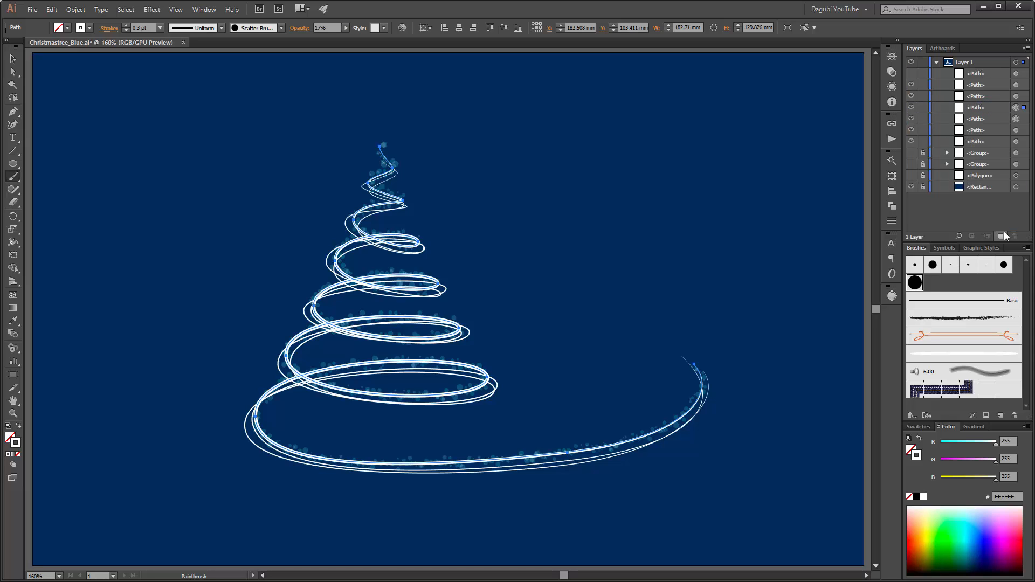
{"action": "left_click", "coordinate": [1016, 108]}
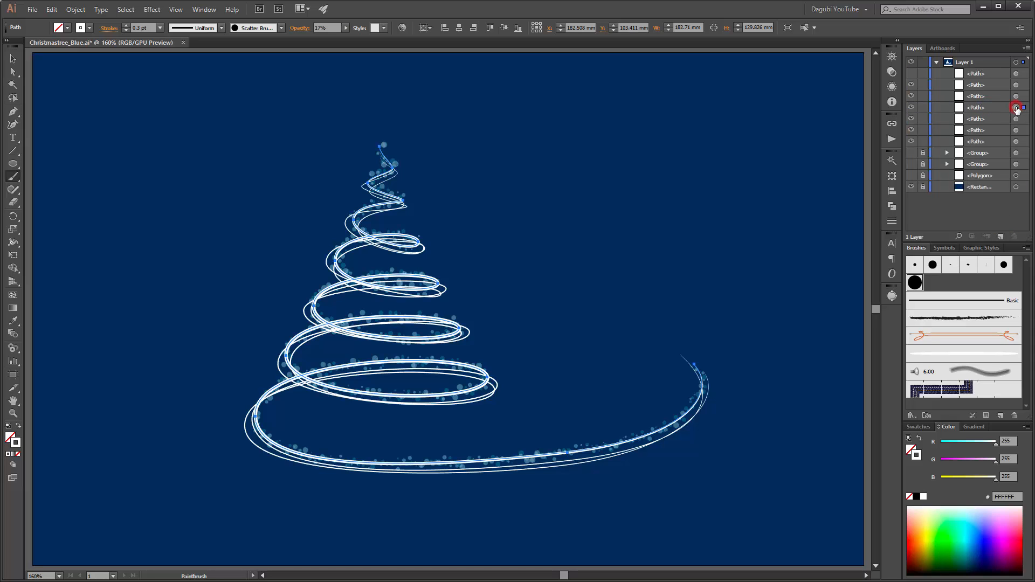
{"action": "left_click", "coordinate": [343, 27]}
{"action": "left_click_drag", "start_coordinate": [307, 38], "coordinate": [331, 38]}
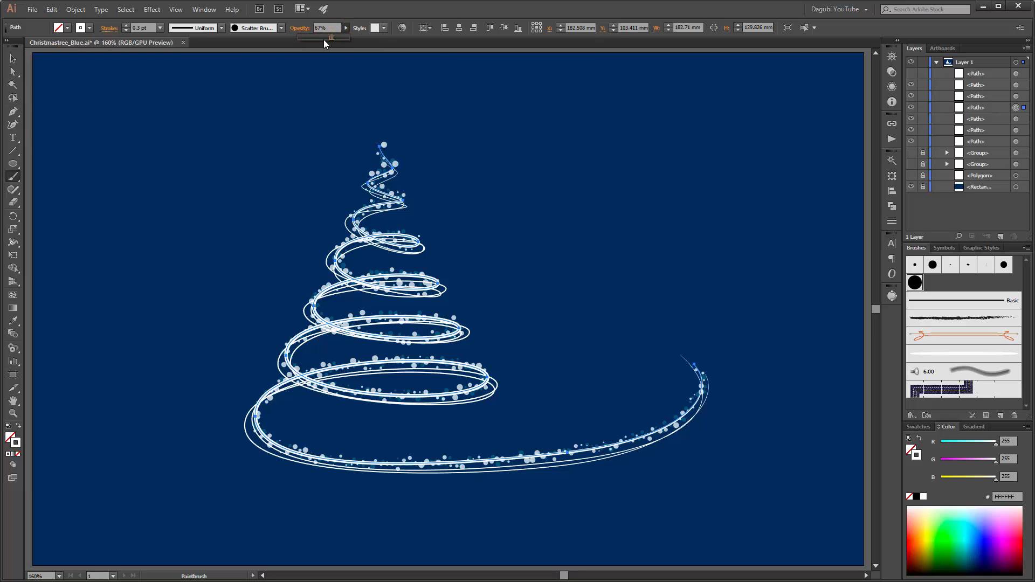
Set the stroke weight of the 67% opacity dot path to 0.4 pt
{"action": "left_click", "coordinate": [139, 21]}
{"action": "double_click", "coordinate": [139, 27]}
{"action": "key", "text": "Return"}
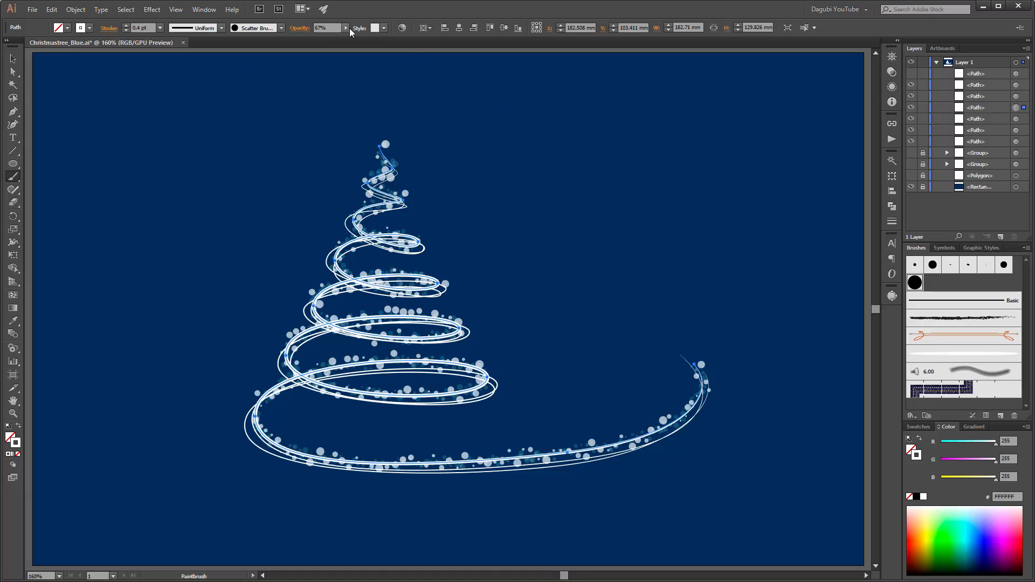
Identify the outer thin tree path by toggling path visibility, duplicate it in place, and clear the selection
{"action": "left_click", "coordinate": [912, 86]}
{"action": "left_click", "coordinate": [912, 85]}
{"action": "left_click", "coordinate": [910, 97]}
{"action": "left_click", "coordinate": [911, 96]}
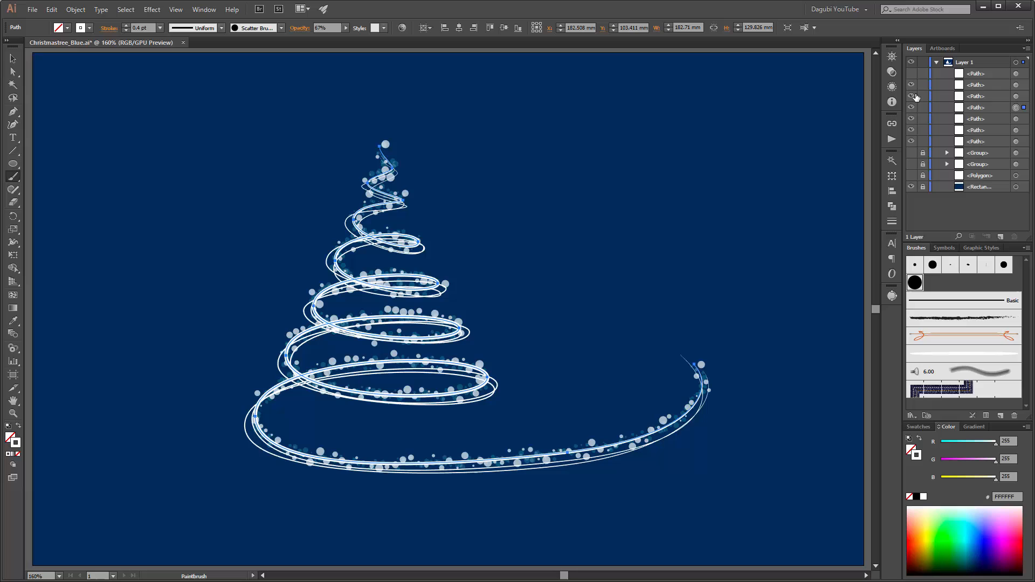
{"action": "left_click", "coordinate": [986, 97]}
{"action": "left_click_drag", "start_coordinate": [993, 96], "coordinate": [1001, 236]}
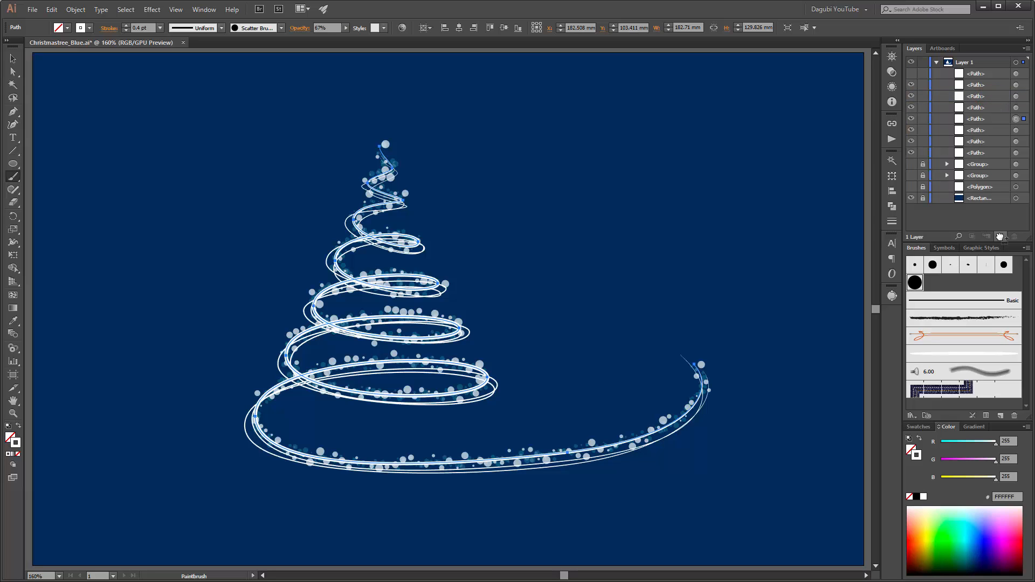
{"action": "left_click", "coordinate": [1016, 84]}
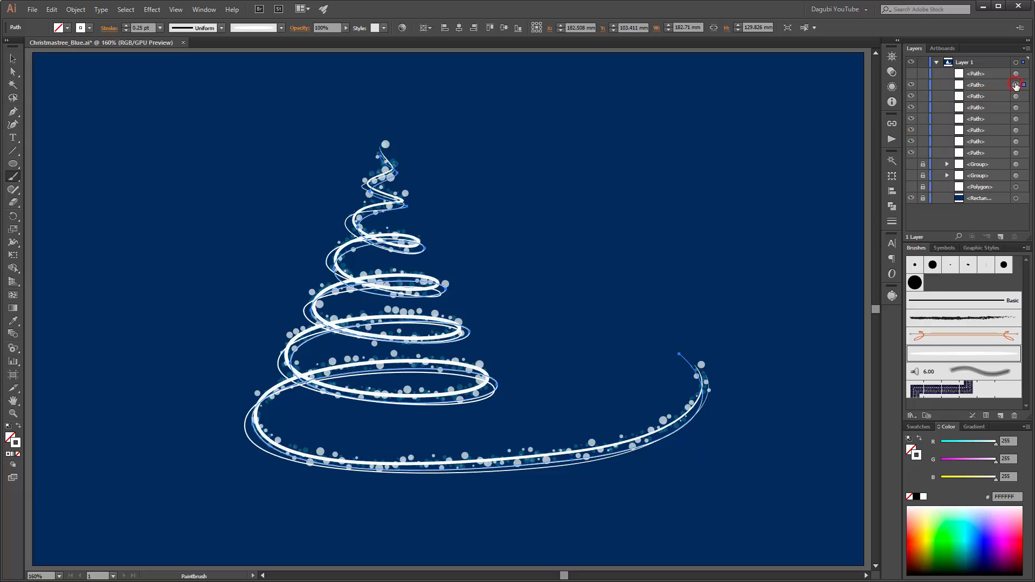
{"action": "left_click", "coordinate": [797, 136], "text": "ctrl"}
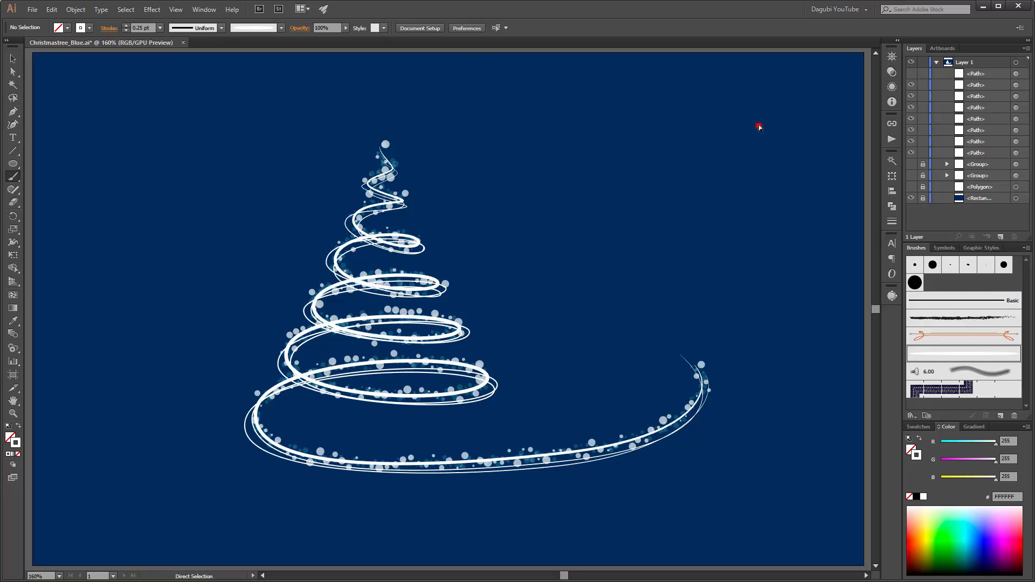
Duplicate the dot scatter brush and apply the brush copy to the upper copy of the outer thin tree path
{"action": "left_click", "coordinate": [917, 283]}
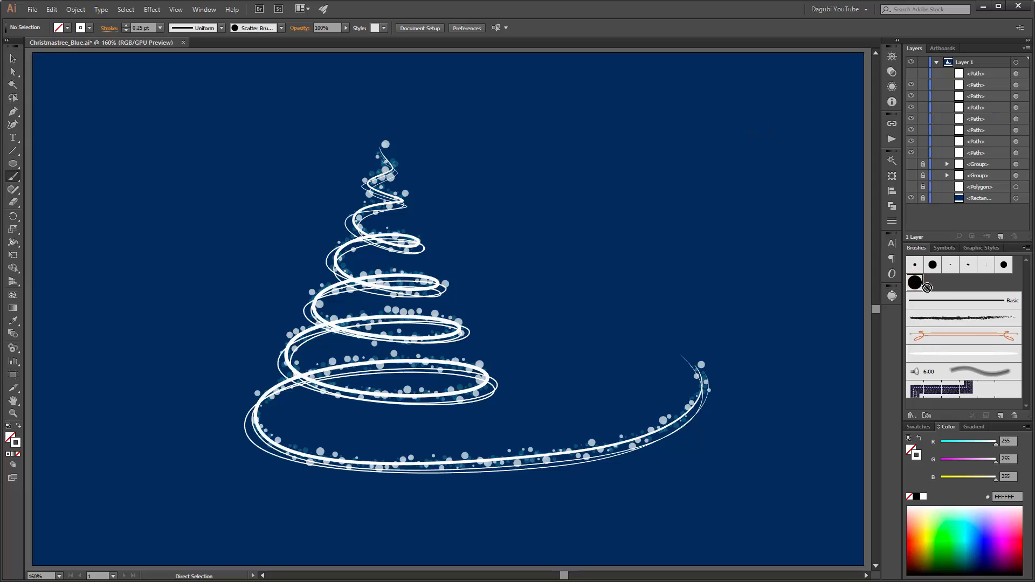
{"action": "mouse_move", "coordinate": [927, 288]}
{"action": "left_mouse_down"}
{"action": "mouse_move", "coordinate": [988, 370]}
{"action": "mouse_move", "coordinate": [1000, 416]}
{"action": "left_mouse_up"}
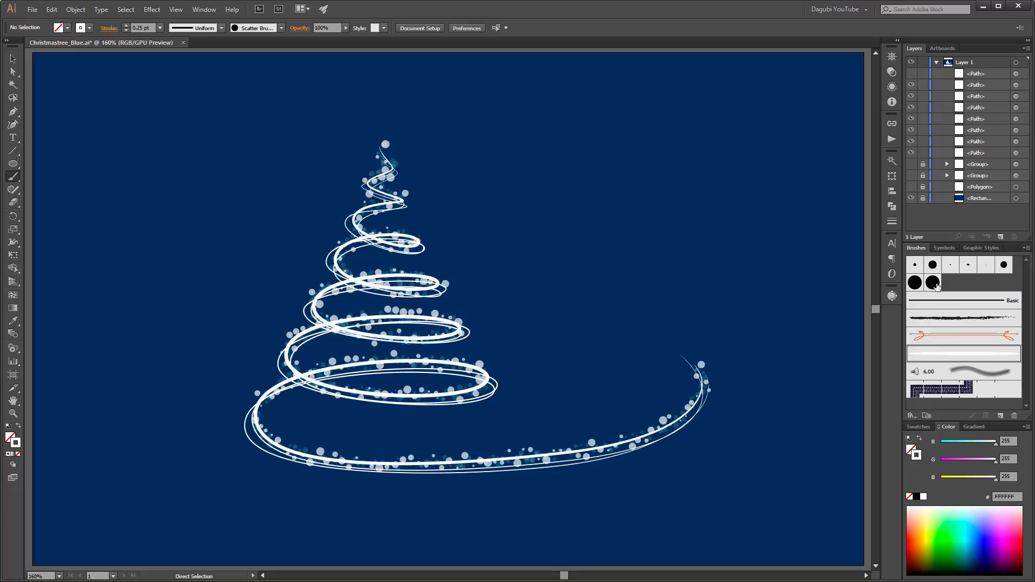
{"action": "left_click", "coordinate": [912, 96]}
{"action": "left_click", "coordinate": [912, 96]}
{"action": "left_click", "coordinate": [993, 96]}
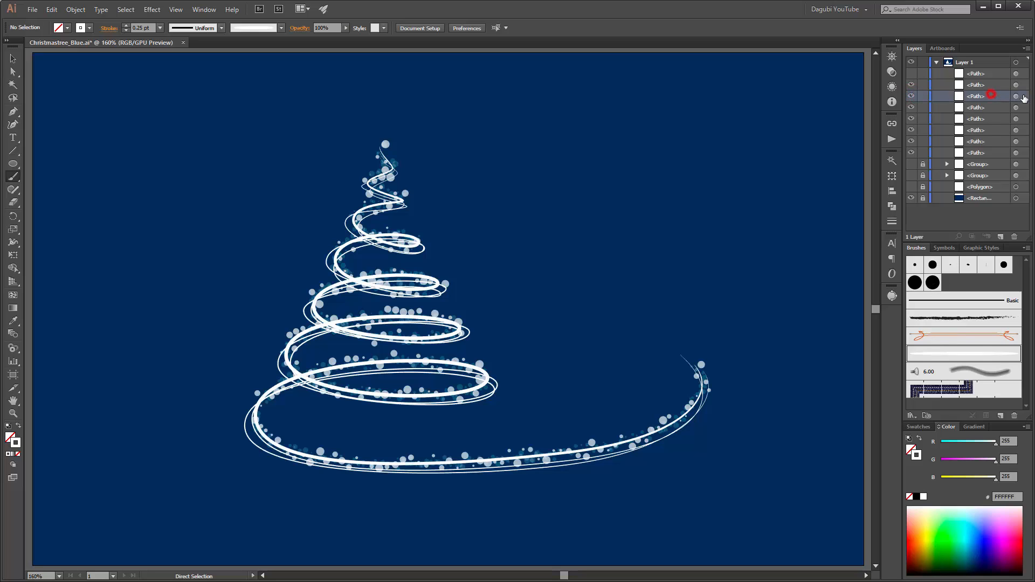
{"action": "left_click", "coordinate": [1017, 96]}
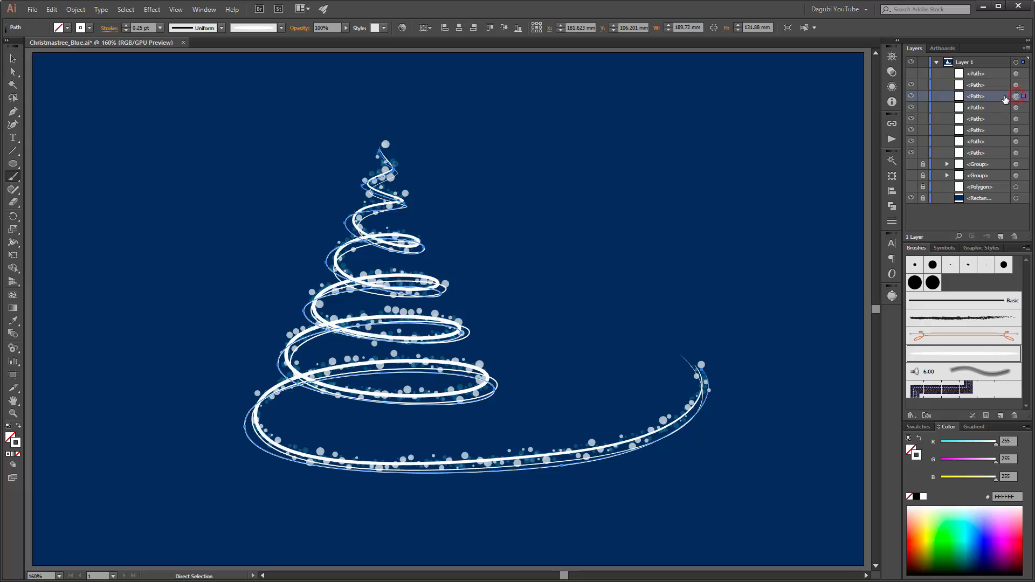
{"action": "left_click", "coordinate": [933, 282]}
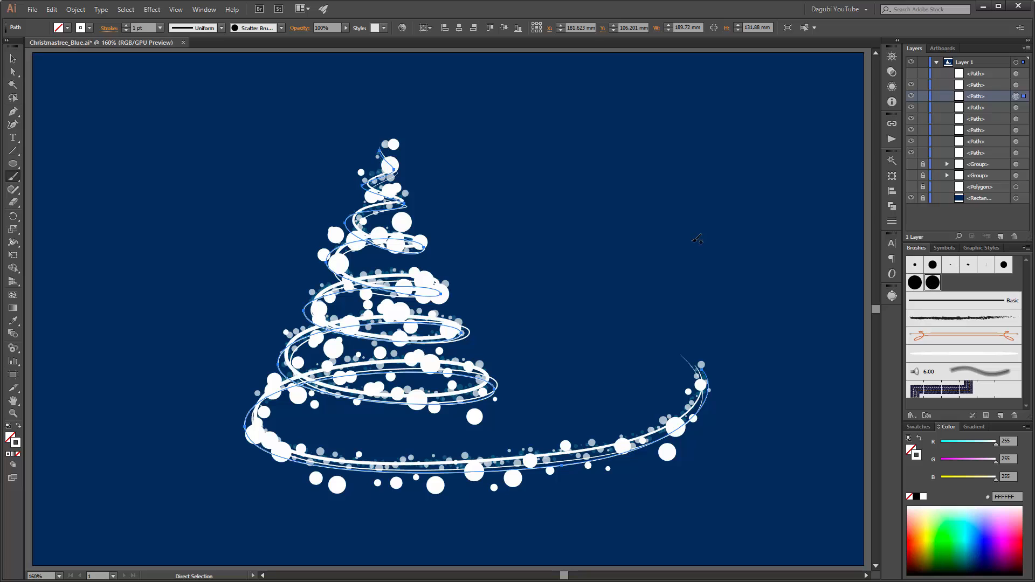
Reduce the stroke weight of the newly brushed outer thin path to 0.1 pt
{"action": "left_click", "coordinate": [126, 31]}
{"action": "left_click", "coordinate": [126, 31]}
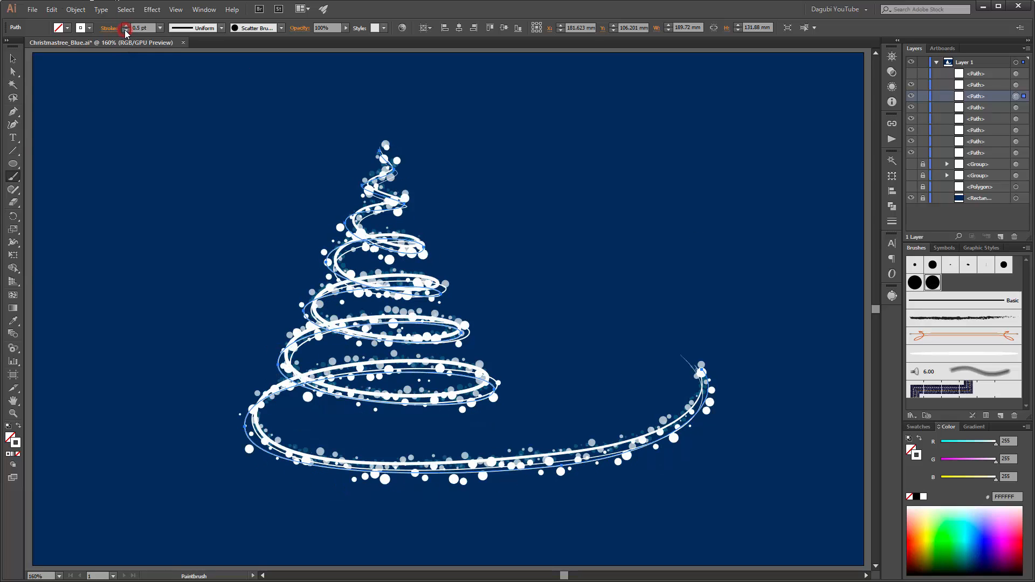
{"action": "left_click", "coordinate": [125, 31]}
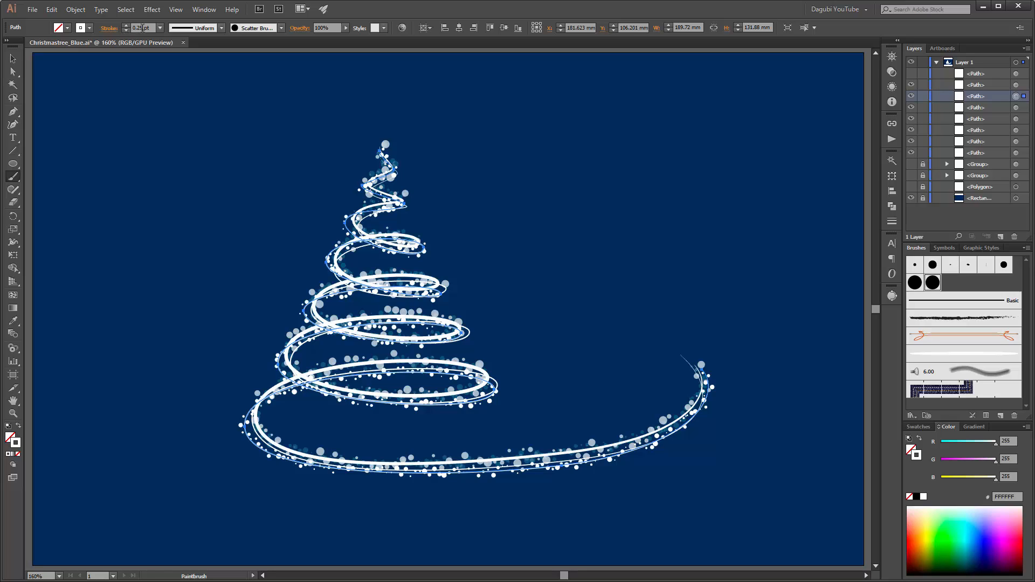
{"action": "left_click_drag", "start_coordinate": [143, 27], "coordinate": [138, 28]}
{"action": "type", "text": "1"}
{"action": "key", "text": "Return"}
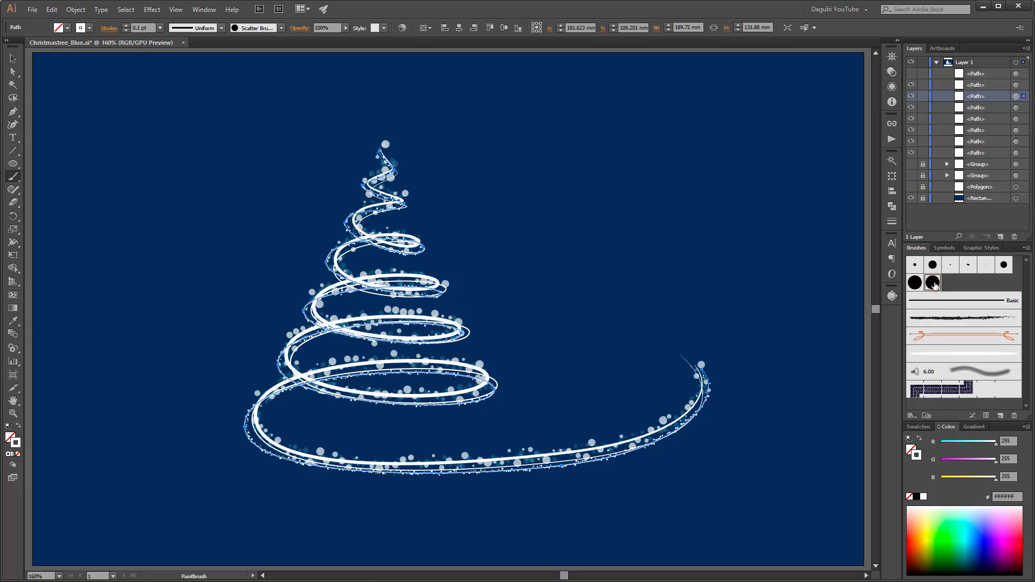
Widen the copied scatter brush's random scatter range to -276% and 239%, applying the change to existing strokes
{"action": "double_click", "coordinate": [934, 284]}
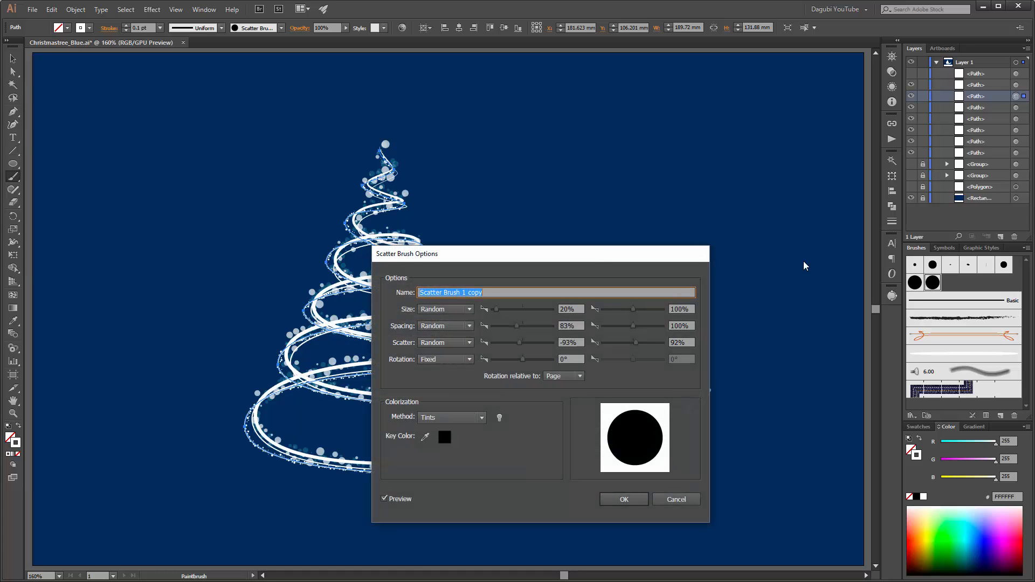
{"action": "left_click_drag", "start_coordinate": [596, 255], "coordinate": [734, 95]}
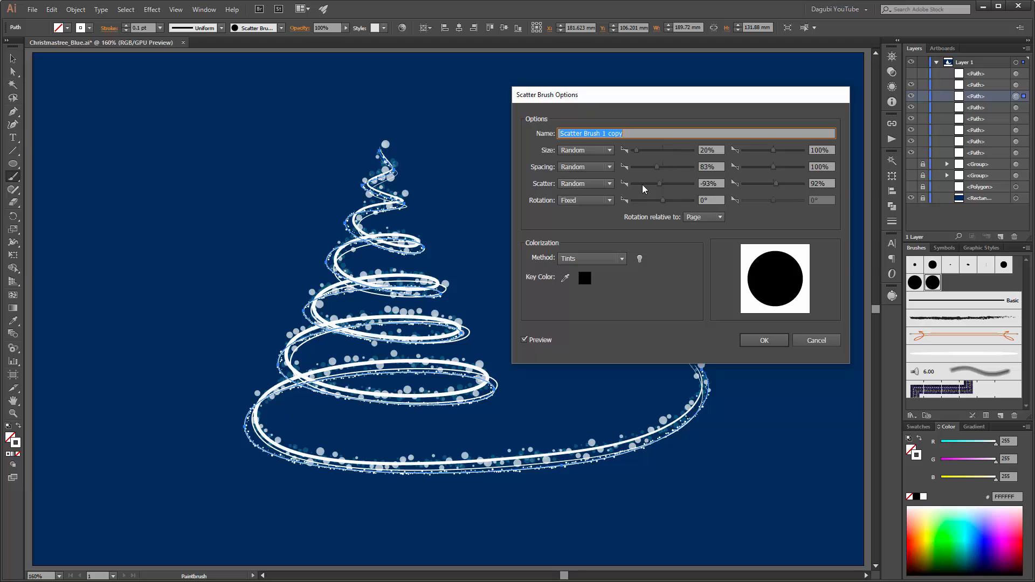
{"action": "left_click_drag", "start_coordinate": [658, 183], "coordinate": [657, 186]}
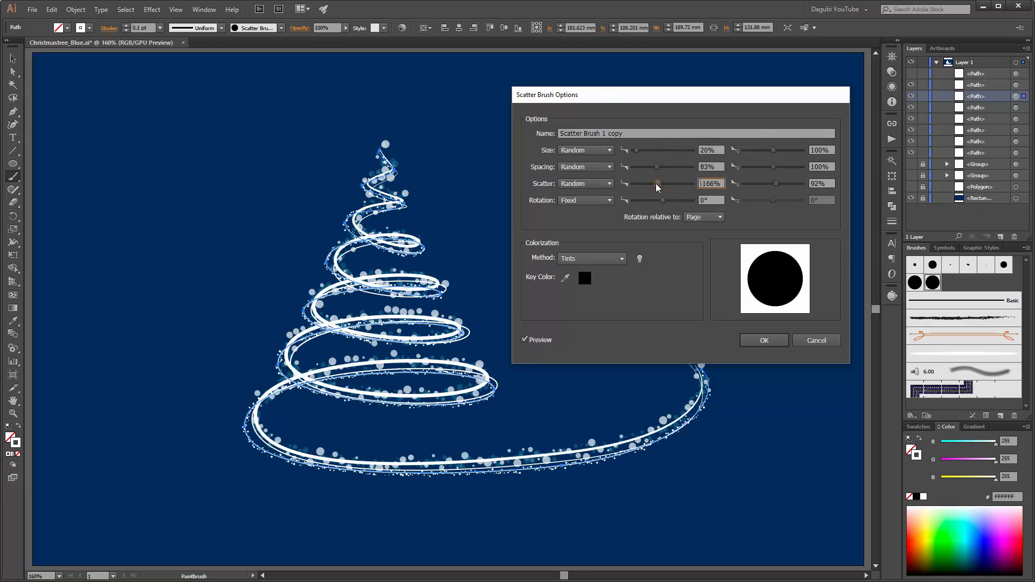
{"action": "left_click_drag", "start_coordinate": [776, 184], "coordinate": [781, 186]}
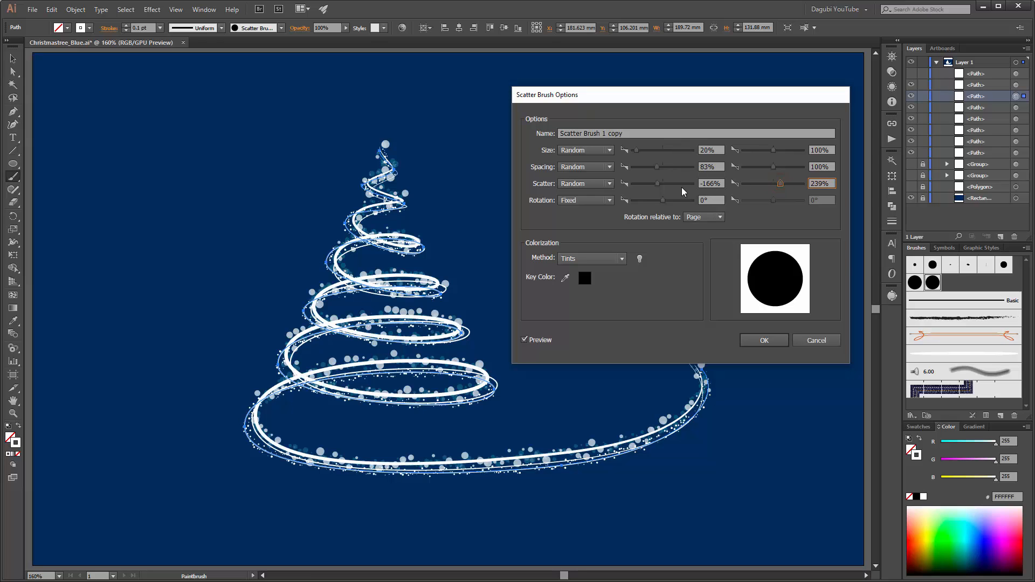
{"action": "left_click_drag", "start_coordinate": [660, 183], "coordinate": [655, 184]}
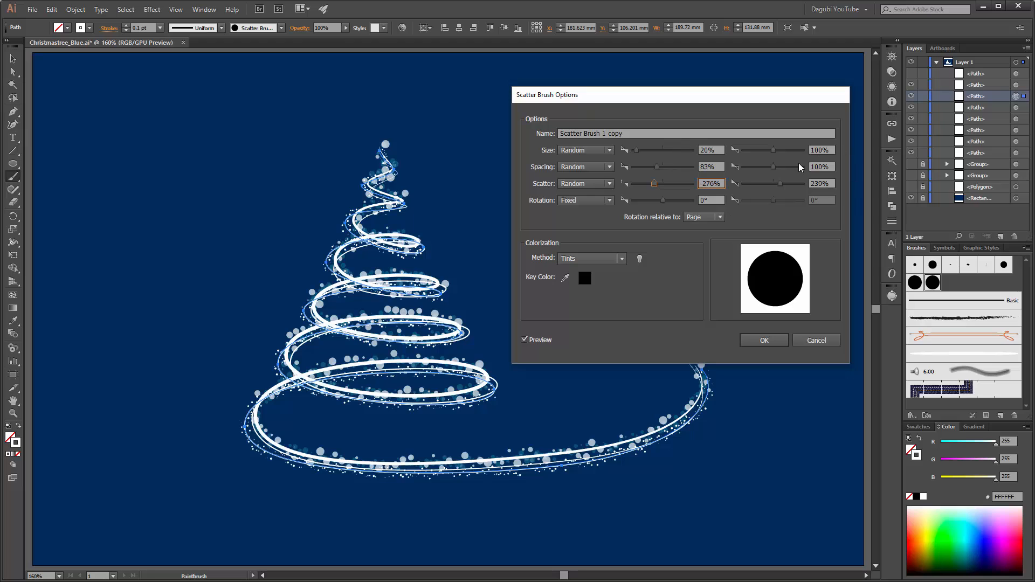
{"action": "left_click", "coordinate": [764, 341]}
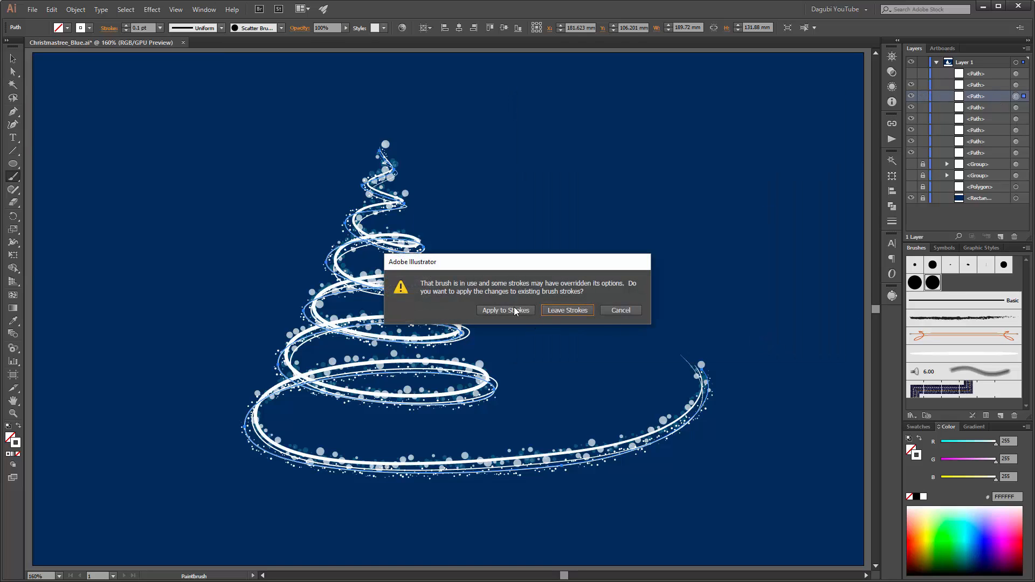
{"action": "left_click", "coordinate": [515, 311]}
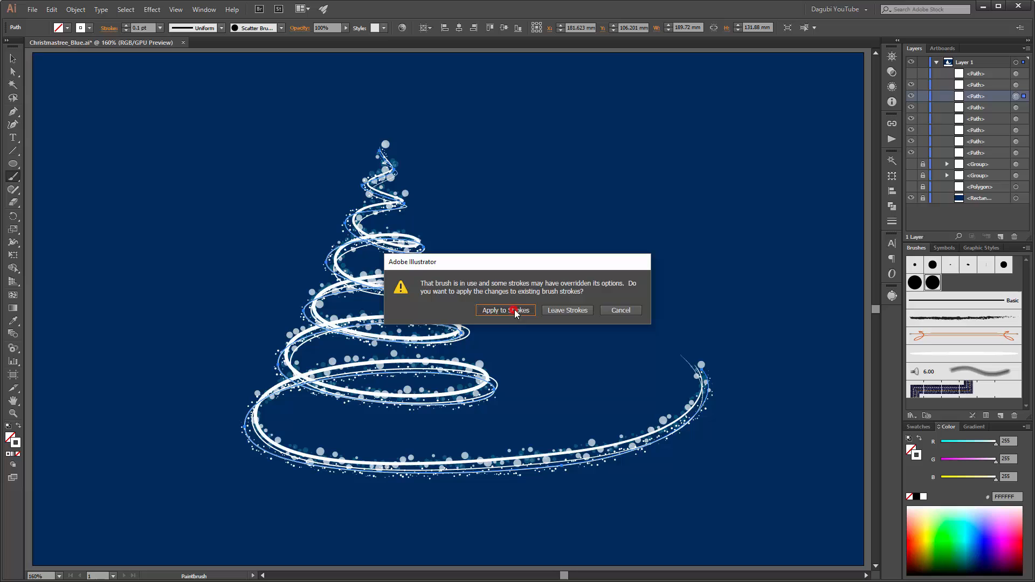
Duplicate the other thin tree path in place and apply Scatter Brush 1 copy to the upper copy
{"action": "left_click", "coordinate": [911, 84]}
{"action": "left_click", "coordinate": [911, 84]}
{"action": "left_click", "coordinate": [911, 85]}
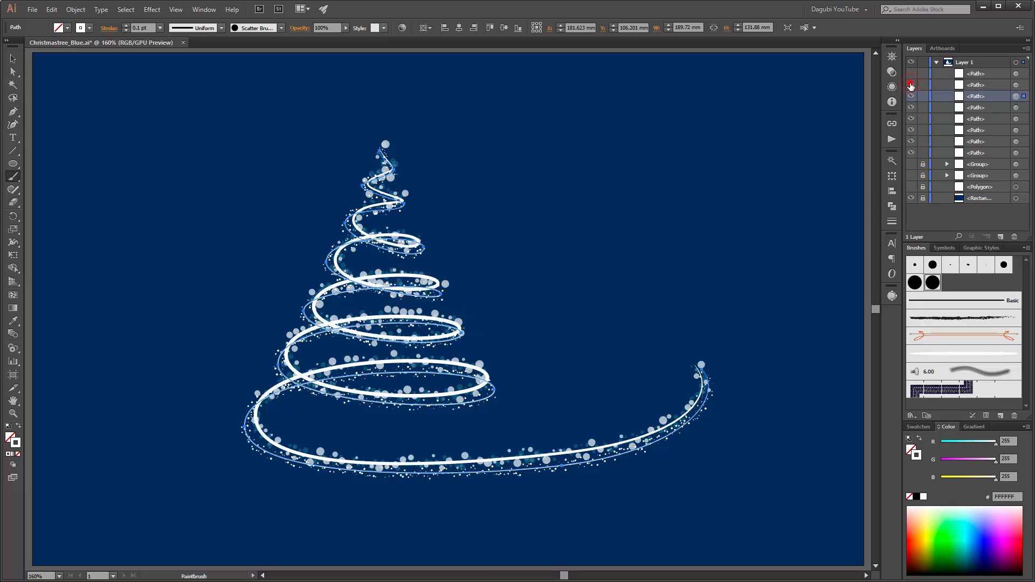
{"action": "left_click", "coordinate": [912, 85]}
{"action": "left_click_drag", "start_coordinate": [994, 84], "coordinate": [1000, 237]}
{"action": "left_click", "coordinate": [1016, 86]}
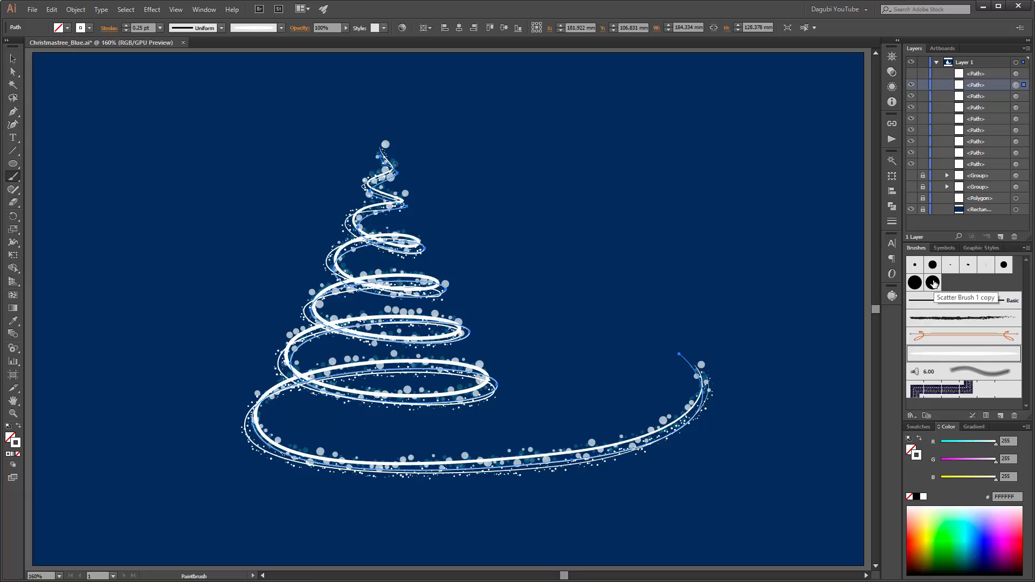
{"action": "left_click", "coordinate": [933, 283]}
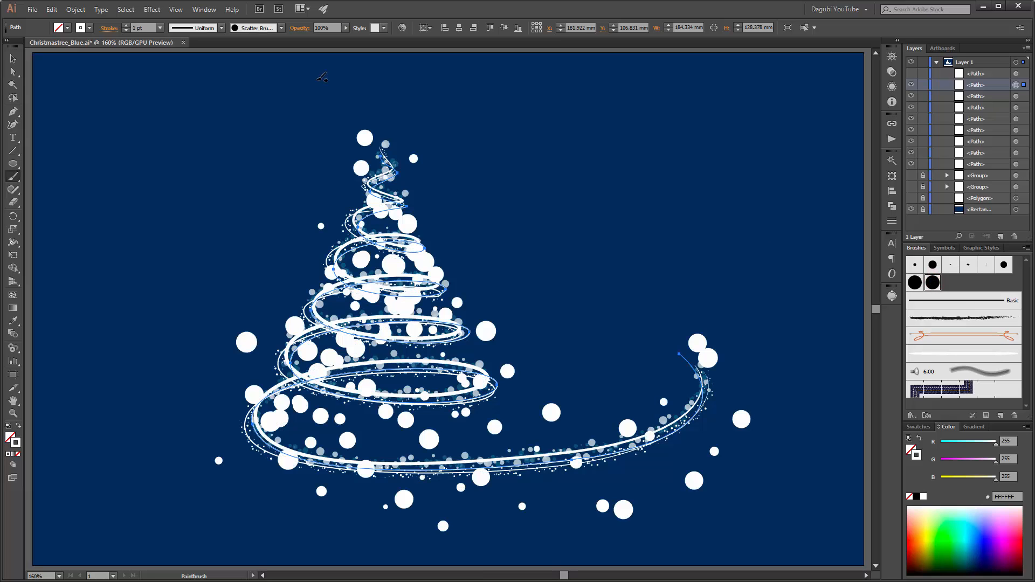
Reduce the stroke weight of the second brushed thin path to 0.25 pt
{"action": "left_click", "coordinate": [125, 31]}
{"action": "left_click", "coordinate": [125, 31]}
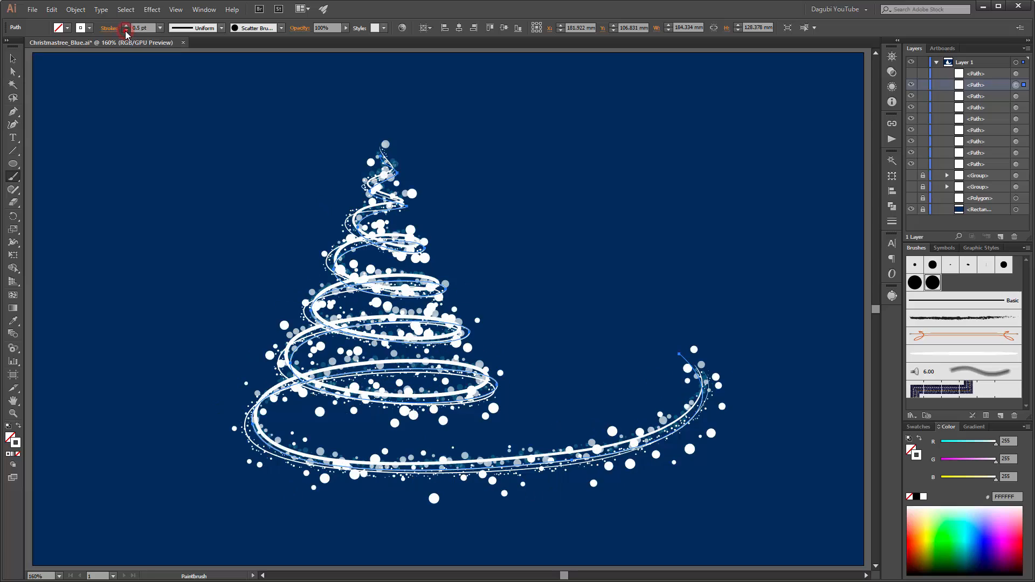
{"action": "left_click", "coordinate": [126, 31]}
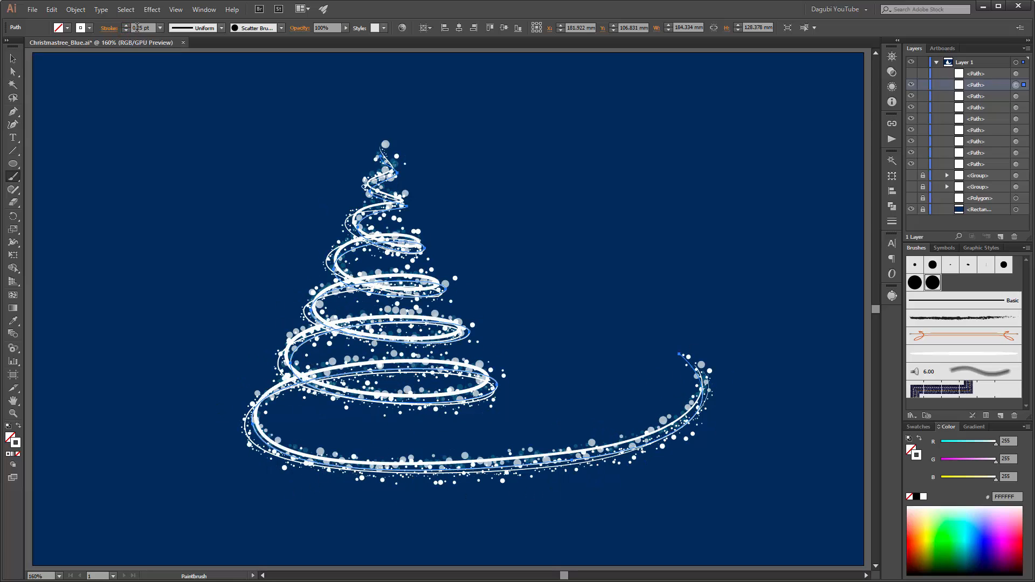
Set the stroke weight of the second brushed thin path to 0.15 pt and deselect it
{"action": "double_click", "coordinate": [138, 27]}
{"action": "type", "text": "1"}
{"action": "key", "text": "Return"}
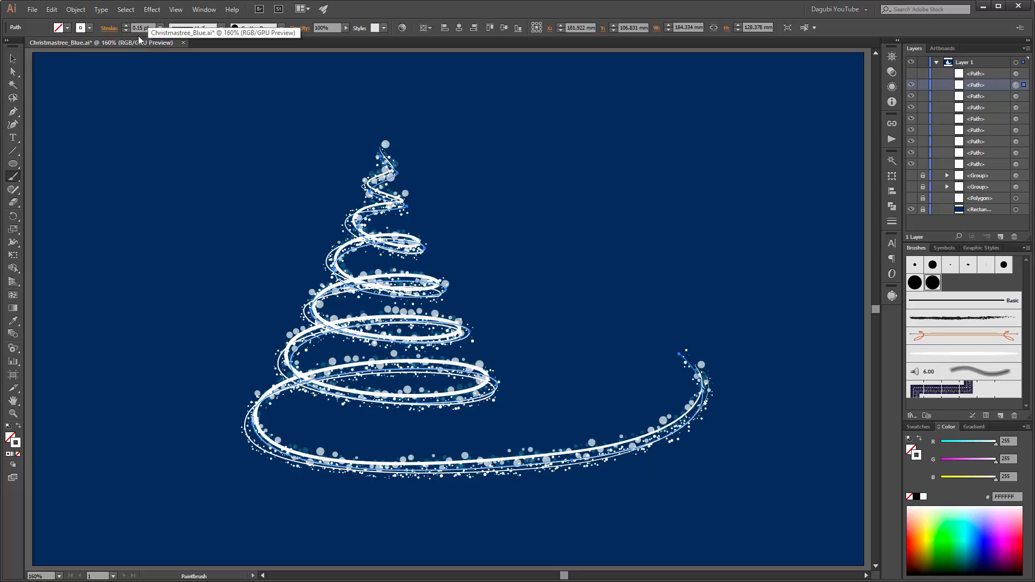
{"action": "left_click", "coordinate": [783, 158], "text": "ctrl"}
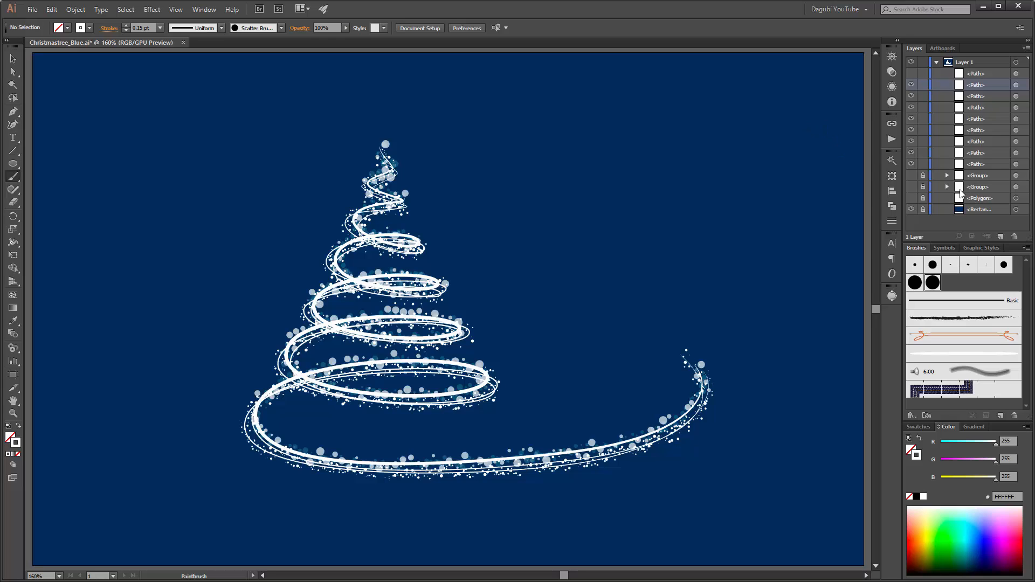
Identify the tree path carrying the large translucent dots by toggling path visibility, and set its stroke weight to 0.36 pt
{"action": "left_click", "coordinate": [912, 164]}
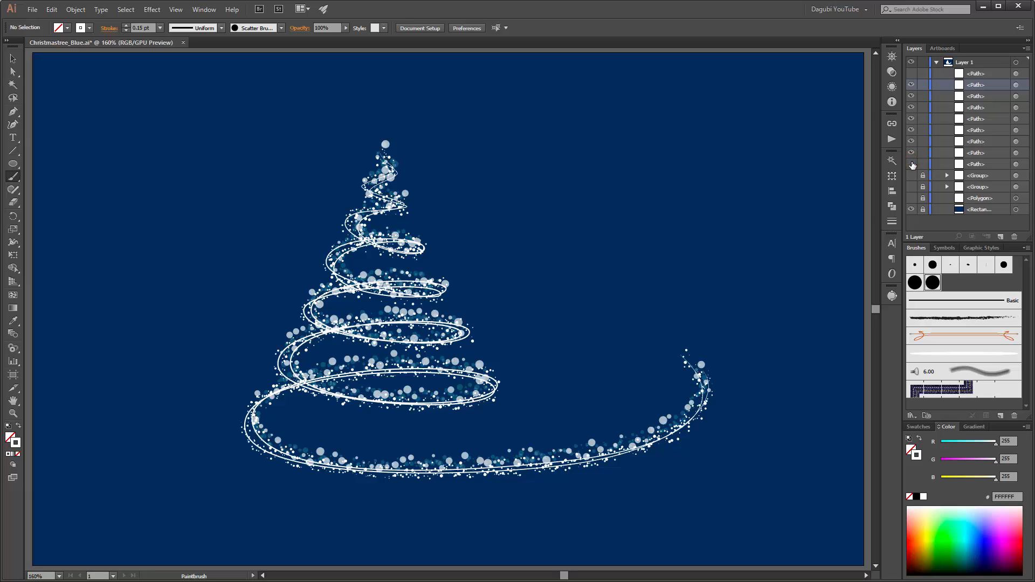
{"action": "left_click", "coordinate": [911, 164]}
{"action": "left_click", "coordinate": [910, 154]}
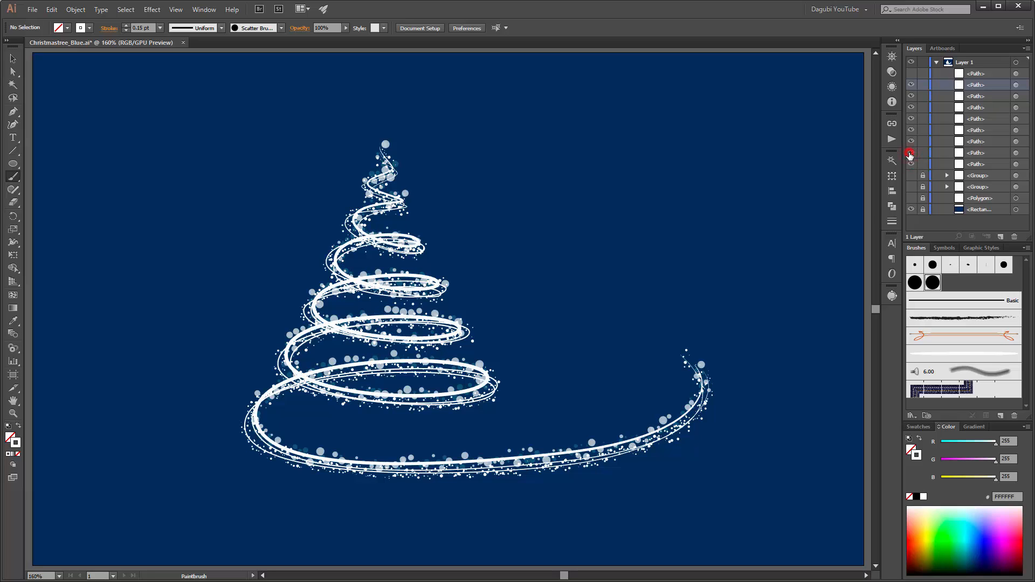
{"action": "left_click", "coordinate": [911, 152]}
{"action": "left_click", "coordinate": [912, 141]}
{"action": "left_click", "coordinate": [911, 141]}
{"action": "left_click", "coordinate": [911, 130]}
{"action": "left_click", "coordinate": [912, 130]}
{"action": "left_click", "coordinate": [976, 130]}
{"action": "left_click", "coordinate": [1015, 130]}
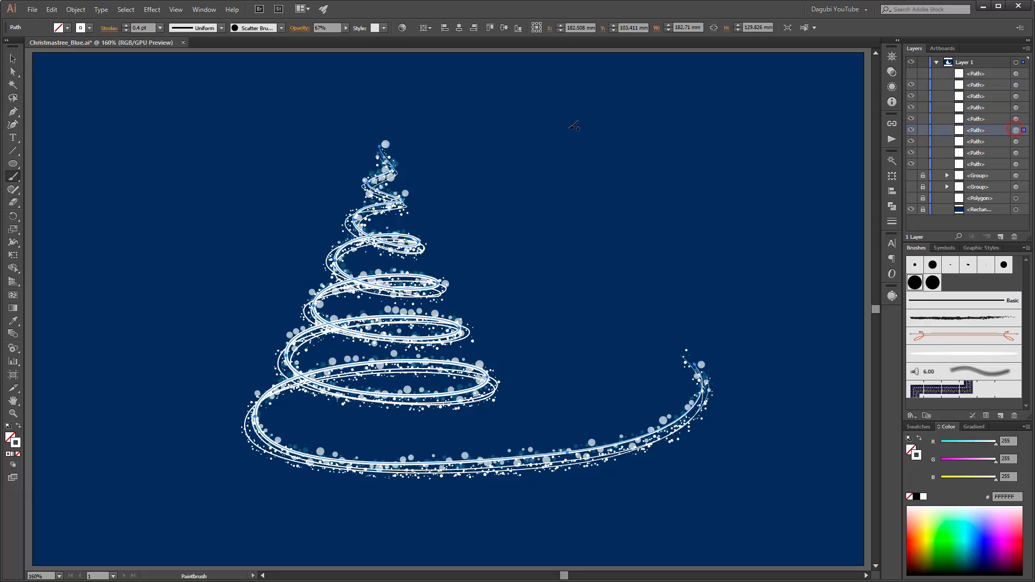
{"action": "left_click", "coordinate": [139, 27]}
{"action": "key", "text": "Return"}
{"action": "left_click", "coordinate": [766, 150], "text": "ctrl"}
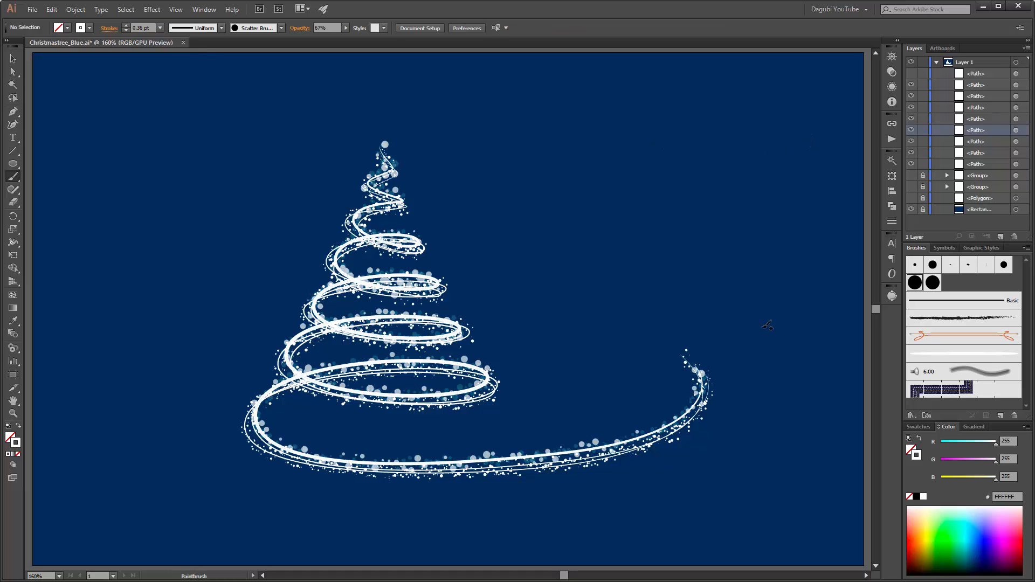
Show the hidden topmost path with the loose test dots and delete it
{"action": "left_click", "coordinate": [911, 73]}
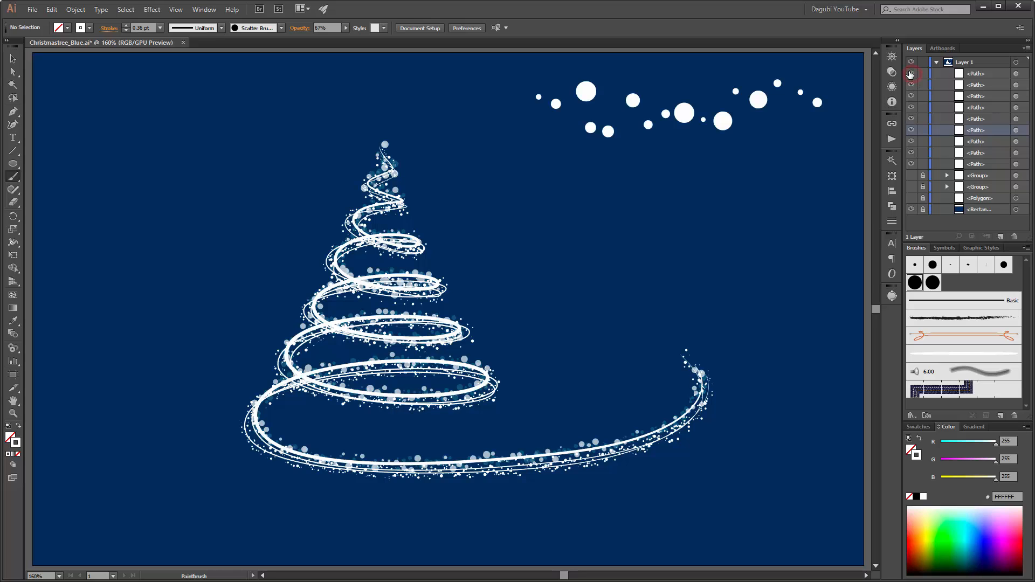
{"action": "left_click_drag", "start_coordinate": [995, 73], "coordinate": [1014, 237]}
Collect all the unlocked tree paths in a new layer, check its visibility, and lock it
{"action": "left_click", "coordinate": [974, 73]}
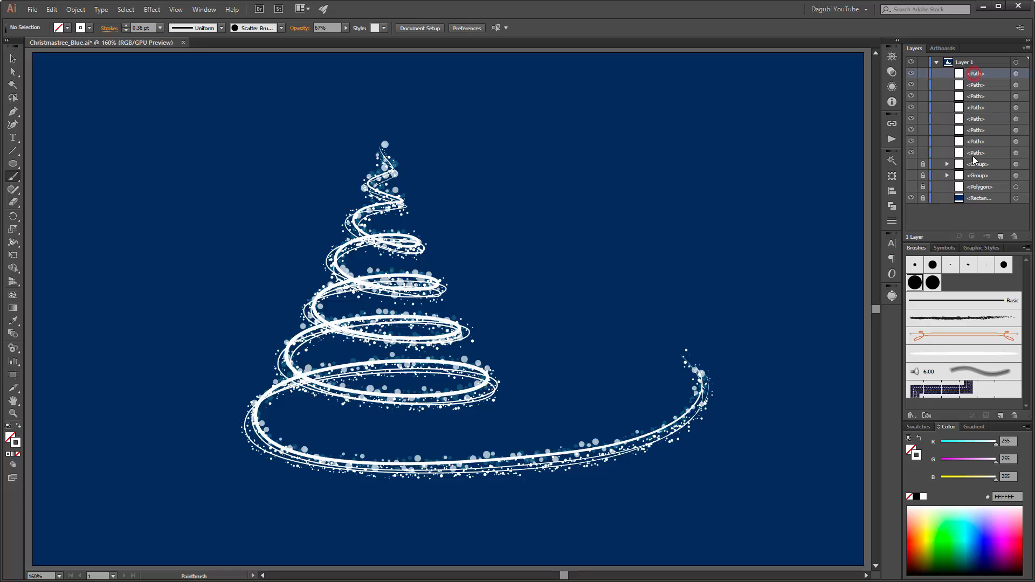
{"action": "left_click", "coordinate": [976, 153], "text": "shift"}
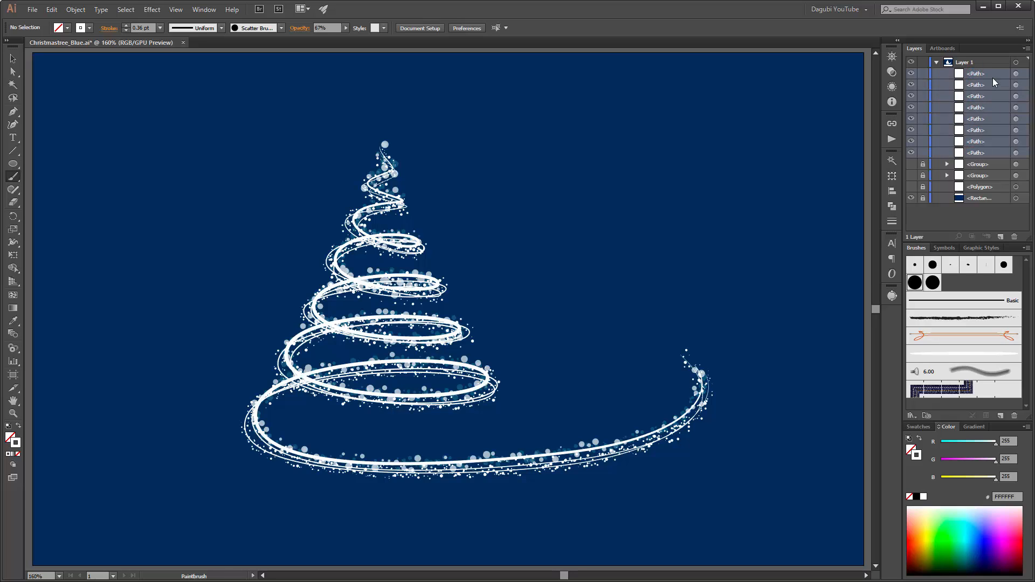
{"action": "left_click", "coordinate": [1028, 48]}
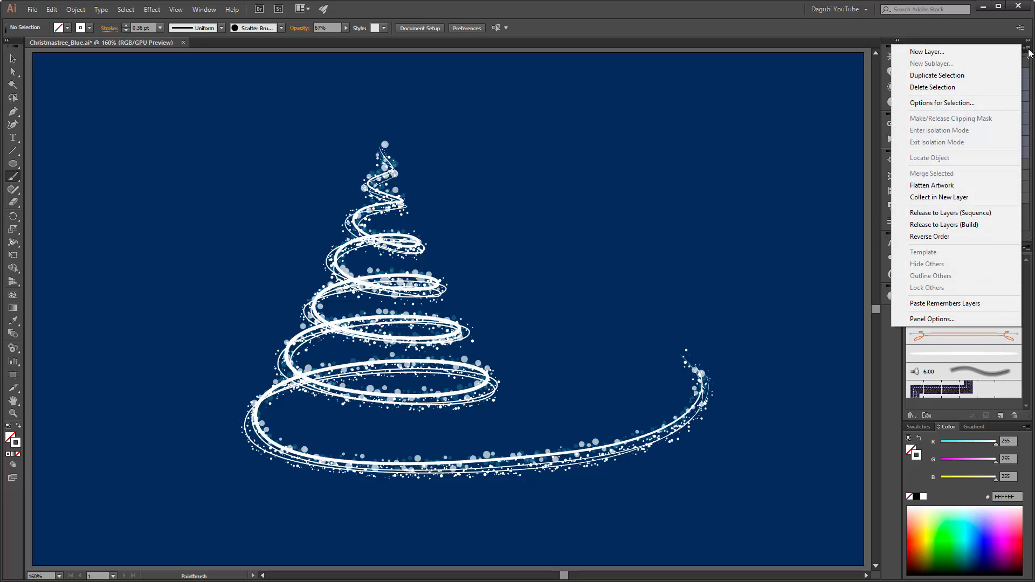
{"action": "left_click", "coordinate": [708, 1]}
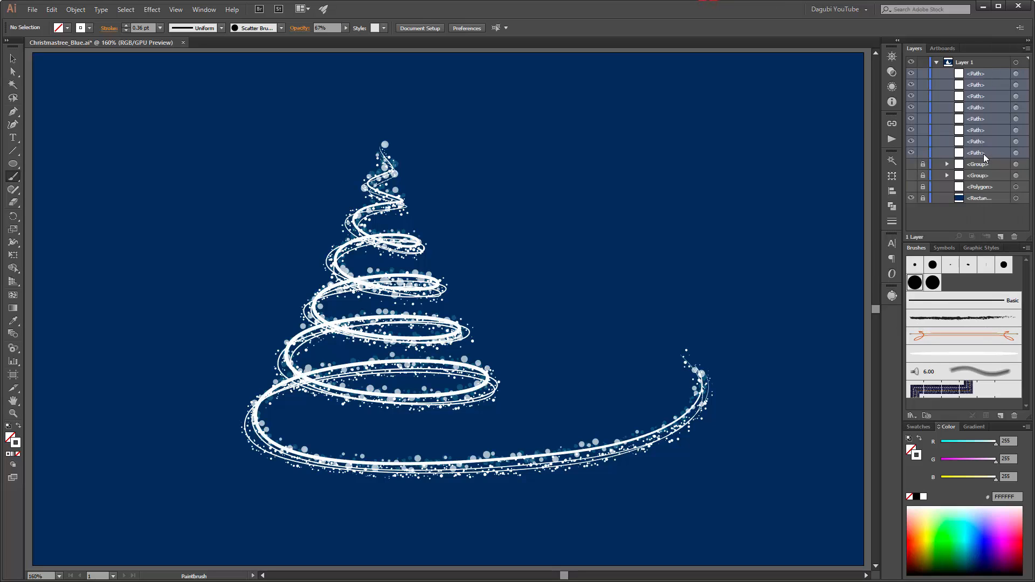
{"action": "left_click", "coordinate": [1028, 48]}
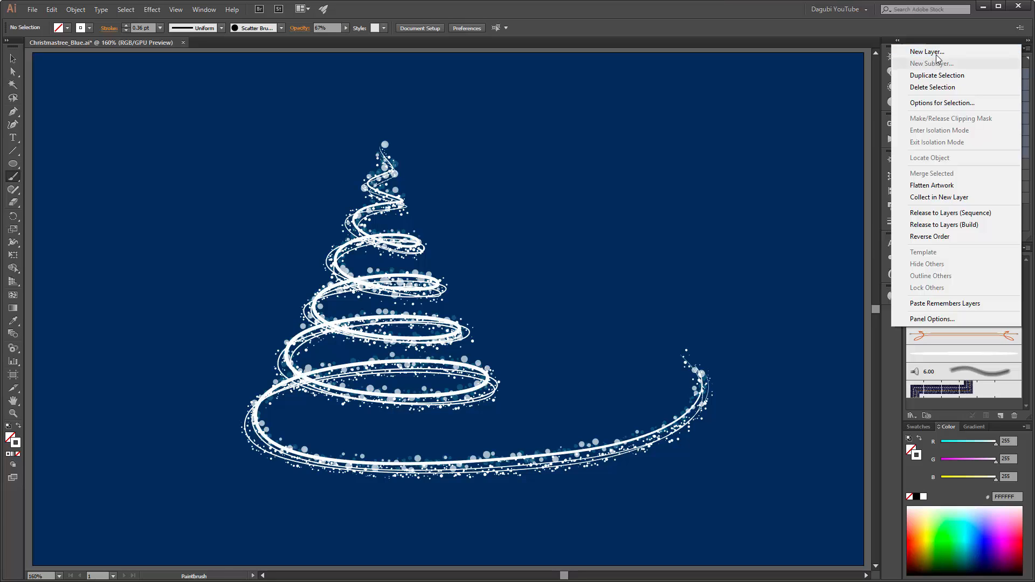
{"action": "left_click", "coordinate": [932, 198]}
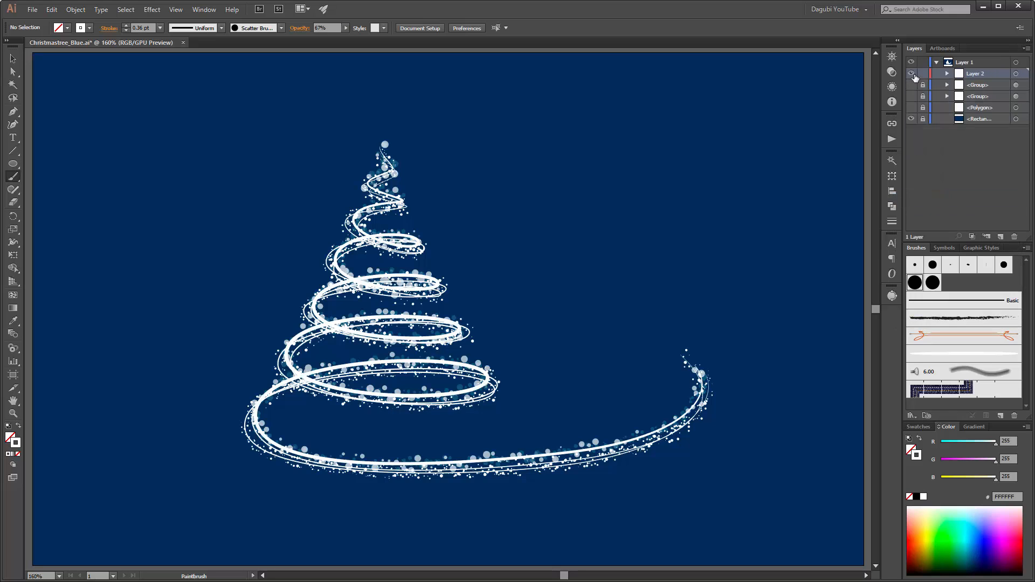
{"action": "left_click", "coordinate": [913, 75]}
{"action": "left_click", "coordinate": [912, 74]}
{"action": "left_click", "coordinate": [923, 74]}
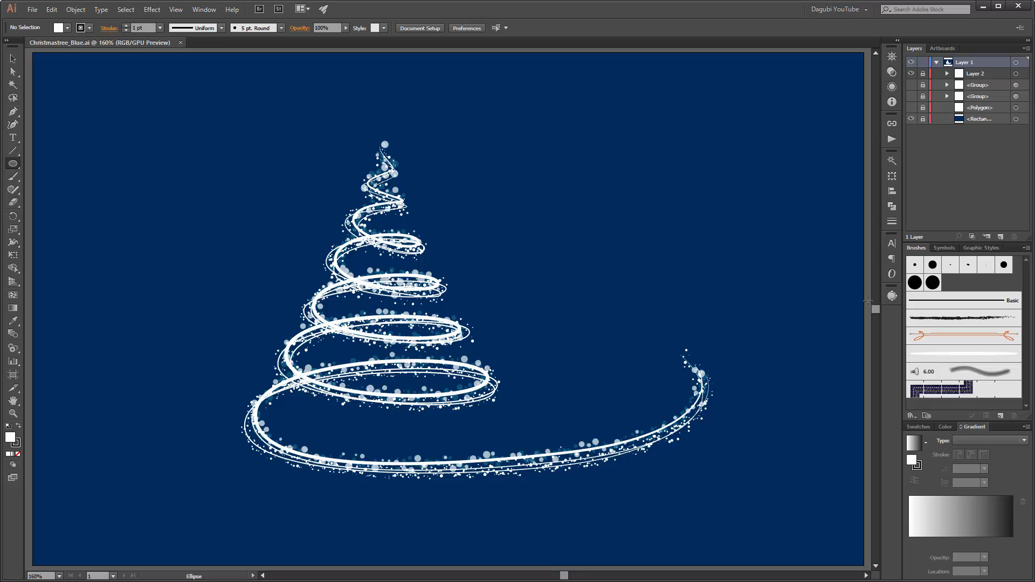
Draw a white circle about 32 mm in diameter on the empty background beside the upper part of the tree
{"action": "left_click", "coordinate": [944, 249]}
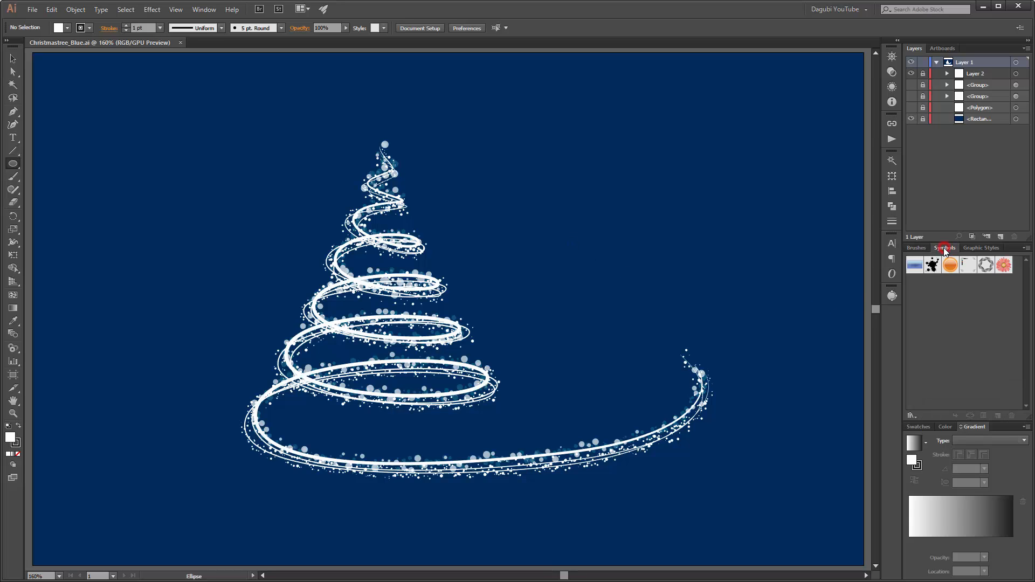
{"action": "left_click", "coordinate": [917, 249]}
{"action": "left_click", "coordinate": [13, 164]}
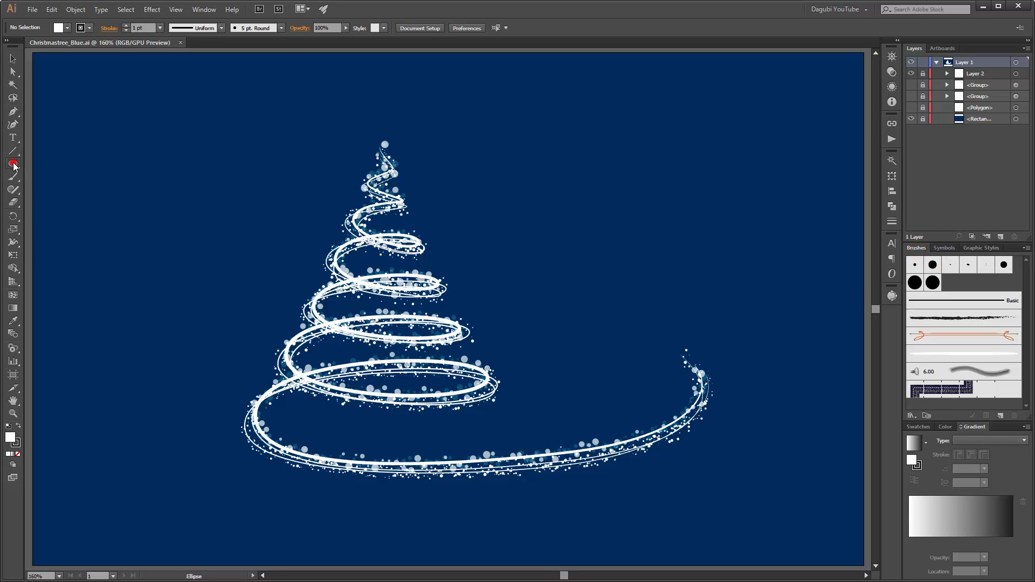
{"action": "left_click_drag", "start_coordinate": [480, 150], "coordinate": [561, 228]}
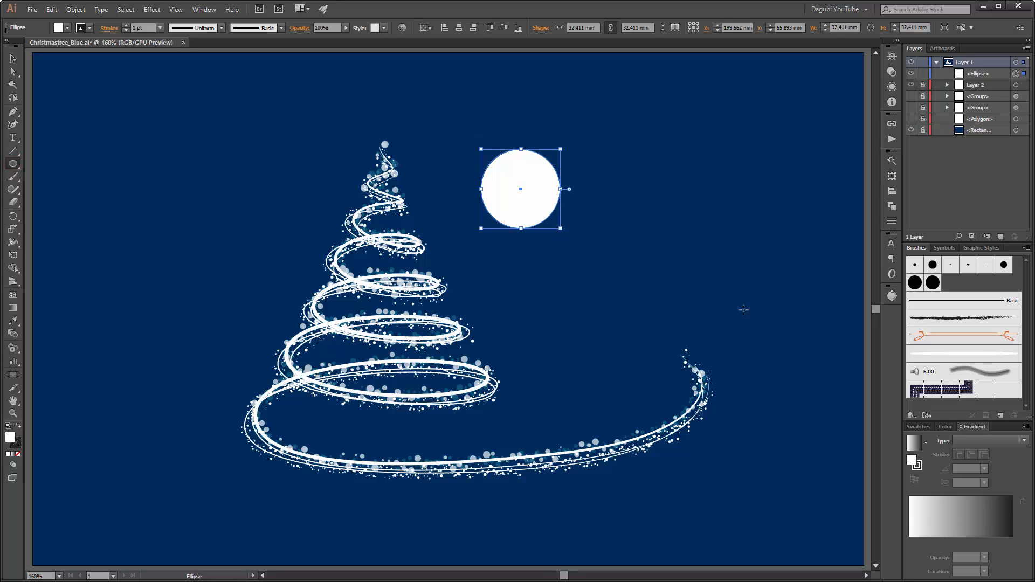
Remove the circle's stroke and fill it with the white-to-black linear gradient
{"action": "left_click", "coordinate": [920, 472]}
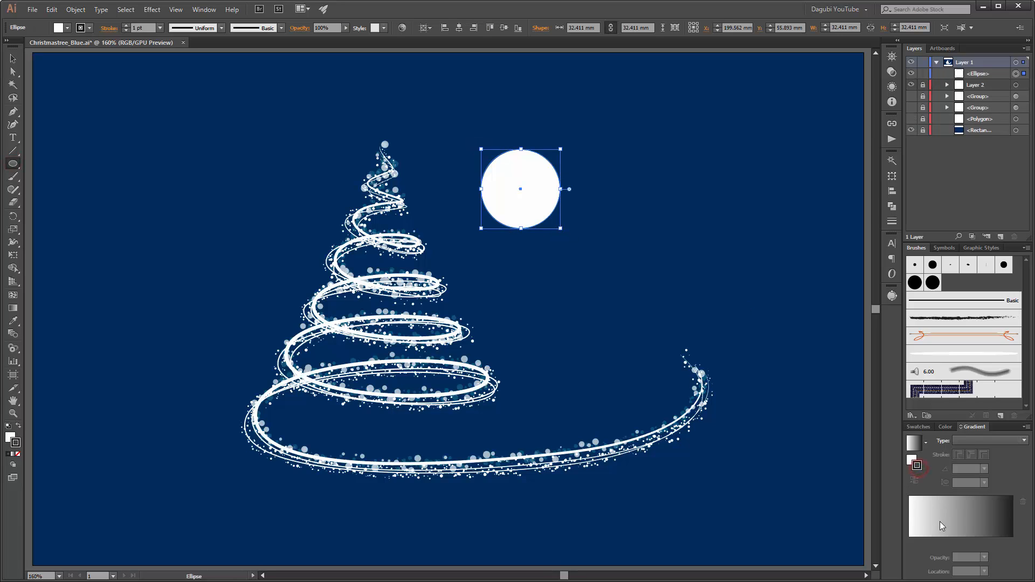
{"action": "left_click", "coordinate": [947, 427]}
{"action": "left_click", "coordinate": [910, 497]}
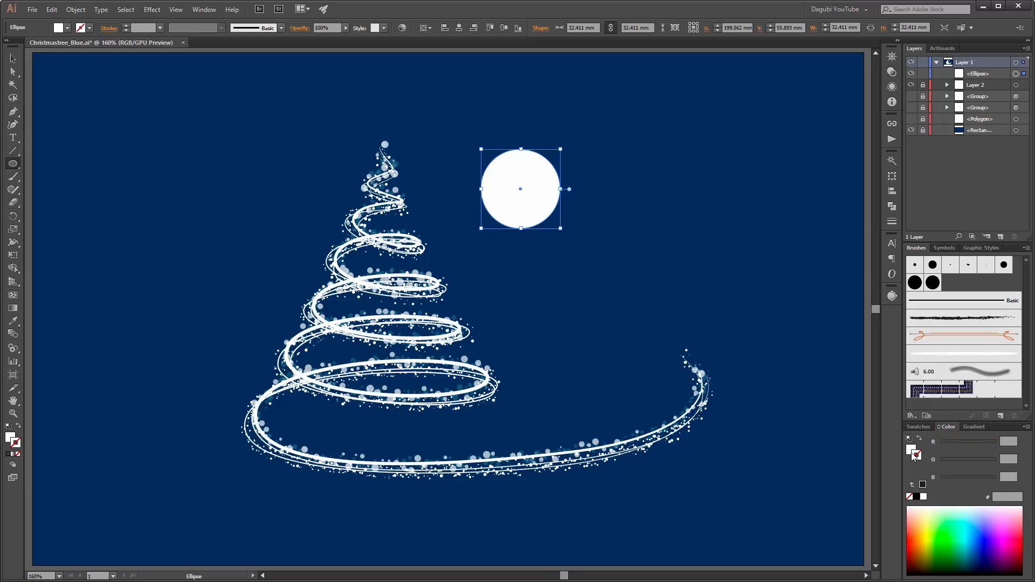
{"action": "left_click", "coordinate": [974, 427]}
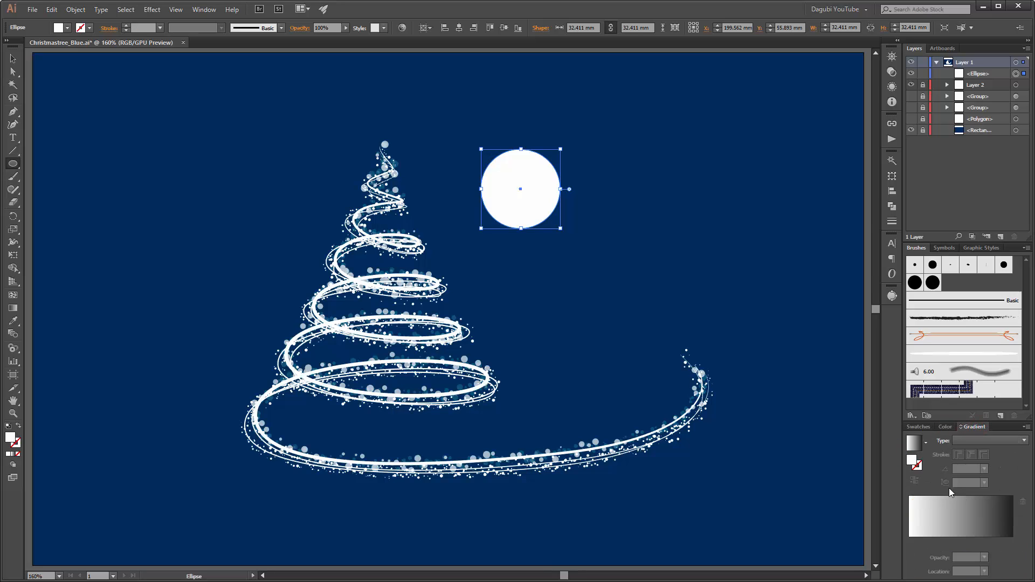
{"action": "left_click", "coordinate": [914, 444]}
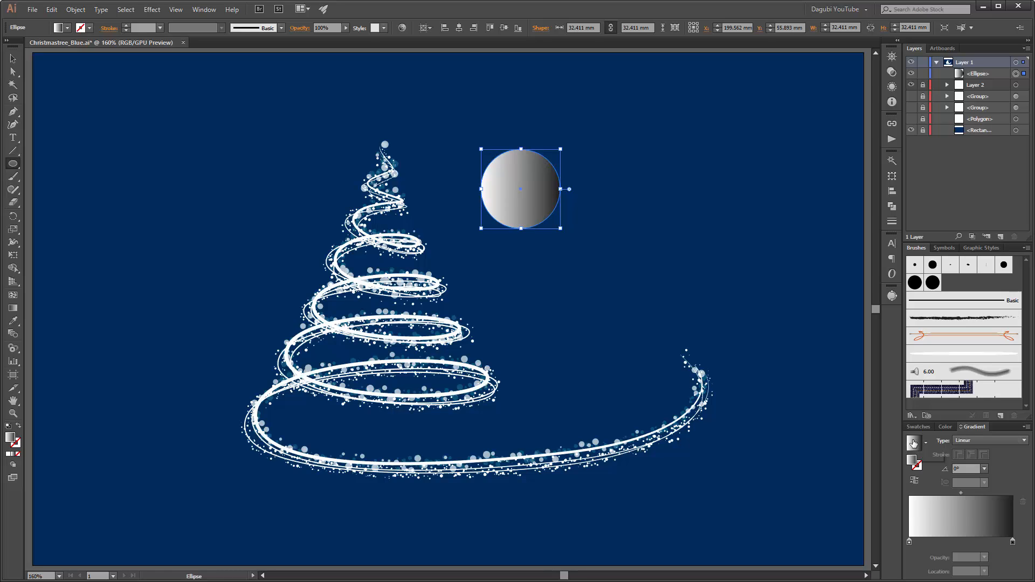
Open the colour mode choices for the black end stop of the circle's gradient
{"action": "left_click", "coordinate": [1012, 542]}
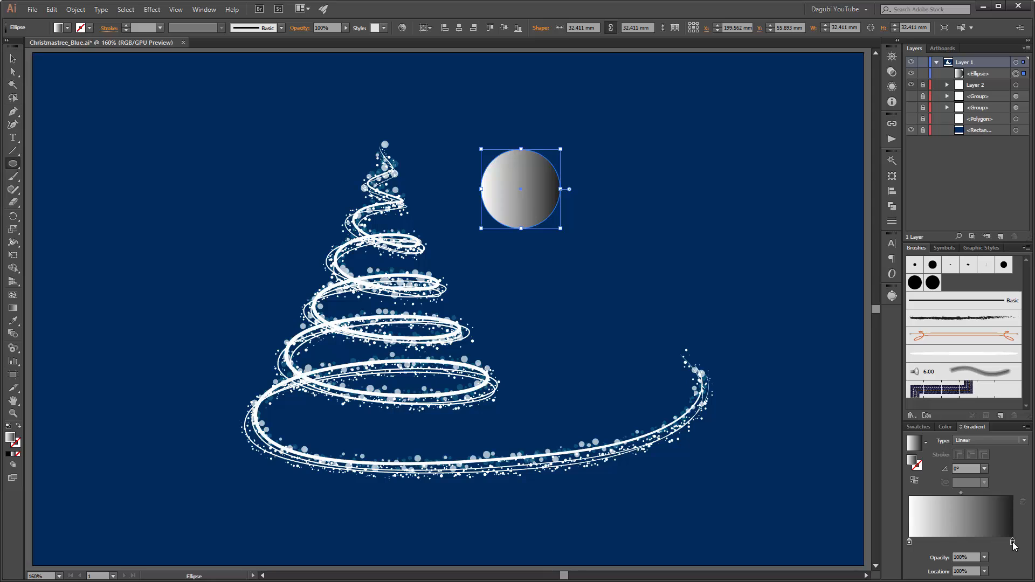
{"action": "double_click", "coordinate": [1013, 544]}
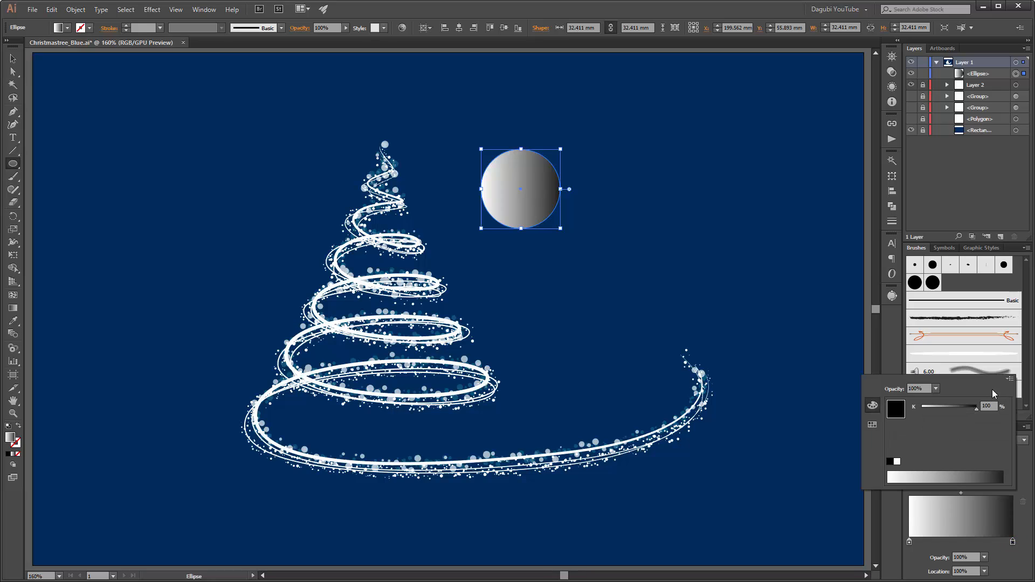
{"action": "left_click", "coordinate": [1010, 378]}
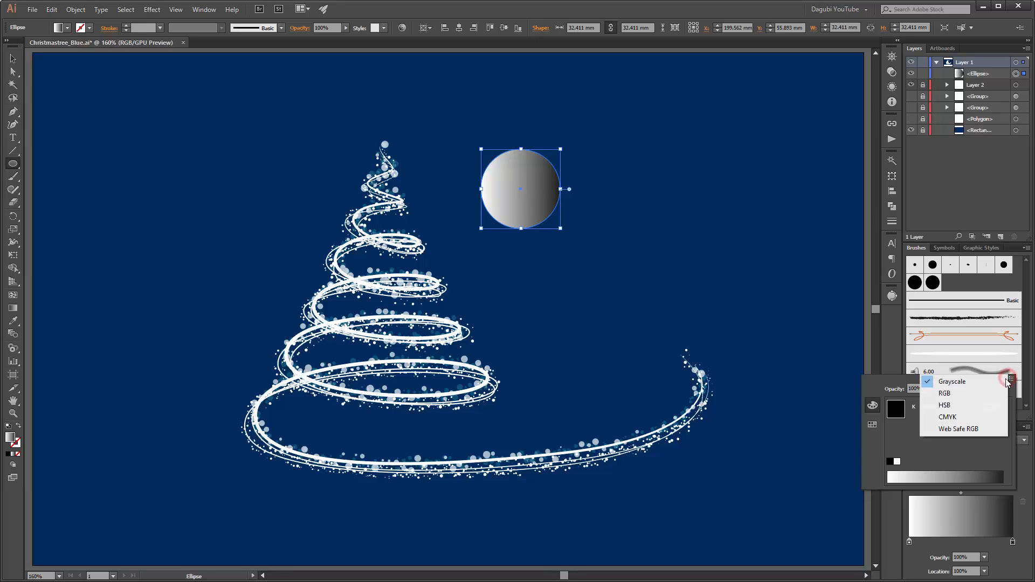
Set both gradient stops of the selected circle to white (FFFFFF) in RGB colour mode
{"action": "left_click", "coordinate": [946, 396]}
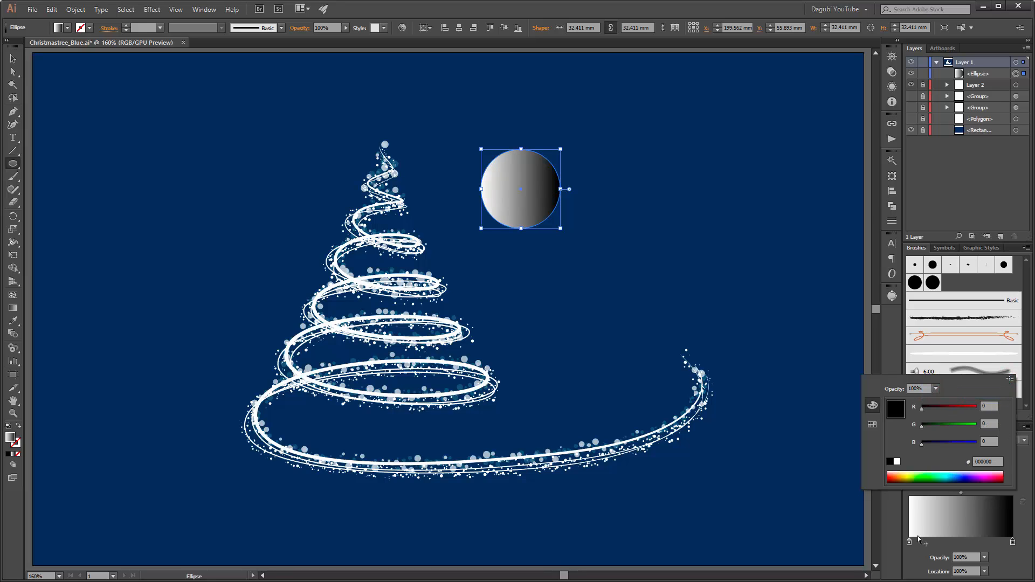
{"action": "left_click", "coordinate": [897, 464]}
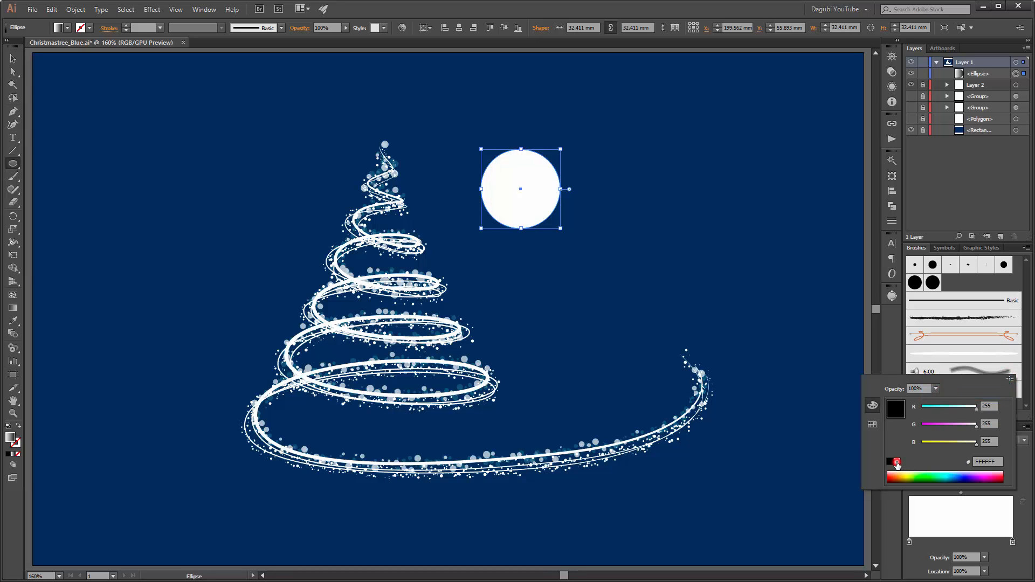
{"action": "left_click", "coordinate": [909, 543]}
{"action": "double_click", "coordinate": [909, 543]}
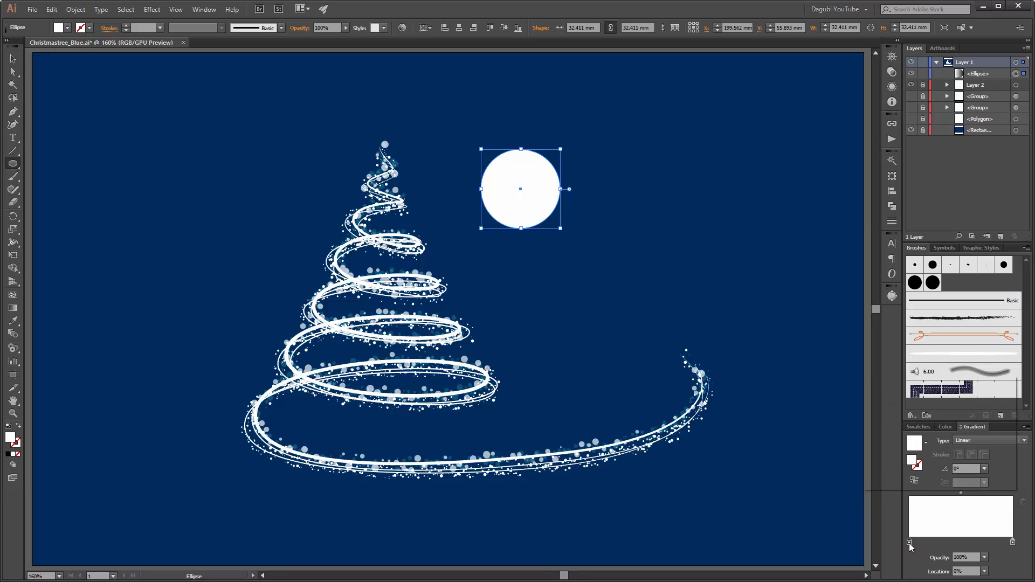
{"action": "left_click", "coordinate": [1011, 377]}
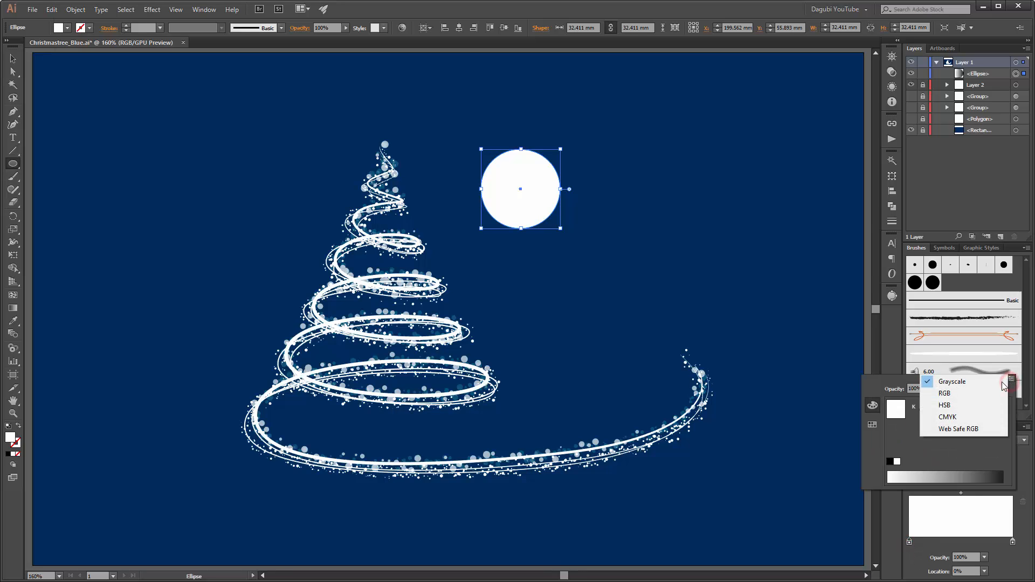
{"action": "left_click", "coordinate": [976, 396]}
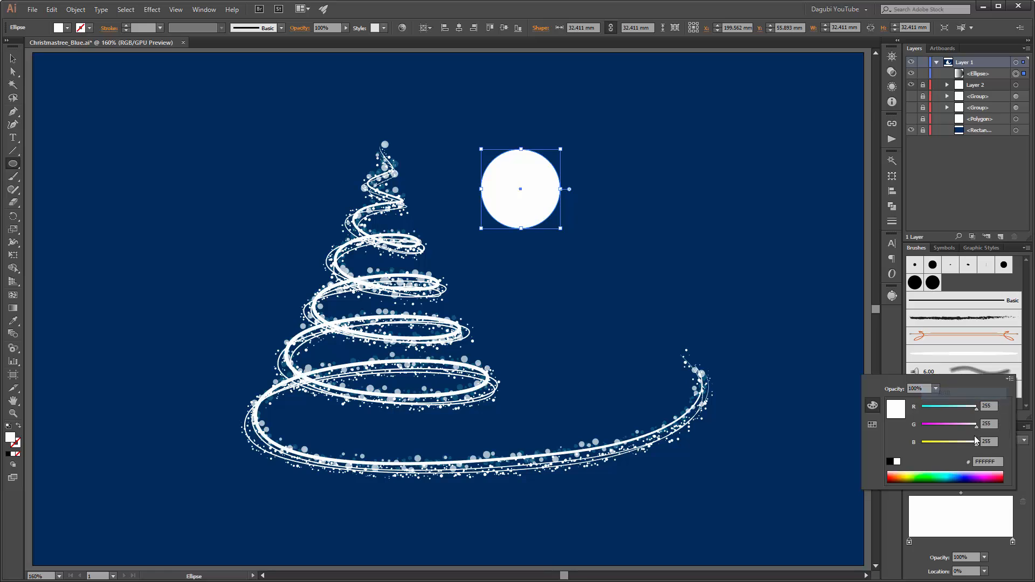
{"action": "left_click", "coordinate": [896, 461]}
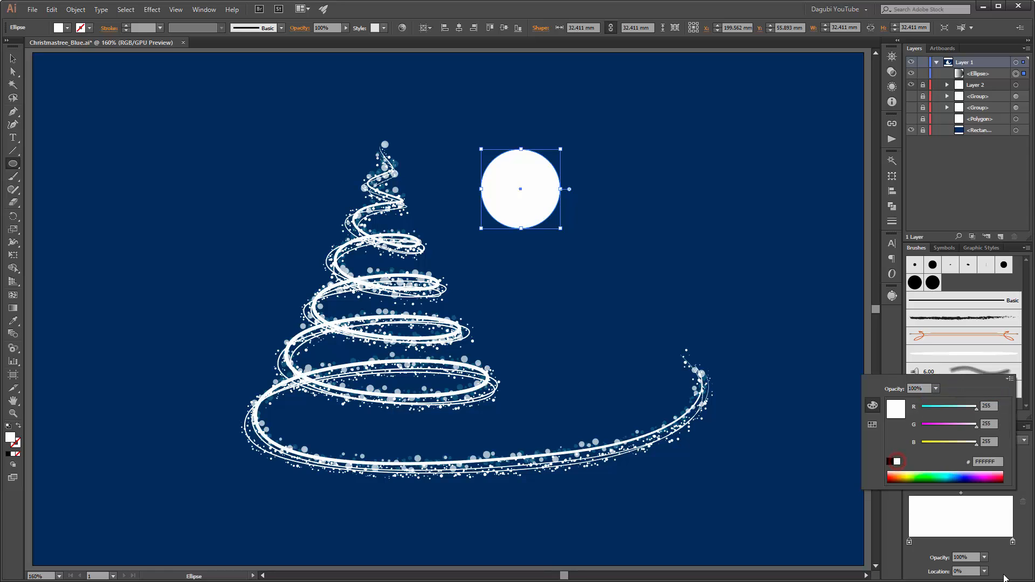
Set the opacity of the circle's end gradient stop at 100% location to 0%
{"action": "left_click", "coordinate": [1013, 543]}
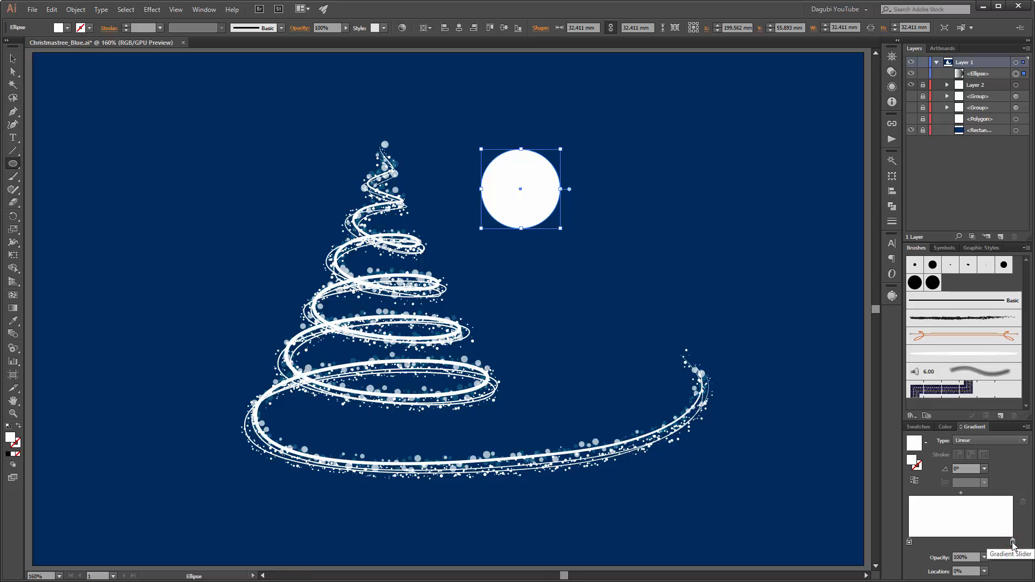
{"action": "left_click", "coordinate": [1012, 543]}
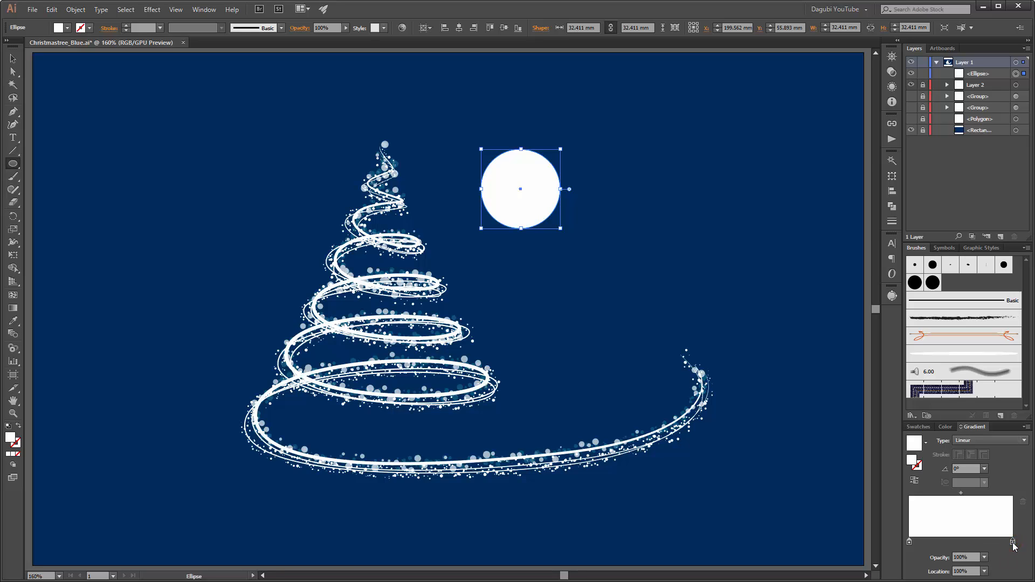
{"action": "left_click", "coordinate": [984, 557]}
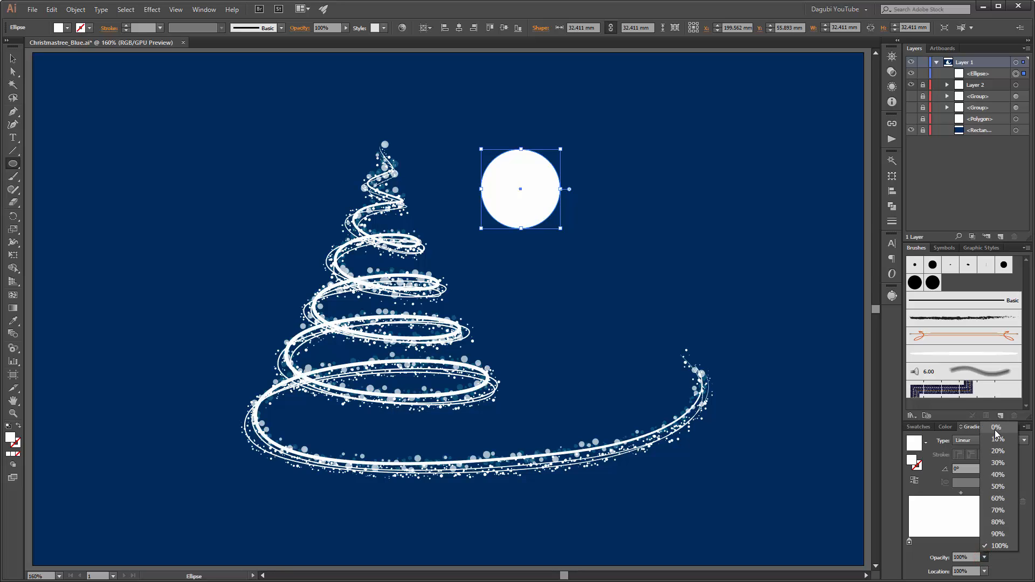
{"action": "left_click", "coordinate": [995, 430]}
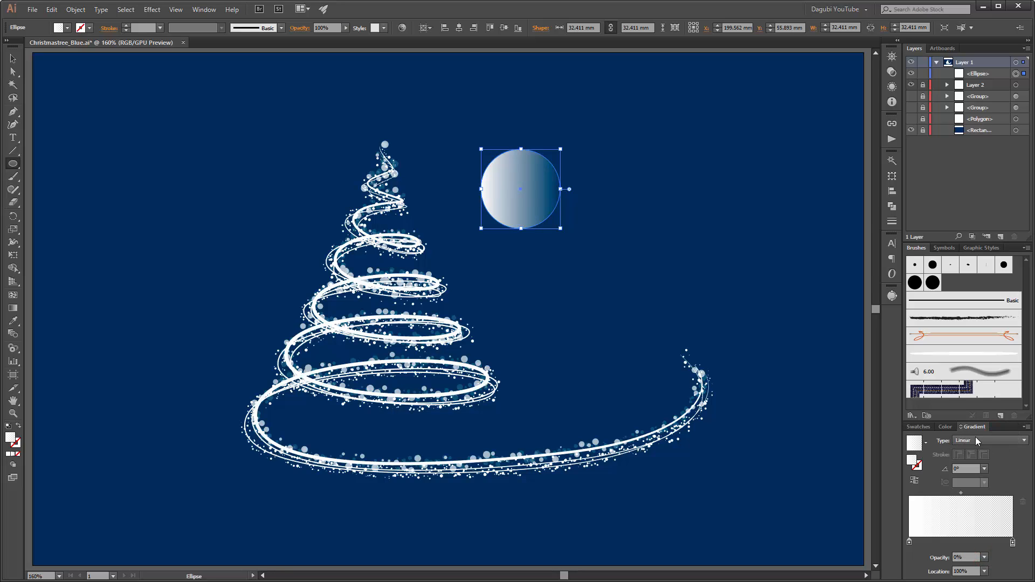
Change the circle's gradient type to Radial and shift the gradient midpoint to about 46%
{"action": "left_click", "coordinate": [975, 438]}
{"action": "left_click", "coordinate": [976, 455]}
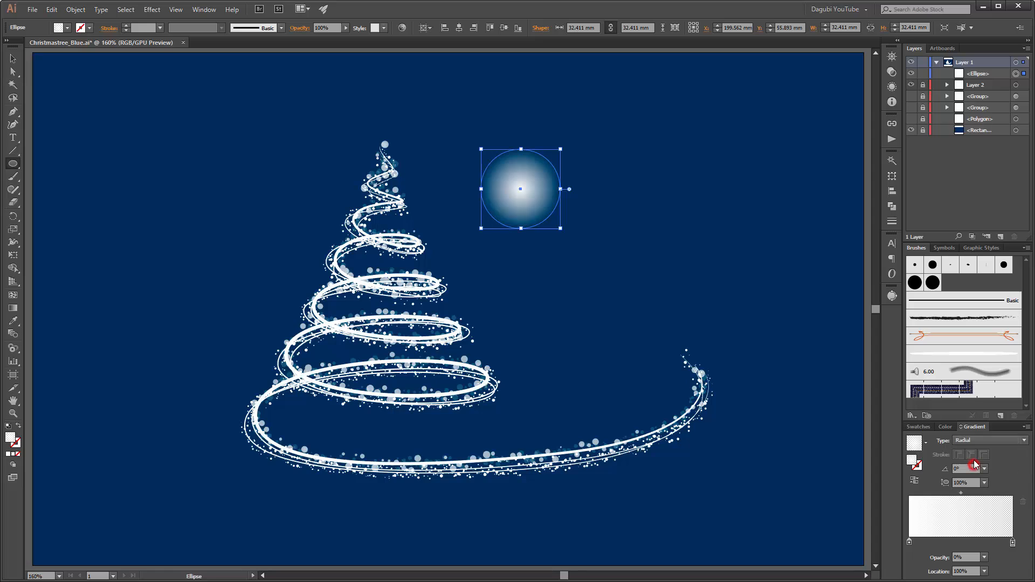
{"action": "left_click", "coordinate": [1012, 543]}
{"action": "left_click_drag", "start_coordinate": [961, 493], "coordinate": [955, 495]}
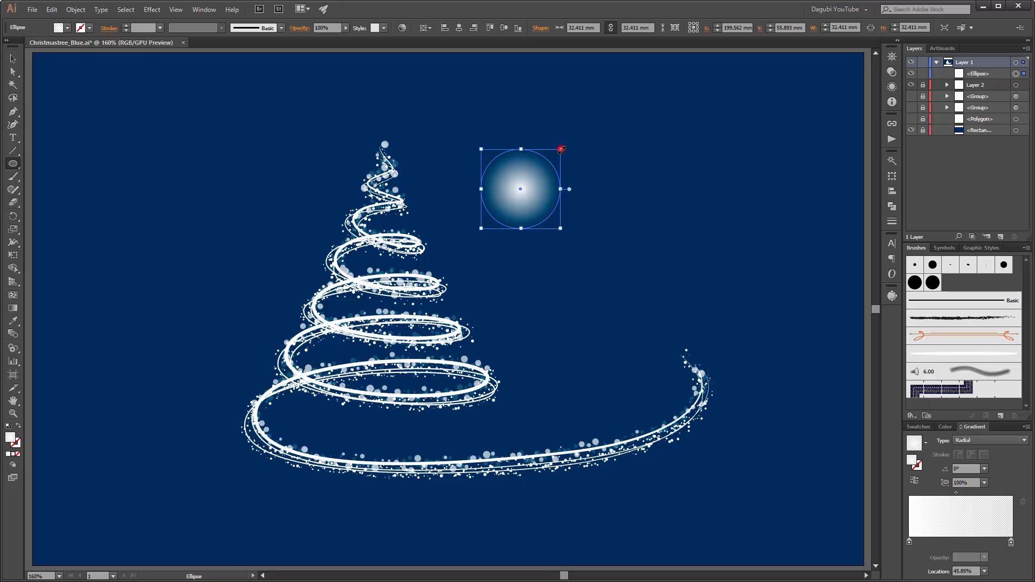
Scale the gradient circle down to about 20 mm and duplicate it into a two-by-two arrangement of four circles beside the tree
{"action": "left_click_drag", "start_coordinate": [561, 150], "coordinate": [552, 158]}
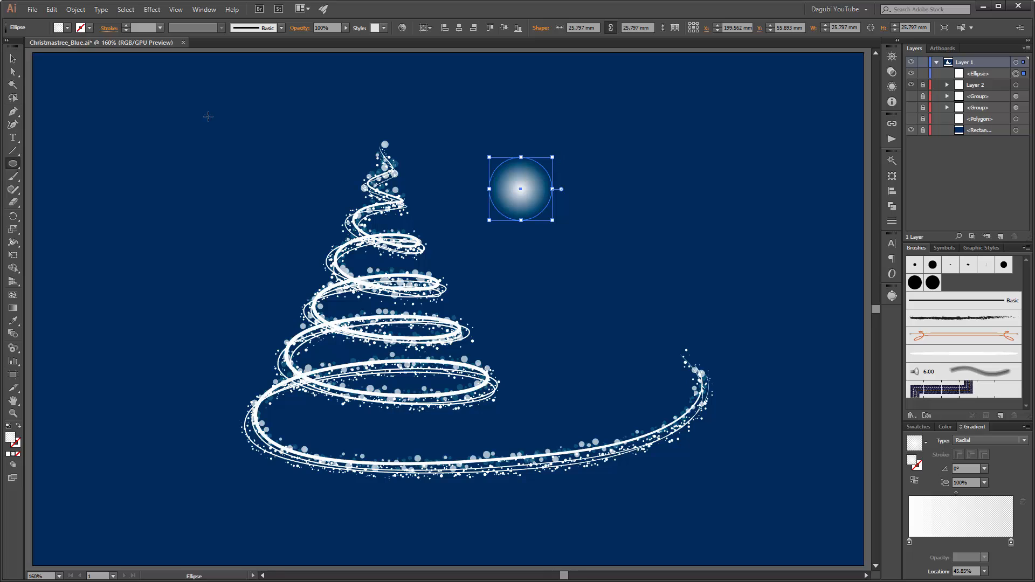
{"action": "left_click", "coordinate": [13, 59]}
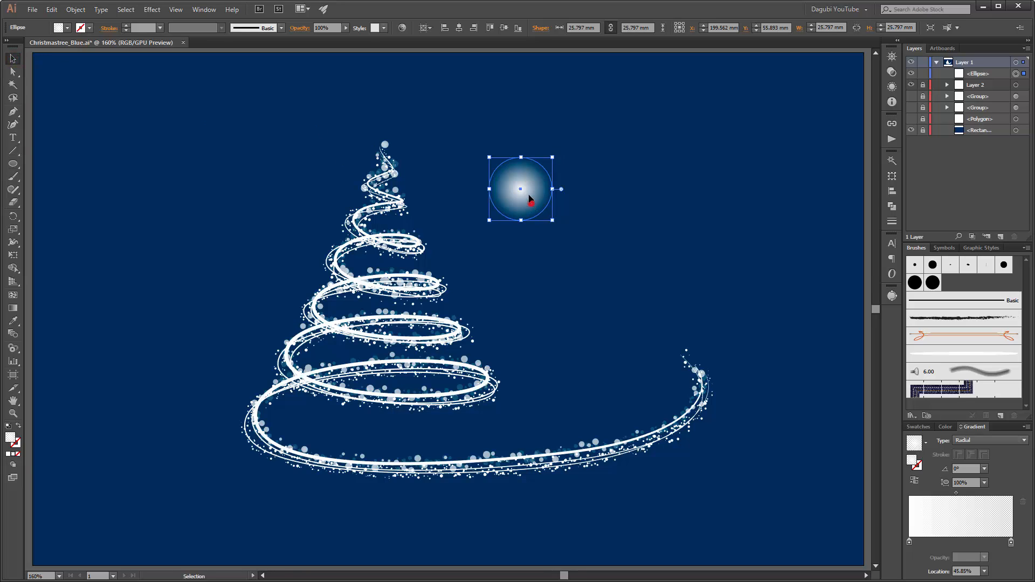
{"action": "left_click_drag", "start_coordinate": [528, 195], "coordinate": [525, 181]}
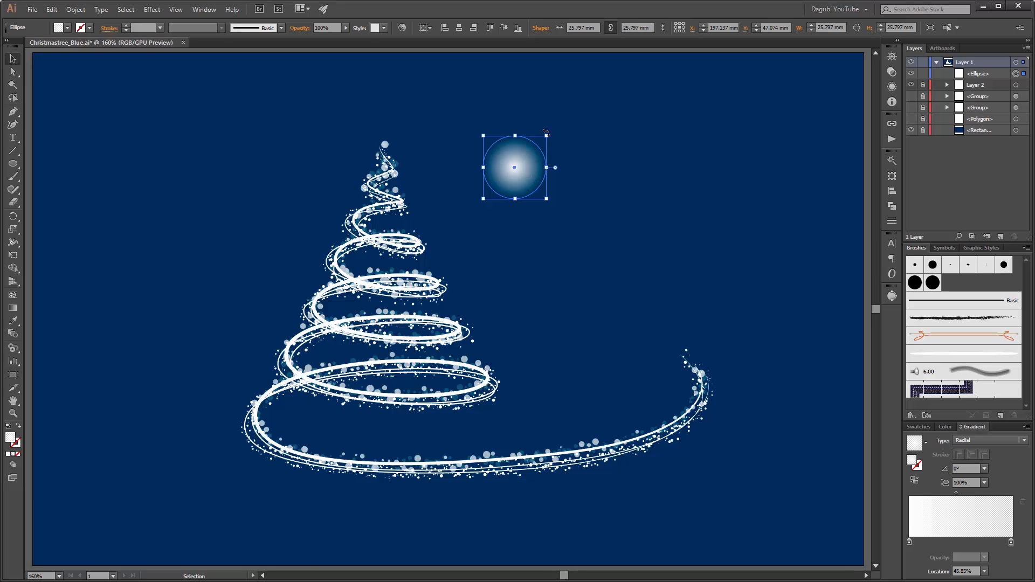
{"action": "left_click_drag", "start_coordinate": [547, 134], "coordinate": [540, 143]}
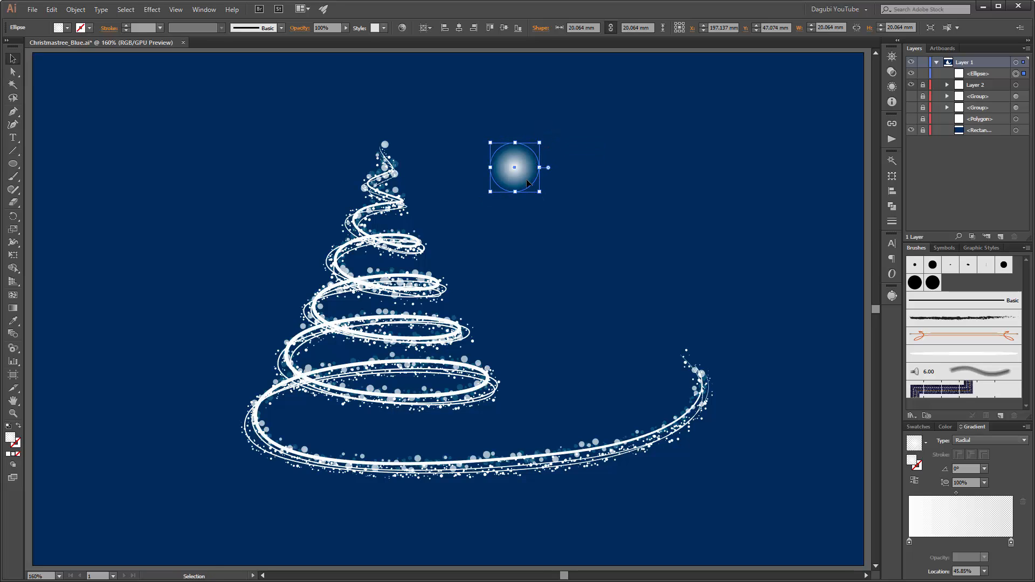
{"action": "left_click_drag", "start_coordinate": [528, 187], "coordinate": [610, 263]}
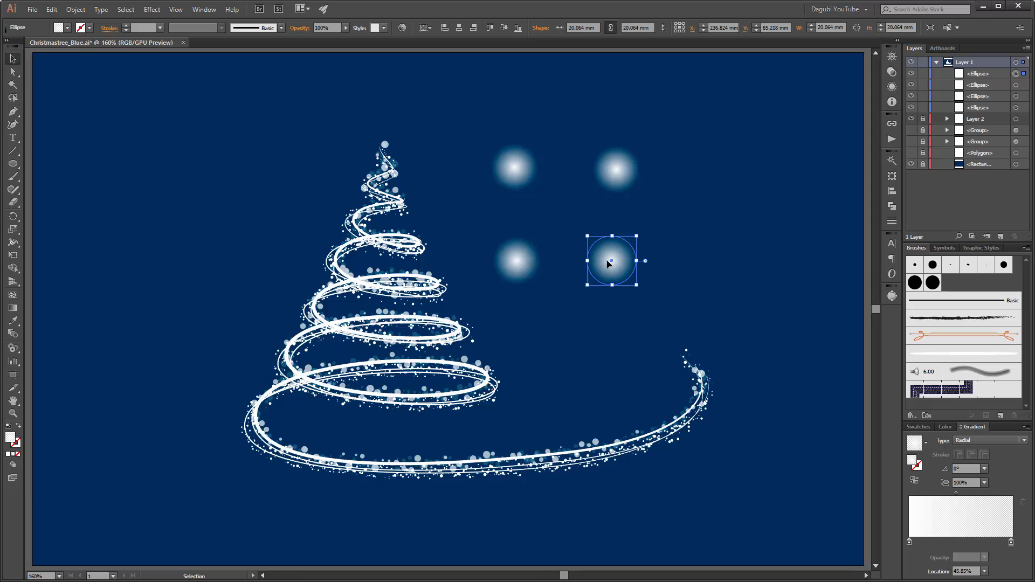
{"action": "left_click_drag", "start_coordinate": [622, 271], "coordinate": [626, 274]}
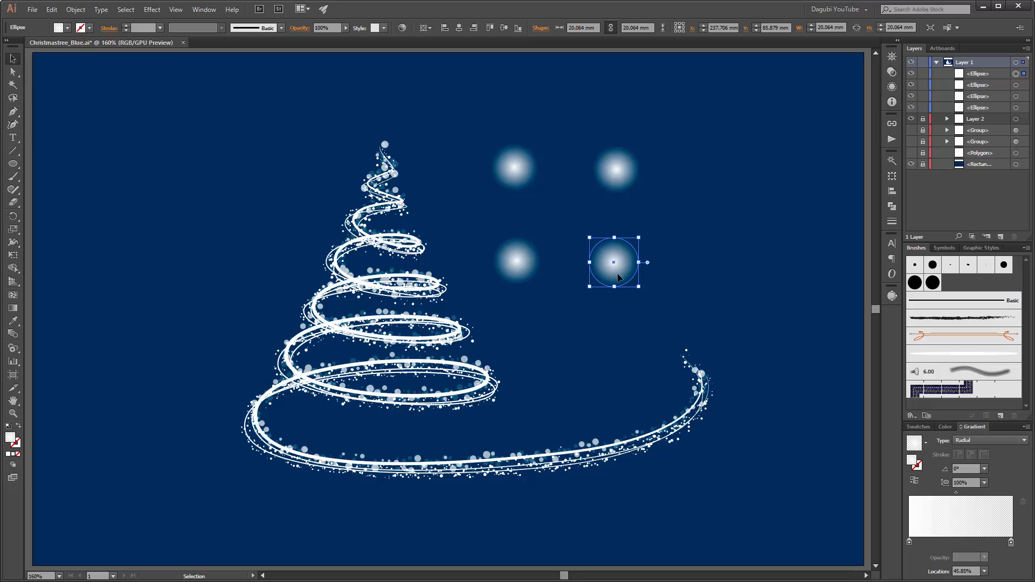
Save the lower-right circle as a dynamic symbol named Bokeh 1
{"action": "left_click", "coordinate": [945, 248]}
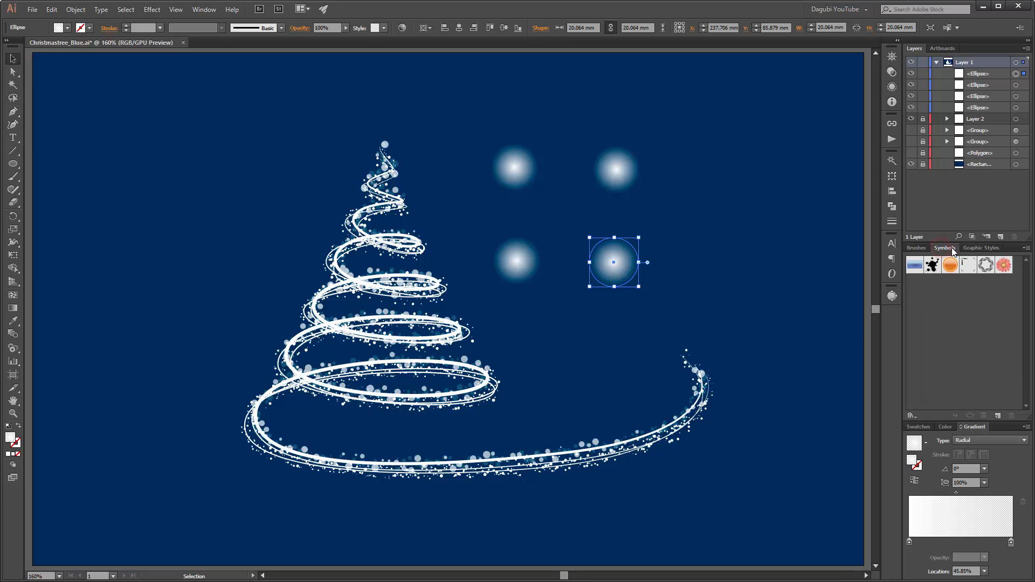
{"action": "left_click", "coordinate": [998, 416]}
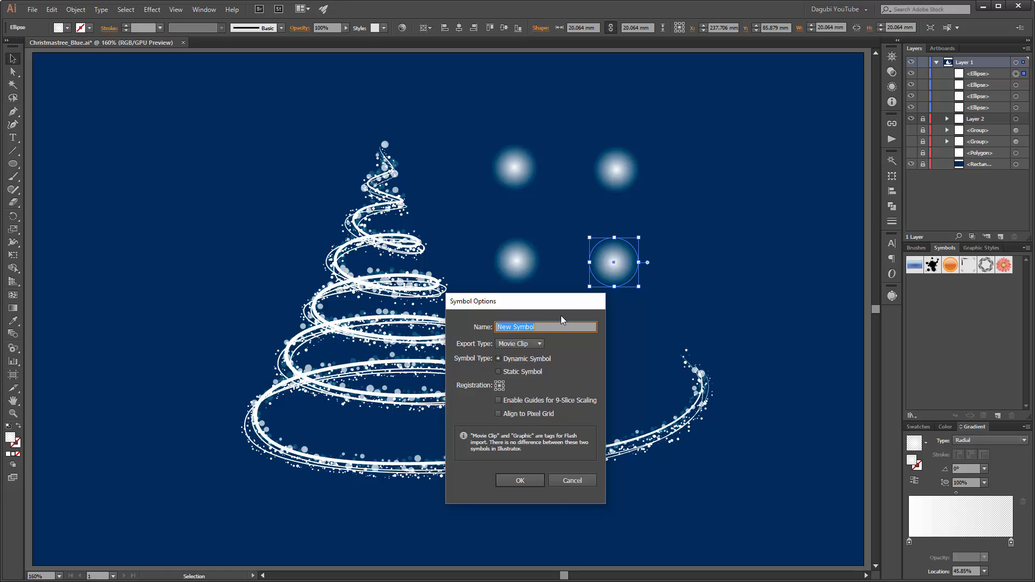
{"action": "type", "text": "Bokeh 1"}
{"action": "left_click", "coordinate": [525, 485]}
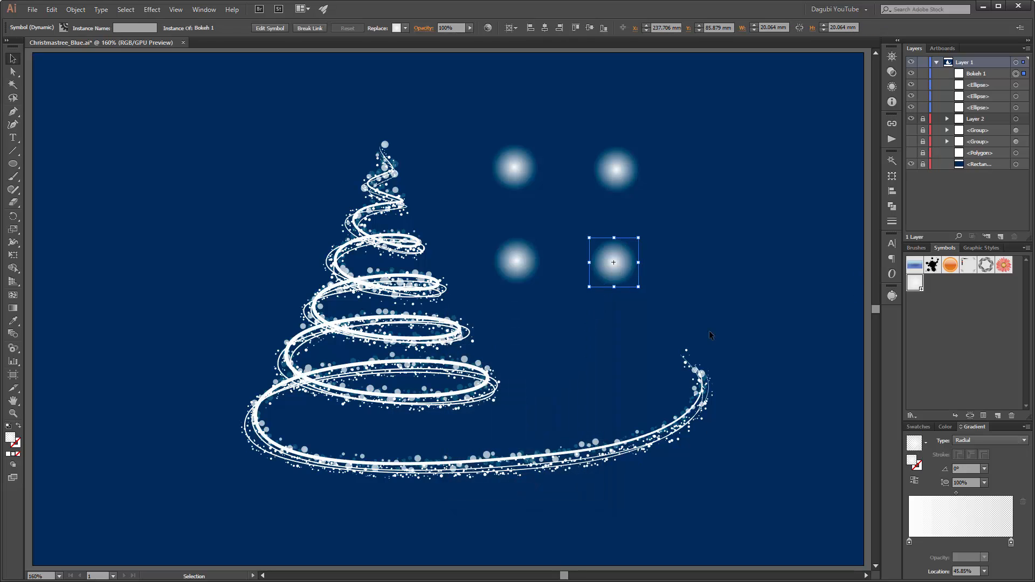
Give the lower-left circle a Linear gradient and extend the gradient's white start slightly beyond the circle's left edge
{"action": "left_click", "coordinate": [528, 267]}
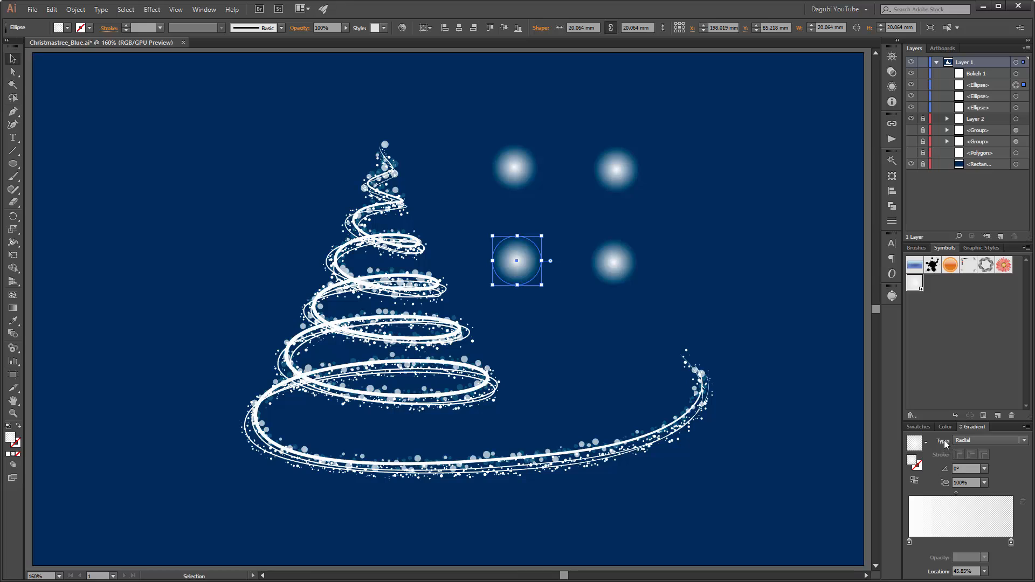
{"action": "left_click", "coordinate": [971, 440]}
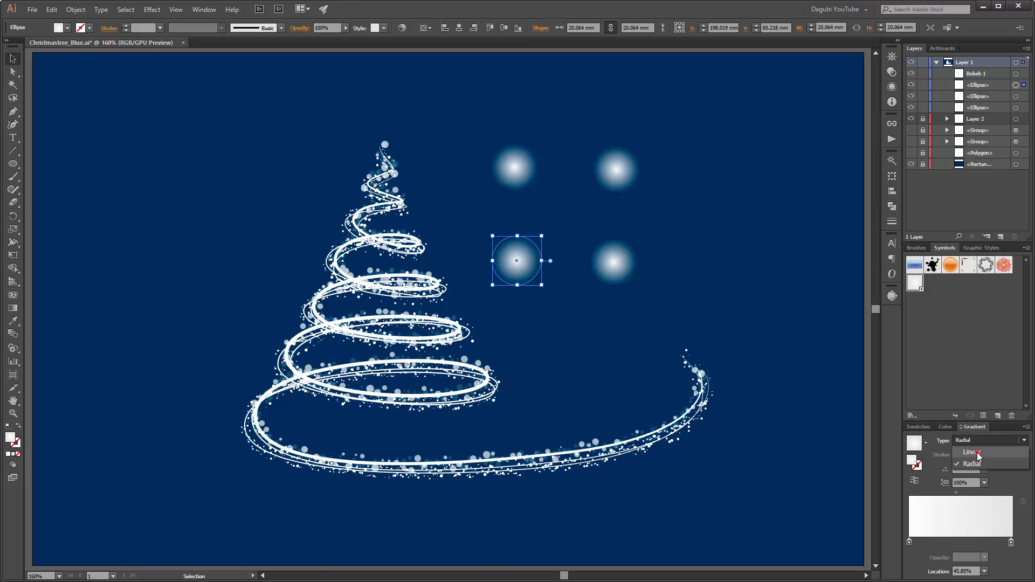
{"action": "left_click", "coordinate": [978, 452]}
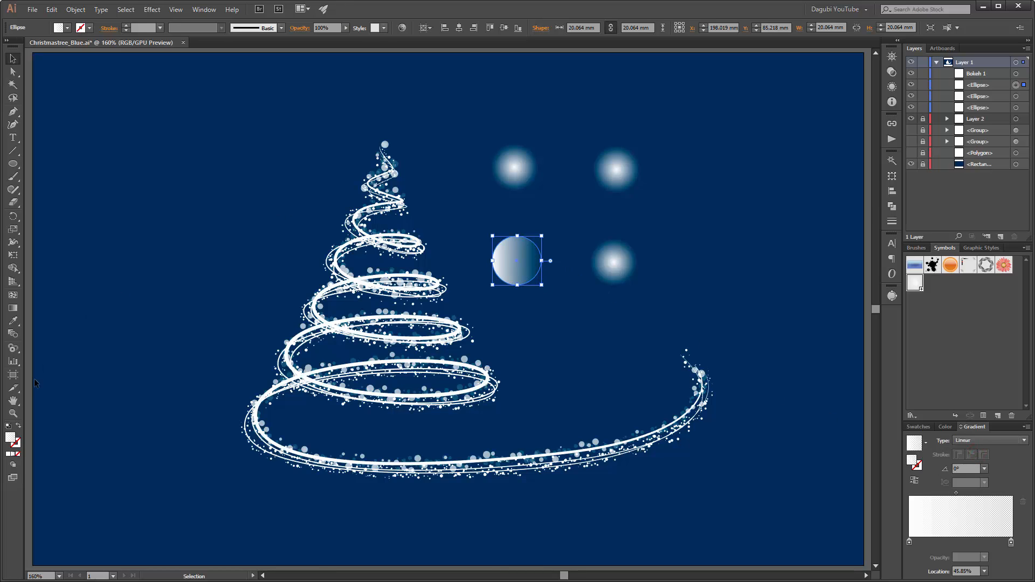
{"action": "left_click", "coordinate": [13, 310]}
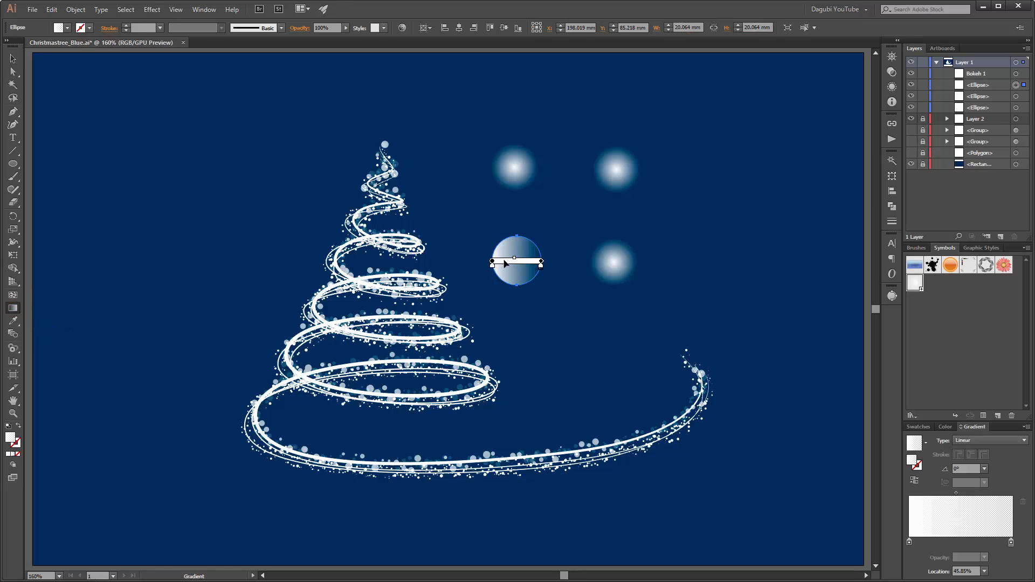
{"action": "mouse_move", "coordinate": [493, 264]}
{"action": "left_mouse_down"}
{"action": "mouse_move", "coordinate": [473, 263]}
{"action": "mouse_move", "coordinate": [542, 261]}
{"action": "left_mouse_up"}
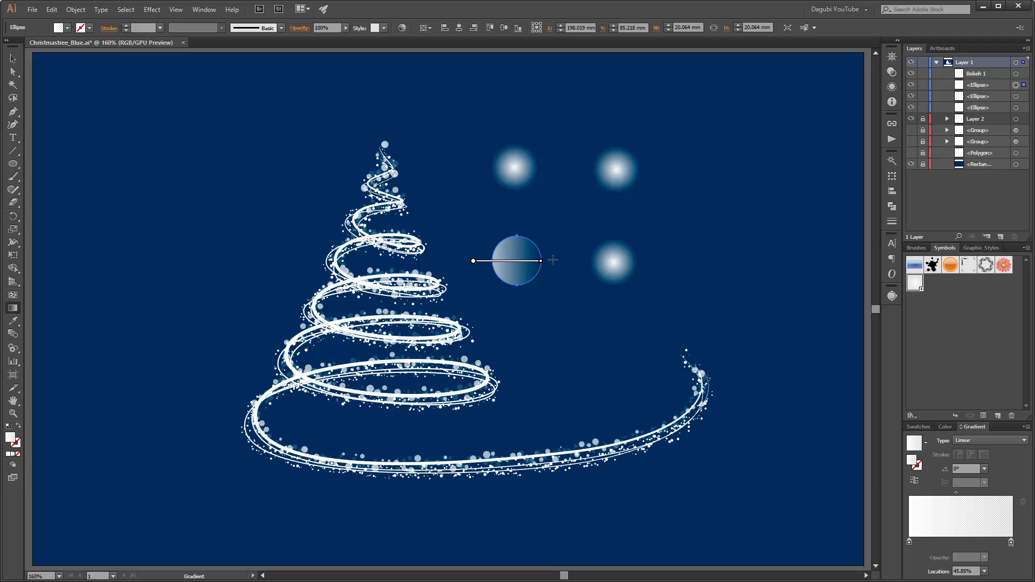
Rotate the lower-left circle by -90° so its white side faces up, and nudge it slightly up and right
{"action": "left_click", "coordinate": [14, 58]}
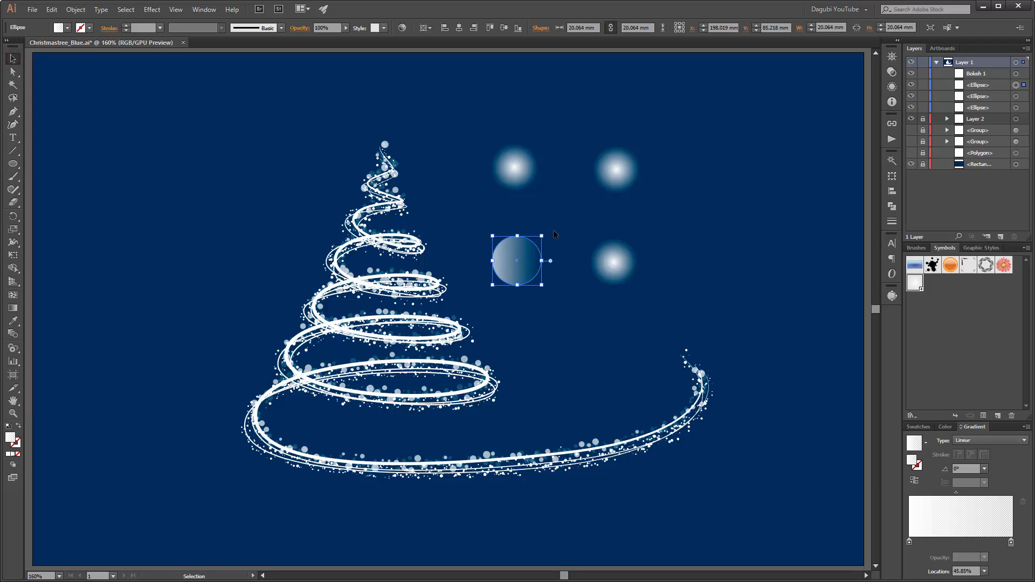
{"action": "left_click_drag", "start_coordinate": [544, 230], "coordinate": [558, 301]}
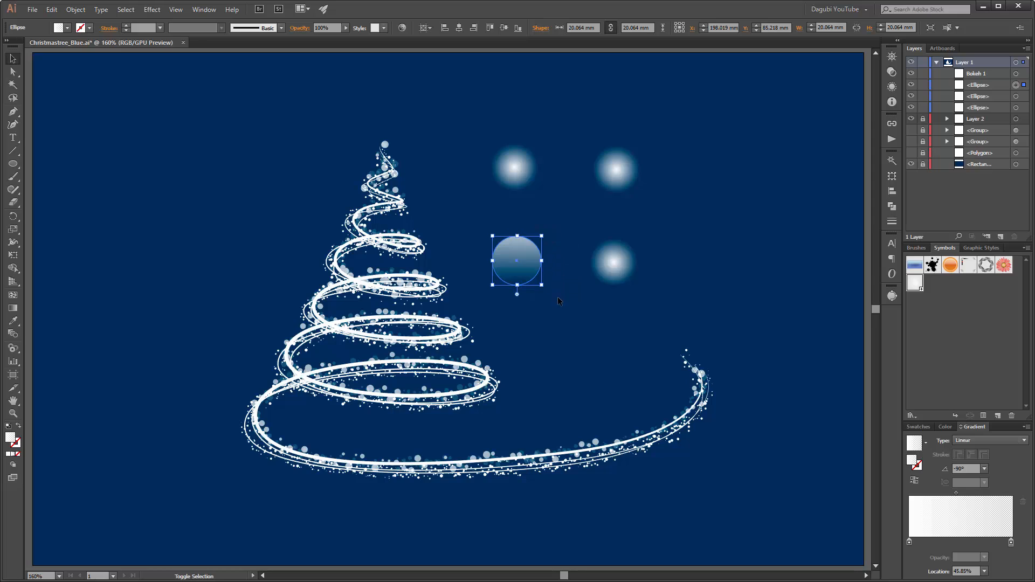
{"action": "left_click", "coordinate": [533, 268]}
{"action": "left_click_drag", "start_coordinate": [533, 268], "coordinate": [540, 267]}
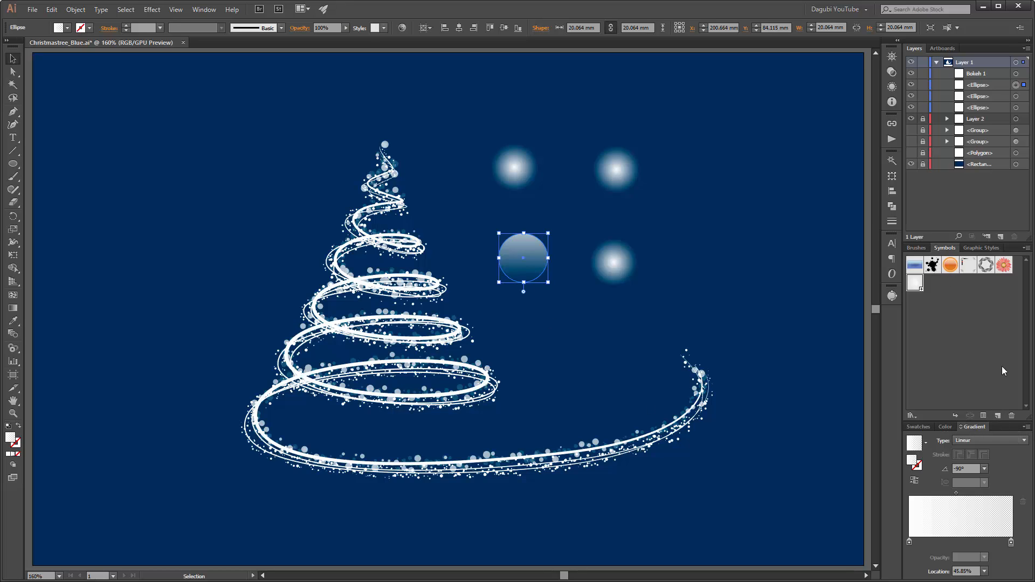
Save the rotated linear-gradient circle as a dynamic symbol named Bokeh 2
{"action": "left_click", "coordinate": [998, 415]}
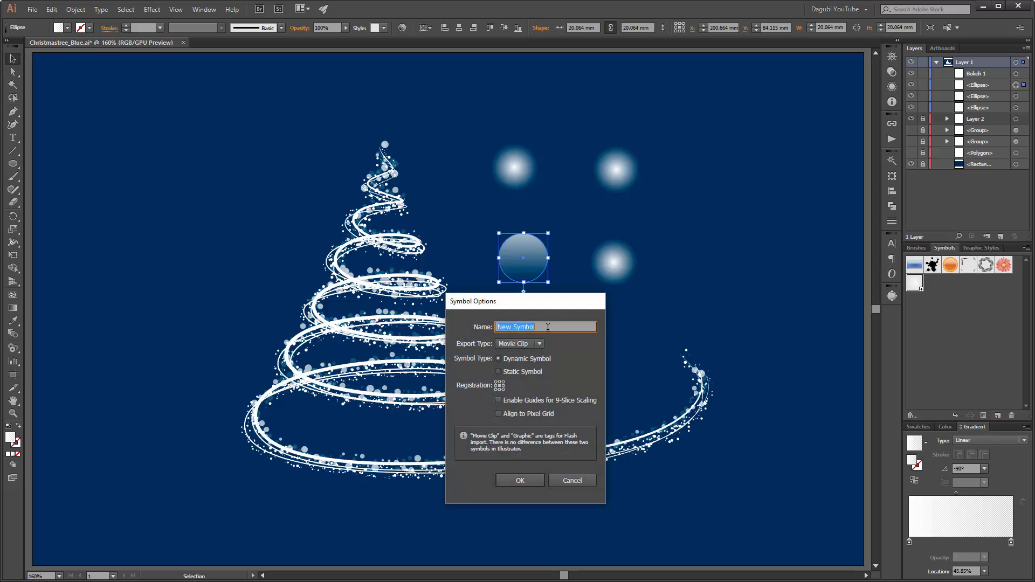
{"action": "type", "text": "Bokeh 2"}
{"action": "left_click", "coordinate": [520, 480]}
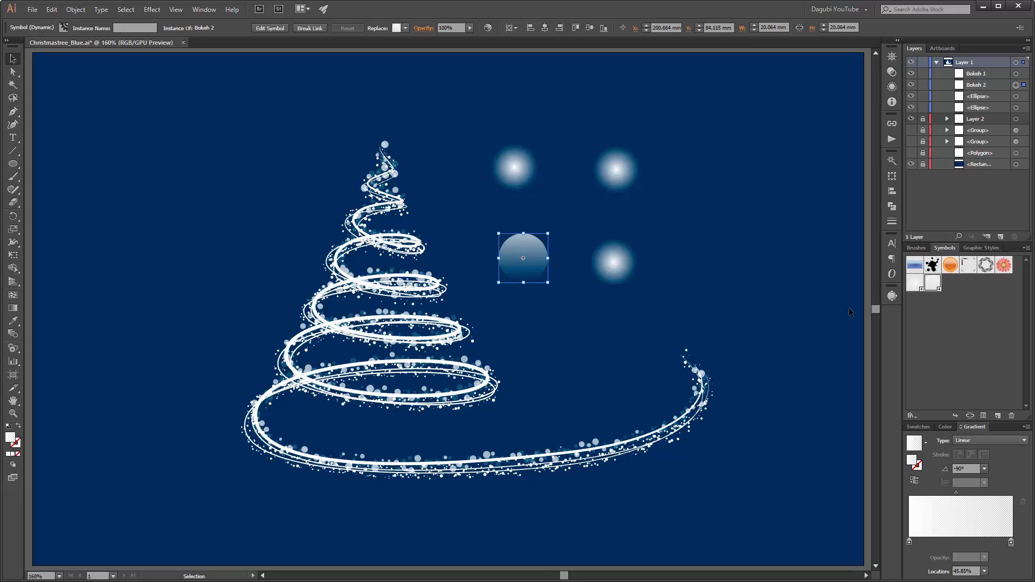
Move the upper-right radial circle on top of the upper-left circle
{"action": "left_click", "coordinate": [627, 177]}
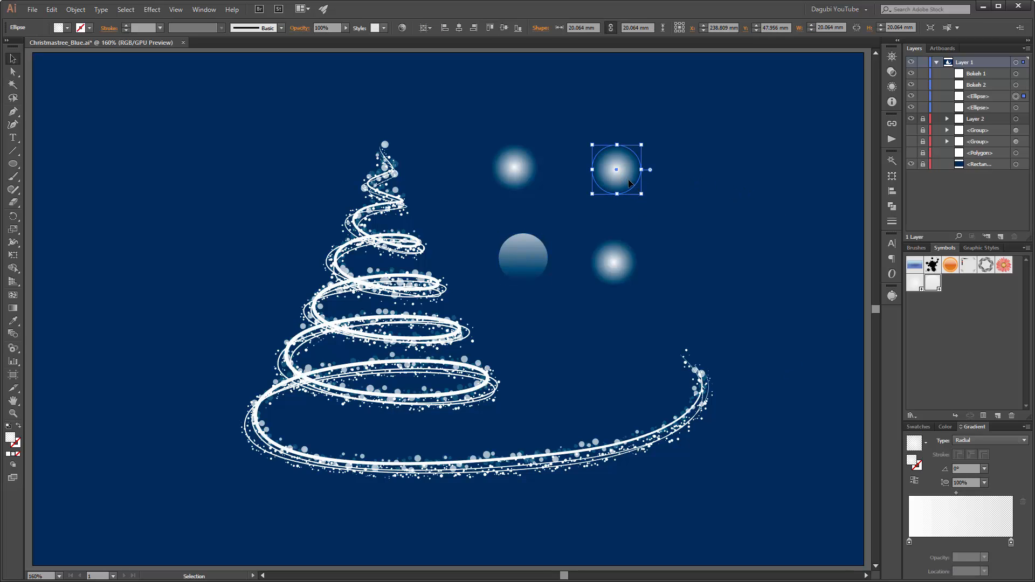
{"action": "left_click_drag", "start_coordinate": [628, 179], "coordinate": [526, 171]}
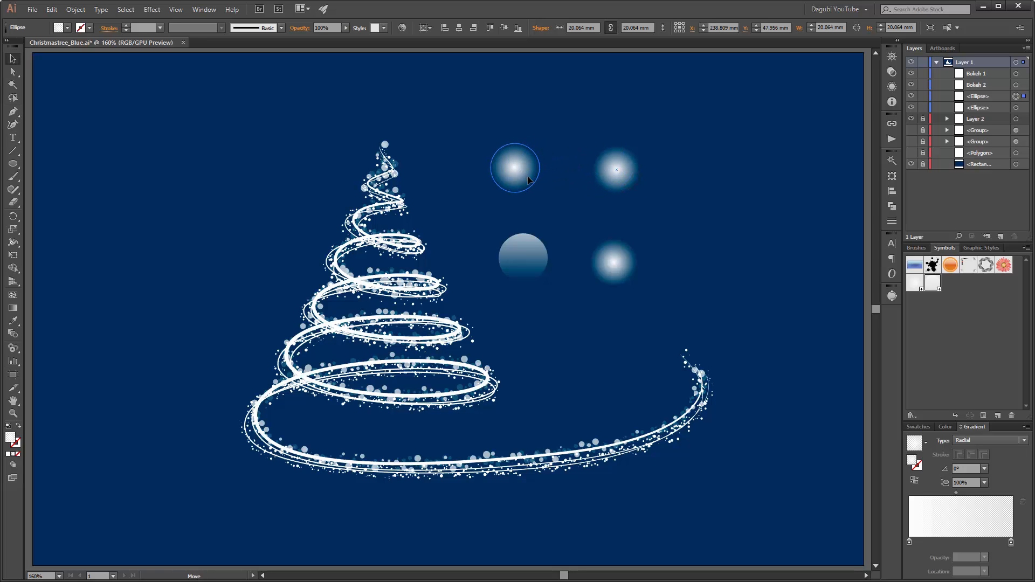
{"action": "scroll", "coordinate": [526, 172], "scroll_direction": "up", "scroll_amount": 3}
{"action": "left_click_drag", "start_coordinate": [525, 148], "coordinate": [516, 272]}
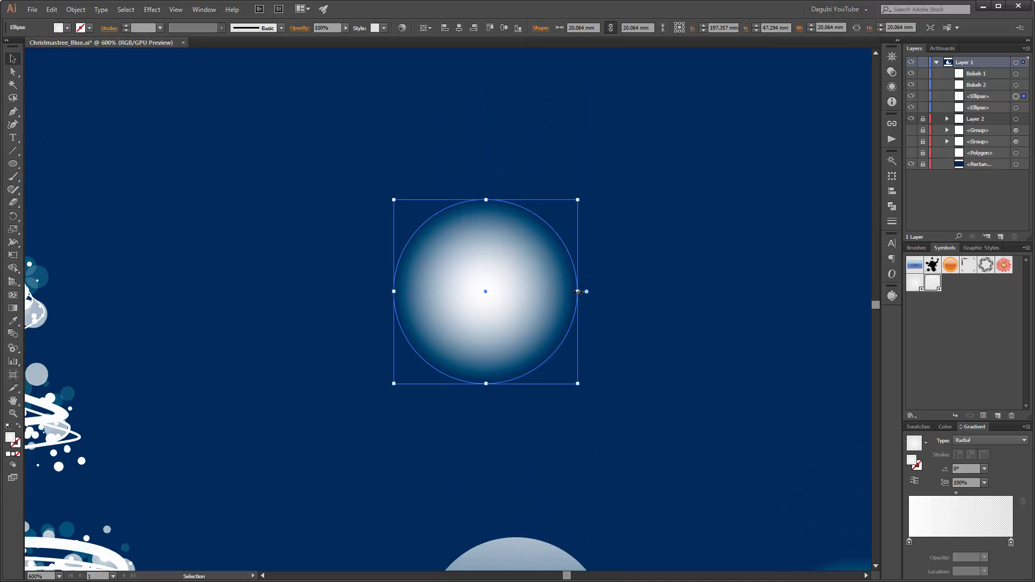
Reshape the upper radial-gradient circle into a thin vertical ellipse about 0.6 mm wide and 33.2 mm tall
{"action": "left_click_drag", "start_coordinate": [577, 291], "coordinate": [399, 287]}
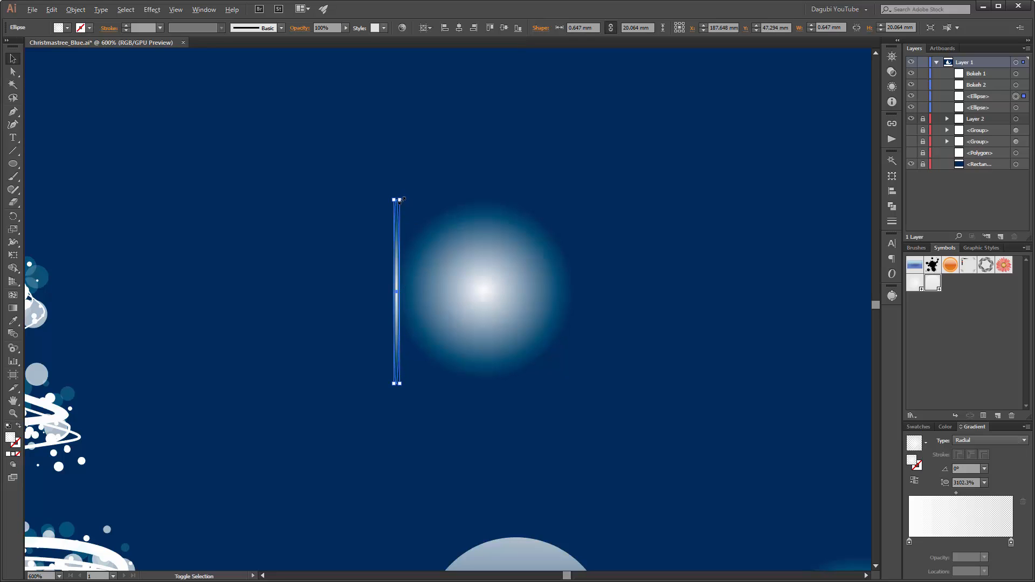
{"action": "left_click_drag", "start_coordinate": [401, 200], "coordinate": [399, 79]}
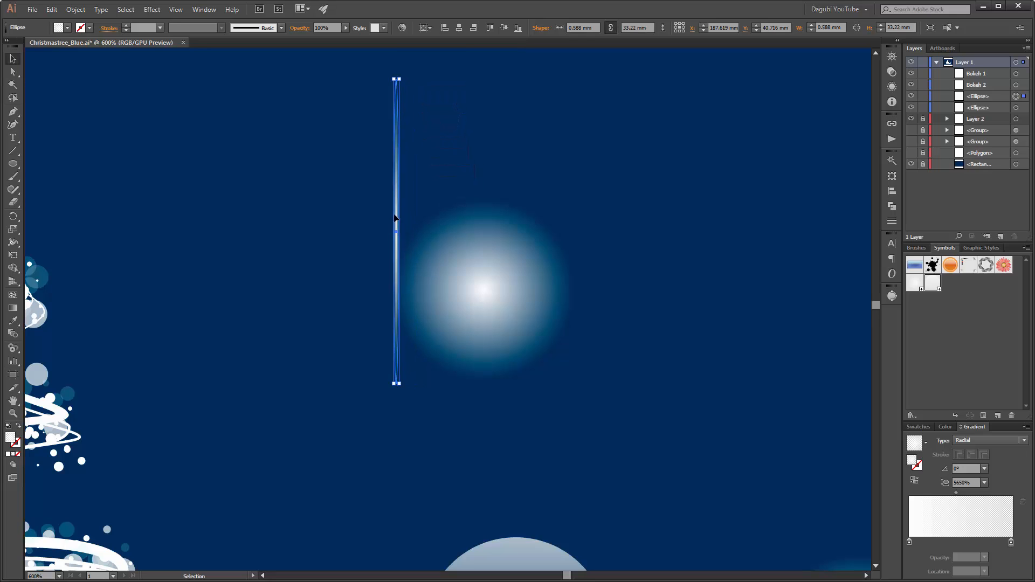
{"action": "left_click", "coordinate": [11, 59]}
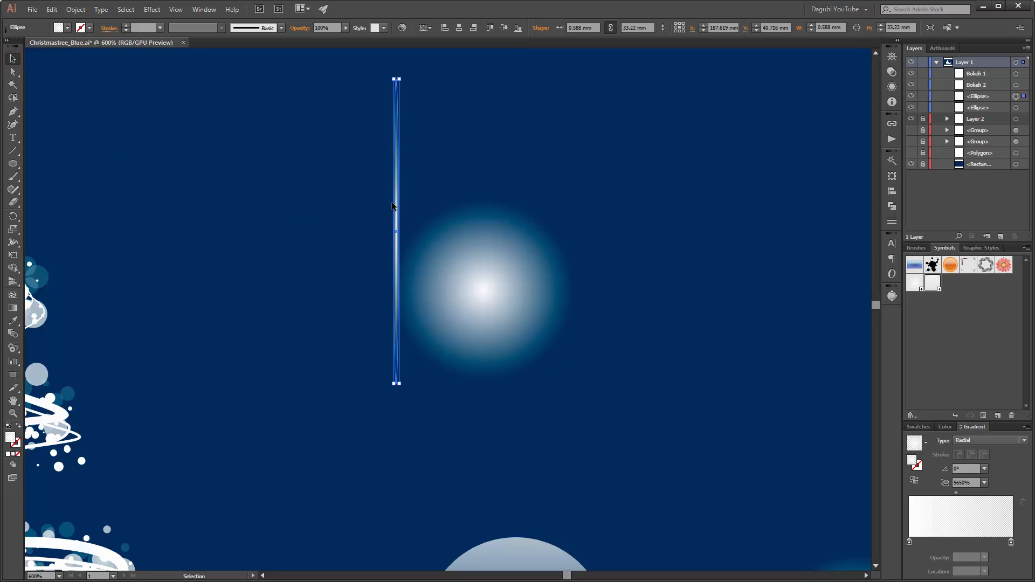
Centre the thin ellipse and the radial circle on each other horizontally and vertically, and move both back above the linear-gradient circle
{"action": "left_click", "coordinate": [478, 257], "text": "shift"}
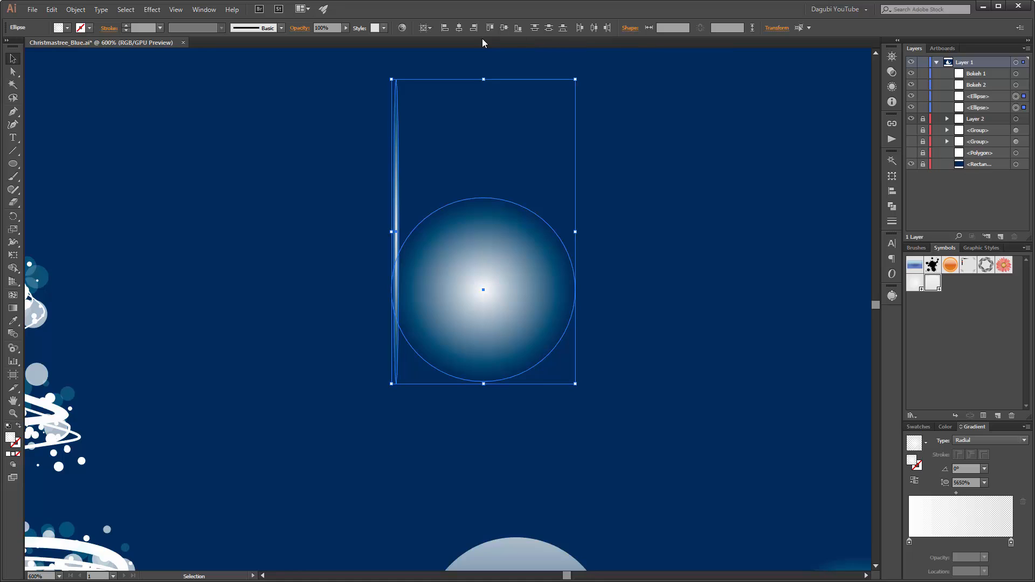
{"action": "key", "text": "ctrl+0"}
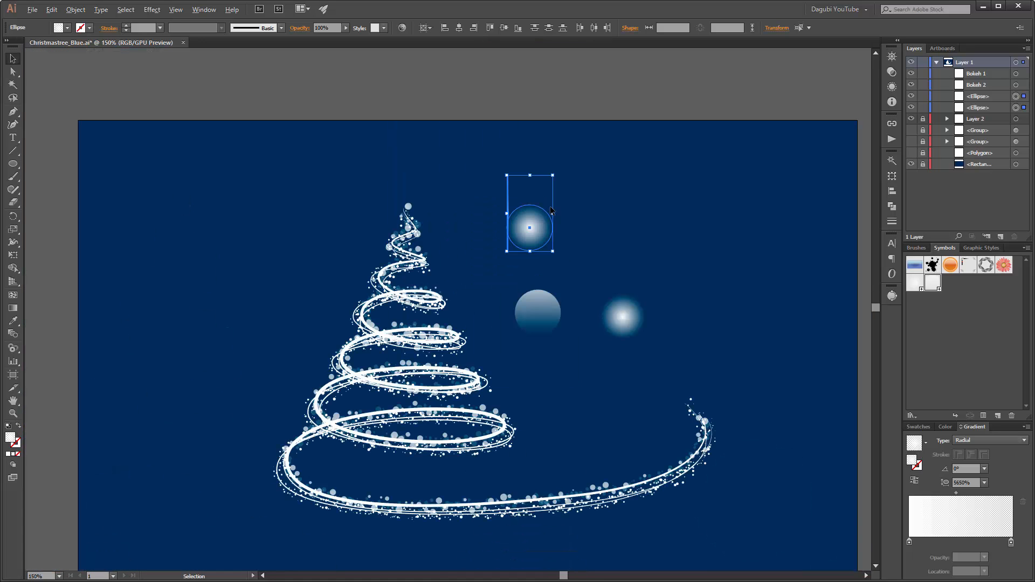
{"action": "left_click", "coordinate": [505, 29]}
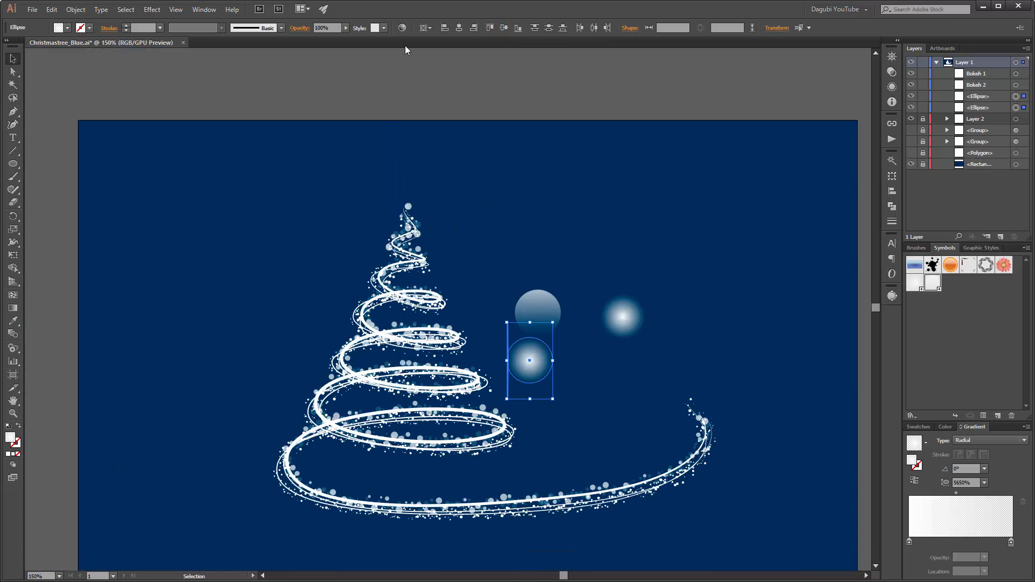
{"action": "left_click", "coordinate": [460, 29]}
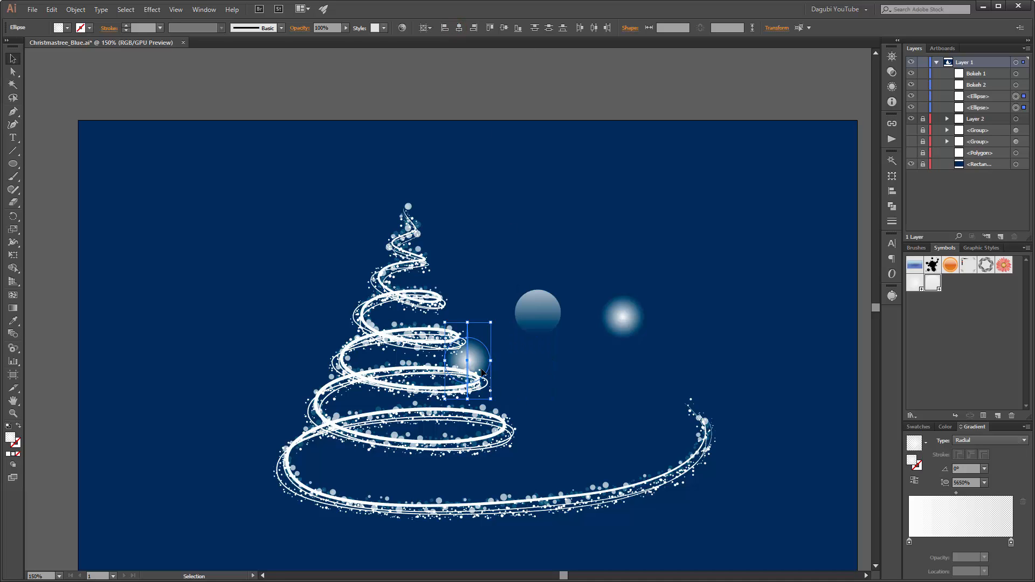
{"action": "left_click_drag", "start_coordinate": [474, 353], "coordinate": [531, 203]}
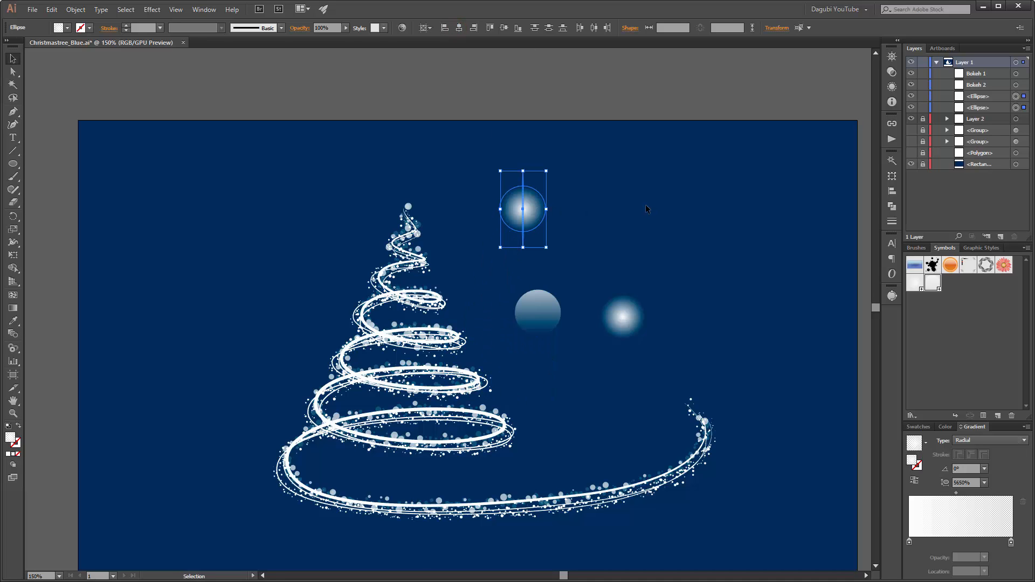
{"action": "scroll", "coordinate": [539, 198], "scroll_direction": "up", "scroll_amount": 4}
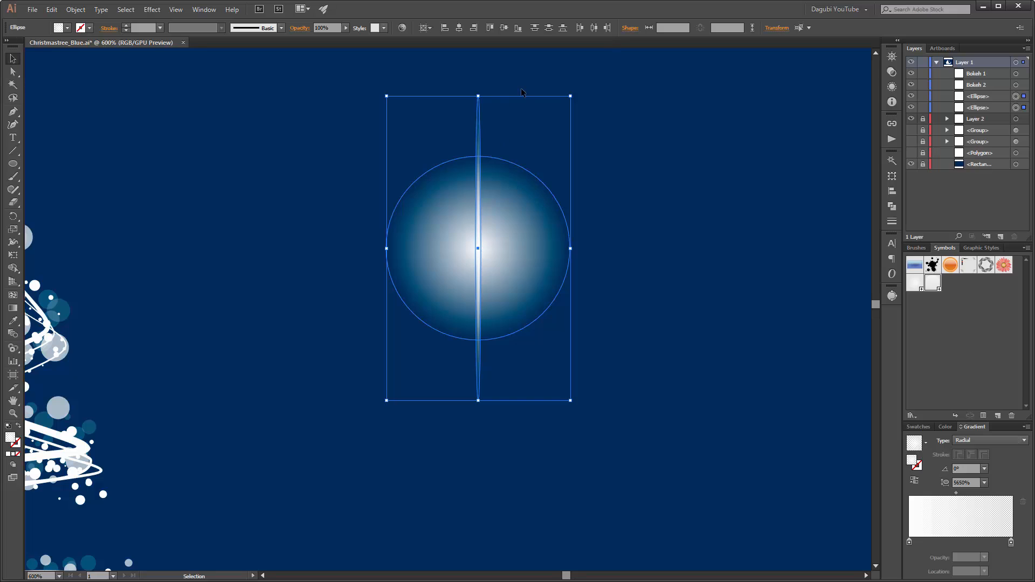
{"action": "left_click", "coordinate": [581, 76]}
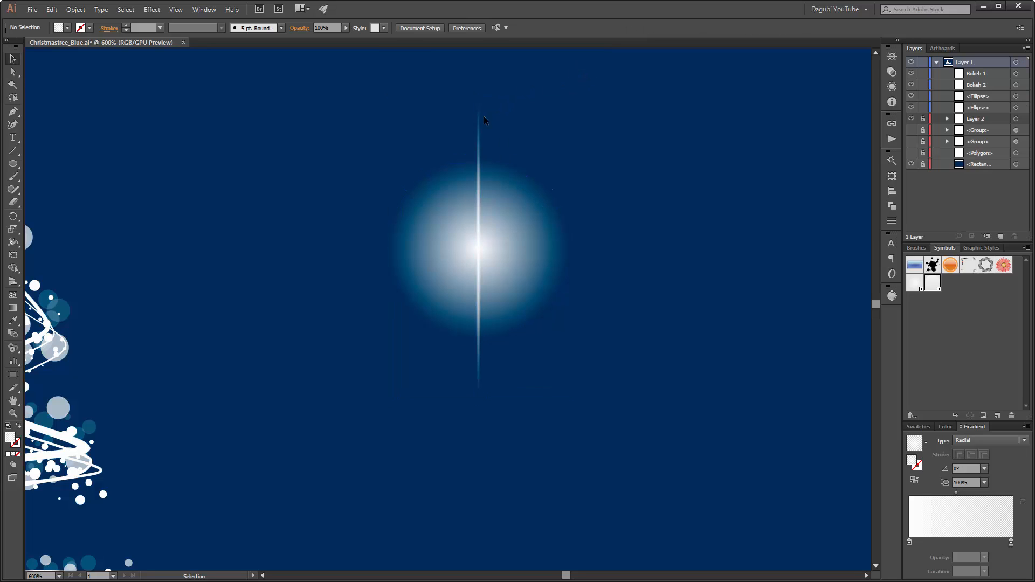
Widen the thin vertical ellipse symmetrically about its centre to about 0.95 mm using Free Transform
{"action": "left_click", "coordinate": [479, 131]}
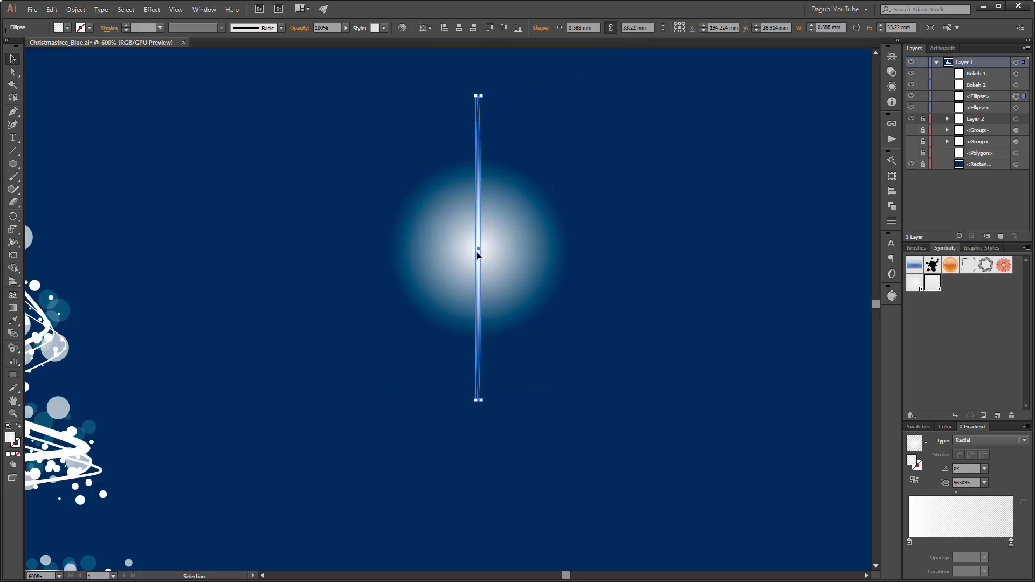
{"action": "left_click", "coordinate": [13, 255]}
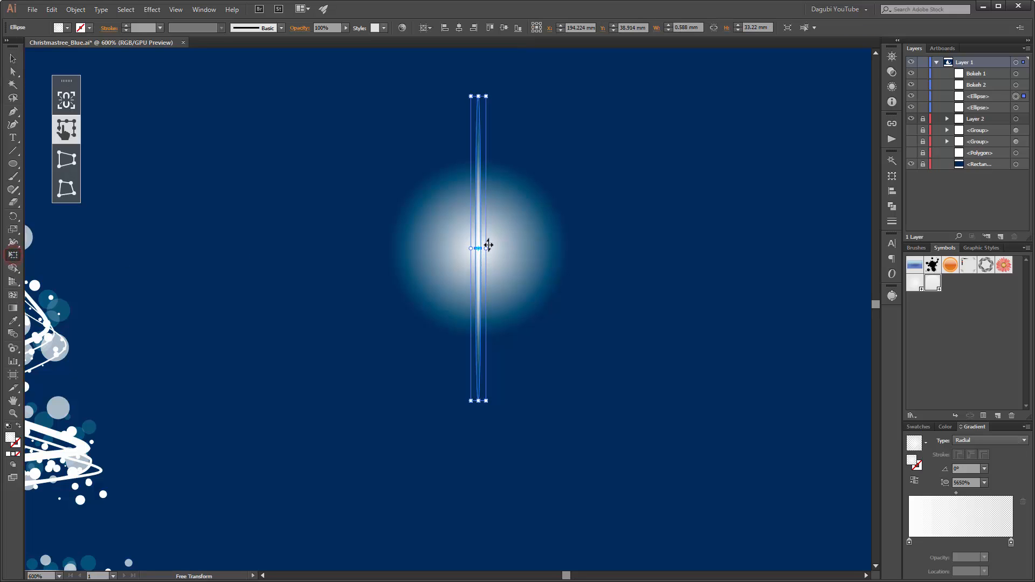
{"action": "left_click_drag", "start_coordinate": [485, 248], "coordinate": [489, 322]}
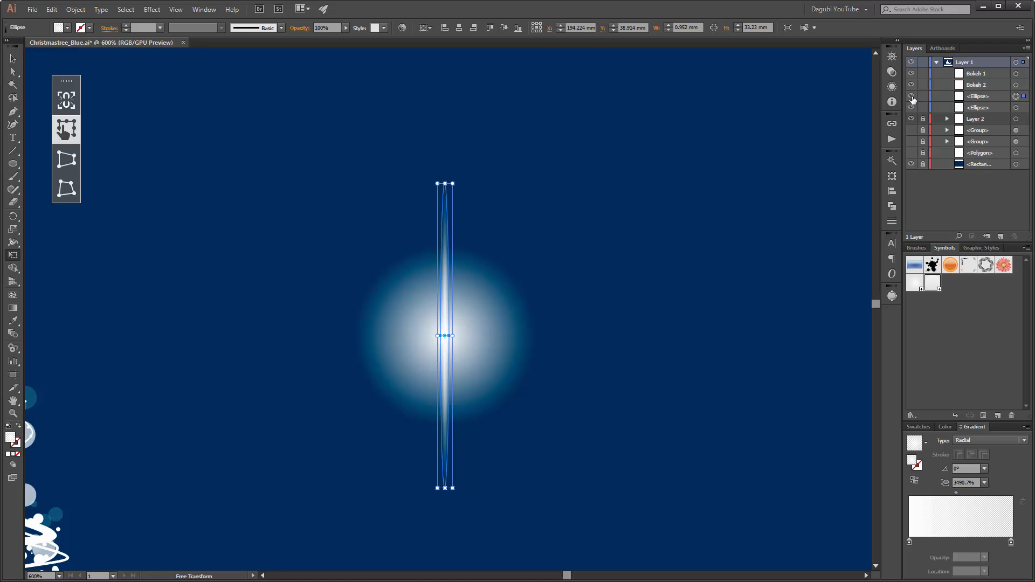
{"action": "left_click", "coordinate": [911, 97]}
{"action": "left_click", "coordinate": [911, 97]}
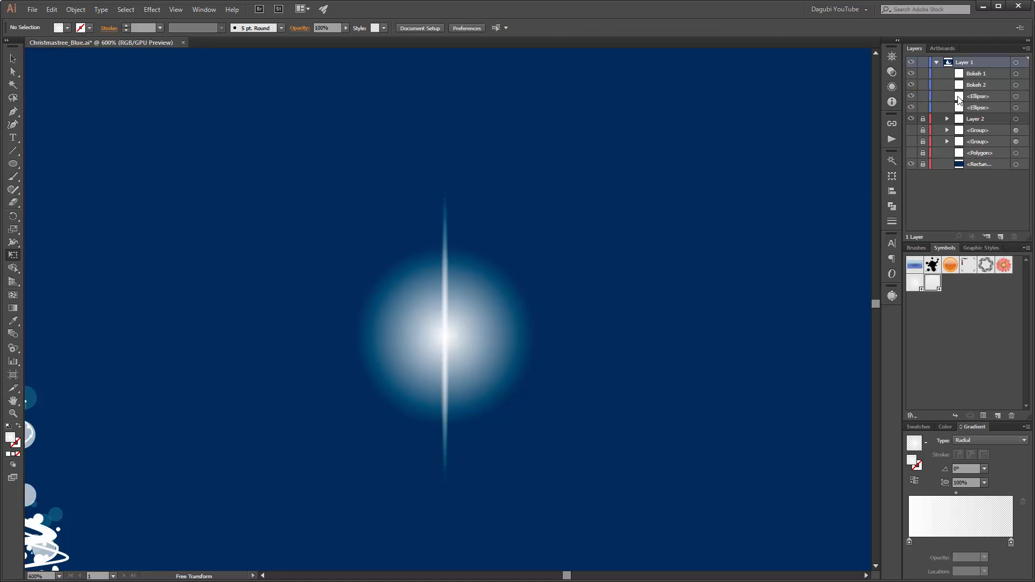
Duplicate the thin vertical ellipse in place and rotate the copy by 90° to form a cross of light rays
{"action": "left_click_drag", "start_coordinate": [986, 96], "coordinate": [1002, 237]}
{"action": "left_click", "coordinate": [1015, 97]}
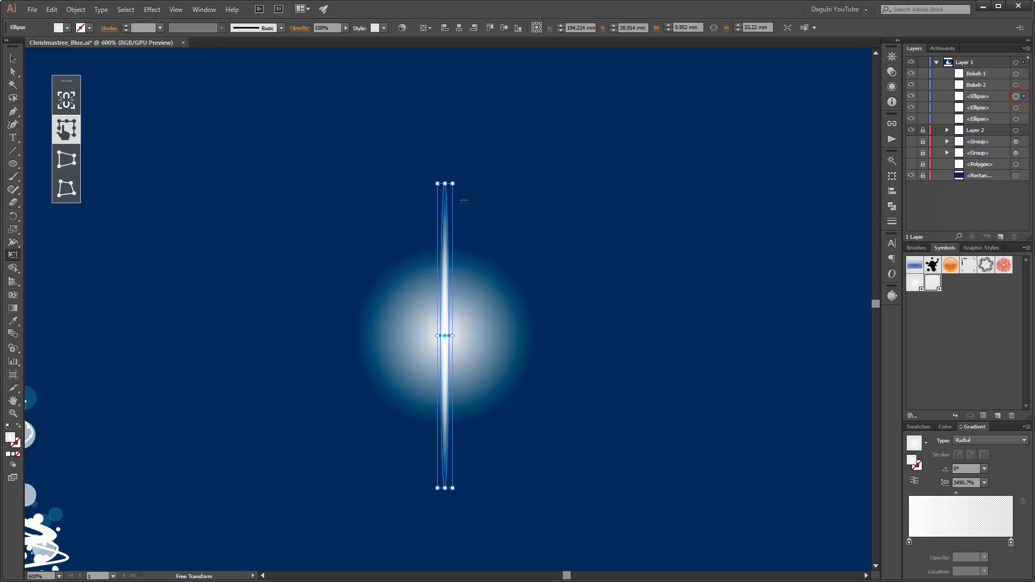
{"action": "left_click_drag", "start_coordinate": [455, 172], "coordinate": [564, 217]}
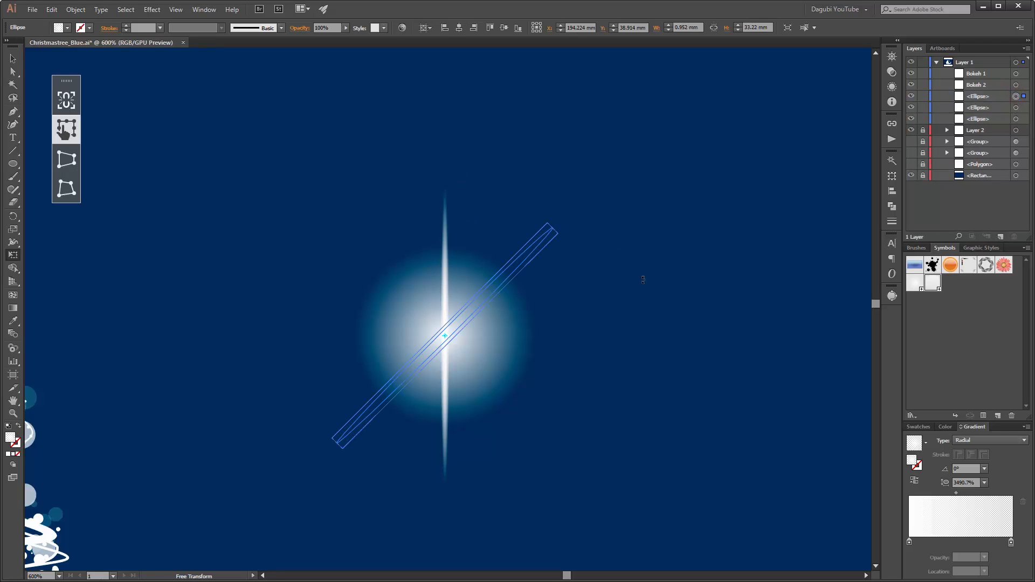
{"action": "left_click_drag", "start_coordinate": [643, 280], "coordinate": [656, 296]}
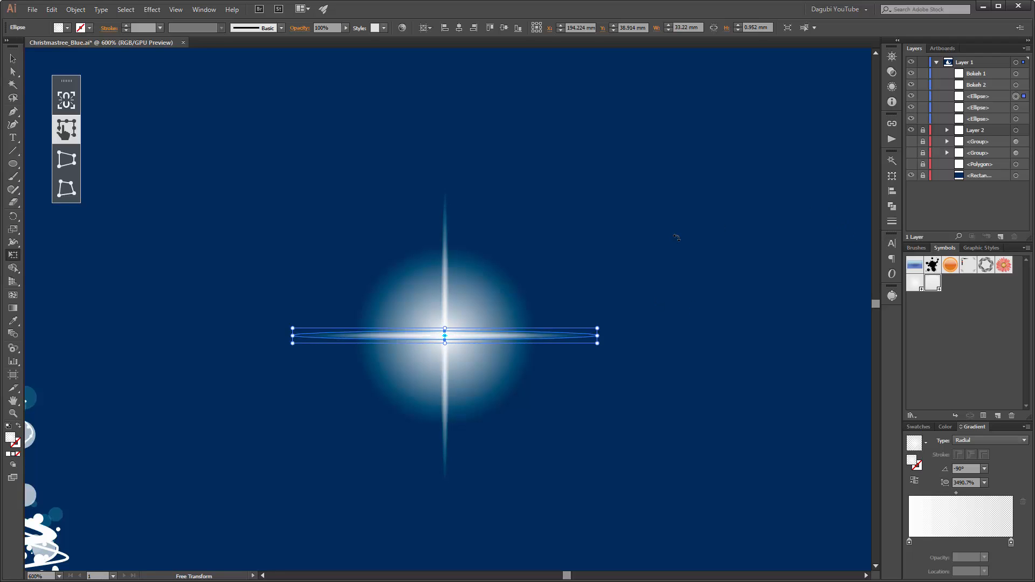
Scale both crossing ray ellipses together from their centre to about 51.8 mm, extending well beyond the glow circle
{"action": "left_click", "coordinate": [1016, 107], "text": "shift"}
{"action": "scroll", "coordinate": [452, 302], "scroll_direction": "down", "scroll_amount": 4}
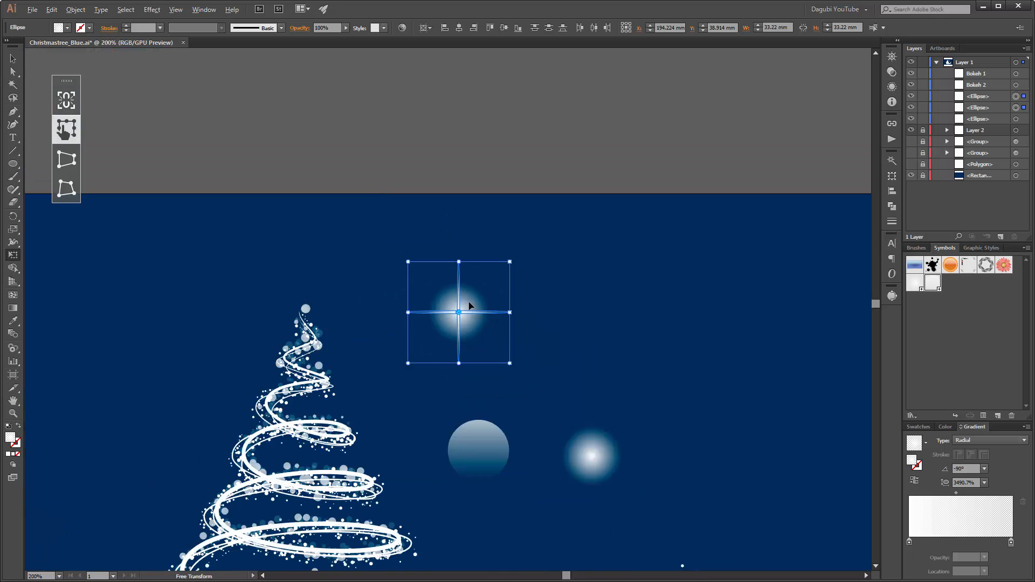
{"action": "scroll", "coordinate": [464, 290], "scroll_direction": "up", "scroll_amount": 1}
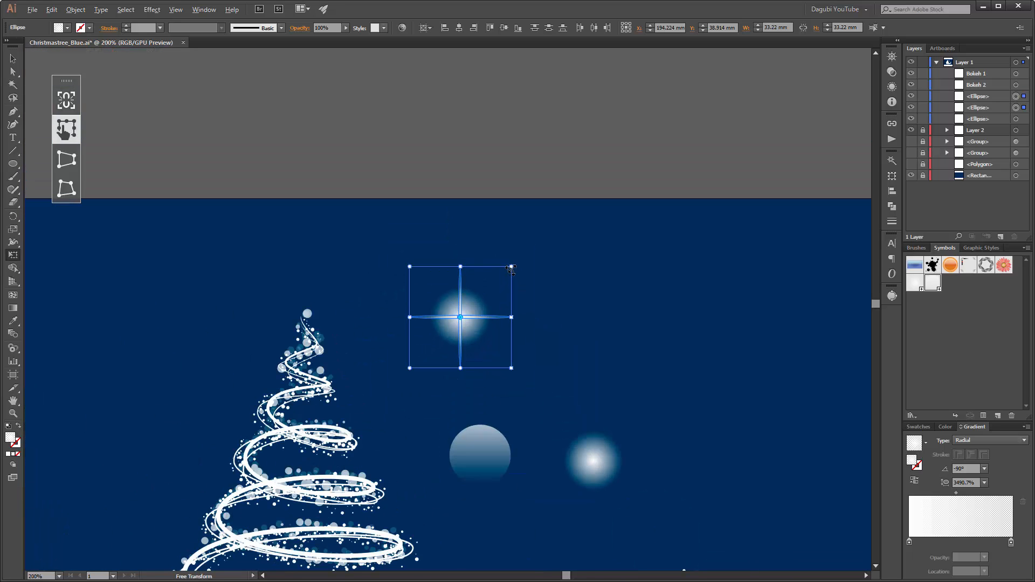
{"action": "left_click_drag", "start_coordinate": [512, 266], "coordinate": [538, 238]}
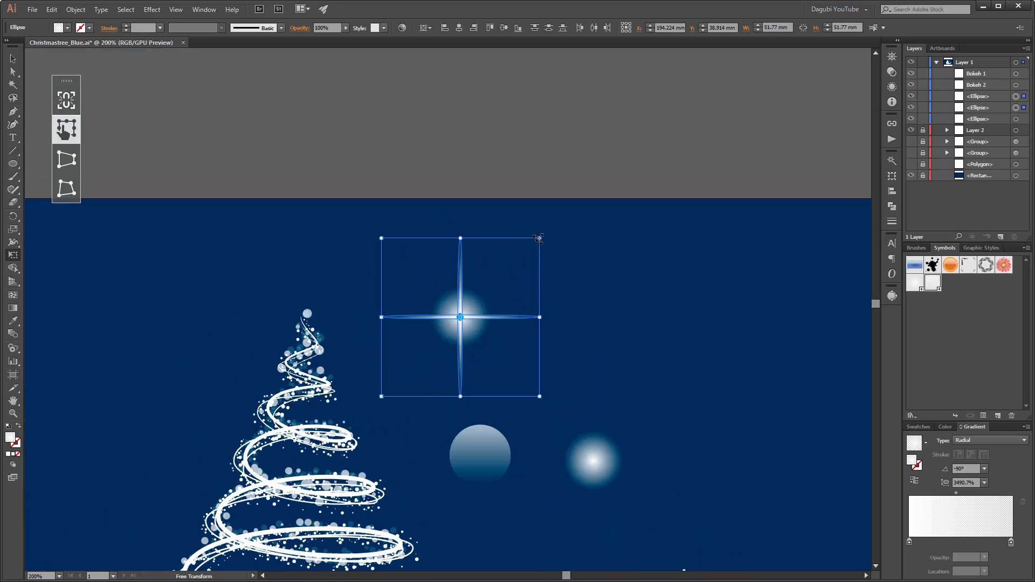
{"action": "left_click", "coordinate": [566, 151]}
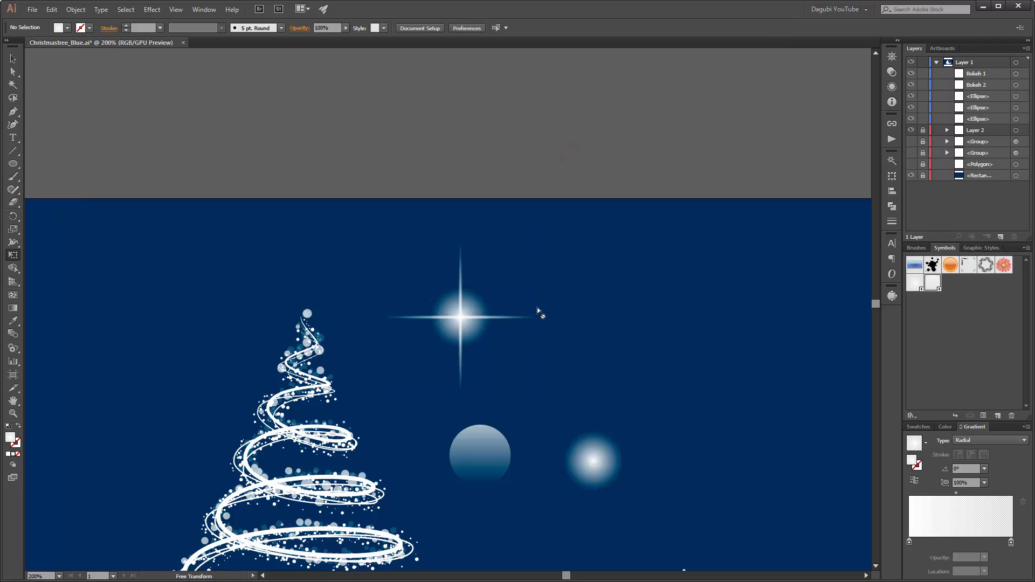
{"action": "scroll", "coordinate": [537, 356], "scroll_direction": "down", "scroll_amount": 4}
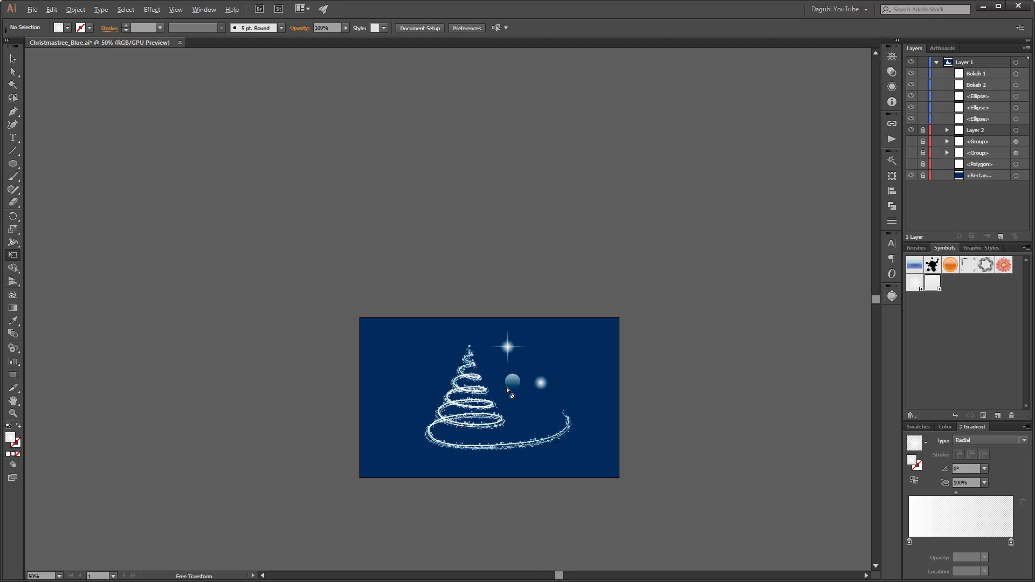
{"action": "scroll", "coordinate": [507, 388], "scroll_direction": "up", "scroll_amount": 4}
{"action": "scroll", "coordinate": [554, 235], "scroll_direction": "up", "scroll_amount": 1}
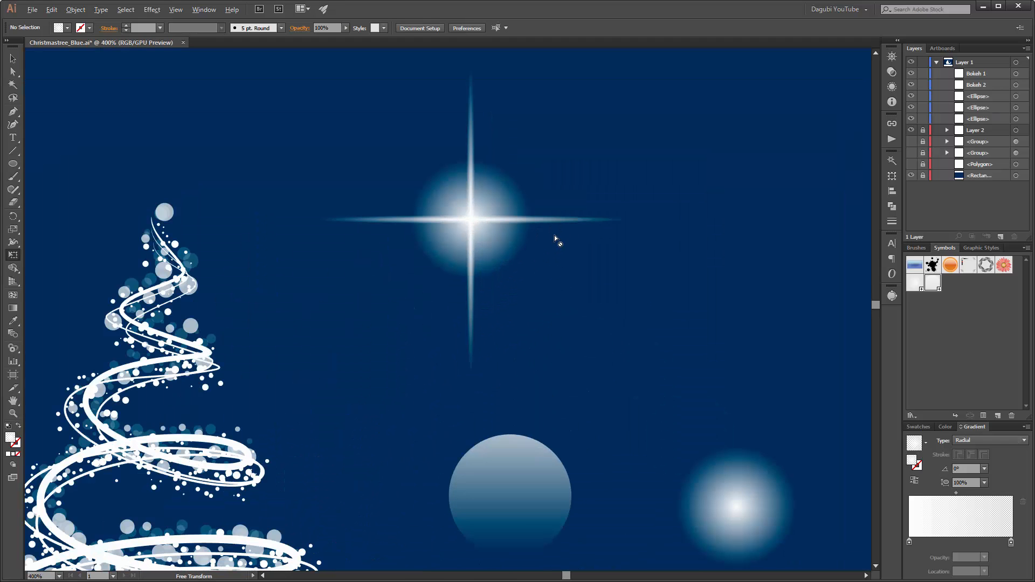
Collect Bokeh 1, Bokeh 2 and the three sparkle ellipses in a new sublayer
{"action": "left_click", "coordinate": [984, 74]}
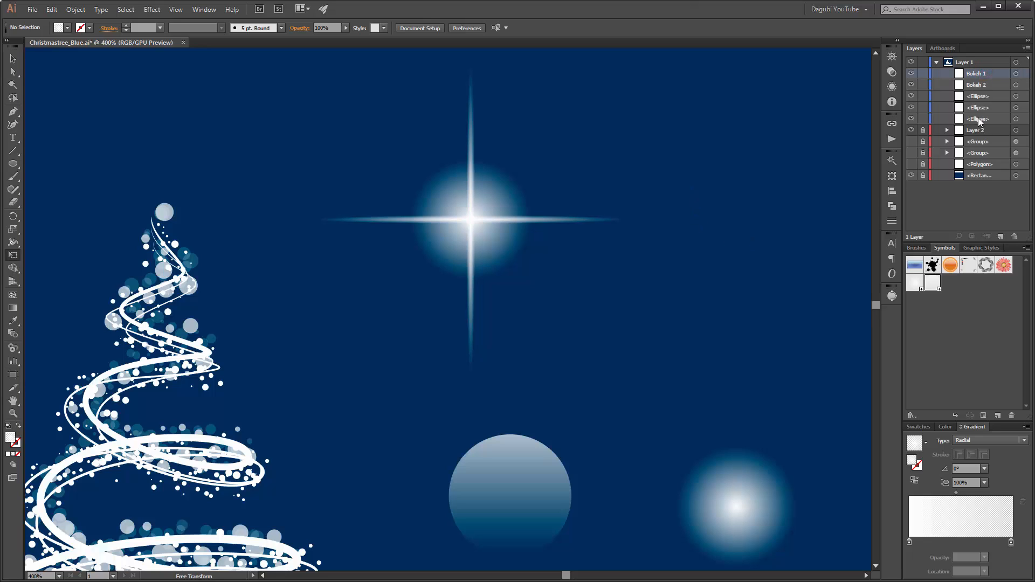
{"action": "left_click", "coordinate": [980, 119], "text": "shift"}
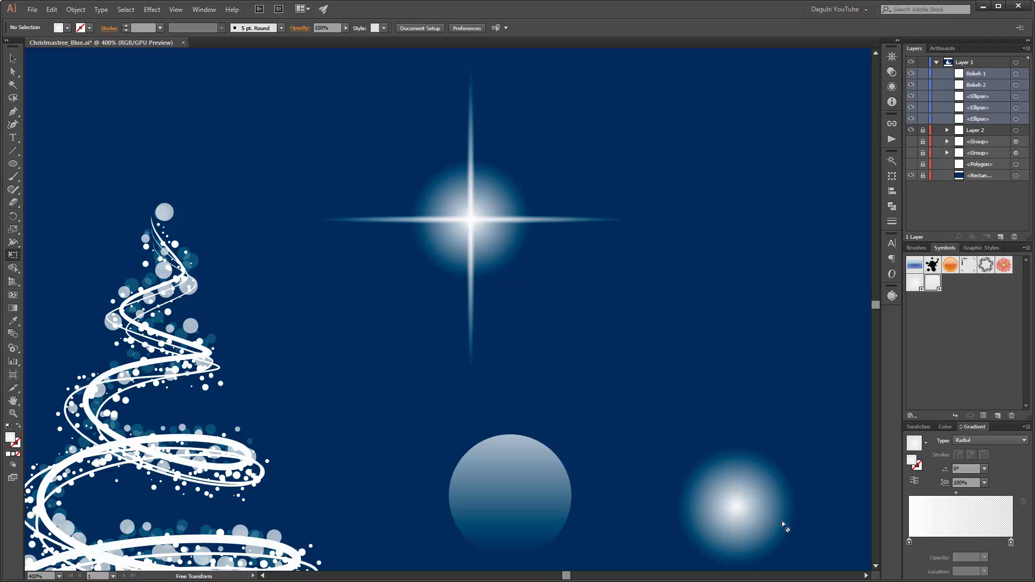
{"action": "key", "text": "space"}
{"action": "left_click_drag", "start_coordinate": [649, 437], "coordinate": [537, 387]}
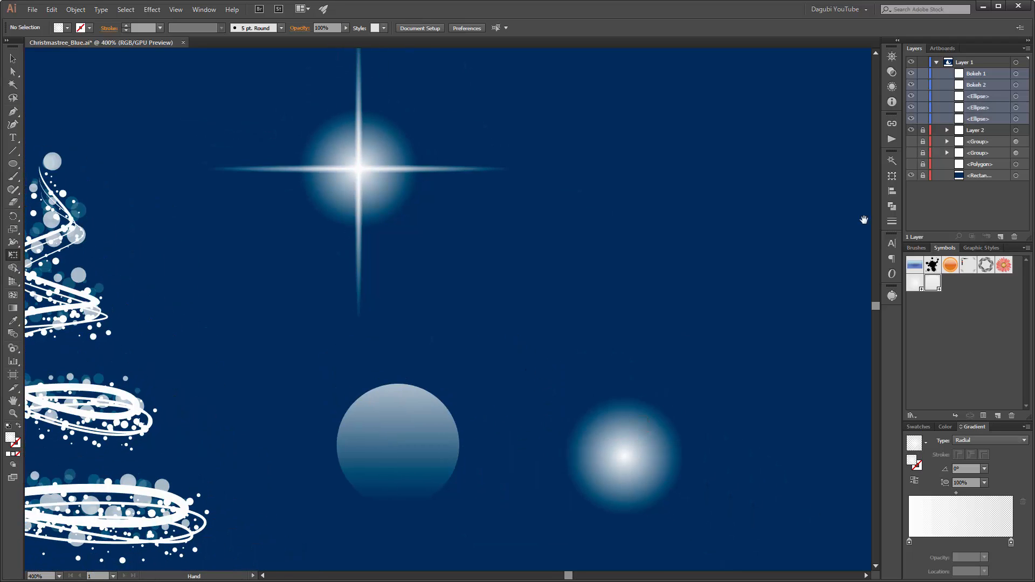
{"action": "left_click", "coordinate": [1027, 49]}
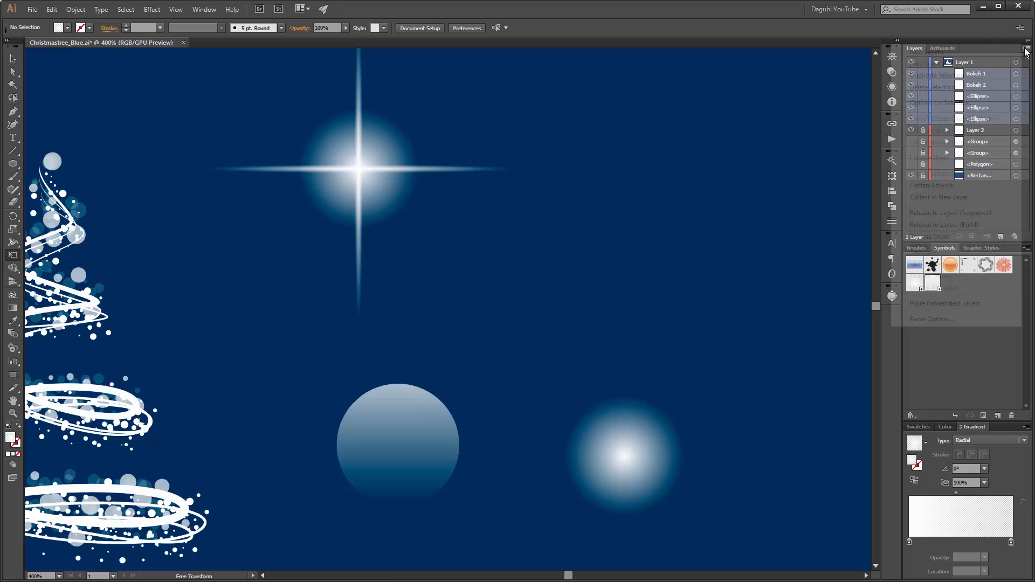
{"action": "left_click", "coordinate": [929, 197]}
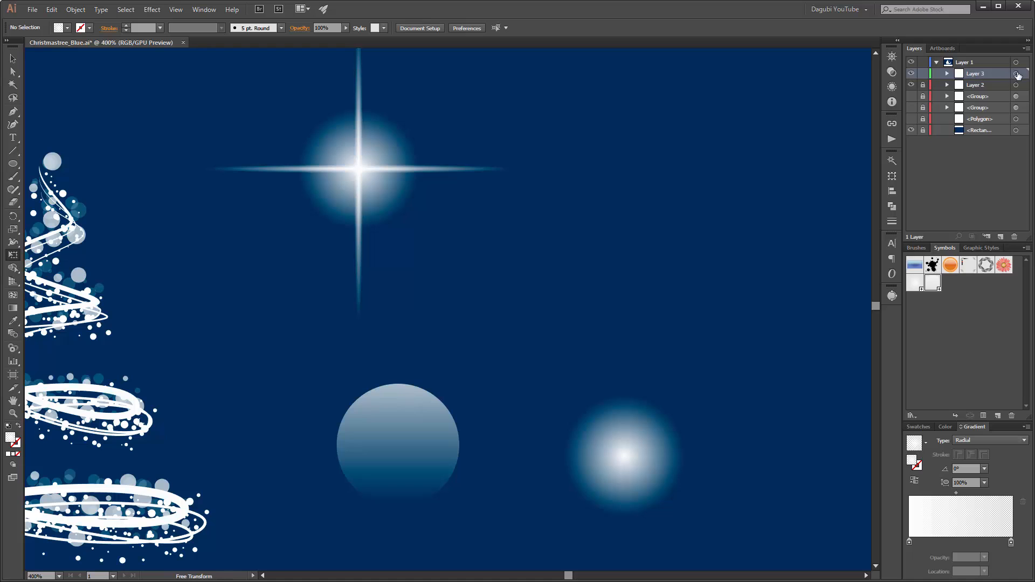
Set the blend mode of the new sublayer holding the bokeh and sparkle objects to Screen and deselect everything
{"action": "left_click", "coordinate": [1017, 76]}
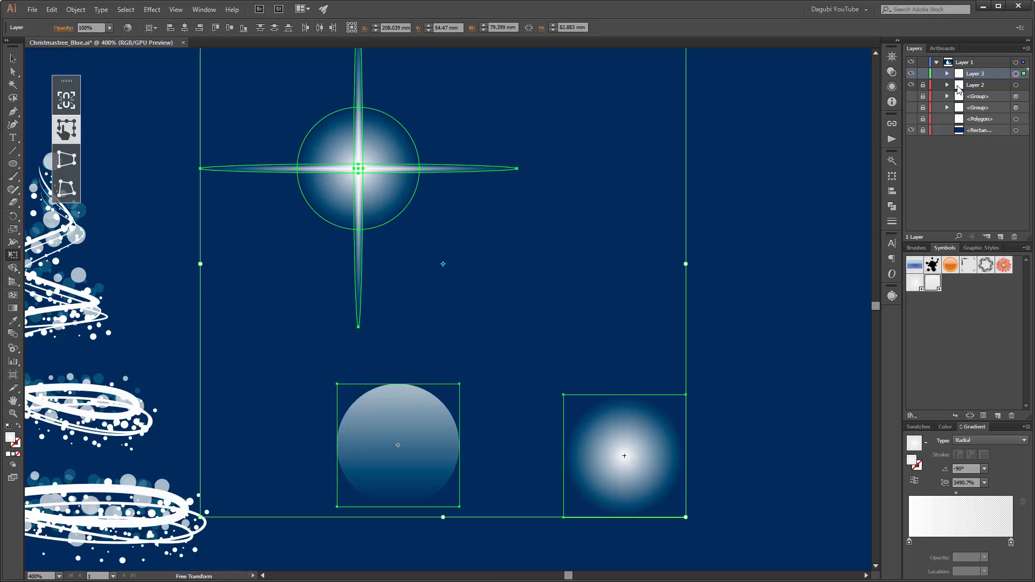
{"action": "left_click_drag", "start_coordinate": [603, 229], "coordinate": [574, 259]}
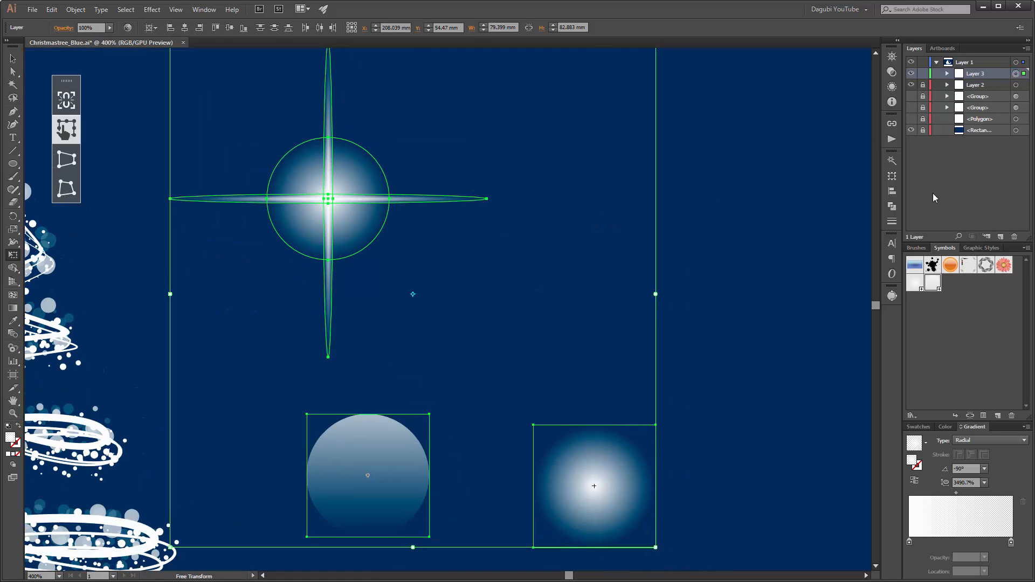
{"action": "left_click", "coordinate": [892, 73]}
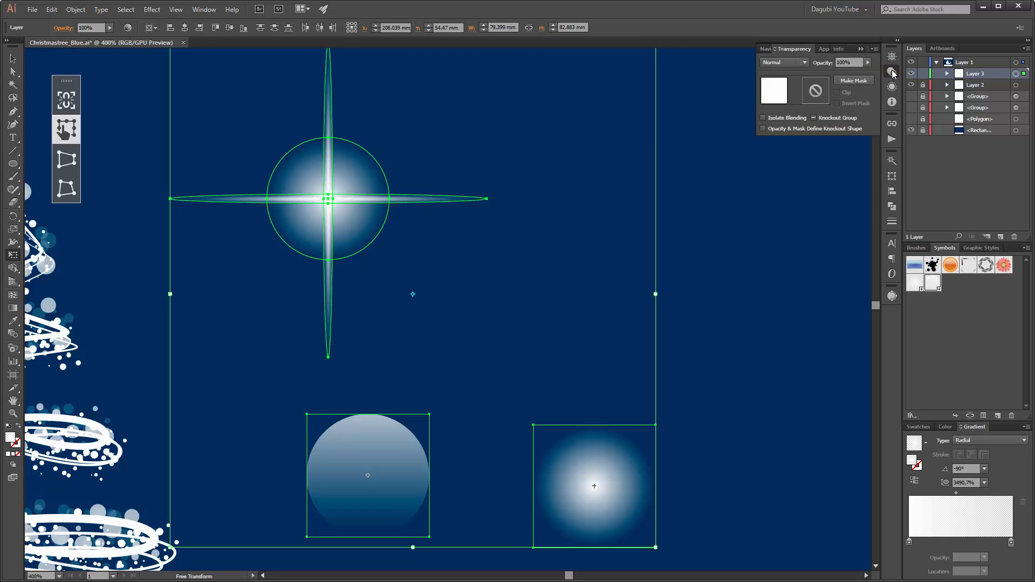
{"action": "left_click", "coordinate": [786, 65]}
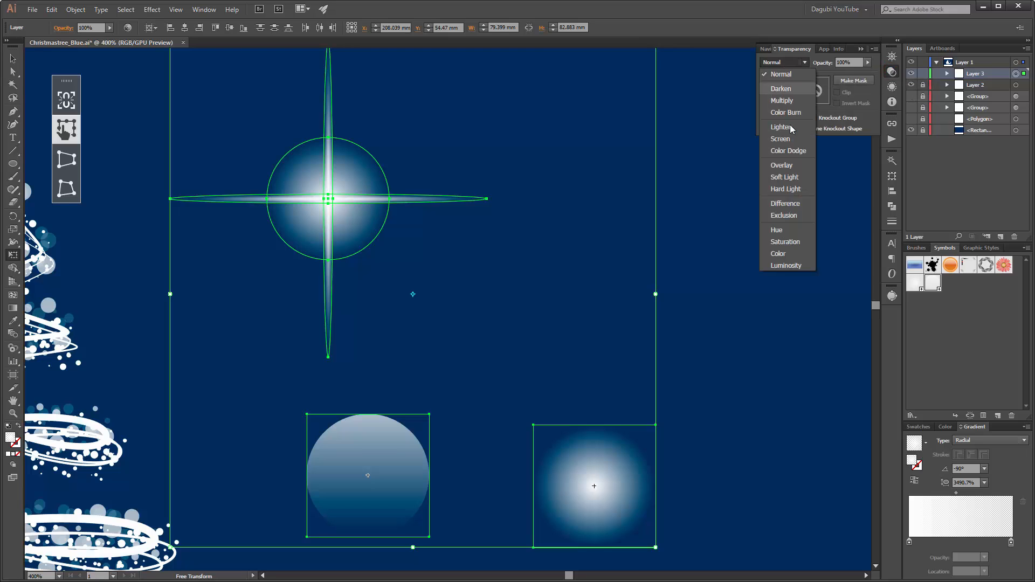
{"action": "left_click", "coordinate": [789, 140]}
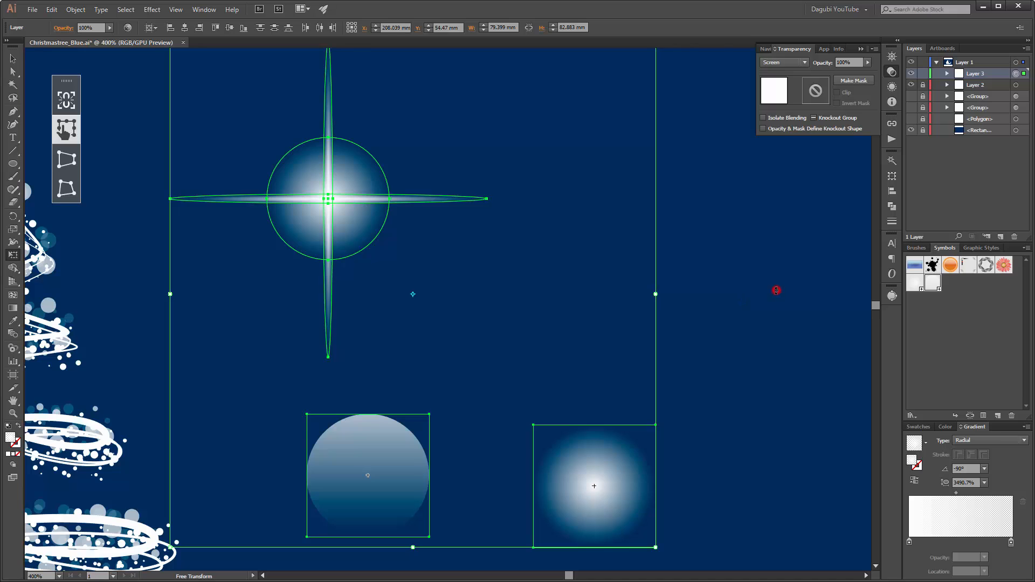
{"action": "left_click", "coordinate": [777, 290], "text": "ctrl"}
{"action": "left_click_drag", "start_coordinate": [510, 189], "coordinate": [495, 246]}
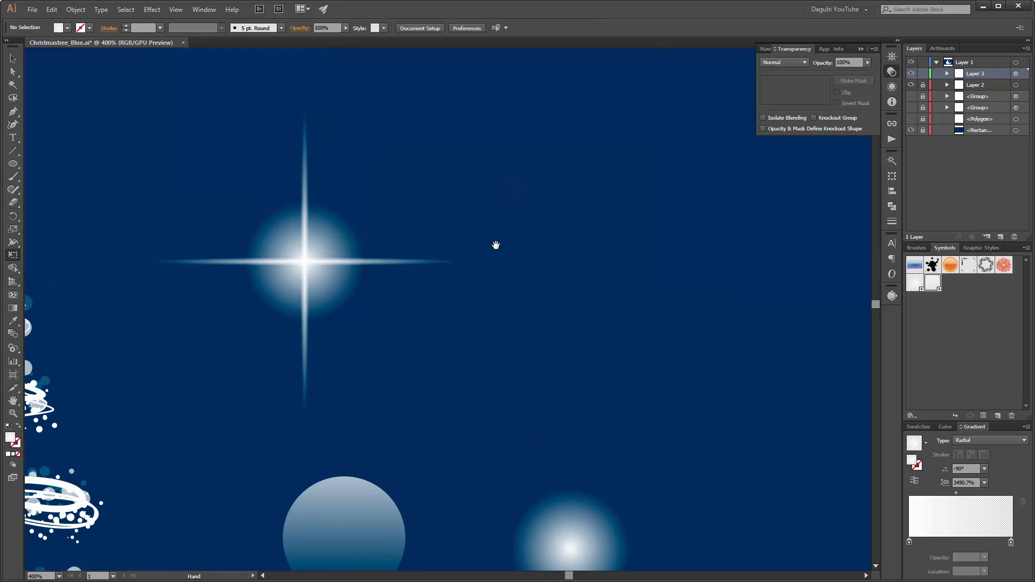
{"action": "left_click", "coordinate": [13, 59]}
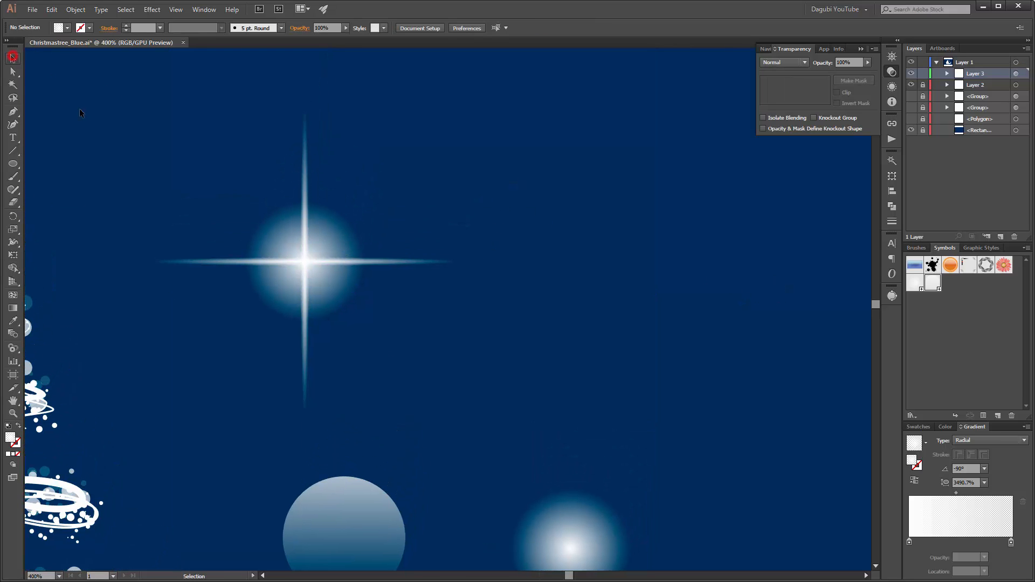
Duplicate the glow circle and both crossing ray ellipses together, placing the copy beside the original sparkle
{"action": "left_click", "coordinate": [304, 216]}
{"action": "left_click", "coordinate": [327, 237], "text": "shift"}
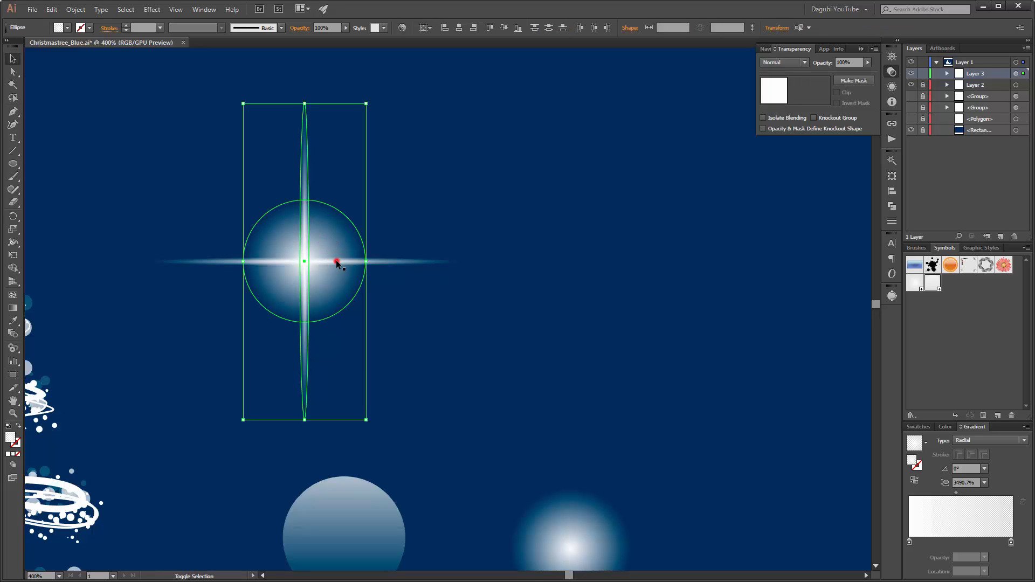
{"action": "left_click", "coordinate": [335, 261], "text": "shift"}
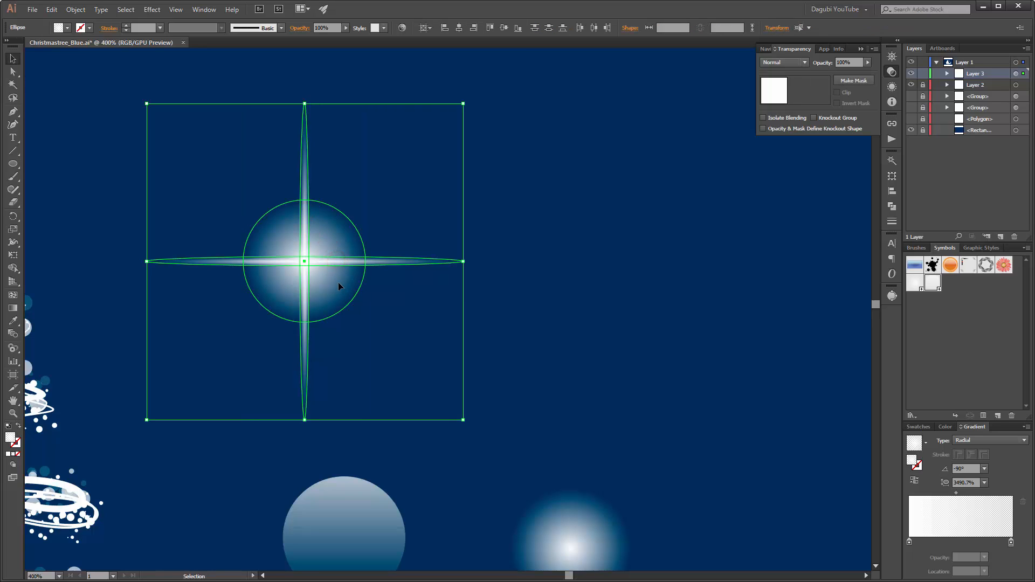
{"action": "left_click_drag", "start_coordinate": [340, 288], "coordinate": [551, 269]}
{"action": "key", "text": "space"}
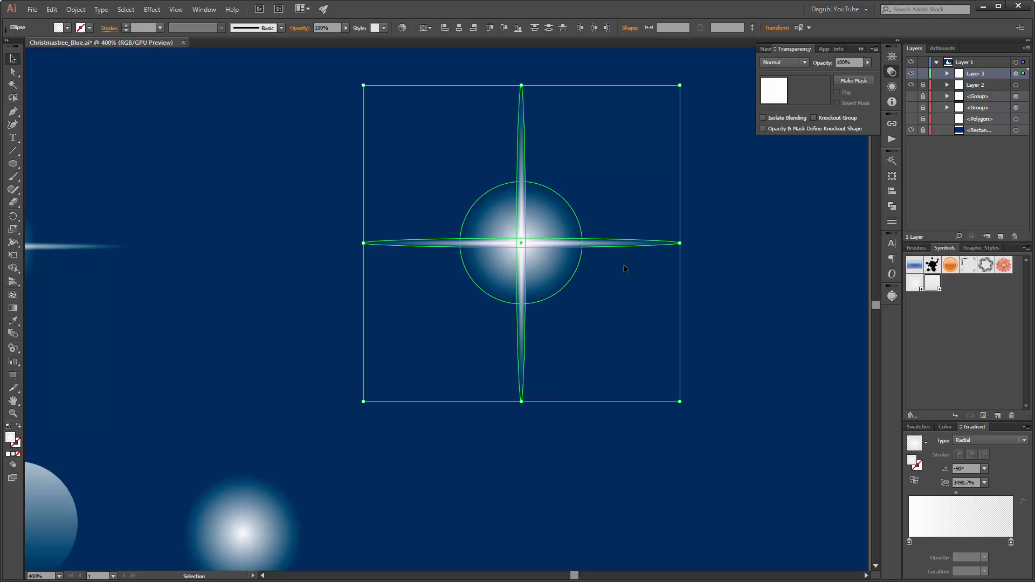
{"action": "left_click", "coordinate": [14, 72]}
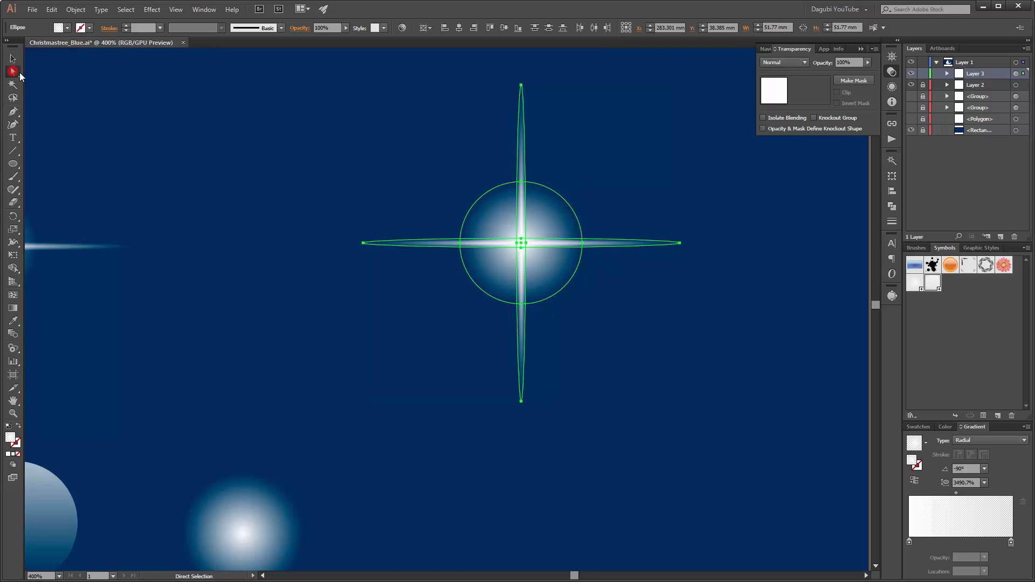
{"action": "left_click", "coordinate": [14, 59]}
Duplicate in place only the two crossing ray ellipses of the copied sparkle within Layer 3
{"action": "left_click", "coordinate": [319, 118]}
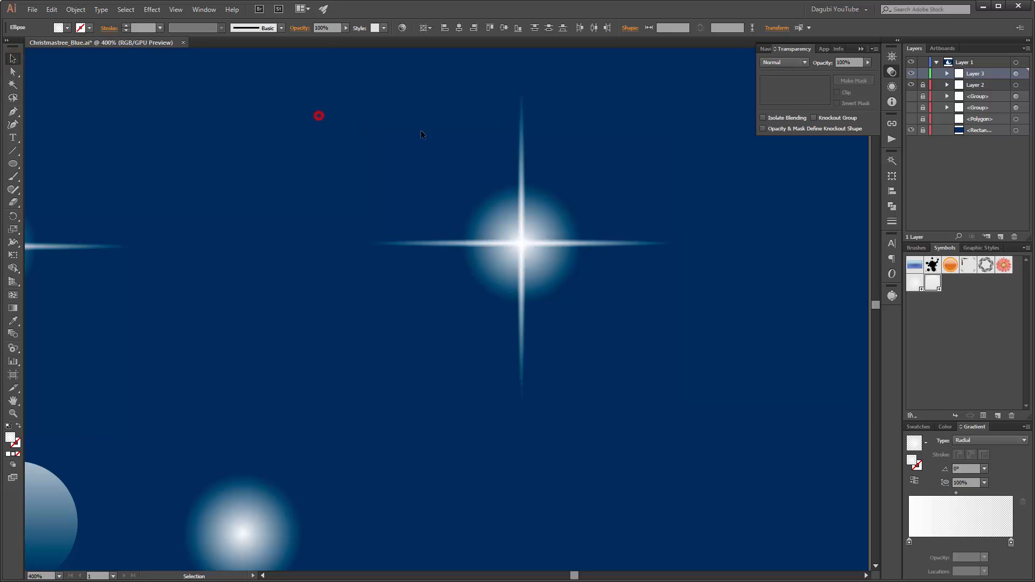
{"action": "left_click", "coordinate": [522, 137]}
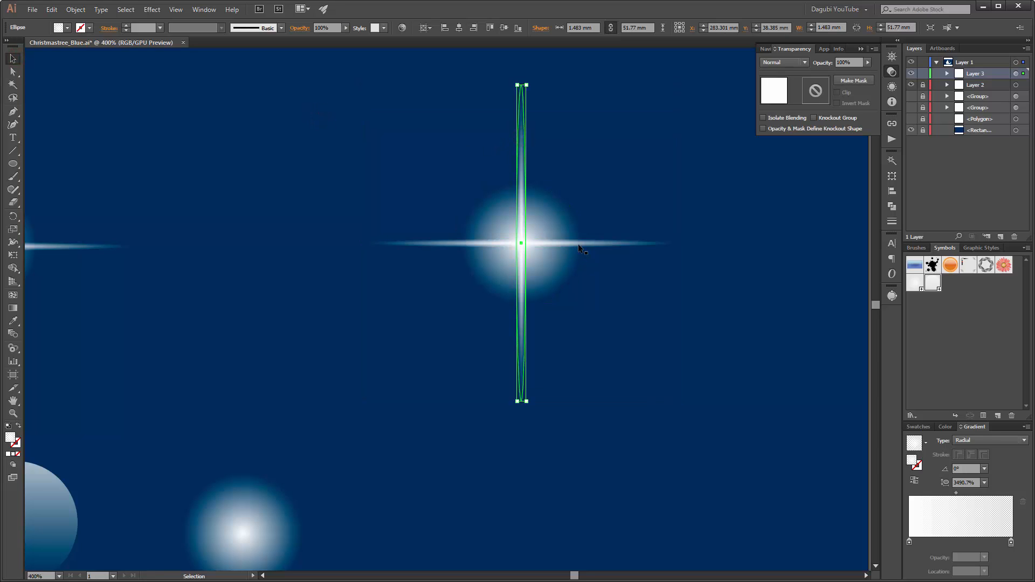
{"action": "left_click", "coordinate": [582, 244], "text": "shift"}
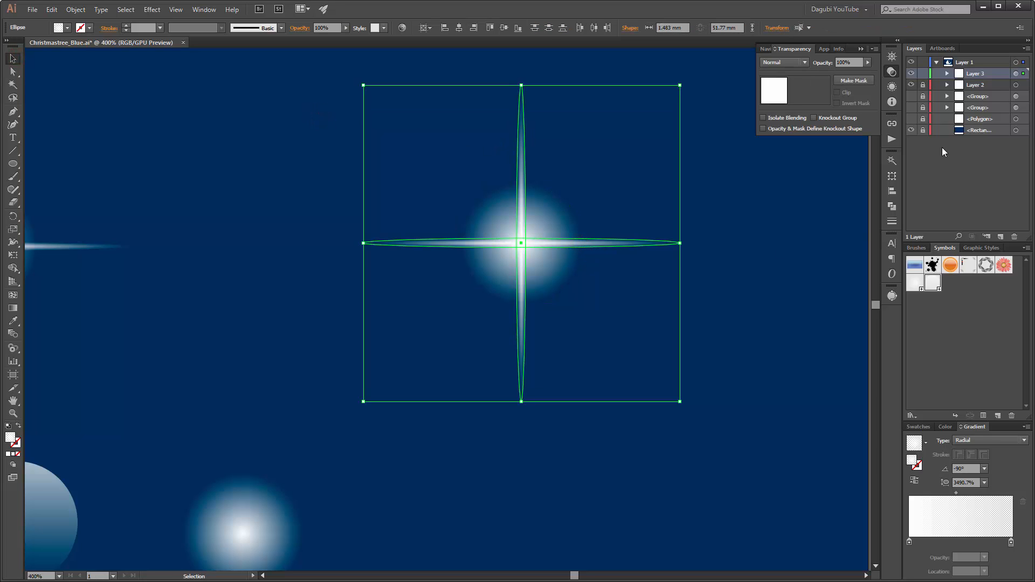
{"action": "left_click", "coordinate": [947, 73]}
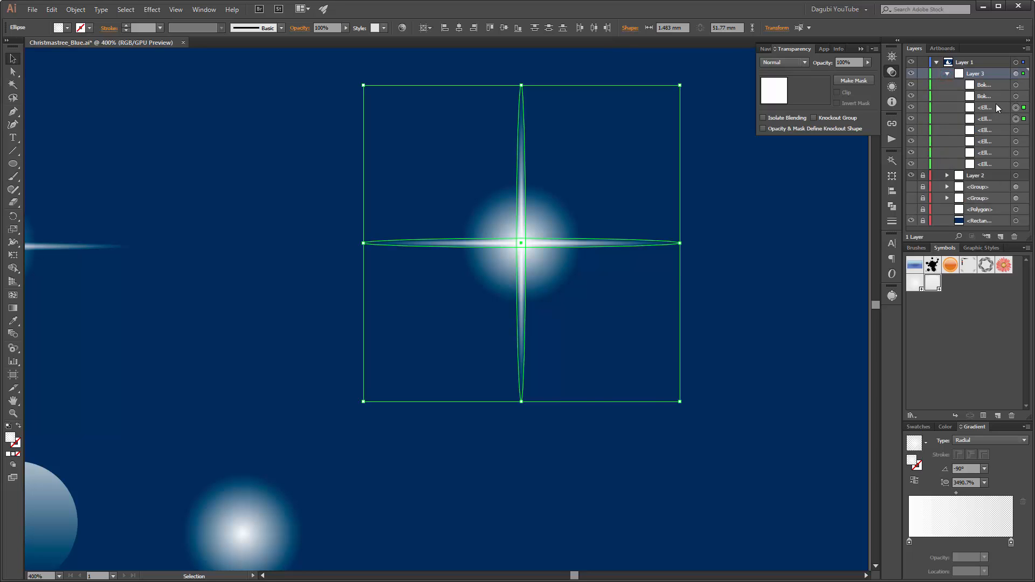
{"action": "left_click_drag", "start_coordinate": [1002, 119], "coordinate": [1001, 237]}
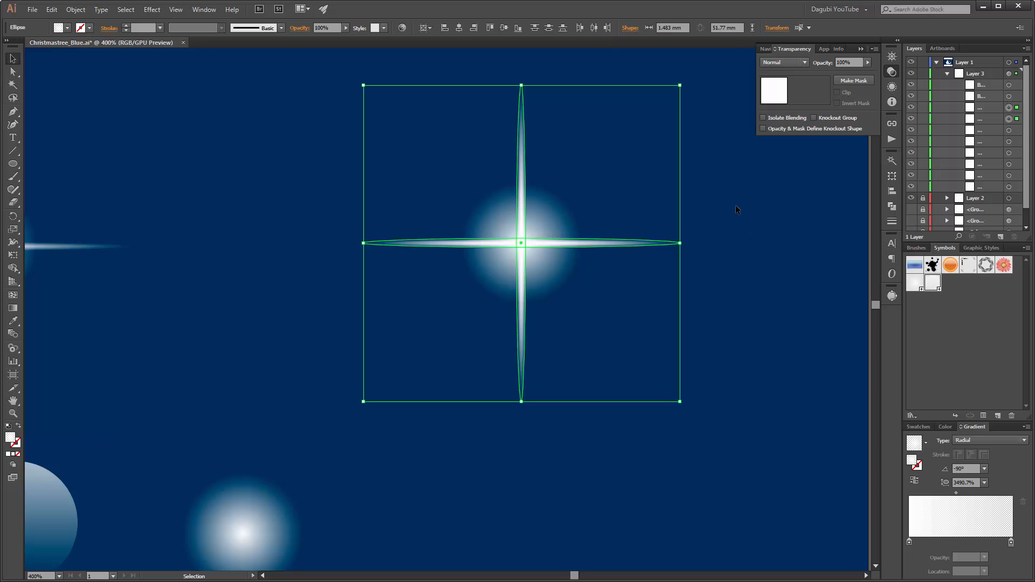
Scale the duplicated rays down from their centre and rotate them 45° to form shorter diagonal rays, leaving nothing selected
{"action": "left_click_drag", "start_coordinate": [681, 85], "coordinate": [646, 116]}
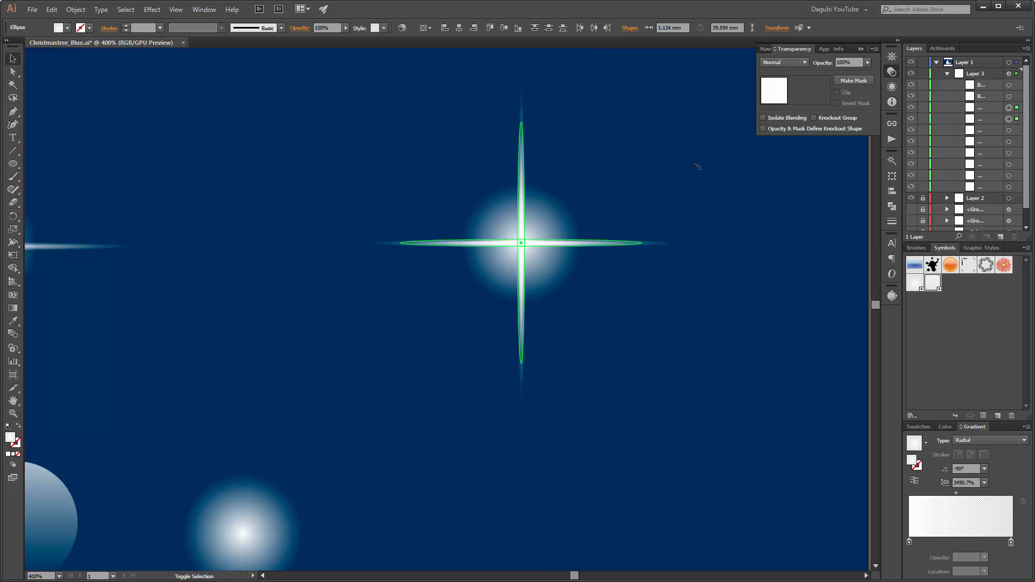
{"action": "key", "text": "e"}
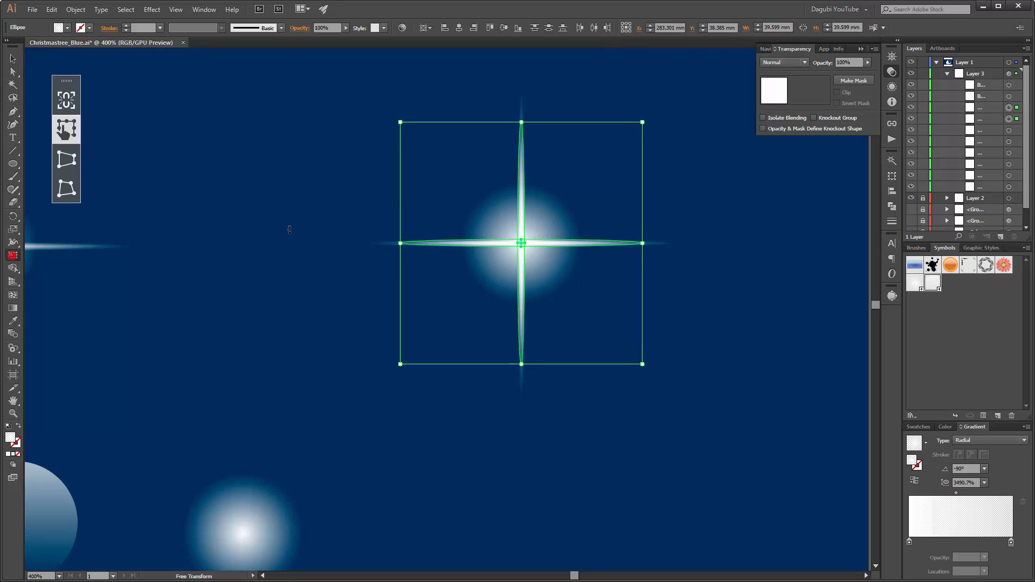
{"action": "left_click_drag", "start_coordinate": [647, 114], "coordinate": [752, 173]}
{"action": "scroll", "coordinate": [635, 167], "scroll_direction": "down", "scroll_amount": 2}
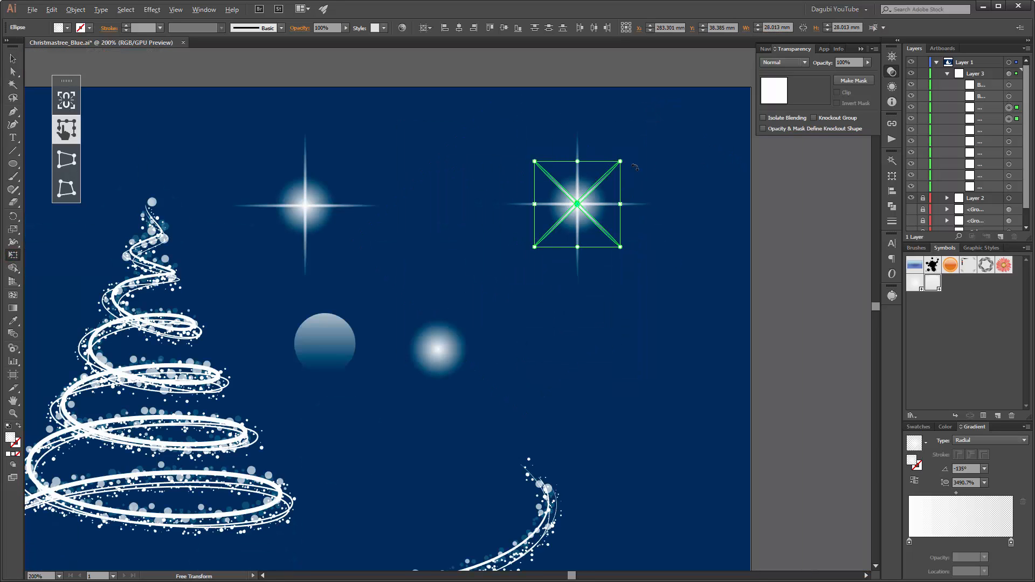
{"action": "key", "text": "ctrl+h"}
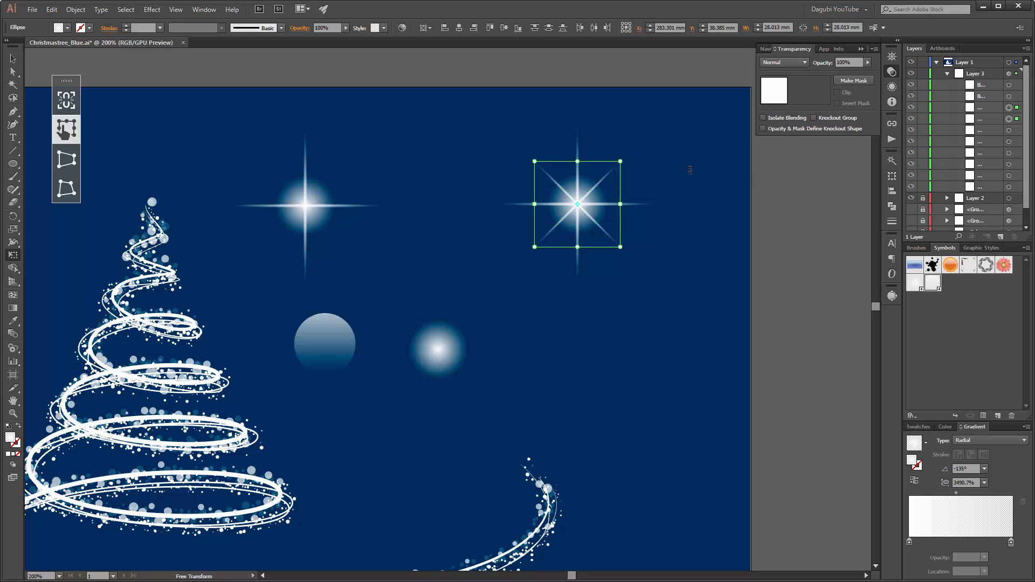
{"action": "left_click_drag", "start_coordinate": [621, 162], "coordinate": [614, 167]}
{"action": "key", "text": "ctrl+shift+a"}
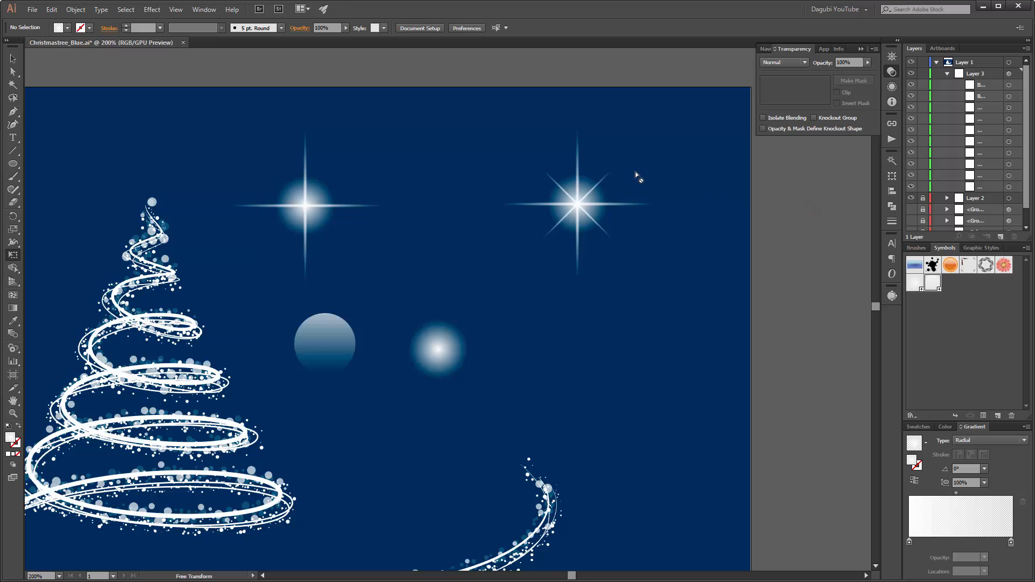
Shrink the glow circle of the eight-ray sparkle from its centre to about 16.7 mm
{"action": "scroll", "coordinate": [636, 175], "scroll_direction": "down", "scroll_amount": 2}
{"action": "scroll", "coordinate": [664, 142], "scroll_direction": "down", "scroll_amount": 1}
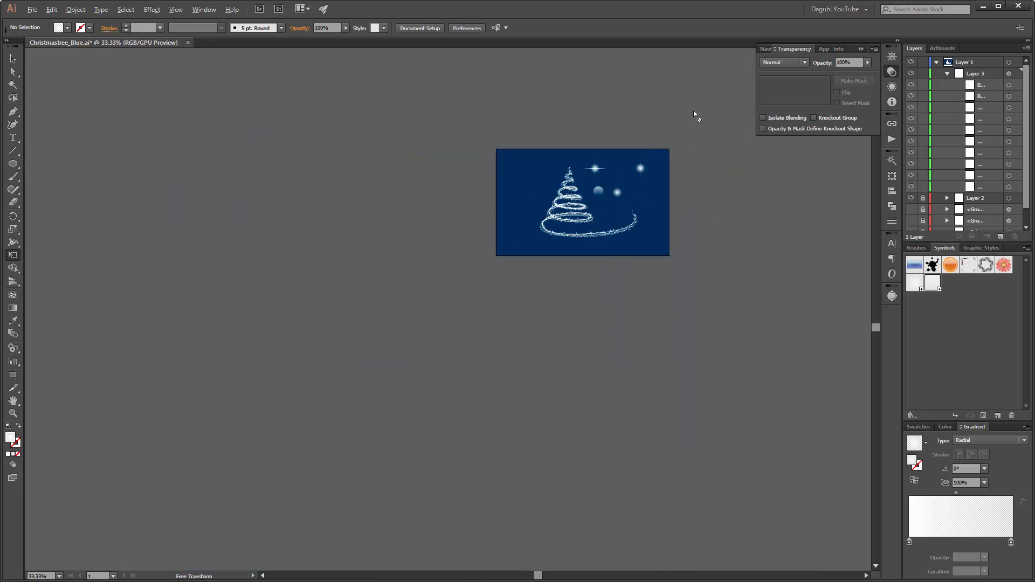
{"action": "scroll", "coordinate": [698, 108], "scroll_direction": "up", "scroll_amount": 3}
{"action": "scroll", "coordinate": [451, 310], "scroll_direction": "up", "scroll_amount": 2}
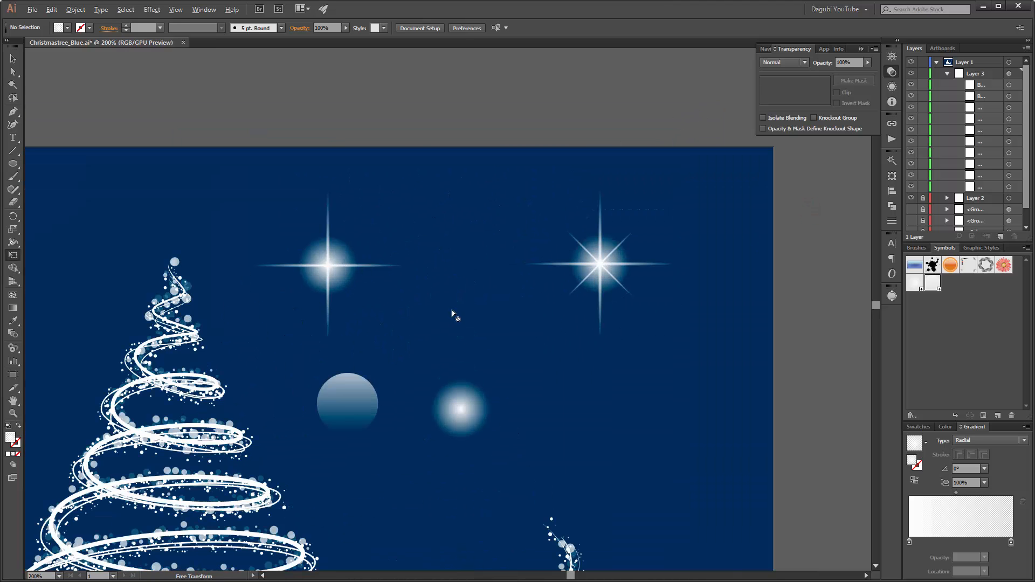
{"action": "left_click_drag", "start_coordinate": [480, 291], "coordinate": [524, 248]}
{"action": "key", "text": "a"}
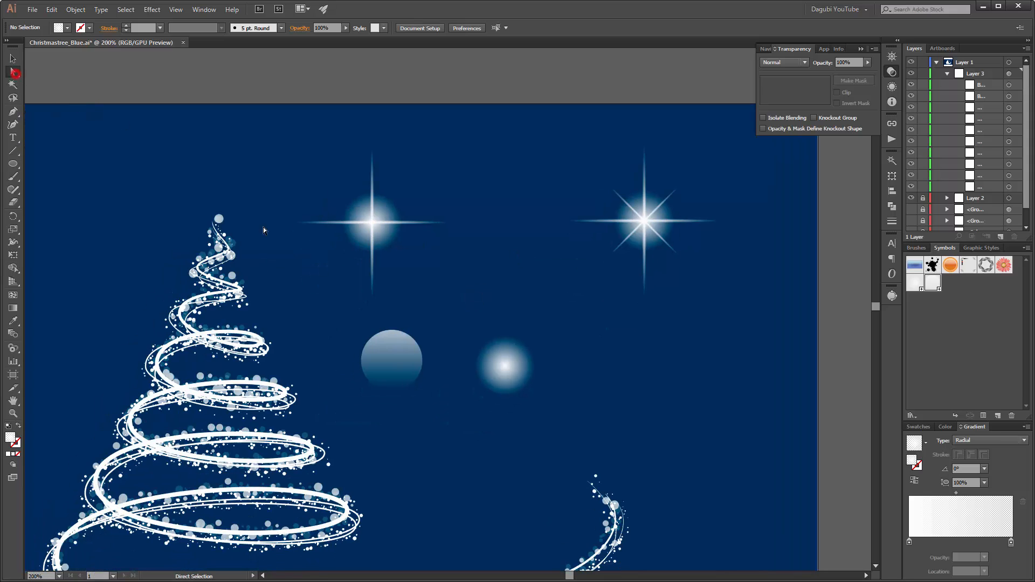
{"action": "left_click", "coordinate": [378, 230]}
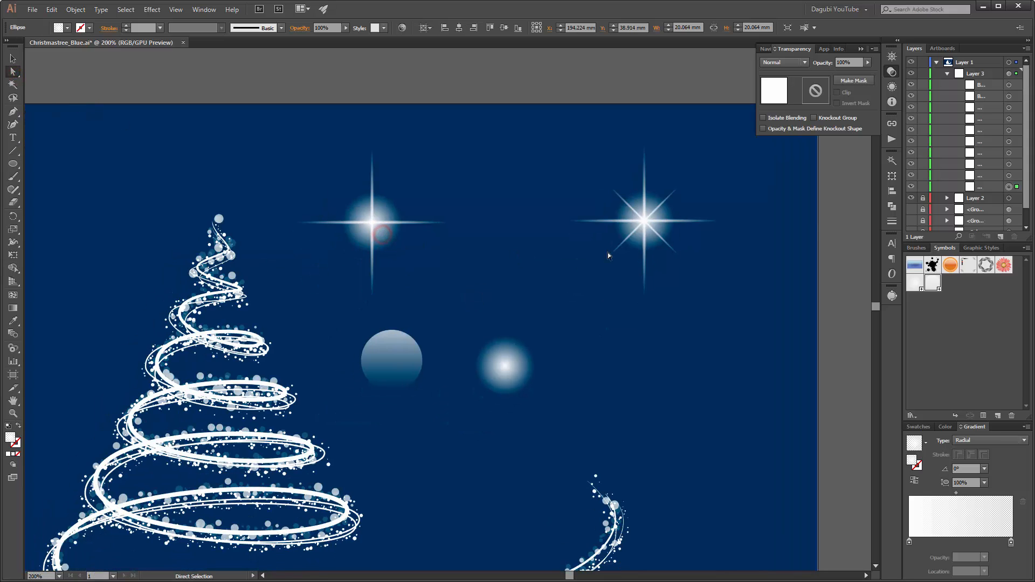
{"action": "left_click", "coordinate": [637, 241]}
{"action": "key", "text": "ctrl+h"}
{"action": "left_click", "coordinate": [12, 254]}
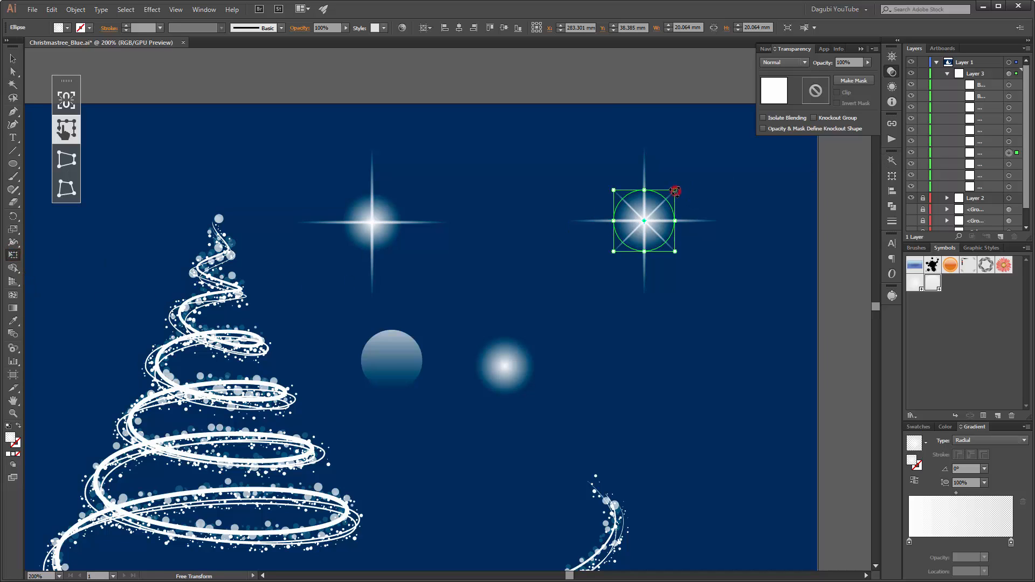
{"action": "left_click_drag", "start_coordinate": [675, 191], "coordinate": [670, 195]}
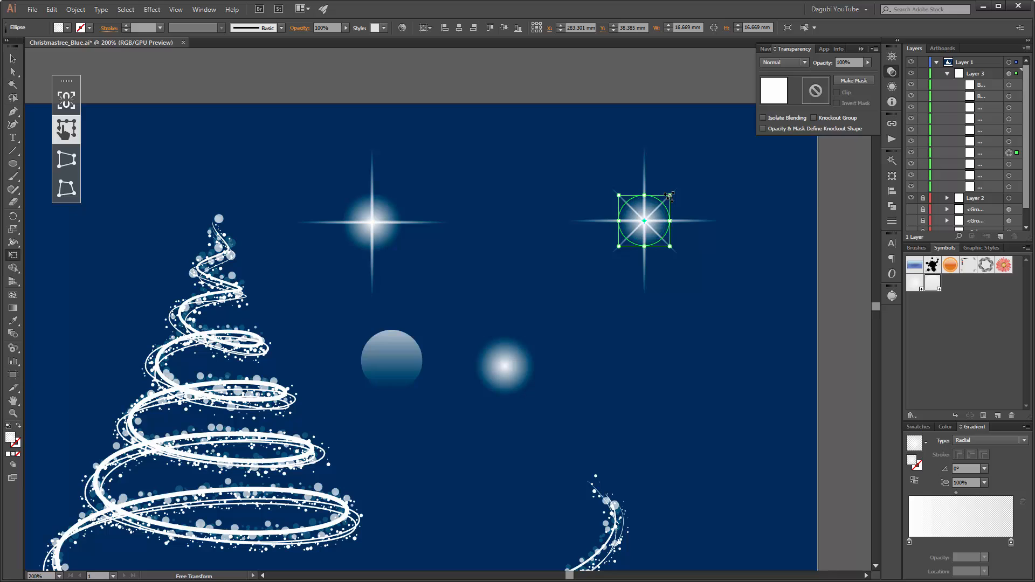
Shrink the glow circle of the four-ray sparkle from its centre to about 18.4 mm and collapse Layer 3
{"action": "left_click", "coordinate": [391, 234]}
{"action": "left_click_drag", "start_coordinate": [399, 192], "coordinate": [399, 196]}
{"action": "key", "text": "v"}
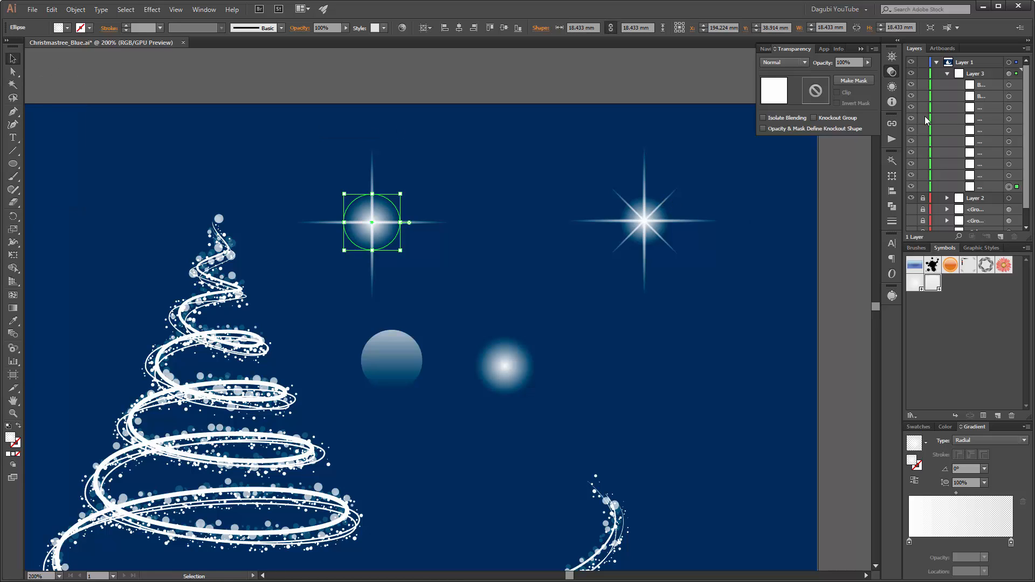
{"action": "left_click", "coordinate": [948, 75]}
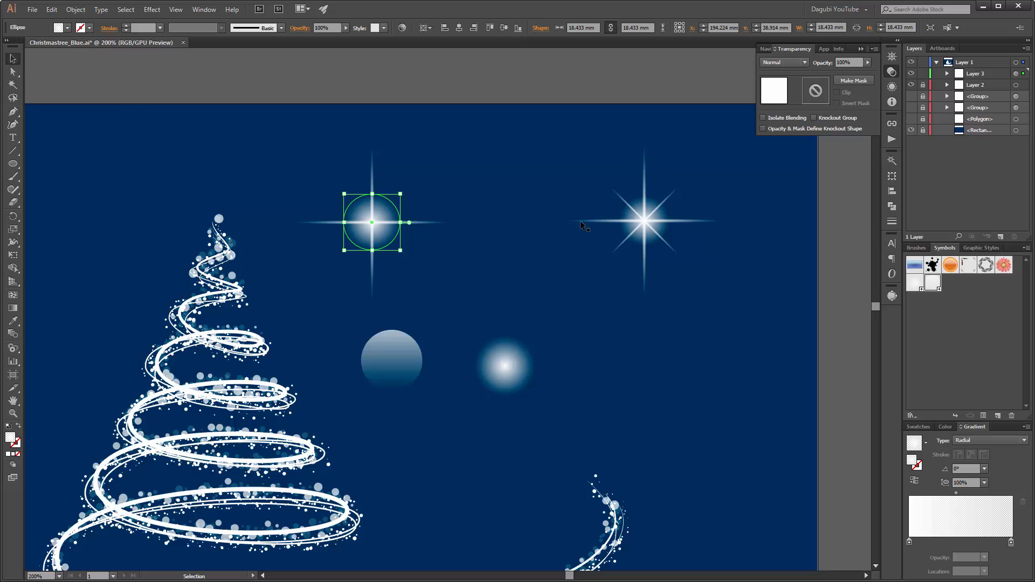
Create a dynamic movie clip symbol named Star 1 from the complete eight-ray sparkle
{"action": "left_click_drag", "start_coordinate": [711, 155], "coordinate": [577, 283]}
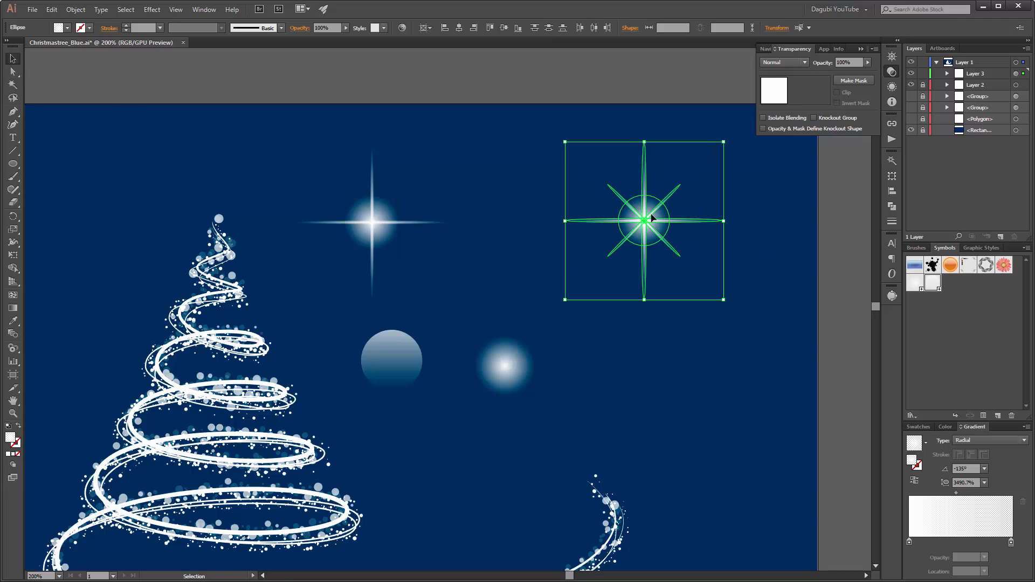
{"action": "left_click", "coordinate": [998, 416]}
{"action": "type", "text": "S"}
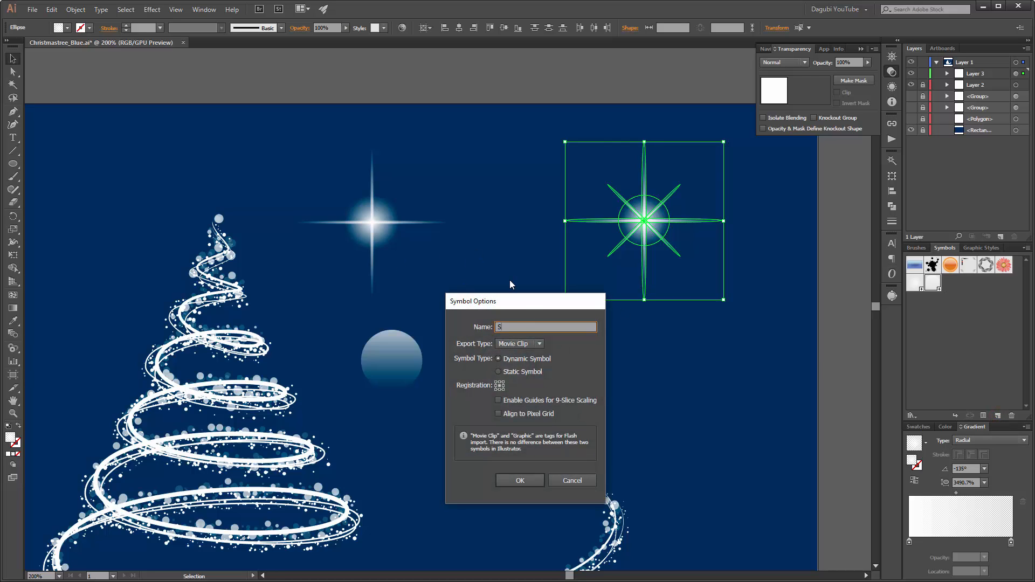
{"action": "type", "text": "tar 1"}
{"action": "left_click", "coordinate": [521, 480]}
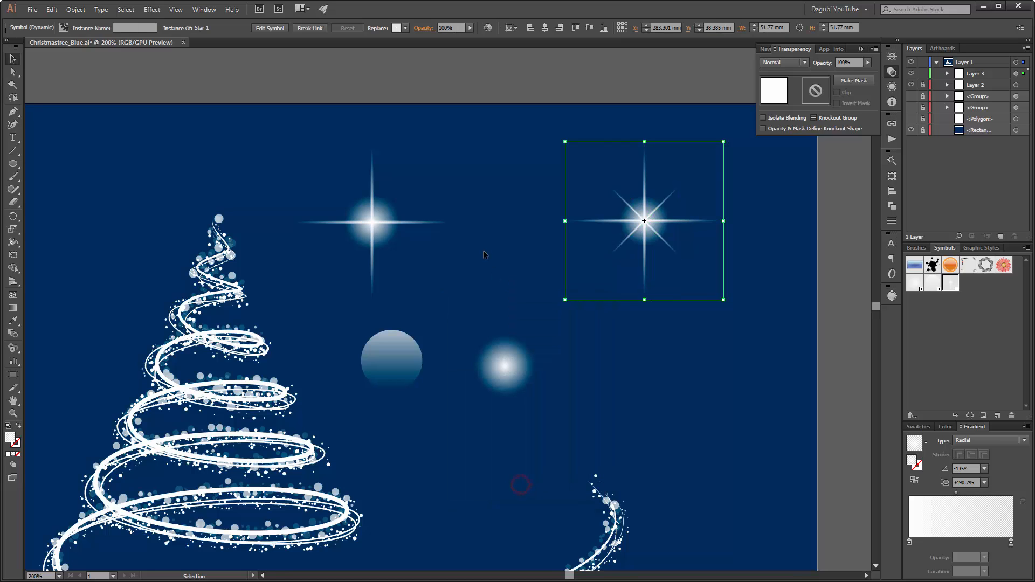
Create a dynamic movie clip symbol named Star 2 from the complete four-ray sparkle
{"action": "left_click_drag", "start_coordinate": [351, 235], "coordinate": [330, 259]}
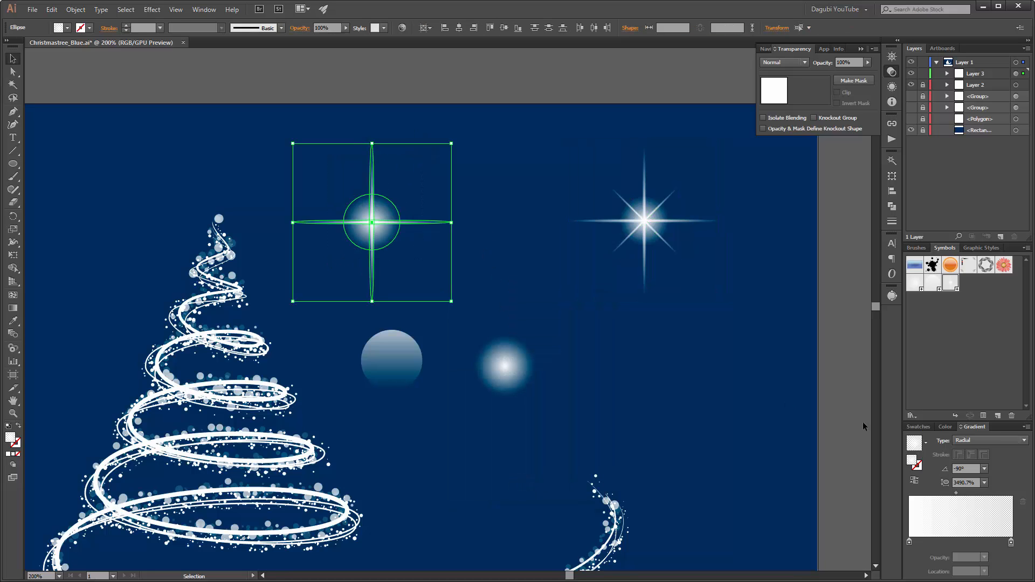
{"action": "left_click", "coordinate": [998, 417]}
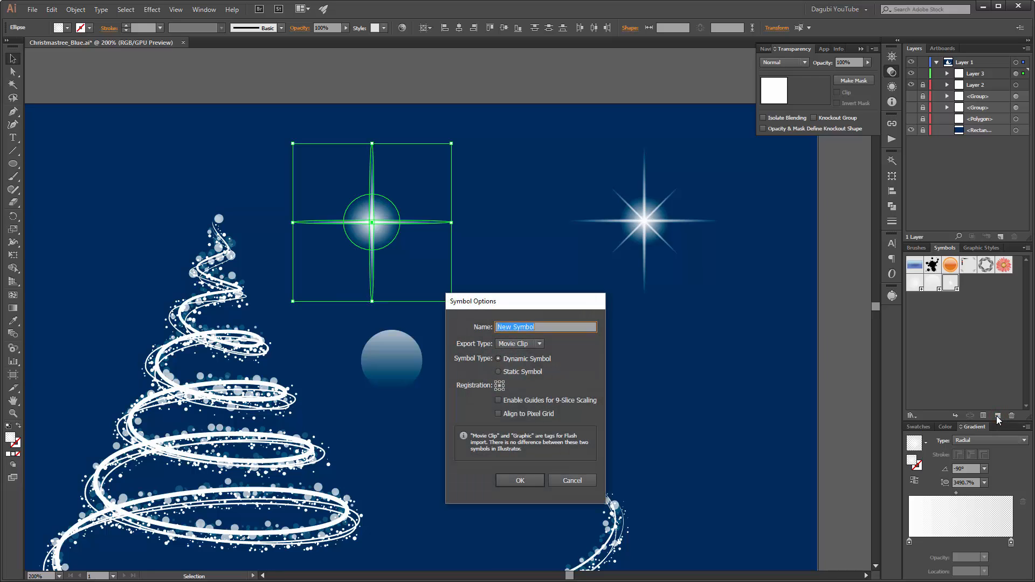
{"action": "type", "text": "Star 2"}
{"action": "left_click", "coordinate": [522, 480]}
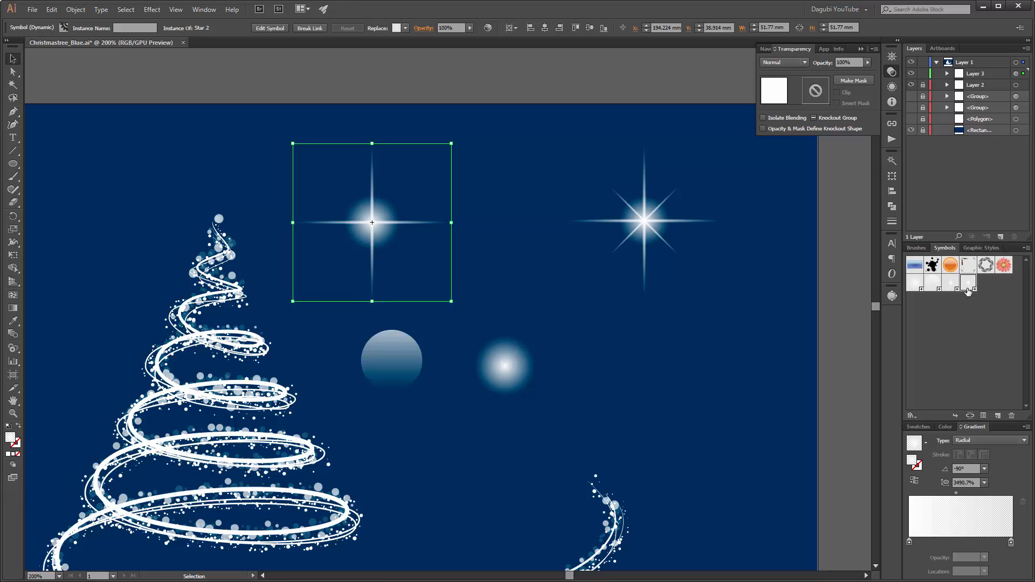
{"action": "left_click", "coordinate": [862, 47]}
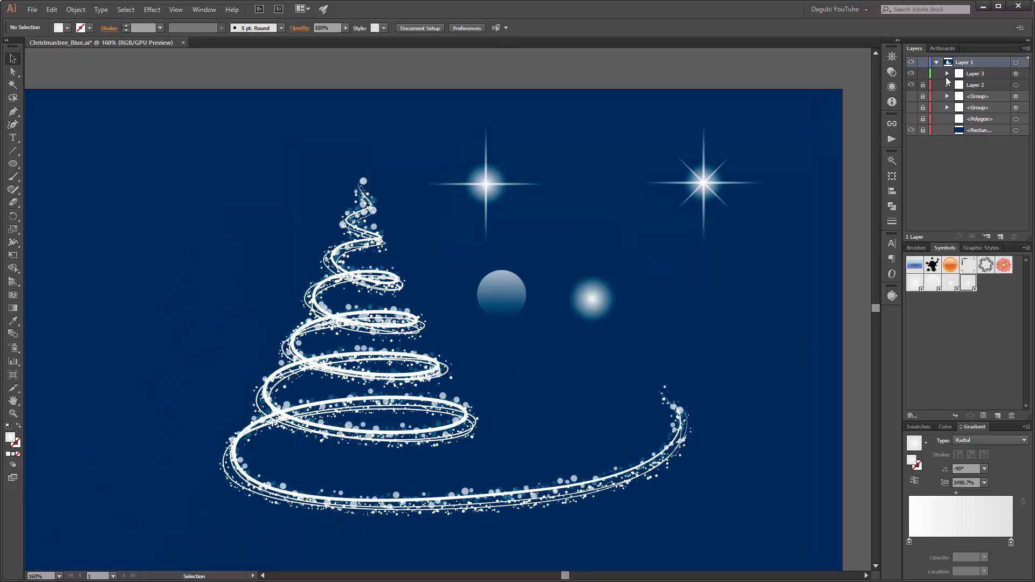
Hide the two bokeh instances and Star 2 in Layer 3, keeping only Star 1 visible
{"action": "left_click", "coordinate": [945, 74]}
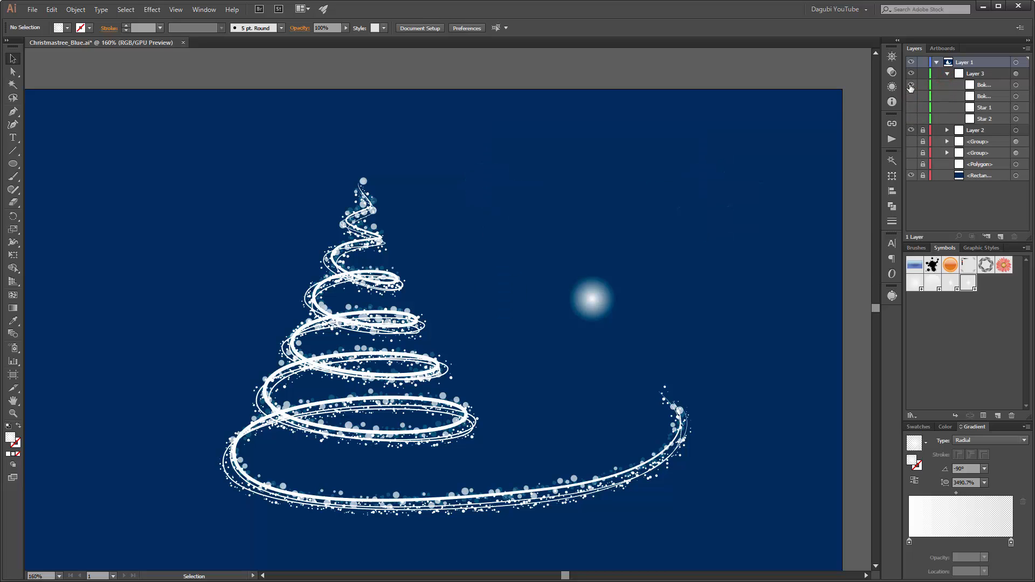
{"action": "left_click", "coordinate": [911, 86]}
{"action": "left_click", "coordinate": [911, 96]}
{"action": "left_click", "coordinate": [911, 96]}
{"action": "left_click", "coordinate": [912, 108]}
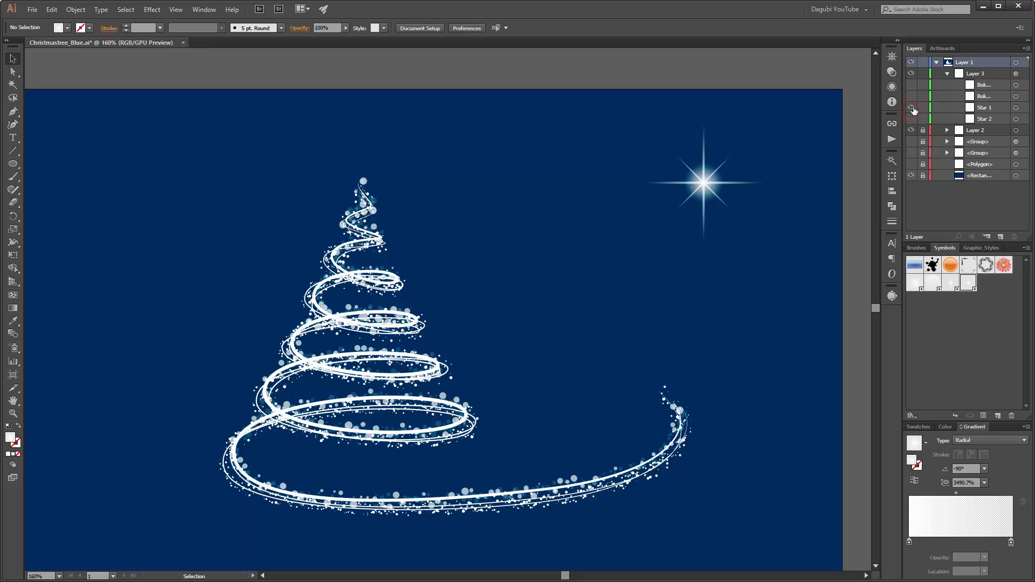
Move the Star 1 instance onto the tip of the spiral tree and collapse Layer 3 and Layer 1
{"action": "left_click", "coordinate": [992, 108]}
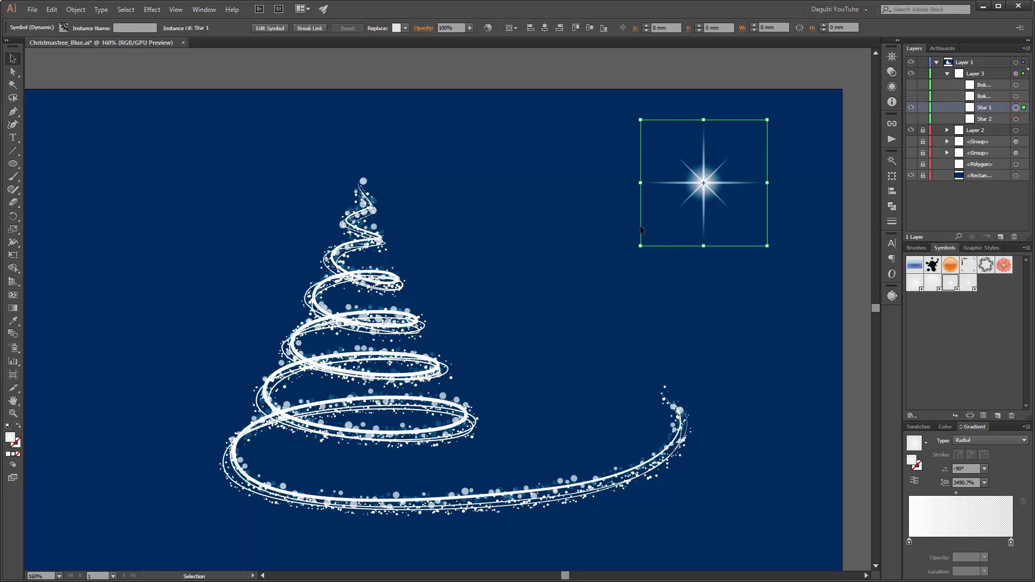
{"action": "left_click_drag", "start_coordinate": [402, 199], "coordinate": [370, 194]}
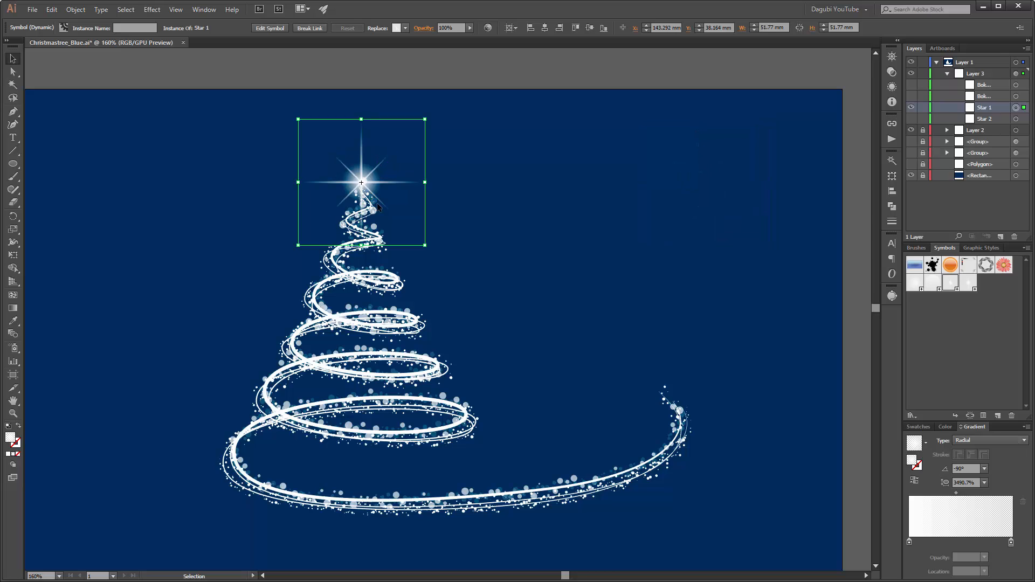
{"action": "left_click", "coordinate": [947, 74]}
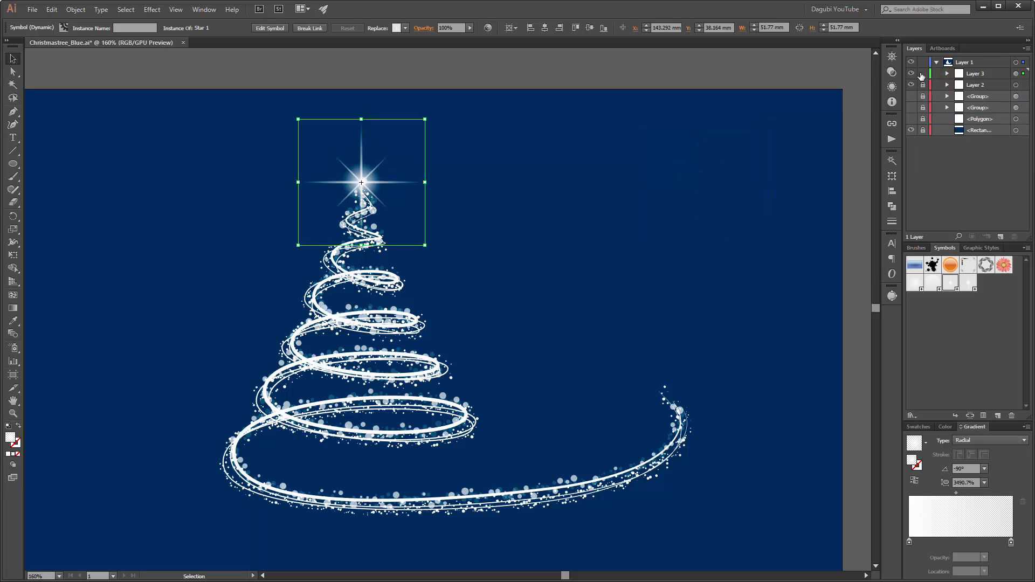
{"action": "left_click", "coordinate": [937, 62]}
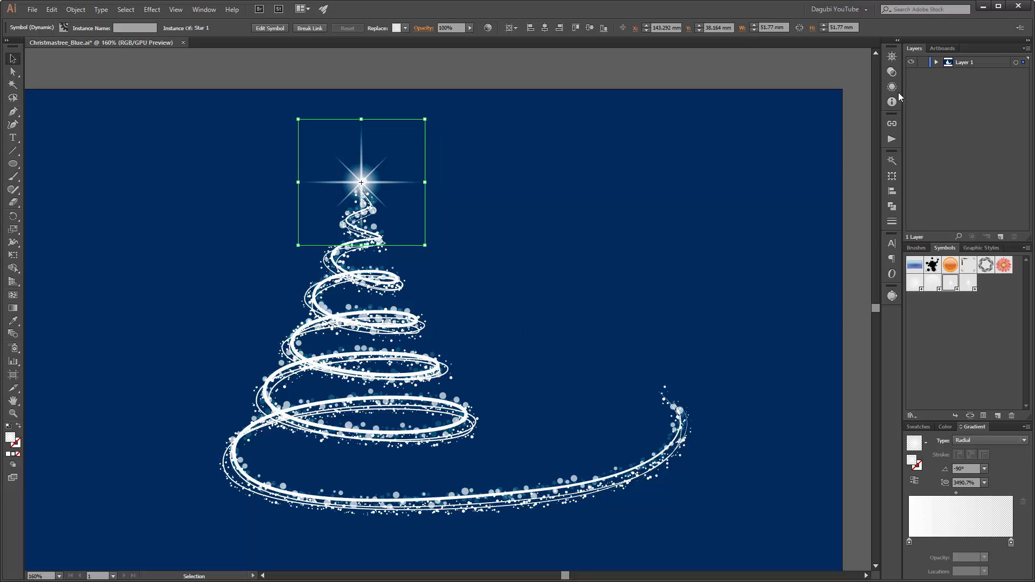
Lock Layer 1 and create a new layer above it
{"action": "left_click", "coordinate": [923, 62]}
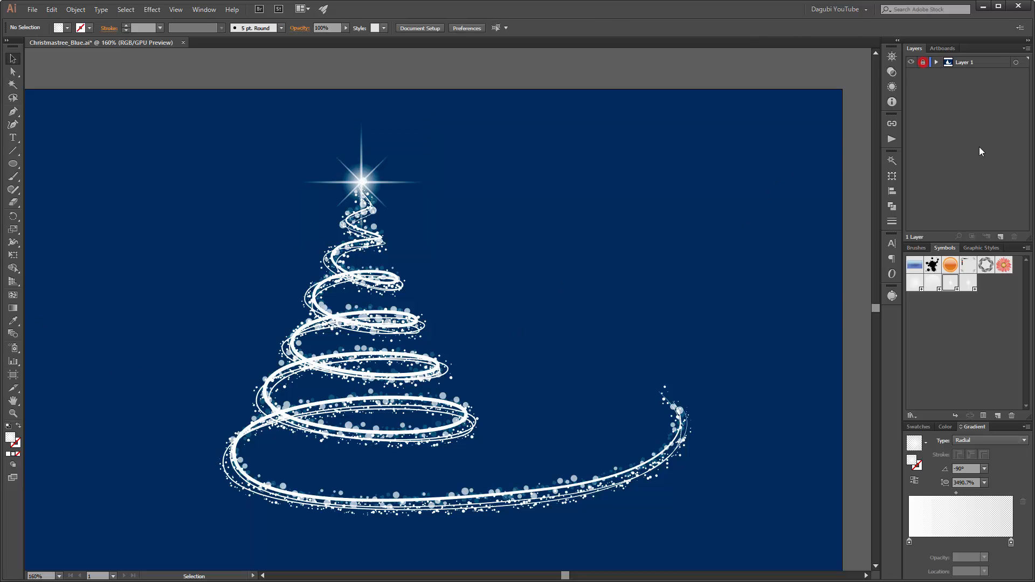
{"action": "left_click", "coordinate": [999, 237]}
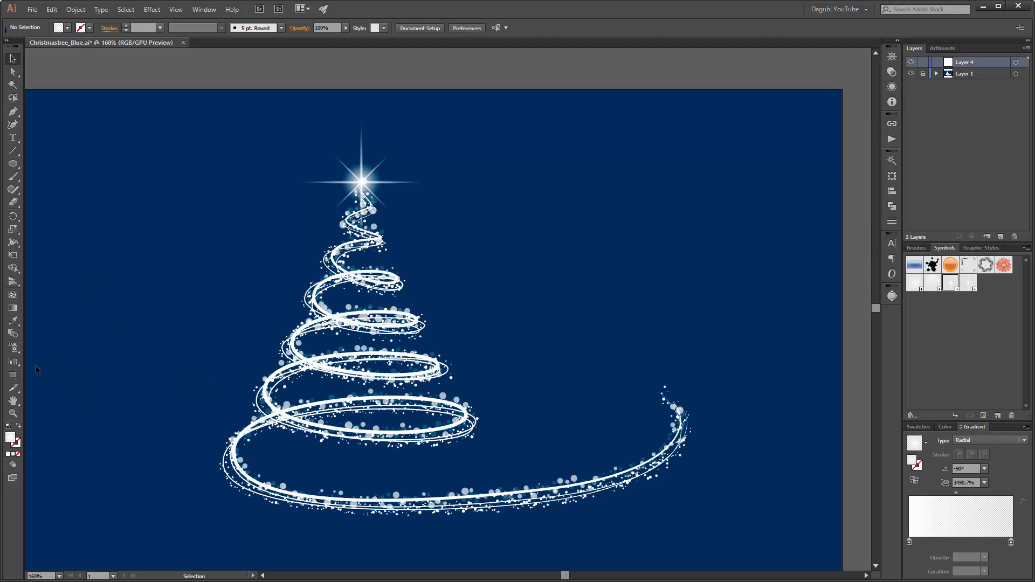
Spray Star 2 symbols with the Symbol Sprayer along the spiral tree and its long tail, undoing a first test spray beside the tree
{"action": "left_click", "coordinate": [13, 348]}
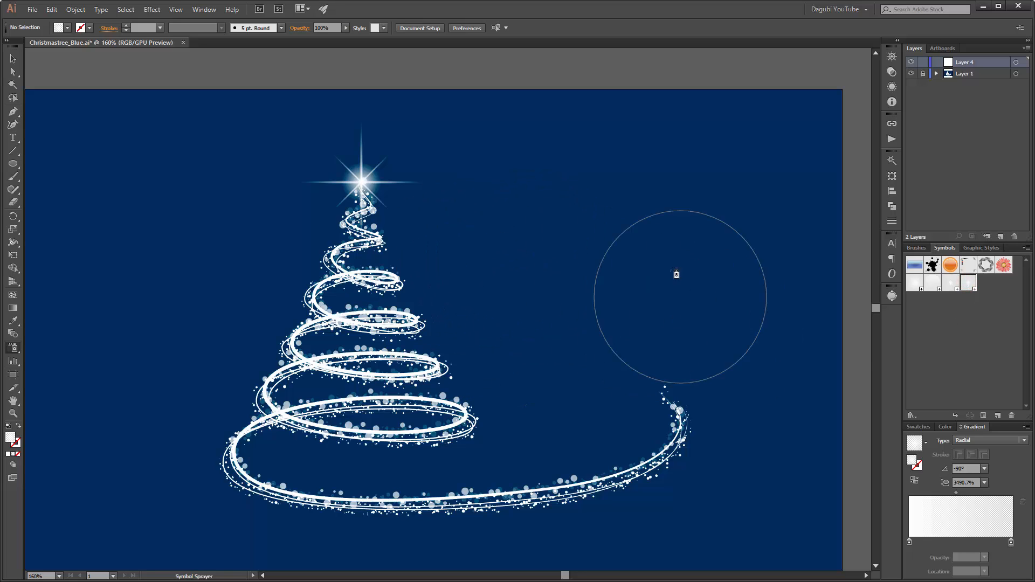
{"action": "mouse_move", "coordinate": [638, 192]}
{"action": "left_mouse_down"}
{"action": "mouse_move", "coordinate": [609, 192]}
{"action": "mouse_move", "coordinate": [534, 349]}
{"action": "left_mouse_up"}
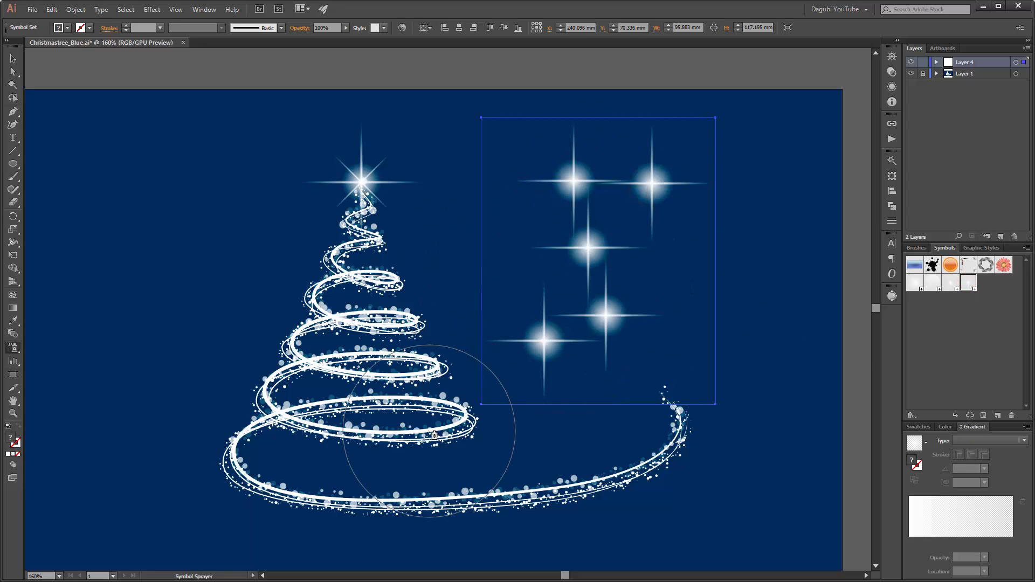
{"action": "key", "text": "ctrl+z"}
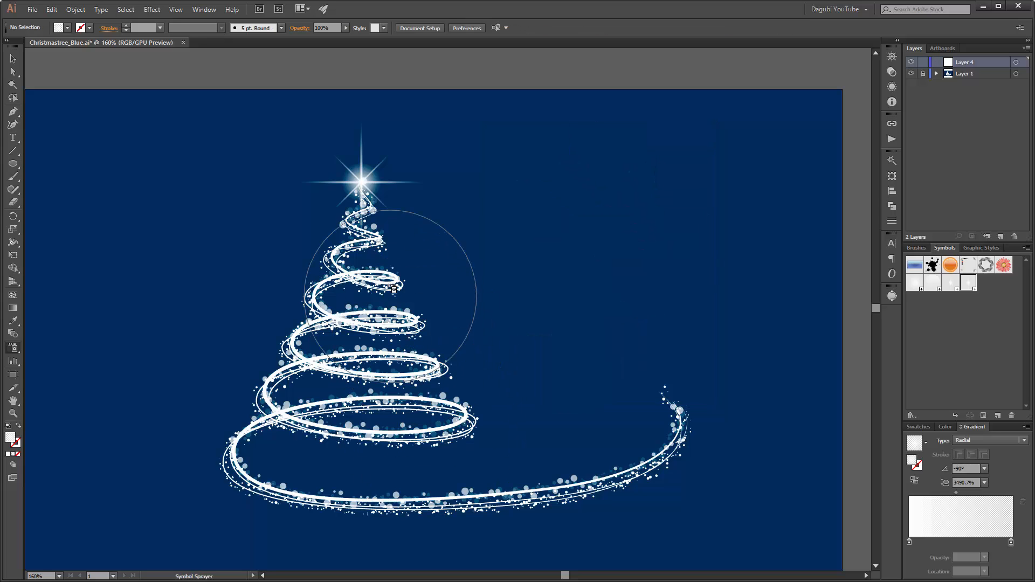
{"action": "mouse_move", "coordinate": [356, 219]}
{"action": "left_mouse_down"}
{"action": "mouse_move", "coordinate": [372, 238]}
{"action": "mouse_move", "coordinate": [291, 366]}
{"action": "left_mouse_up"}
{"action": "left_click_drag", "start_coordinate": [277, 377], "coordinate": [396, 415]}
{"action": "left_click_drag", "start_coordinate": [247, 474], "coordinate": [420, 485]}
{"action": "mouse_move", "coordinate": [481, 489]}
{"action": "left_mouse_down"}
{"action": "mouse_move", "coordinate": [650, 447]}
{"action": "mouse_move", "coordinate": [670, 427]}
{"action": "left_mouse_up"}
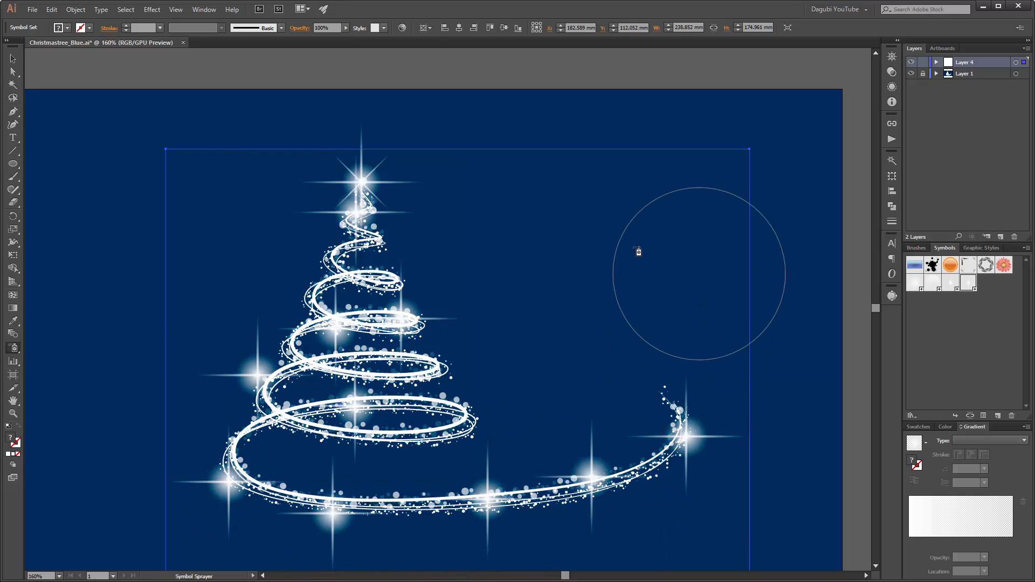
Enlarge the Star 2 symbol at the end of the spiral's tail with the Symbol Sizer
{"action": "left_click", "coordinate": [13, 350]}
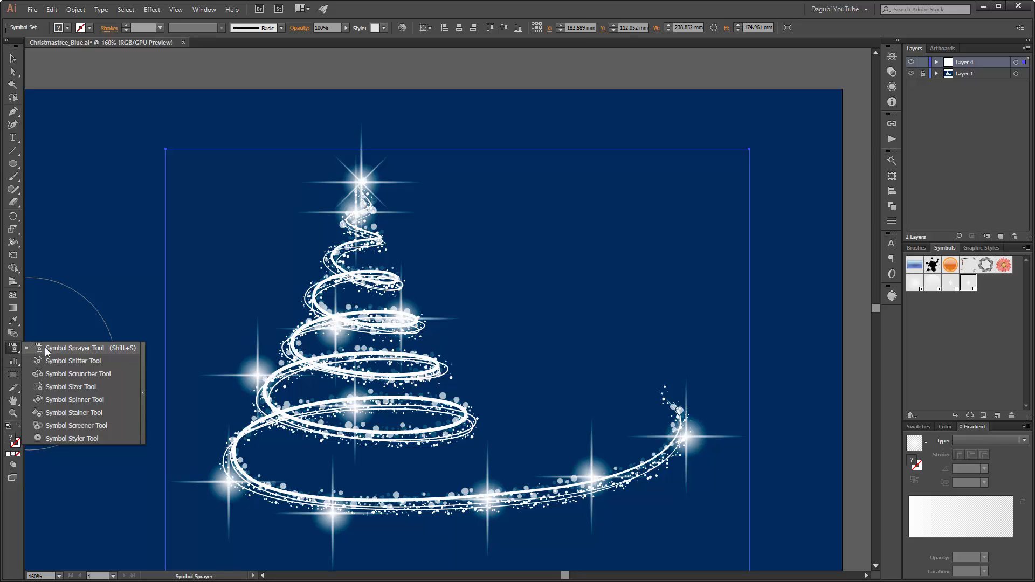
{"action": "left_click", "coordinate": [73, 386]}
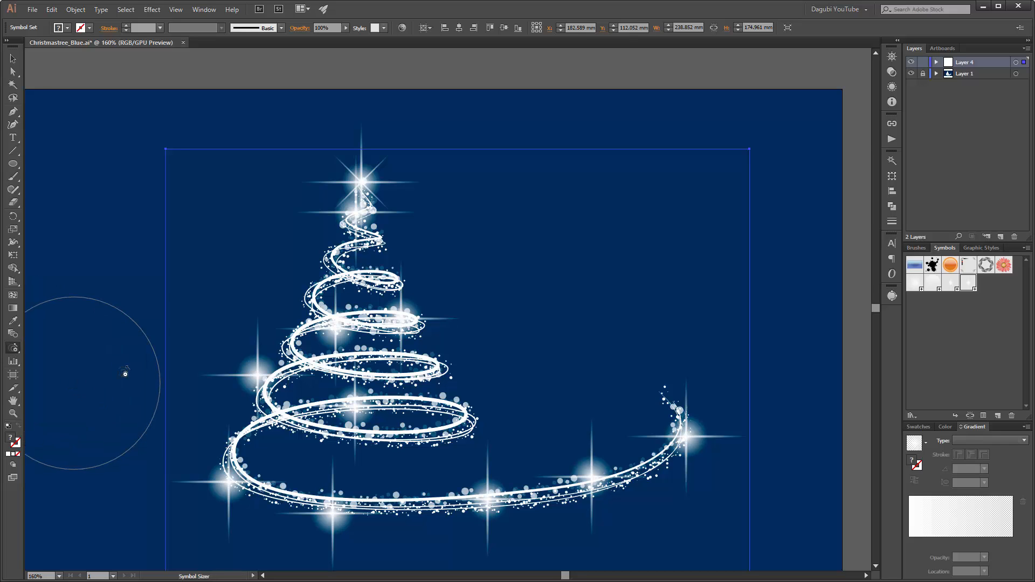
{"action": "left_click", "coordinate": [692, 438]}
{"action": "left_click_drag", "start_coordinate": [693, 438], "coordinate": [693, 438]}
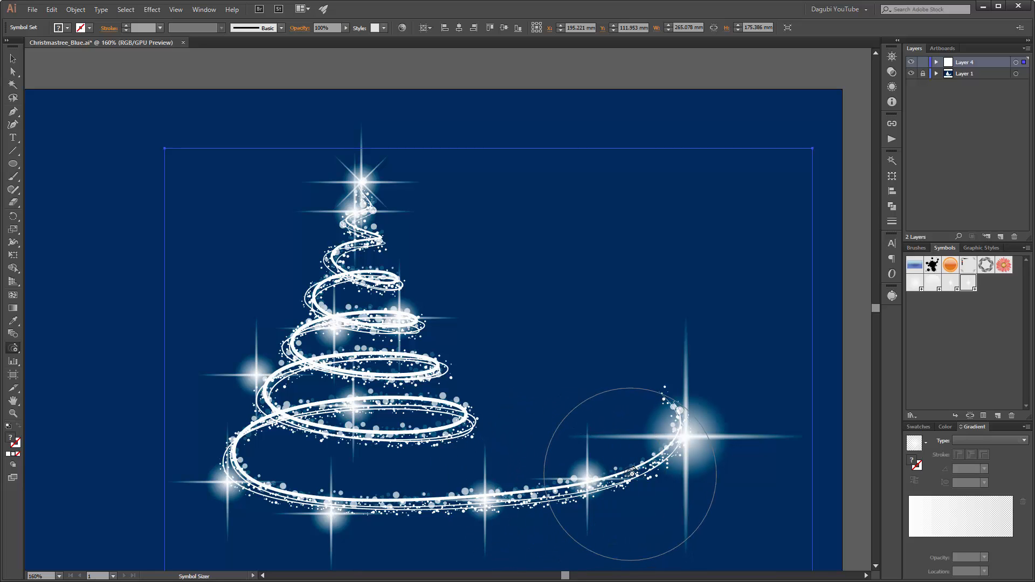
Shrink the Star 2 symbols along the tail and up the tree with the Symbol Sizer to small, varied sizes
{"action": "left_click", "coordinate": [690, 439], "text": "alt"}
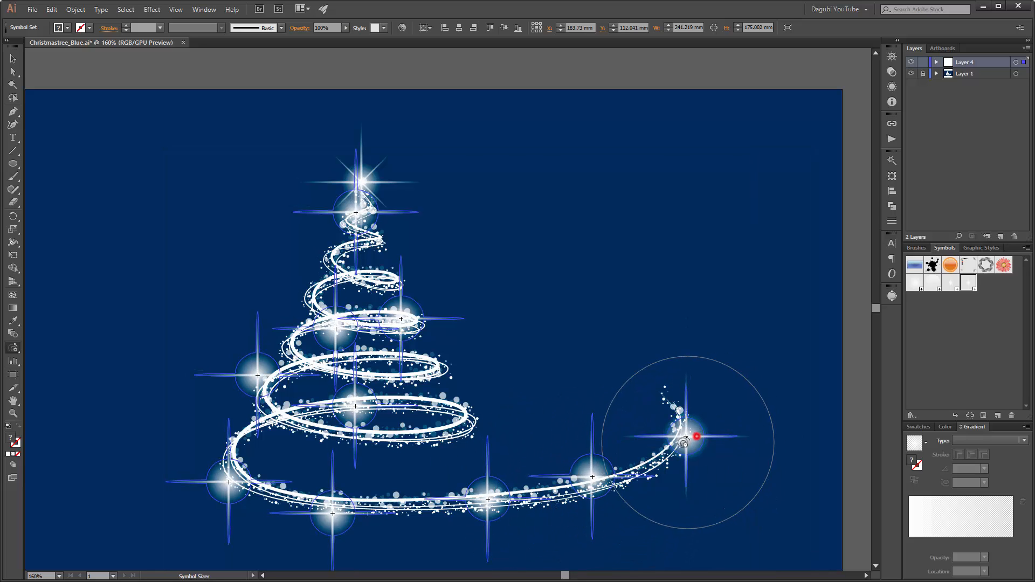
{"action": "left_click_drag", "start_coordinate": [684, 442], "coordinate": [688, 439]}
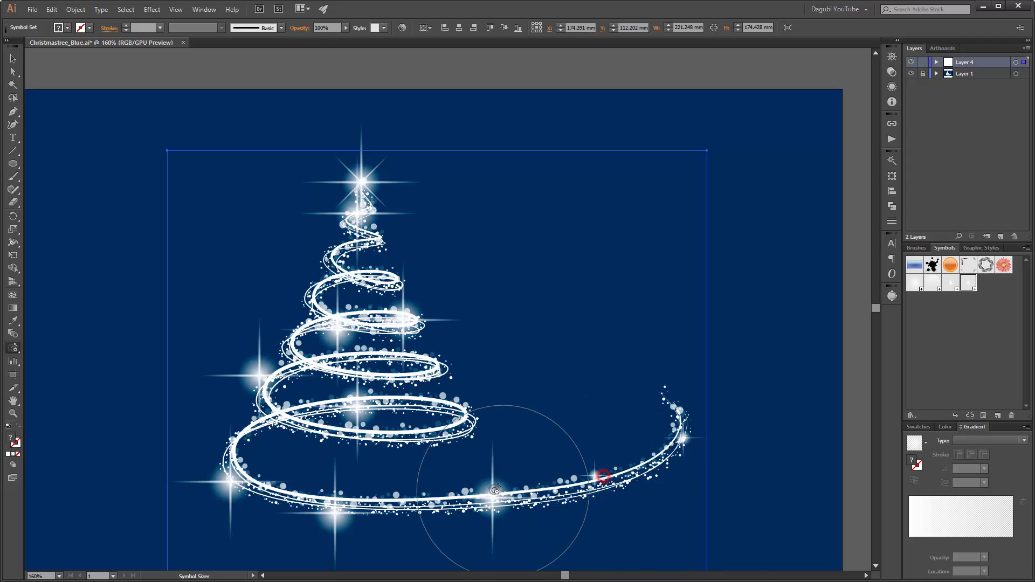
{"action": "mouse_move", "coordinate": [496, 489]}
{"action": "left_mouse_down"}
{"action": "mouse_move", "coordinate": [343, 509]}
{"action": "mouse_move", "coordinate": [211, 477]}
{"action": "mouse_move", "coordinate": [238, 492]}
{"action": "mouse_move", "coordinate": [244, 450]}
{"action": "mouse_move", "coordinate": [283, 398]}
{"action": "mouse_move", "coordinate": [343, 411]}
{"action": "mouse_move", "coordinate": [373, 400]}
{"action": "mouse_move", "coordinate": [337, 358]}
{"action": "mouse_move", "coordinate": [375, 326]}
{"action": "left_mouse_up"}
{"action": "left_click", "coordinate": [377, 327], "text": "alt"}
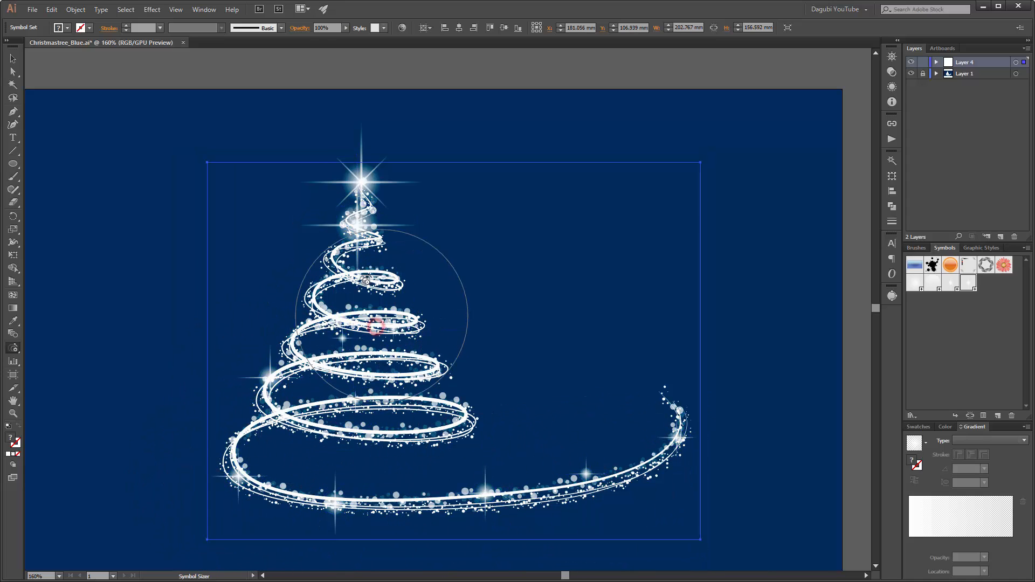
{"action": "left_click", "coordinate": [358, 230], "text": "alt"}
{"action": "left_click", "coordinate": [277, 354], "text": "alt"}
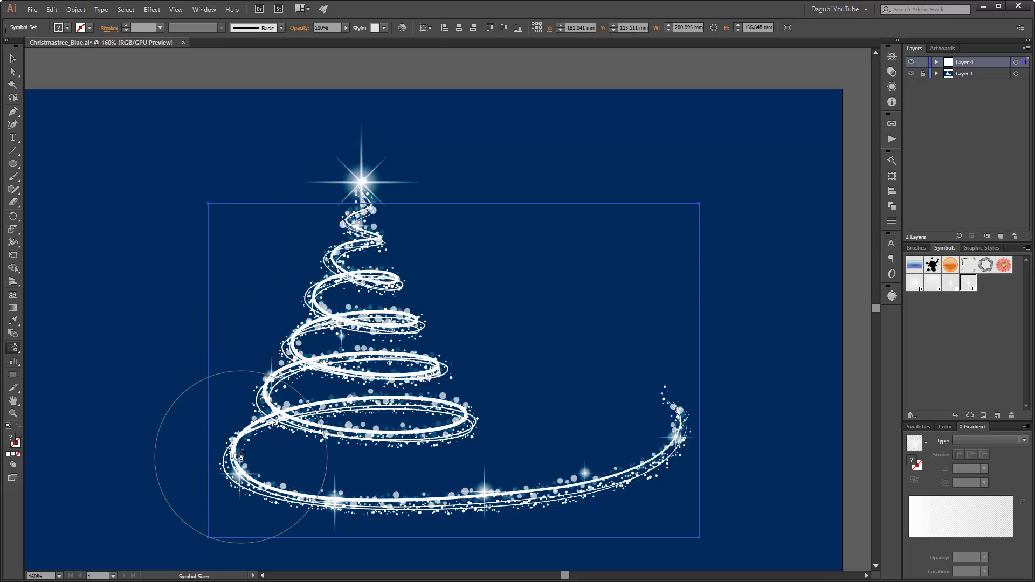
{"action": "mouse_move", "coordinate": [241, 458]}
{"action": "left_mouse_down"}
{"action": "mouse_move", "coordinate": [267, 474]}
{"action": "mouse_move", "coordinate": [472, 499]}
{"action": "mouse_move", "coordinate": [580, 479]}
{"action": "mouse_move", "coordinate": [663, 443]}
{"action": "left_mouse_up"}
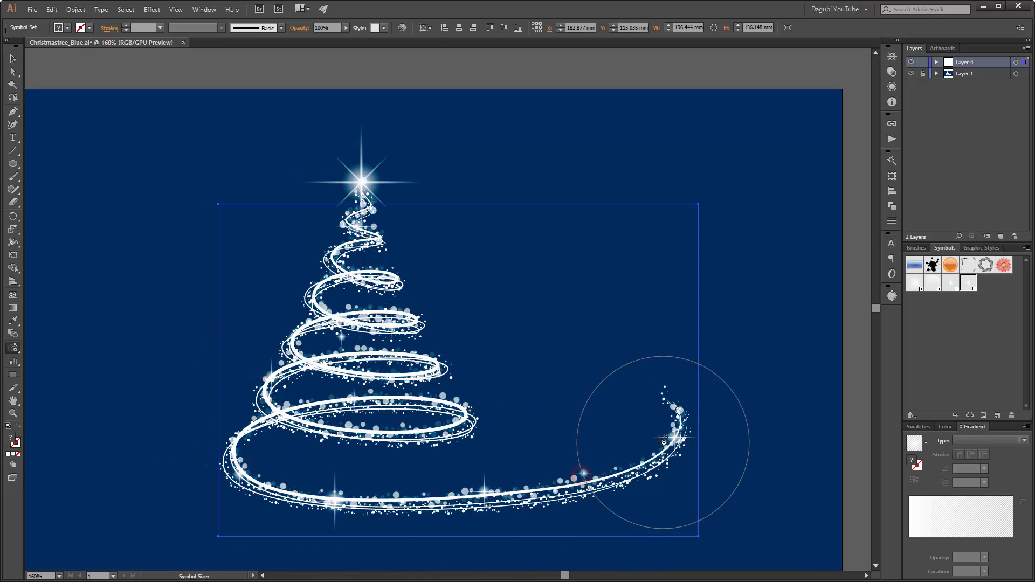
{"action": "left_click", "coordinate": [665, 442], "text": "alt"}
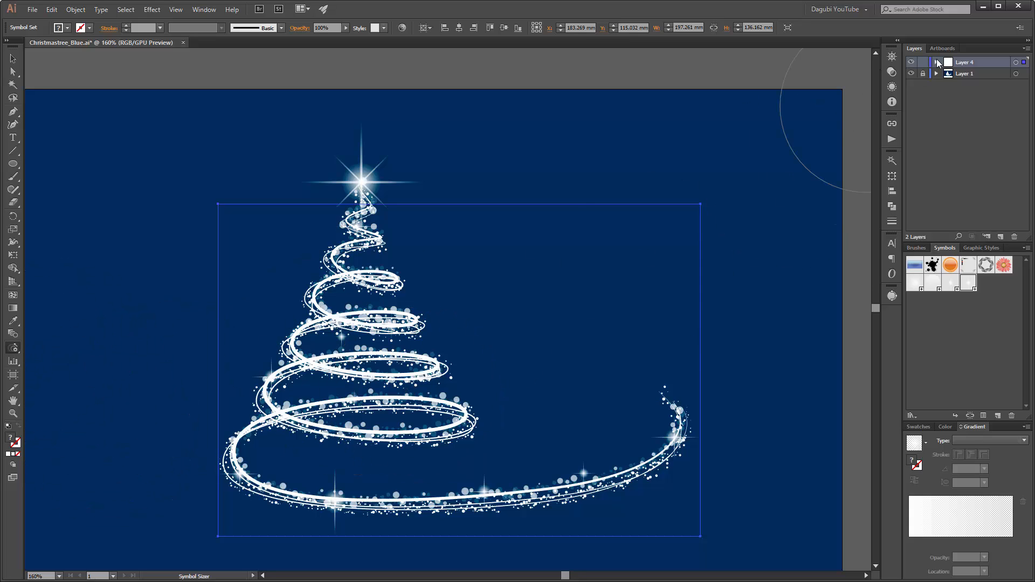
Expand Layer 4 and lock the Star 2 symbol set
{"action": "left_click", "coordinate": [937, 62]}
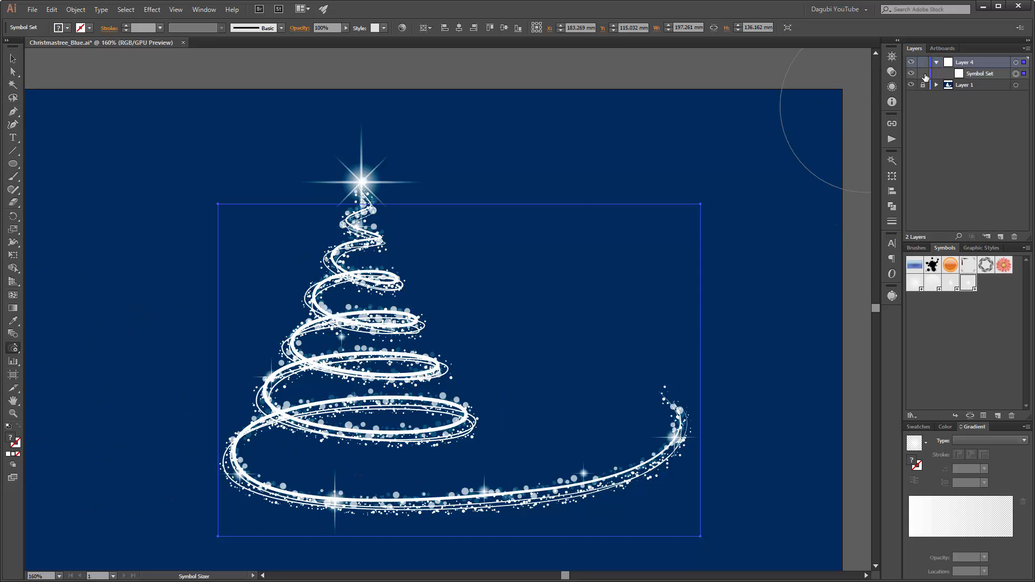
{"action": "left_click", "coordinate": [924, 73]}
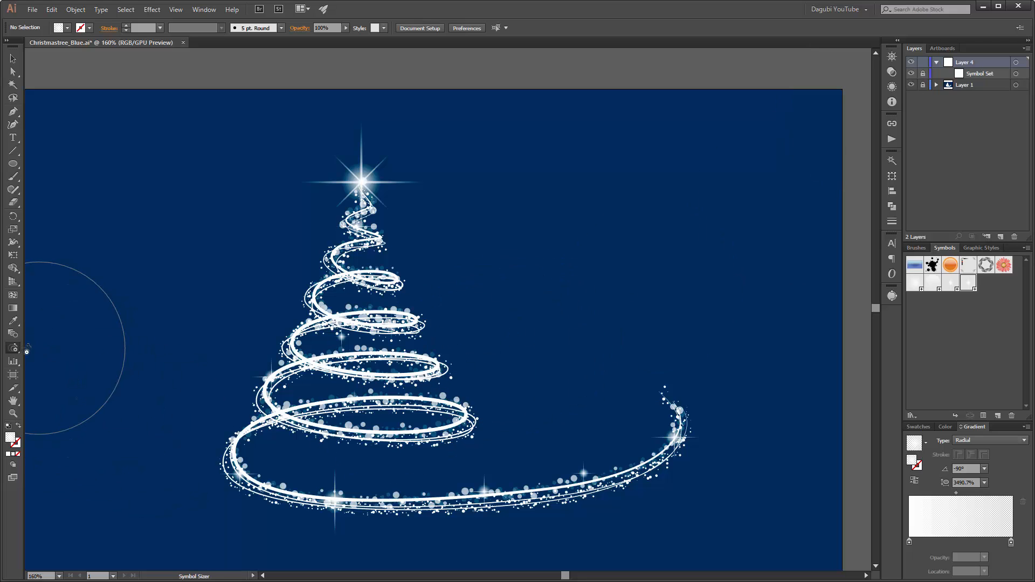
Spray Star 1 symbols with the Symbol Sprayer at scattered points on the tree's loops and along its tail
{"action": "left_click_drag", "start_coordinate": [13, 350], "coordinate": [51, 348]}
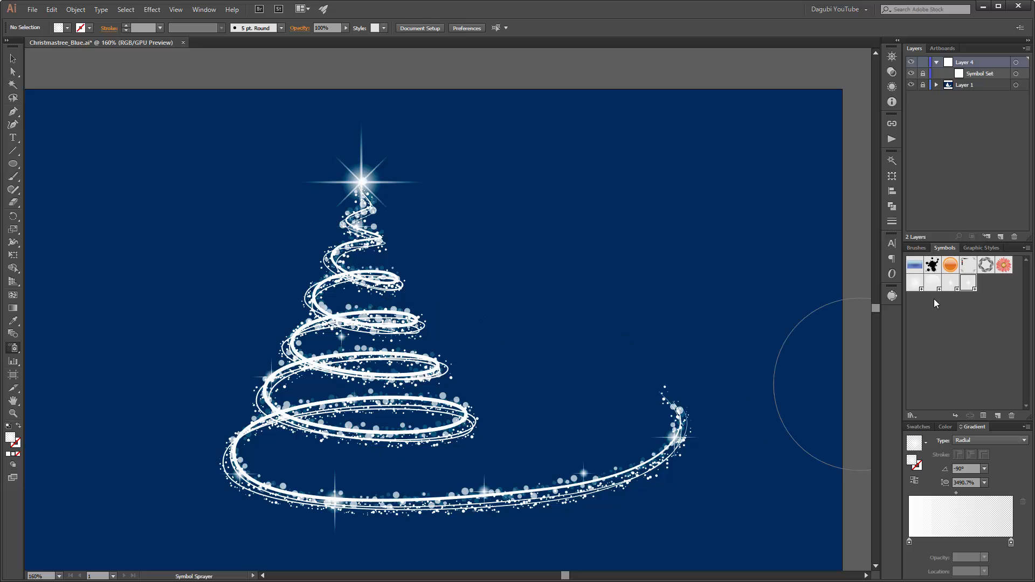
{"action": "left_click", "coordinate": [950, 283]}
{"action": "left_click", "coordinate": [429, 366]}
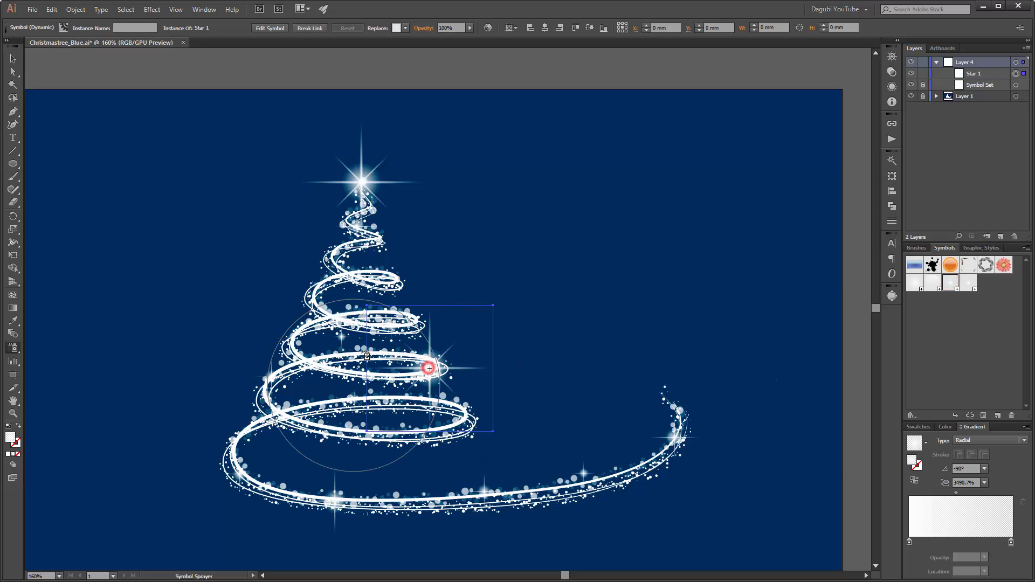
{"action": "left_click", "coordinate": [368, 295]}
{"action": "left_click", "coordinate": [354, 248]}
{"action": "left_click", "coordinate": [307, 399]}
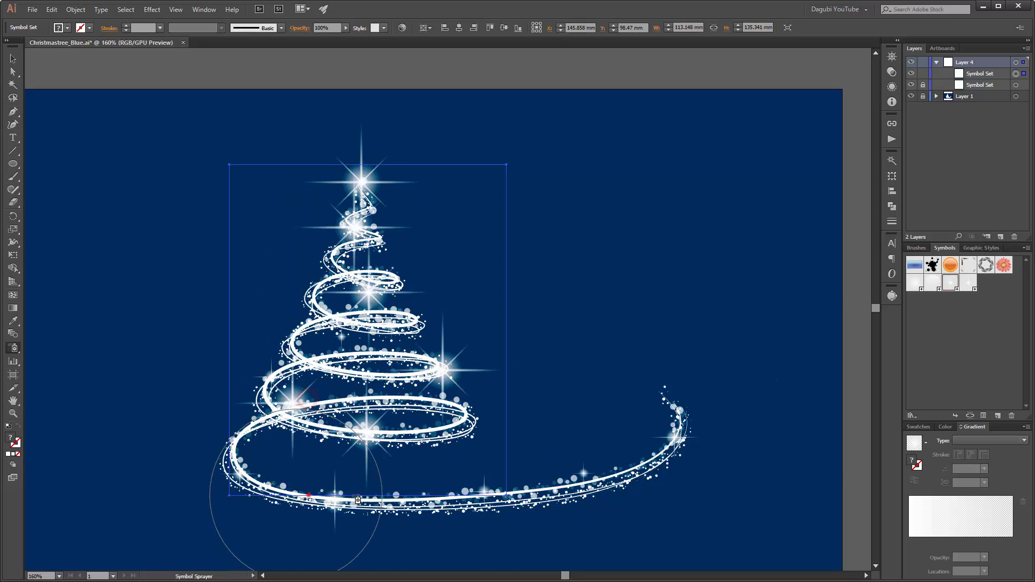
{"action": "left_click", "coordinate": [308, 495]}
{"action": "left_click", "coordinate": [610, 459]}
{"action": "left_click", "coordinate": [670, 434]}
{"action": "left_click", "coordinate": [278, 312]}
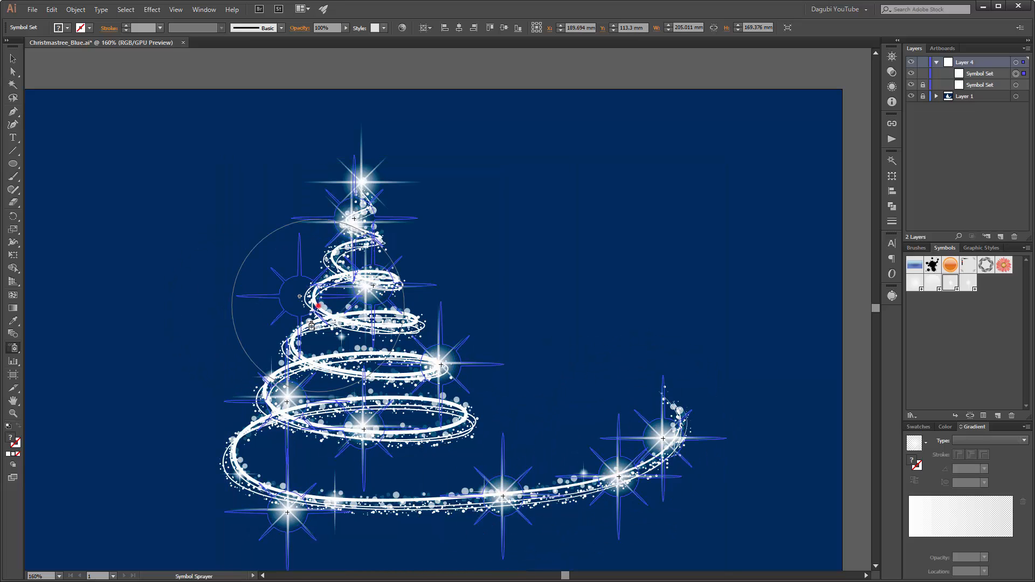
{"action": "left_click", "coordinate": [318, 305]}
{"action": "left_click", "coordinate": [348, 426]}
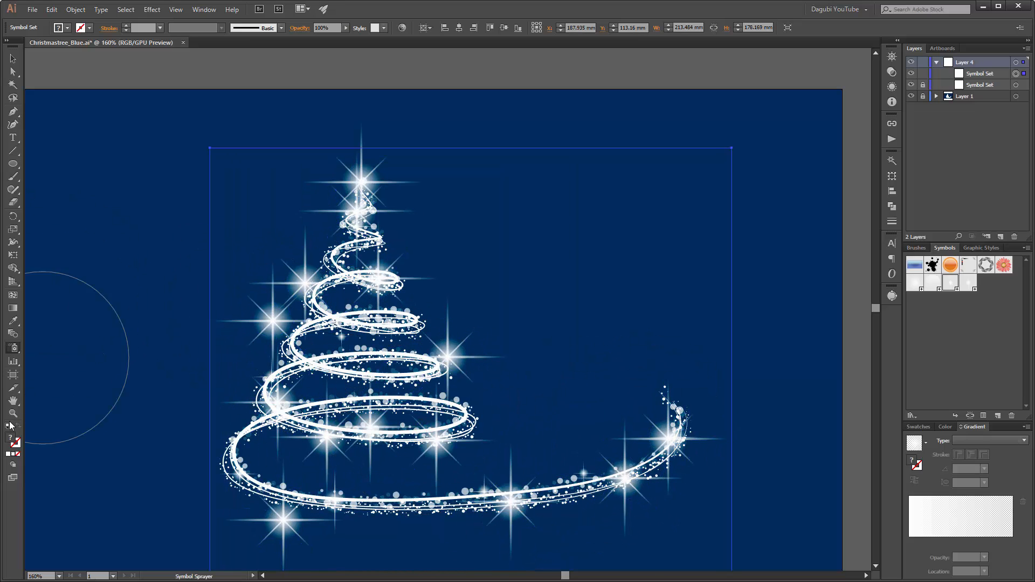
Shrink the sprayed Star 1 symbols to varied sizes with the Symbol Sizer, from the tail up to the tree's upper loops
{"action": "left_click", "coordinate": [13, 347]}
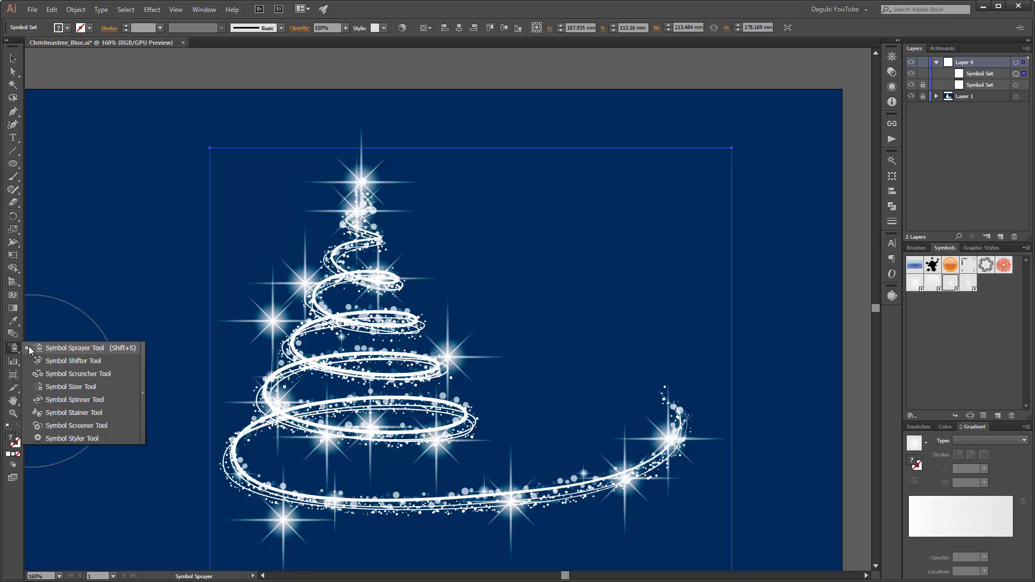
{"action": "left_click", "coordinate": [77, 388]}
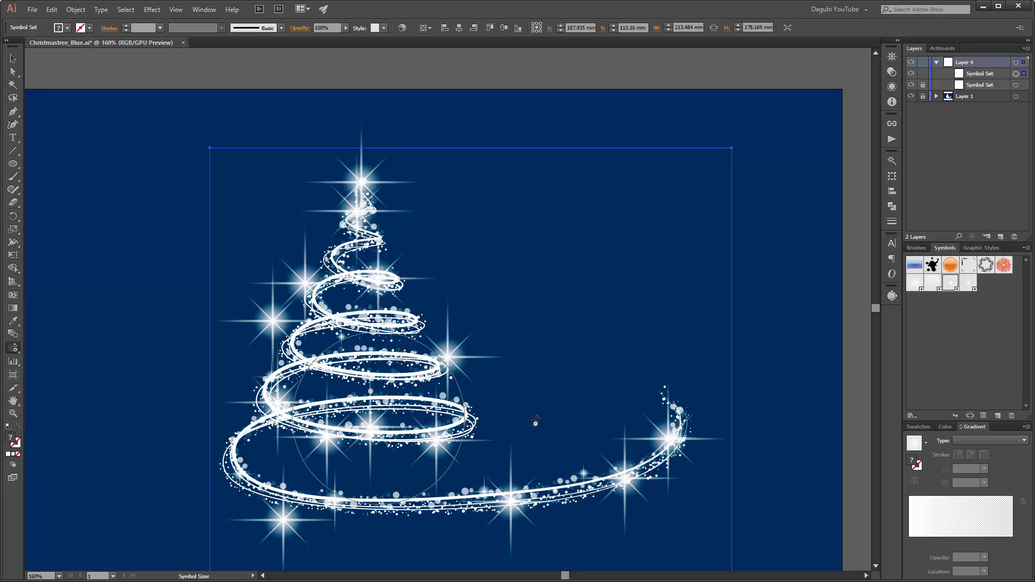
{"action": "mouse_move", "coordinate": [695, 426]}
{"action": "left_mouse_down"}
{"action": "mouse_move", "coordinate": [640, 465]}
{"action": "mouse_move", "coordinate": [458, 512]}
{"action": "mouse_move", "coordinate": [240, 512]}
{"action": "mouse_move", "coordinate": [283, 512]}
{"action": "mouse_move", "coordinate": [317, 456]}
{"action": "mouse_move", "coordinate": [375, 449]}
{"action": "mouse_move", "coordinate": [340, 452]}
{"action": "mouse_move", "coordinate": [402, 433]}
{"action": "mouse_move", "coordinate": [410, 397]}
{"action": "mouse_move", "coordinate": [447, 357]}
{"action": "mouse_move", "coordinate": [278, 340]}
{"action": "mouse_move", "coordinate": [291, 318]}
{"action": "mouse_move", "coordinate": [350, 291]}
{"action": "left_mouse_up"}
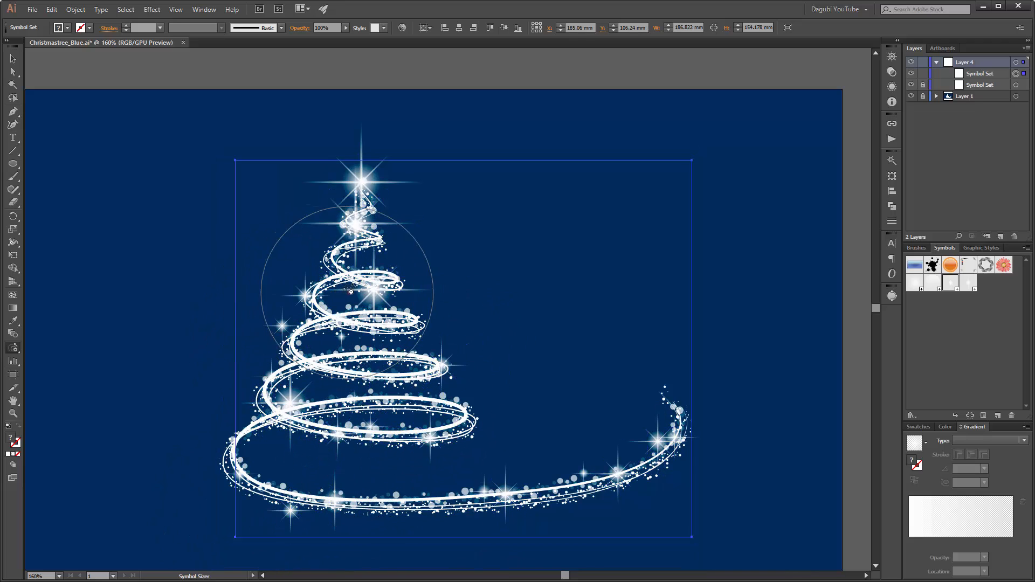
{"action": "left_click", "coordinate": [351, 293], "text": "alt"}
{"action": "left_click", "coordinate": [351, 249], "text": "alt"}
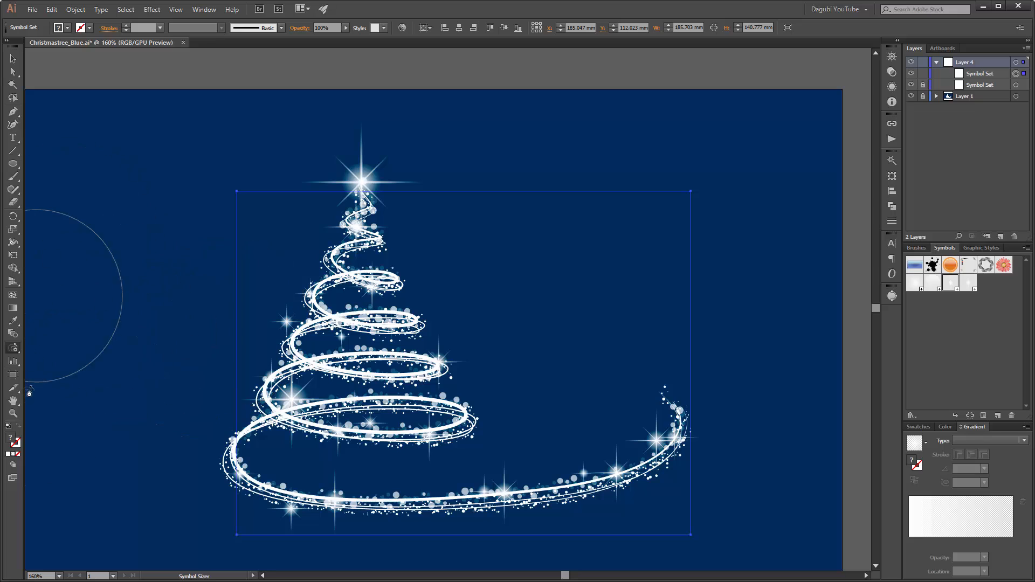
Move the stray Star 1 symbols onto the spiral and its tail with the Symbol Shifter, and deselect the set
{"action": "left_click", "coordinate": [13, 349]}
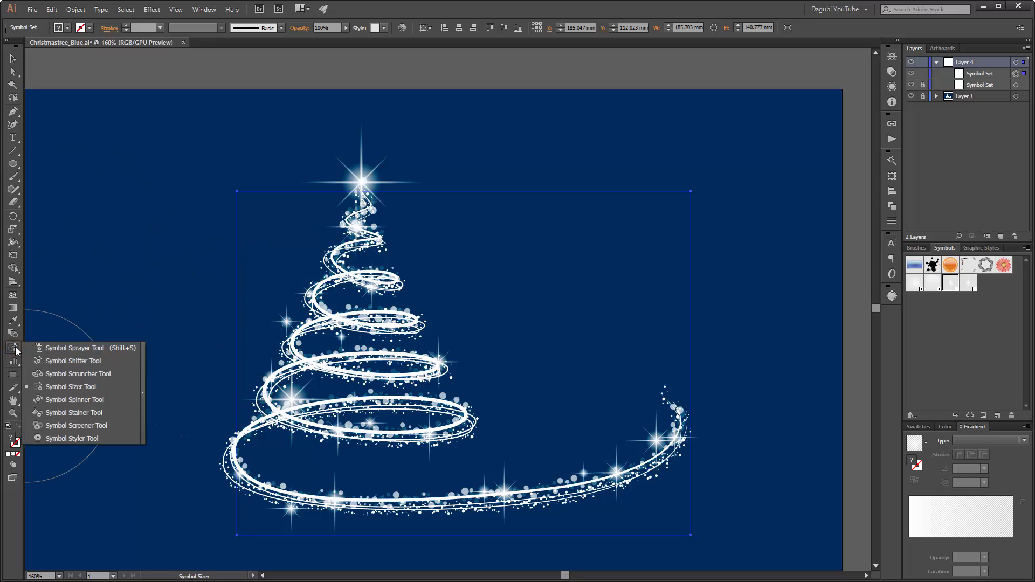
{"action": "left_click", "coordinate": [75, 360]}
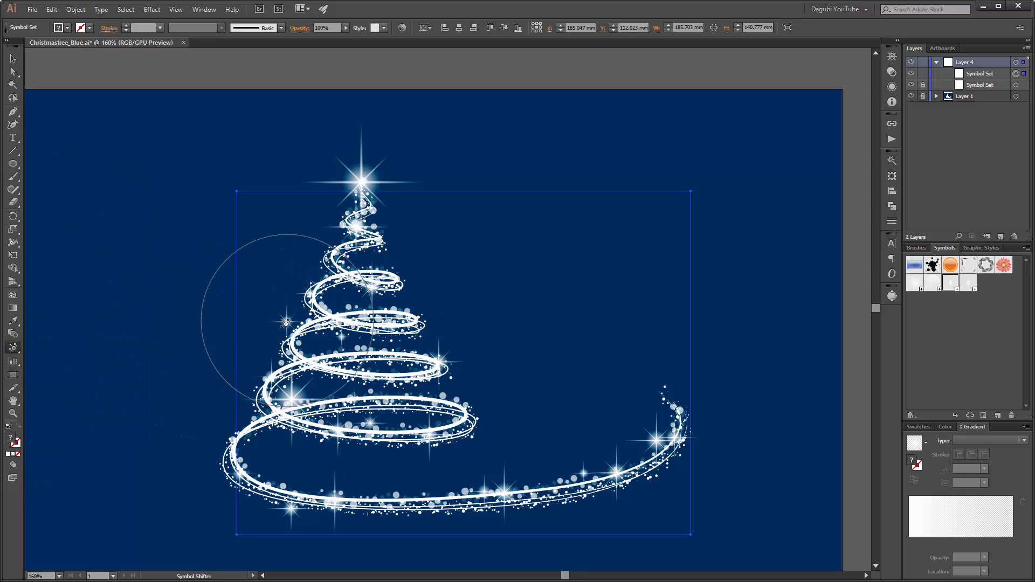
{"action": "mouse_move", "coordinate": [277, 316]}
{"action": "left_mouse_down"}
{"action": "mouse_move", "coordinate": [299, 332]}
{"action": "mouse_move", "coordinate": [293, 343]}
{"action": "mouse_move", "coordinate": [279, 333]}
{"action": "mouse_move", "coordinate": [294, 332]}
{"action": "mouse_move", "coordinate": [302, 364]}
{"action": "mouse_move", "coordinate": [268, 422]}
{"action": "mouse_move", "coordinate": [240, 429]}
{"action": "mouse_move", "coordinate": [265, 488]}
{"action": "left_mouse_up"}
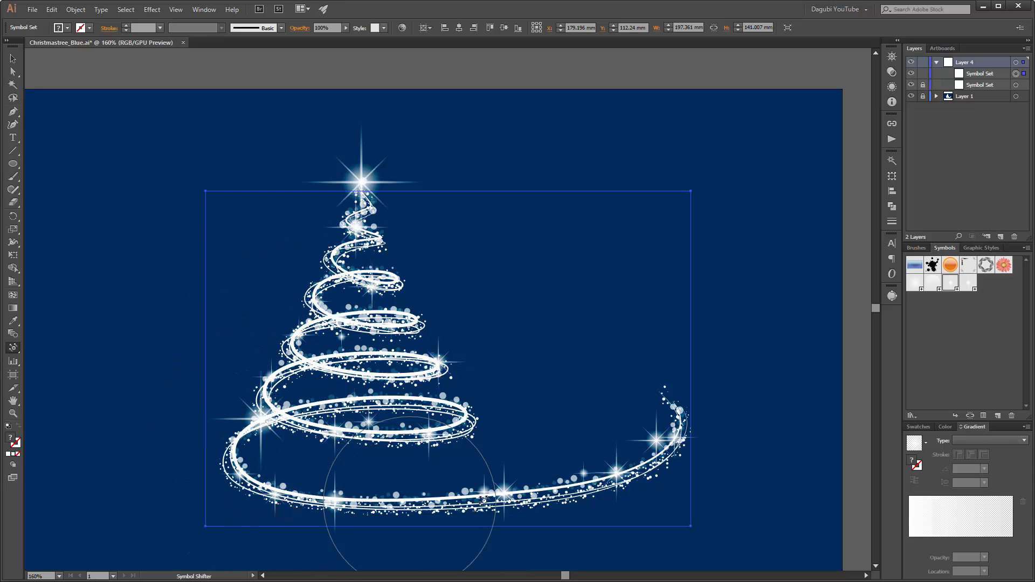
{"action": "mouse_move", "coordinate": [495, 485]}
{"action": "left_mouse_down"}
{"action": "mouse_move", "coordinate": [462, 489]}
{"action": "mouse_move", "coordinate": [437, 503]}
{"action": "left_mouse_up"}
{"action": "mouse_move", "coordinate": [657, 439]}
{"action": "left_mouse_down"}
{"action": "mouse_move", "coordinate": [627, 474]}
{"action": "mouse_move", "coordinate": [579, 487]}
{"action": "left_mouse_up"}
{"action": "left_click_drag", "start_coordinate": [640, 460], "coordinate": [665, 458]}
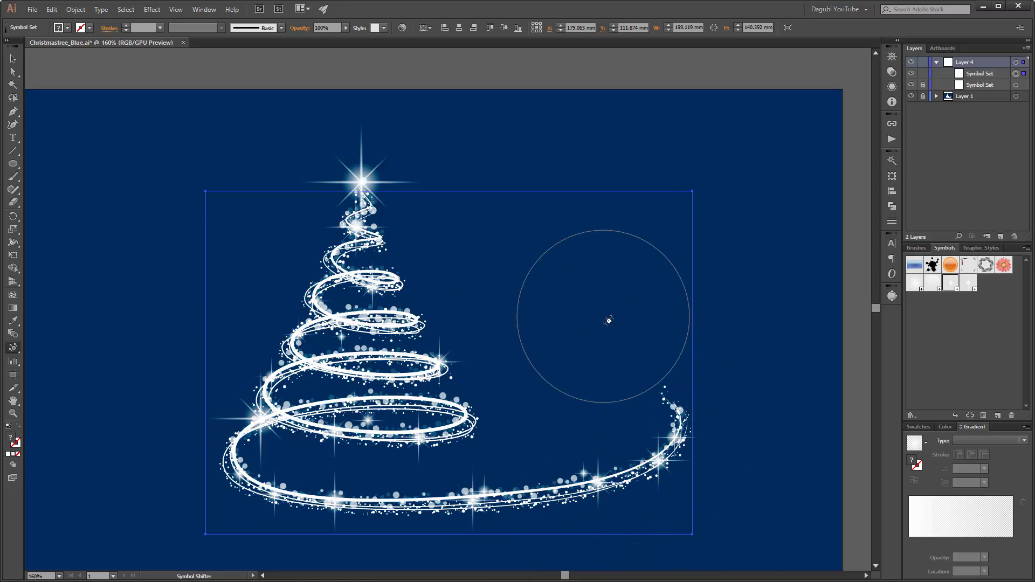
{"action": "key", "text": "v"}
{"action": "left_click", "coordinate": [769, 136], "text": "ctrl"}
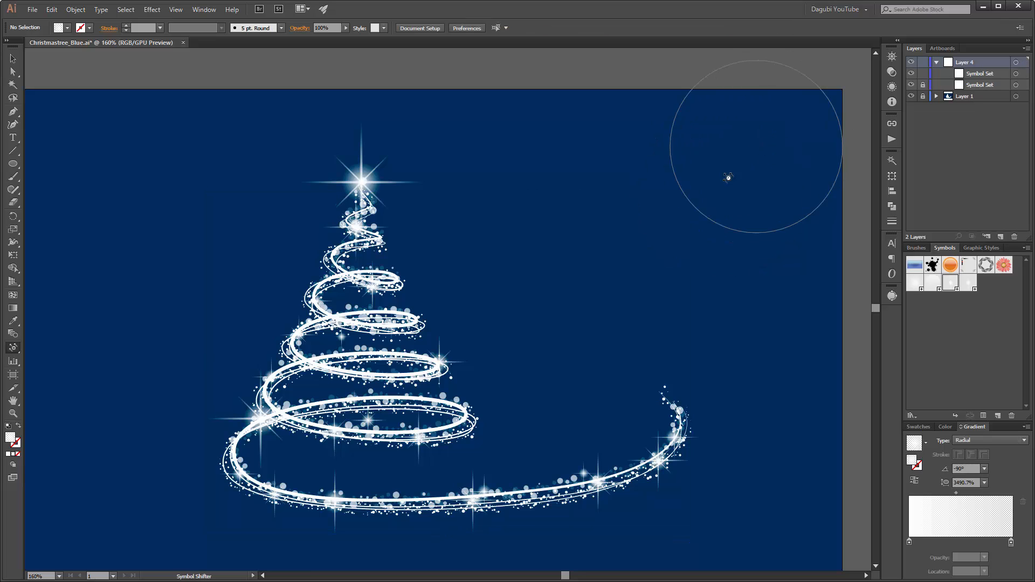
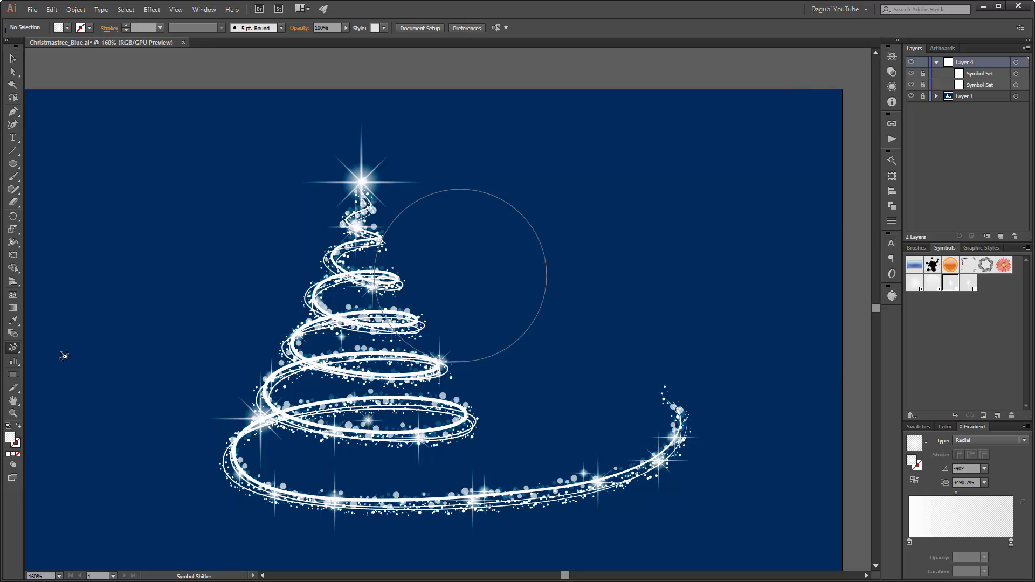
Spray Bokeh 1 symbols with the Symbol Sprayer at scattered points across the blue background around the tree
{"action": "left_click", "coordinate": [13, 348]}
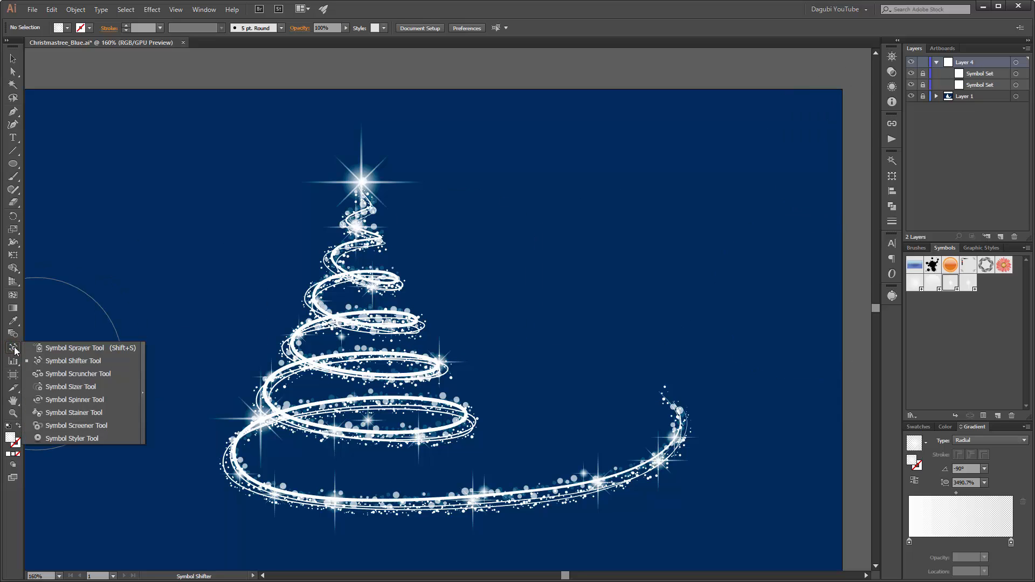
{"action": "left_click", "coordinate": [72, 350]}
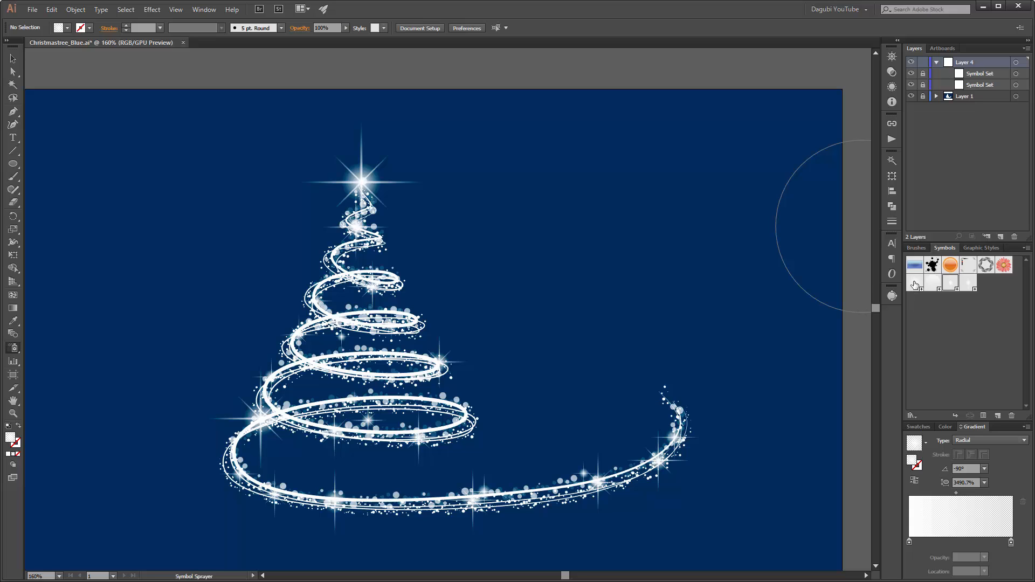
{"action": "left_click", "coordinate": [655, 219]}
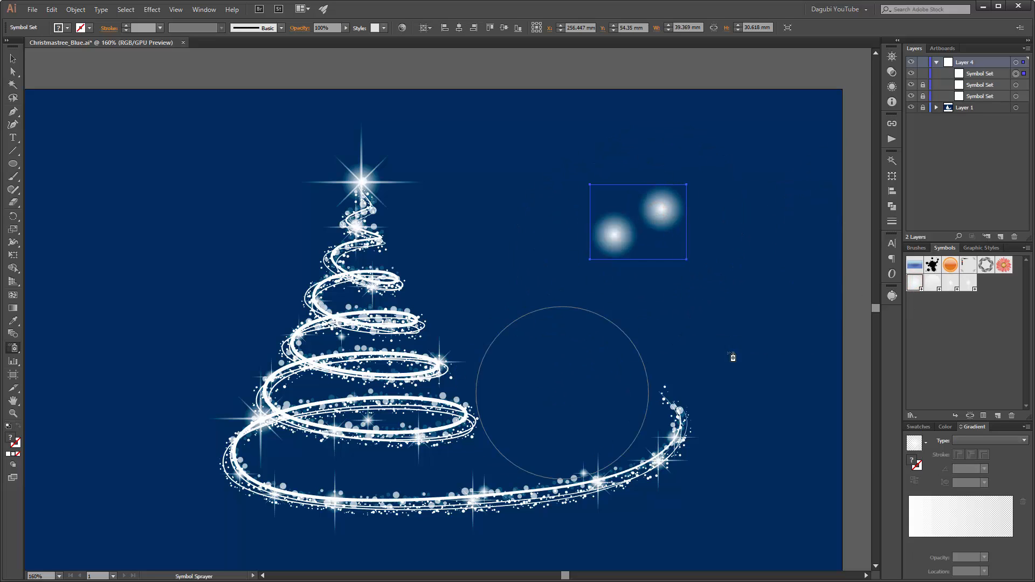
{"action": "key", "text": "ctrl+z"}
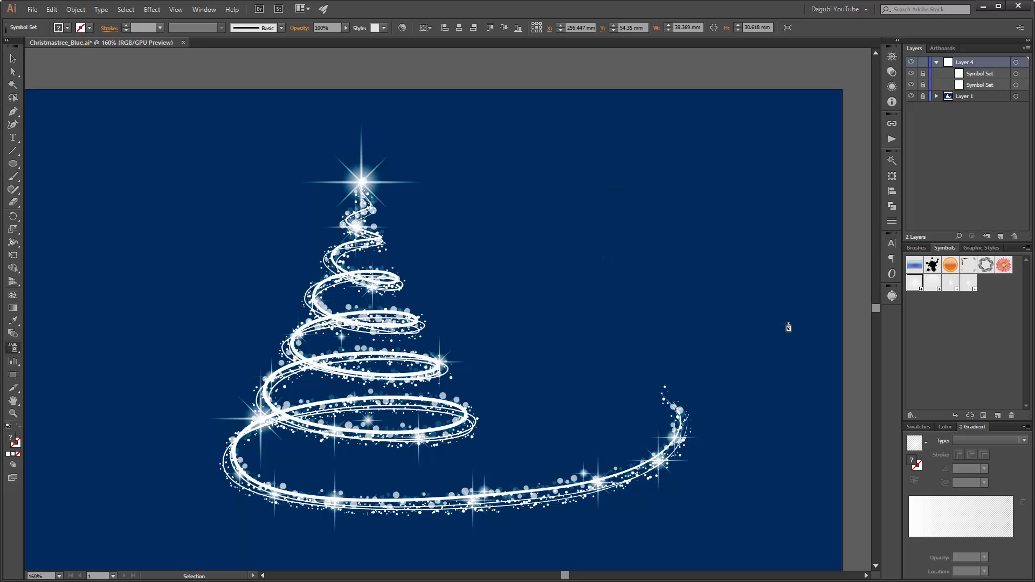
{"action": "key", "text": "ctrl+minus"}
{"action": "key", "text": "ctrl+minus"}
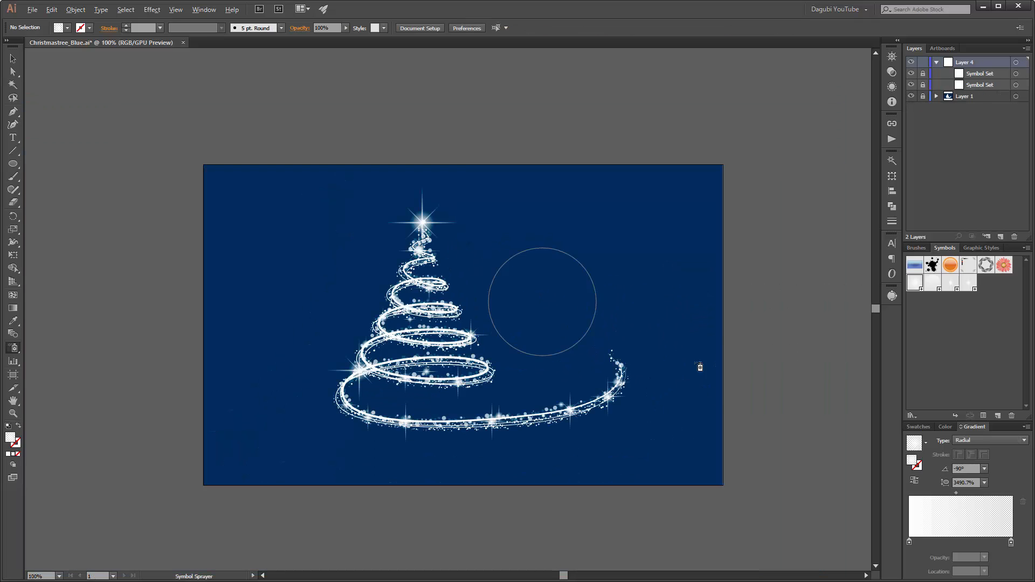
{"action": "left_click", "coordinate": [531, 225]}
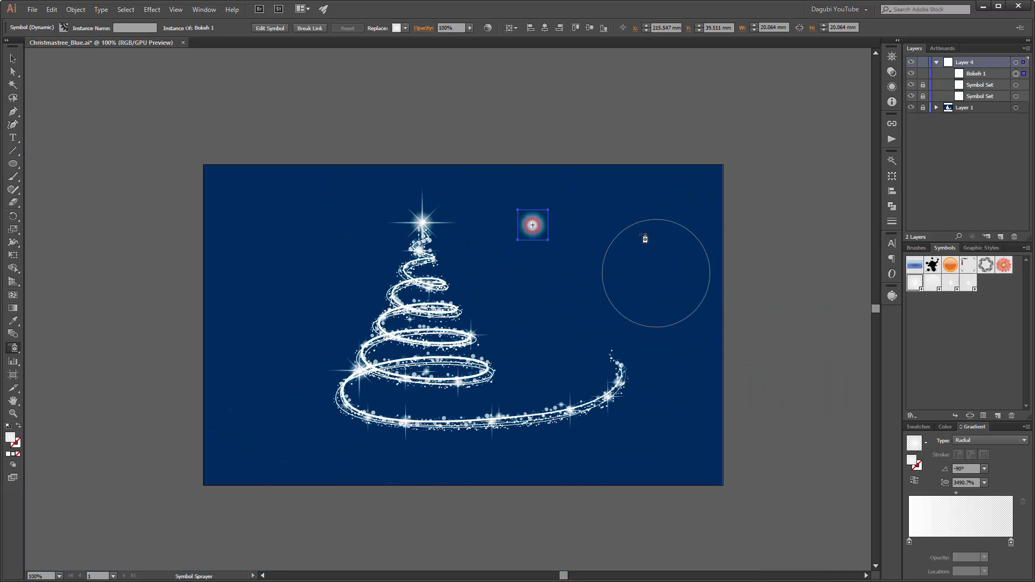
{"action": "left_click", "coordinate": [637, 229]}
{"action": "left_click", "coordinate": [560, 316]}
{"action": "mouse_move", "coordinate": [679, 320]}
{"action": "left_mouse_down"}
{"action": "mouse_move", "coordinate": [635, 426]}
{"action": "mouse_move", "coordinate": [384, 454]}
{"action": "mouse_move", "coordinate": [296, 277]}
{"action": "mouse_move", "coordinate": [322, 320]}
{"action": "mouse_move", "coordinate": [286, 210]}
{"action": "mouse_move", "coordinate": [546, 184]}
{"action": "left_mouse_up"}
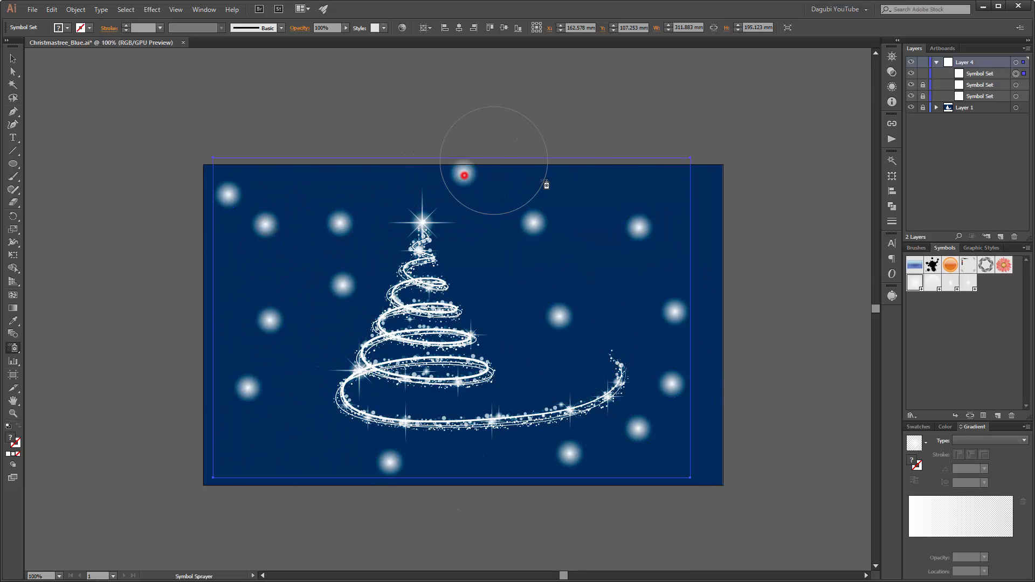
{"action": "left_click", "coordinate": [710, 170]}
{"action": "left_click", "coordinate": [267, 452]}
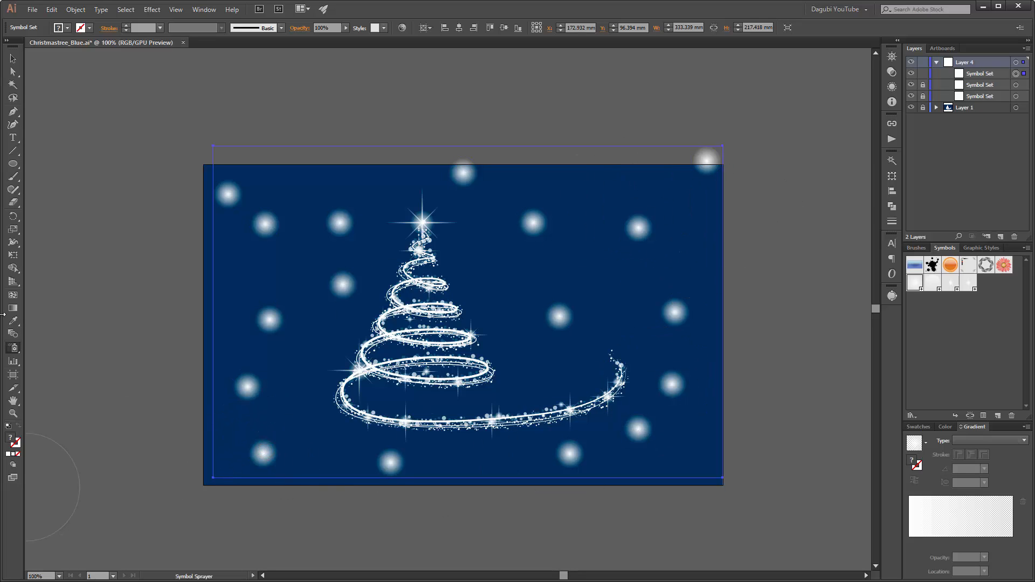
Resize the sprayed Bokeh 1 symbols to varied, mostly larger sizes with the Symbol Sizer
{"action": "left_click", "coordinate": [14, 347]}
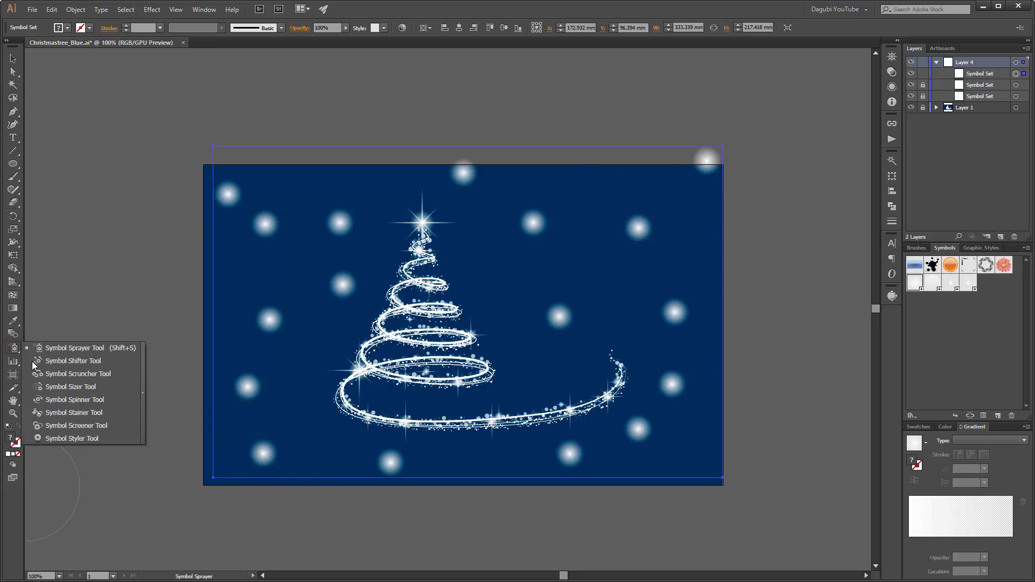
{"action": "left_click", "coordinate": [43, 388]}
{"action": "left_click", "coordinate": [712, 170]}
{"action": "left_click", "coordinate": [628, 257]}
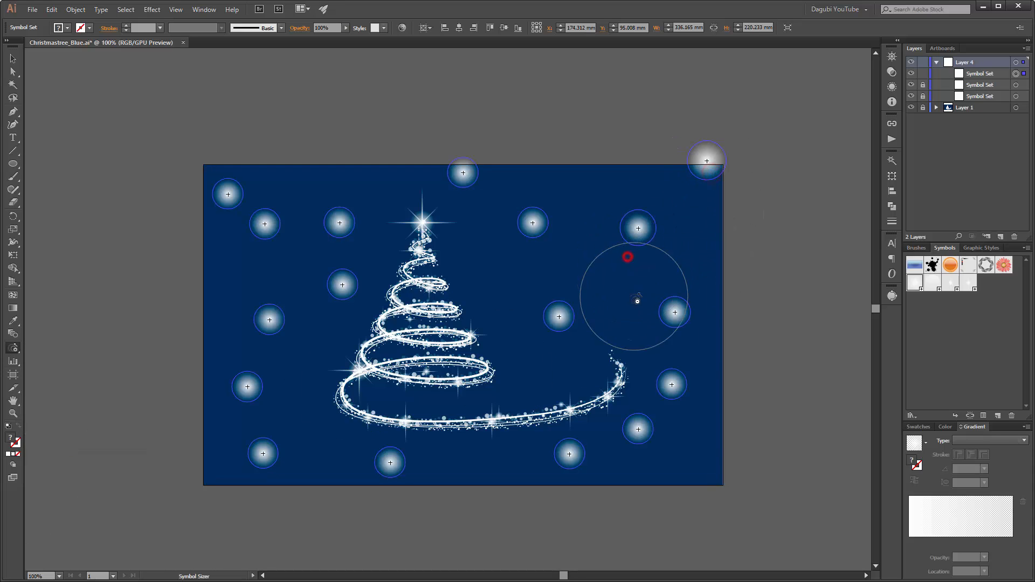
{"action": "left_click_drag", "start_coordinate": [634, 297], "coordinate": [664, 345]}
{"action": "left_click_drag", "start_coordinate": [670, 381], "coordinate": [639, 431]}
{"action": "left_click_drag", "start_coordinate": [594, 444], "coordinate": [565, 448]}
{"action": "mouse_move", "coordinate": [561, 311]}
{"action": "left_mouse_down"}
{"action": "mouse_move", "coordinate": [528, 227]}
{"action": "mouse_move", "coordinate": [472, 169]}
{"action": "mouse_move", "coordinate": [322, 256]}
{"action": "mouse_move", "coordinate": [313, 277]}
{"action": "mouse_move", "coordinate": [227, 197]}
{"action": "mouse_move", "coordinate": [275, 382]}
{"action": "mouse_move", "coordinate": [261, 452]}
{"action": "mouse_move", "coordinate": [286, 479]}
{"action": "mouse_move", "coordinate": [371, 453]}
{"action": "mouse_move", "coordinate": [408, 480]}
{"action": "left_mouse_up"}
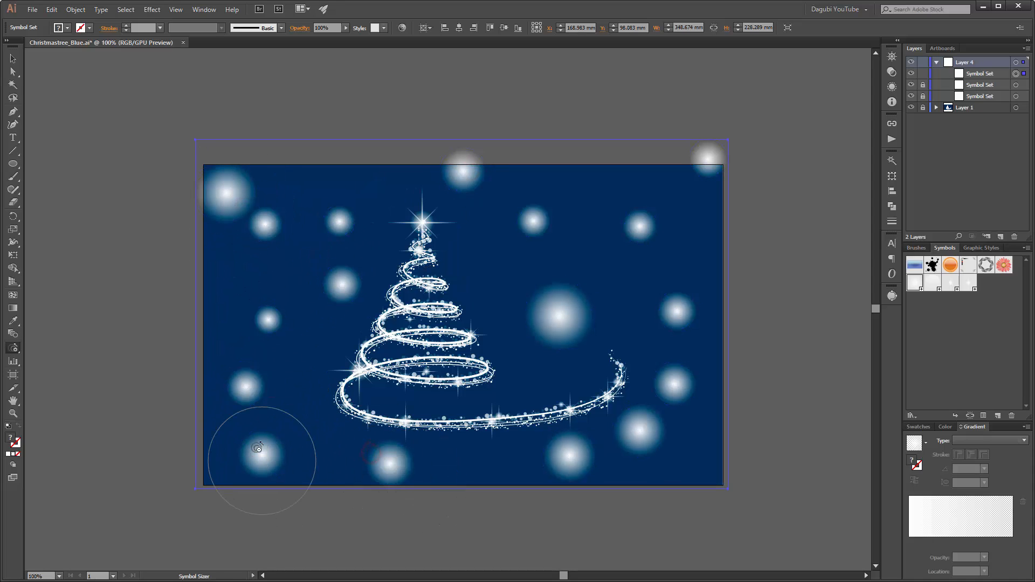
Fade the large bokeh symbols to varied transparency with the Symbol Screener, and lock their symbol set
{"action": "left_click", "coordinate": [14, 349]}
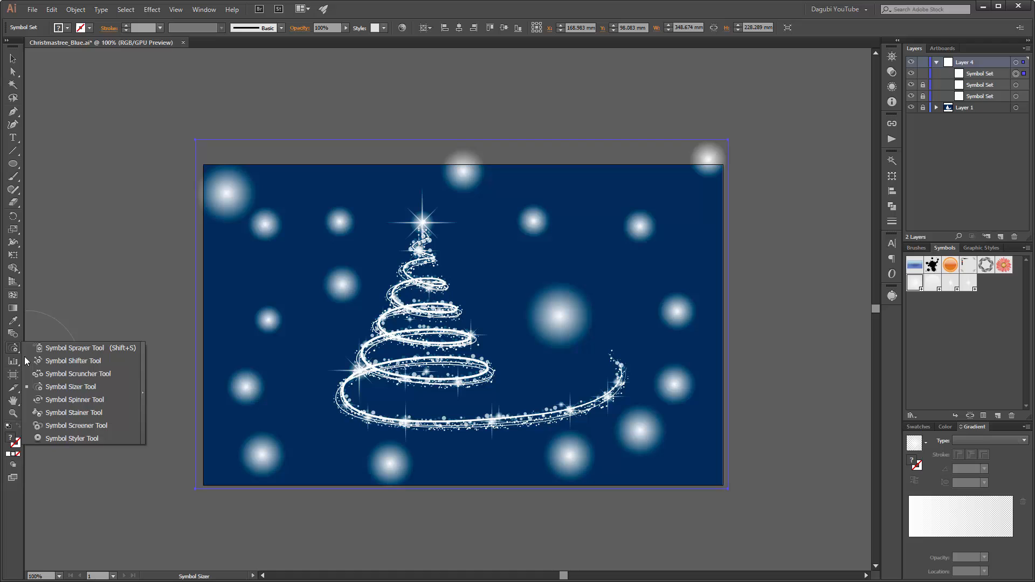
{"action": "left_click", "coordinate": [90, 427]}
{"action": "mouse_move", "coordinate": [559, 316]}
{"action": "left_mouse_down"}
{"action": "mouse_move", "coordinate": [561, 340]}
{"action": "mouse_move", "coordinate": [557, 317]}
{"action": "left_mouse_up"}
{"action": "mouse_move", "coordinate": [640, 229]}
{"action": "left_mouse_down"}
{"action": "mouse_move", "coordinate": [708, 159]}
{"action": "mouse_move", "coordinate": [668, 332]}
{"action": "mouse_move", "coordinate": [631, 426]}
{"action": "mouse_move", "coordinate": [604, 444]}
{"action": "left_mouse_up"}
{"action": "left_click_drag", "start_coordinate": [342, 468], "coordinate": [376, 419]}
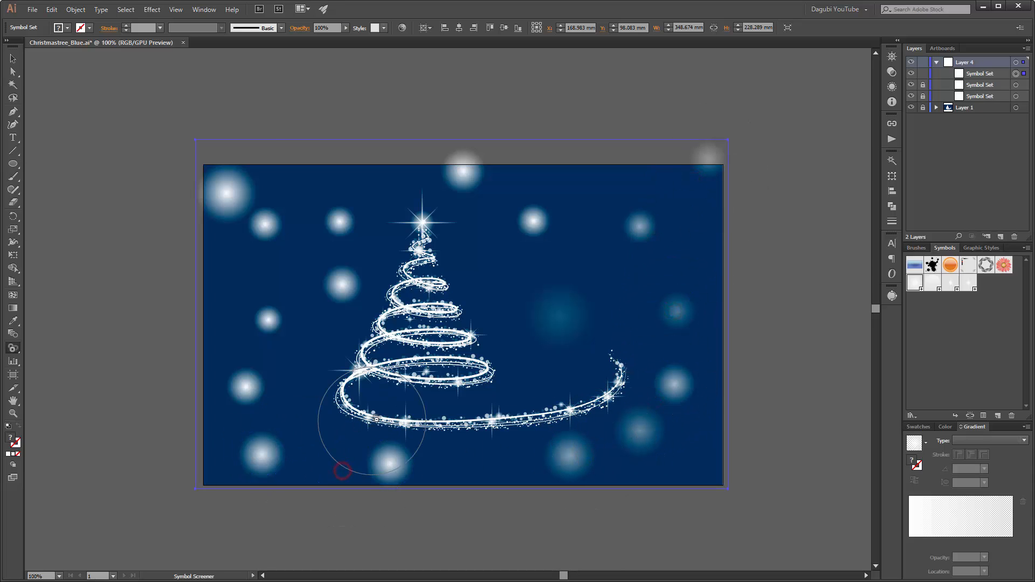
{"action": "scroll", "coordinate": [432, 378], "scroll_direction": "up", "scroll_amount": 1}
{"action": "mouse_move", "coordinate": [153, 88]}
{"action": "left_mouse_down"}
{"action": "mouse_move", "coordinate": [113, 115]}
{"action": "mouse_move", "coordinate": [162, 128]}
{"action": "left_mouse_up"}
{"action": "left_click", "coordinate": [292, 138]}
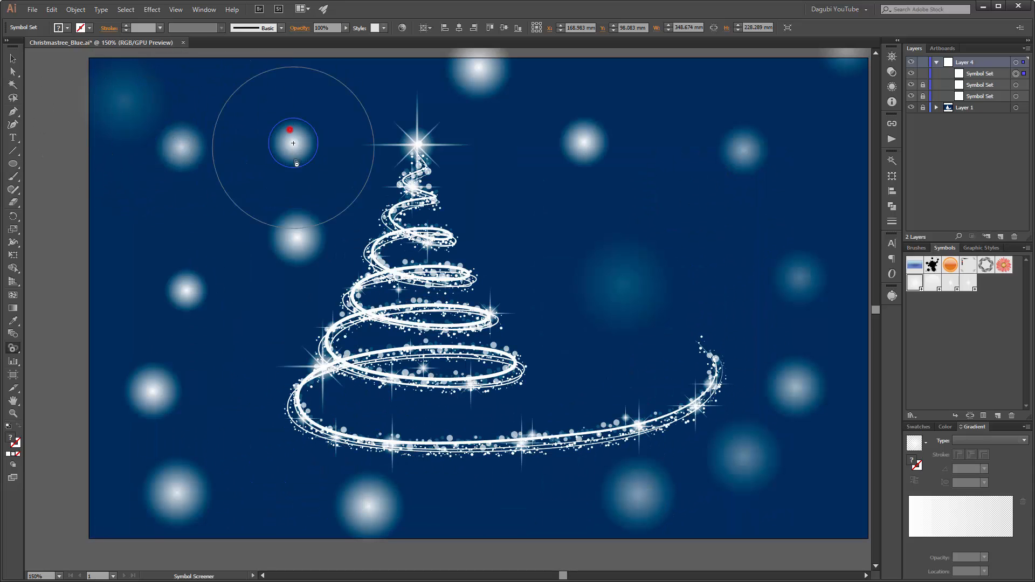
{"action": "mouse_move", "coordinate": [294, 249]}
{"action": "left_mouse_down"}
{"action": "mouse_move", "coordinate": [258, 266]}
{"action": "mouse_move", "coordinate": [188, 296]}
{"action": "mouse_move", "coordinate": [156, 407]}
{"action": "mouse_move", "coordinate": [164, 497]}
{"action": "mouse_move", "coordinate": [361, 497]}
{"action": "mouse_move", "coordinate": [444, 519]}
{"action": "mouse_move", "coordinate": [667, 489]}
{"action": "mouse_move", "coordinate": [688, 438]}
{"action": "mouse_move", "coordinate": [768, 389]}
{"action": "mouse_move", "coordinate": [593, 146]}
{"action": "mouse_move", "coordinate": [522, 96]}
{"action": "mouse_move", "coordinate": [456, 80]}
{"action": "mouse_move", "coordinate": [558, 120]}
{"action": "mouse_move", "coordinate": [585, 145]}
{"action": "mouse_move", "coordinate": [616, 260]}
{"action": "mouse_move", "coordinate": [768, 275]}
{"action": "mouse_move", "coordinate": [860, 227]}
{"action": "left_mouse_up"}
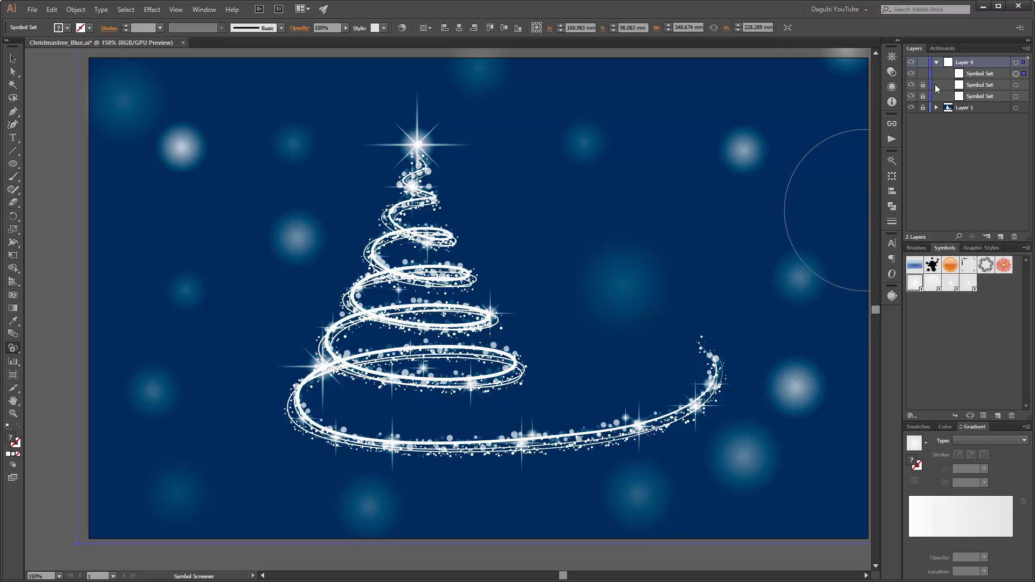
{"action": "left_click", "coordinate": [923, 73]}
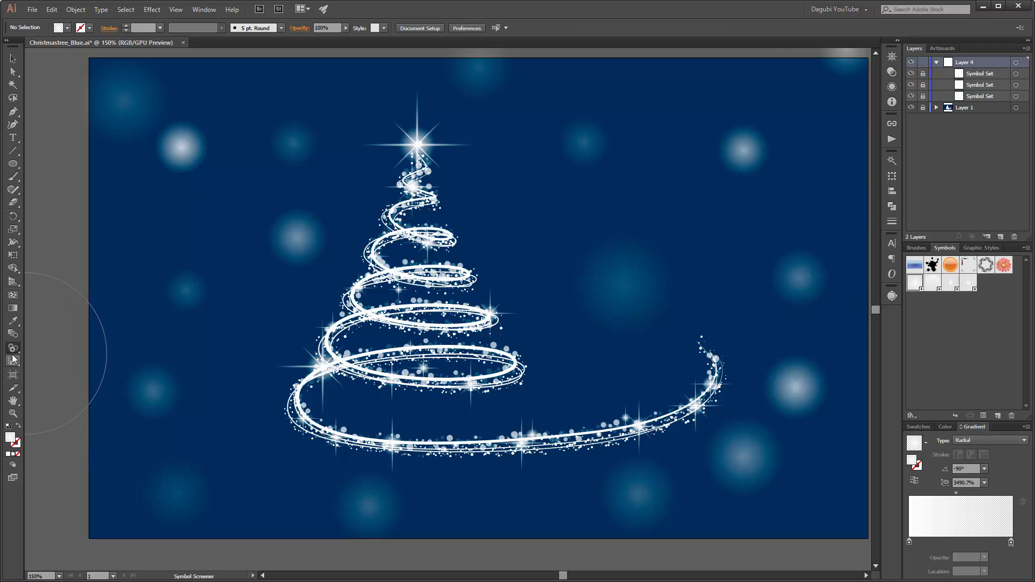
Spray a second, denser set of Bokeh 1 symbols over the background on both sides of the tree and below it
{"action": "left_click_drag", "start_coordinate": [12, 353], "coordinate": [54, 350]}
{"action": "key", "text": "ctrl+minus"}
{"action": "mouse_move", "coordinate": [723, 183]}
{"action": "left_mouse_down"}
{"action": "mouse_move", "coordinate": [713, 217]}
{"action": "mouse_move", "coordinate": [731, 286]}
{"action": "mouse_move", "coordinate": [712, 319]}
{"action": "mouse_move", "coordinate": [716, 380]}
{"action": "mouse_move", "coordinate": [576, 371]}
{"action": "mouse_move", "coordinate": [488, 381]}
{"action": "mouse_move", "coordinate": [538, 305]}
{"action": "mouse_move", "coordinate": [541, 229]}
{"action": "mouse_move", "coordinate": [373, 182]}
{"action": "mouse_move", "coordinate": [282, 260]}
{"action": "mouse_move", "coordinate": [341, 212]}
{"action": "mouse_move", "coordinate": [316, 166]}
{"action": "mouse_move", "coordinate": [357, 322]}
{"action": "mouse_move", "coordinate": [342, 352]}
{"action": "mouse_move", "coordinate": [419, 409]}
{"action": "left_mouse_up"}
{"action": "mouse_move", "coordinate": [256, 108]}
{"action": "left_mouse_down"}
{"action": "mouse_move", "coordinate": [751, 150]}
{"action": "mouse_move", "coordinate": [685, 231]}
{"action": "left_mouse_up"}
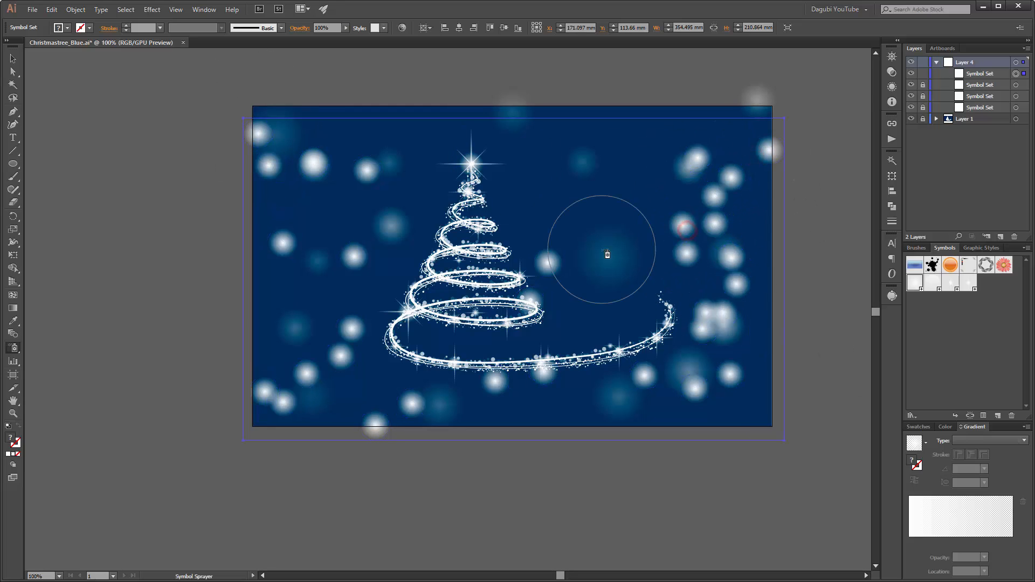
Shrink many of the newly sprayed Bokeh 1 symbols to small, varied sizes with the Symbol Sizer
{"action": "left_click", "coordinate": [13, 351]}
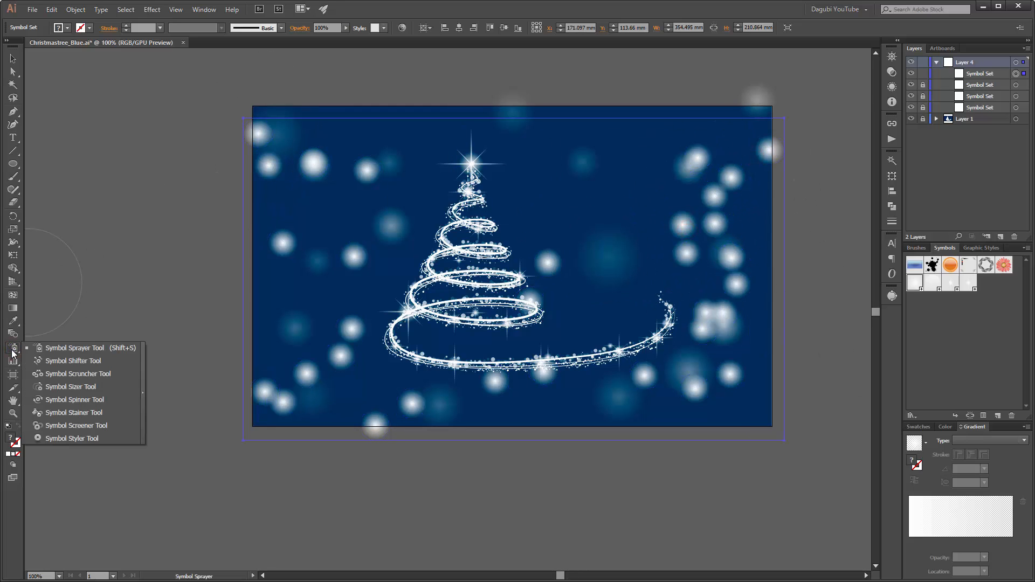
{"action": "left_click", "coordinate": [70, 386]}
{"action": "mouse_move", "coordinate": [716, 180]}
{"action": "left_mouse_down"}
{"action": "mouse_move", "coordinate": [733, 268]}
{"action": "mouse_move", "coordinate": [699, 377]}
{"action": "mouse_move", "coordinate": [654, 376]}
{"action": "mouse_move", "coordinate": [744, 199]}
{"action": "mouse_move", "coordinate": [759, 118]}
{"action": "mouse_move", "coordinate": [775, 165]}
{"action": "mouse_move", "coordinate": [412, 327]}
{"action": "mouse_move", "coordinate": [334, 341]}
{"action": "mouse_move", "coordinate": [281, 391]}
{"action": "mouse_move", "coordinate": [409, 409]}
{"action": "mouse_move", "coordinate": [332, 293]}
{"action": "mouse_move", "coordinate": [304, 182]}
{"action": "mouse_move", "coordinate": [670, 202]}
{"action": "left_mouse_up"}
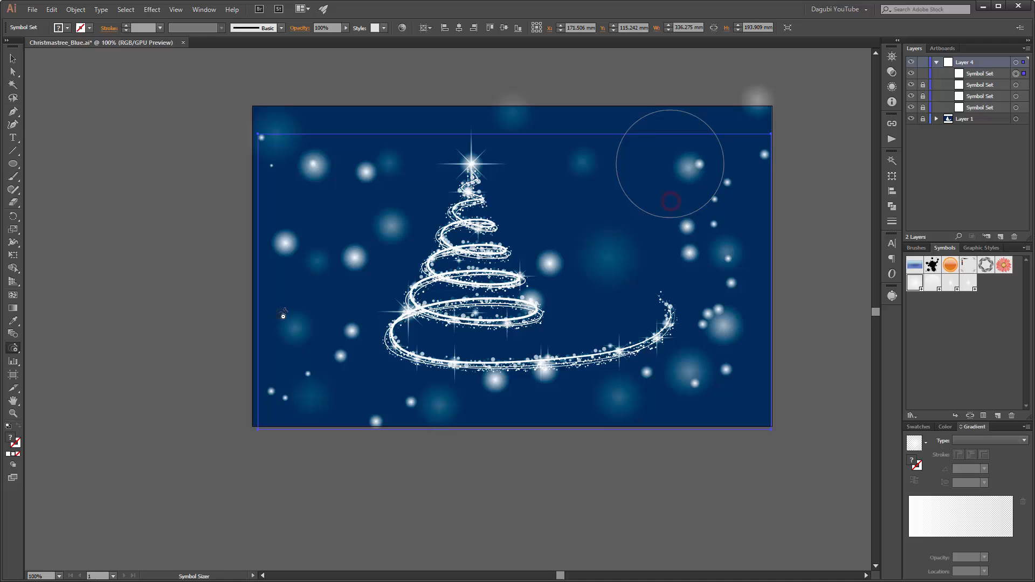
Fade the smaller bokeh symbols on both sides of the tree with the Symbol Screener, and lock their symbol set
{"action": "left_click", "coordinate": [13, 349]}
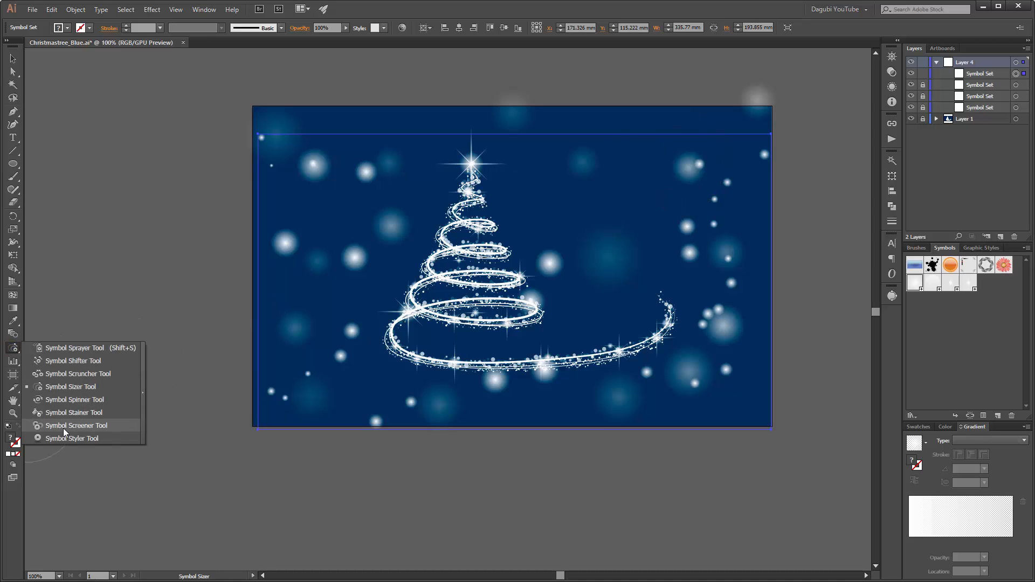
{"action": "left_click", "coordinate": [63, 429]}
{"action": "left_click", "coordinate": [726, 187]}
{"action": "left_click", "coordinate": [691, 208]}
{"action": "left_click", "coordinate": [730, 278]}
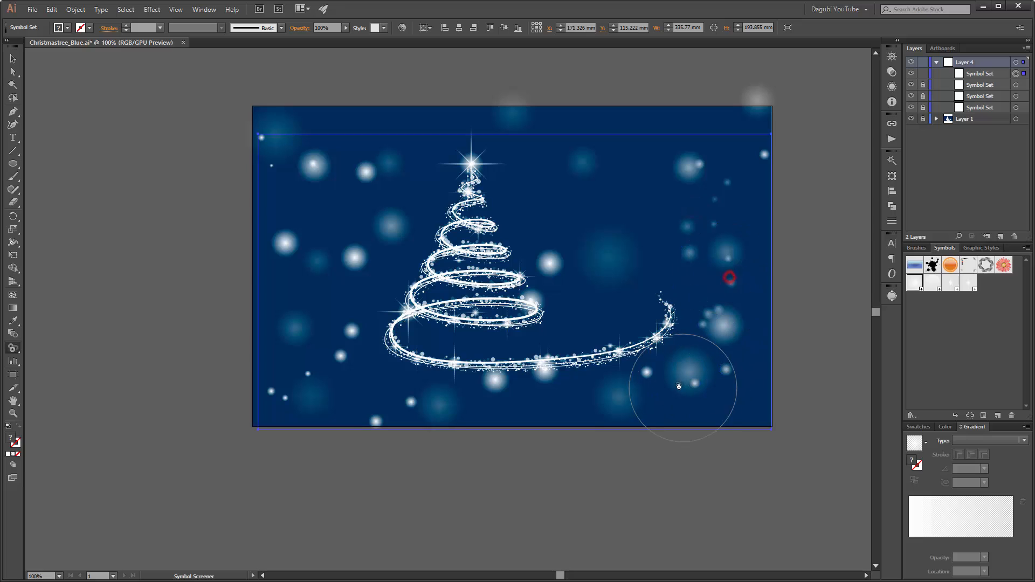
{"action": "left_click", "coordinate": [679, 387]}
{"action": "left_click", "coordinate": [344, 429]}
{"action": "left_click", "coordinate": [451, 395]}
{"action": "left_click", "coordinate": [304, 381]}
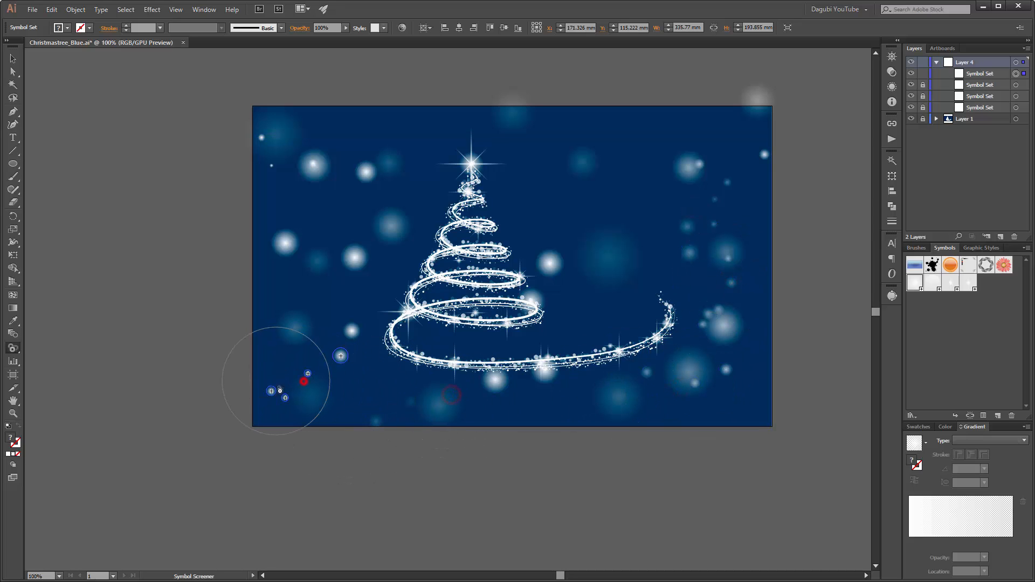
{"action": "left_click", "coordinate": [333, 361]}
{"action": "left_click", "coordinate": [298, 268]}
{"action": "left_click", "coordinate": [313, 169]}
{"action": "left_click", "coordinate": [365, 188]}
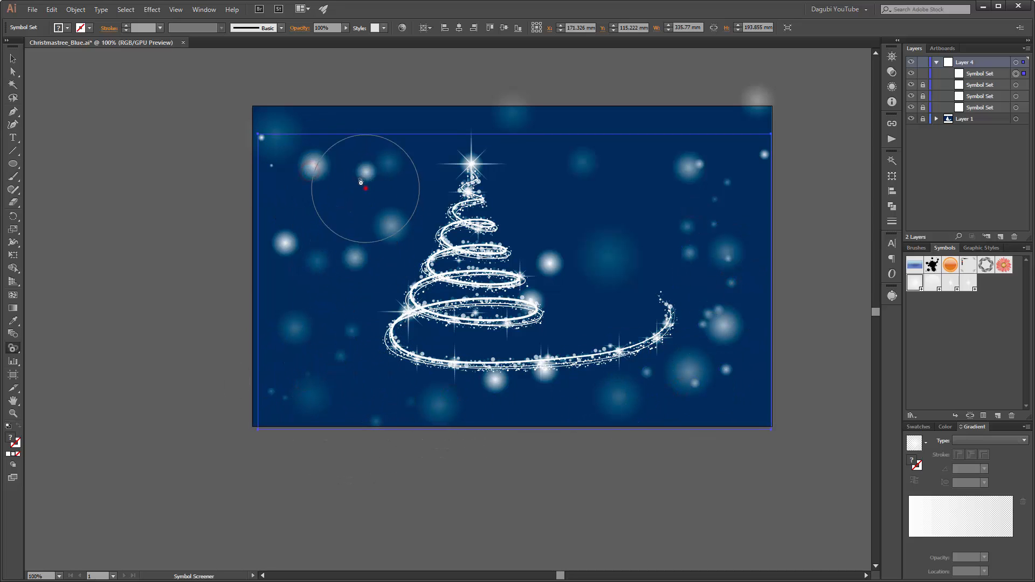
{"action": "left_click", "coordinate": [363, 161]}
{"action": "left_click", "coordinate": [316, 252]}
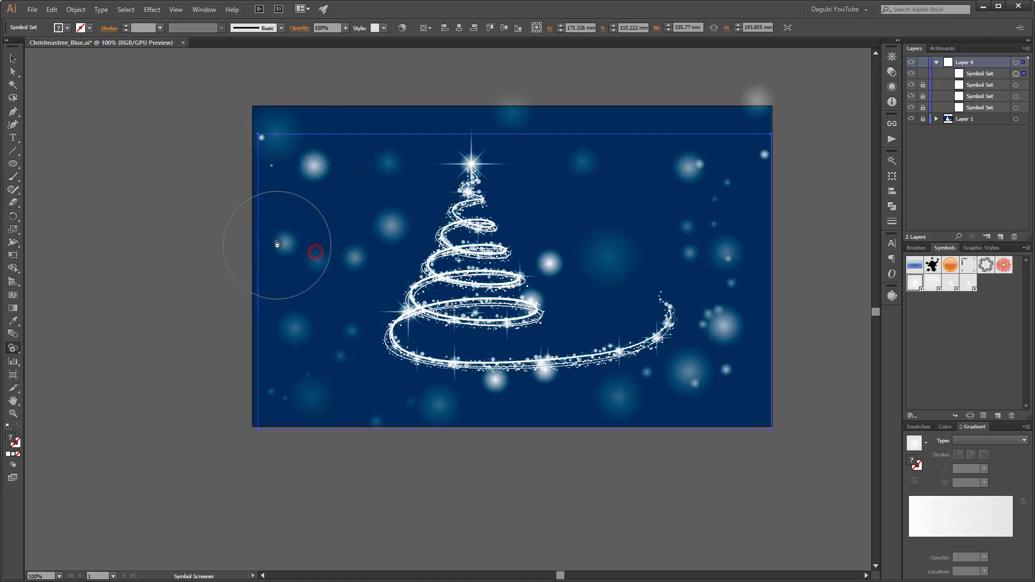
{"action": "left_click", "coordinate": [277, 245]}
{"action": "left_click", "coordinate": [733, 365]}
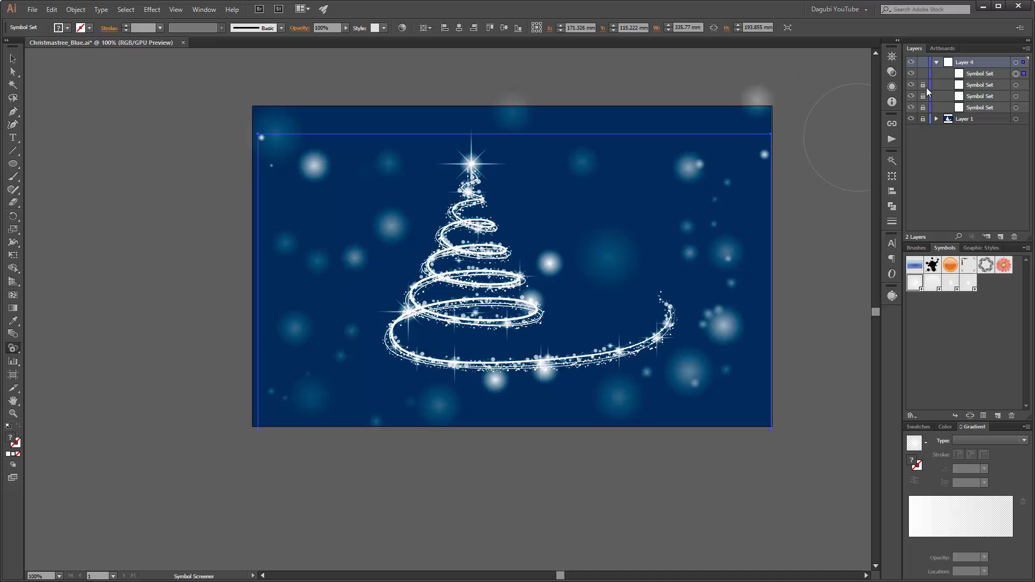
{"action": "left_click", "coordinate": [923, 73]}
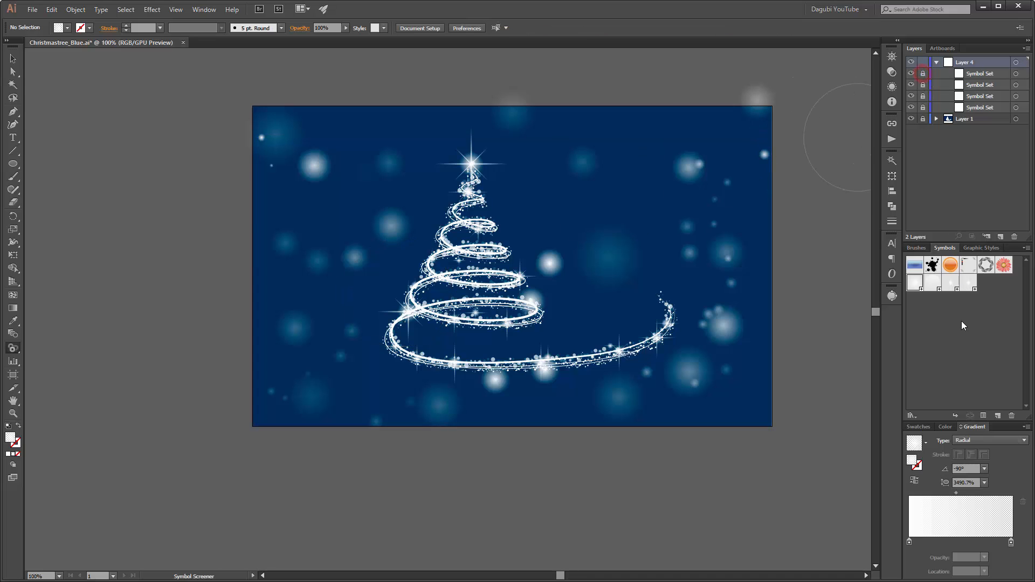
Spray the half-faded disc bokeh symbol with the Symbol Sprayer at scattered points around the tree
{"action": "left_click", "coordinate": [13, 349]}
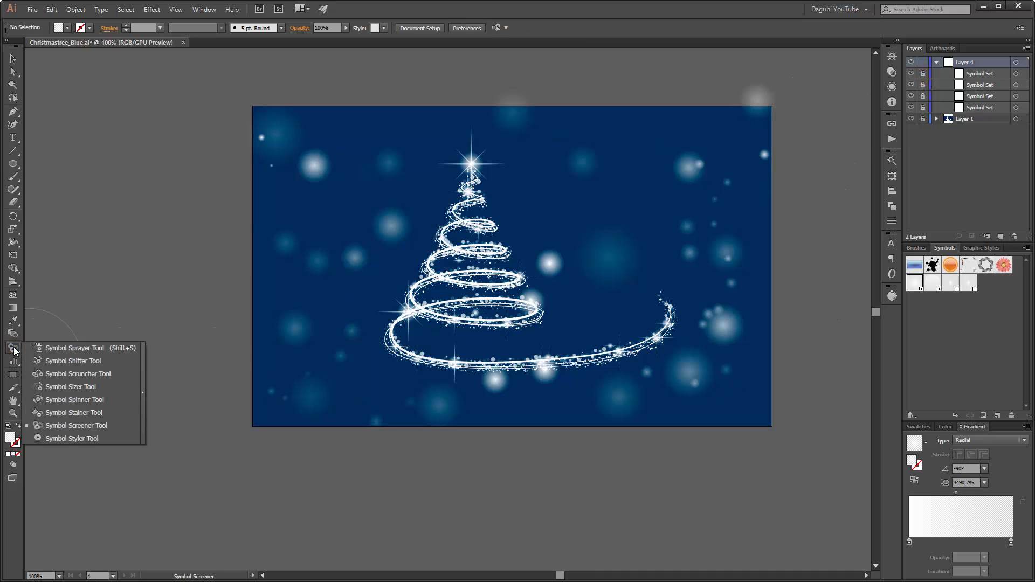
{"action": "left_click", "coordinate": [85, 349]}
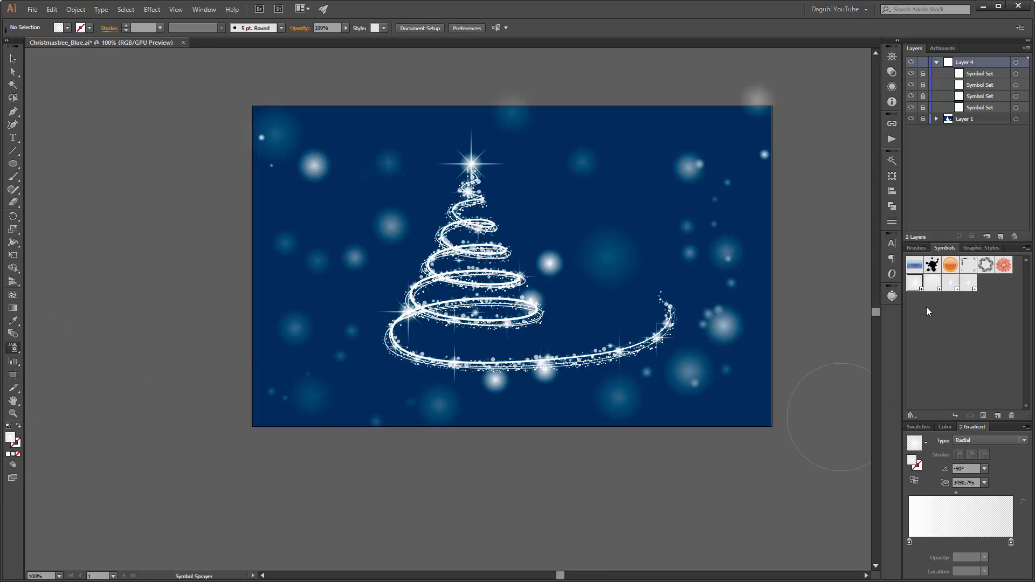
{"action": "left_click", "coordinate": [646, 181]}
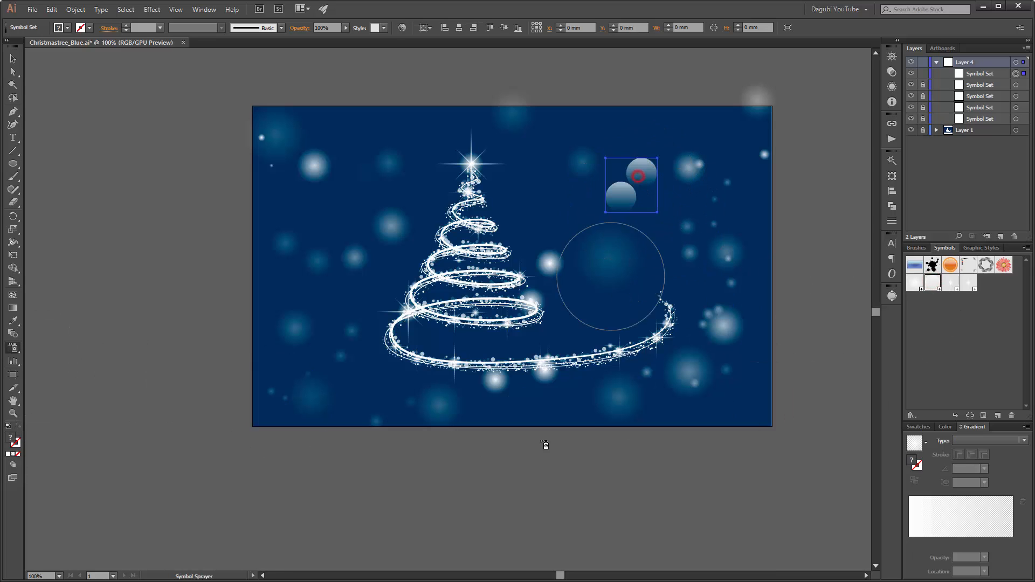
{"action": "mouse_move", "coordinate": [739, 189]}
{"action": "left_mouse_down"}
{"action": "mouse_move", "coordinate": [714, 283]}
{"action": "mouse_move", "coordinate": [746, 378]}
{"action": "mouse_move", "coordinate": [330, 176]}
{"action": "mouse_move", "coordinate": [377, 351]}
{"action": "mouse_move", "coordinate": [277, 358]}
{"action": "mouse_move", "coordinate": [331, 463]}
{"action": "left_mouse_up"}
{"action": "mouse_move", "coordinate": [370, 408]}
{"action": "left_mouse_down"}
{"action": "mouse_move", "coordinate": [551, 432]}
{"action": "mouse_move", "coordinate": [623, 405]}
{"action": "left_mouse_up"}
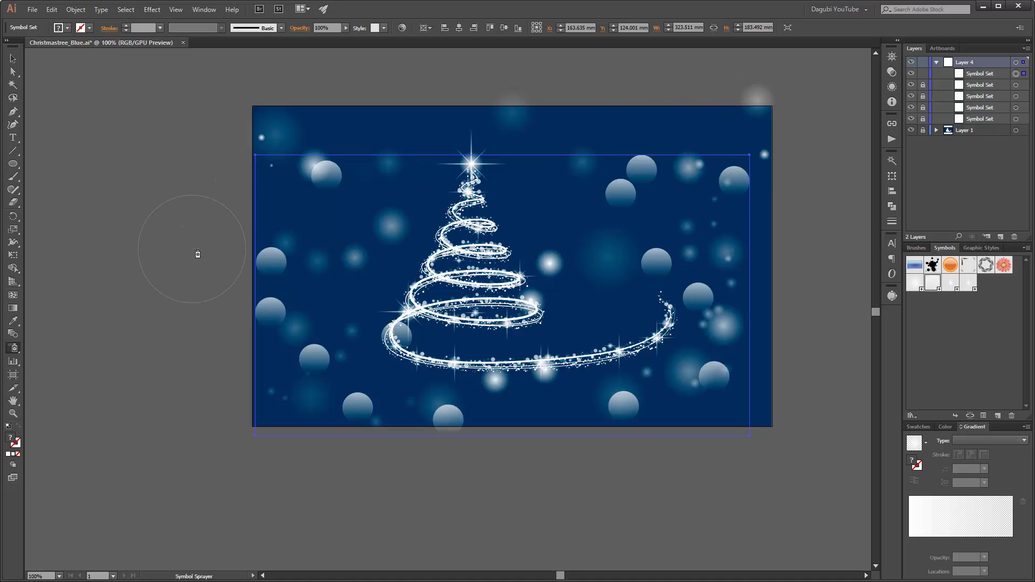
{"action": "left_click", "coordinate": [537, 320]}
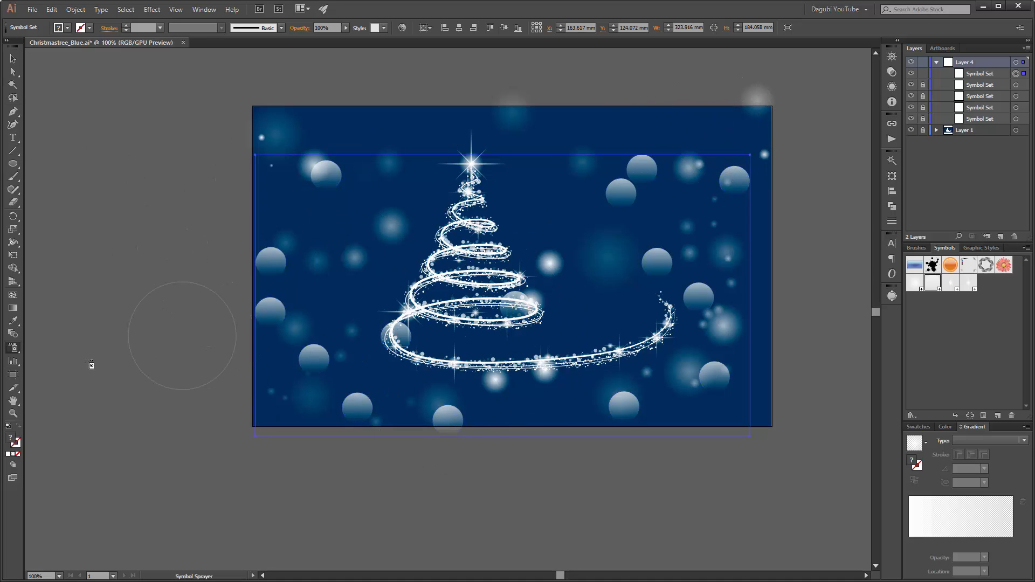
Rotate the half-faded disc symbols to the right of the tree to varied angles with the Symbol Spinner
{"action": "left_click", "coordinate": [14, 348]}
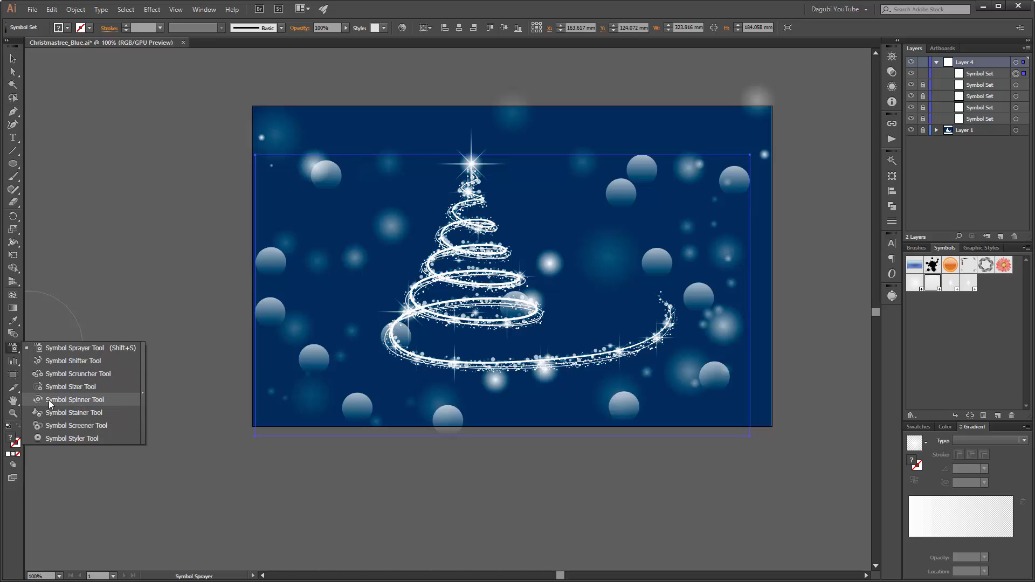
{"action": "left_click", "coordinate": [75, 401]}
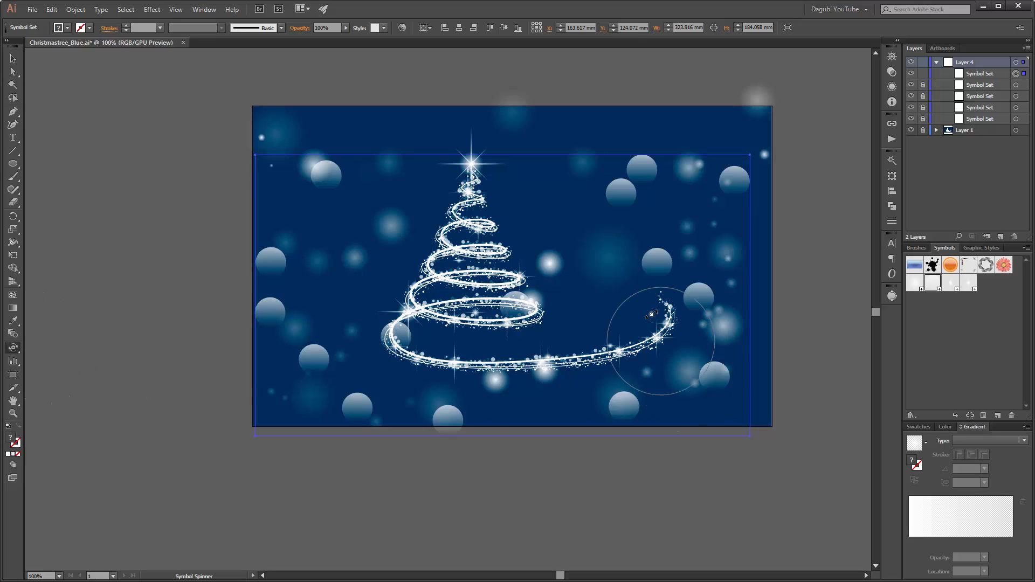
{"action": "left_click_drag", "start_coordinate": [655, 271], "coordinate": [663, 279]}
{"action": "mouse_move", "coordinate": [708, 374]}
{"action": "left_mouse_down"}
{"action": "mouse_move", "coordinate": [665, 411]}
{"action": "mouse_move", "coordinate": [649, 404]}
{"action": "mouse_move", "coordinate": [650, 420]}
{"action": "left_mouse_up"}
{"action": "mouse_move", "coordinate": [652, 171]}
{"action": "left_mouse_down"}
{"action": "mouse_move", "coordinate": [648, 162]}
{"action": "mouse_move", "coordinate": [668, 171]}
{"action": "left_mouse_up"}
{"action": "scroll", "coordinate": [668, 172], "scroll_direction": "up", "scroll_amount": 2}
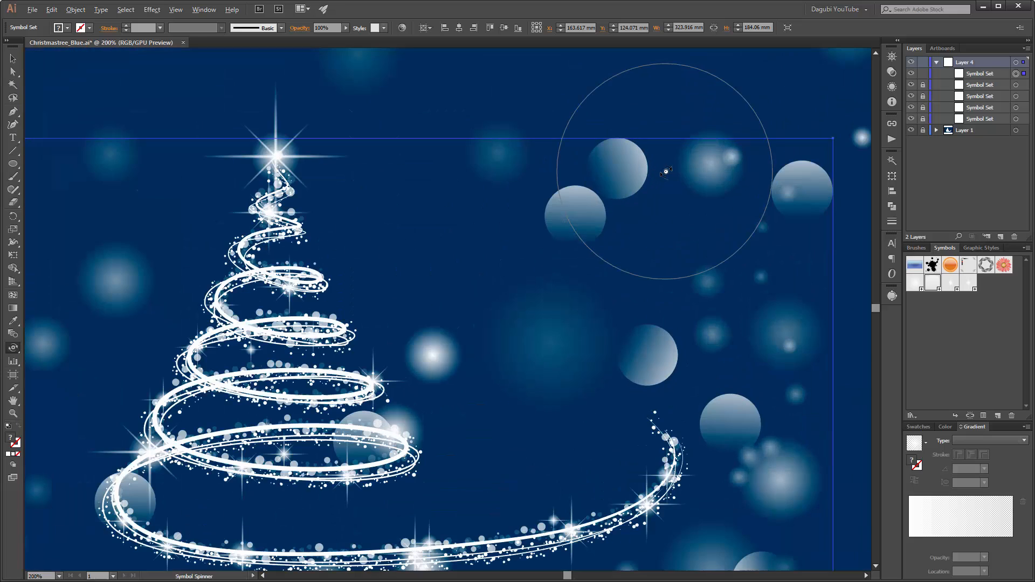
{"action": "left_click_drag", "start_coordinate": [580, 216], "coordinate": [561, 218]}
Rotate the half-faded discs to the left of and below the tree to varied angles with the Symbol Spinner
{"action": "left_click_drag", "start_coordinate": [164, 343], "coordinate": [570, 204]}
{"action": "left_click_drag", "start_coordinate": [268, 201], "coordinate": [310, 225]}
{"action": "left_click_drag", "start_coordinate": [376, 411], "coordinate": [416, 410]}
{"action": "left_click_drag", "start_coordinate": [462, 489], "coordinate": [439, 501]}
{"action": "key", "text": "space"}
{"action": "left_click_drag", "start_coordinate": [474, 231], "coordinate": [458, 408]}
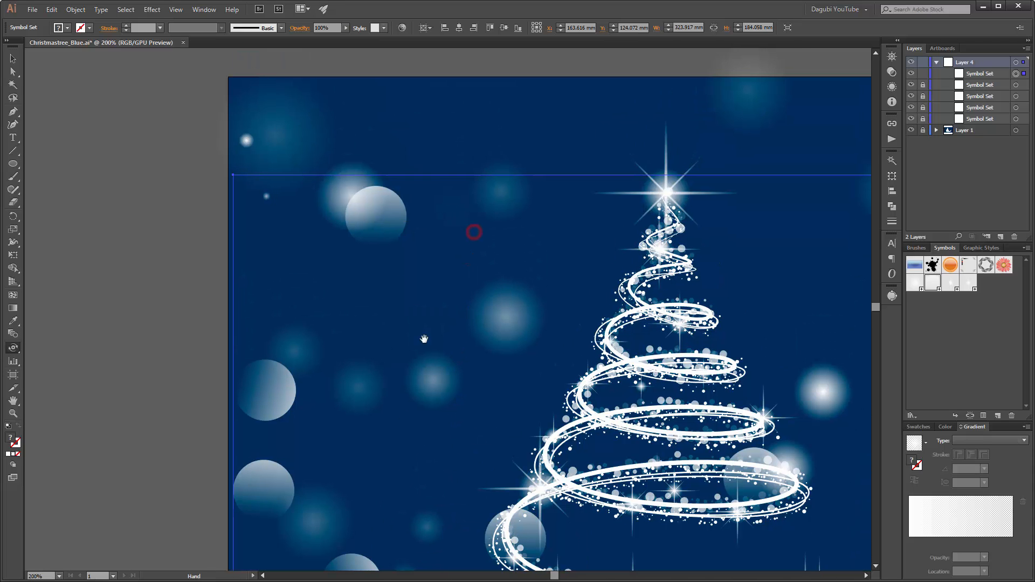
{"action": "mouse_move", "coordinate": [386, 196]}
{"action": "left_mouse_down"}
{"action": "mouse_move", "coordinate": [425, 205]}
{"action": "mouse_move", "coordinate": [427, 222]}
{"action": "left_mouse_up"}
{"action": "key", "text": "space"}
{"action": "left_click_drag", "start_coordinate": [629, 346], "coordinate": [425, 253]}
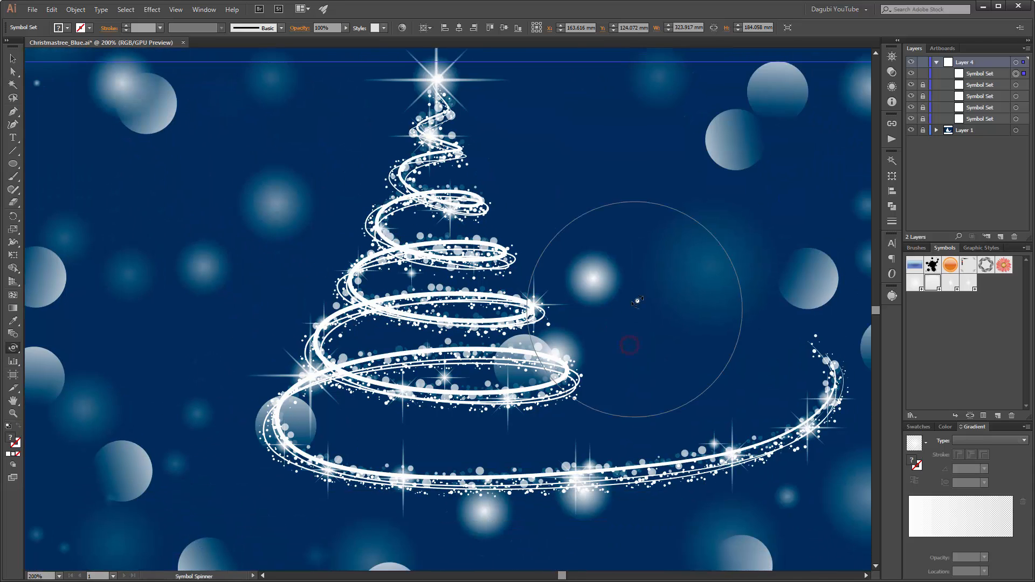
Enlarge the half-faded discs to the right of the tree to varied sizes with the Symbol Sizer
{"action": "key", "text": "ctrl+1"}
{"action": "scroll", "coordinate": [629, 275], "scroll_direction": "up", "scroll_amount": 2}
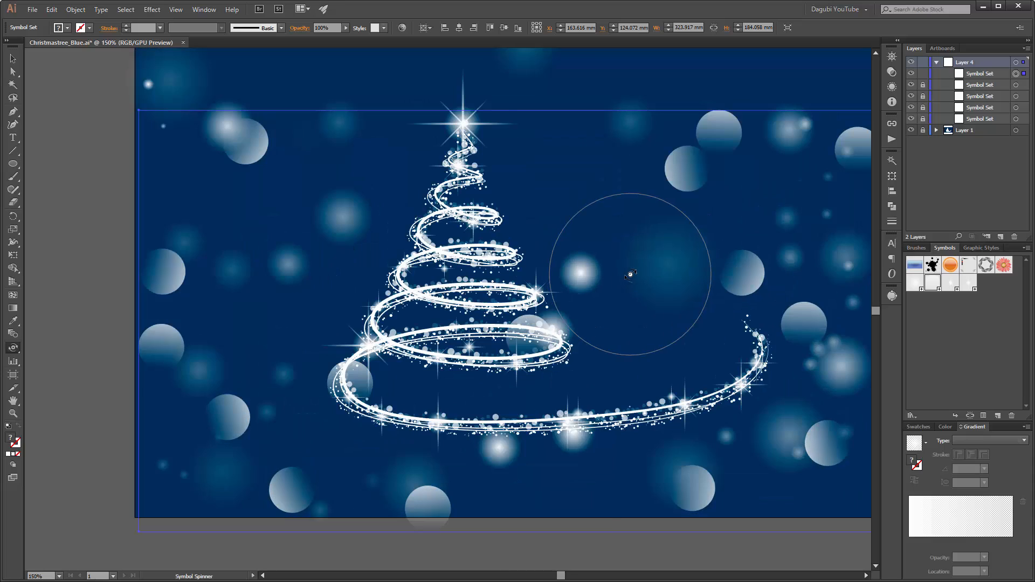
{"action": "left_click", "coordinate": [14, 348]}
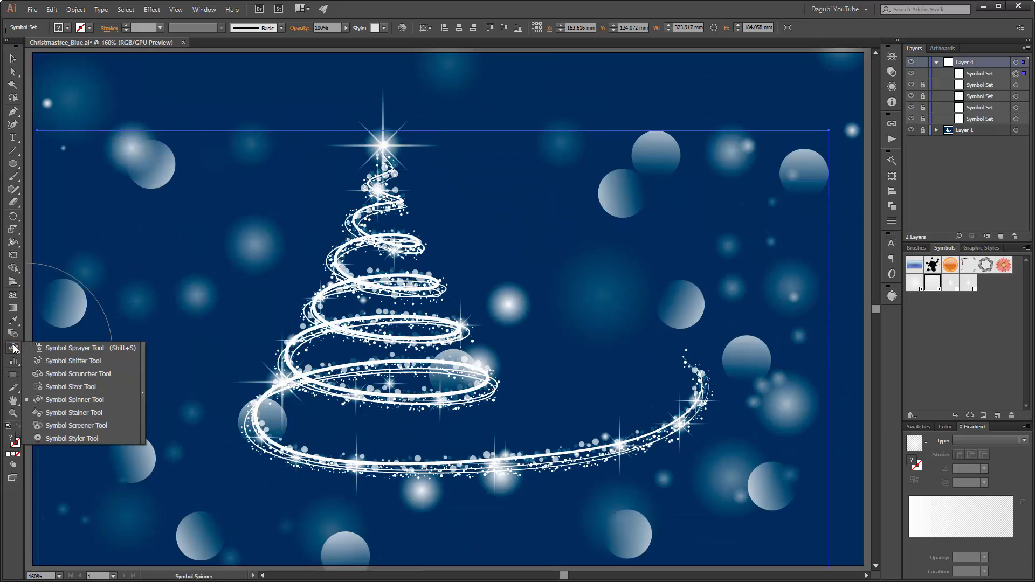
{"action": "left_click", "coordinate": [54, 387]}
{"action": "mouse_move", "coordinate": [628, 180]}
{"action": "left_mouse_down"}
{"action": "mouse_move", "coordinate": [659, 150]}
{"action": "mouse_move", "coordinate": [804, 211]}
{"action": "mouse_move", "coordinate": [804, 189]}
{"action": "mouse_move", "coordinate": [735, 388]}
{"action": "mouse_move", "coordinate": [678, 445]}
{"action": "left_mouse_up"}
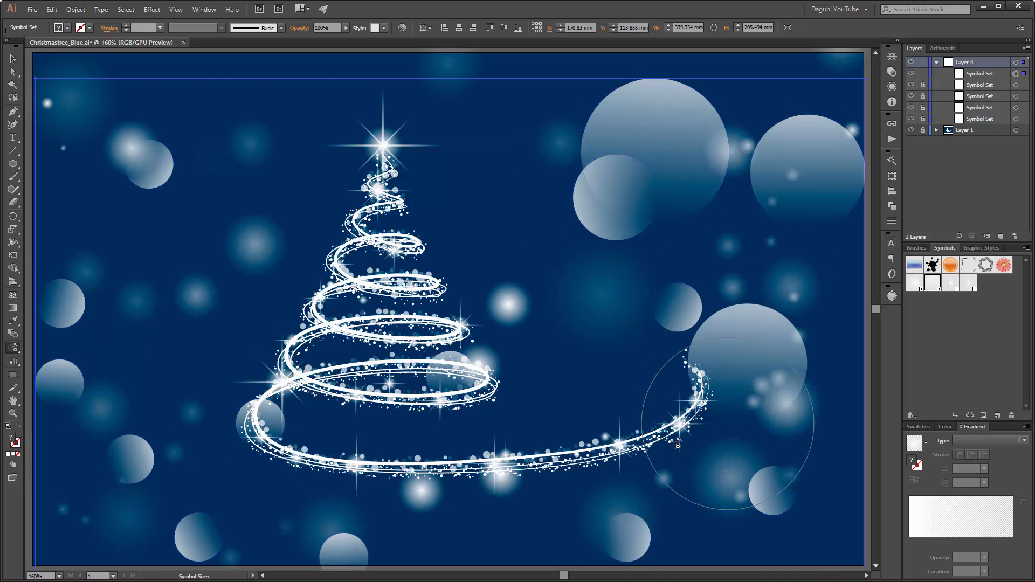
{"action": "key", "text": "space"}
{"action": "left_click_drag", "start_coordinate": [605, 431], "coordinate": [617, 345]}
{"action": "left_click_drag", "start_coordinate": [662, 437], "coordinate": [661, 441]}
Enlarge the half-faded discs on the left side and along the bottom edge of the artwork with the Symbol Sizer
{"action": "mouse_move", "coordinate": [339, 464]}
{"action": "left_mouse_down"}
{"action": "mouse_move", "coordinate": [353, 462]}
{"action": "mouse_move", "coordinate": [143, 358]}
{"action": "mouse_move", "coordinate": [73, 217]}
{"action": "mouse_move", "coordinate": [82, 224]}
{"action": "left_mouse_up"}
{"action": "key", "text": "space"}
{"action": "left_click_drag", "start_coordinate": [171, 112], "coordinate": [252, 250]}
{"action": "left_click_drag", "start_coordinate": [239, 209], "coordinate": [239, 211]}
{"action": "key", "text": "space"}
{"action": "mouse_move", "coordinate": [745, 387]}
{"action": "left_mouse_down"}
{"action": "mouse_move", "coordinate": [400, 201]}
{"action": "mouse_move", "coordinate": [435, 233]}
{"action": "left_mouse_up"}
{"action": "left_click_drag", "start_coordinate": [559, 366], "coordinate": [558, 367]}
{"action": "key", "text": "space"}
{"action": "mouse_move", "coordinate": [261, 181]}
{"action": "left_mouse_down"}
{"action": "mouse_move", "coordinate": [462, 305]}
{"action": "mouse_move", "coordinate": [484, 260]}
{"action": "left_mouse_up"}
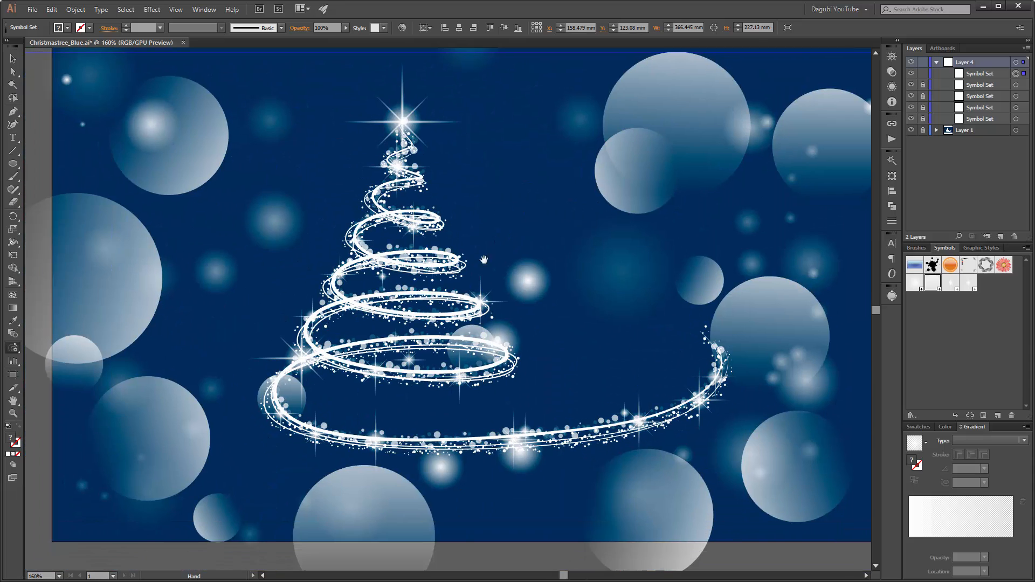
Fade the enlarged discs left of the tree, along the bottom edge and at the lower right with the Symbol Screener
{"action": "left_click", "coordinate": [14, 350]}
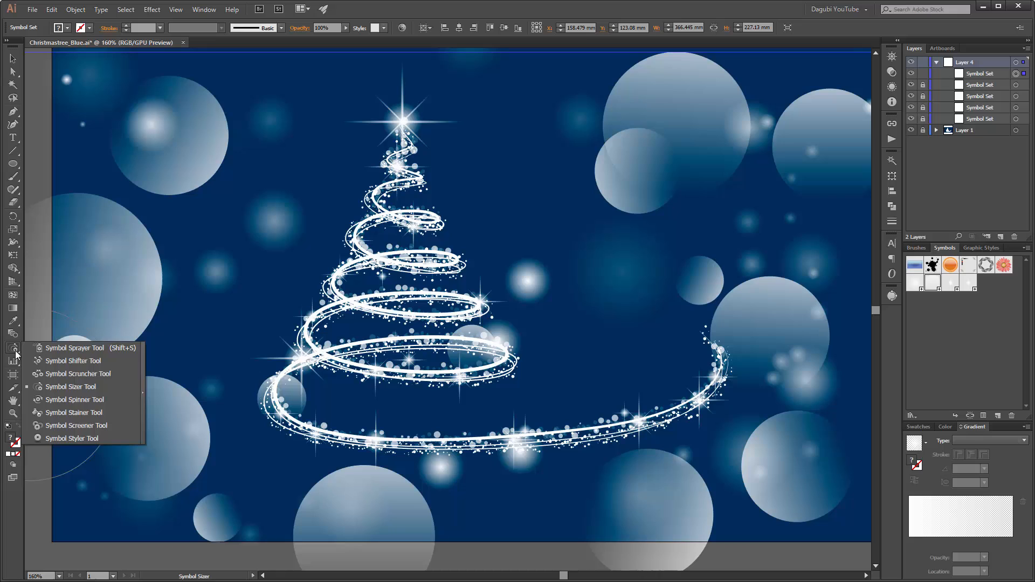
{"action": "left_click", "coordinate": [48, 426]}
{"action": "mouse_move", "coordinate": [166, 129]}
{"action": "left_mouse_down"}
{"action": "mouse_move", "coordinate": [190, 159]}
{"action": "mouse_move", "coordinate": [159, 200]}
{"action": "mouse_move", "coordinate": [138, 279]}
{"action": "mouse_move", "coordinate": [109, 273]}
{"action": "mouse_move", "coordinate": [115, 290]}
{"action": "mouse_move", "coordinate": [101, 287]}
{"action": "mouse_move", "coordinate": [72, 346]}
{"action": "mouse_move", "coordinate": [112, 413]}
{"action": "mouse_move", "coordinate": [145, 443]}
{"action": "mouse_move", "coordinate": [186, 457]}
{"action": "mouse_move", "coordinate": [124, 448]}
{"action": "left_mouse_up"}
{"action": "left_click", "coordinate": [394, 535]}
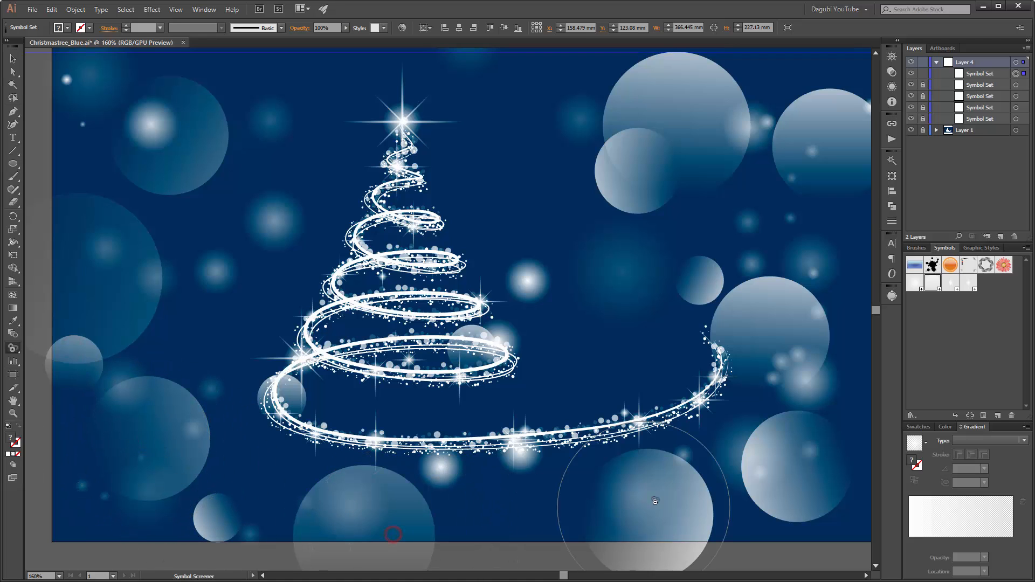
{"action": "left_click", "coordinate": [654, 502]}
{"action": "left_click", "coordinate": [782, 448]}
{"action": "left_click", "coordinate": [742, 310]}
Fade the large overlapping discs to the upper right of the tree strongly with the Symbol Screener
{"action": "left_click", "coordinate": [652, 185]}
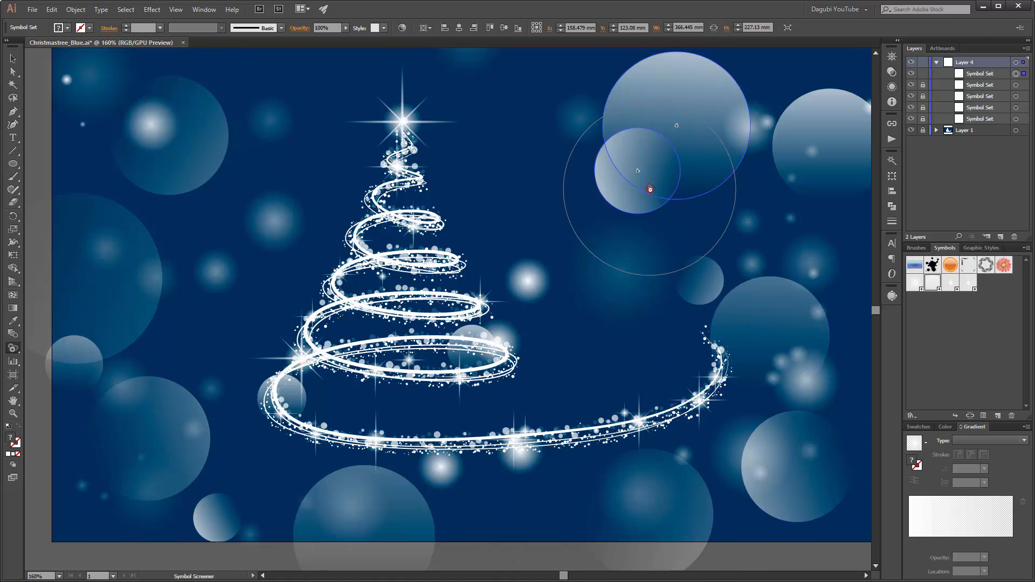
{"action": "left_click", "coordinate": [808, 157]}
{"action": "left_click_drag", "start_coordinate": [686, 187], "coordinate": [608, 245]}
{"action": "left_click", "coordinate": [586, 174]}
{"action": "left_click", "coordinate": [554, 235]}
{"action": "left_click", "coordinate": [687, 428]}
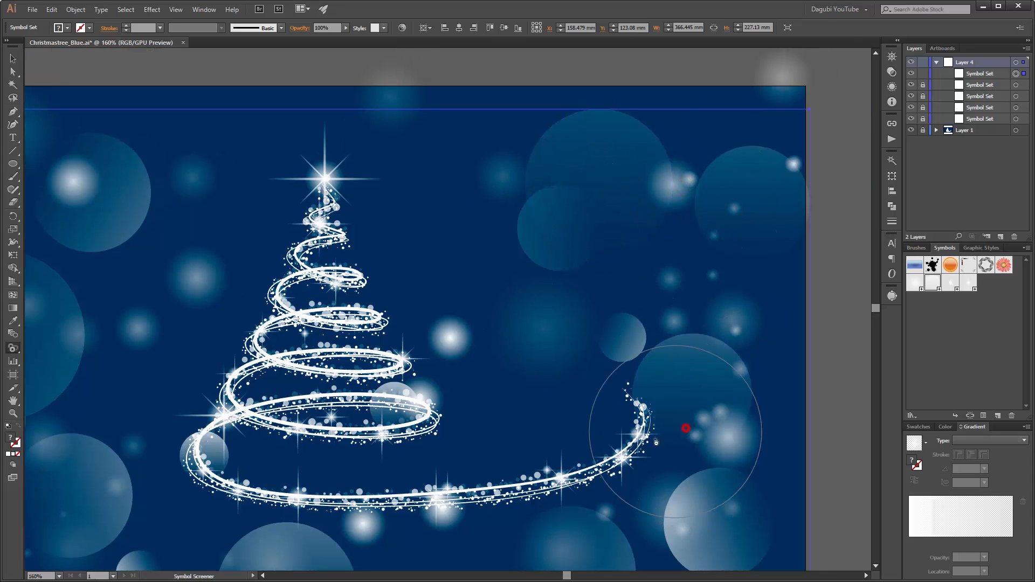
Fade the large discs below and to the left of the tree further with the Symbol Screener
{"action": "mouse_move", "coordinate": [367, 419]}
{"action": "left_mouse_down"}
{"action": "mouse_move", "coordinate": [455, 381]}
{"action": "mouse_move", "coordinate": [517, 300]}
{"action": "left_mouse_up"}
{"action": "left_click", "coordinate": [692, 438]}
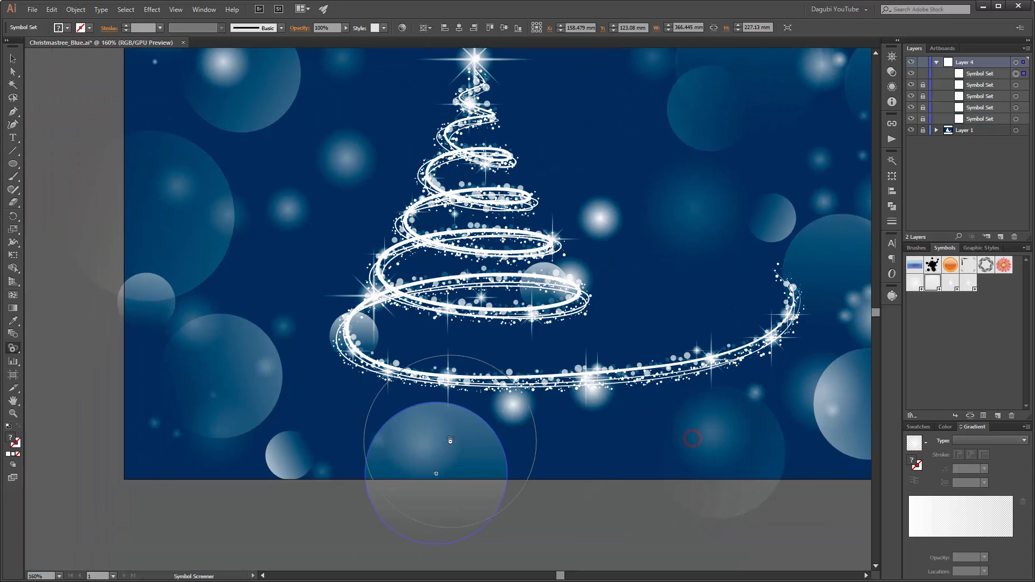
{"action": "left_click", "coordinate": [451, 439]}
{"action": "left_click", "coordinate": [277, 375]}
{"action": "left_click", "coordinate": [169, 211]}
{"action": "left_click_drag", "start_coordinate": [338, 192], "coordinate": [333, 406]}
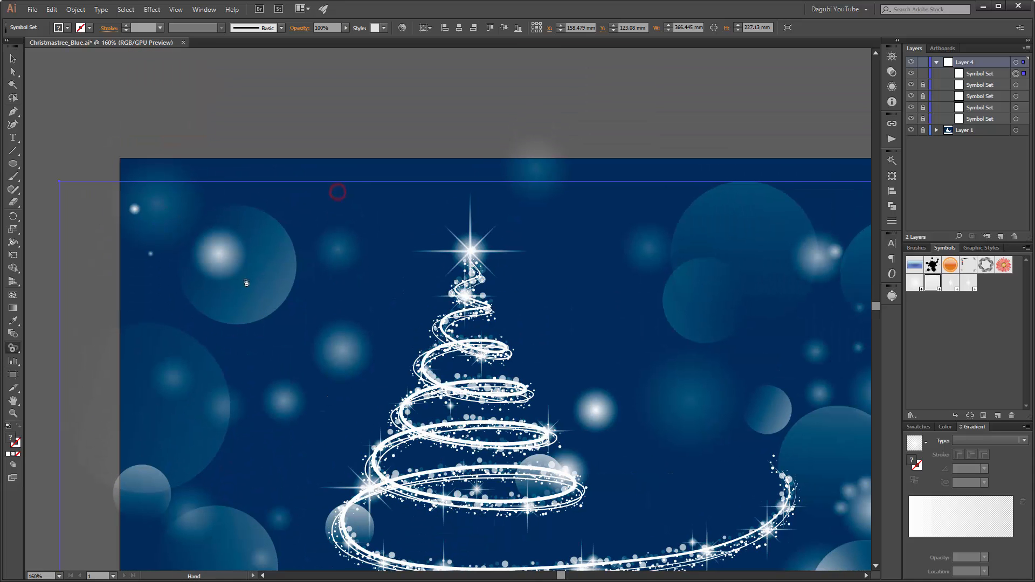
{"action": "left_click", "coordinate": [247, 276]}
{"action": "left_click_drag", "start_coordinate": [691, 403], "coordinate": [561, 281]}
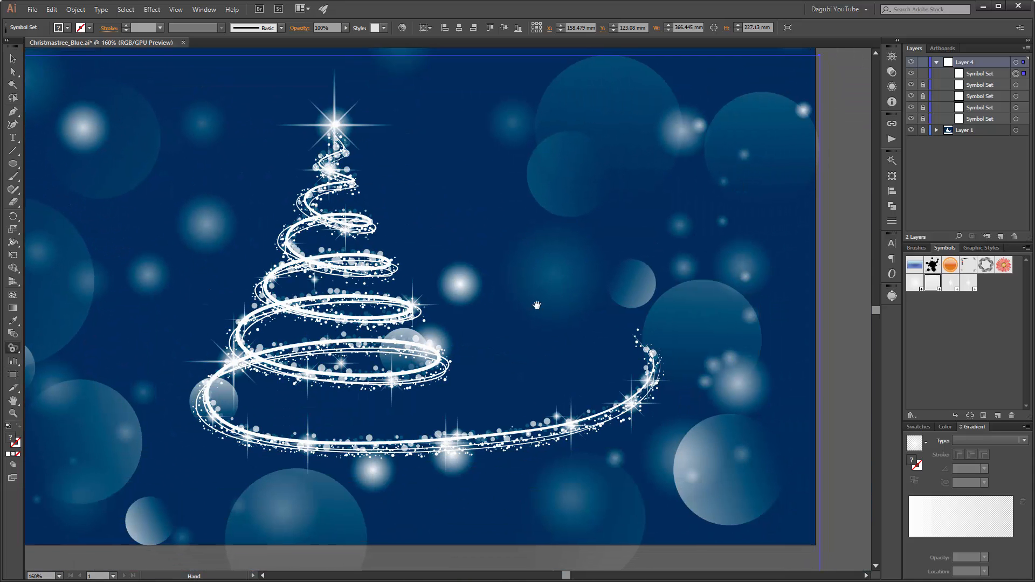
{"action": "left_click_drag", "start_coordinate": [513, 308], "coordinate": [576, 305]}
Check the whole composition and lock the symbol set of large faded discs
{"action": "scroll", "coordinate": [592, 324], "scroll_direction": "down", "scroll_amount": 2}
{"action": "scroll", "coordinate": [592, 323], "scroll_direction": "down", "scroll_amount": 1}
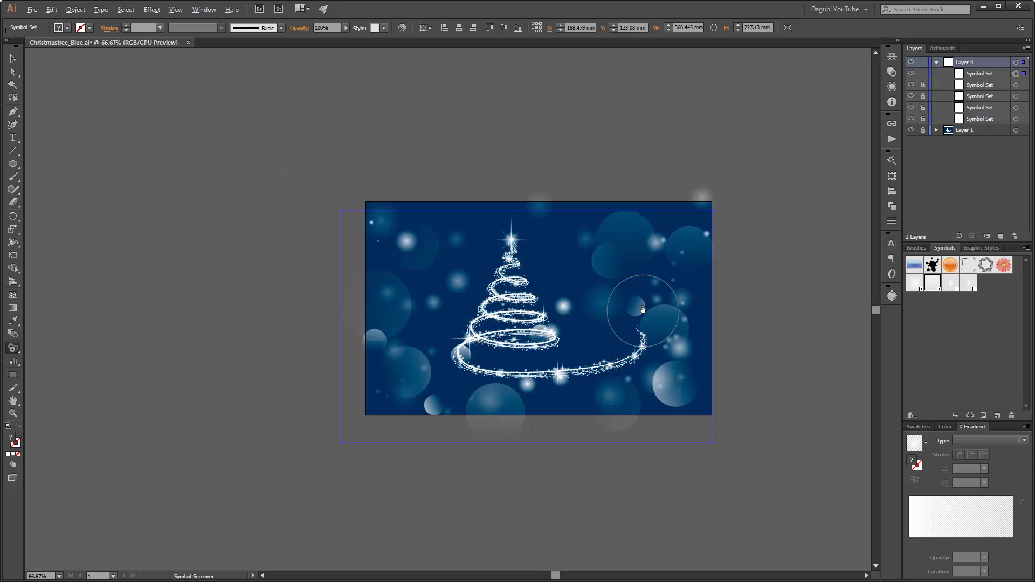
{"action": "scroll", "coordinate": [643, 312], "scroll_direction": "up", "scroll_amount": 2}
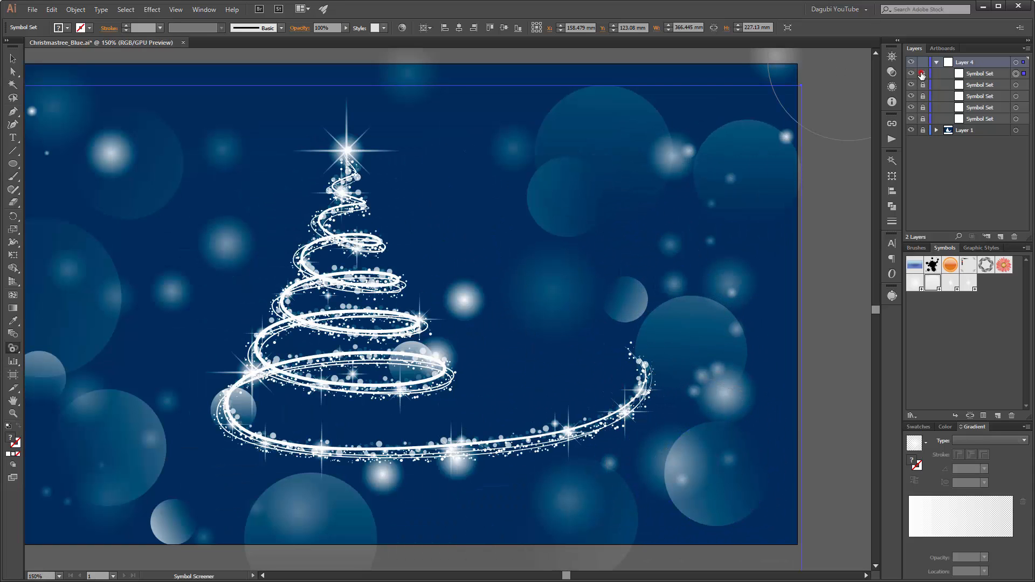
{"action": "left_click", "coordinate": [923, 74]}
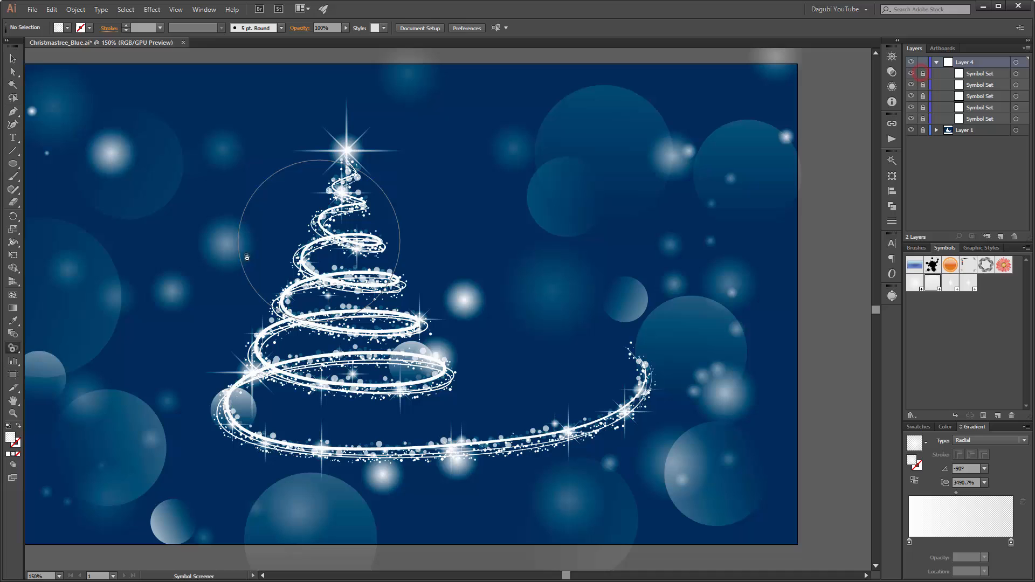
Spray a new set of half-faded disc symbols down the right side of the artwork with the Symbol Sprayer
{"action": "left_click", "coordinate": [16, 351]}
{"action": "left_click", "coordinate": [59, 349]}
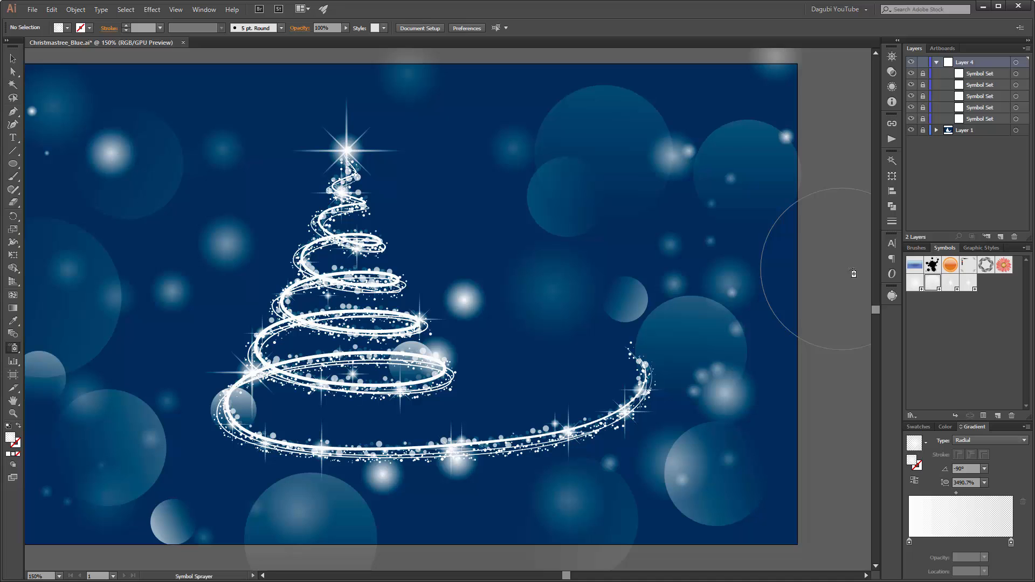
{"action": "mouse_move", "coordinate": [696, 81]}
{"action": "left_mouse_down"}
{"action": "mouse_move", "coordinate": [704, 92]}
{"action": "mouse_move", "coordinate": [628, 254]}
{"action": "mouse_move", "coordinate": [693, 324]}
{"action": "mouse_move", "coordinate": [638, 416]}
{"action": "left_mouse_up"}
{"action": "mouse_move", "coordinate": [634, 454]}
{"action": "left_mouse_down"}
{"action": "mouse_move", "coordinate": [732, 481]}
{"action": "mouse_move", "coordinate": [755, 507]}
{"action": "left_mouse_up"}
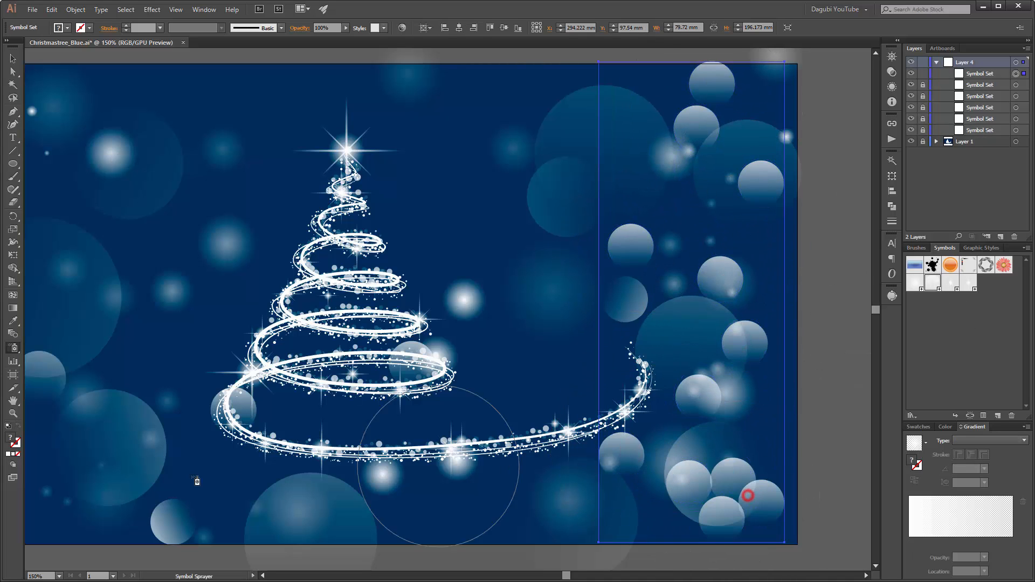
Spray more half-faded discs down the left side of the artwork and around the upper part of the tree
{"action": "key", "text": "space"}
{"action": "left_click_drag", "start_coordinate": [101, 352], "coordinate": [248, 411]}
{"action": "mouse_move", "coordinate": [264, 162]}
{"action": "left_mouse_down"}
{"action": "mouse_move", "coordinate": [212, 120]}
{"action": "mouse_move", "coordinate": [275, 234]}
{"action": "mouse_move", "coordinate": [194, 400]}
{"action": "mouse_move", "coordinate": [284, 419]}
{"action": "mouse_move", "coordinate": [342, 482]}
{"action": "left_mouse_up"}
{"action": "left_click_drag", "start_coordinate": [432, 316], "coordinate": [525, 224]}
{"action": "left_click_drag", "start_coordinate": [620, 231], "coordinate": [671, 363]}
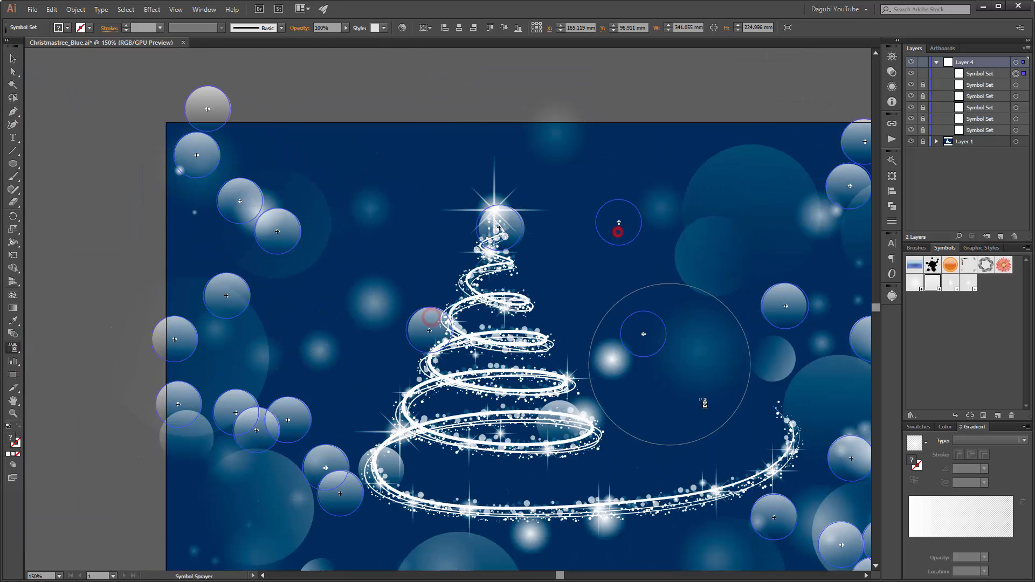
{"action": "left_click", "coordinate": [689, 407]}
Spray additional half-faded discs below the tree and in the gaps beside its trailing swirl
{"action": "key", "text": "space"}
{"action": "left_click_drag", "start_coordinate": [480, 469], "coordinate": [482, 300]}
{"action": "left_click_drag", "start_coordinate": [301, 330], "coordinate": [208, 393]}
{"action": "mouse_move", "coordinate": [550, 382]}
{"action": "left_mouse_down"}
{"action": "mouse_move", "coordinate": [778, 397]}
{"action": "mouse_move", "coordinate": [784, 380]}
{"action": "left_mouse_up"}
{"action": "left_click", "coordinate": [746, 287]}
{"action": "left_click_drag", "start_coordinate": [621, 301], "coordinate": [638, 371]}
{"action": "key", "text": "space"}
{"action": "left_click_drag", "start_coordinate": [683, 229], "coordinate": [570, 341]}
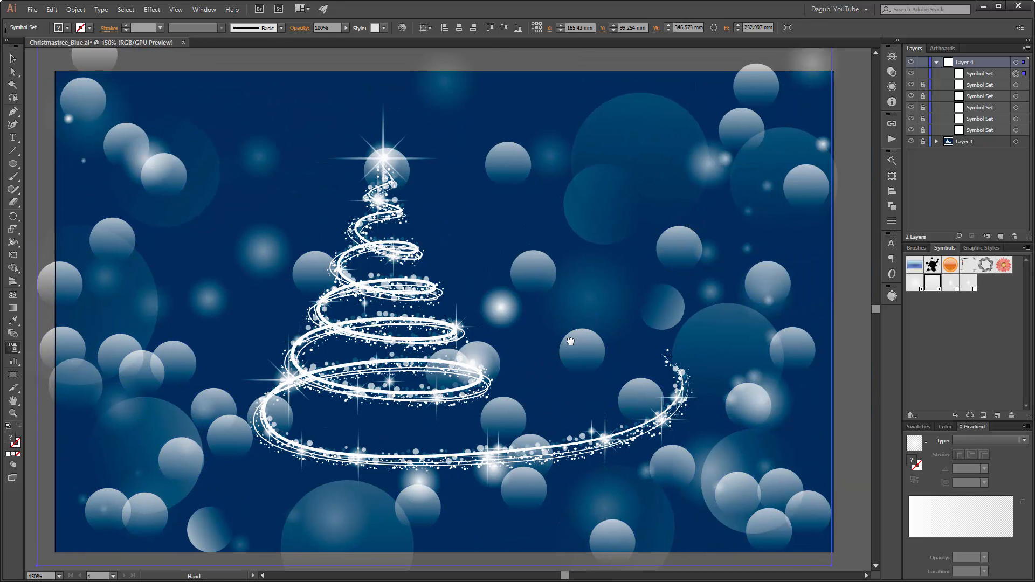
Shrink most of the newly sprayed discs to small, varied sizes with the Symbol Sizer
{"action": "left_click", "coordinate": [13, 351]}
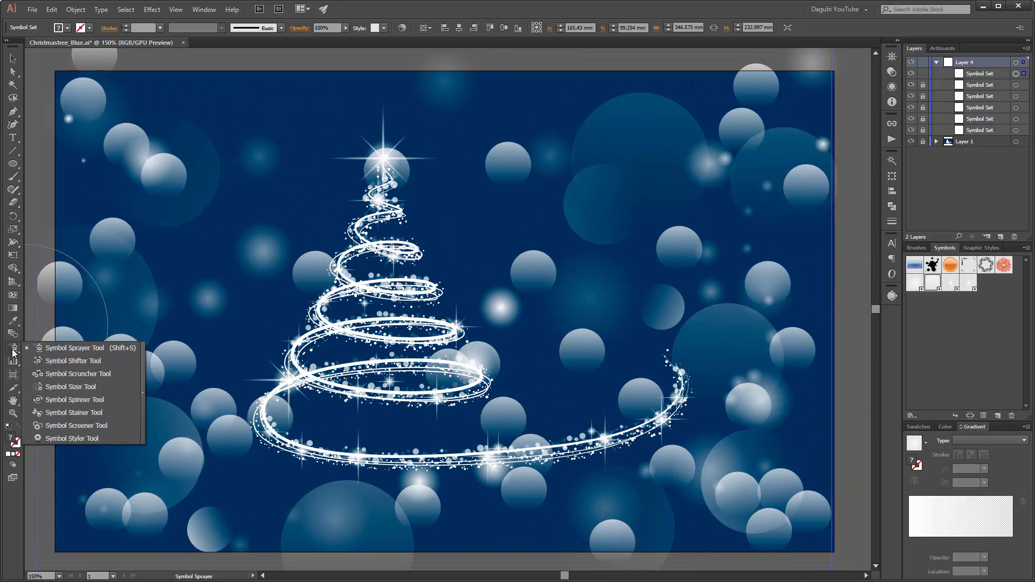
{"action": "left_click", "coordinate": [76, 387]}
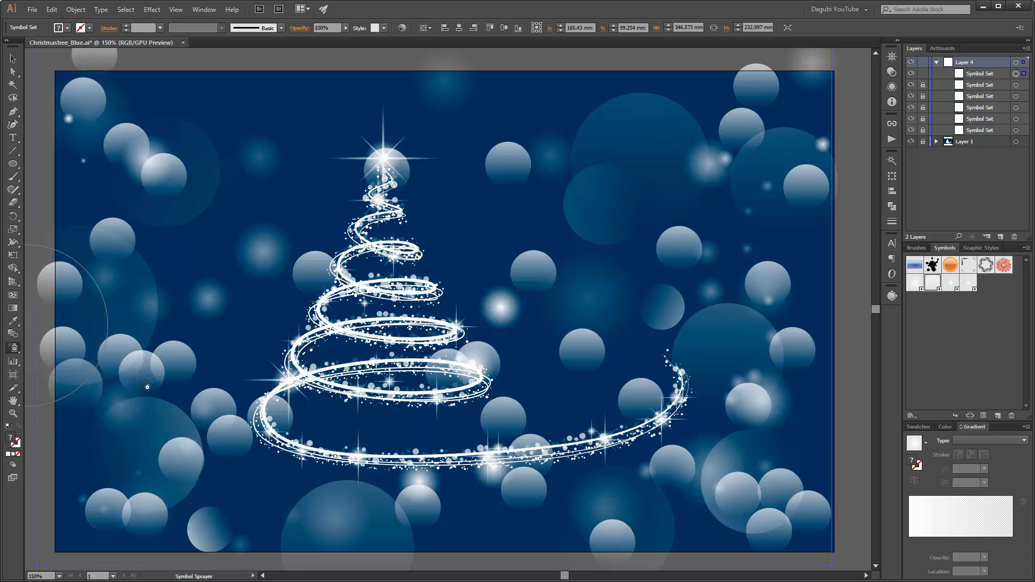
{"action": "mouse_move", "coordinate": [785, 173]}
{"action": "left_mouse_down"}
{"action": "mouse_move", "coordinate": [763, 196]}
{"action": "mouse_move", "coordinate": [774, 269]}
{"action": "mouse_move", "coordinate": [743, 499]}
{"action": "mouse_move", "coordinate": [647, 453]}
{"action": "mouse_move", "coordinate": [534, 232]}
{"action": "mouse_move", "coordinate": [520, 182]}
{"action": "mouse_move", "coordinate": [585, 285]}
{"action": "mouse_move", "coordinate": [587, 372]}
{"action": "mouse_move", "coordinate": [533, 432]}
{"action": "mouse_move", "coordinate": [477, 354]}
{"action": "mouse_move", "coordinate": [487, 370]}
{"action": "mouse_move", "coordinate": [448, 513]}
{"action": "mouse_move", "coordinate": [356, 502]}
{"action": "mouse_move", "coordinate": [200, 402]}
{"action": "mouse_move", "coordinate": [108, 313]}
{"action": "mouse_move", "coordinate": [102, 133]}
{"action": "mouse_move", "coordinate": [129, 119]}
{"action": "mouse_move", "coordinate": [139, 157]}
{"action": "mouse_move", "coordinate": [115, 277]}
{"action": "mouse_move", "coordinate": [197, 440]}
{"action": "mouse_move", "coordinate": [146, 491]}
{"action": "left_mouse_up"}
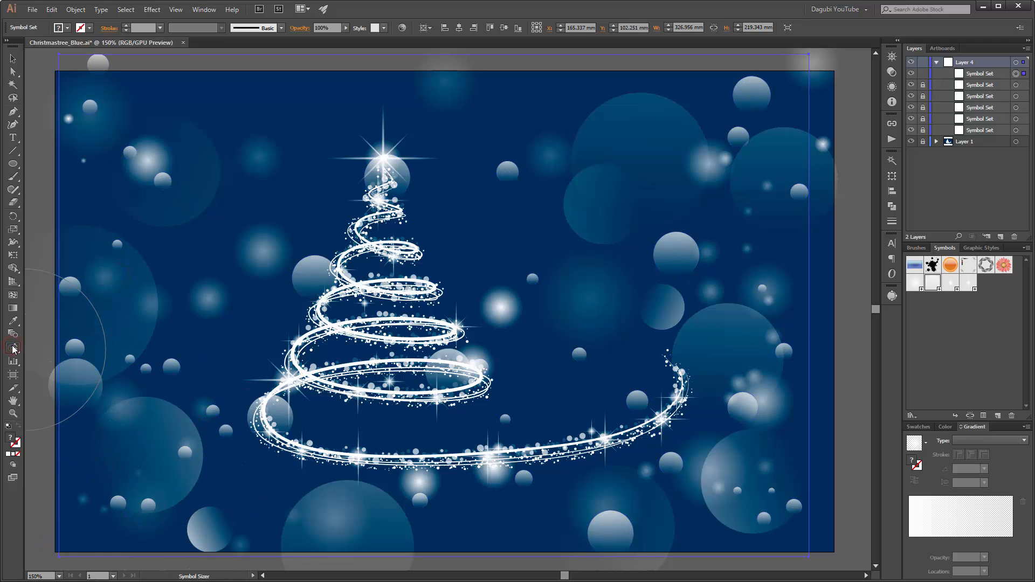
Rotate the small discs on the left side of the artwork to varied angles with the Symbol Spinner
{"action": "left_click_drag", "start_coordinate": [14, 349], "coordinate": [63, 400]}
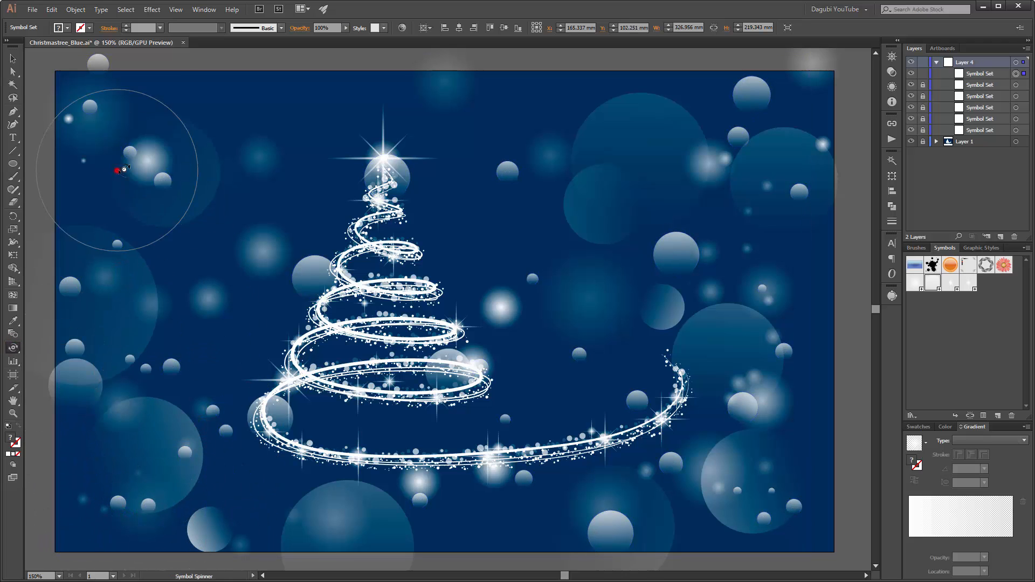
{"action": "left_click_drag", "start_coordinate": [117, 171], "coordinate": [156, 185]}
{"action": "left_click_drag", "start_coordinate": [106, 111], "coordinate": [90, 154]}
{"action": "mouse_move", "coordinate": [88, 337]}
{"action": "left_mouse_down"}
{"action": "mouse_move", "coordinate": [101, 362]}
{"action": "mouse_move", "coordinate": [130, 378]}
{"action": "left_mouse_up"}
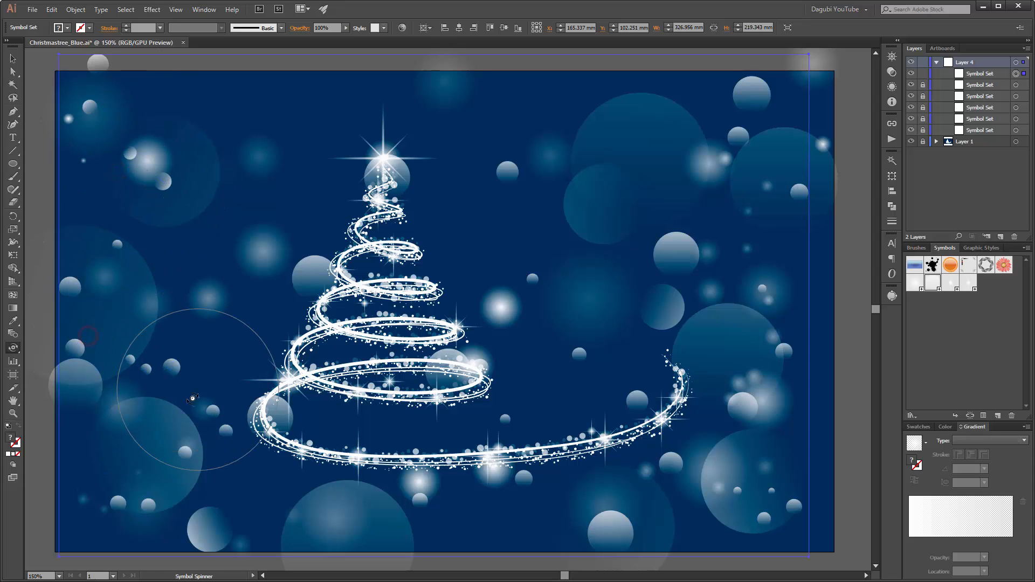
{"action": "mouse_move", "coordinate": [195, 398]}
{"action": "left_mouse_down"}
{"action": "mouse_move", "coordinate": [150, 478]}
{"action": "mouse_move", "coordinate": [169, 517]}
{"action": "left_mouse_up"}
{"action": "left_click_drag", "start_coordinate": [106, 494], "coordinate": [189, 509]}
{"action": "left_click_drag", "start_coordinate": [212, 539], "coordinate": [215, 547]}
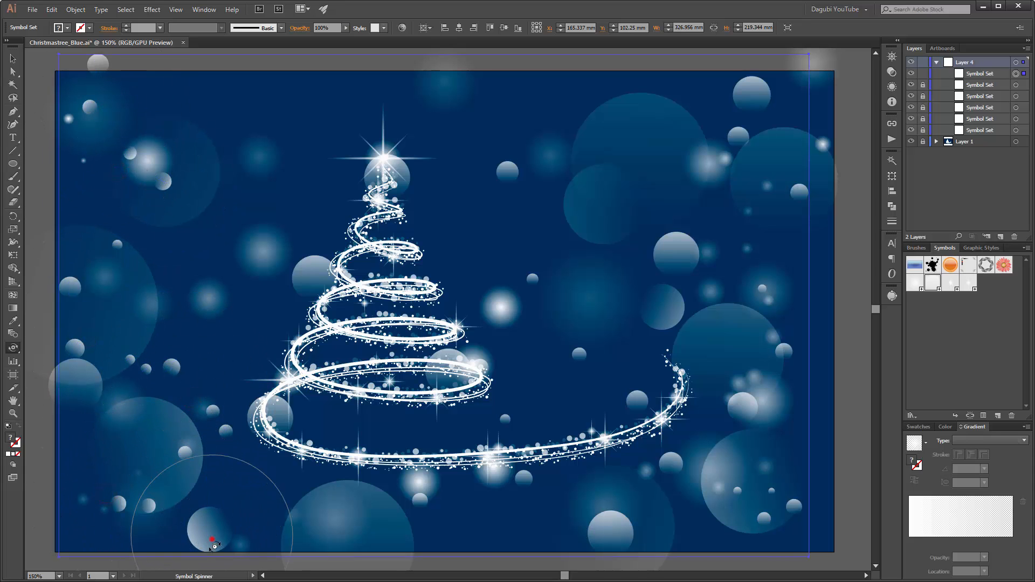
Rotate the new discs to the right of the tree and behind its top star with the Symbol Spinner
{"action": "mouse_move", "coordinate": [652, 468]}
{"action": "left_mouse_down"}
{"action": "mouse_move", "coordinate": [679, 431]}
{"action": "mouse_move", "coordinate": [765, 504]}
{"action": "mouse_move", "coordinate": [693, 254]}
{"action": "mouse_move", "coordinate": [739, 104]}
{"action": "mouse_move", "coordinate": [694, 128]}
{"action": "mouse_move", "coordinate": [688, 241]}
{"action": "mouse_move", "coordinate": [674, 236]}
{"action": "left_mouse_up"}
{"action": "mouse_move", "coordinate": [458, 146]}
{"action": "left_mouse_down"}
{"action": "mouse_move", "coordinate": [551, 200]}
{"action": "mouse_move", "coordinate": [528, 257]}
{"action": "mouse_move", "coordinate": [500, 249]}
{"action": "left_mouse_up"}
{"action": "left_click_drag", "start_coordinate": [390, 166], "coordinate": [421, 172]}
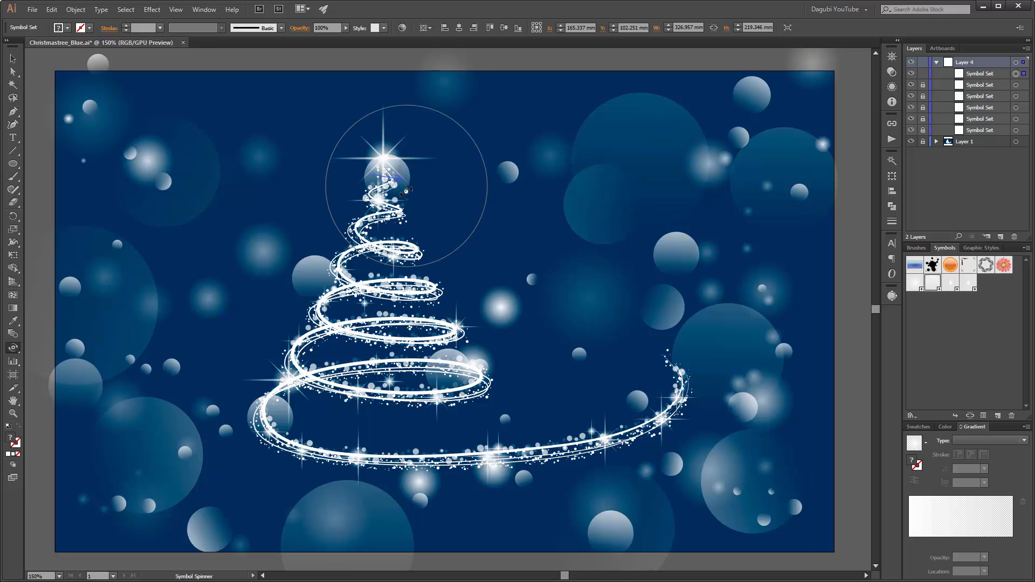
Fade the new discs at the treetop, to the right of the tree and below it with the Symbol Screener
{"action": "left_click", "coordinate": [19, 350]}
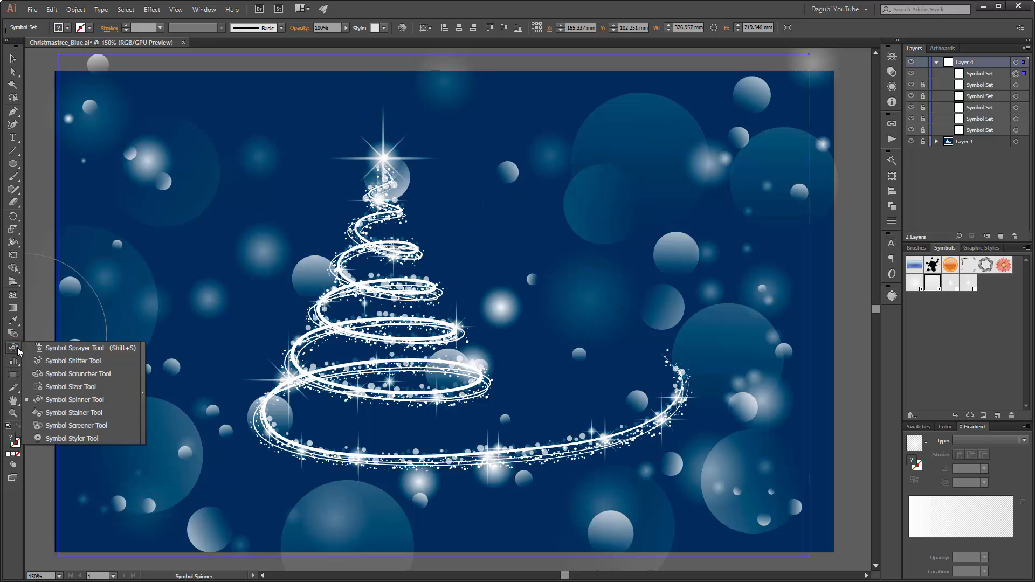
{"action": "left_click", "coordinate": [74, 428]}
{"action": "left_click_drag", "start_coordinate": [379, 145], "coordinate": [396, 190]}
{"action": "left_click_drag", "start_coordinate": [496, 174], "coordinate": [497, 173]}
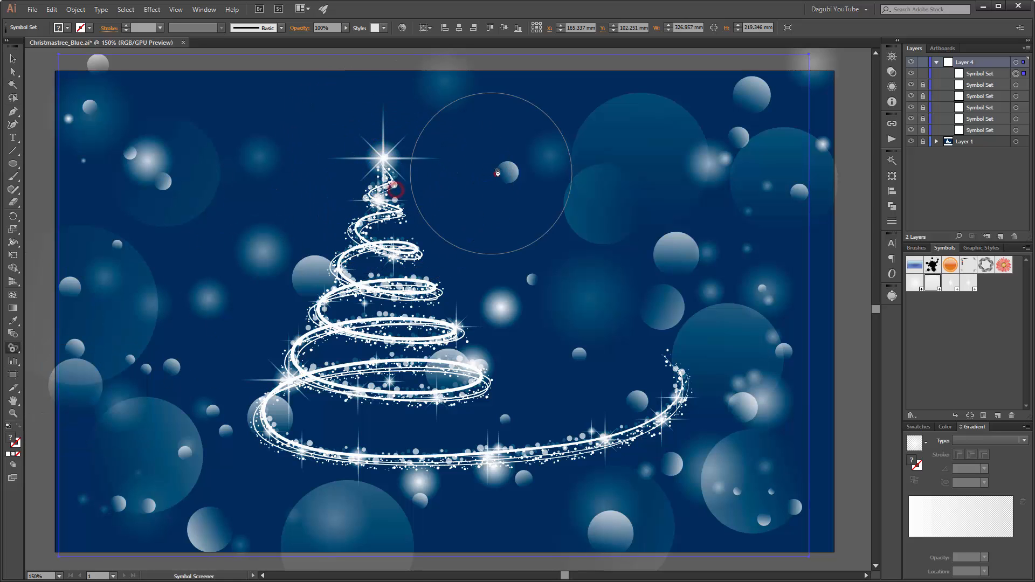
{"action": "left_click_drag", "start_coordinate": [525, 222], "coordinate": [520, 328]}
{"action": "left_click", "coordinate": [589, 296]}
{"action": "mouse_move", "coordinate": [777, 114]}
{"action": "left_mouse_down"}
{"action": "mouse_move", "coordinate": [763, 252]}
{"action": "mouse_move", "coordinate": [773, 559]}
{"action": "mouse_move", "coordinate": [784, 526]}
{"action": "mouse_move", "coordinate": [749, 444]}
{"action": "left_mouse_up"}
{"action": "left_click", "coordinate": [576, 539]}
{"action": "left_click_drag", "start_coordinate": [658, 428], "coordinate": [446, 502]}
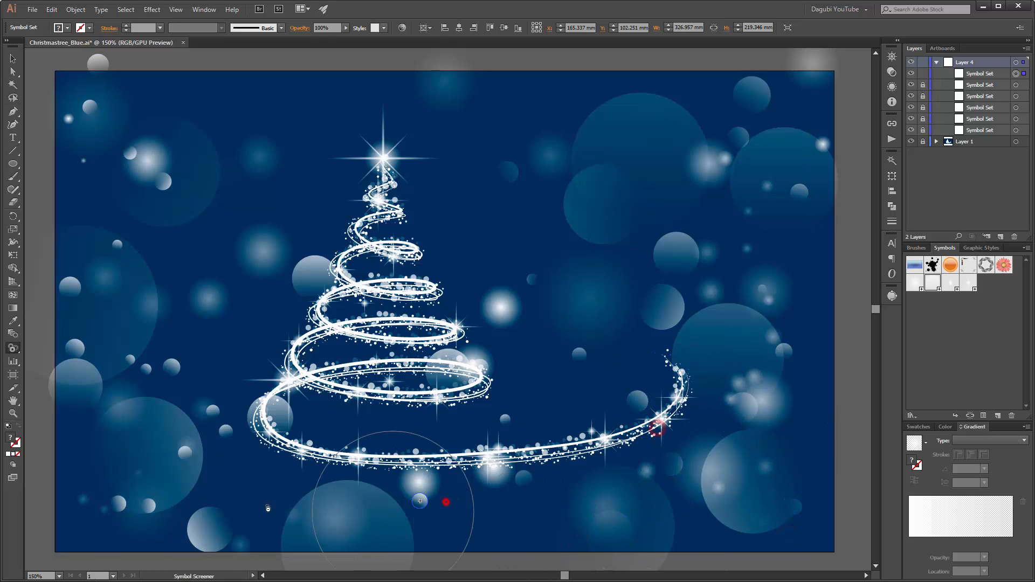
Fade the small discs on the left side of the artwork with the Symbol Screener, and save the file
{"action": "mouse_move", "coordinate": [220, 525]}
{"action": "left_mouse_down"}
{"action": "mouse_move", "coordinate": [95, 474]}
{"action": "mouse_move", "coordinate": [104, 472]}
{"action": "left_mouse_up"}
{"action": "left_click_drag", "start_coordinate": [201, 379], "coordinate": [165, 395]}
{"action": "mouse_move", "coordinate": [143, 177]}
{"action": "left_mouse_down"}
{"action": "mouse_move", "coordinate": [113, 97]}
{"action": "mouse_move", "coordinate": [76, 103]}
{"action": "left_mouse_up"}
{"action": "left_click", "coordinate": [141, 160]}
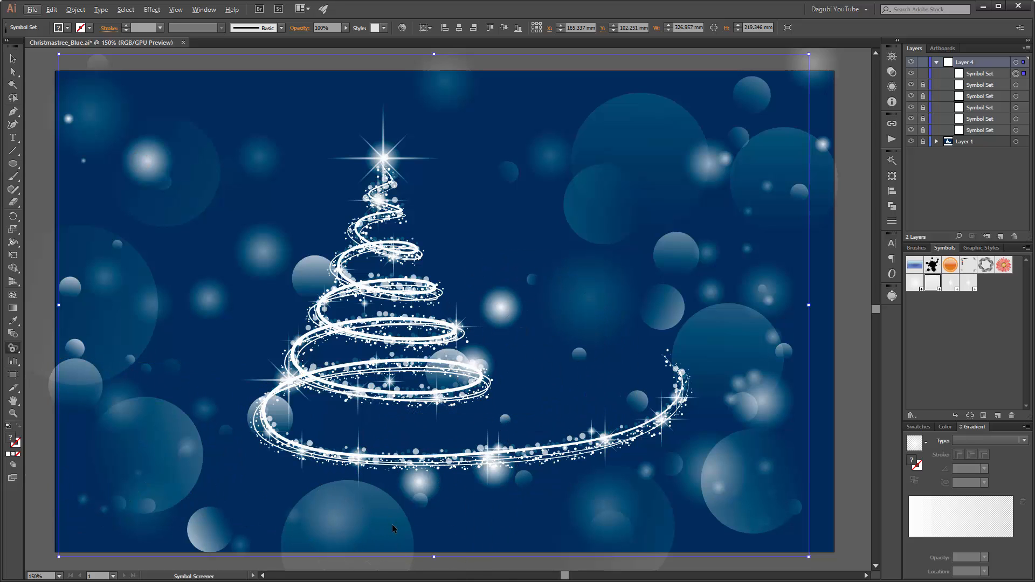
{"action": "key", "text": "ctrl+shift+a"}
{"action": "key", "text": "ctrl+0"}
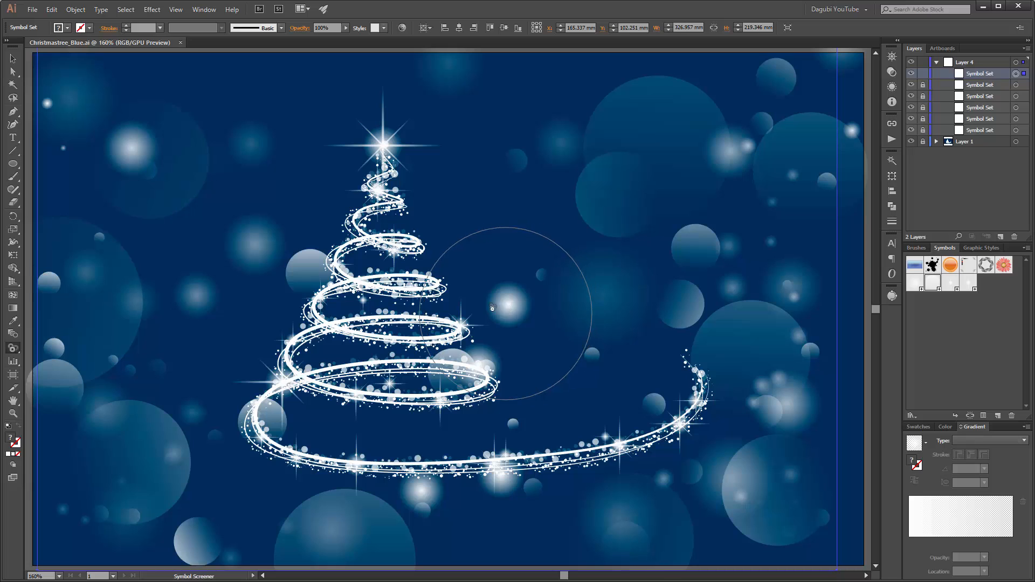
Unlock the symbol sets in Layer 4, toggle the third set's visibility to identify it, and select that set
{"action": "left_click", "coordinate": [911, 96]}
{"action": "left_click", "coordinate": [911, 97]}
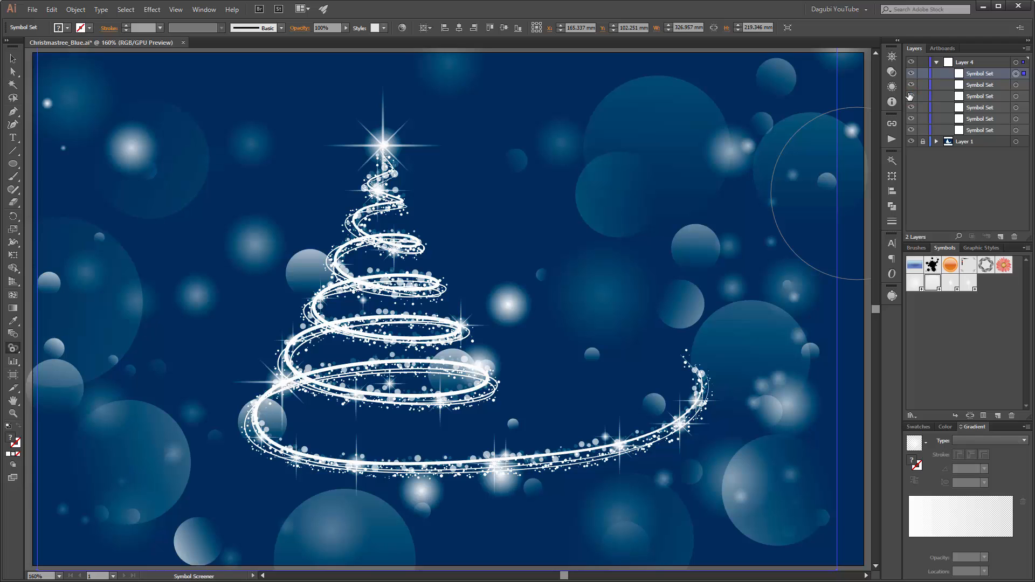
{"action": "left_click", "coordinate": [977, 97]}
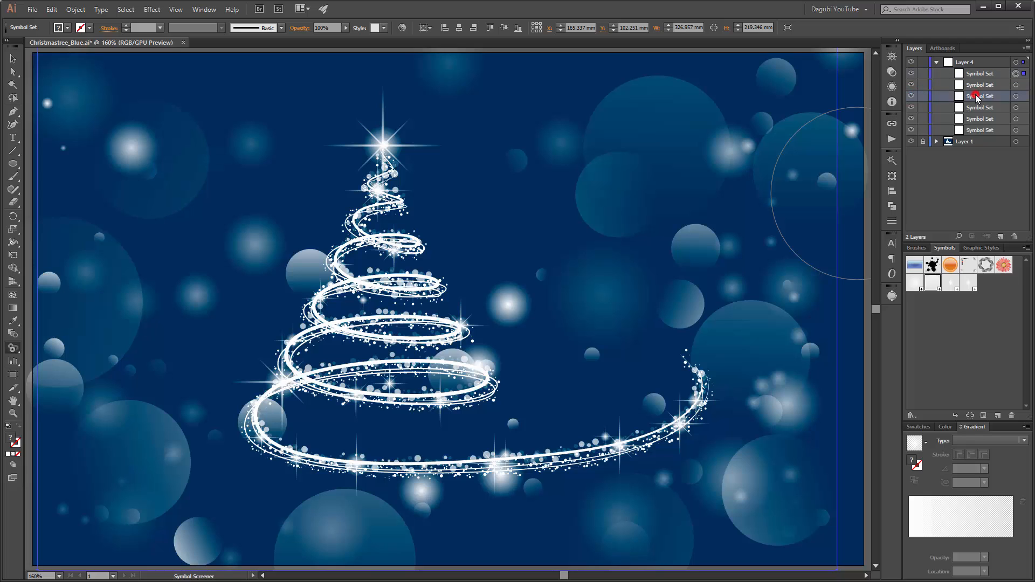
{"action": "left_click", "coordinate": [1016, 97]}
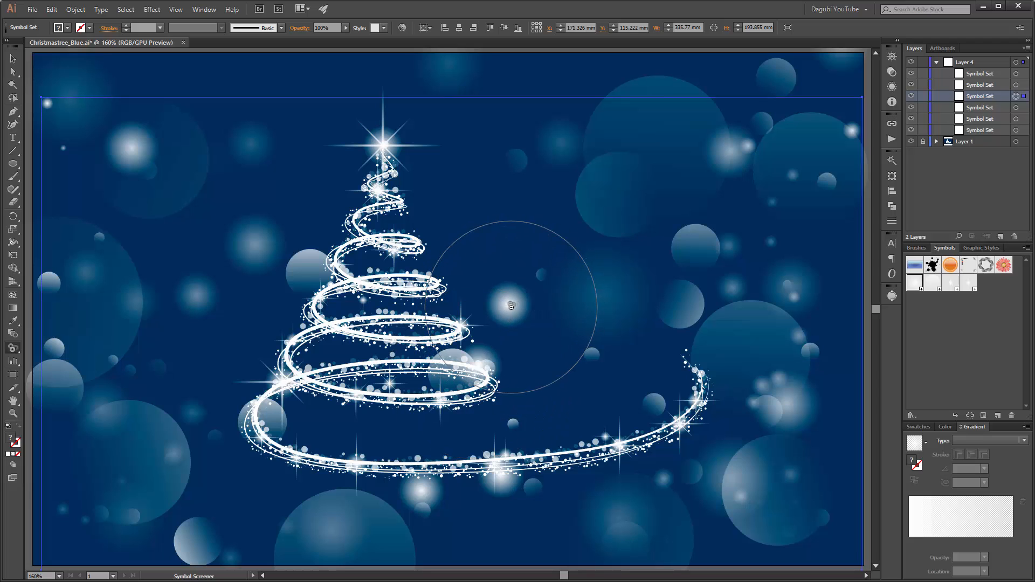
Fade the bright bokeh glows to the right of the tree's lower rings in the third symbol set with the Symbol Screener
{"action": "left_click", "coordinate": [1016, 97]}
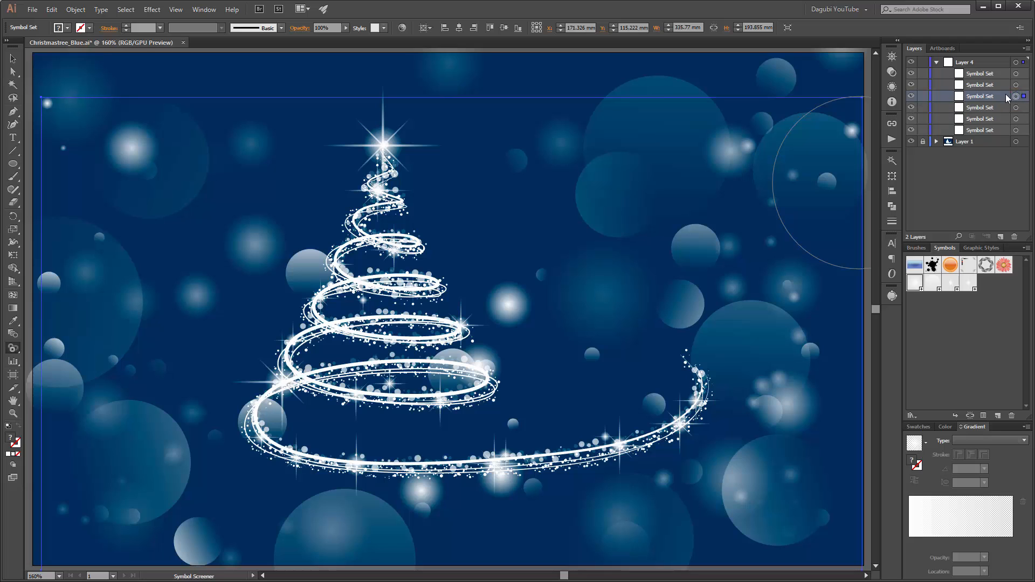
{"action": "left_click", "coordinate": [13, 349]}
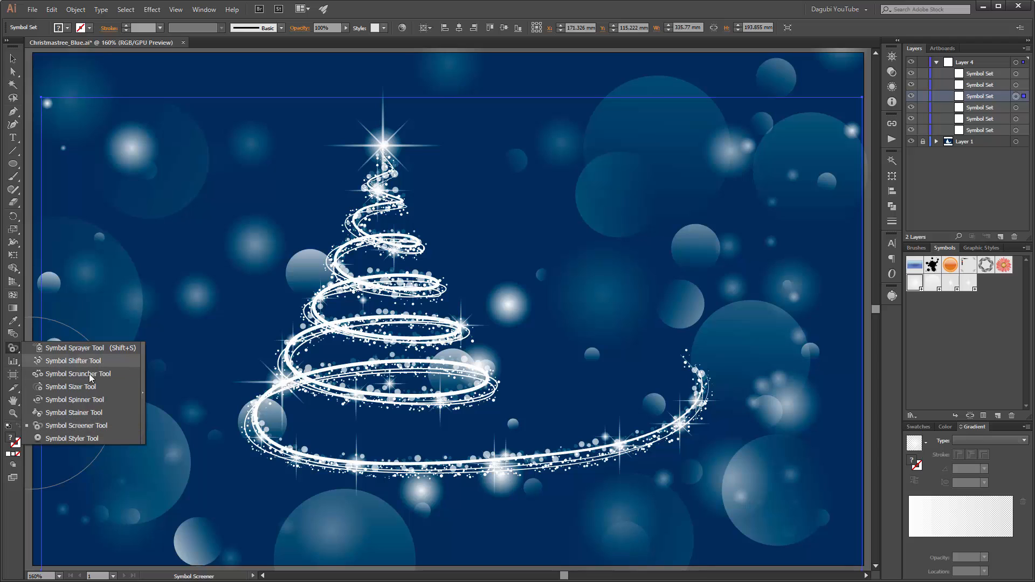
{"action": "left_click", "coordinate": [58, 428]}
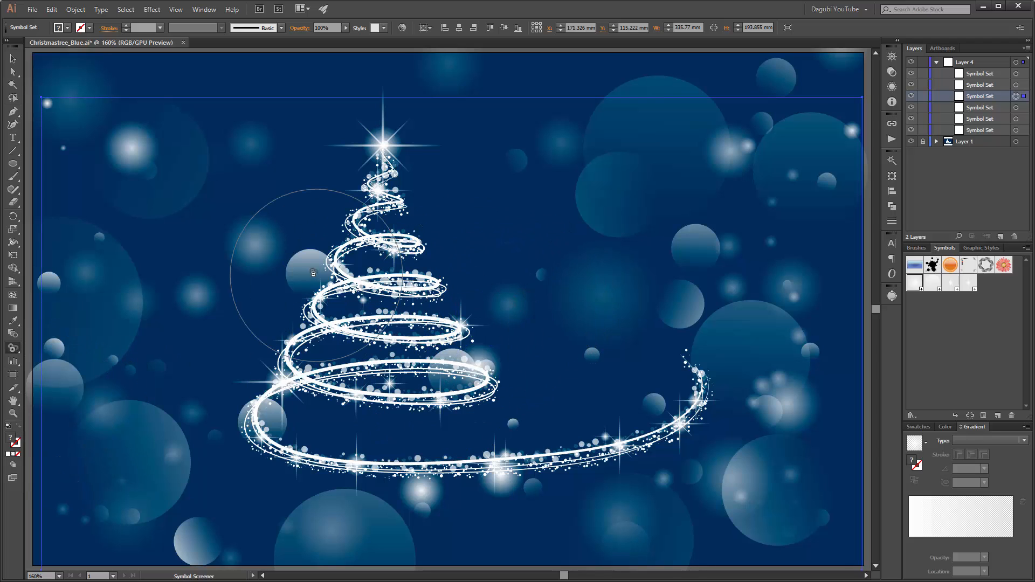
{"action": "left_click", "coordinate": [120, 171]}
{"action": "left_click", "coordinate": [134, 166]}
{"action": "left_click", "coordinate": [476, 365]}
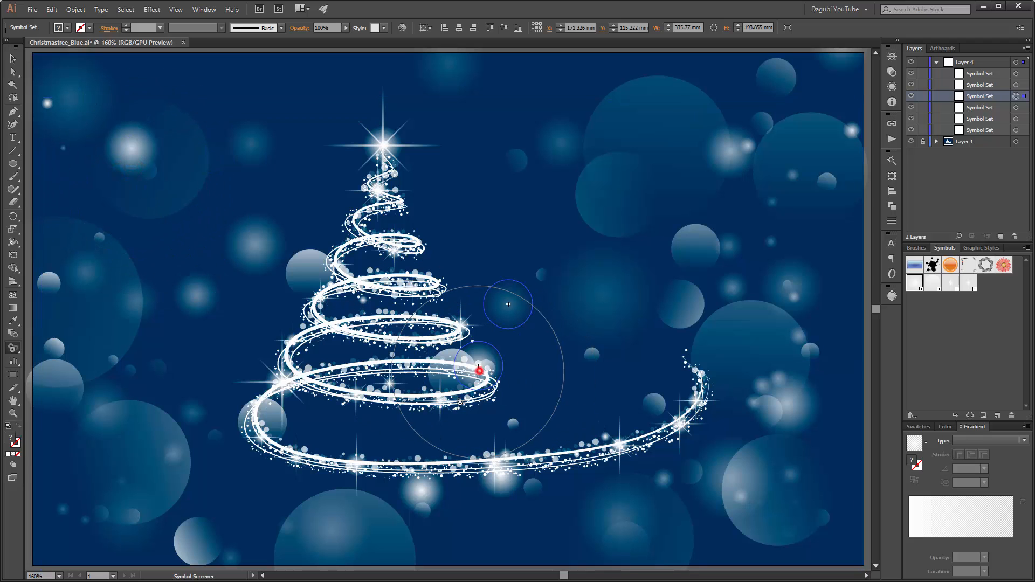
{"action": "left_click", "coordinate": [252, 252]}
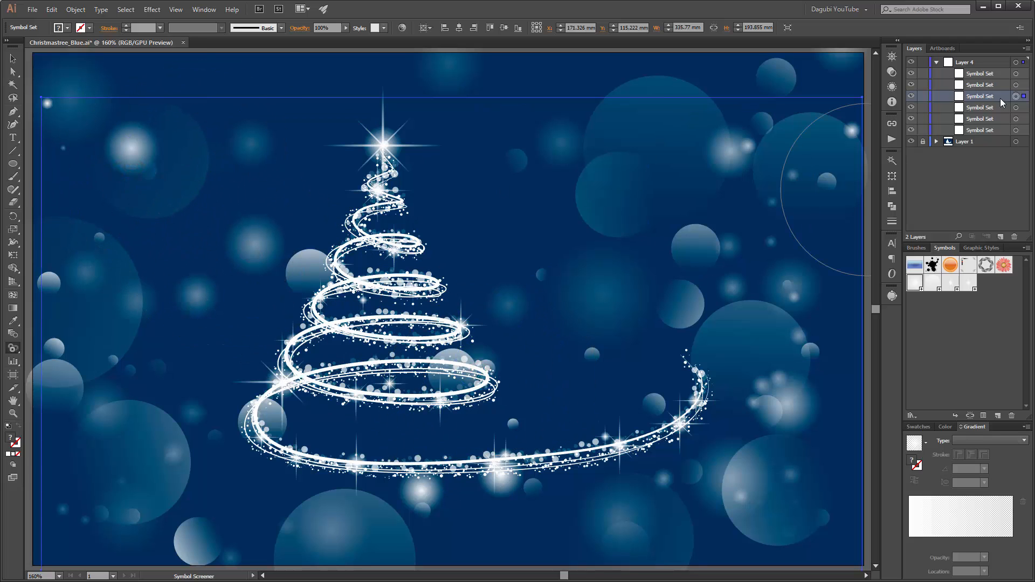
Select the fourth symbol set in Layer 4 and fade its bright glow in the artwork's upper-left area with the Symbol Screener
{"action": "left_click", "coordinate": [1015, 107]}
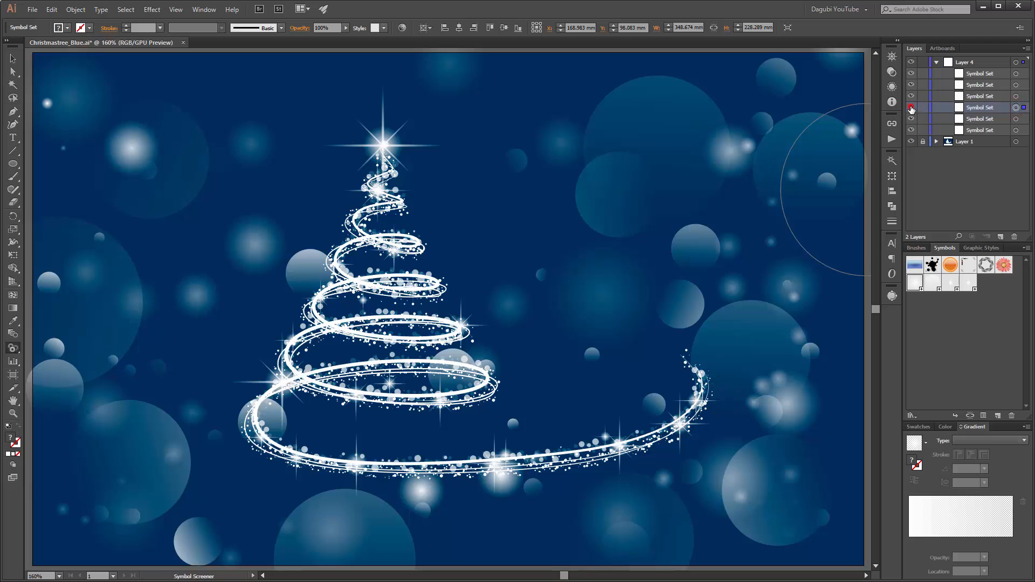
{"action": "left_click", "coordinate": [911, 108]}
{"action": "left_click", "coordinate": [911, 108]}
{"action": "left_click", "coordinate": [1016, 108]}
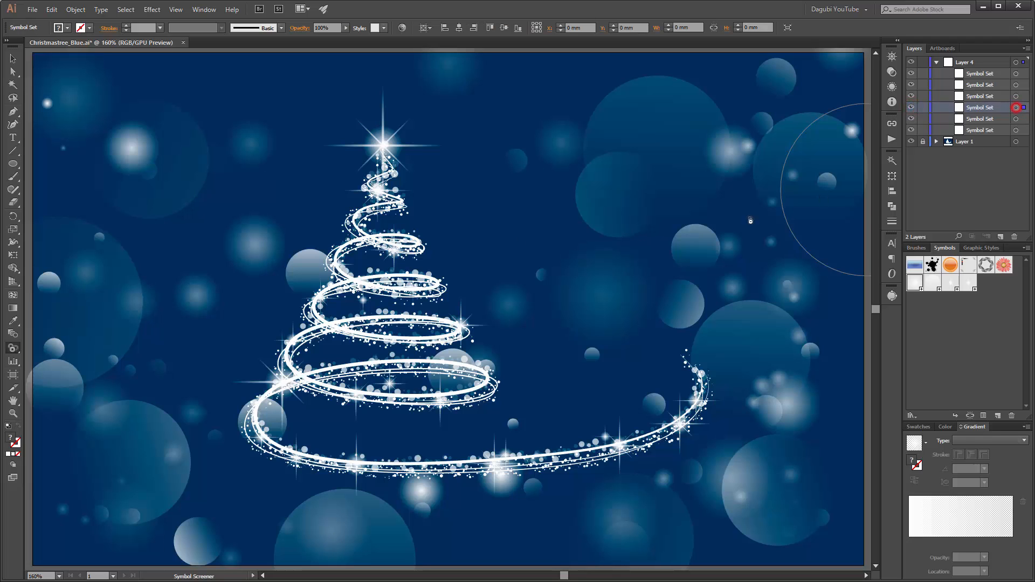
{"action": "left_click", "coordinate": [131, 146]}
{"action": "left_click", "coordinate": [409, 471]}
{"action": "left_click", "coordinate": [424, 494]}
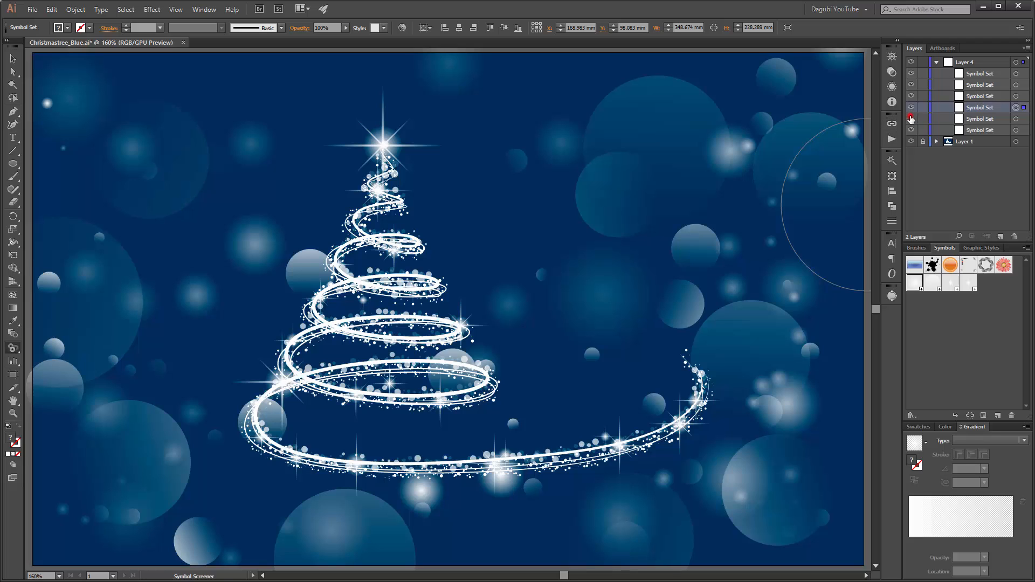
Toggle the symbol sets' visibility to locate the glows below the tree, and fade those glows in the third set with the Symbol Screener
{"action": "left_click", "coordinate": [911, 118]}
{"action": "left_click", "coordinate": [912, 119]}
{"action": "left_click", "coordinate": [910, 107]}
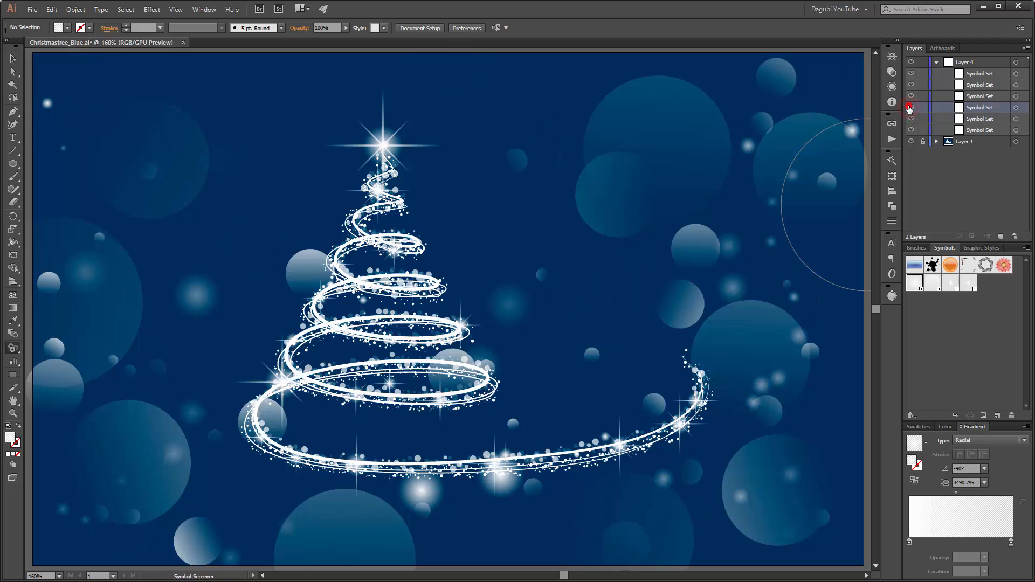
{"action": "left_click", "coordinate": [911, 108]}
{"action": "left_click", "coordinate": [911, 96]}
{"action": "left_click", "coordinate": [911, 96]}
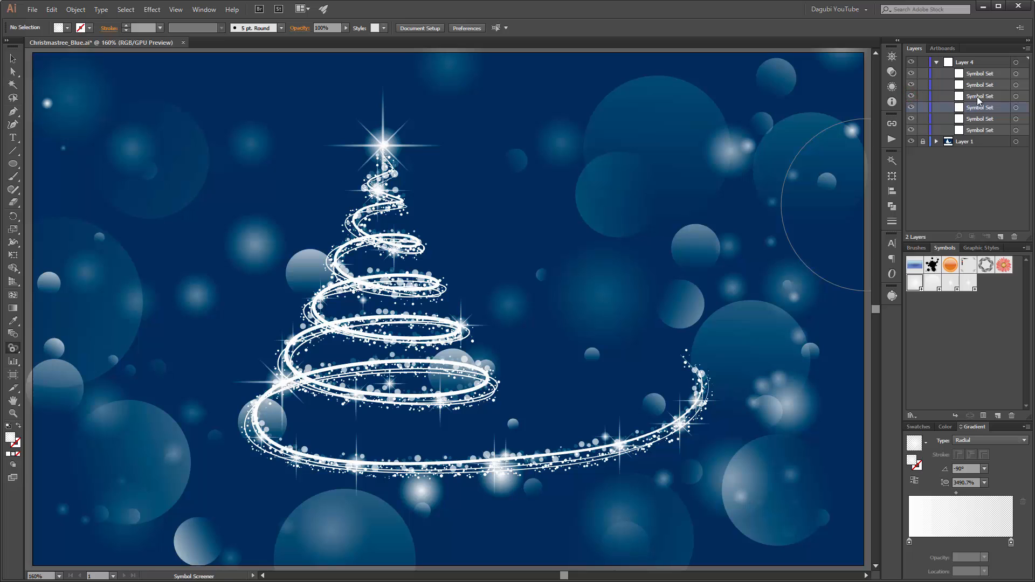
{"action": "left_click", "coordinate": [1016, 96]}
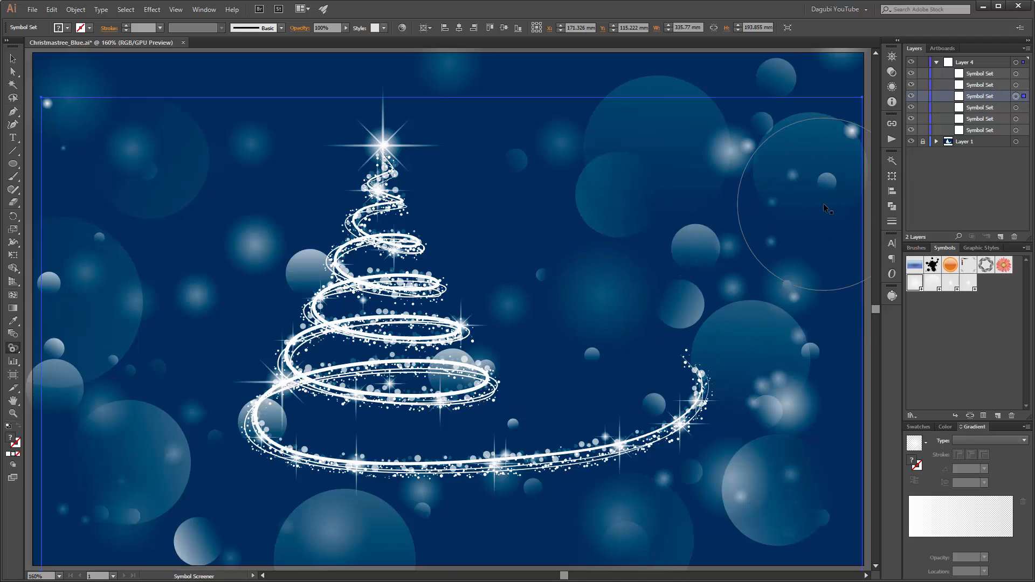
Lock all symbol sets in Layer 4 and spray a single Bokeh 1 symbol to the right of the tree
{"action": "key", "text": "ctrl+2"}
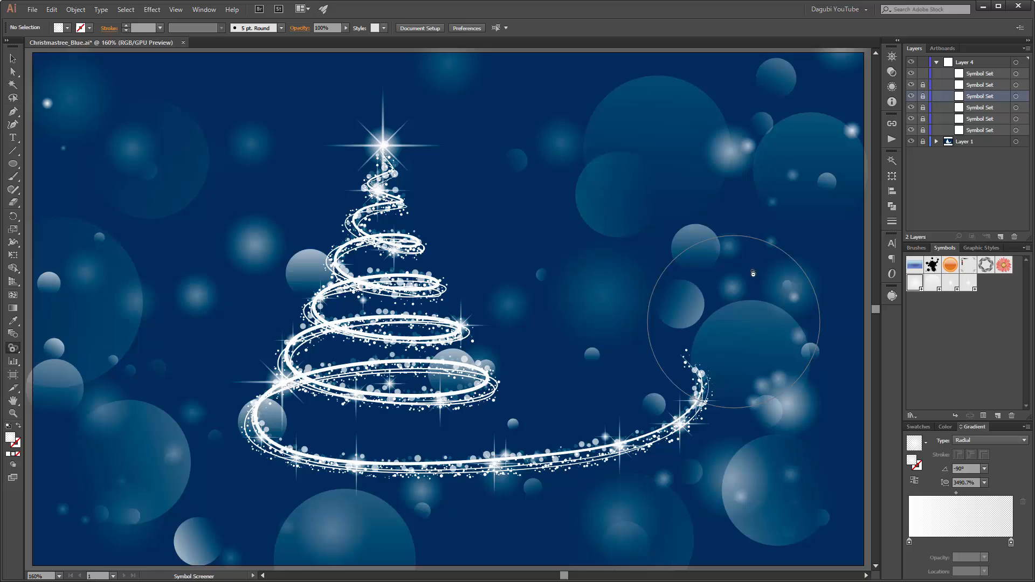
{"action": "left_click", "coordinate": [923, 73]}
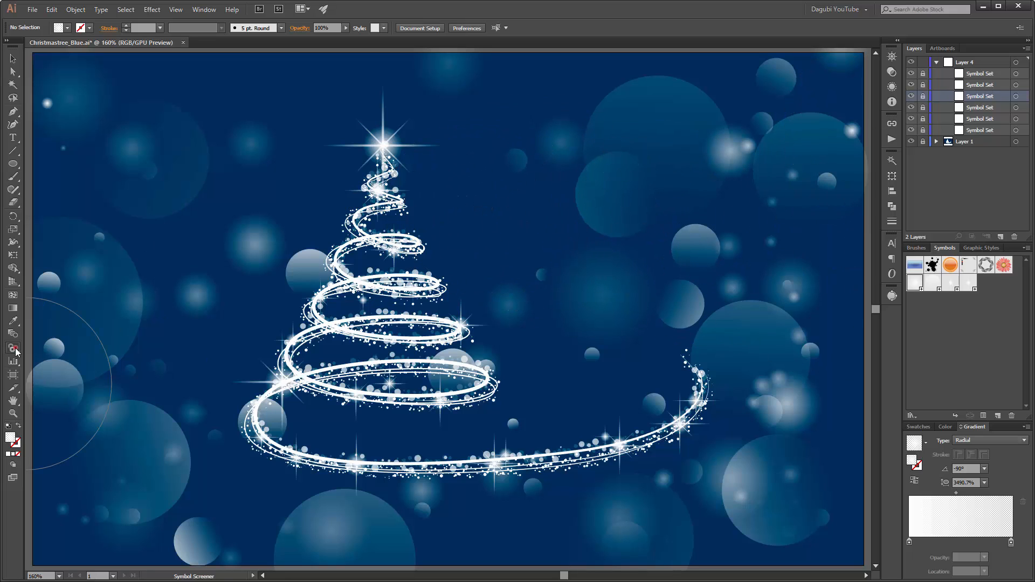
{"action": "left_click_drag", "start_coordinate": [16, 352], "coordinate": [53, 350]}
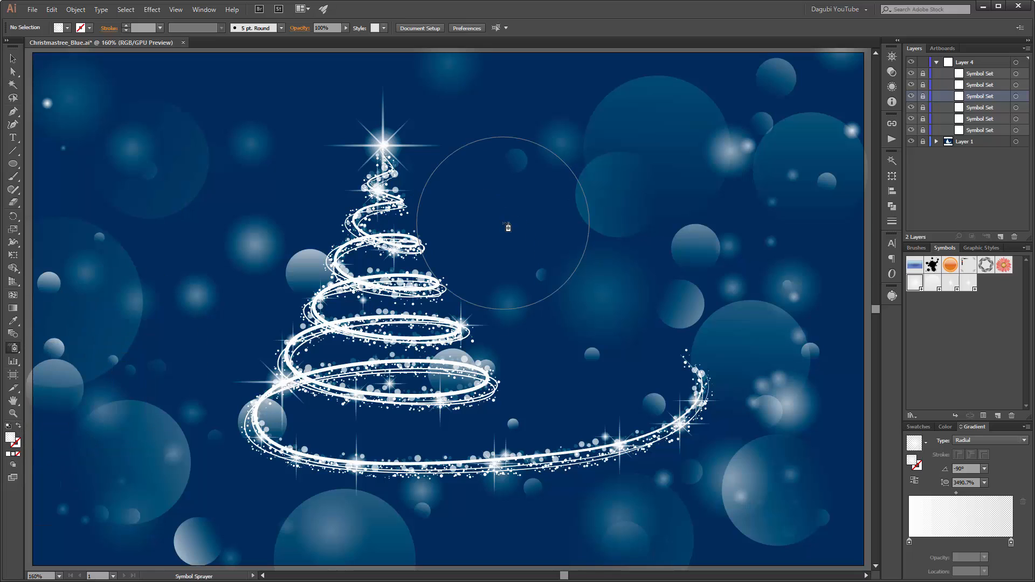
{"action": "left_click", "coordinate": [502, 221]}
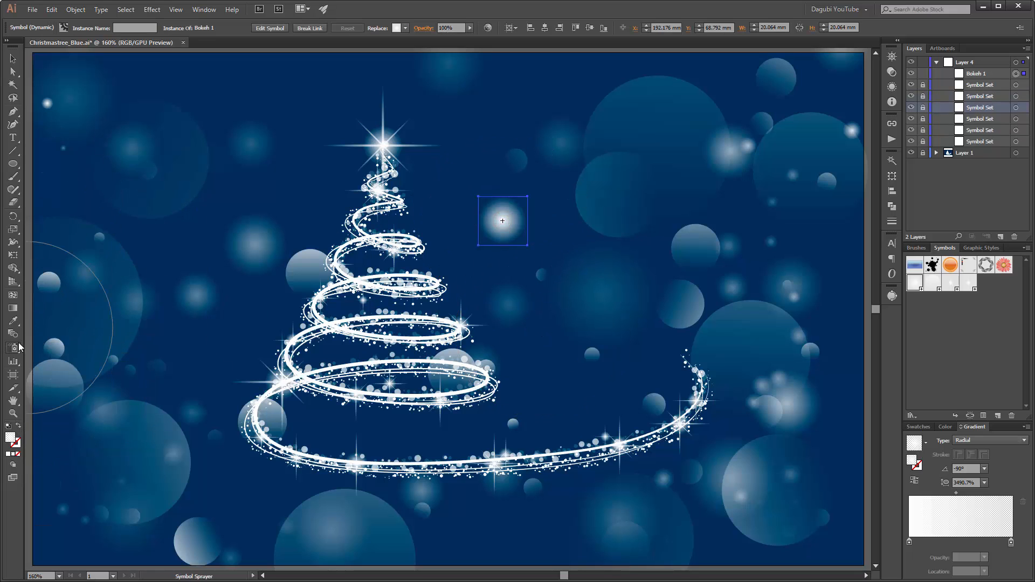
Shift the new Bokeh 1 symbol onto the treetop star and enlarge it to about 67 mm with the Symbol Sizer
{"action": "left_click_drag", "start_coordinate": [16, 352], "coordinate": [78, 361]}
{"action": "mouse_move", "coordinate": [515, 218]}
{"action": "left_mouse_down"}
{"action": "mouse_move", "coordinate": [453, 140]}
{"action": "mouse_move", "coordinate": [451, 173]}
{"action": "mouse_move", "coordinate": [476, 132]}
{"action": "mouse_move", "coordinate": [447, 175]}
{"action": "mouse_move", "coordinate": [386, 139]}
{"action": "mouse_move", "coordinate": [390, 147]}
{"action": "left_mouse_up"}
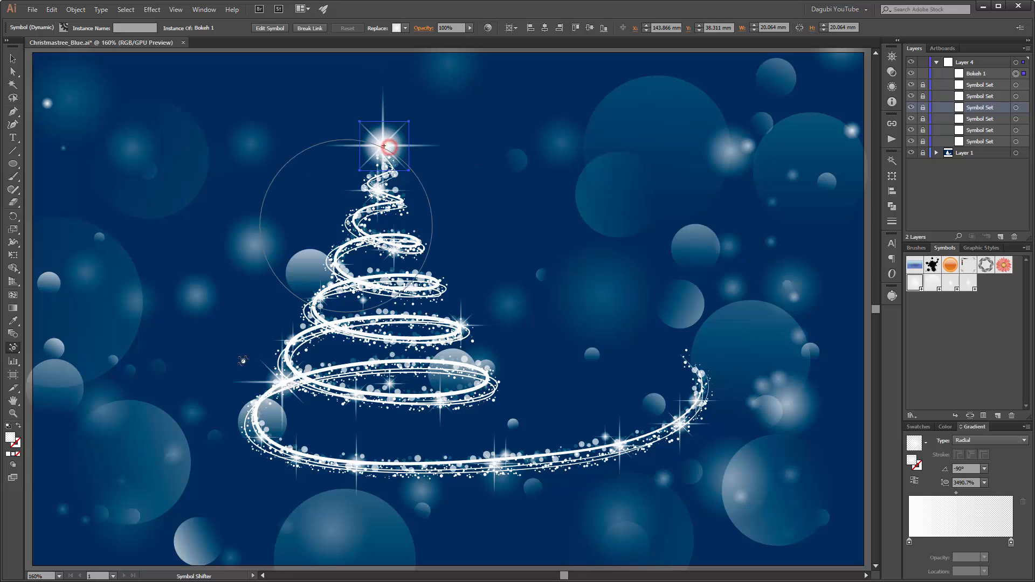
{"action": "left_click_drag", "start_coordinate": [10, 350], "coordinate": [90, 386]}
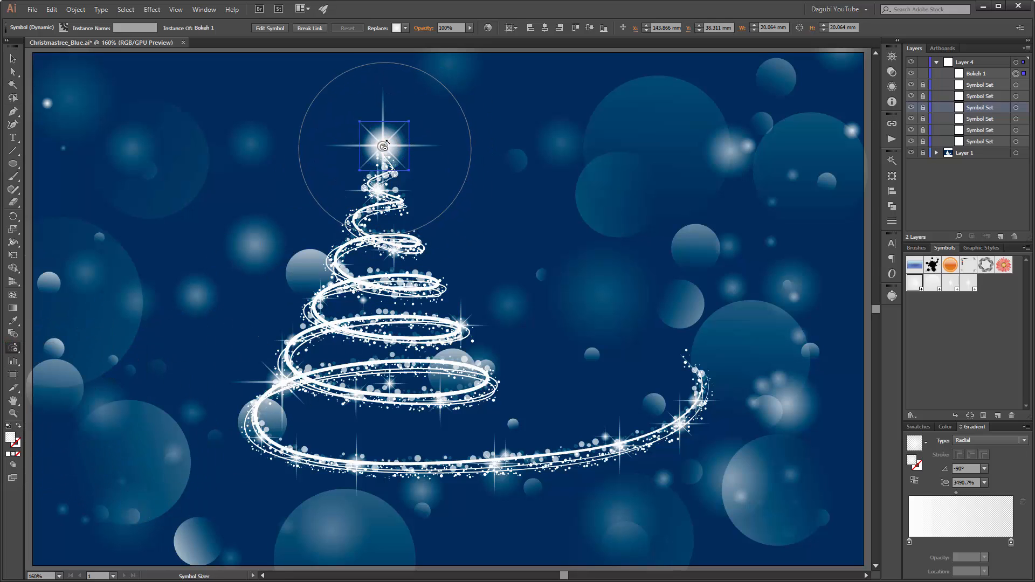
{"action": "left_click_drag", "start_coordinate": [386, 146], "coordinate": [389, 150]}
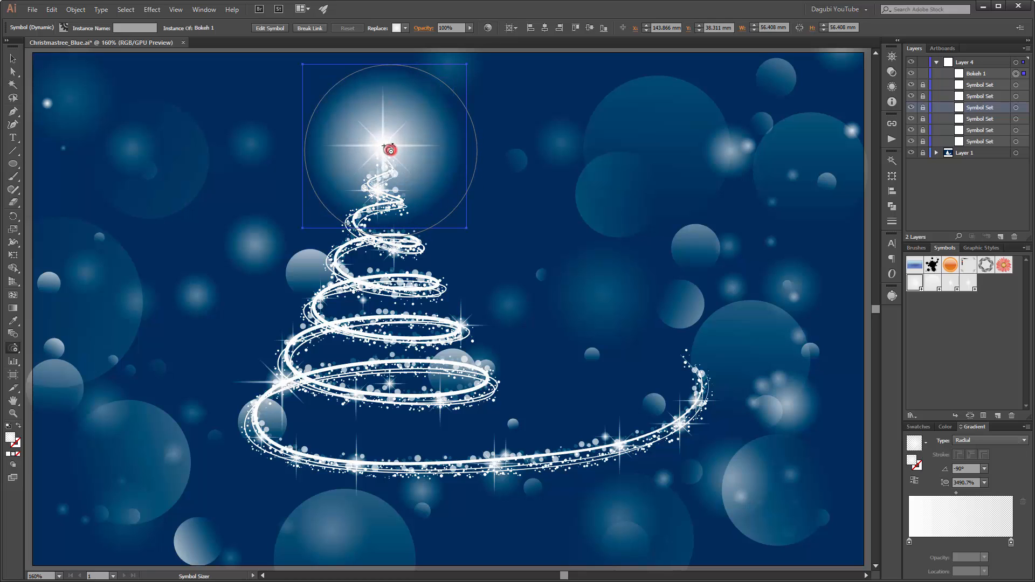
Fade the large treetop glow to about 71% opacity with the Symbol Screener
{"action": "left_click", "coordinate": [13, 350]}
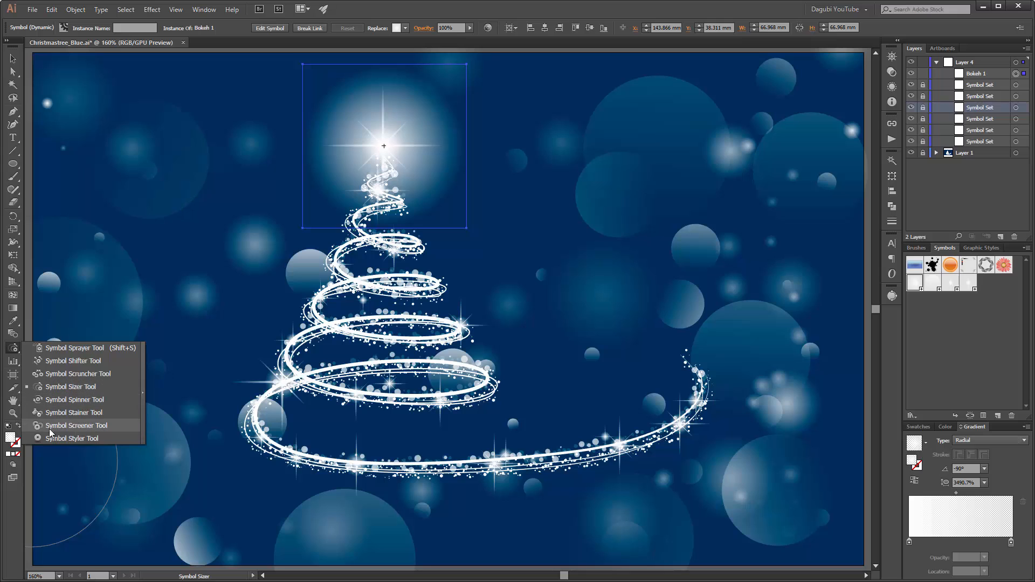
{"action": "left_click", "coordinate": [80, 426]}
{"action": "left_click_drag", "start_coordinate": [384, 146], "coordinate": [385, 147]}
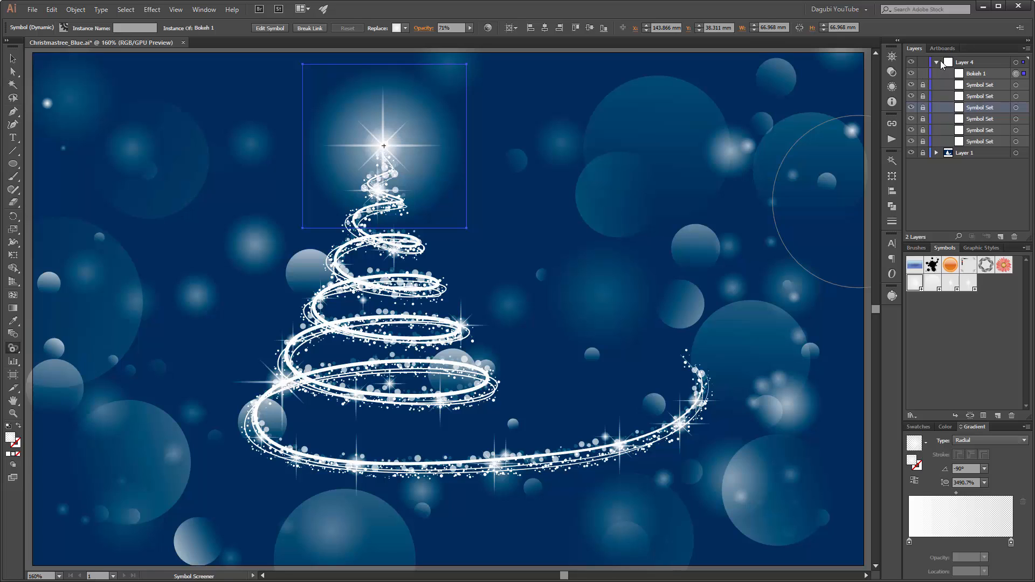
Unlock Layer 1 and the background rectangle inside it, and select that rectangle
{"action": "left_click", "coordinate": [936, 63]}
{"action": "left_click", "coordinate": [925, 74]}
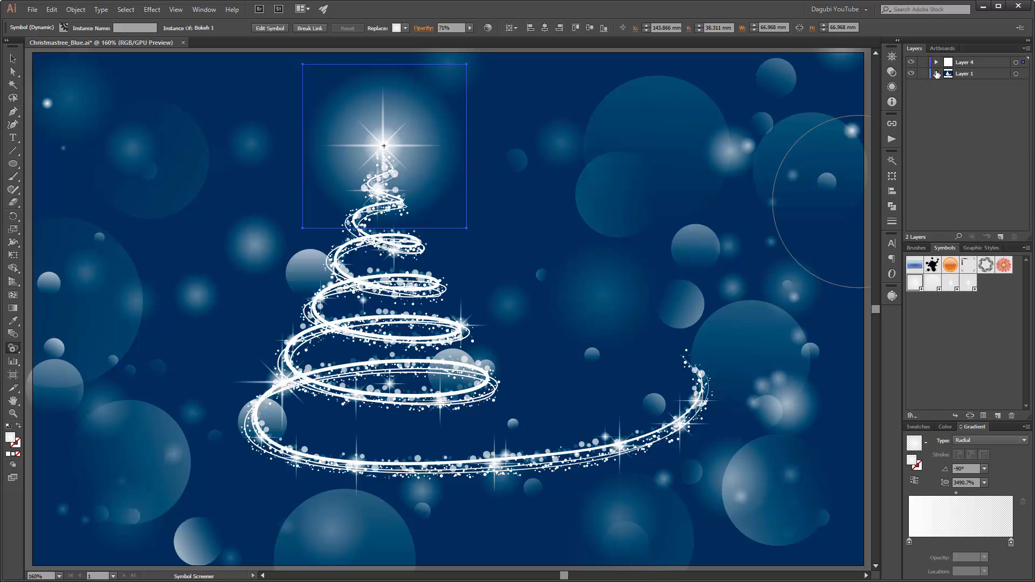
{"action": "left_click", "coordinate": [936, 74]}
{"action": "left_click", "coordinate": [985, 142]}
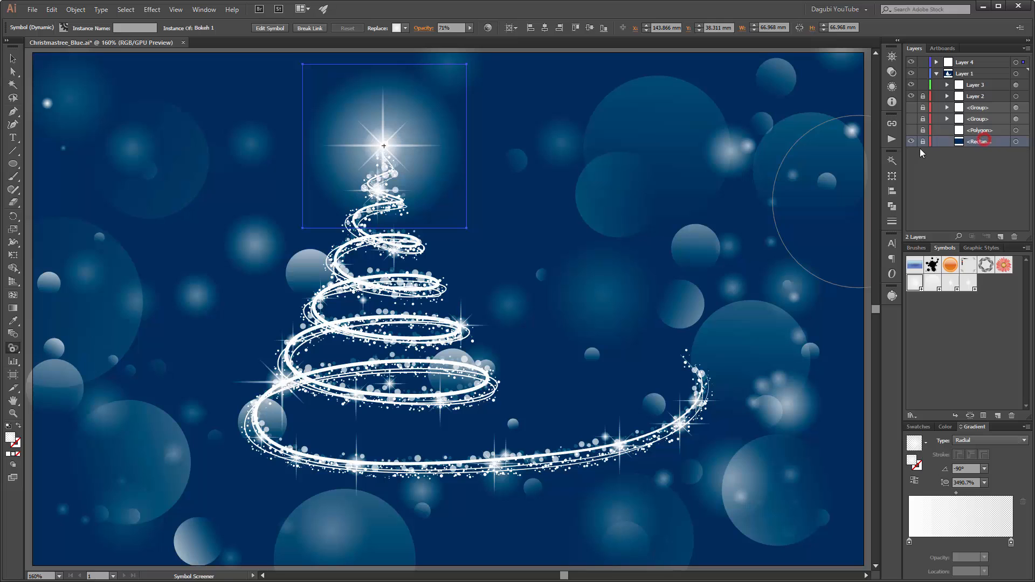
{"action": "left_click", "coordinate": [923, 143]}
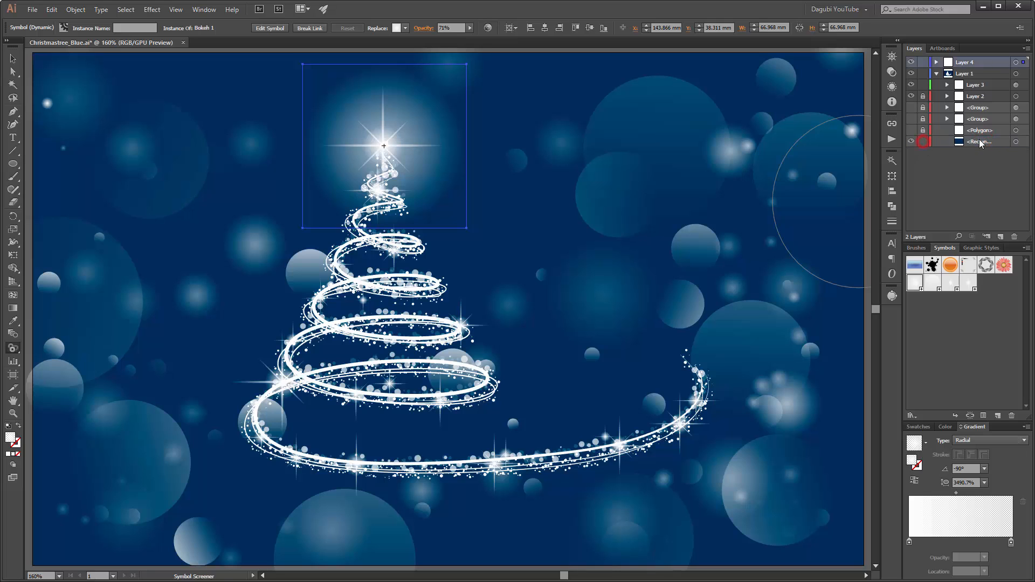
{"action": "left_click", "coordinate": [1016, 142]}
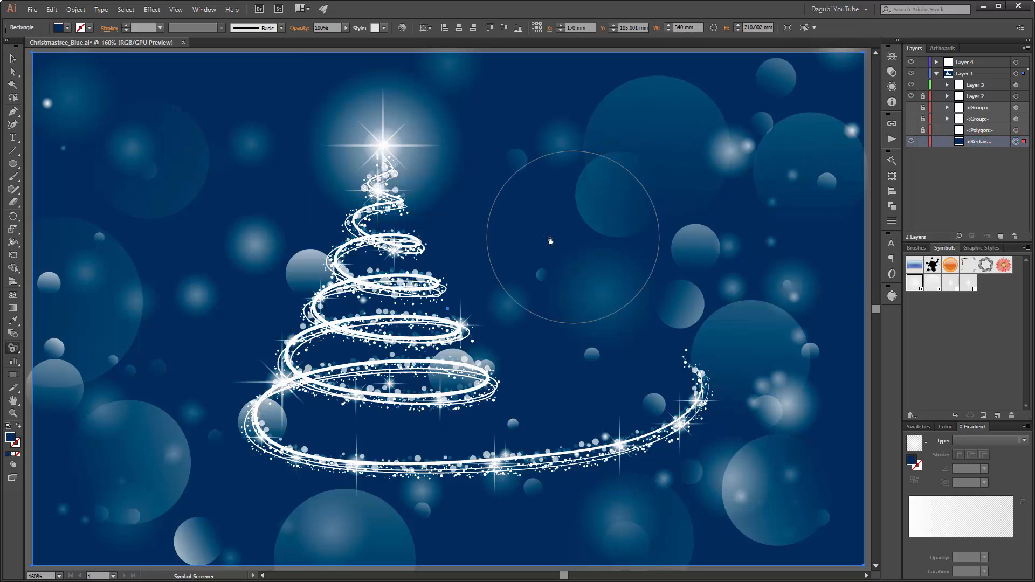
Fill the background rectangle with the White, Black gradient preset
{"action": "key", "text": "ctrl+1"}
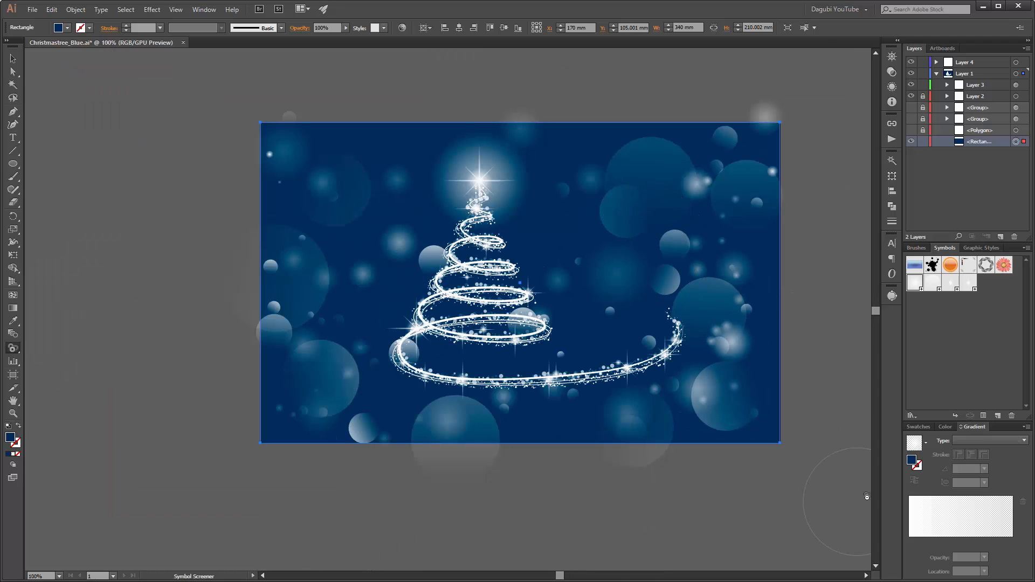
{"action": "left_click_drag", "start_coordinate": [674, 290], "coordinate": [618, 297]}
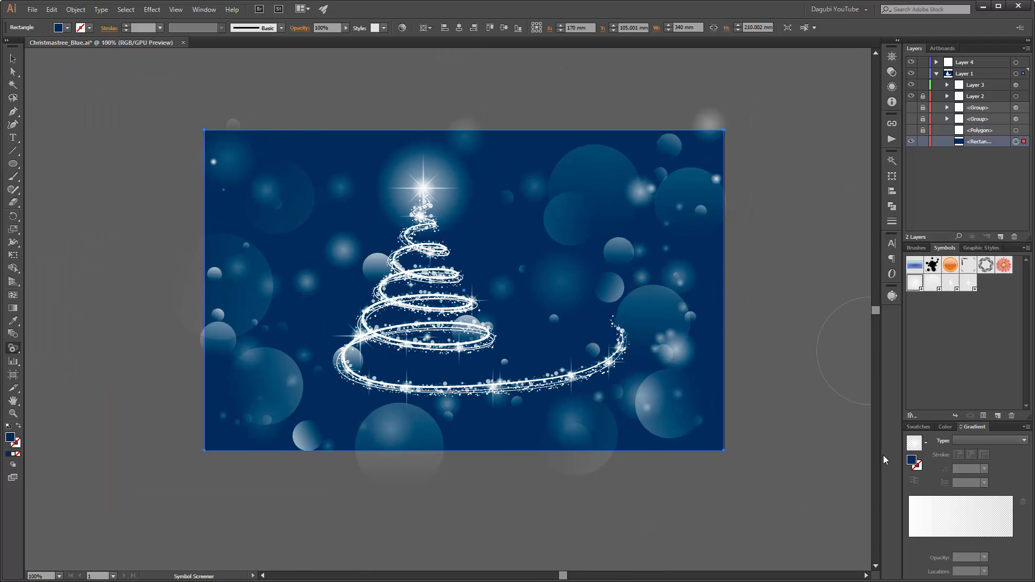
{"action": "left_click", "coordinate": [928, 446]}
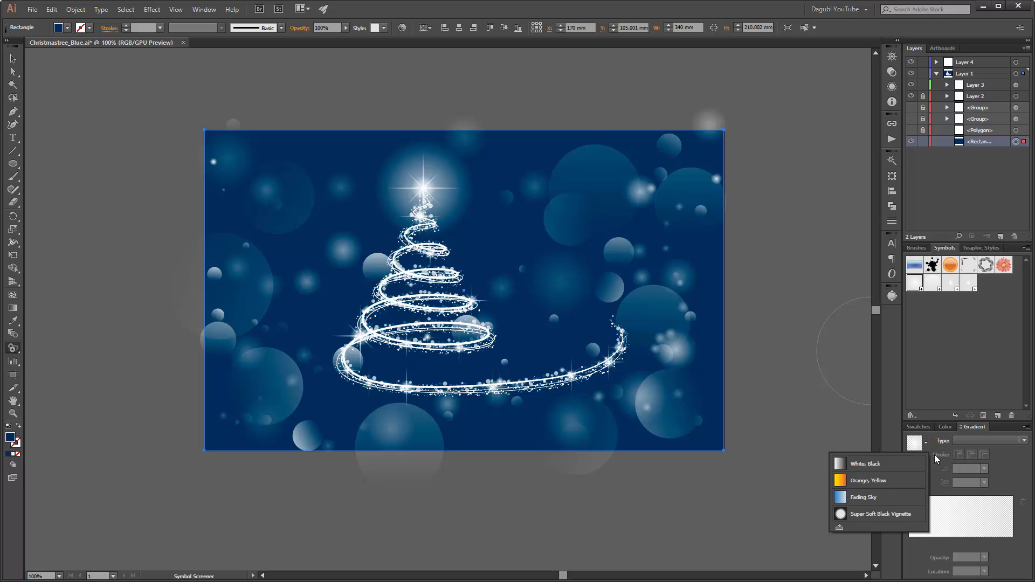
{"action": "left_click", "coordinate": [861, 465]}
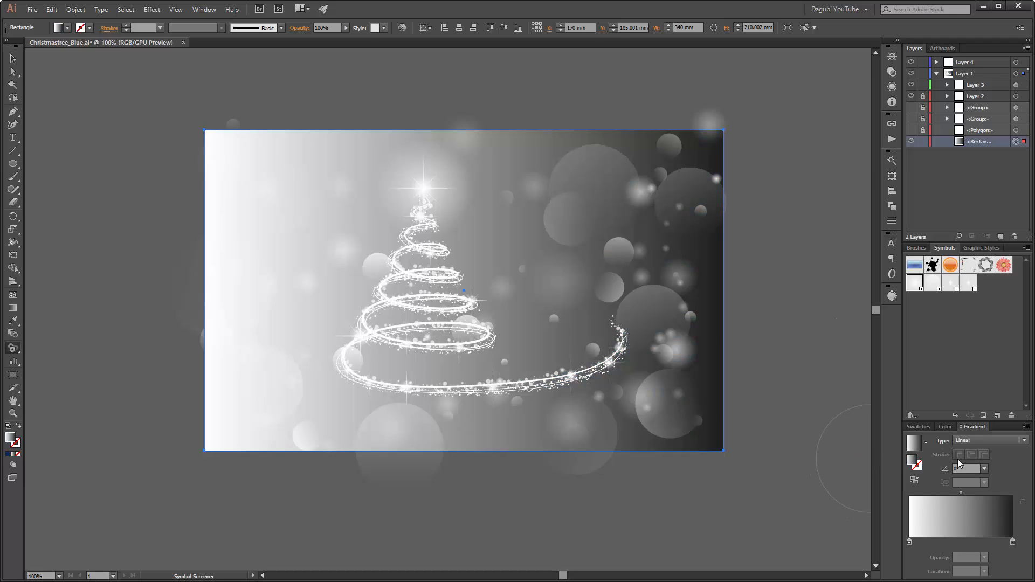
Recolor the black end stop of the background gradient to a dark navy blue with red at 0
{"action": "left_click", "coordinate": [1013, 542]}
{"action": "double_click", "coordinate": [1013, 542]}
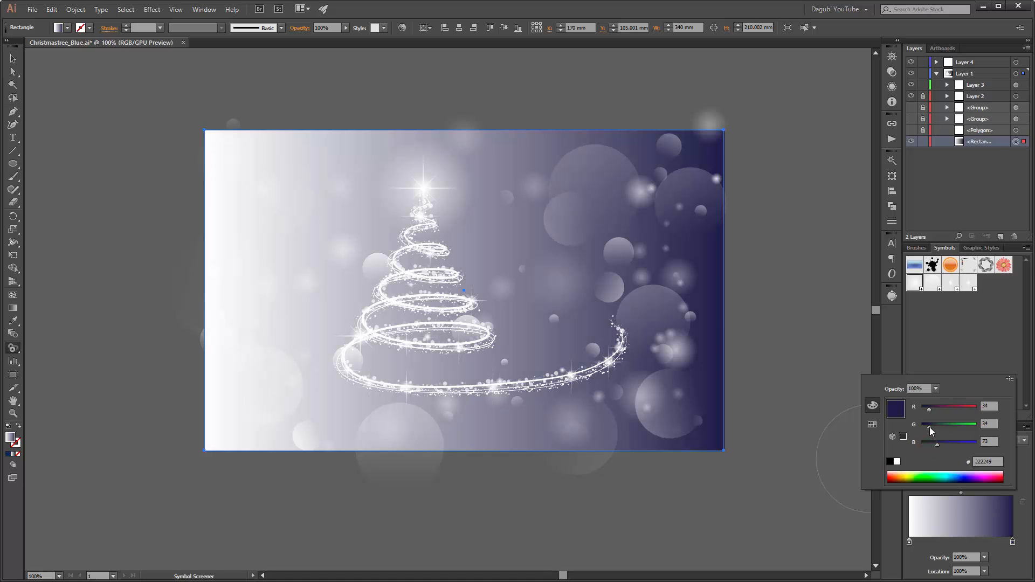
{"action": "left_click_drag", "start_coordinate": [929, 427], "coordinate": [914, 409]}
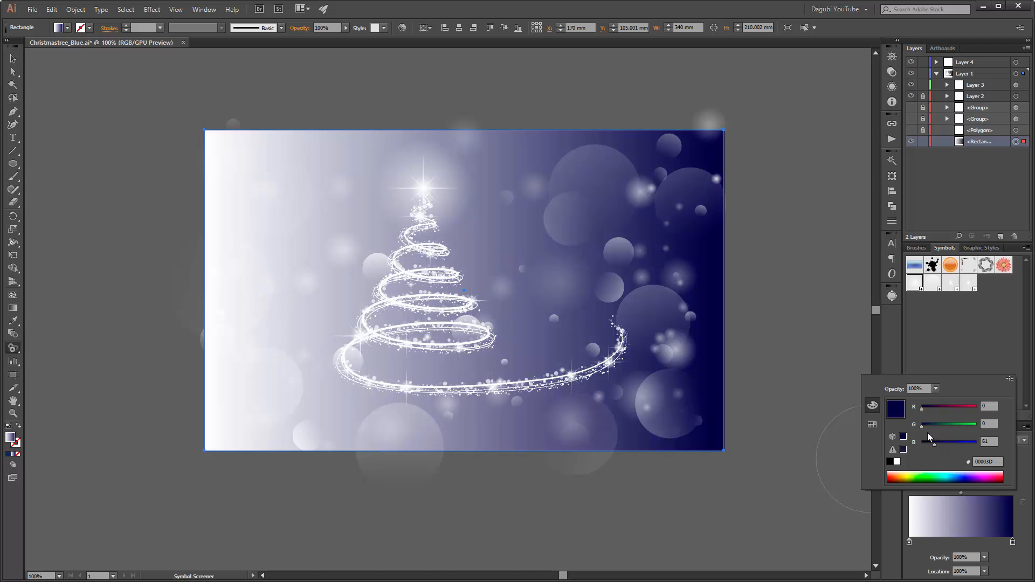
{"action": "left_click_drag", "start_coordinate": [927, 426], "coordinate": [928, 425]}
Recolor the white start stop of the background gradient to bright blue 0057BF
{"action": "left_click", "coordinate": [910, 543]}
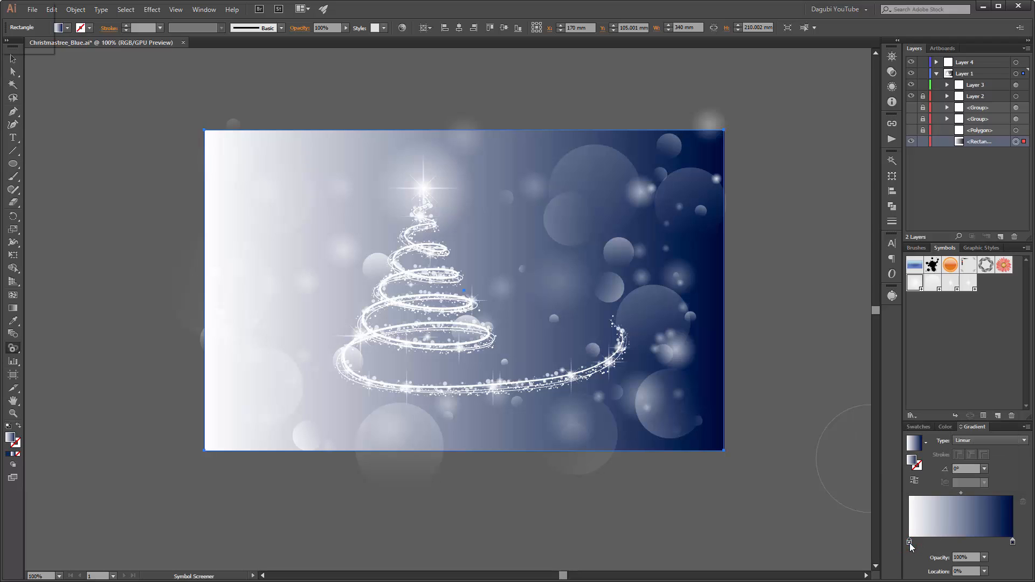
{"action": "double_click", "coordinate": [910, 542]}
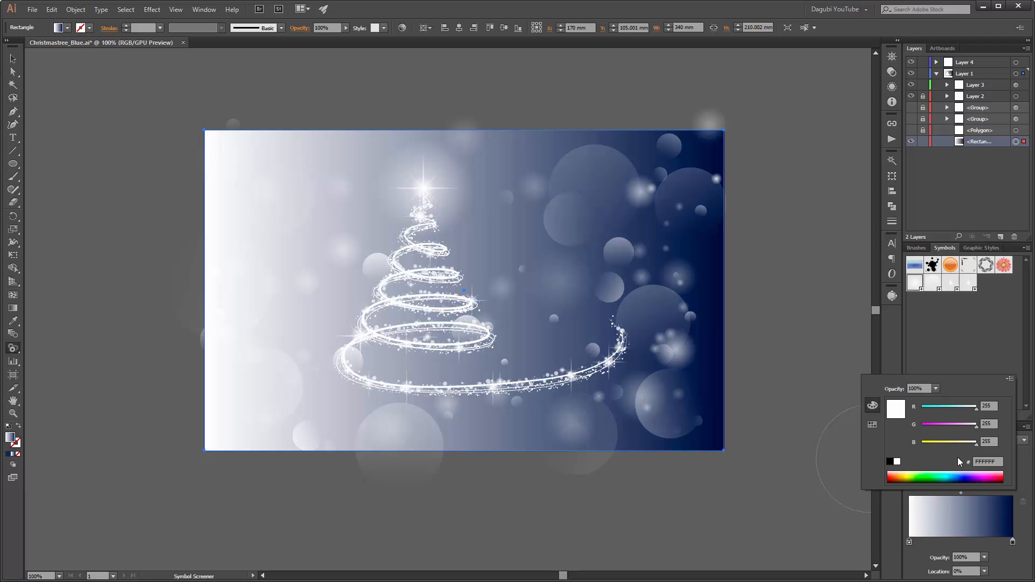
{"action": "left_click", "coordinate": [958, 474]}
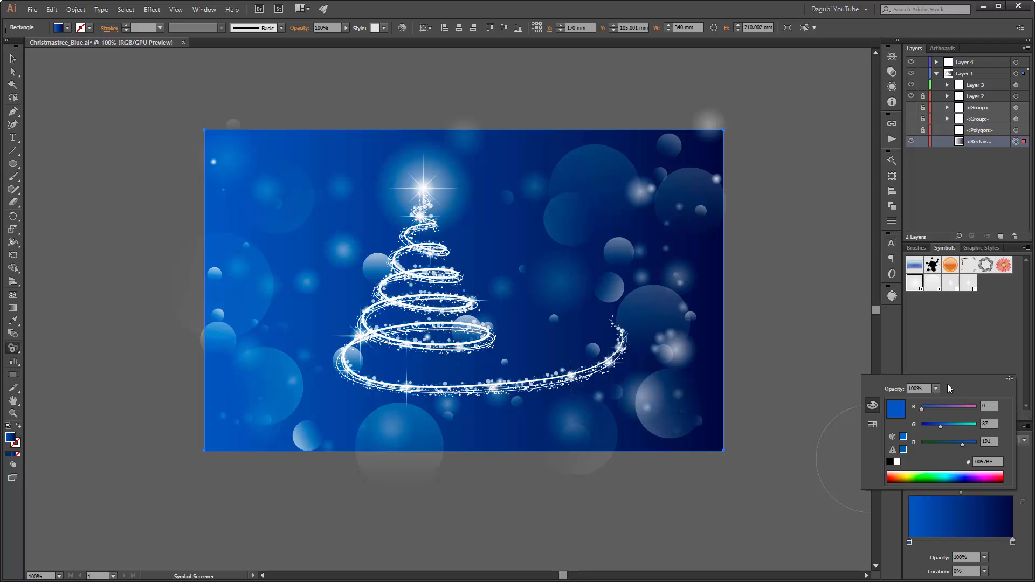
{"action": "left_click", "coordinate": [974, 355]}
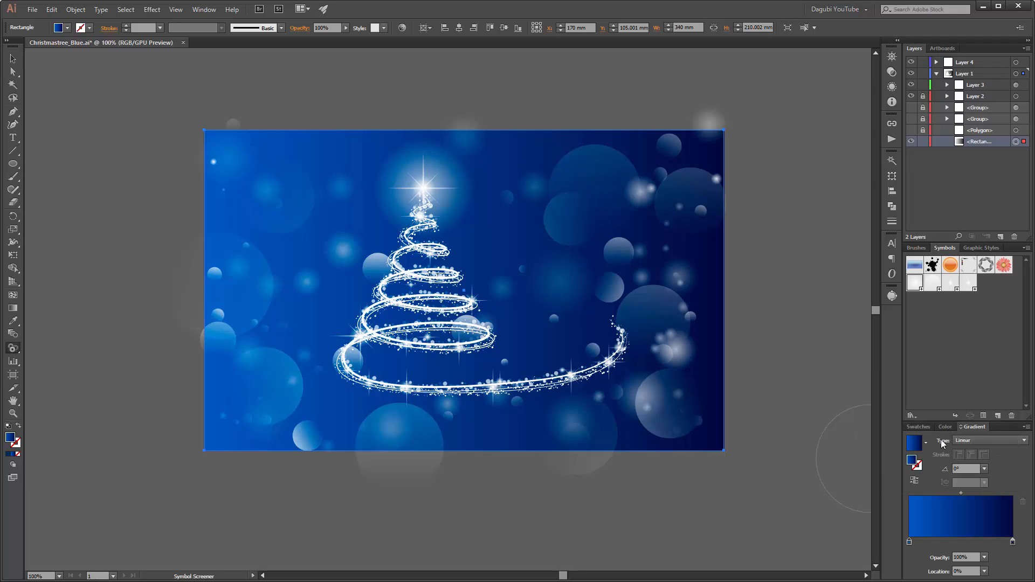
Change the background gradient's type to radial and activate the Gradient tool on the rectangle
{"action": "left_click", "coordinate": [966, 440]}
{"action": "left_click", "coordinate": [971, 465]}
{"action": "left_click", "coordinate": [12, 309]}
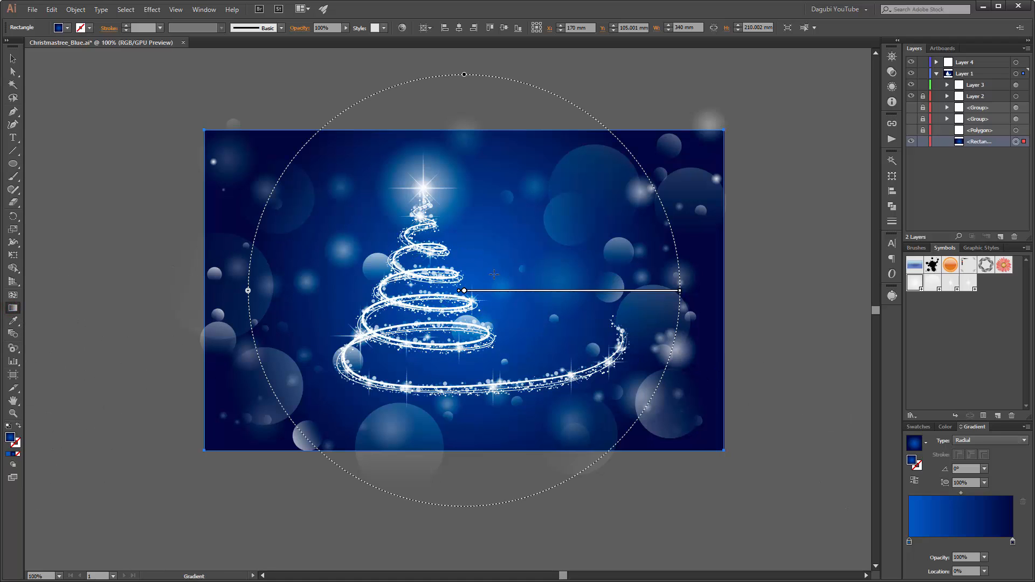
Center the background's radial gradient on the treetop star and widen it to just beyond the rectangle's right edge
{"action": "mouse_move", "coordinate": [494, 291]}
{"action": "left_mouse_down"}
{"action": "mouse_move", "coordinate": [461, 271]}
{"action": "mouse_move", "coordinate": [452, 193]}
{"action": "left_mouse_up"}
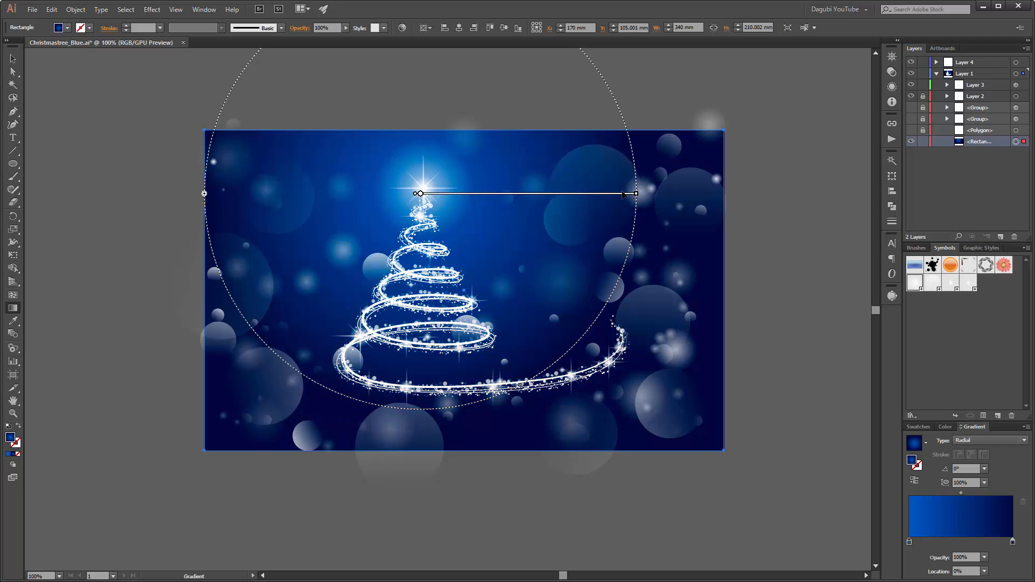
{"action": "mouse_move", "coordinate": [637, 198]}
{"action": "left_click_drag", "start_coordinate": [639, 195], "coordinate": [756, 194]}
{"action": "mouse_move", "coordinate": [754, 196]}
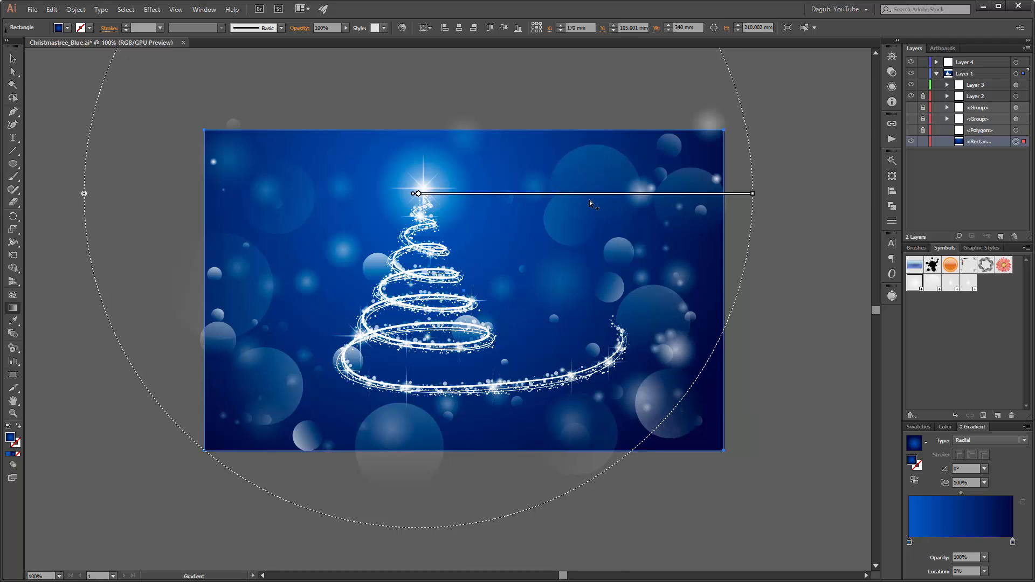
{"action": "left_click_drag", "start_coordinate": [754, 194], "coordinate": [736, 195]}
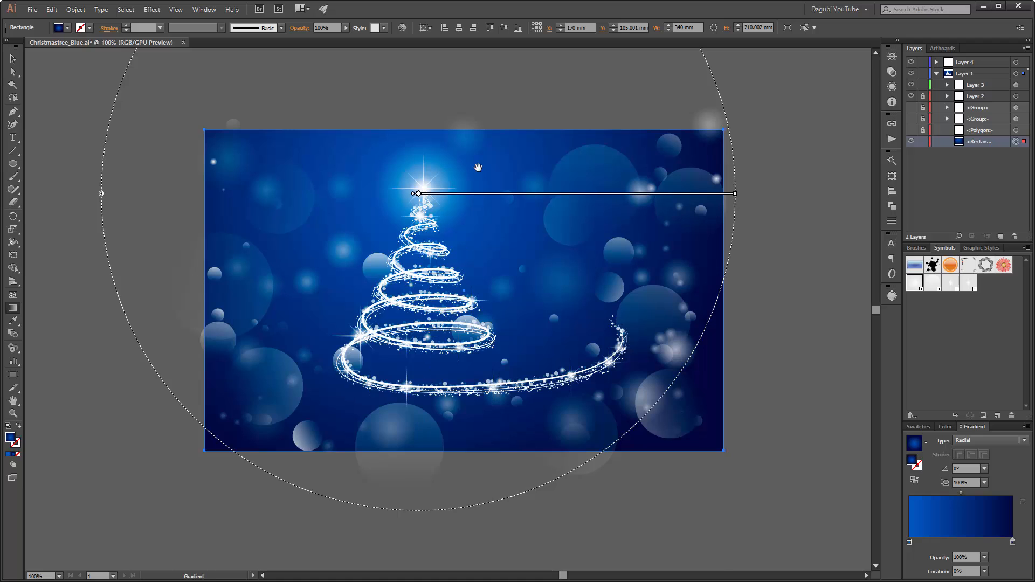
Flatten the background's radial gradient vertically into an ellipse with an aspect ratio of 76.8%
{"action": "left_click_drag", "start_coordinate": [479, 169], "coordinate": [478, 325]}
{"action": "left_click_drag", "start_coordinate": [464, 174], "coordinate": [469, 340]}
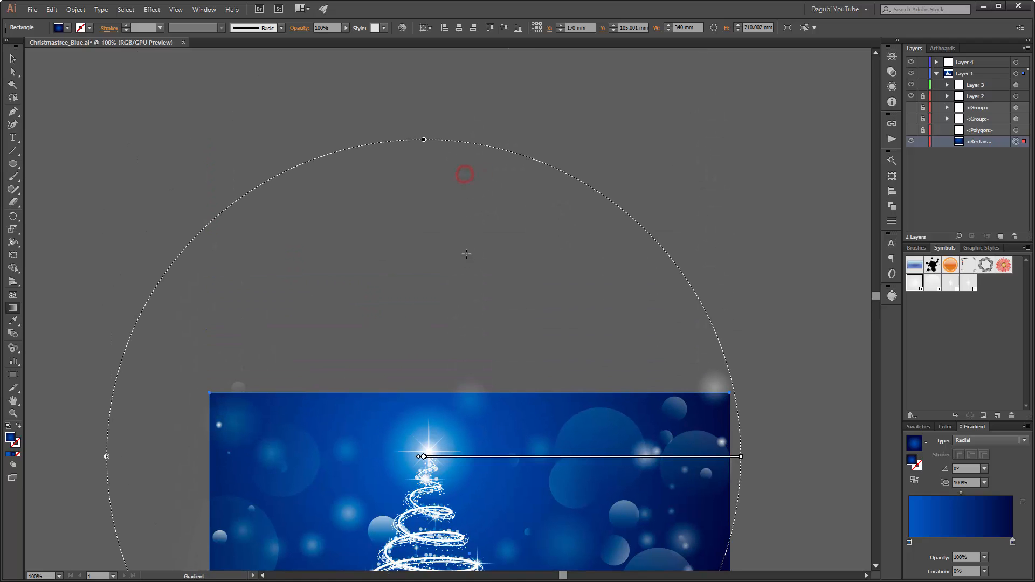
{"action": "left_click_drag", "start_coordinate": [424, 139], "coordinate": [419, 216]}
{"action": "mouse_move", "coordinate": [504, 429]}
{"action": "left_mouse_down"}
{"action": "mouse_move", "coordinate": [479, 200]}
{"action": "mouse_move", "coordinate": [519, 239]}
{"action": "left_mouse_up"}
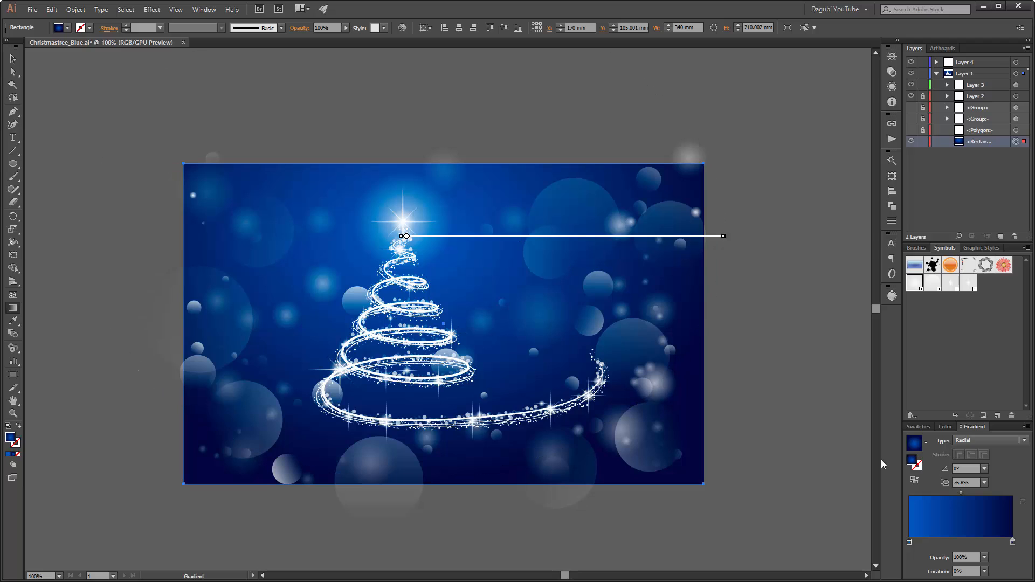
Recolor the start stop of the background gradient to the lighter blue 0A7ACC and deselect the rectangle
{"action": "double_click", "coordinate": [910, 543]}
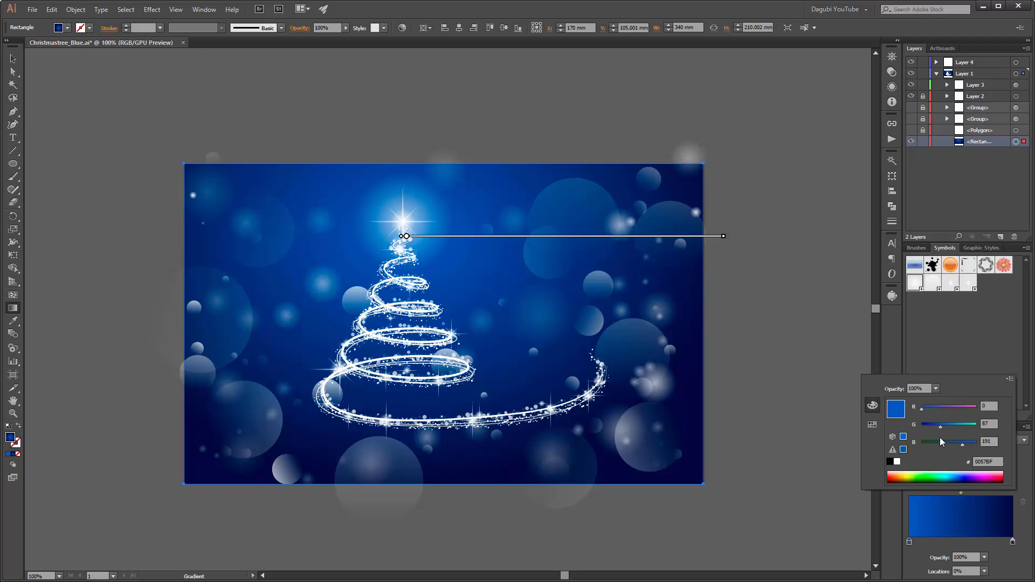
{"action": "left_click_drag", "start_coordinate": [943, 426], "coordinate": [943, 430]}
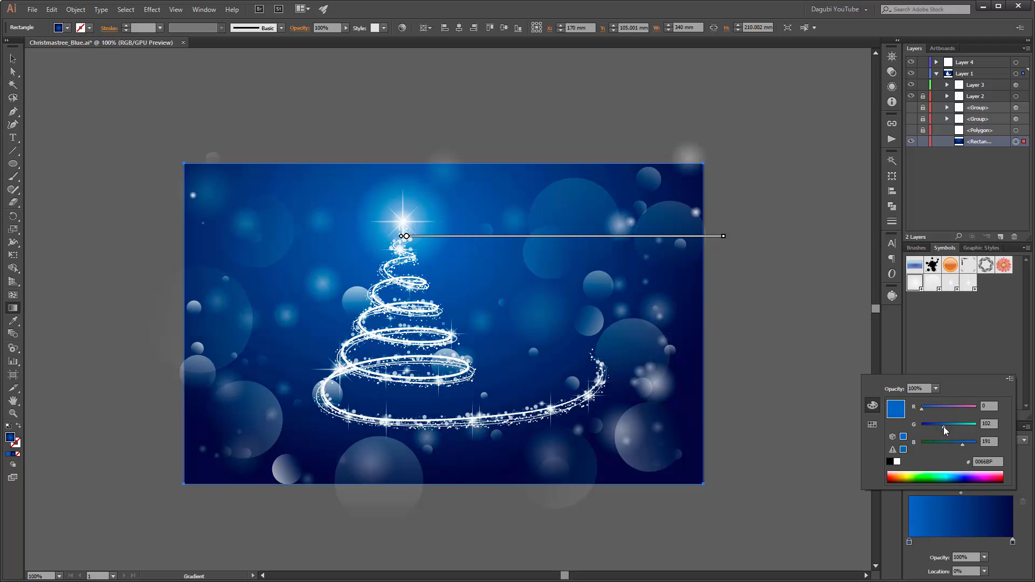
{"action": "left_click_drag", "start_coordinate": [946, 426], "coordinate": [964, 444]}
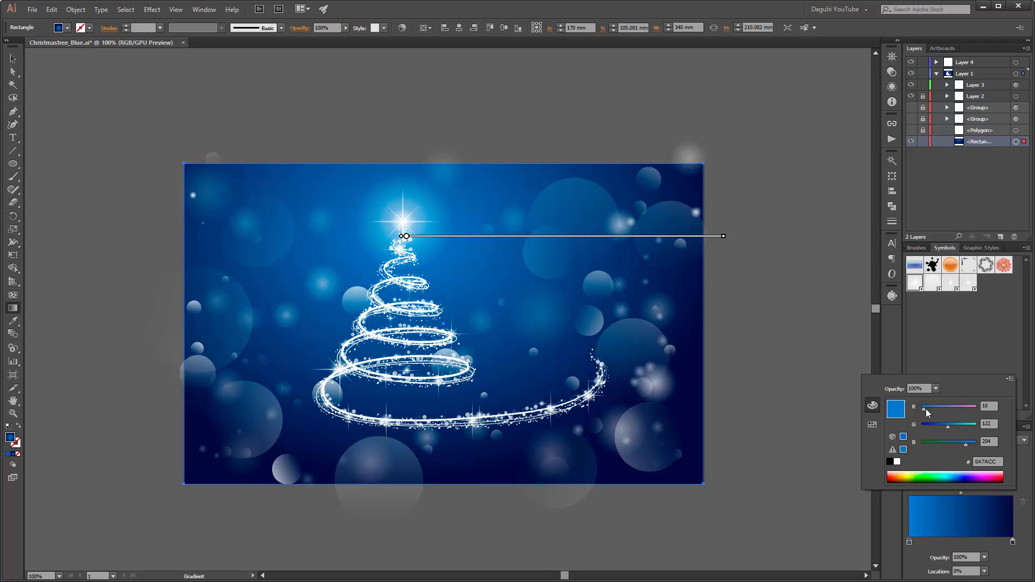
{"action": "left_click", "coordinate": [828, 307]}
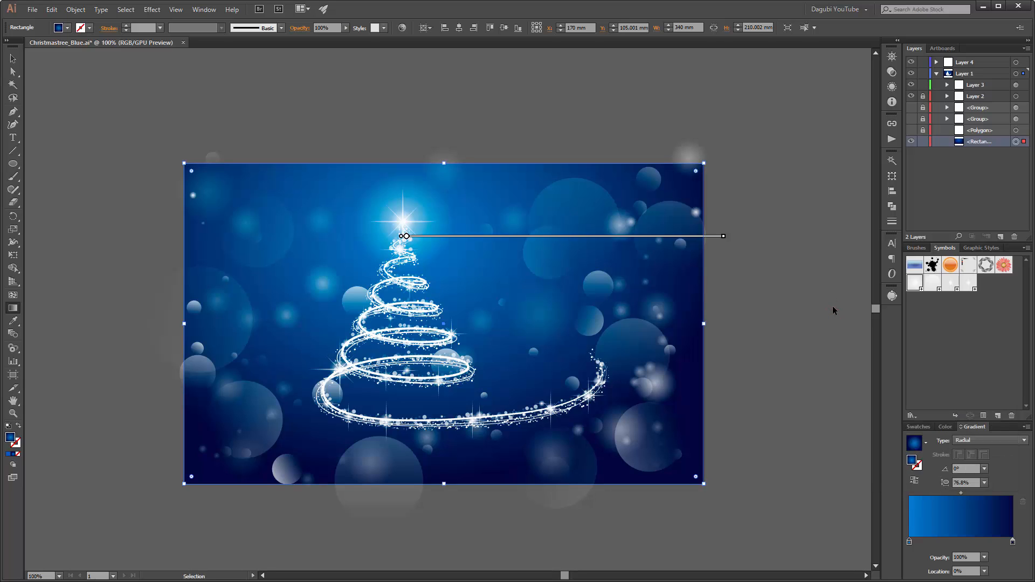
{"action": "left_click", "coordinate": [831, 310]}
{"action": "key", "text": "ctrl+0"}
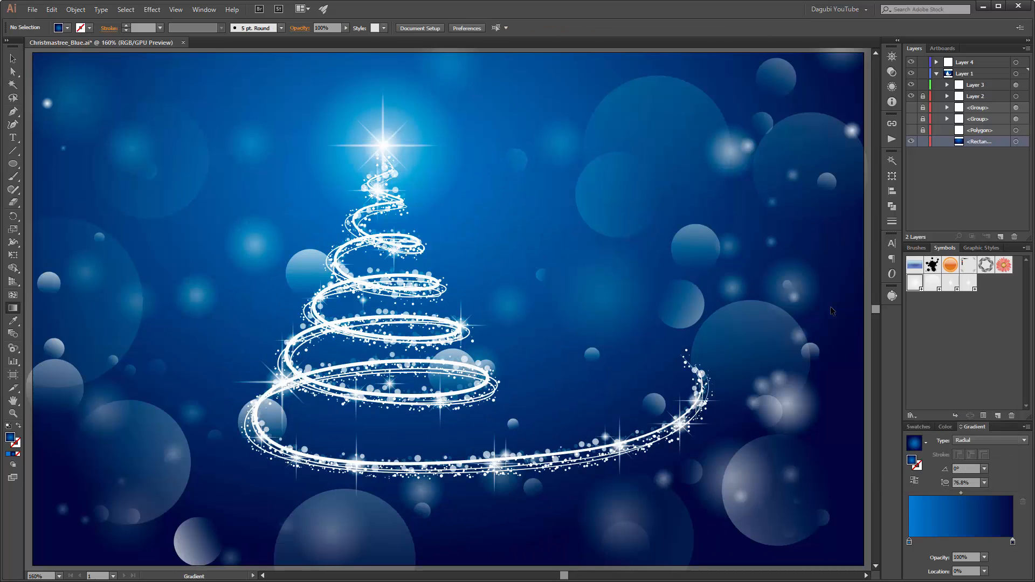
{"action": "scroll", "coordinate": [624, 225], "scroll_direction": "down", "scroll_amount": 2}
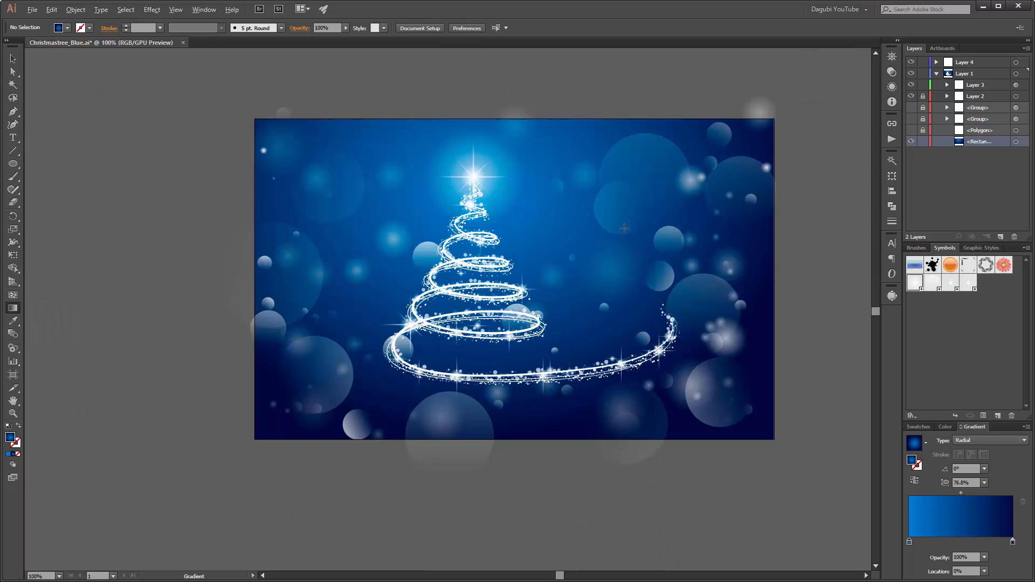
{"action": "scroll", "coordinate": [692, 233], "scroll_direction": "up", "scroll_amount": 1}
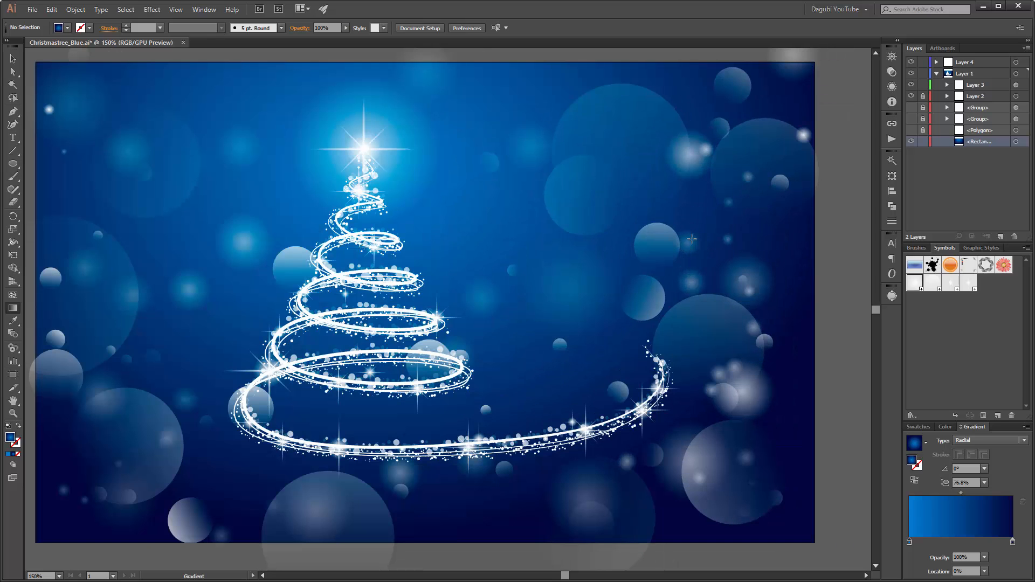
{"action": "scroll", "coordinate": [692, 239], "scroll_direction": "up", "scroll_amount": 1}
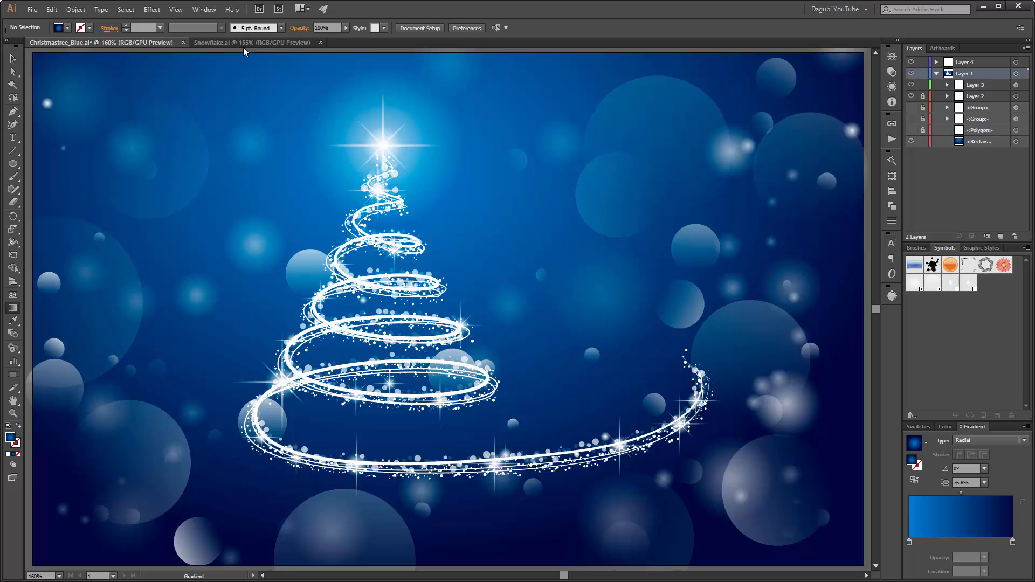
Copy the snowflake group from the Snowflake.ai document and return to the Christmastree_Blue.ai document
{"action": "left_click", "coordinate": [244, 43]}
{"action": "left_click", "coordinate": [13, 59]}
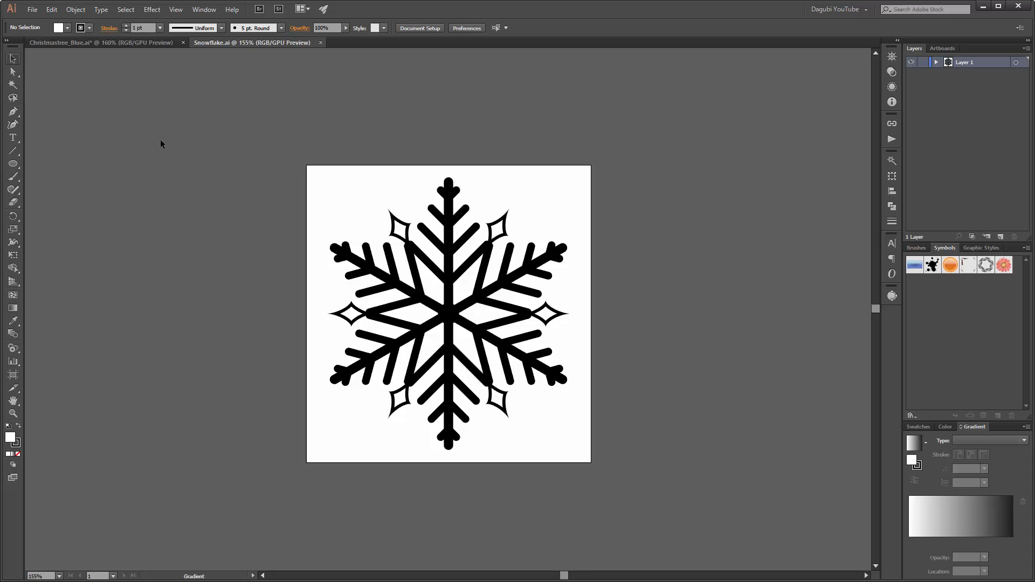
{"action": "left_click", "coordinate": [456, 260]}
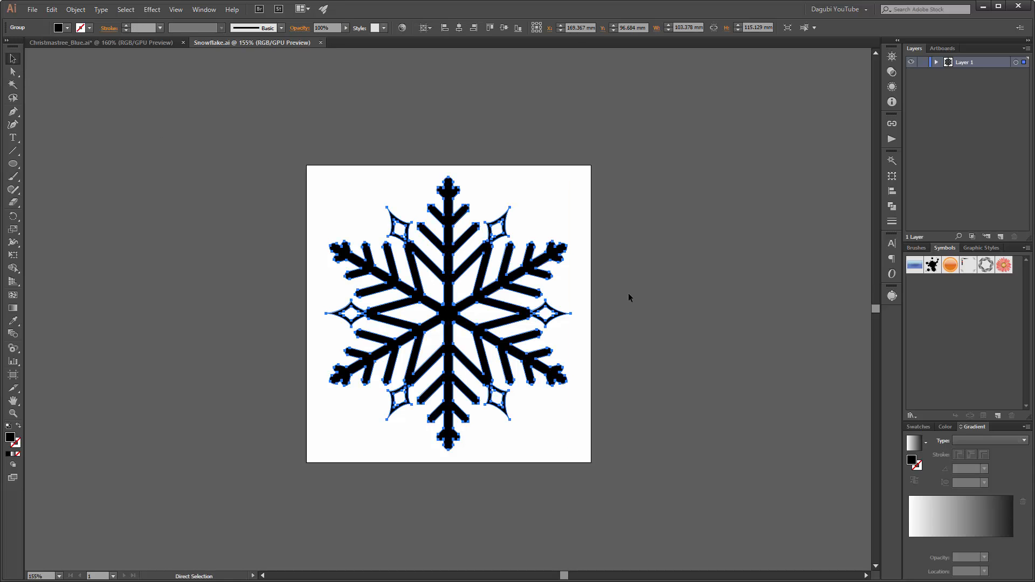
{"action": "left_click", "coordinate": [629, 293]}
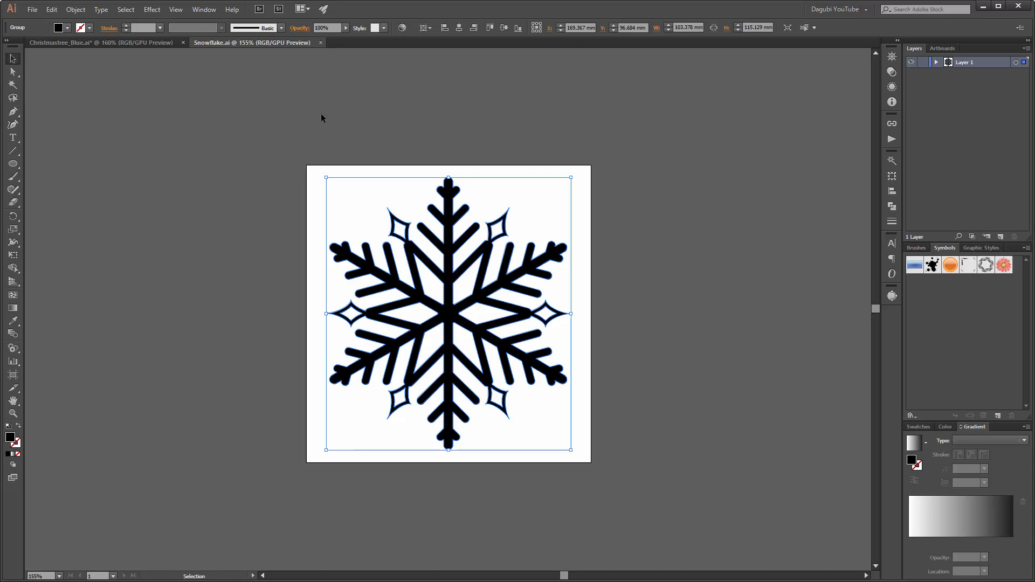
{"action": "left_click", "coordinate": [76, 43]}
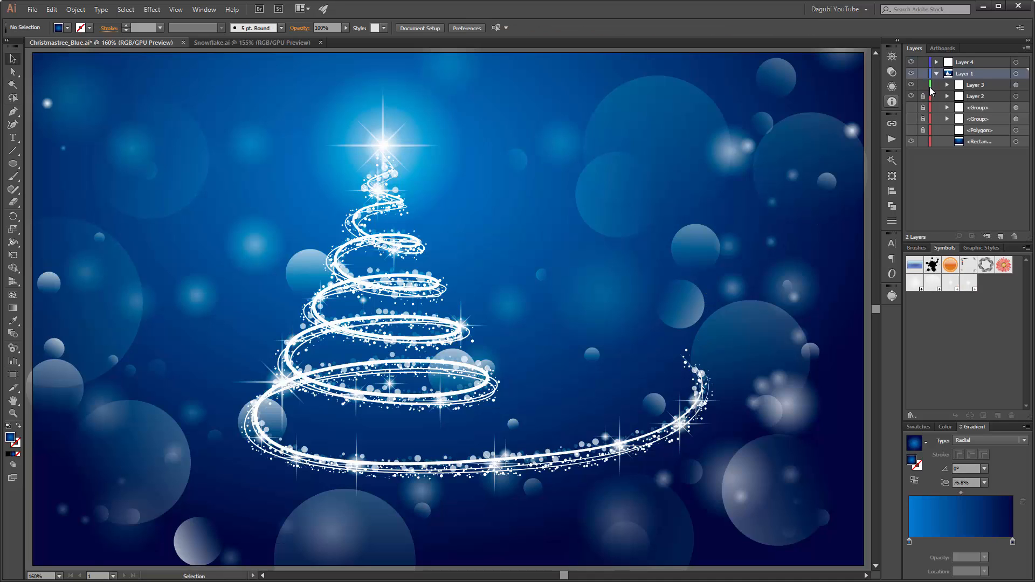
Lock Layer 4 and Layer 1, and add a new layer above them
{"action": "left_click", "coordinate": [936, 74]}
{"action": "left_click", "coordinate": [911, 62]}
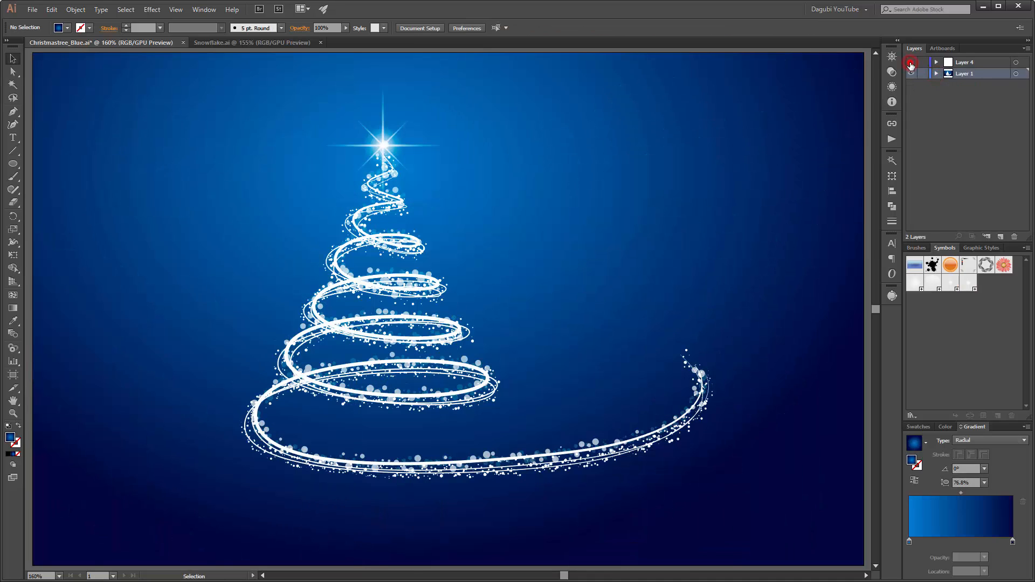
{"action": "left_click", "coordinate": [912, 63]}
{"action": "left_click", "coordinate": [971, 62]}
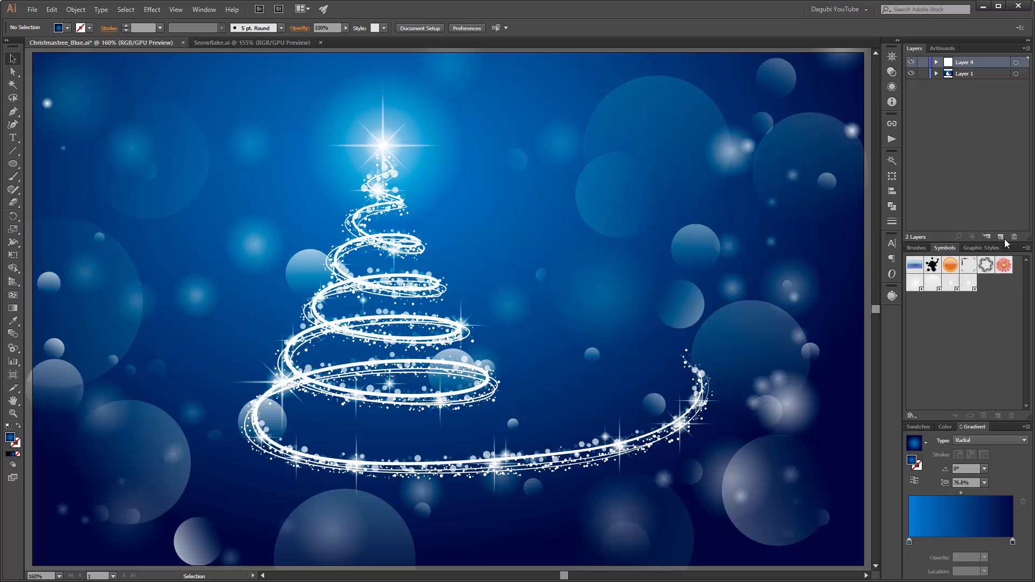
{"action": "left_click", "coordinate": [923, 62]}
{"action": "left_click", "coordinate": [923, 74]}
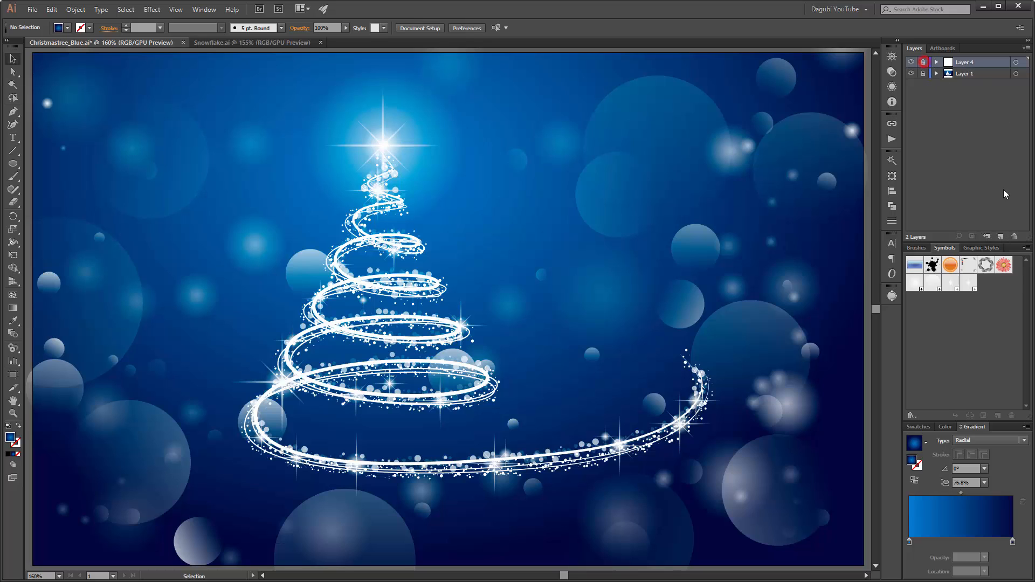
{"action": "left_click", "coordinate": [999, 236]}
Paste the snowflake on the new layer, shrink it to about 18 × 20 mm and place it to the right of the tree
{"action": "key", "text": "a"}
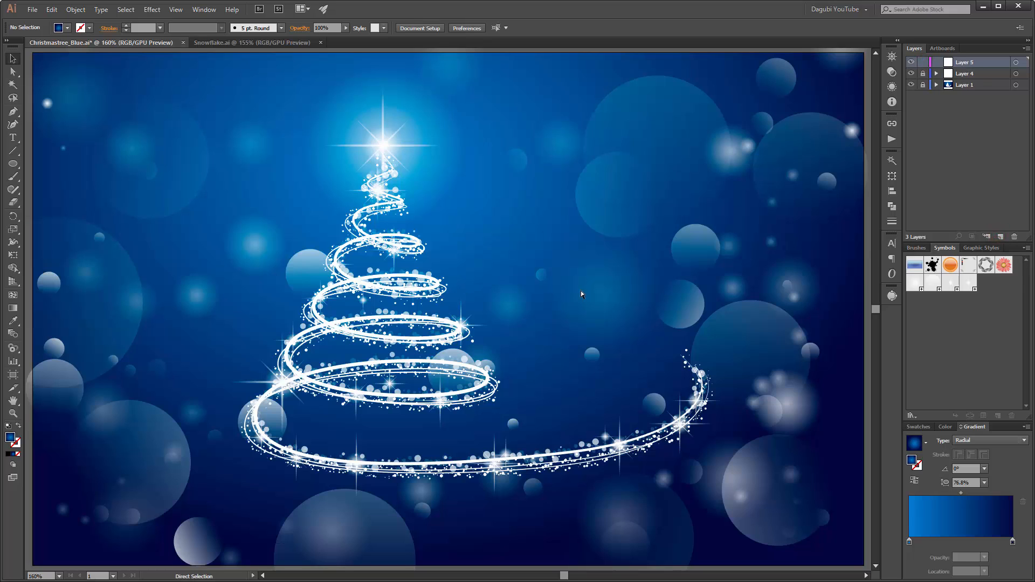
{"action": "key", "text": "ctrl+v"}
{"action": "left_click_drag", "start_coordinate": [504, 276], "coordinate": [690, 217]}
{"action": "left_click_drag", "start_coordinate": [740, 98], "coordinate": [533, 320]}
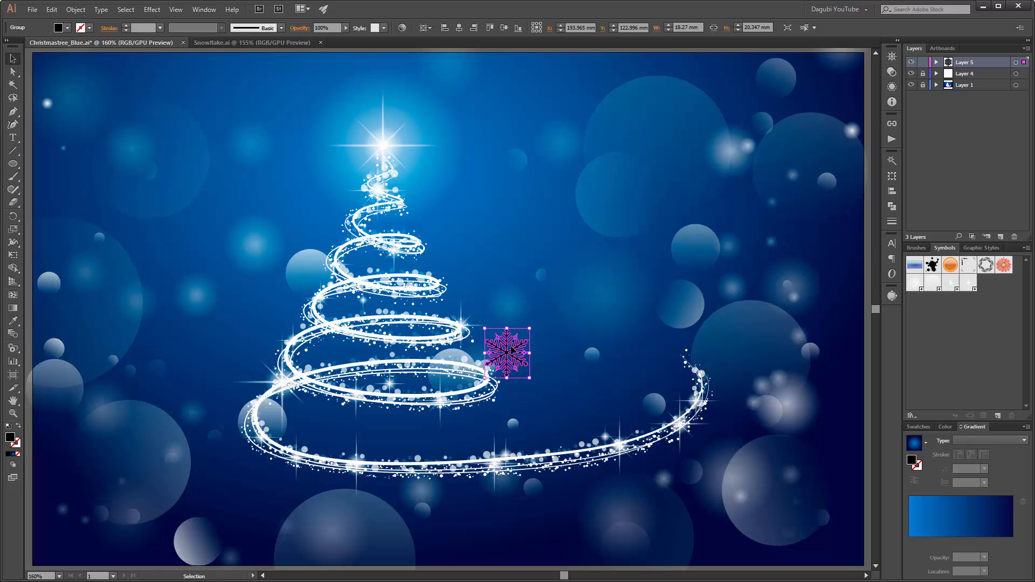
{"action": "left_click_drag", "start_coordinate": [522, 348], "coordinate": [586, 261]}
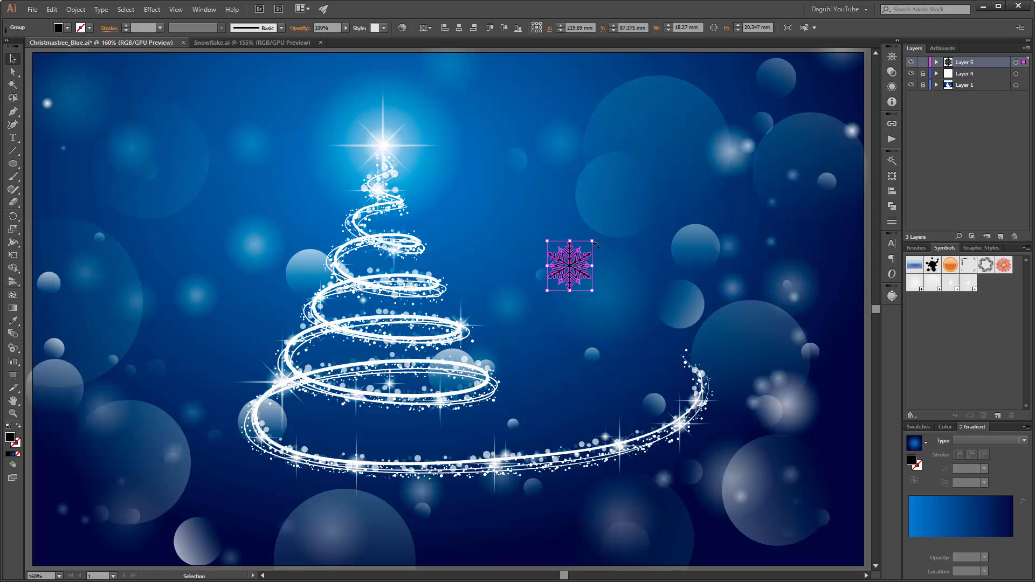
Start a new Scatter Brush from the selected snowflake
{"action": "left_click", "coordinate": [916, 248]}
{"action": "left_click", "coordinate": [1027, 248]}
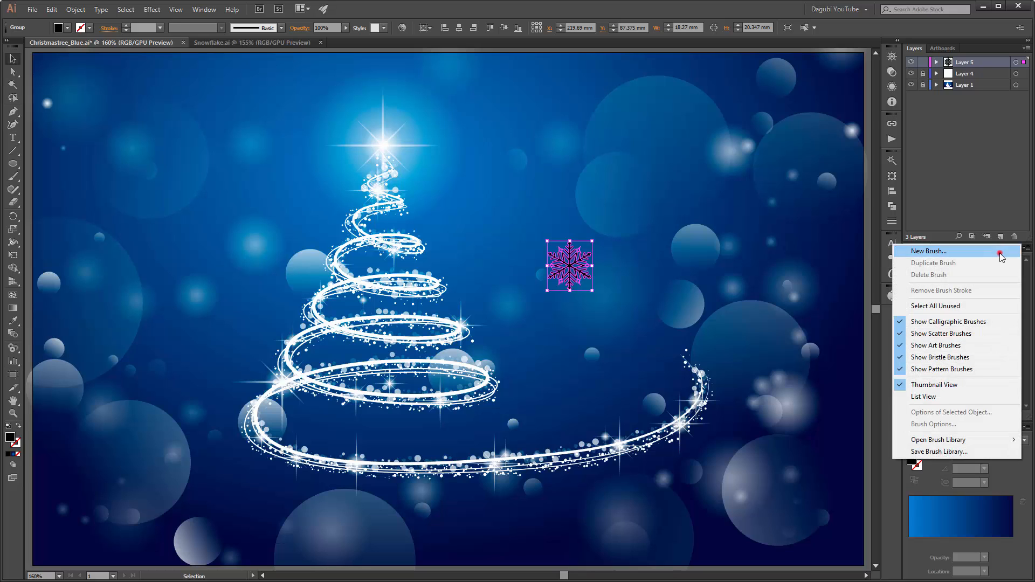
{"action": "left_click", "coordinate": [928, 251]}
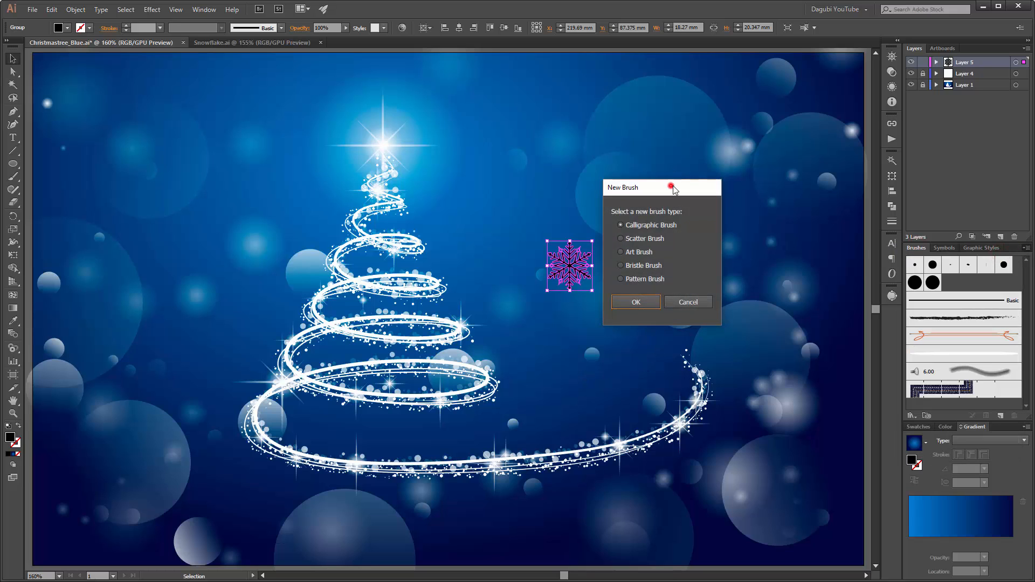
{"action": "left_click_drag", "start_coordinate": [670, 187], "coordinate": [735, 241]}
{"action": "left_click", "coordinate": [696, 294]}
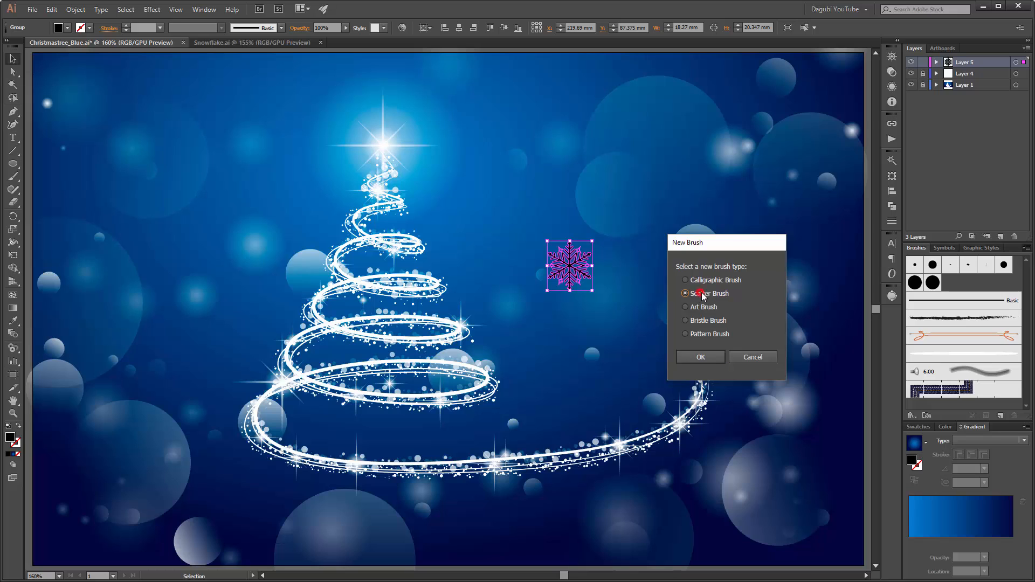
{"action": "left_click", "coordinate": [705, 359]}
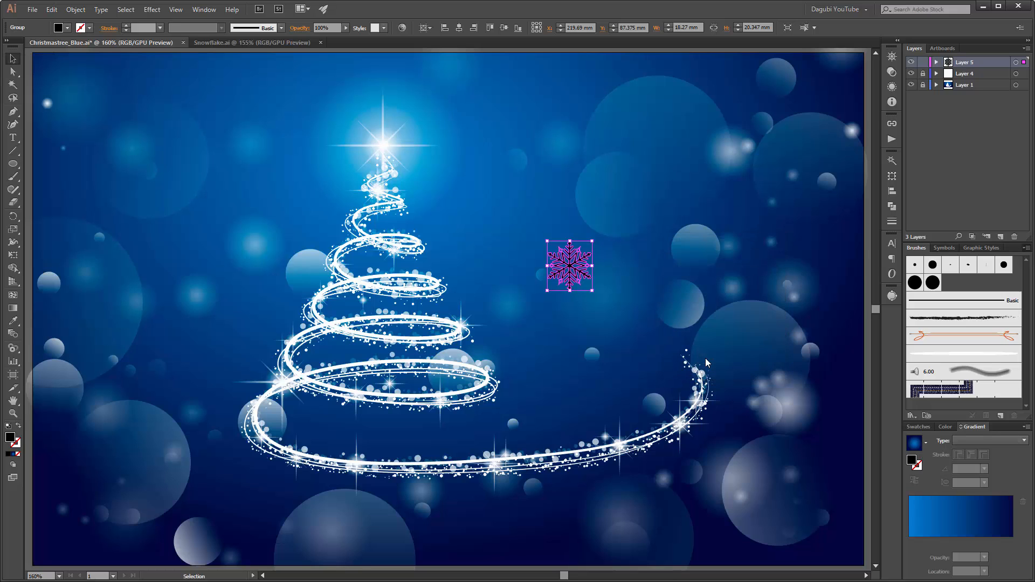
Create the snowflake scatter brush with Tints colorization and with size, spacing, scatter and rotation all set to Random
{"action": "left_click", "coordinate": [578, 259]}
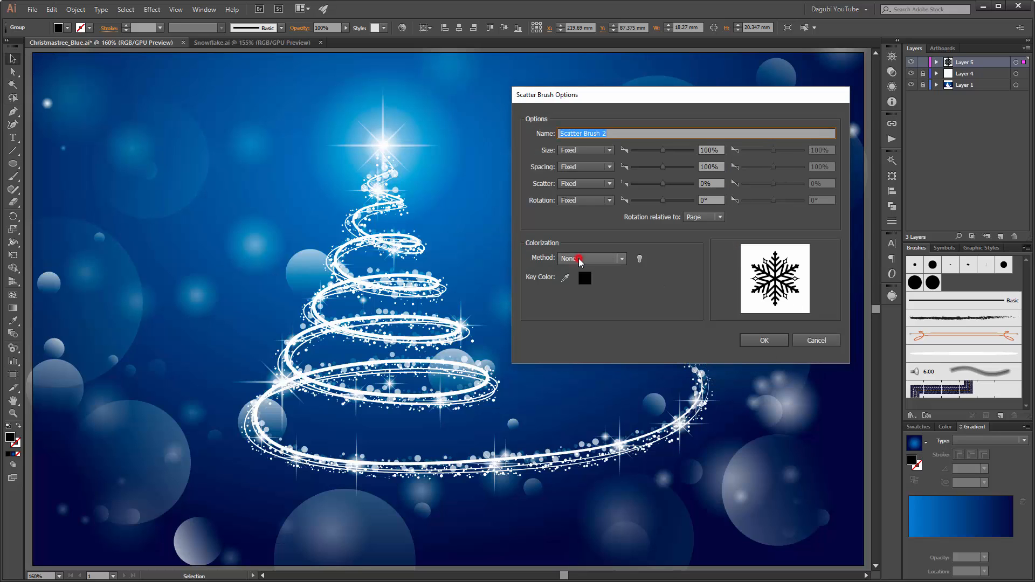
{"action": "left_click", "coordinate": [576, 285]}
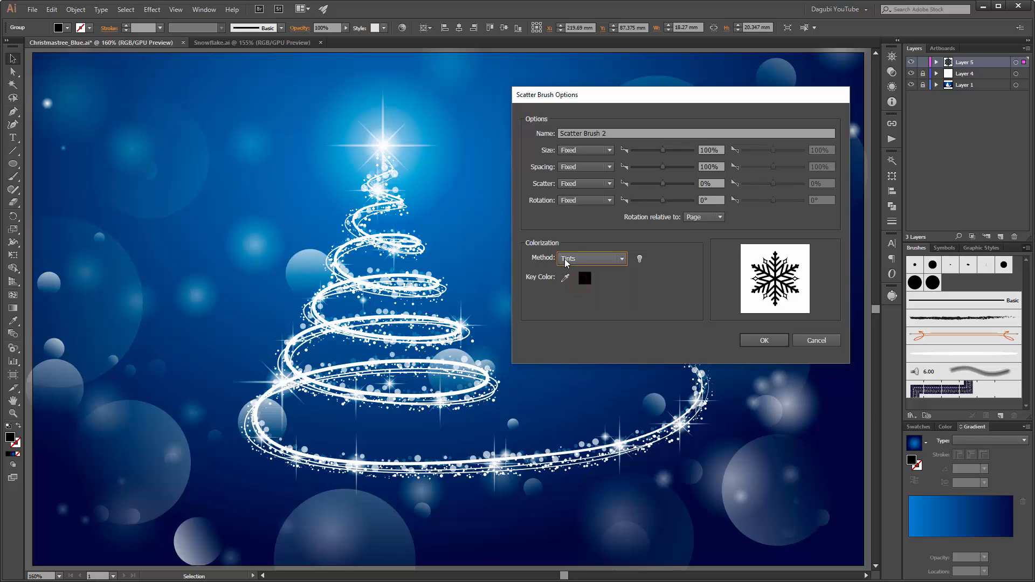
{"action": "left_click", "coordinate": [574, 151]}
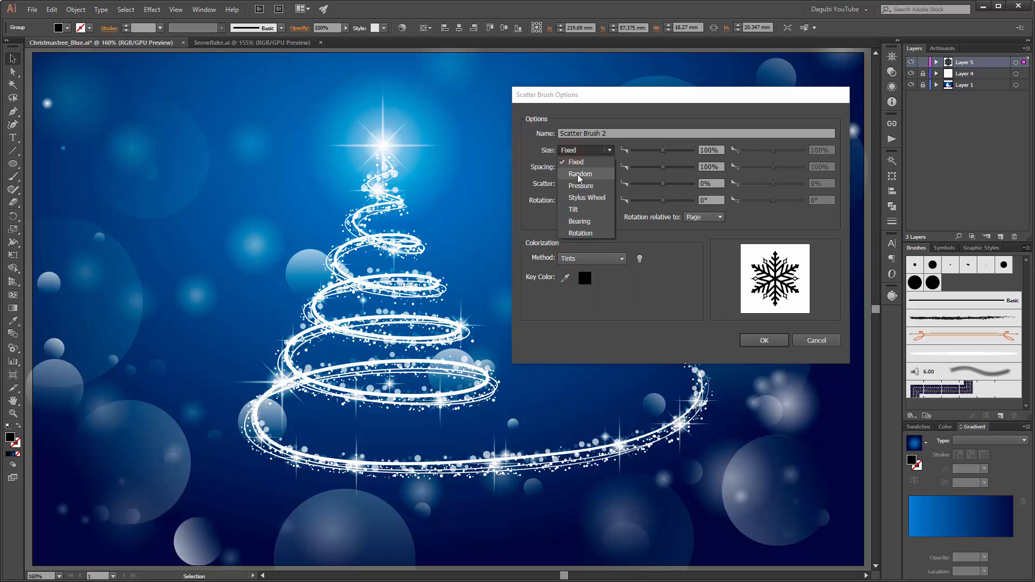
{"action": "left_click", "coordinate": [579, 174]}
{"action": "left_click", "coordinate": [571, 168]}
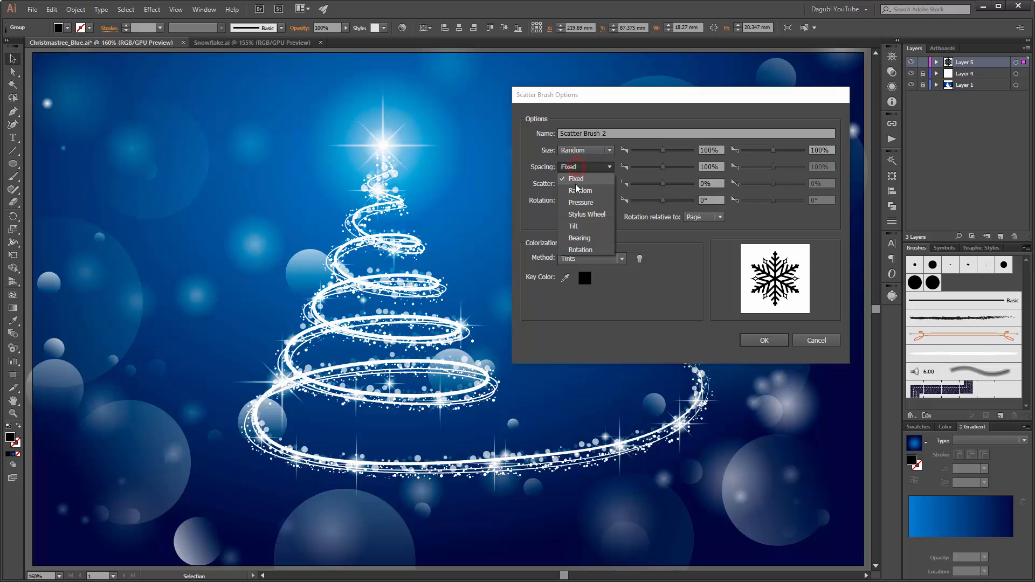
{"action": "left_click", "coordinate": [573, 191]}
{"action": "left_click", "coordinate": [572, 184]}
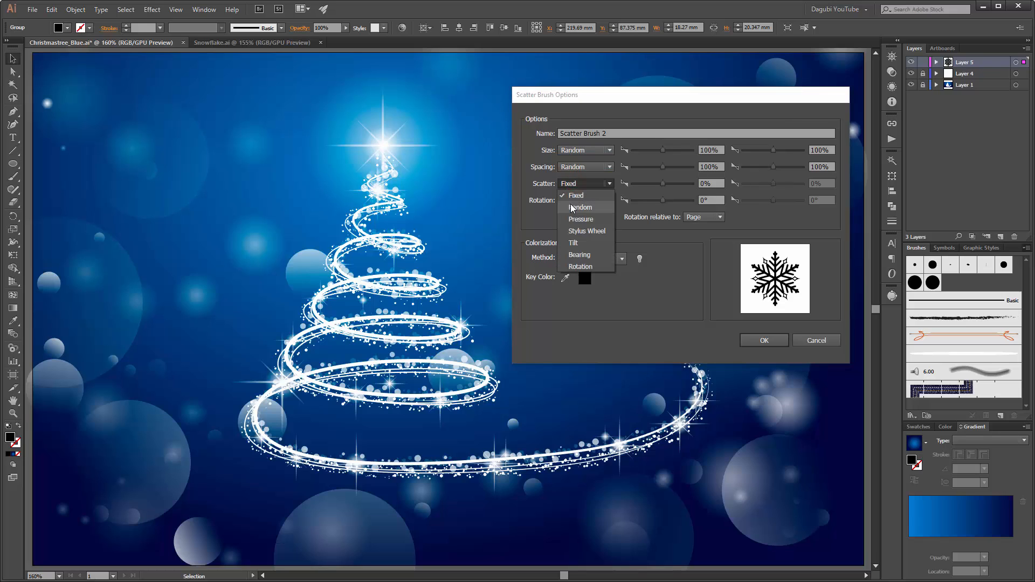
{"action": "left_click", "coordinate": [570, 203]}
{"action": "left_click", "coordinate": [572, 202]}
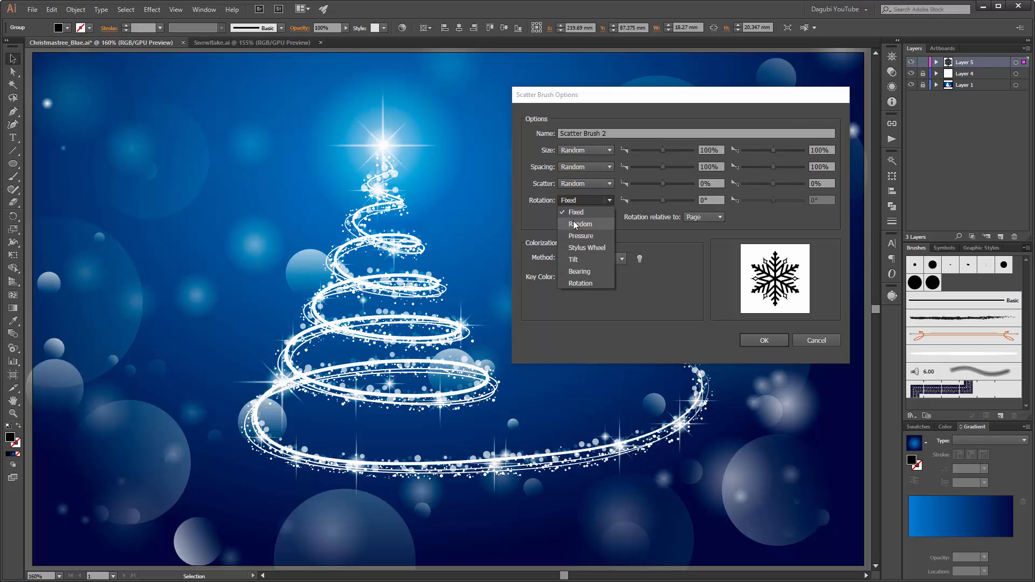
{"action": "left_click", "coordinate": [573, 222]}
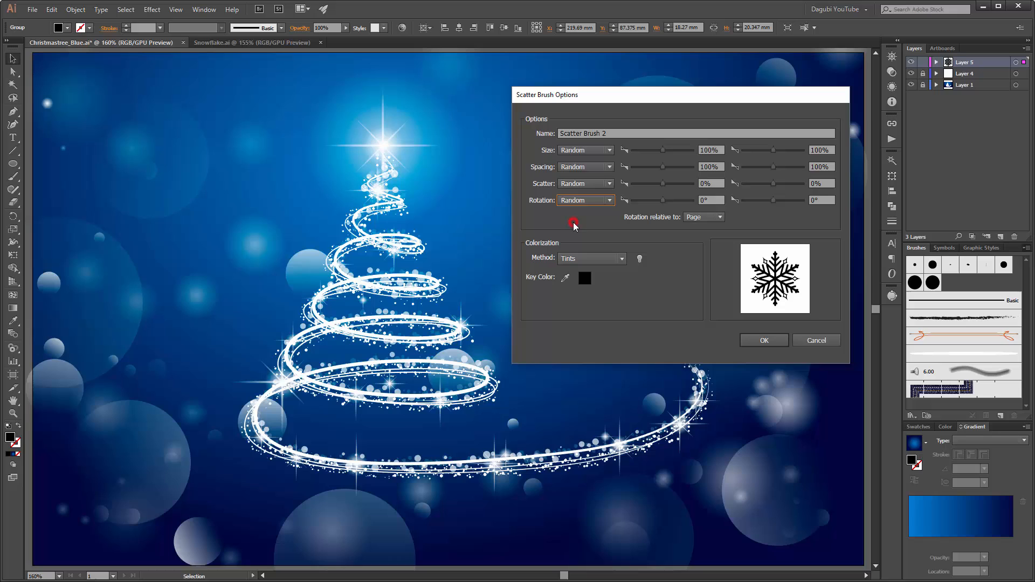
{"action": "left_click", "coordinate": [764, 341]}
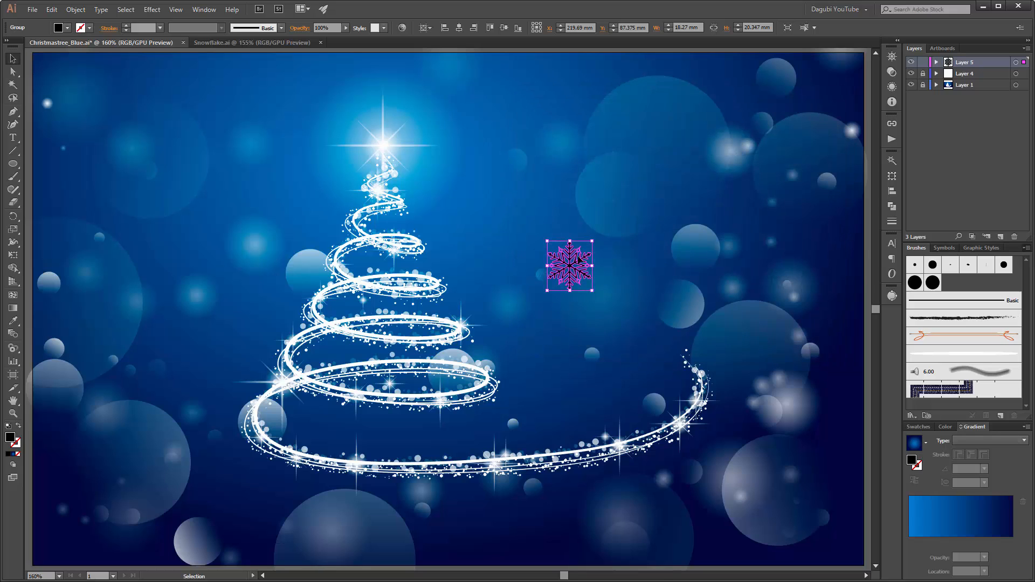
Delete the original snowflake and set up the Paintbrush with no fill and a white stroke
{"action": "key", "text": "Delete"}
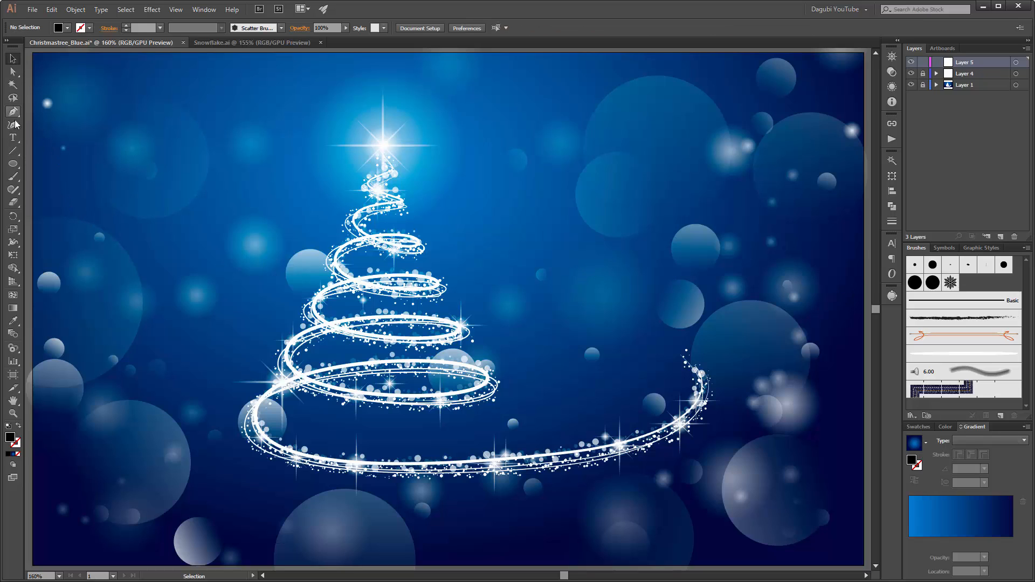
{"action": "left_click", "coordinate": [13, 176]}
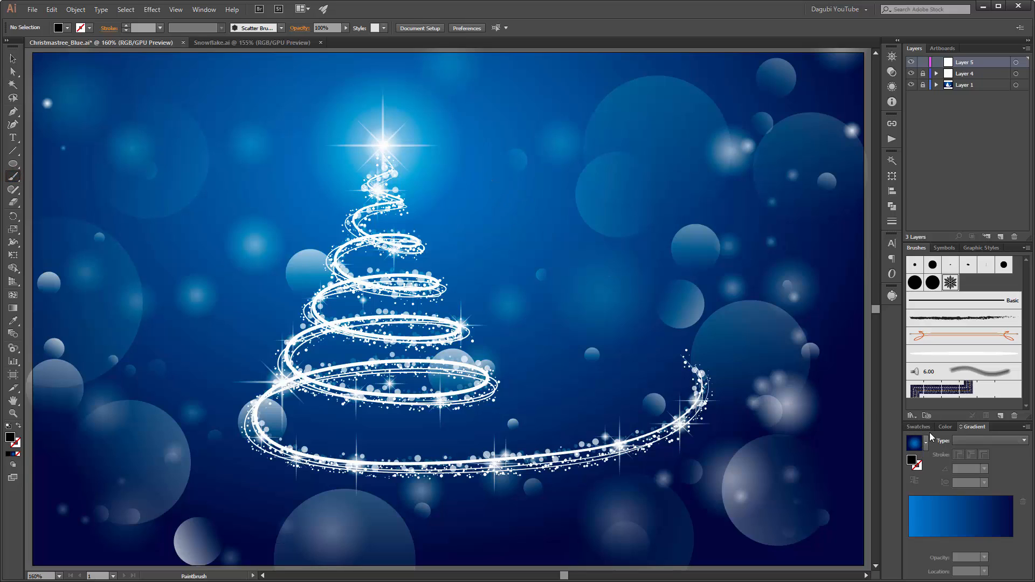
{"action": "left_click", "coordinate": [945, 427]}
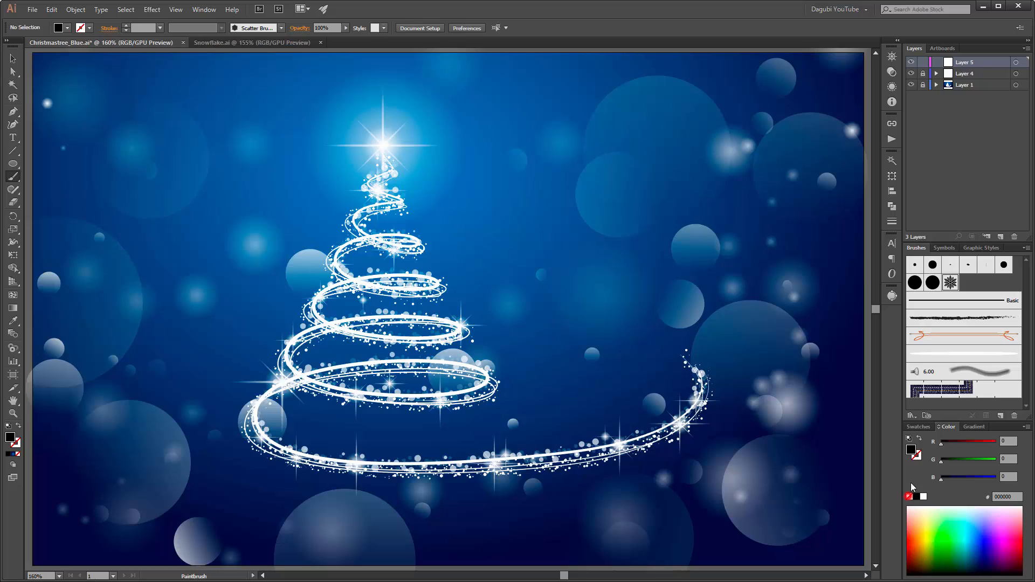
{"action": "left_click", "coordinate": [910, 496]}
{"action": "left_click", "coordinate": [918, 457]}
{"action": "left_click", "coordinate": [924, 497]}
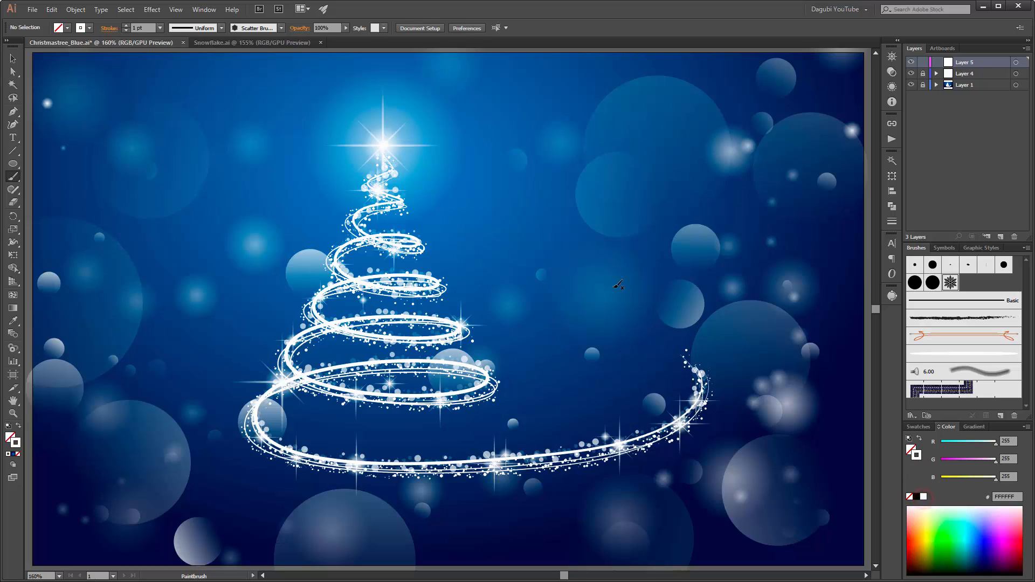
Paint a wavy test stroke to the right of the tree and set the snowflake brush's random size range to 31%–98%
{"action": "left_click_drag", "start_coordinate": [477, 201], "coordinate": [763, 193]}
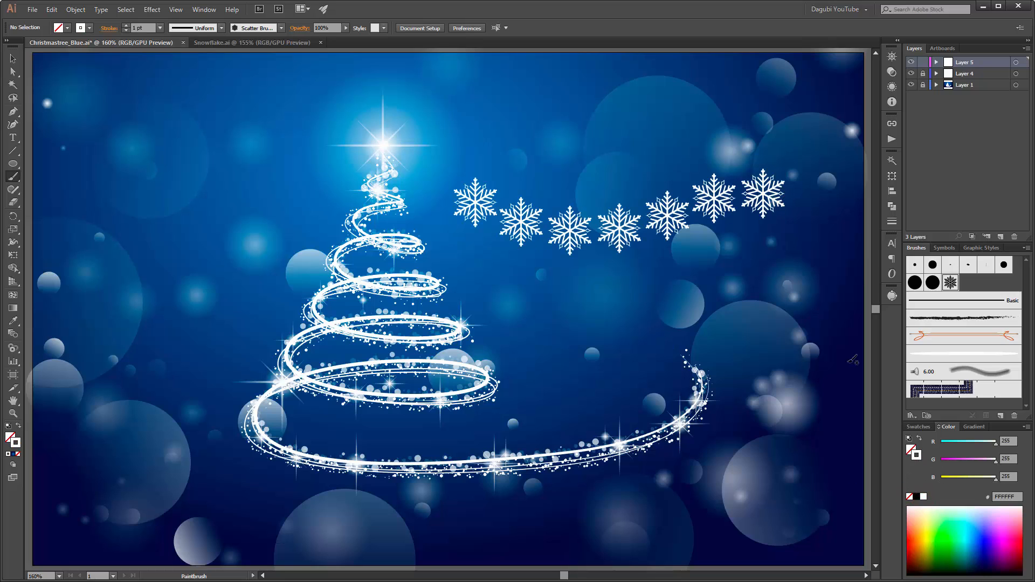
{"action": "double_click", "coordinate": [950, 283]}
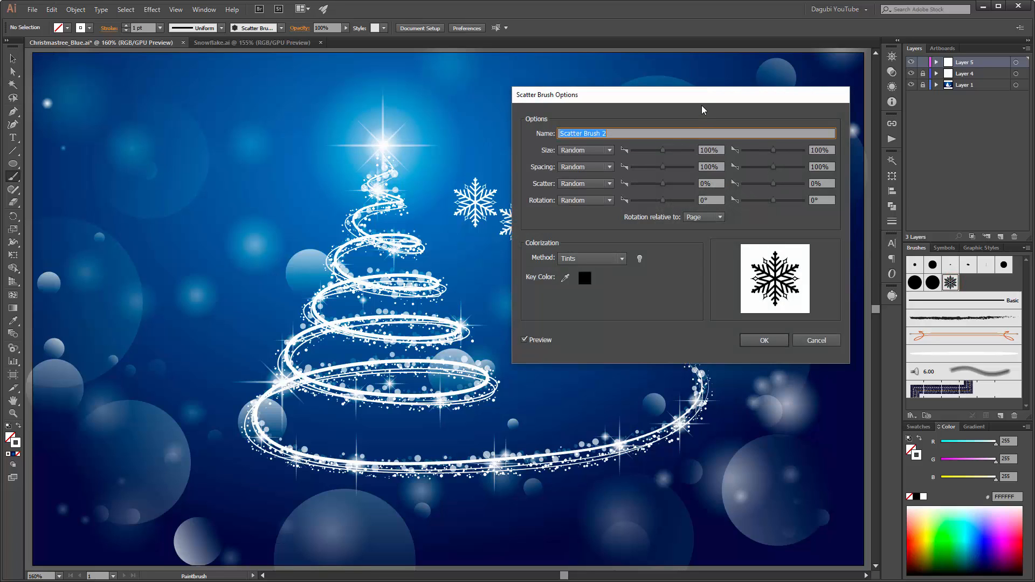
{"action": "left_click_drag", "start_coordinate": [704, 97], "coordinate": [610, 327]}
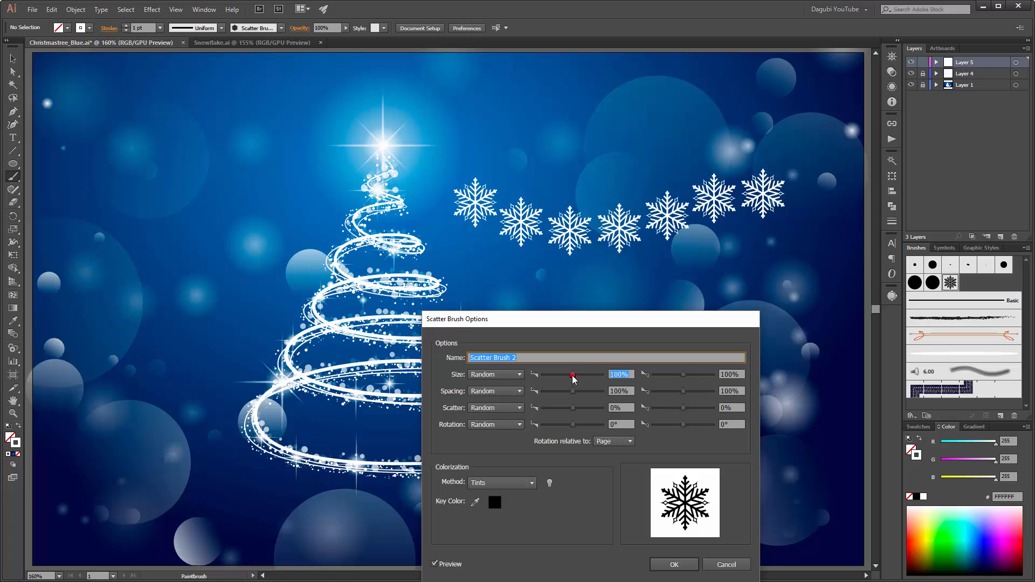
{"action": "left_click_drag", "start_coordinate": [573, 374], "coordinate": [550, 374]}
{"action": "left_click_drag", "start_coordinate": [574, 326], "coordinate": [546, 291]}
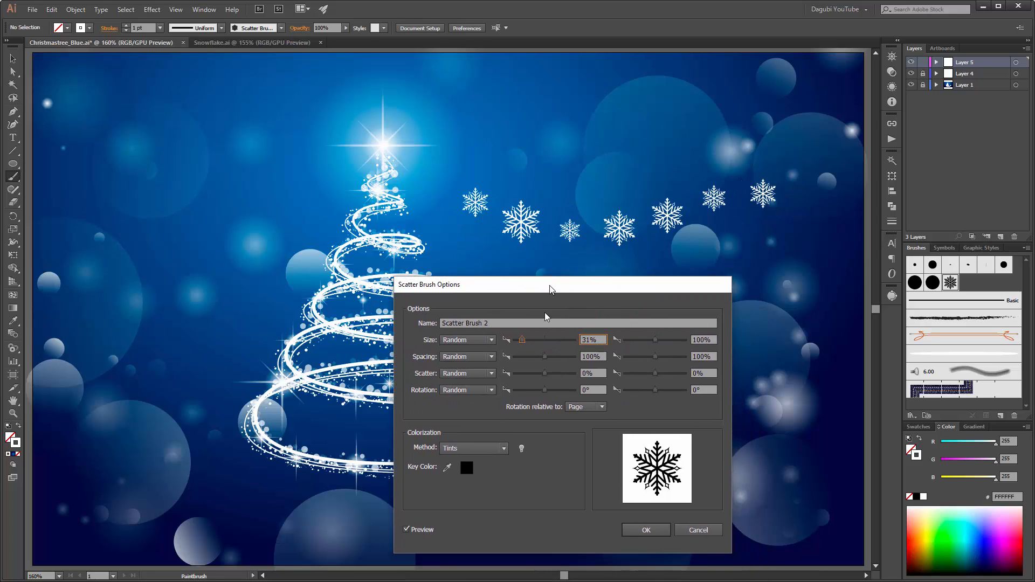
{"action": "left_click_drag", "start_coordinate": [654, 340], "coordinate": [654, 340]}
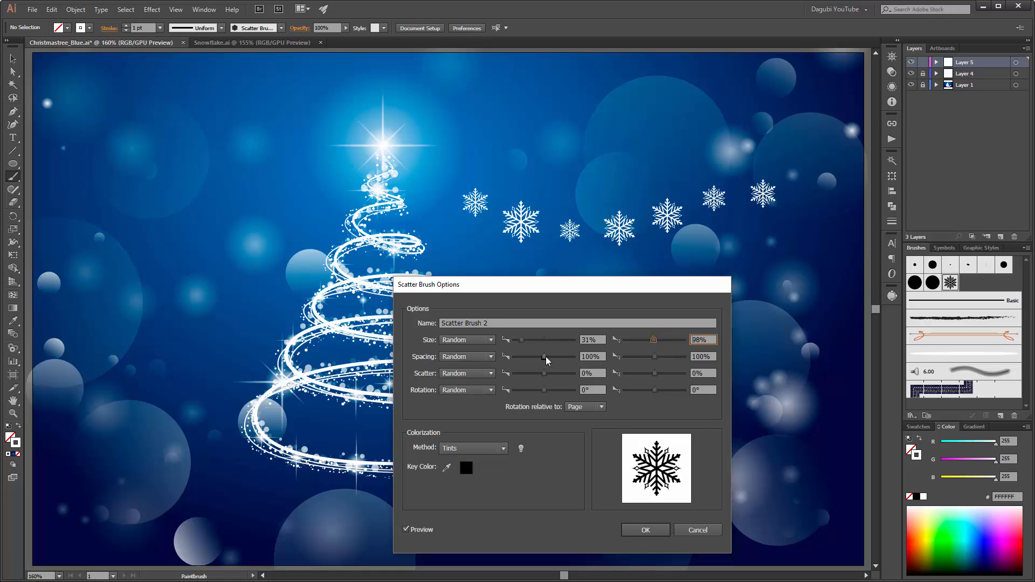
Set the snowflake brush's spacing range to 70%–133% and its scatter range to -220% to 73%
{"action": "left_click_drag", "start_coordinate": [545, 357], "coordinate": [534, 357]}
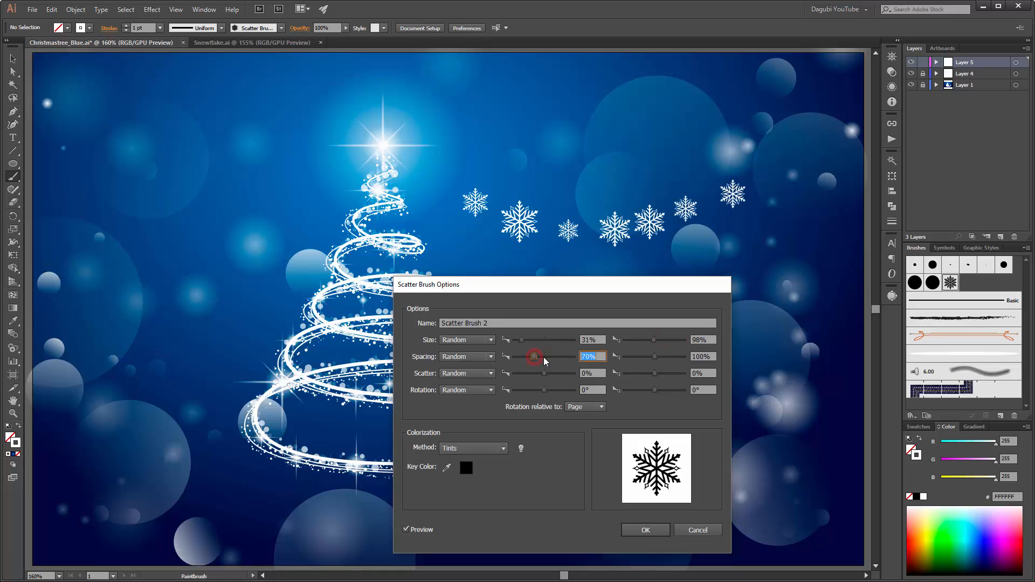
{"action": "left_click_drag", "start_coordinate": [653, 360], "coordinate": [652, 361]}
{"action": "left_click_drag", "start_coordinate": [546, 374], "coordinate": [538, 375]}
{"action": "left_click_drag", "start_coordinate": [655, 376], "coordinate": [657, 373]}
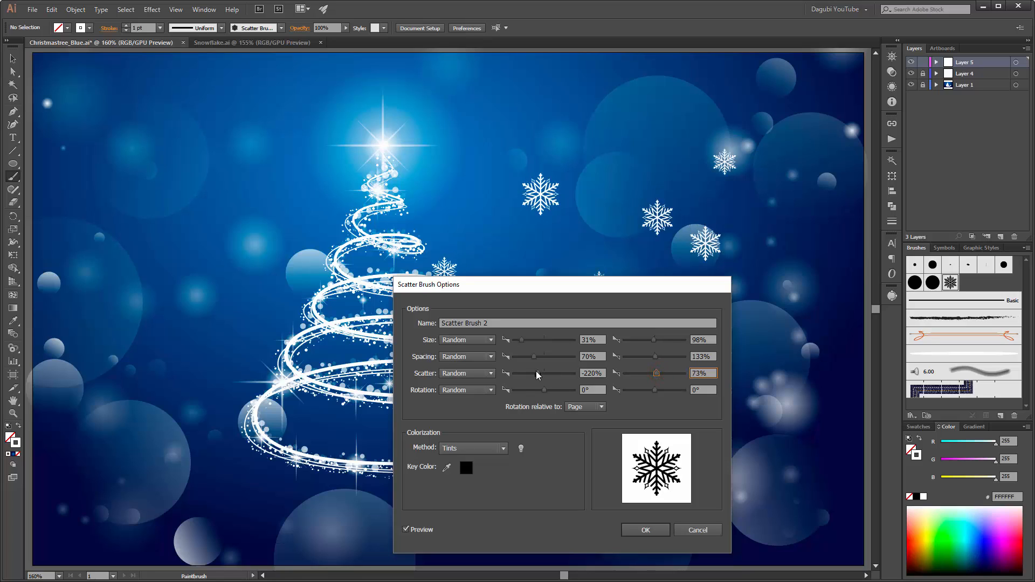
Change the brush's minimum scatter to -147%, set its rotation range to -37° to 20°, and apply the changes to existing strokes
{"action": "left_click_drag", "start_coordinate": [538, 374], "coordinate": [537, 392]}
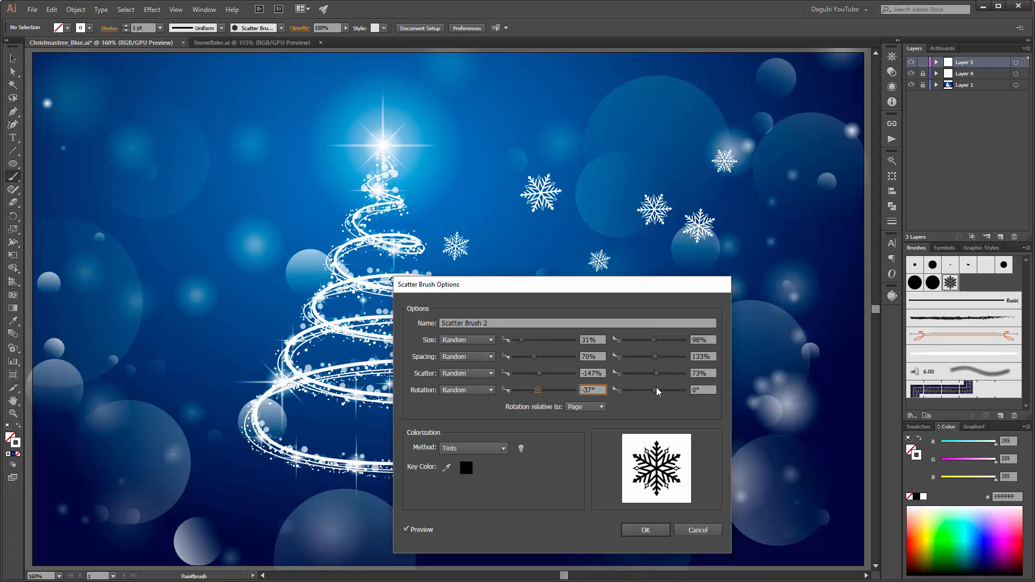
{"action": "left_click_drag", "start_coordinate": [656, 391], "coordinate": [659, 394]}
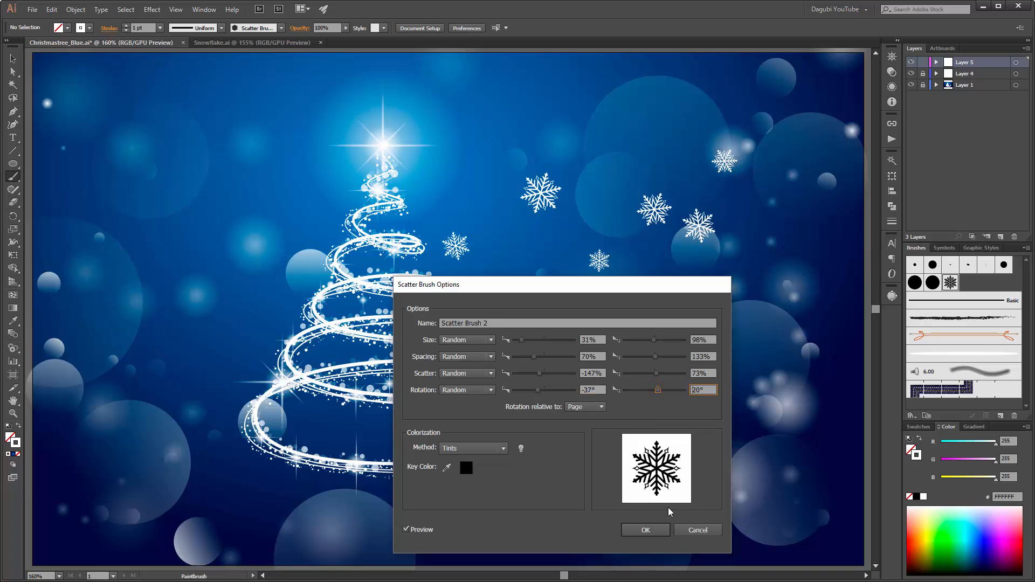
{"action": "left_click", "coordinate": [646, 531]}
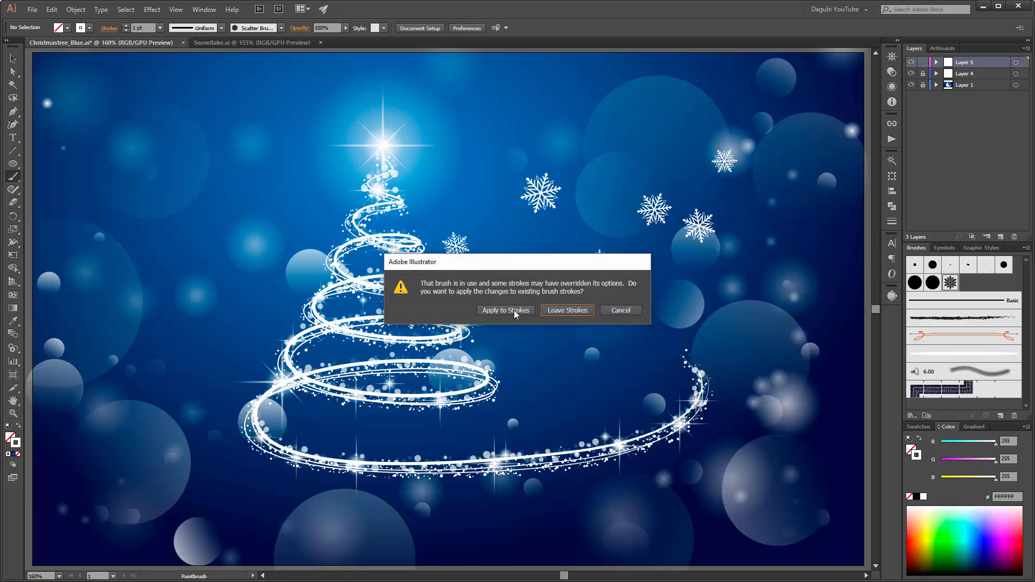
{"action": "left_click", "coordinate": [513, 312]}
Delete the test stroke and paint short snowflake strokes down the right side of the artwork
{"action": "left_click", "coordinate": [658, 214], "text": "ctrl"}
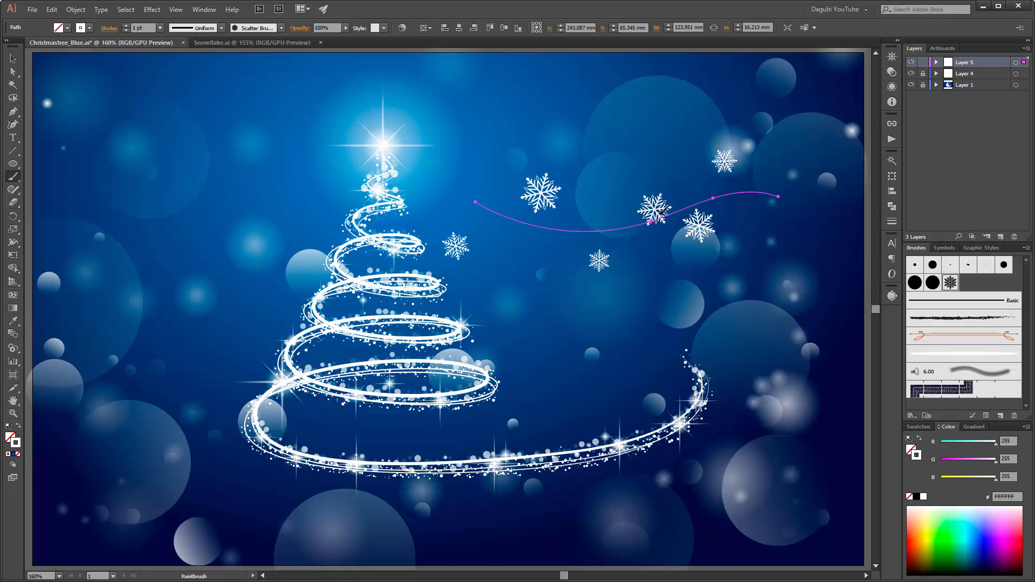
{"action": "key", "text": "Delete"}
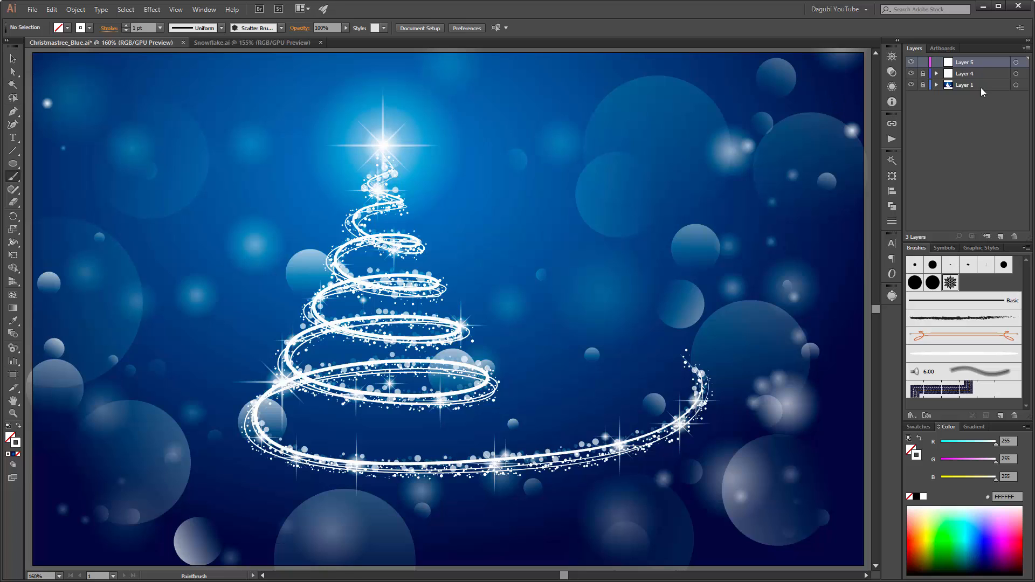
{"action": "scroll", "coordinate": [620, 243], "scroll_direction": "down", "scroll_amount": 1}
{"action": "scroll", "coordinate": [744, 260], "scroll_direction": "down", "scroll_amount": 1}
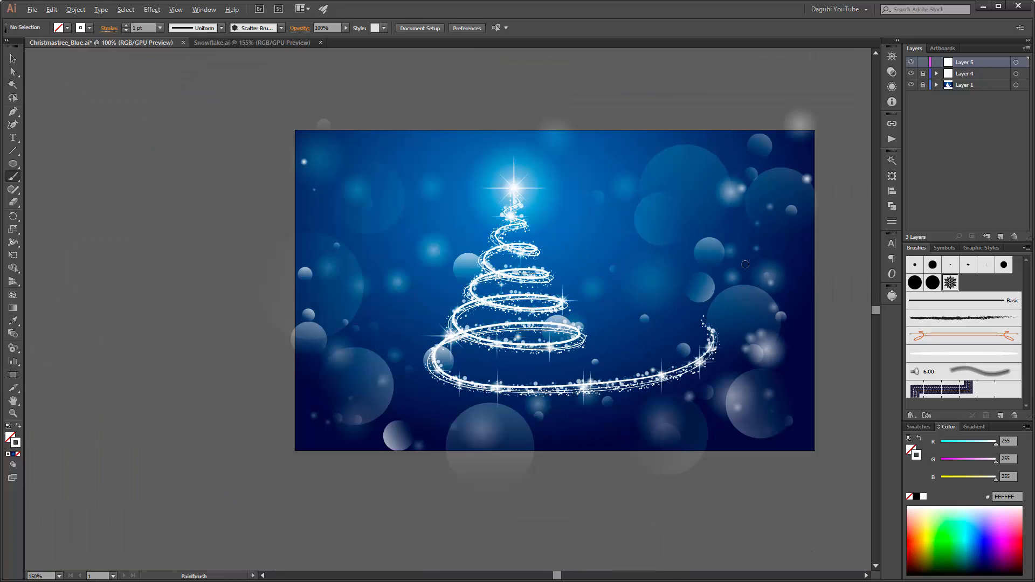
{"action": "left_click_drag", "start_coordinate": [730, 244], "coordinate": [682, 262]}
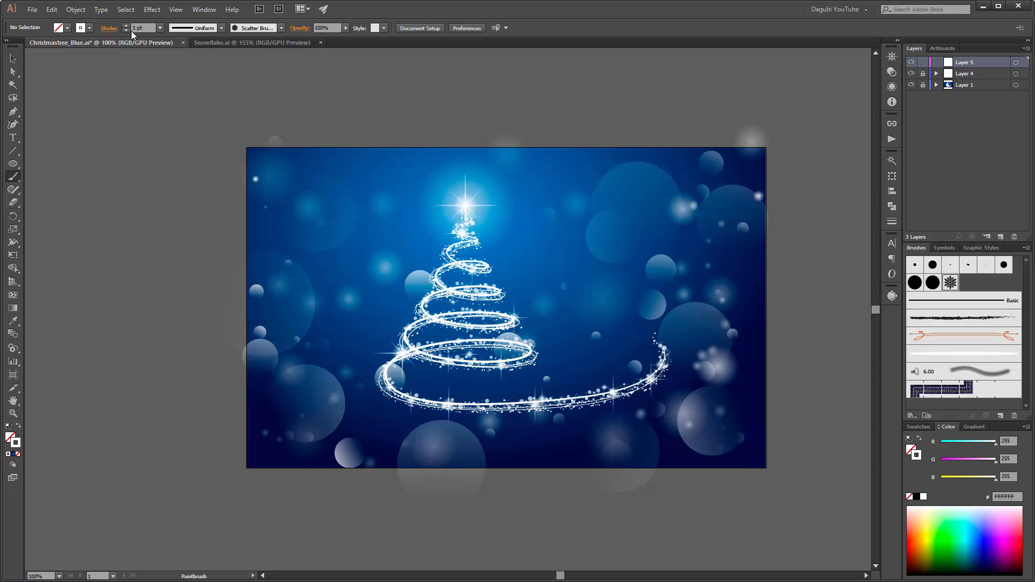
{"action": "left_click_drag", "start_coordinate": [734, 171], "coordinate": [723, 169]}
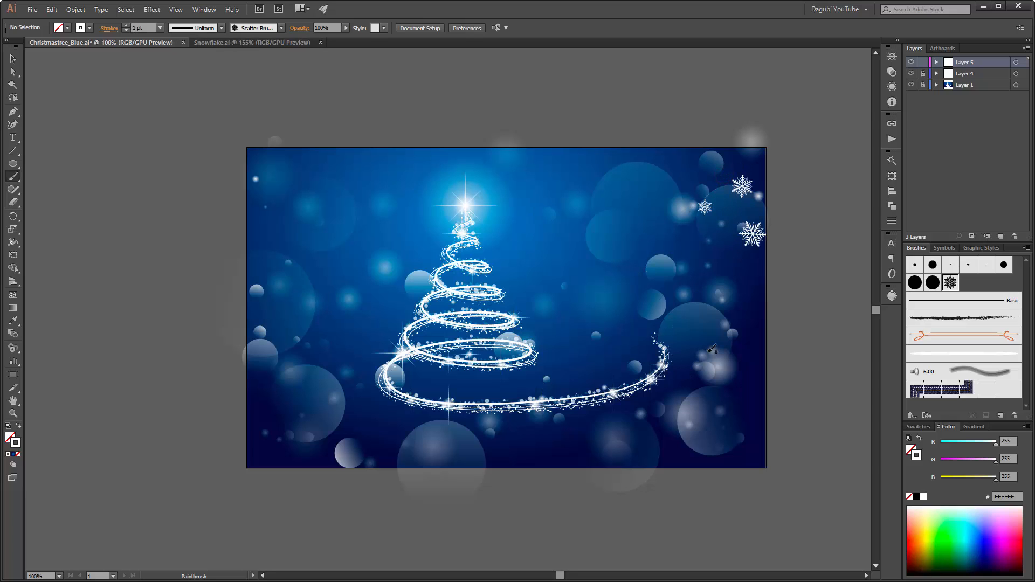
{"action": "left_click_drag", "start_coordinate": [704, 323], "coordinate": [693, 360]}
{"action": "left_click_drag", "start_coordinate": [723, 423], "coordinate": [692, 448]}
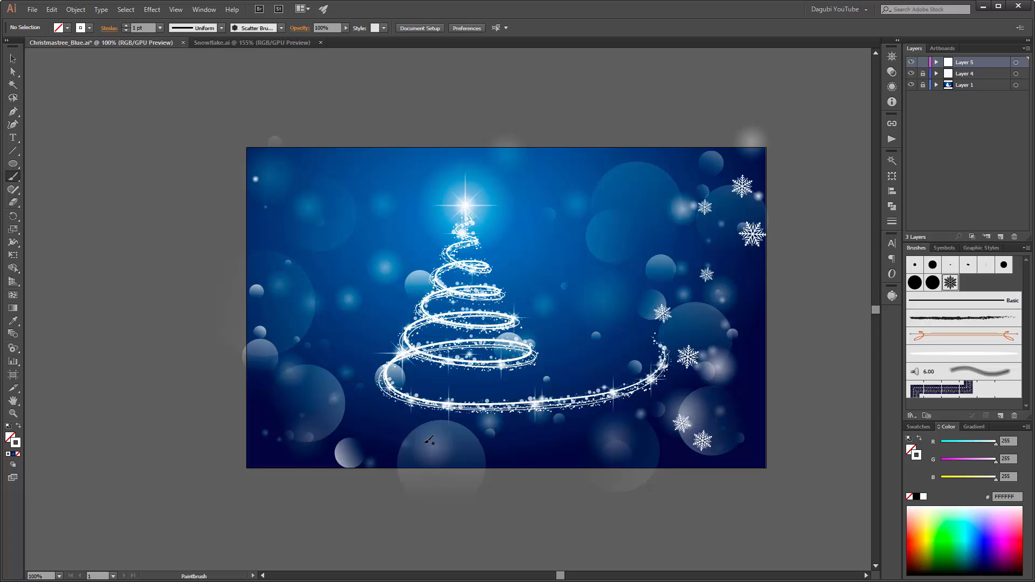
Paint snowflake strokes along the left side of the artwork and one across its lower right edge
{"action": "left_click_drag", "start_coordinate": [294, 360], "coordinate": [292, 356]}
{"action": "left_click_drag", "start_coordinate": [268, 284], "coordinate": [294, 224]}
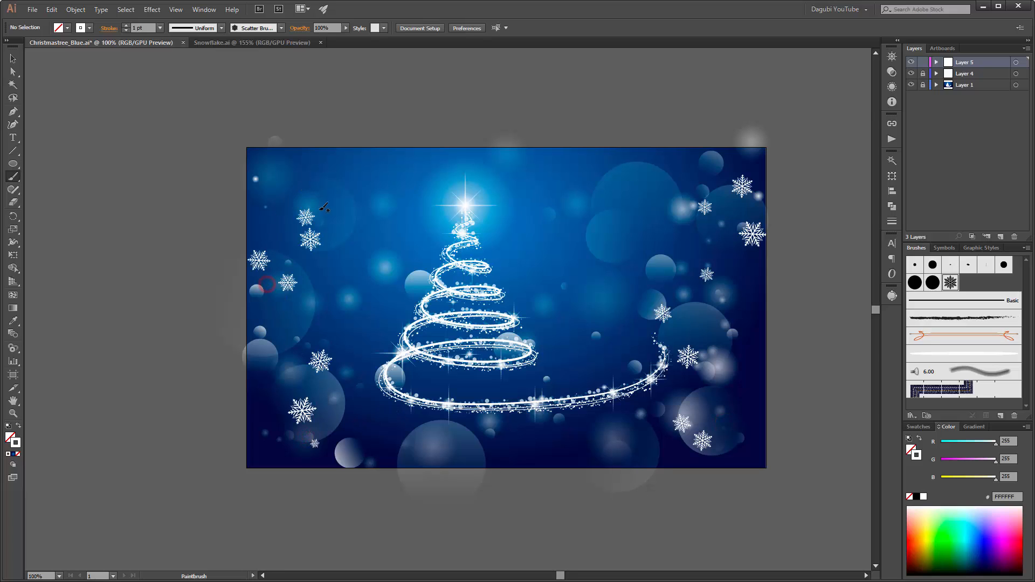
{"action": "left_click_drag", "start_coordinate": [291, 177], "coordinate": [303, 169]}
{"action": "left_click_drag", "start_coordinate": [298, 327], "coordinate": [302, 355]}
{"action": "left_click_drag", "start_coordinate": [267, 416], "coordinate": [231, 443]}
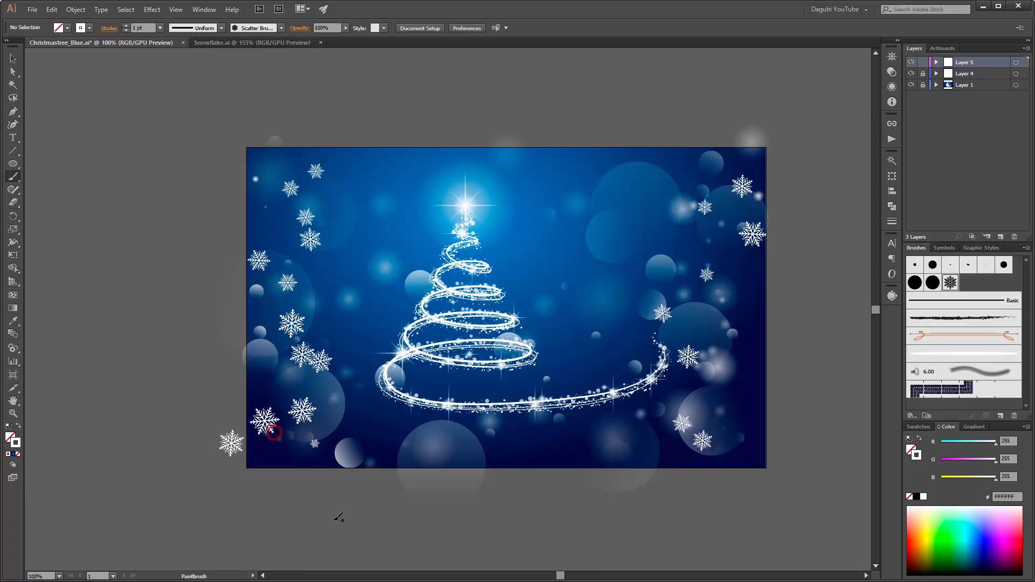
{"action": "left_click_drag", "start_coordinate": [695, 456], "coordinate": [660, 487]}
Raise the stroke weight to 4 pt and paint two large snowflakes in the lower right of the artwork
{"action": "left_click", "coordinate": [127, 25]}
{"action": "left_click", "coordinate": [128, 25]}
{"action": "left_click_drag", "start_coordinate": [725, 384], "coordinate": [723, 389]}
{"action": "left_click_drag", "start_coordinate": [644, 457], "coordinate": [631, 464]}
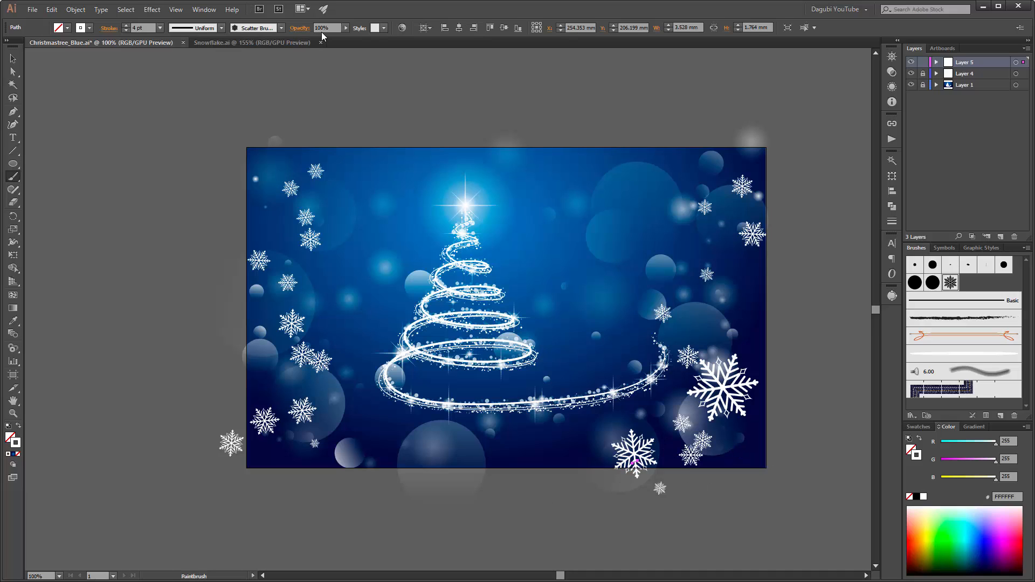
Set the opacity of the large snowflake at the bottom edge to 15% and of the upper left curved snowflake stroke to 54%
{"action": "left_click", "coordinate": [345, 28]}
{"action": "left_click_drag", "start_coordinate": [348, 38], "coordinate": [306, 40]}
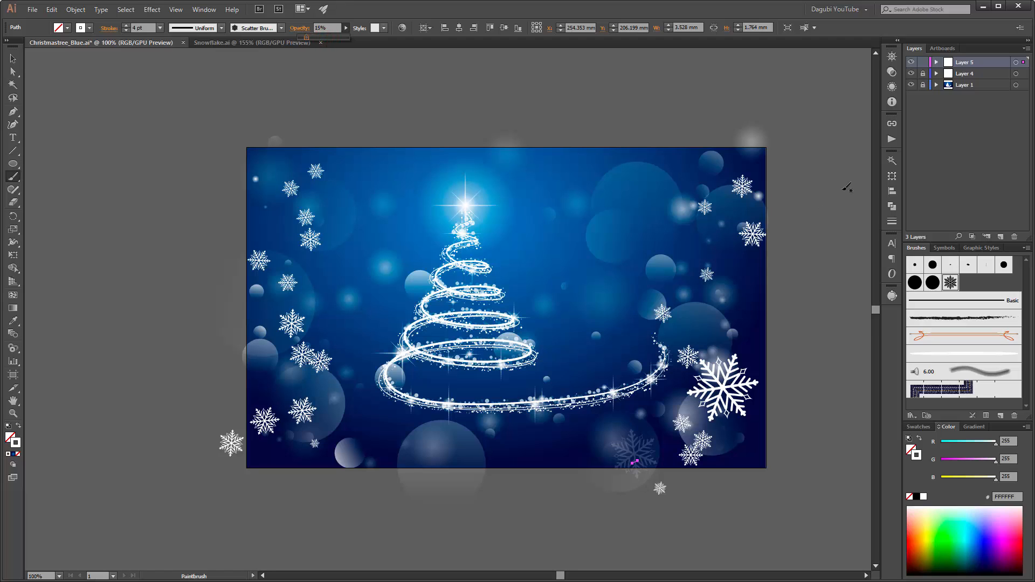
{"action": "left_click", "coordinate": [760, 265], "text": "ctrl"}
{"action": "left_click_drag", "start_coordinate": [266, 284], "coordinate": [286, 202]}
{"action": "left_click", "coordinate": [346, 29]}
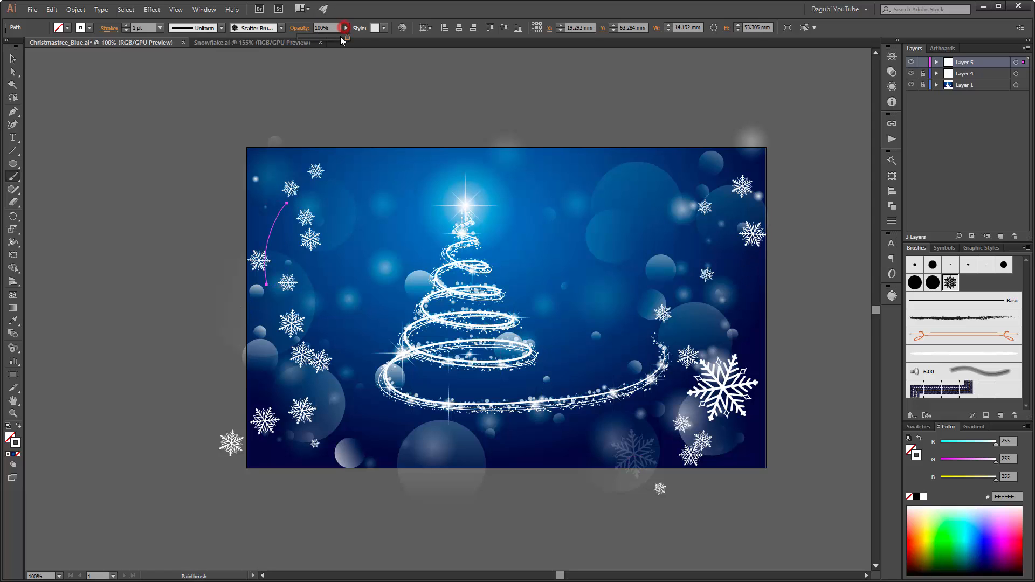
{"action": "left_click_drag", "start_coordinate": [341, 41], "coordinate": [326, 42]}
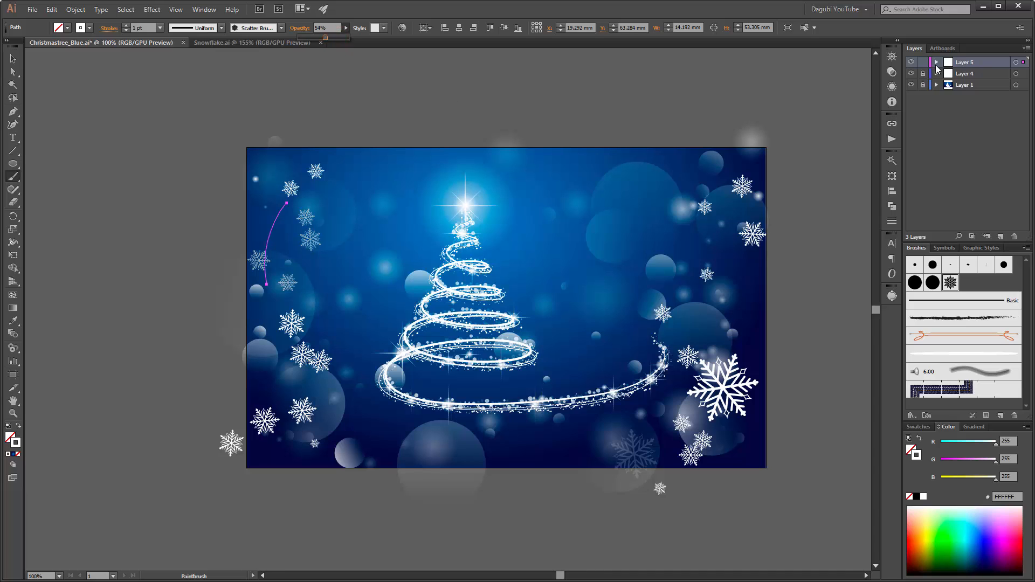
Target all of Layer 5, reduce the whole layer's opacity to 10%, and deselect the strokes
{"action": "left_click", "coordinate": [989, 63]}
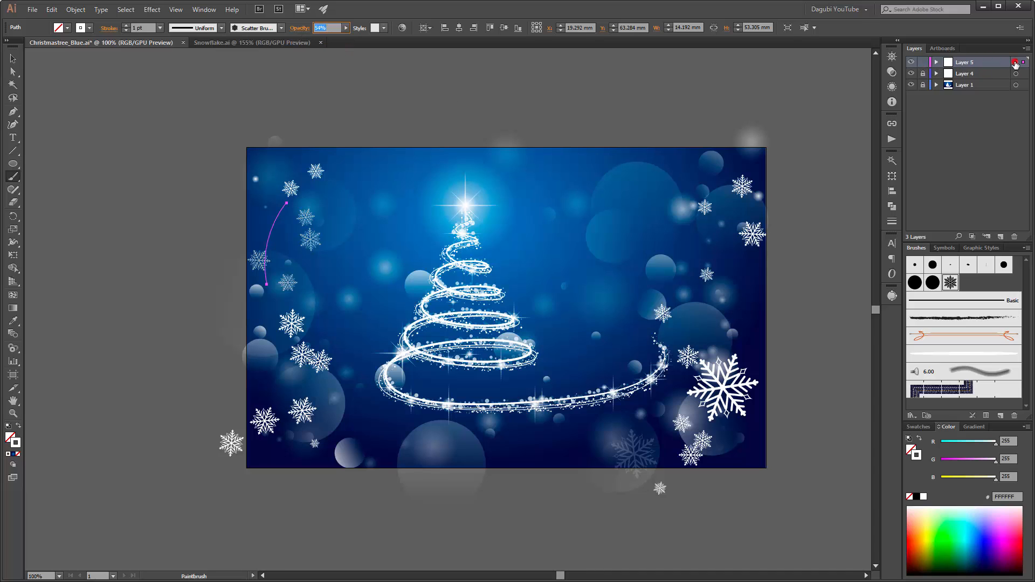
{"action": "left_click", "coordinate": [1016, 64]}
{"action": "left_click", "coordinate": [345, 28]}
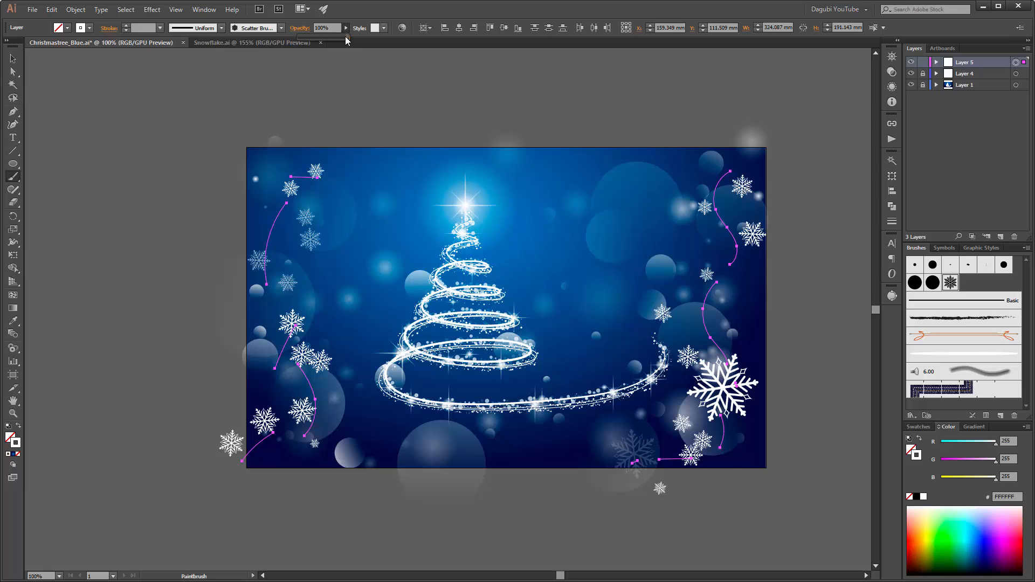
{"action": "left_click_drag", "start_coordinate": [346, 41], "coordinate": [305, 38]}
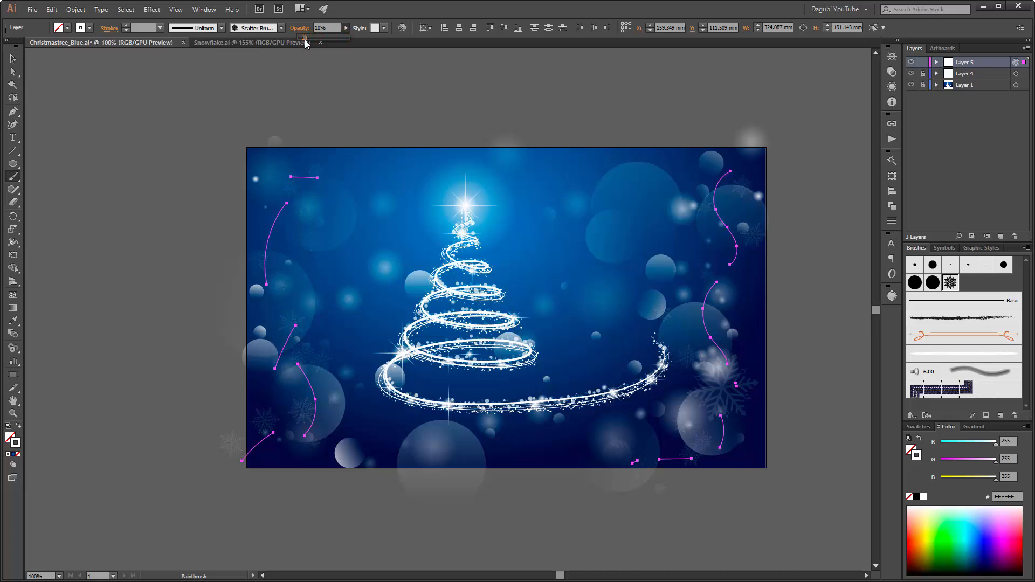
{"action": "left_click", "coordinate": [146, 138], "text": "ctrl"}
{"action": "left_click", "coordinate": [393, 107]}
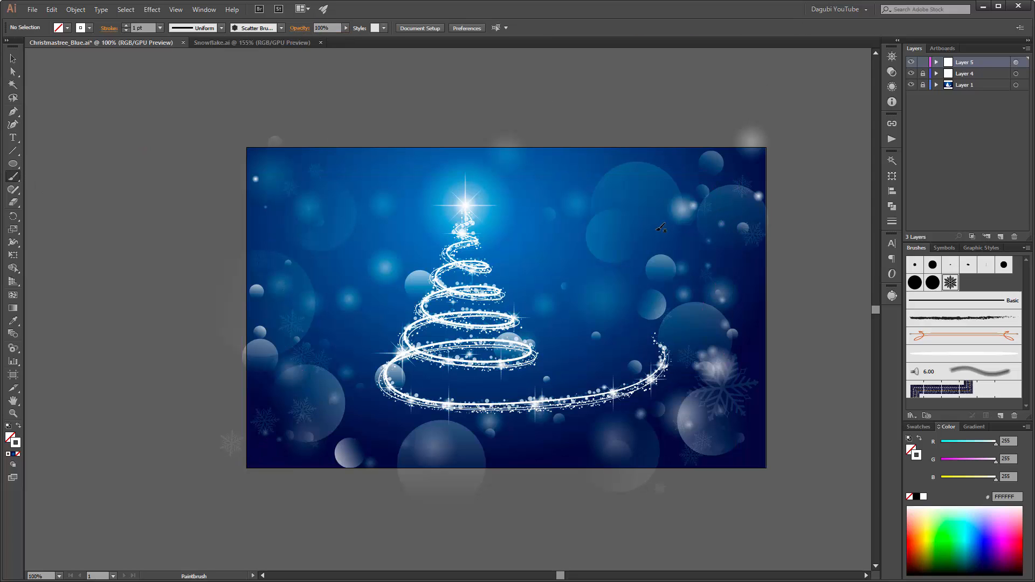
Add more small 1 pt snowflakes near the right edge and the lower left of the artwork
{"action": "left_click", "coordinate": [745, 294]}
{"action": "left_click", "coordinate": [739, 444]}
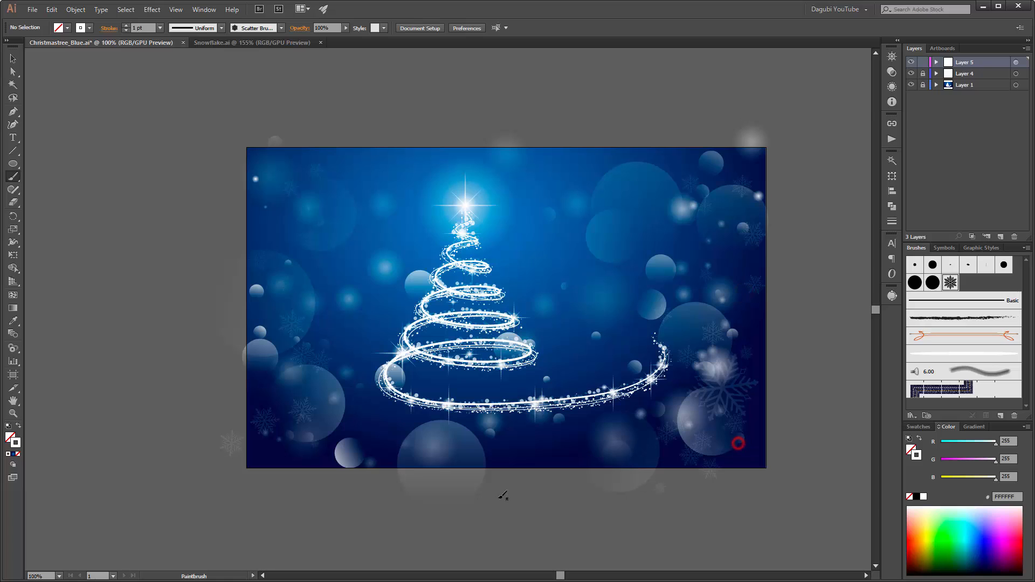
{"action": "left_click", "coordinate": [282, 420]}
Raise the stroke weight to 3 pt and stamp large faint snowflakes across the left half of the artwork
{"action": "left_click", "coordinate": [125, 25]}
{"action": "left_click", "coordinate": [288, 186]}
{"action": "left_click", "coordinate": [280, 283]}
{"action": "left_click", "coordinate": [325, 409]}
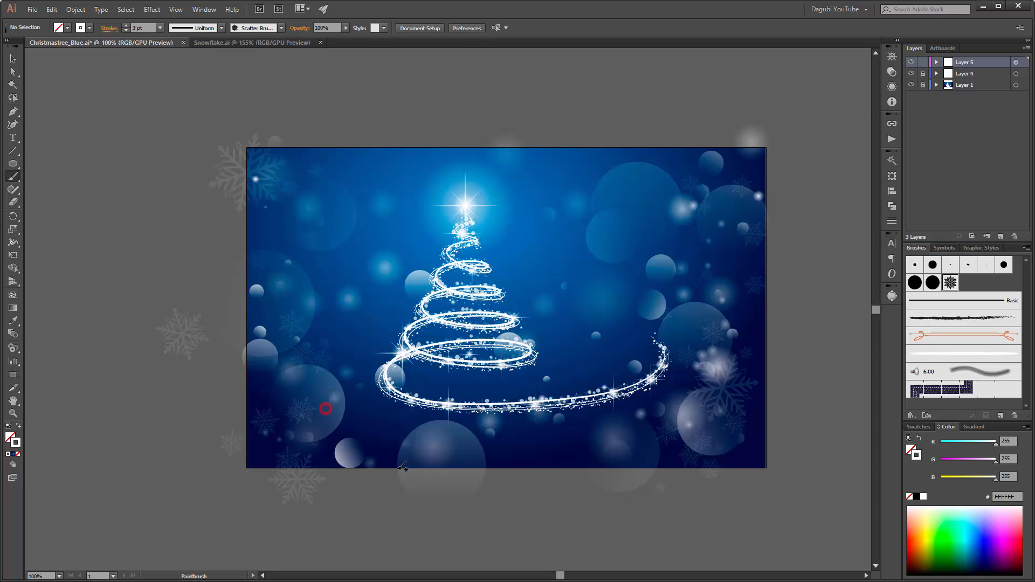
{"action": "left_click", "coordinate": [381, 435]}
{"action": "left_click", "coordinate": [323, 261]}
{"action": "left_click", "coordinate": [362, 170]}
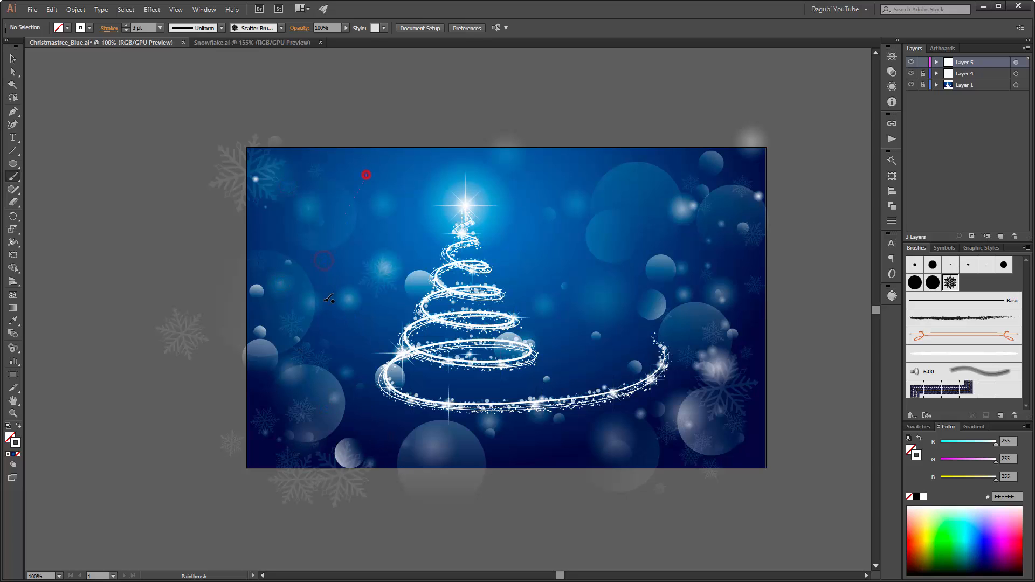
Stamp more 3 pt snowflakes around the right side and below the tree's spiral tail
{"action": "left_click", "coordinate": [680, 212]}
{"action": "left_click", "coordinate": [712, 383]}
{"action": "left_click", "coordinate": [561, 452]}
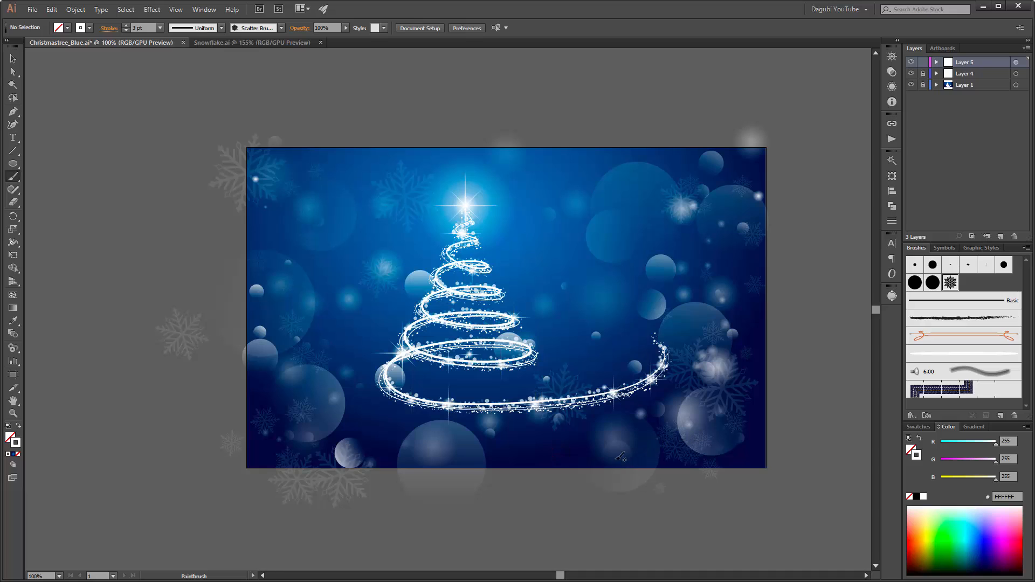
{"action": "left_click", "coordinate": [683, 448]}
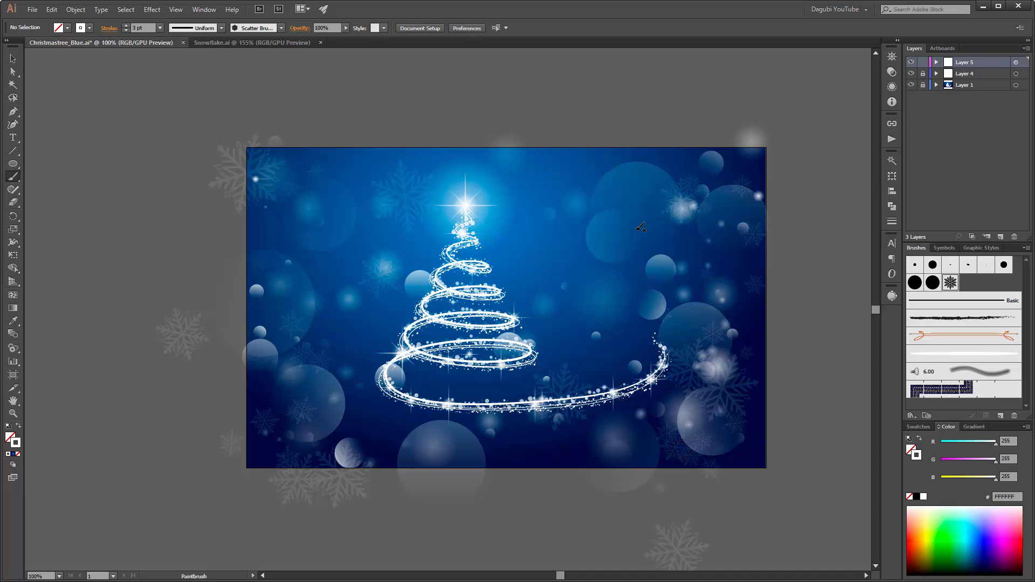
Unlock Layer 4 and Layer 1, select all three layers, and collect them into one new layer
{"action": "left_click_drag", "start_coordinate": [534, 263], "coordinate": [508, 257]}
{"action": "key", "text": "ctrl+0"}
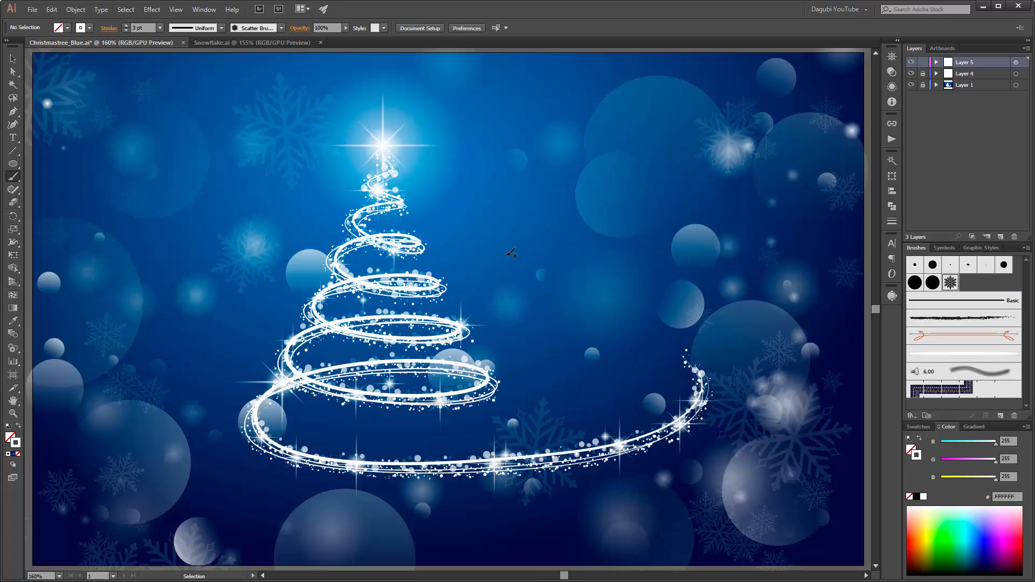
{"action": "key", "text": "ctrl+minus"}
{"action": "key", "text": "ctrl+minus"}
{"action": "key", "text": "ctrl+minus"}
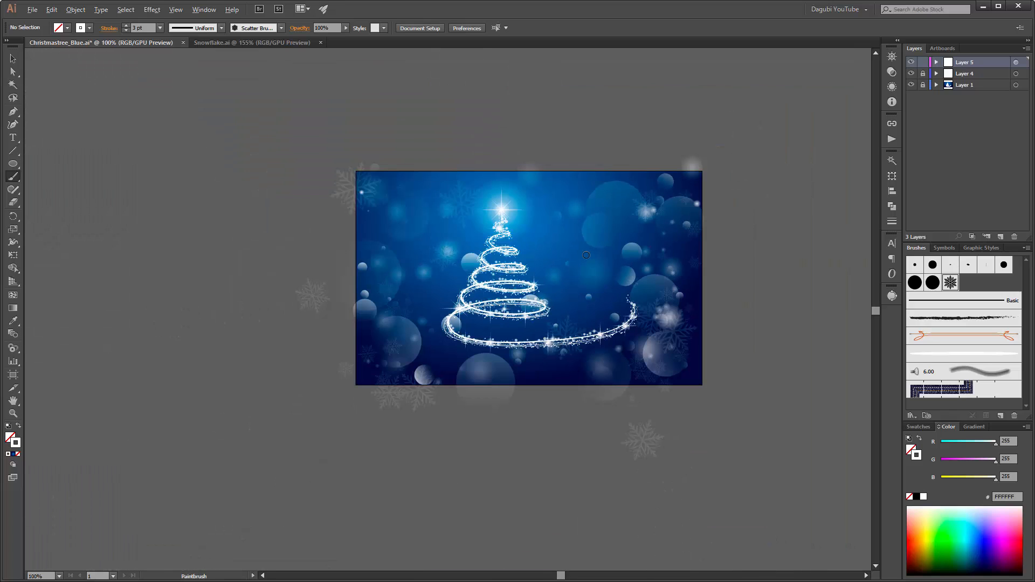
{"action": "left_click_drag", "start_coordinate": [592, 253], "coordinate": [522, 273]}
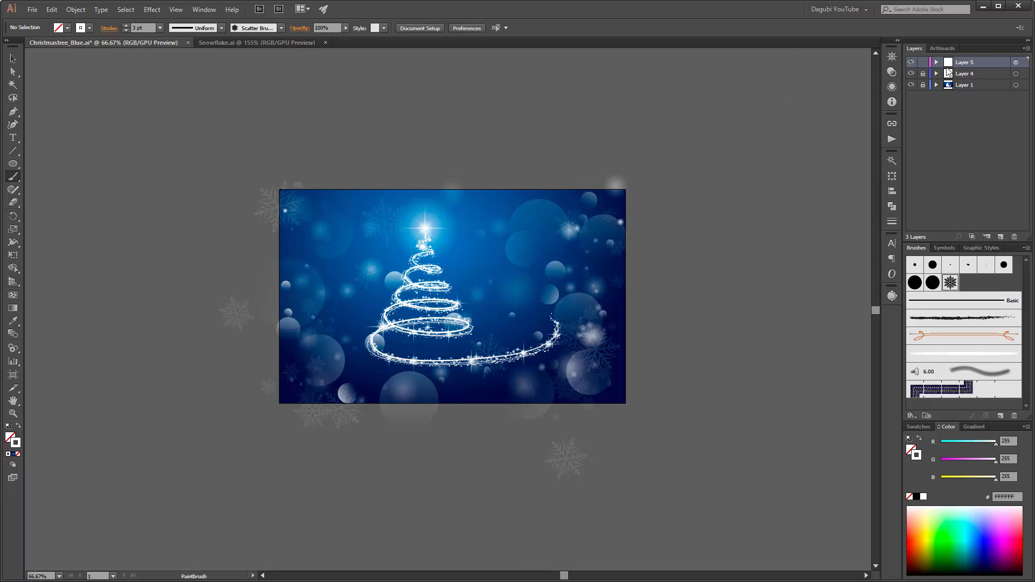
{"action": "left_click_drag", "start_coordinate": [924, 74], "coordinate": [924, 99]}
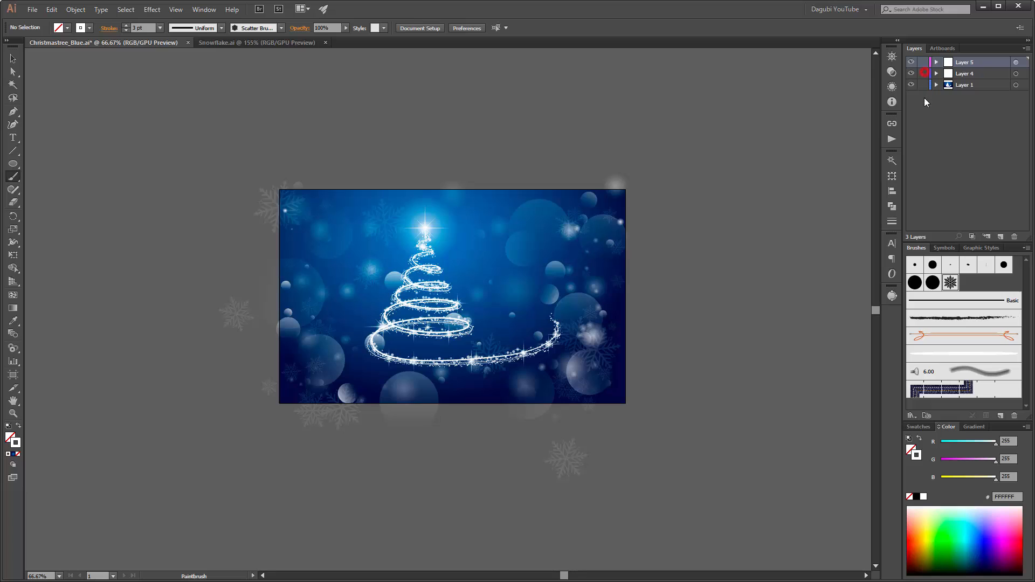
{"action": "left_click", "coordinate": [987, 85], "text": "shift"}
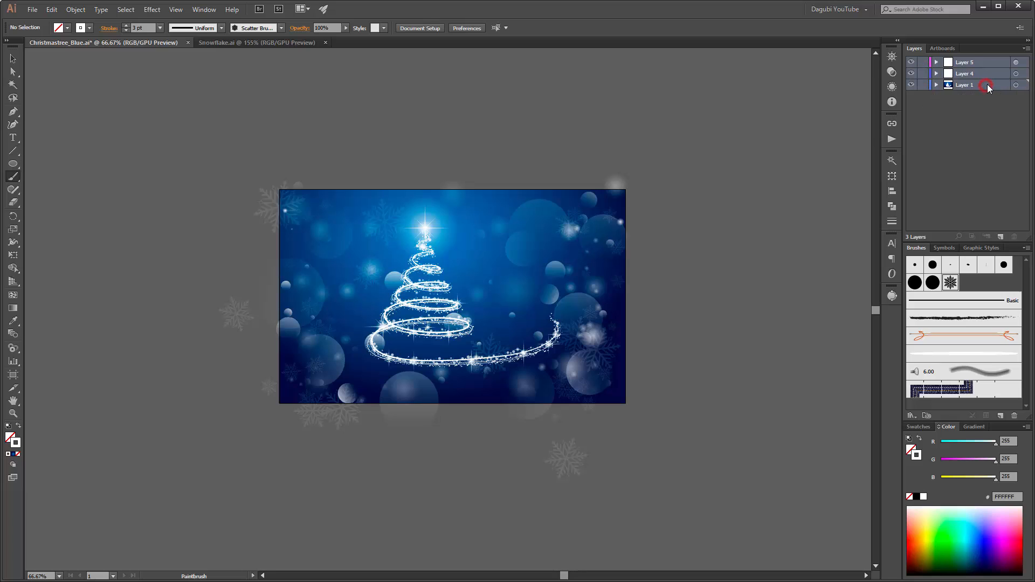
{"action": "left_click", "coordinate": [1027, 50]}
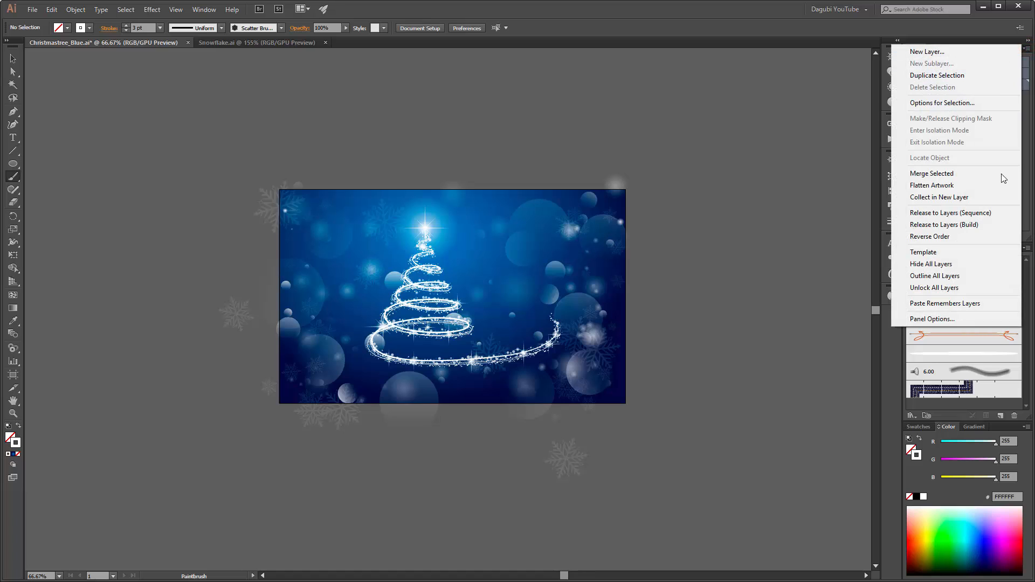
{"action": "left_click", "coordinate": [939, 197]}
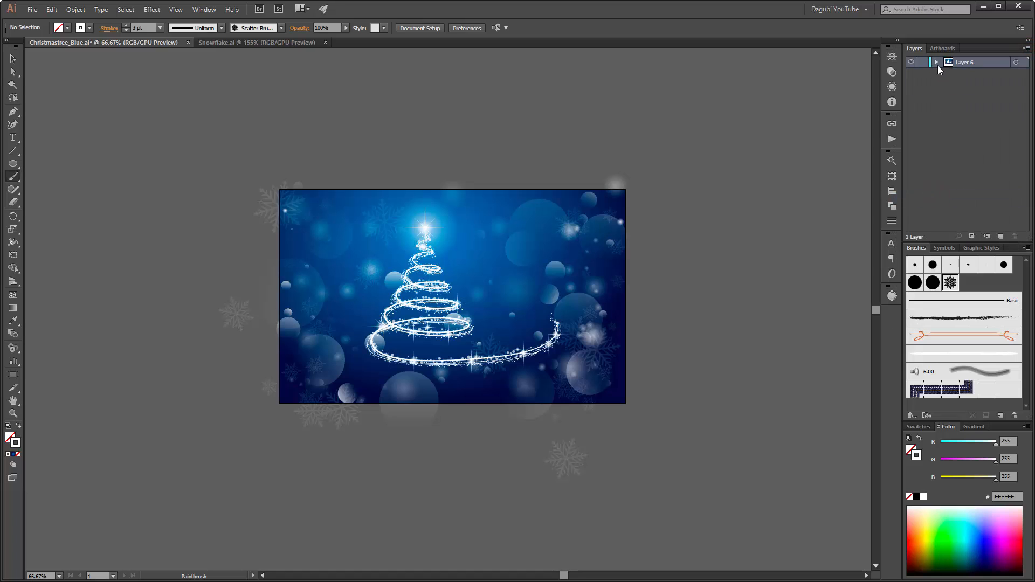
Duplicate the gradient background rectangle inside Layer 1 and move the copy to the top of Layer 6, above all sublayers
{"action": "left_click", "coordinate": [937, 63]}
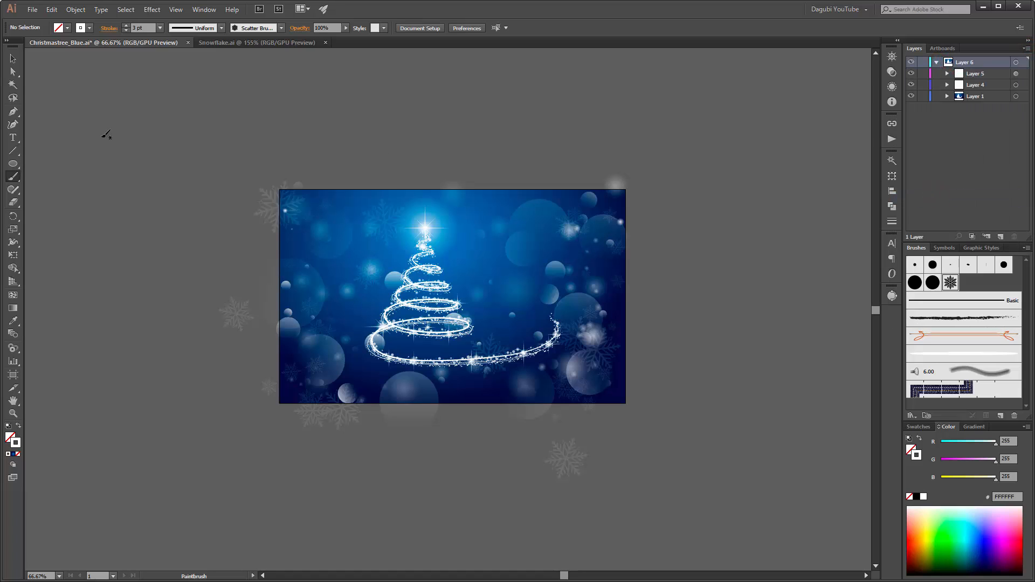
{"action": "left_click", "coordinate": [13, 165]}
{"action": "left_click_drag", "start_coordinate": [13, 164], "coordinate": [49, 167]}
{"action": "left_click", "coordinate": [947, 96]}
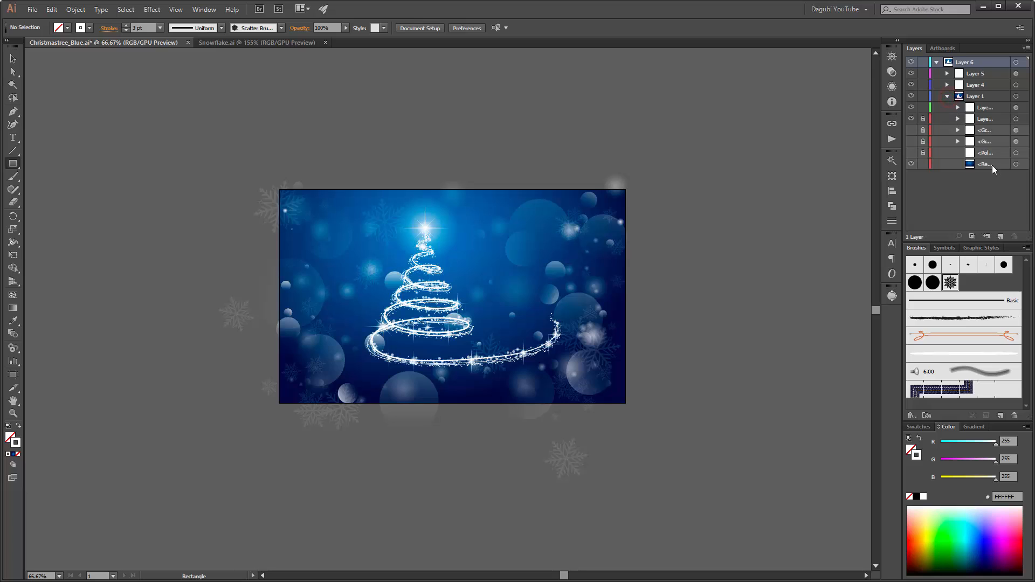
{"action": "left_click", "coordinate": [995, 164]}
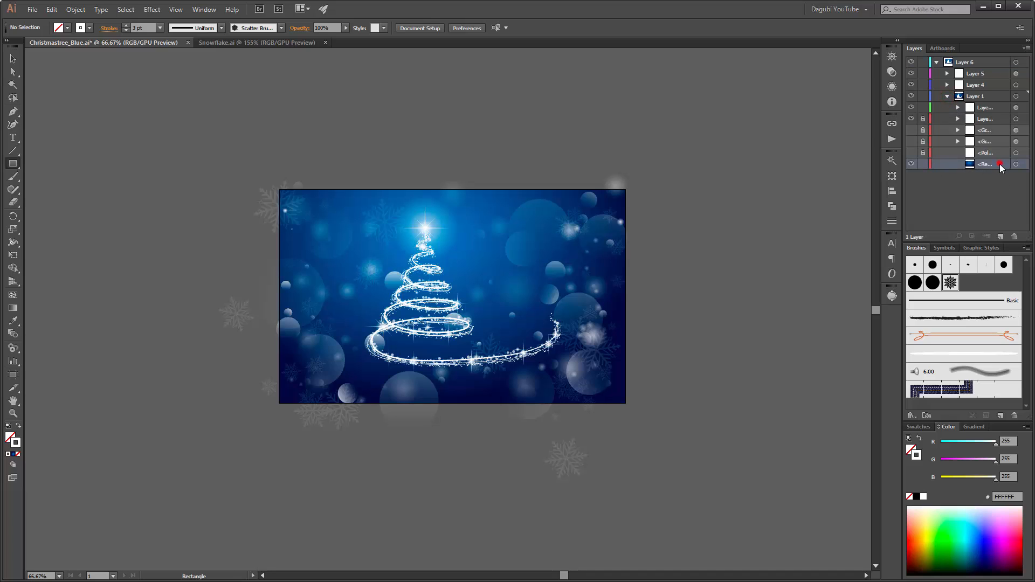
{"action": "left_click_drag", "start_coordinate": [1000, 169], "coordinate": [1001, 237]}
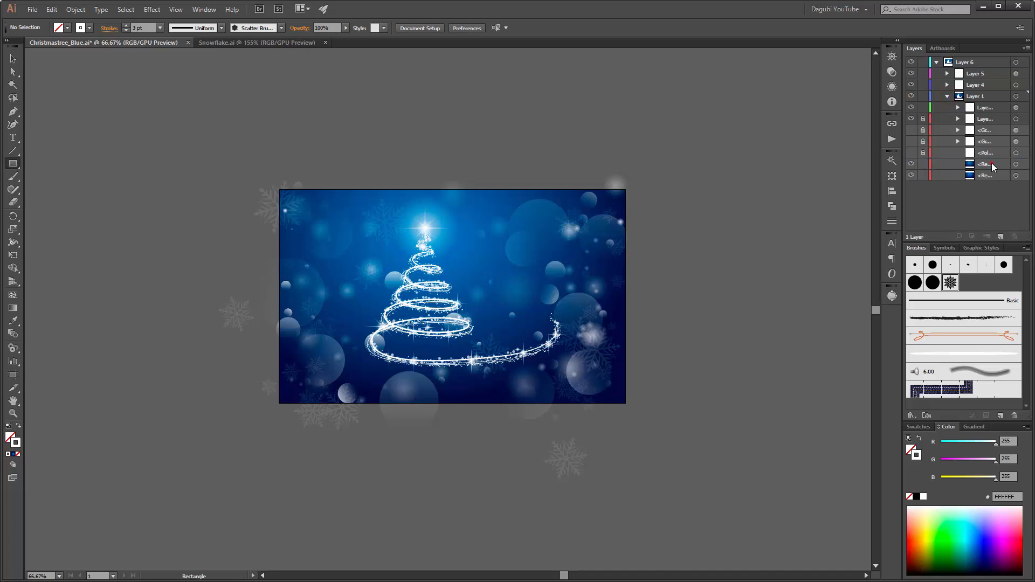
{"action": "left_click_drag", "start_coordinate": [992, 163], "coordinate": [992, 66]}
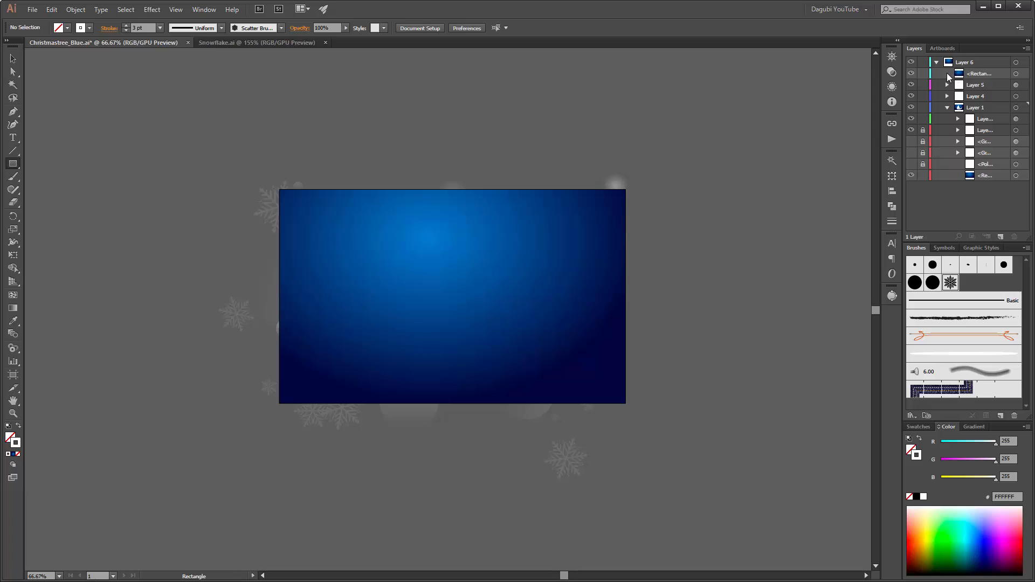
{"action": "left_click", "coordinate": [949, 108]}
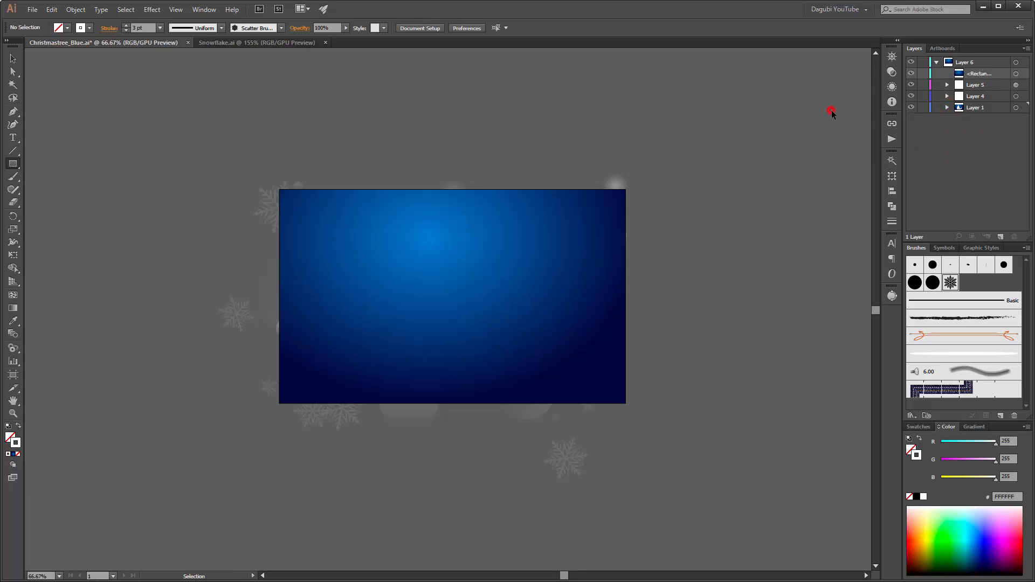
Make a clipping mask for Layer 6 from its topmost rectangle and compare the artwork with the mask hidden and shown
{"action": "key", "text": "m"}
{"action": "left_click", "coordinate": [988, 63]}
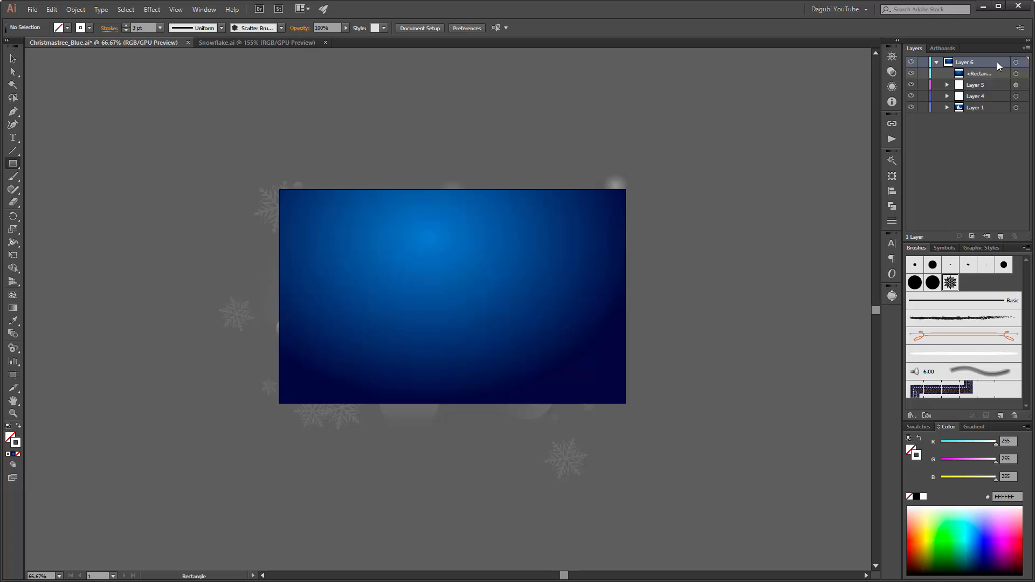
{"action": "left_click", "coordinate": [972, 238]}
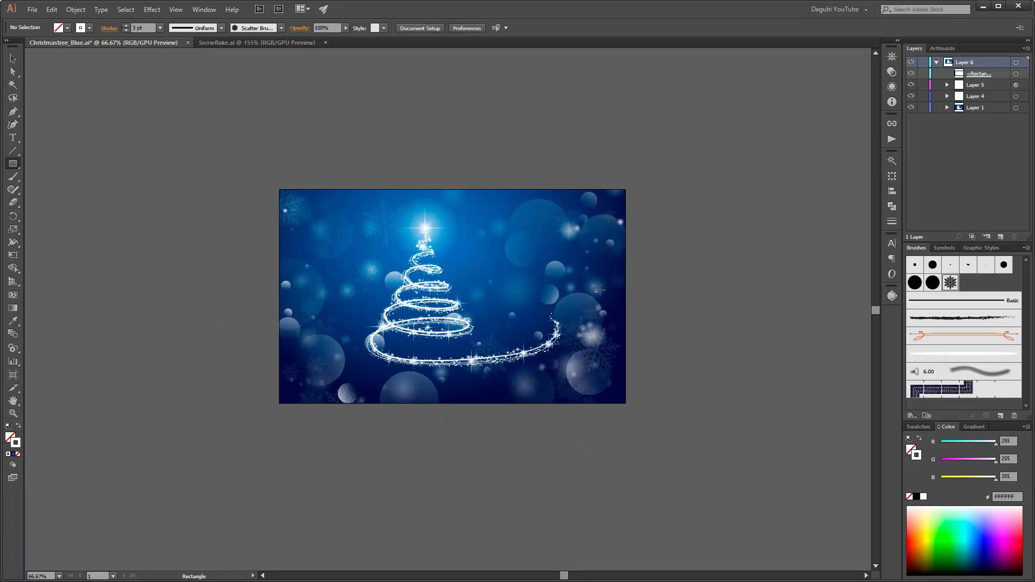
{"action": "scroll", "coordinate": [490, 273], "scroll_direction": "up", "scroll_amount": 1}
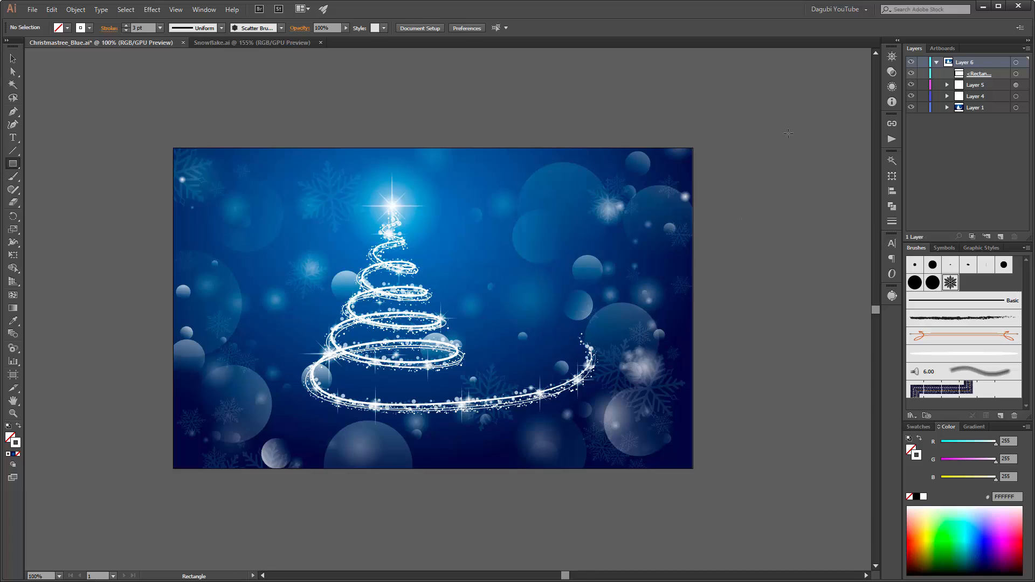
{"action": "left_click", "coordinate": [911, 74]}
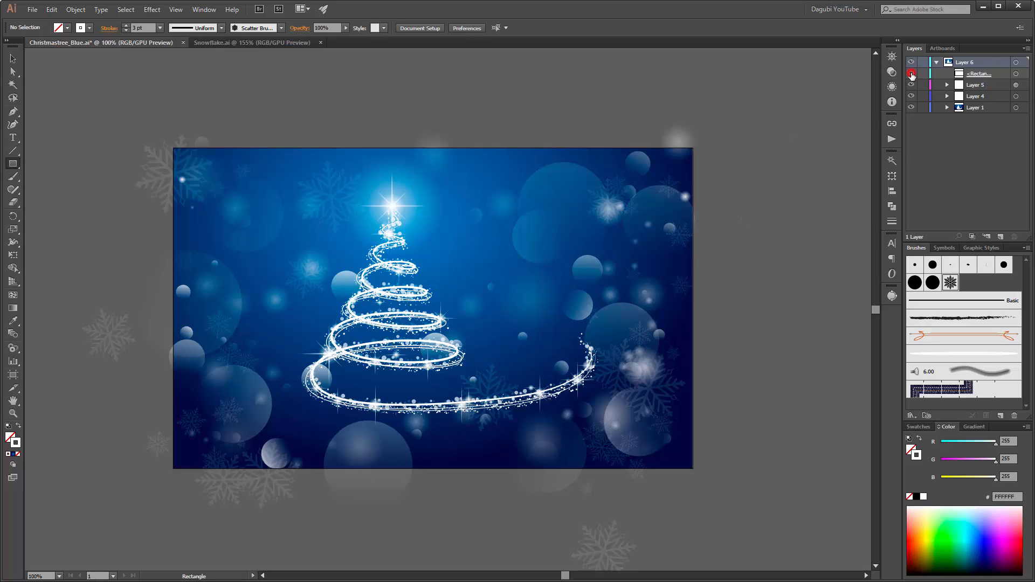
{"action": "left_click", "coordinate": [911, 74]}
{"action": "left_click", "coordinate": [911, 73]}
{"action": "left_click", "coordinate": [911, 74]}
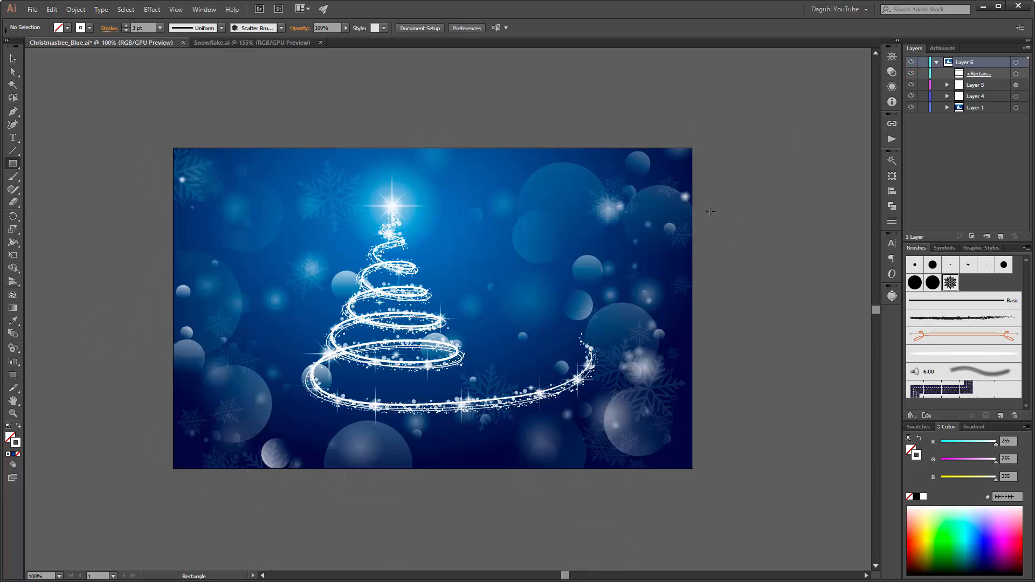
{"action": "key", "text": "ctrl+0"}
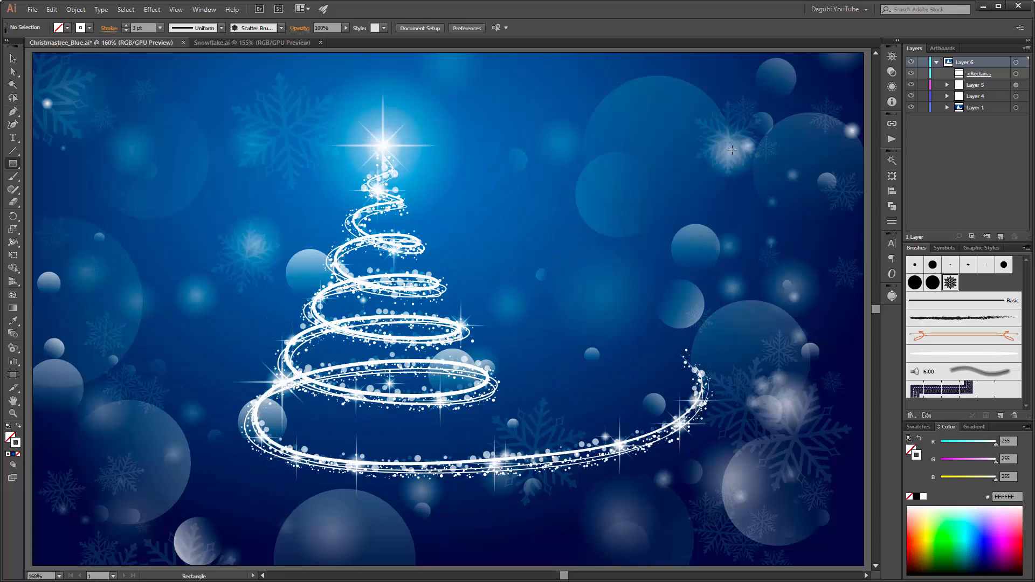